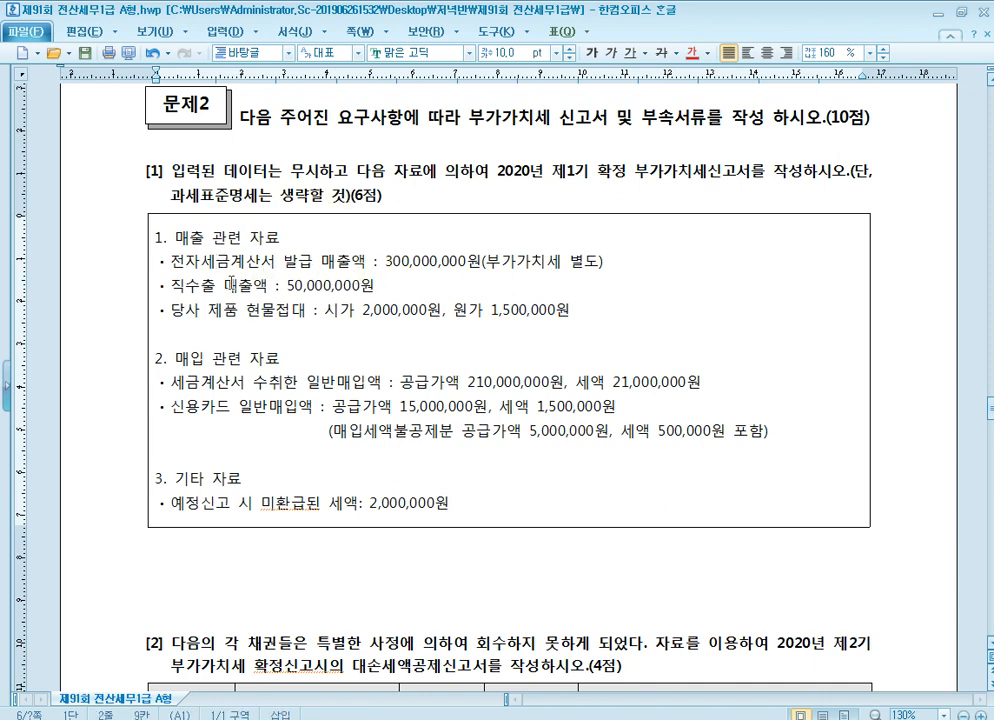
Check the sales figures in question [1] of the exam document, then switch to KcLep and open the 부가가치세신고서 form
left_click(252, 320)
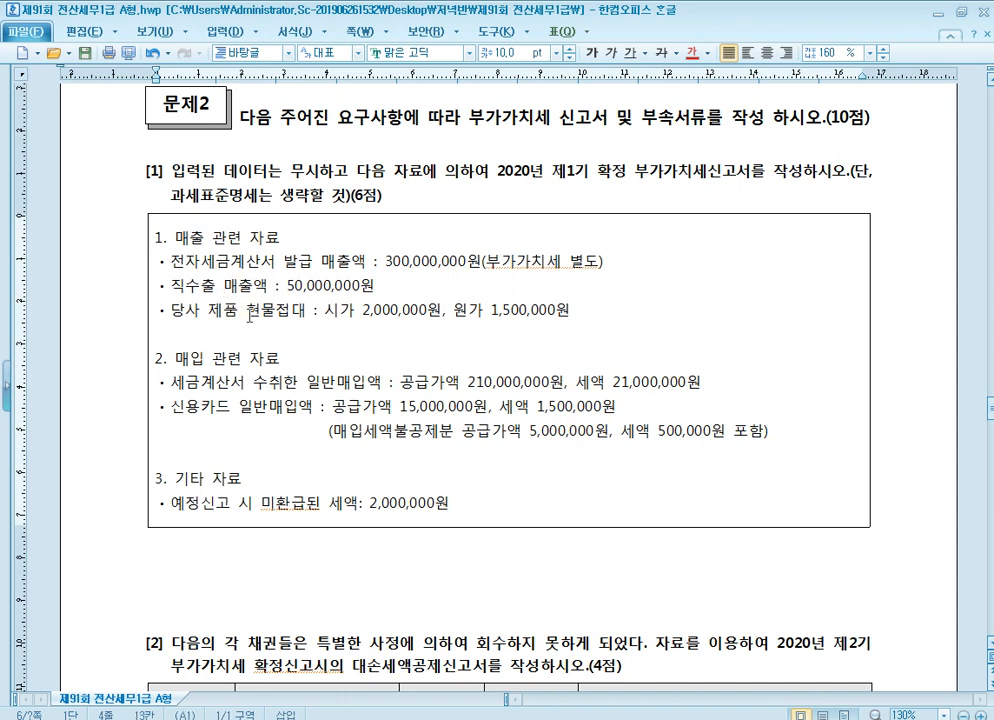
left_click(428, 315)
left_click(336, 262)
left_click(362, 311)
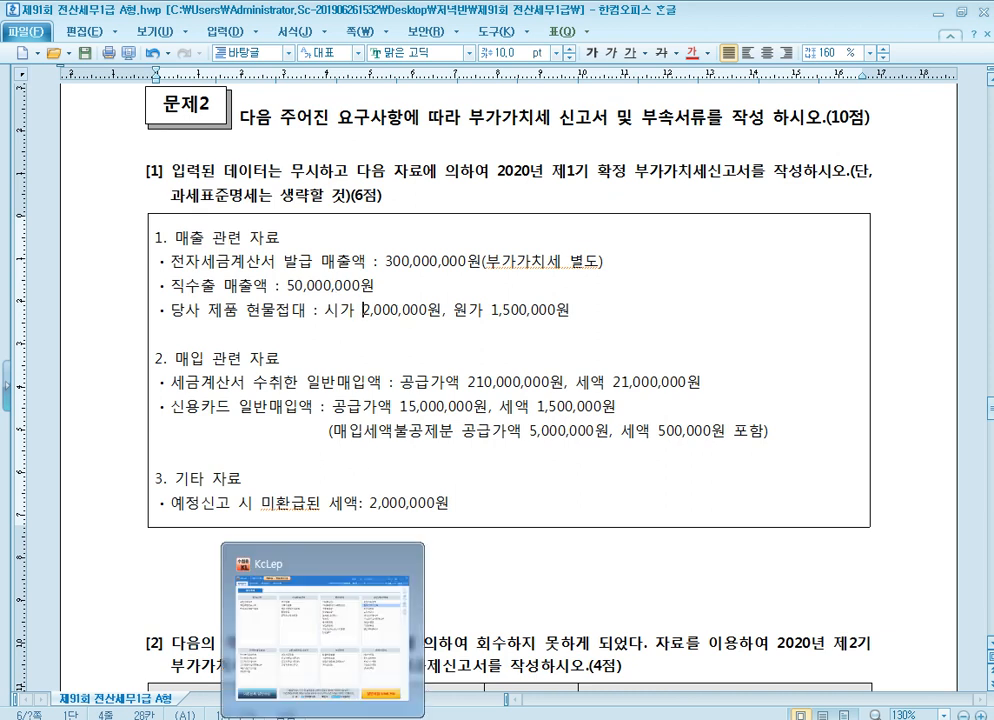
mouse_move(362, 718)
left_click(442, 580)
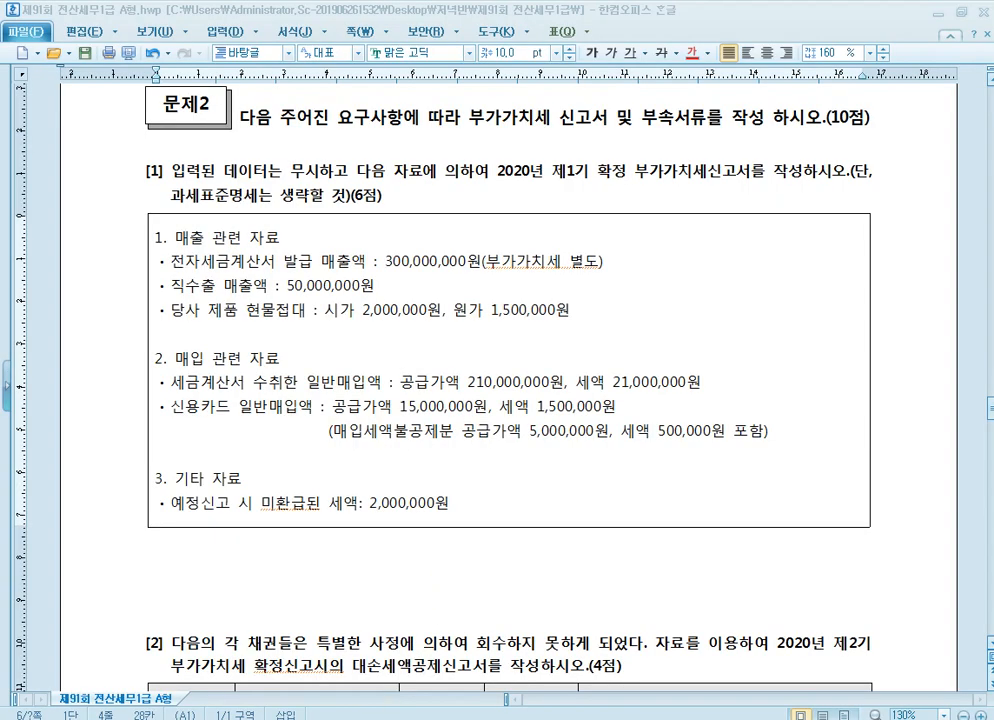
left_click(362, 718)
left_click(976, 21)
left_click(362, 718)
left_click(950, 68)
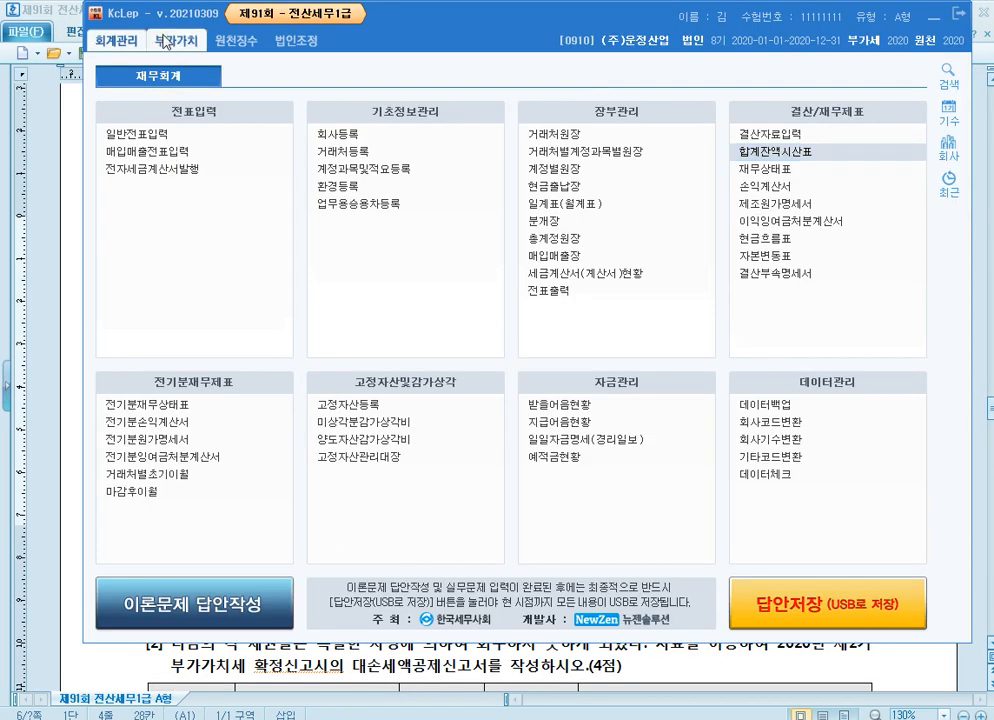
left_click(176, 40)
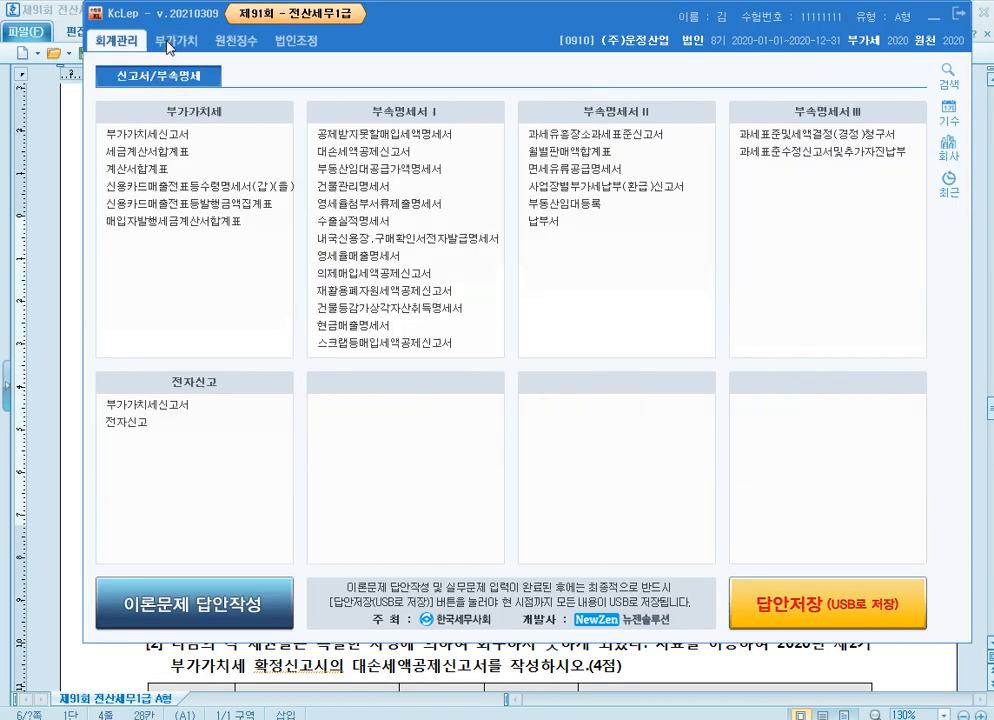
left_click(200, 136)
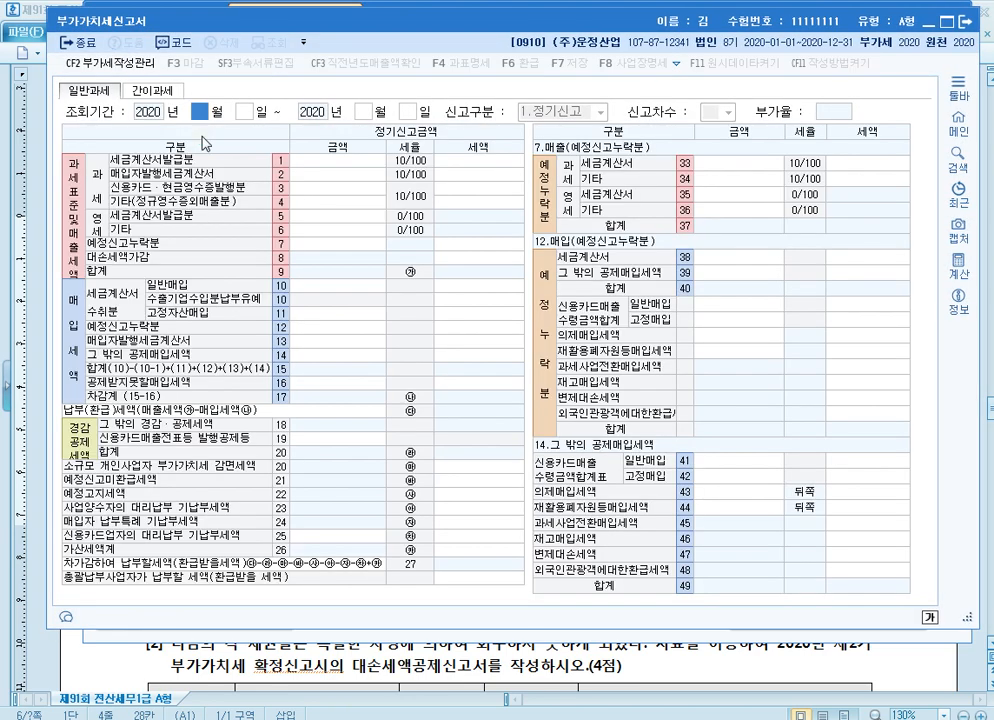
Set the VAT return's query period to April 1 through June 30, 2020
type("4")
key("Return")
key("Return")
type("6")
key("Return")
key("Return")
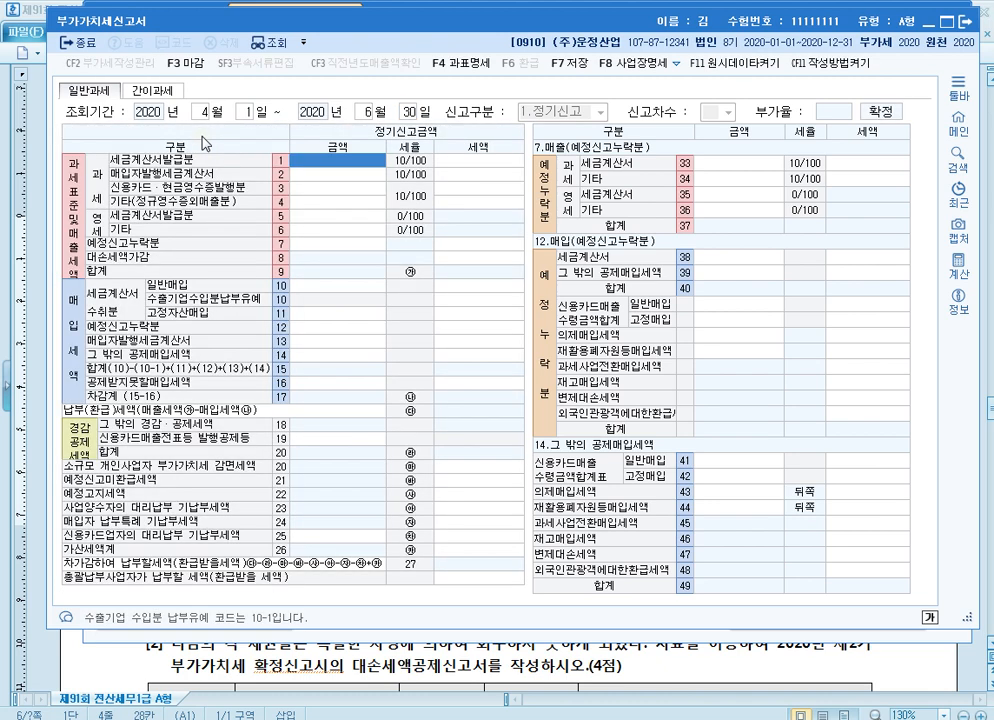
Enter 300,000,000 for taxable 세금계산서발급분 sales in row 1 and 50,000,000 for zero-rated 기타 sales in row 6
type("300000000")
key("Return")
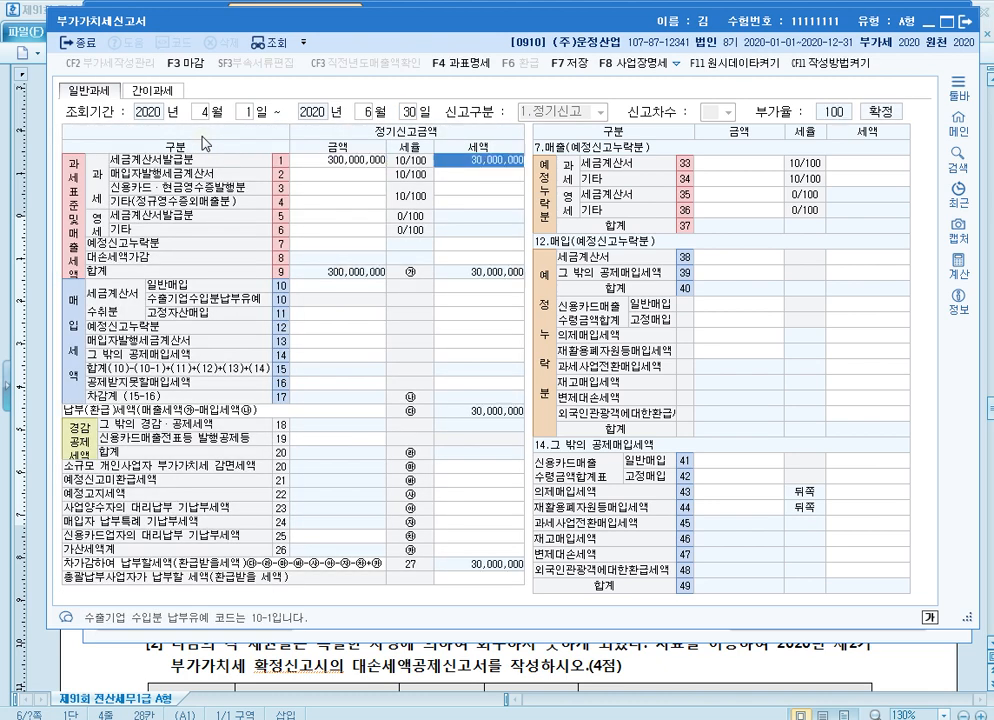
key("Left")
key("Down")
key("Down")
key("Down")
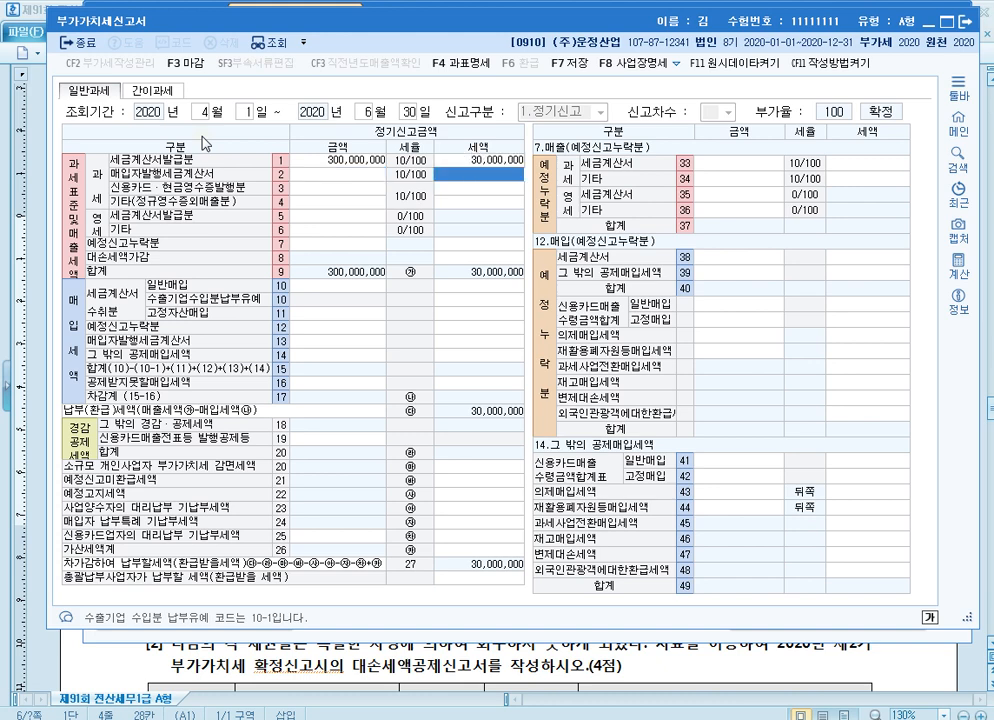
key("Return")
key("Return")
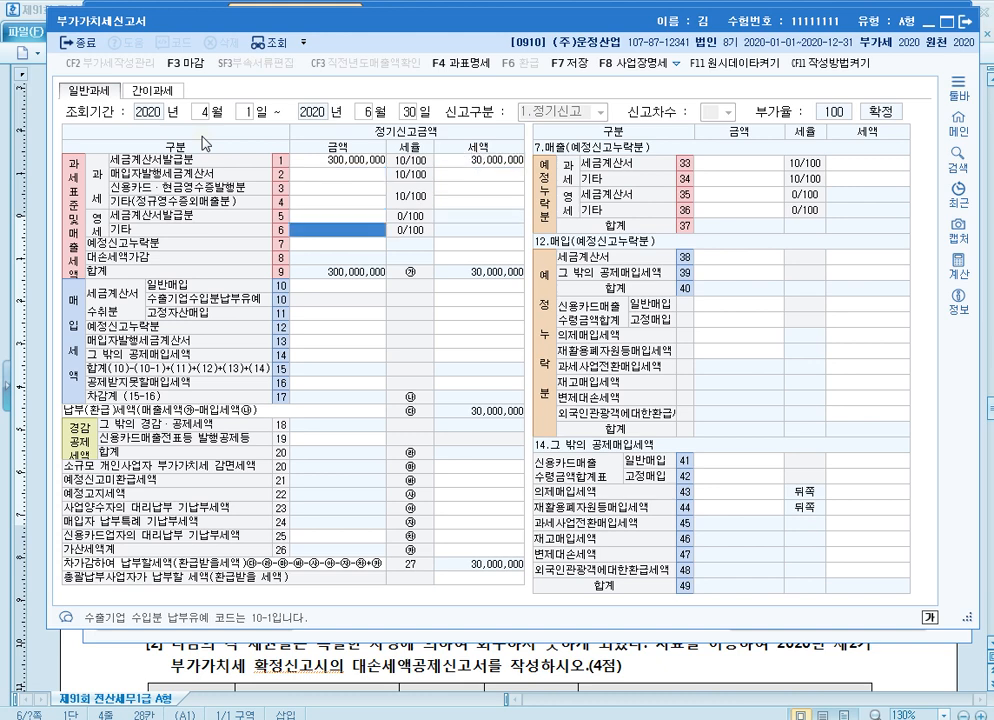
type("50000000")
key("Return")
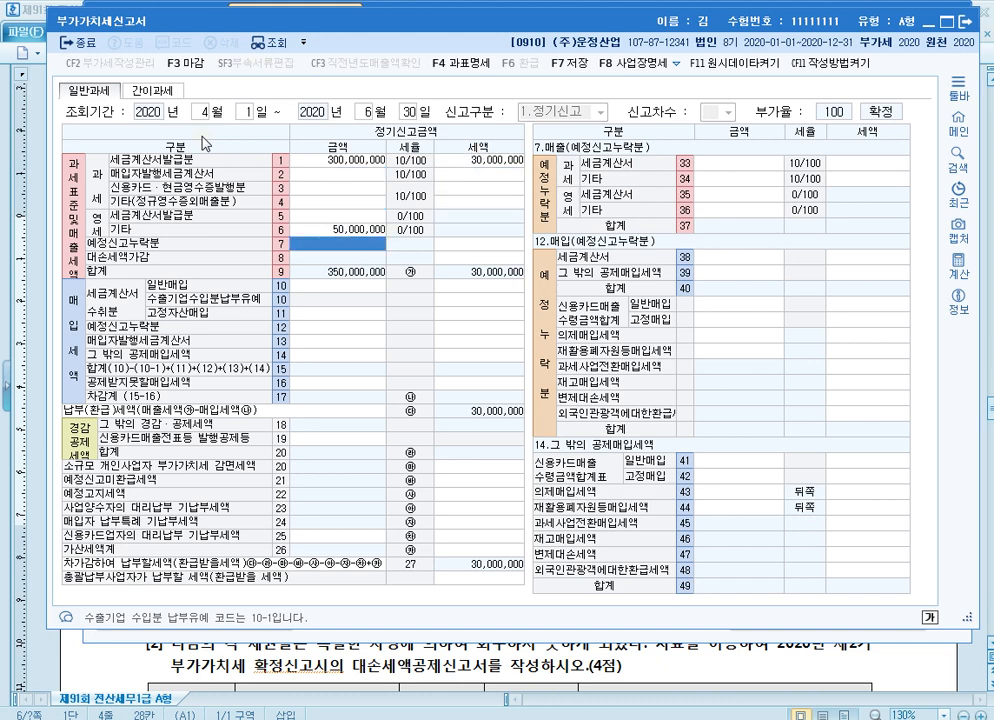
Enter 2,000,000 for taxable 기타(정규영수증외매출분) sales in row 4
key("Up")
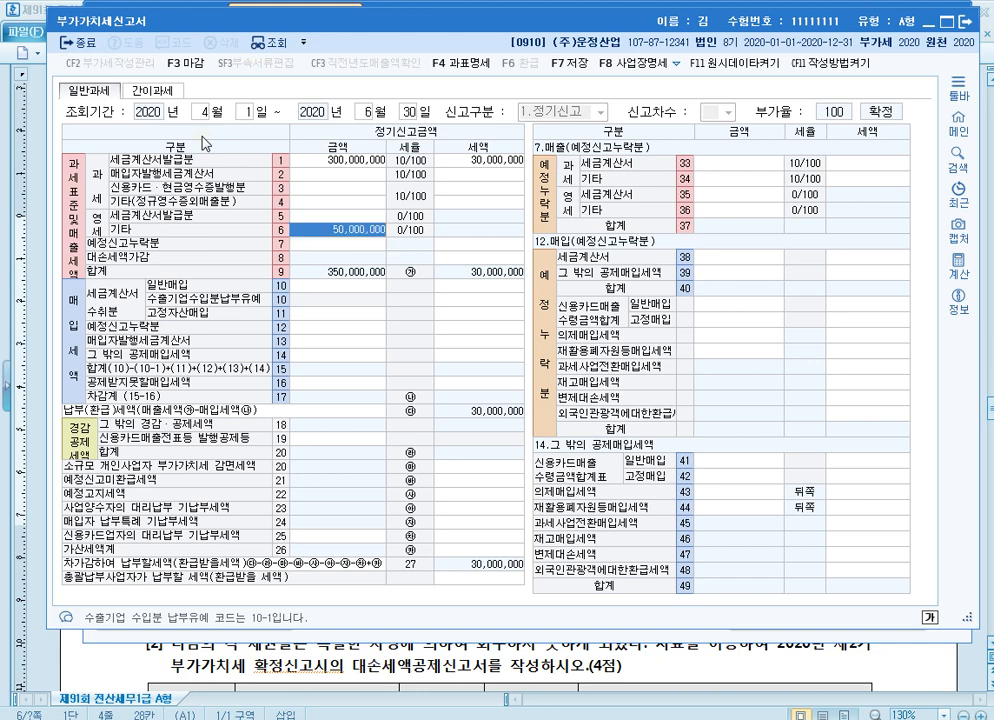
key("Up")
key("Up")
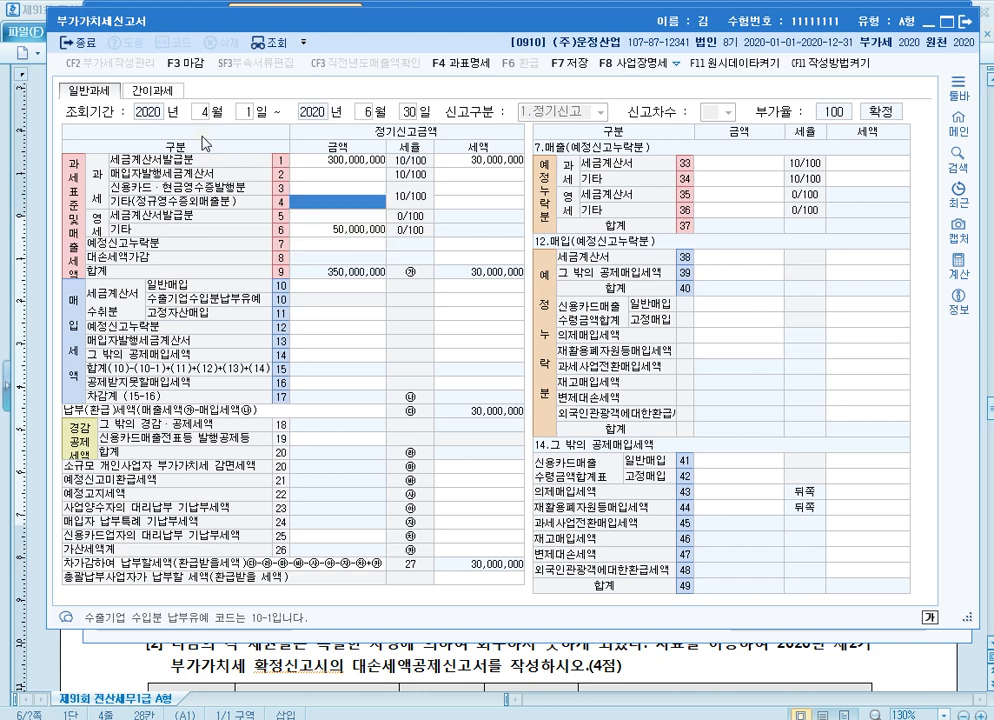
type("2000000")
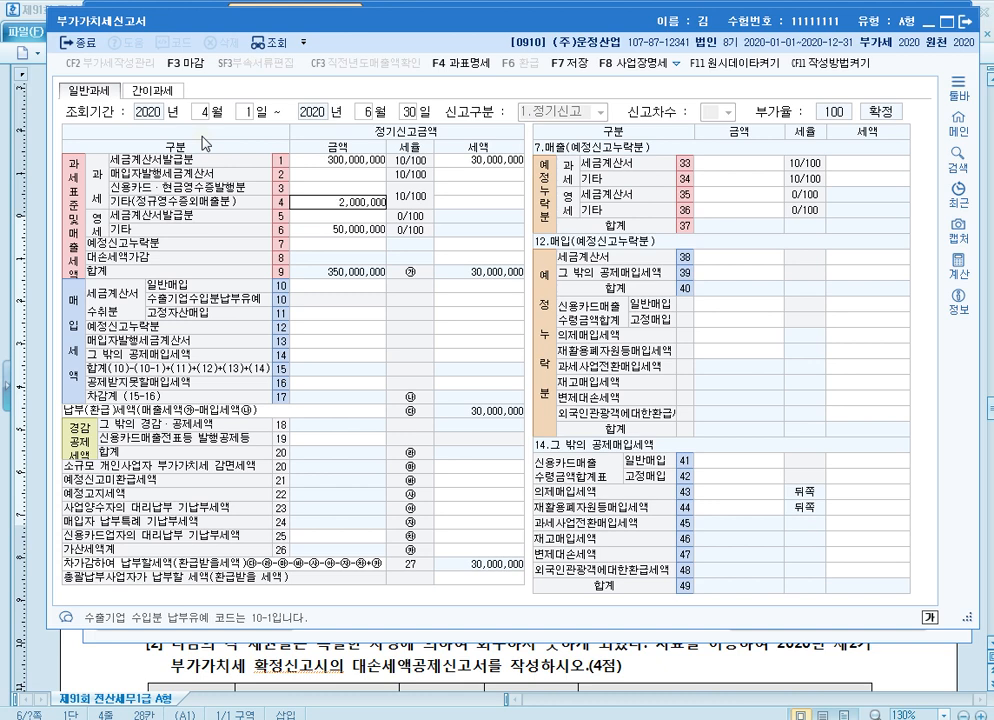
key("Return")
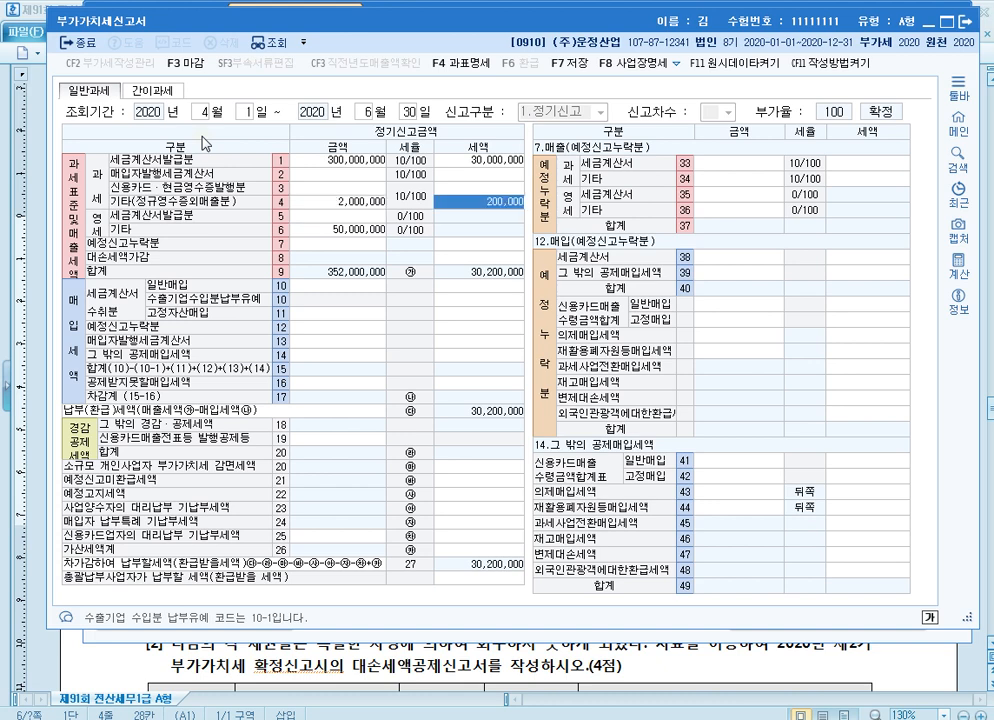
Check the tax-invoice purchases in the exam document and enter 210,000,000 as the 세금계산서수취분 일반매입 amount in row 10 of the return
left_click(775, 667)
scroll(670, 456, "down", 1)
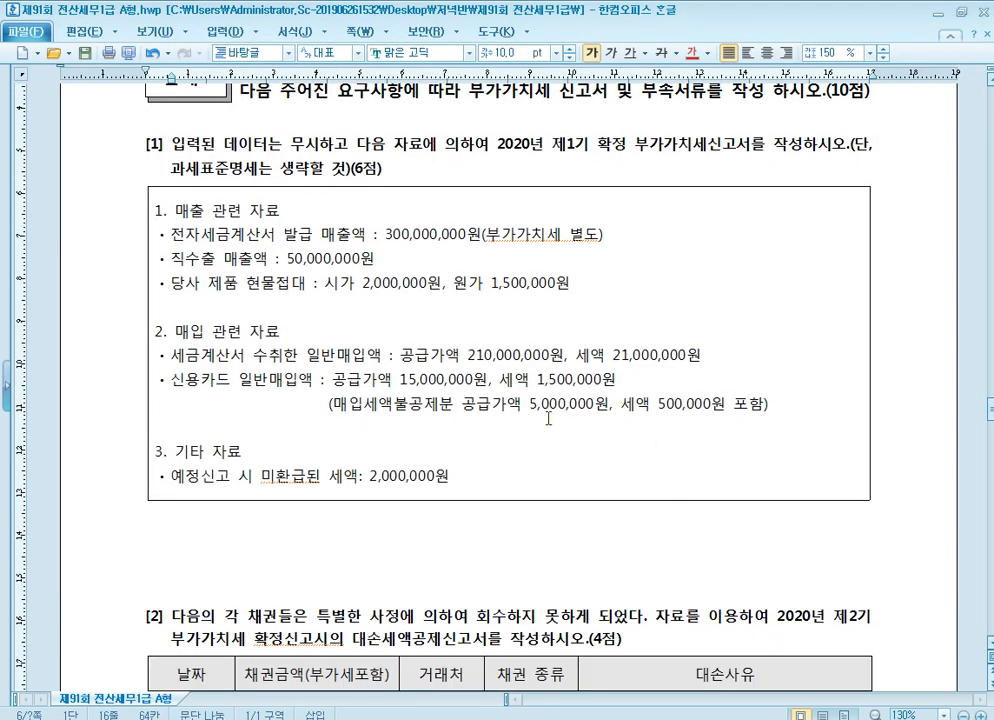
scroll(399, 340, "down", 1)
scroll(300, 262, "down", 1)
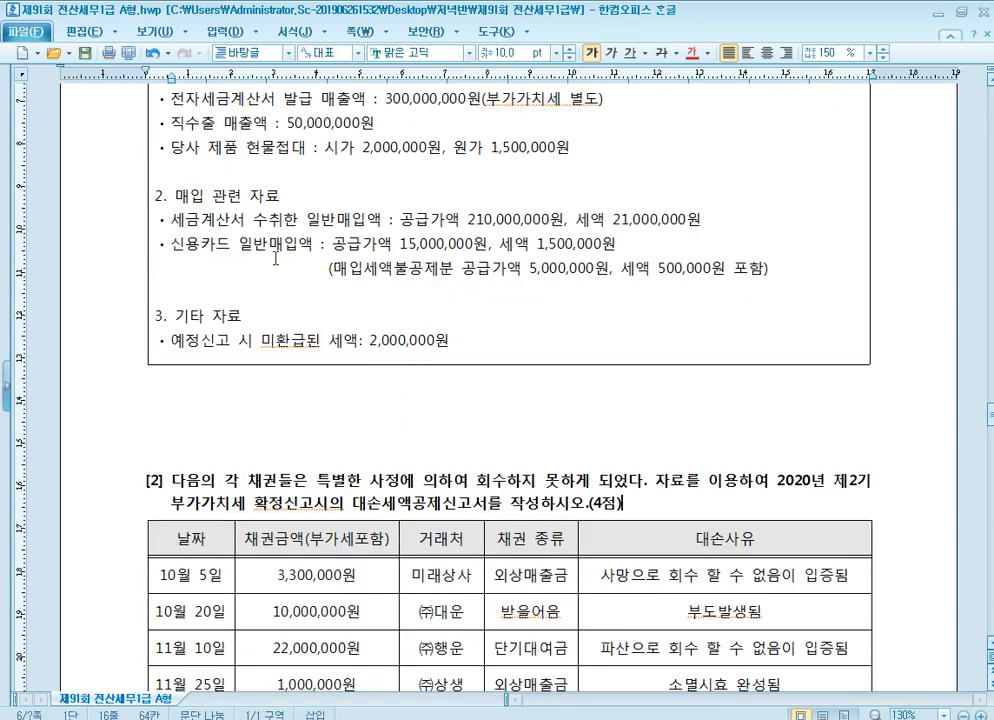
left_click(427, 216)
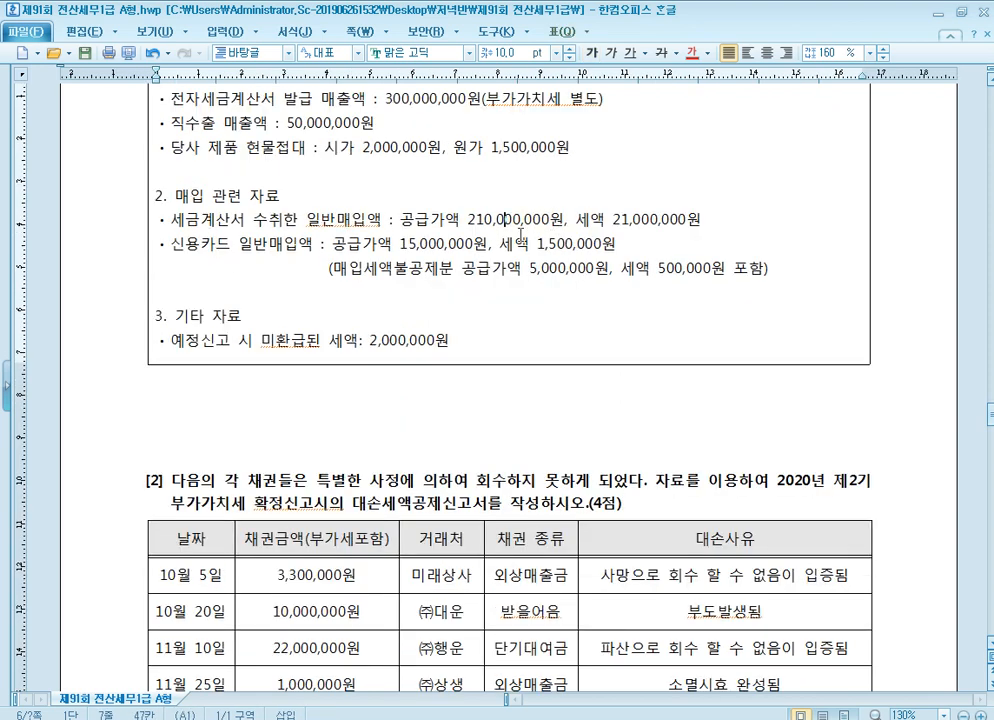
left_click(692, 222)
left_click(660, 223)
left_click(364, 718)
left_click(340, 286)
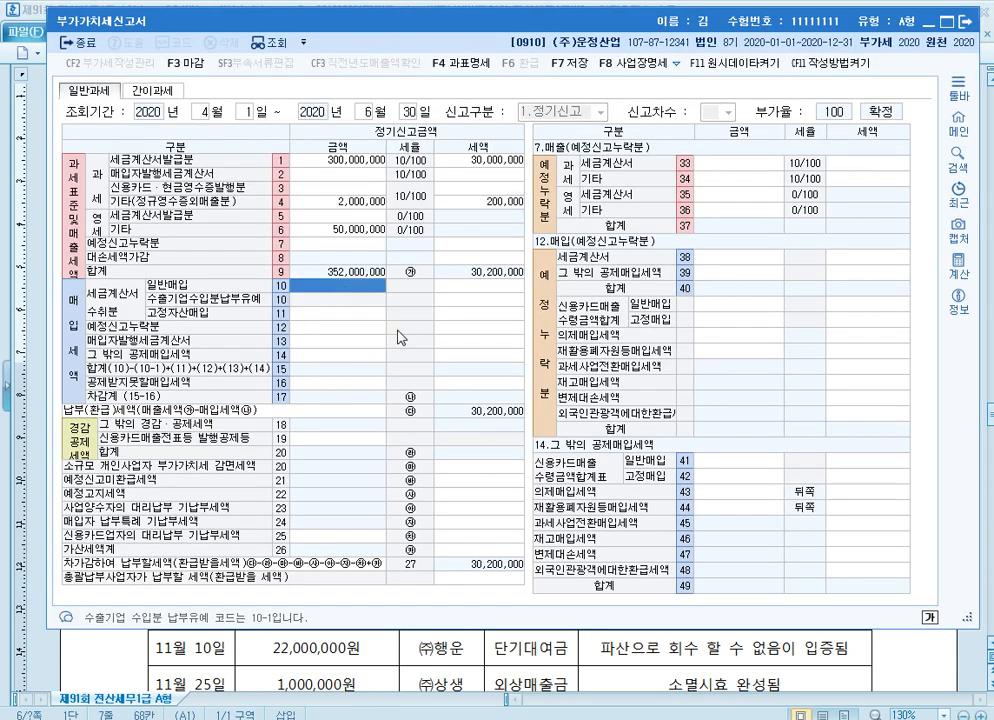
type("210000000")
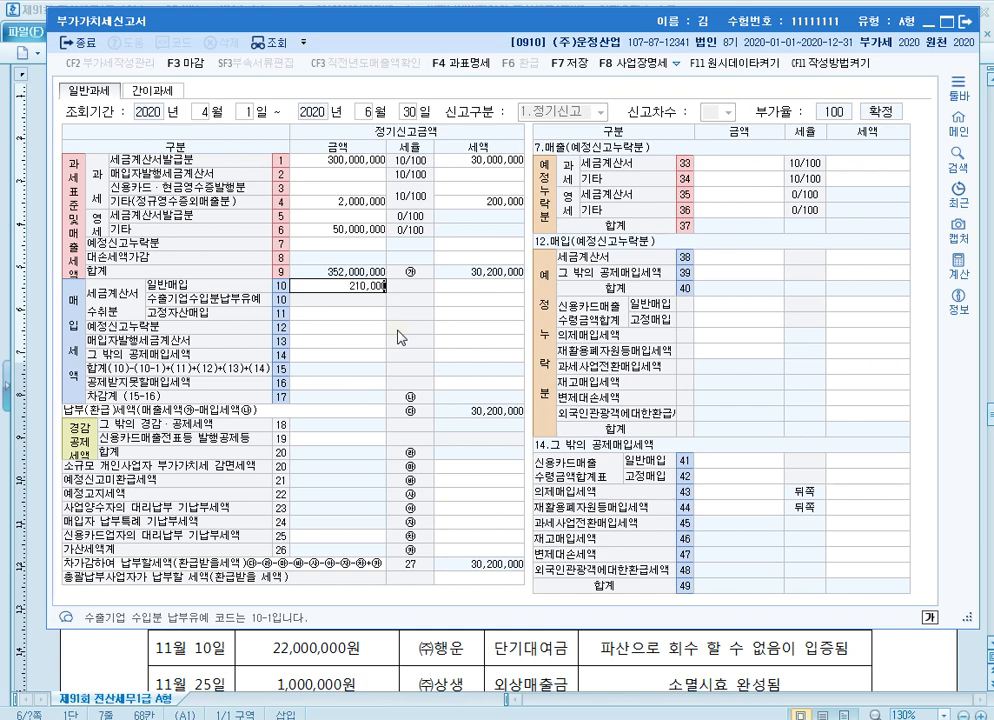
key("Return")
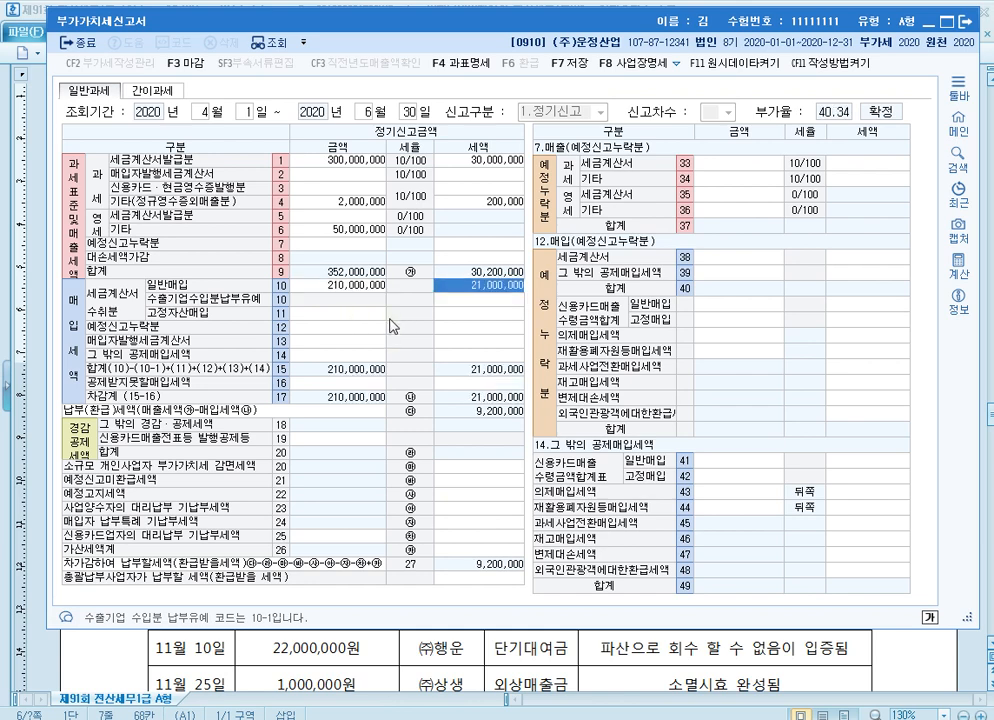
Check the credit card purchases in the exam document and enter 10,000,000 with 1,000,000 tax as 신용카드매출수령금액합계표 일반매입 in row 41 of the return
left_click(744, 646)
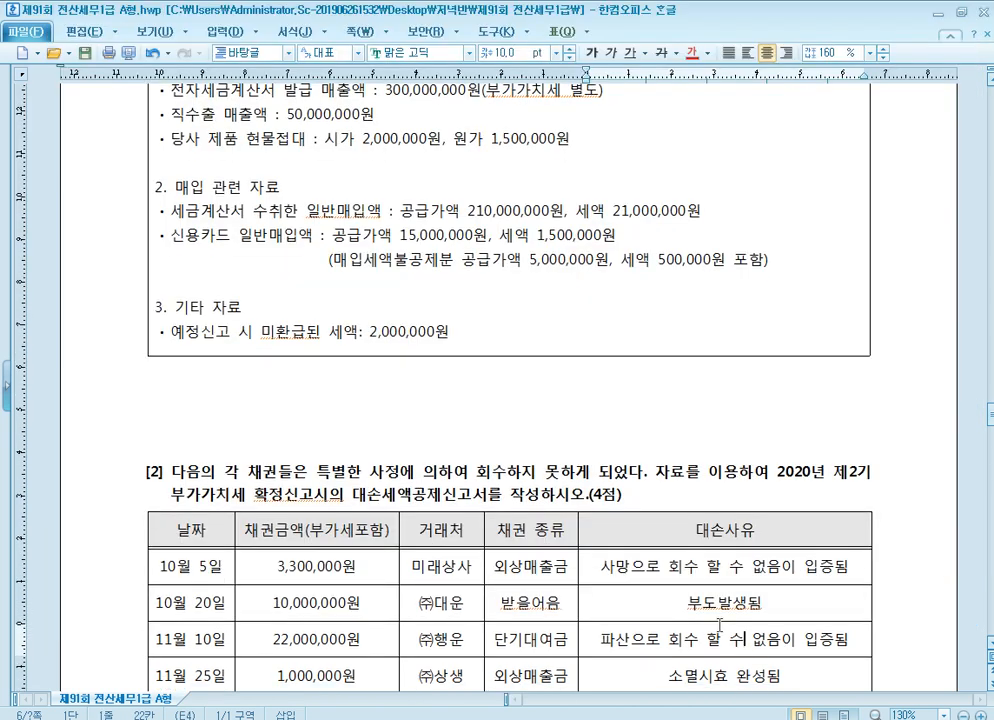
left_click(366, 236)
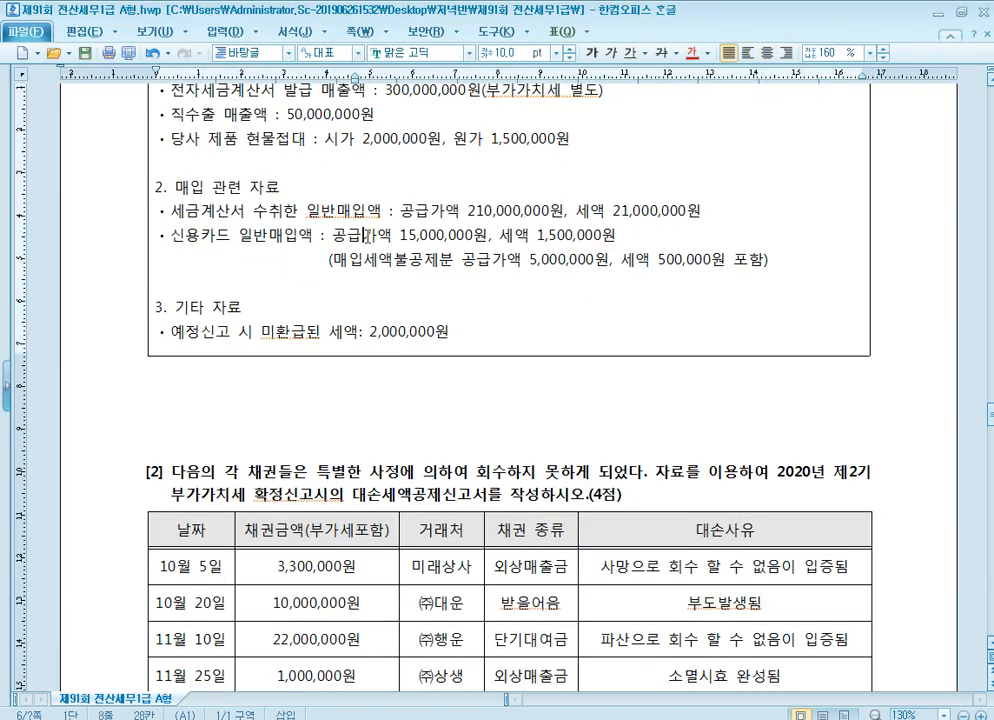
left_click(450, 240)
left_click(544, 236)
left_click(501, 262)
left_click(684, 259)
left_click(558, 262)
left_click(376, 718)
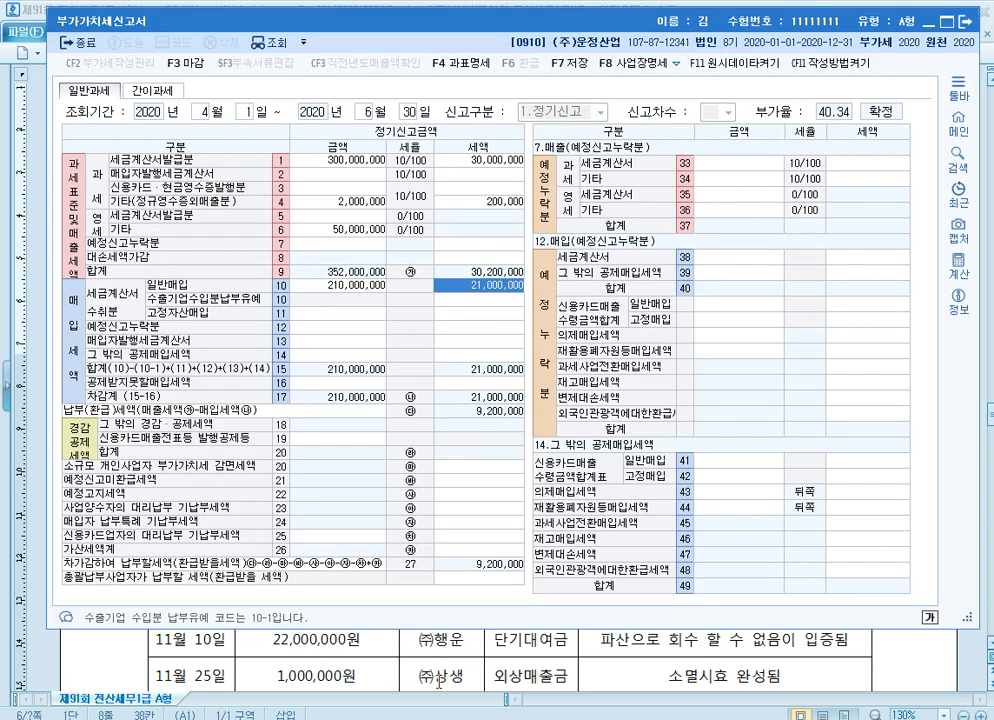
left_click(725, 464)
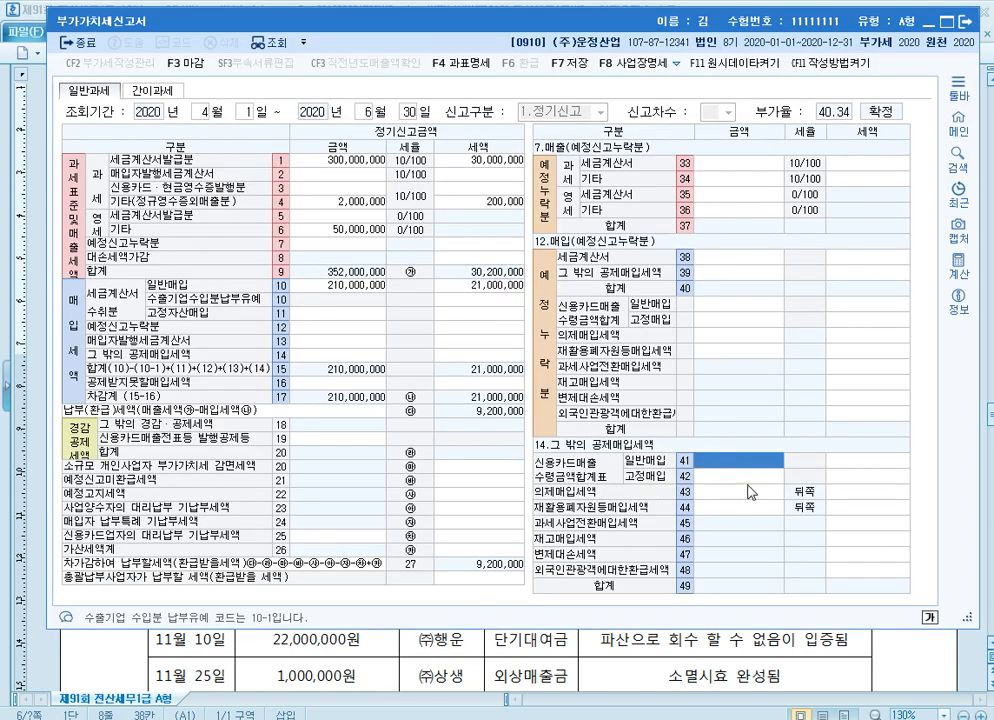
type("10000000")
key("Return")
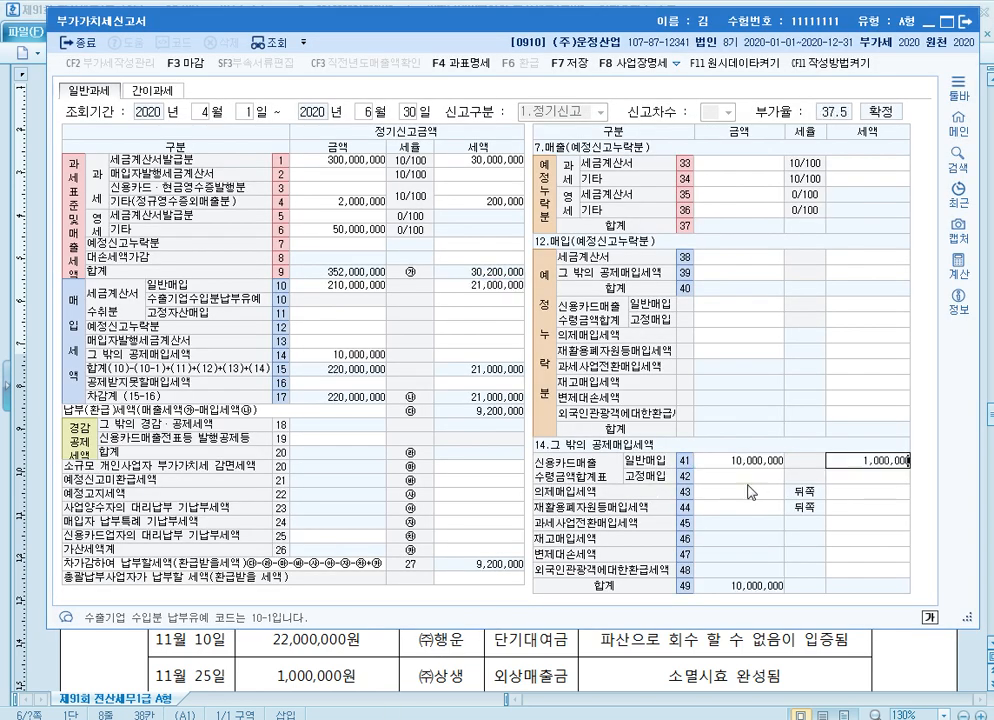
key("Return")
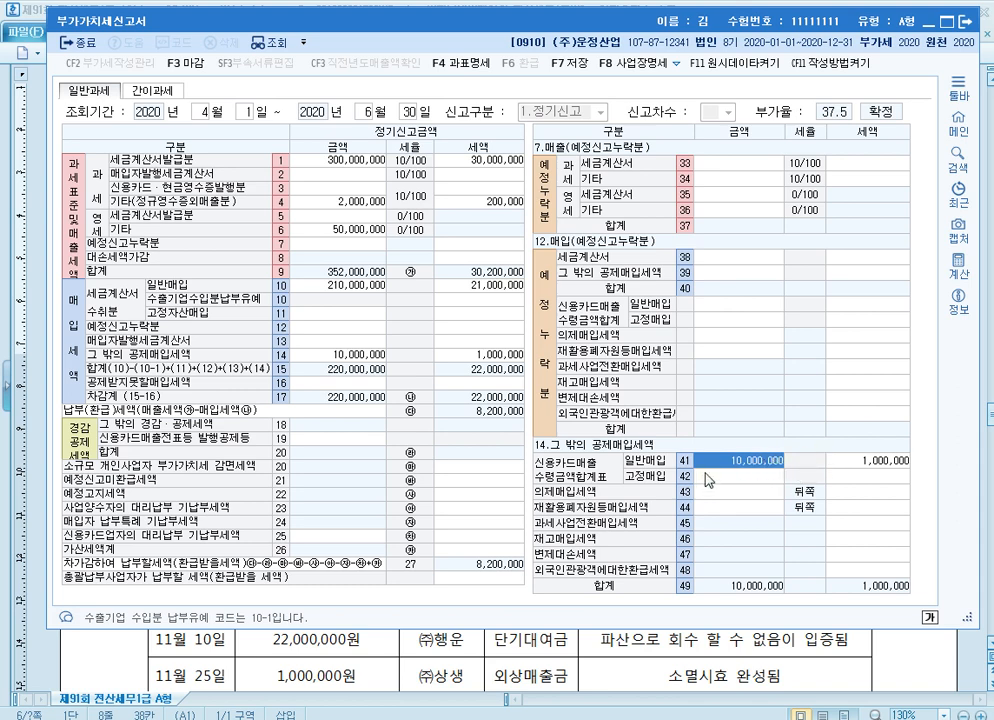
Check the other data in the exam document and enter 2,000,000 as 예정신고미환급세액 in row 21 of the return
left_click(781, 657)
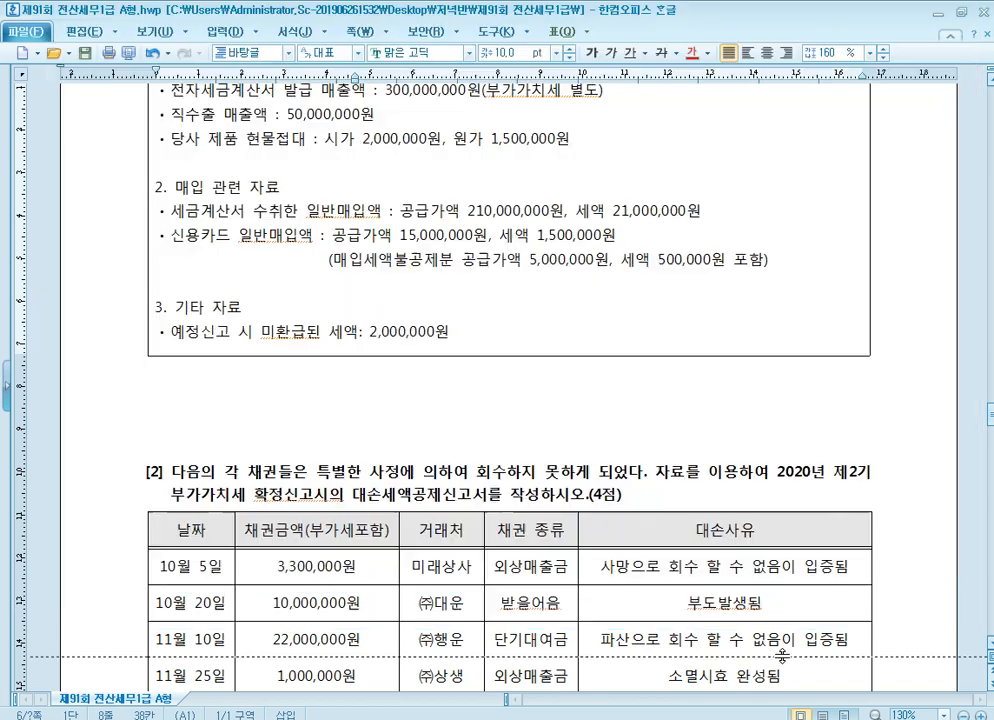
left_click(435, 331)
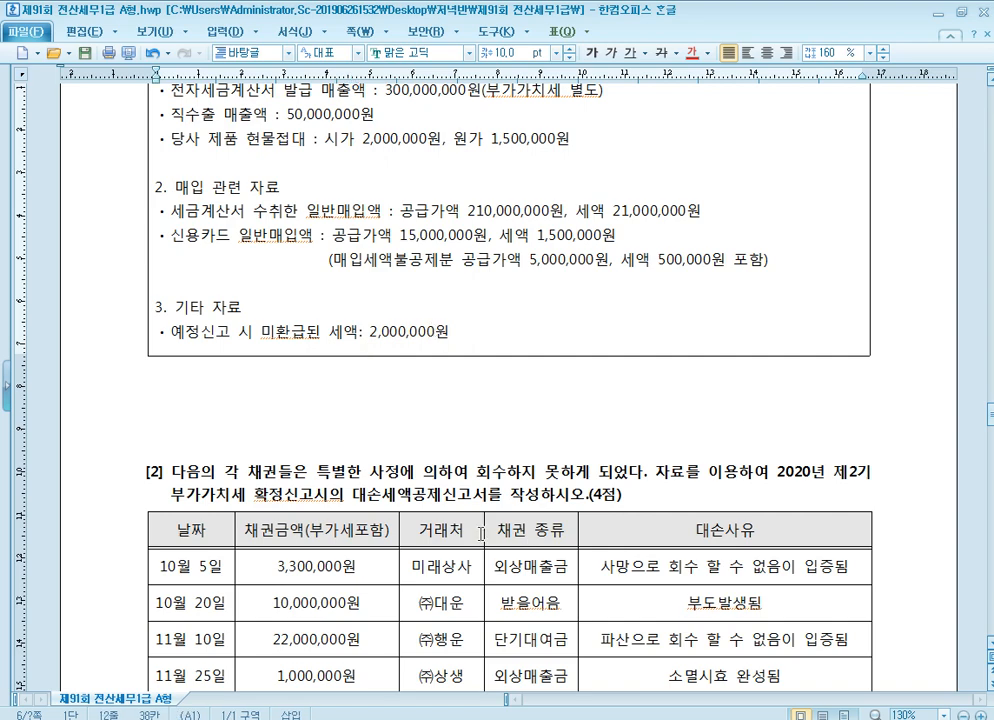
left_click(410, 718)
left_click(480, 482)
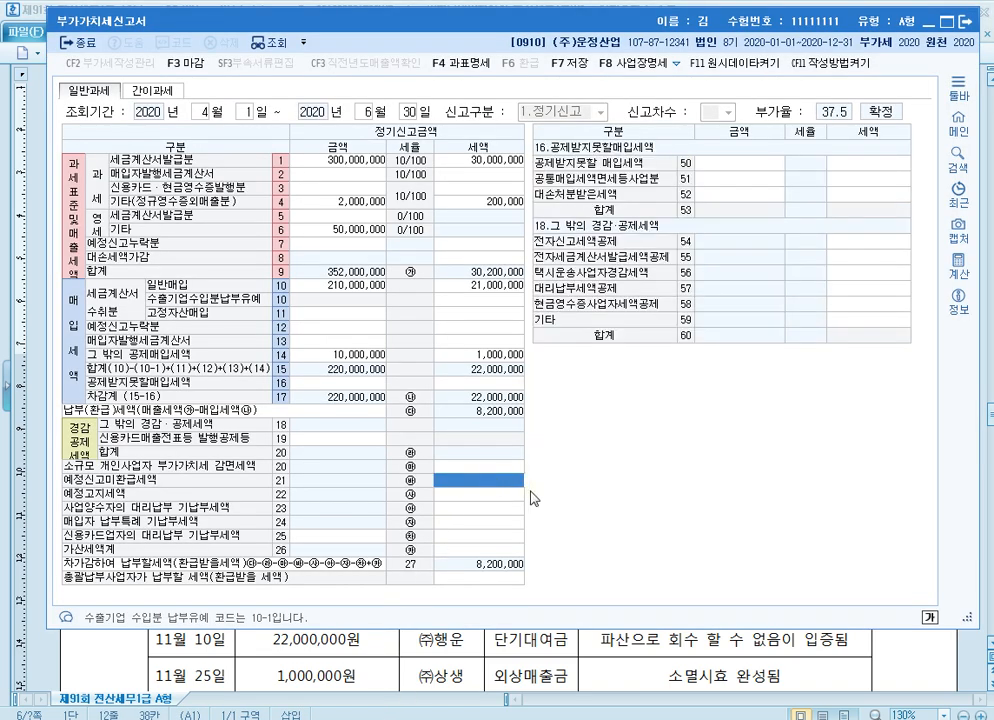
type("2000000")
Save the completed VAT return and close its form
left_click(583, 70)
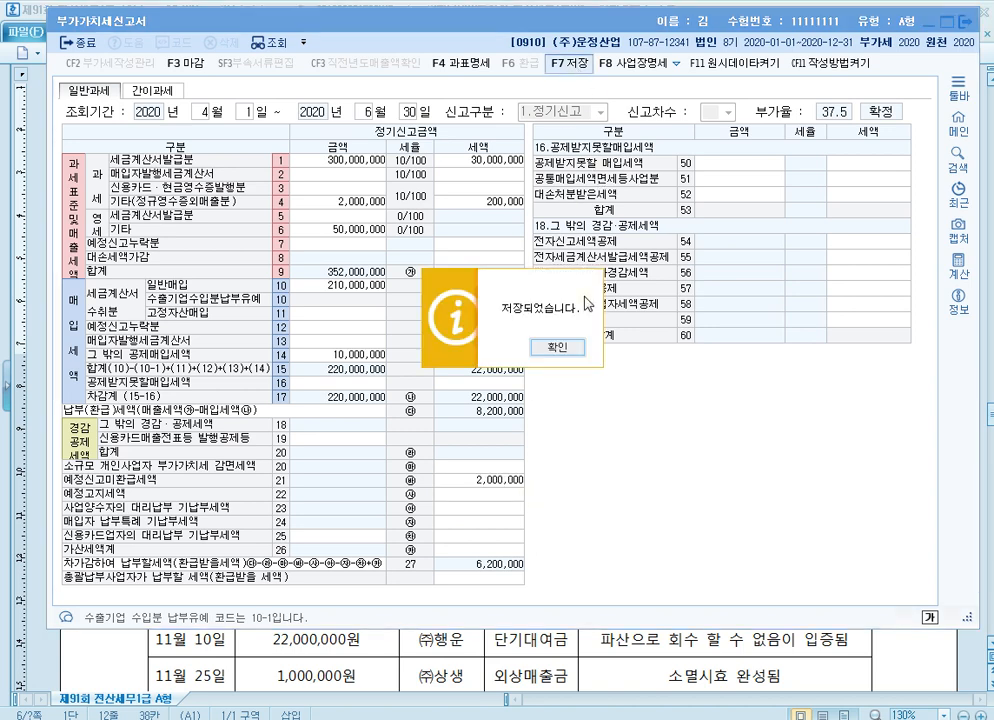
left_click(554, 348)
left_click(361, 316)
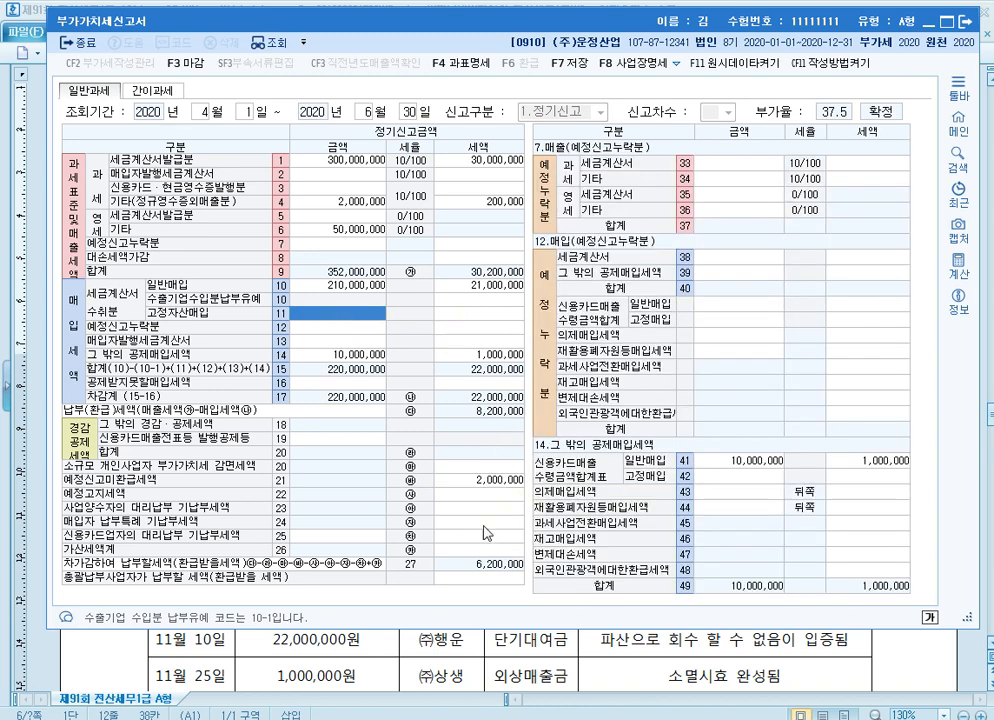
left_click(969, 24)
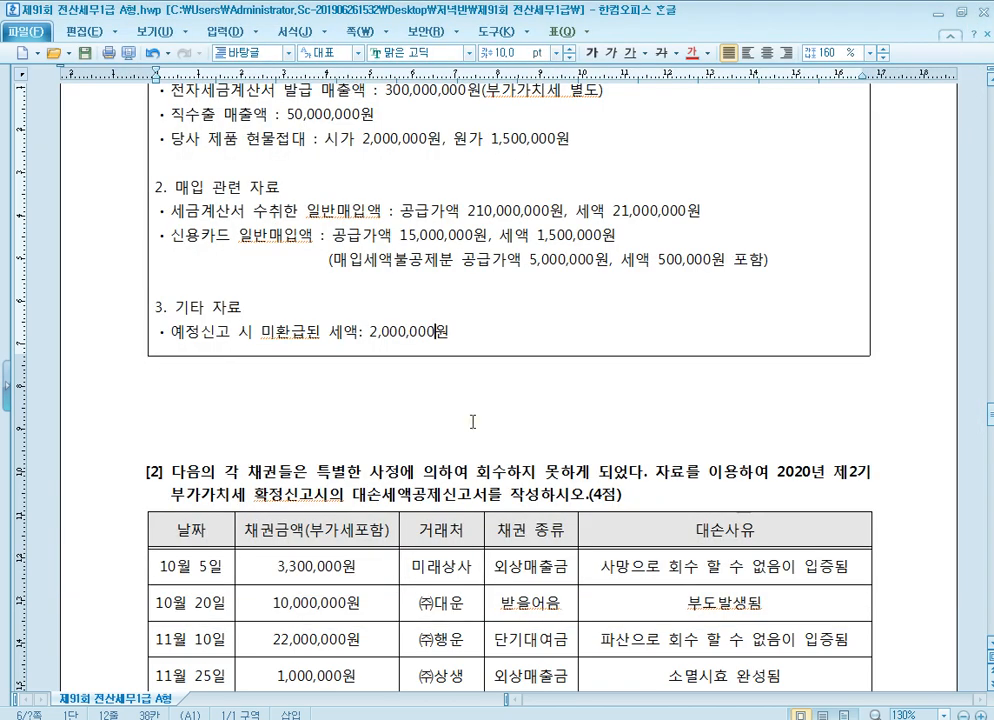
Review the receivables table of question [2] in the exam document and strike through the 10월 20일 ㈜대운 row
scroll(465, 420, "down", 5)
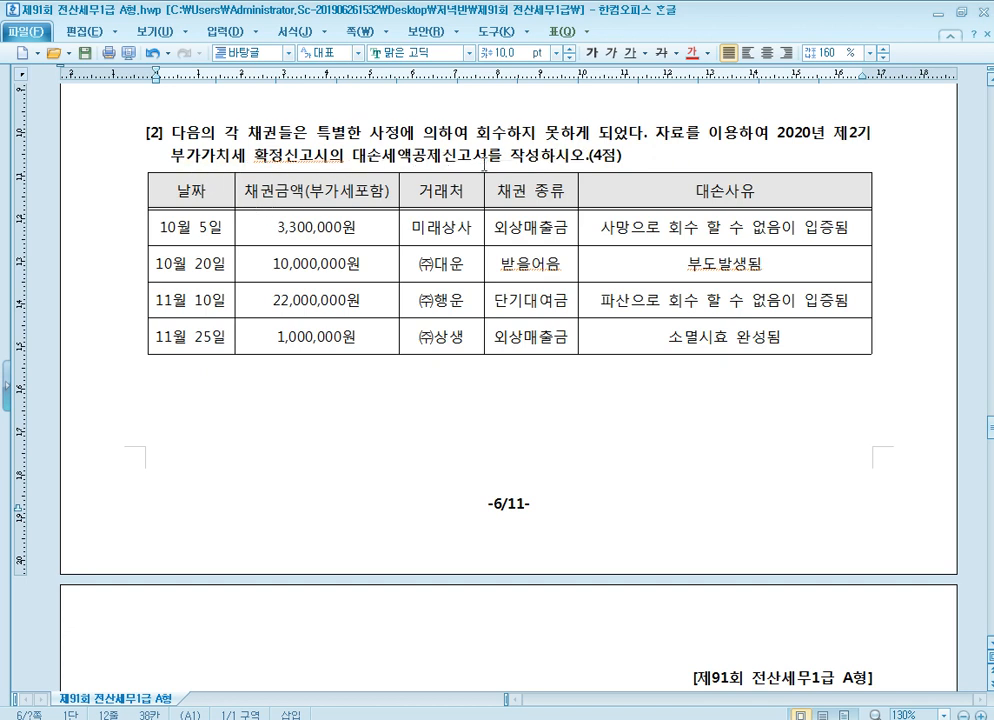
left_click(193, 229)
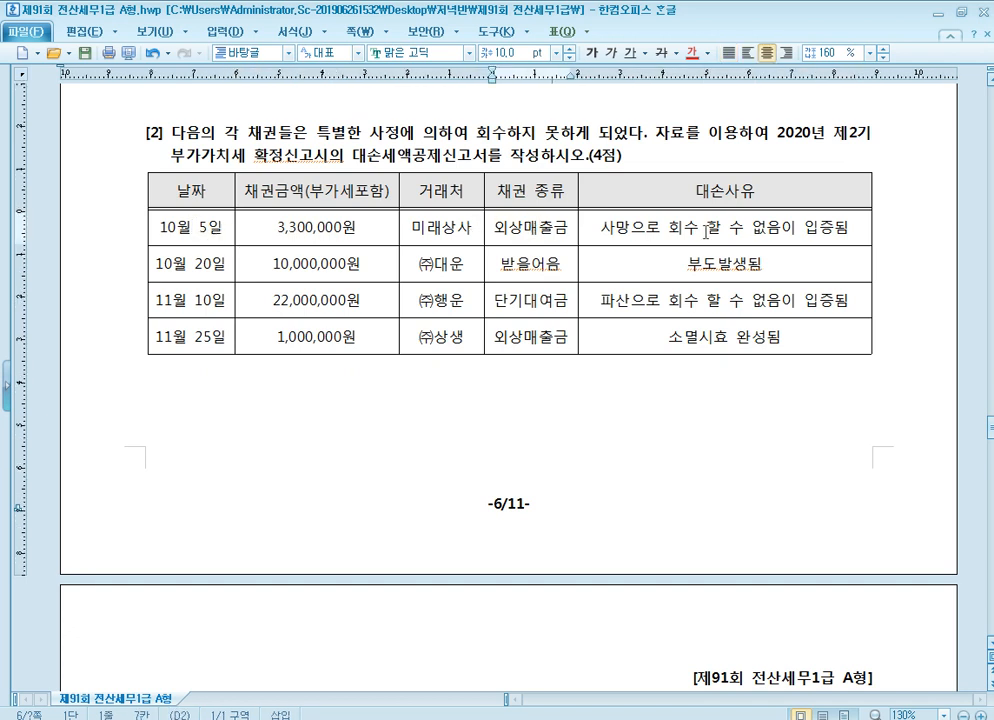
left_click(722, 230)
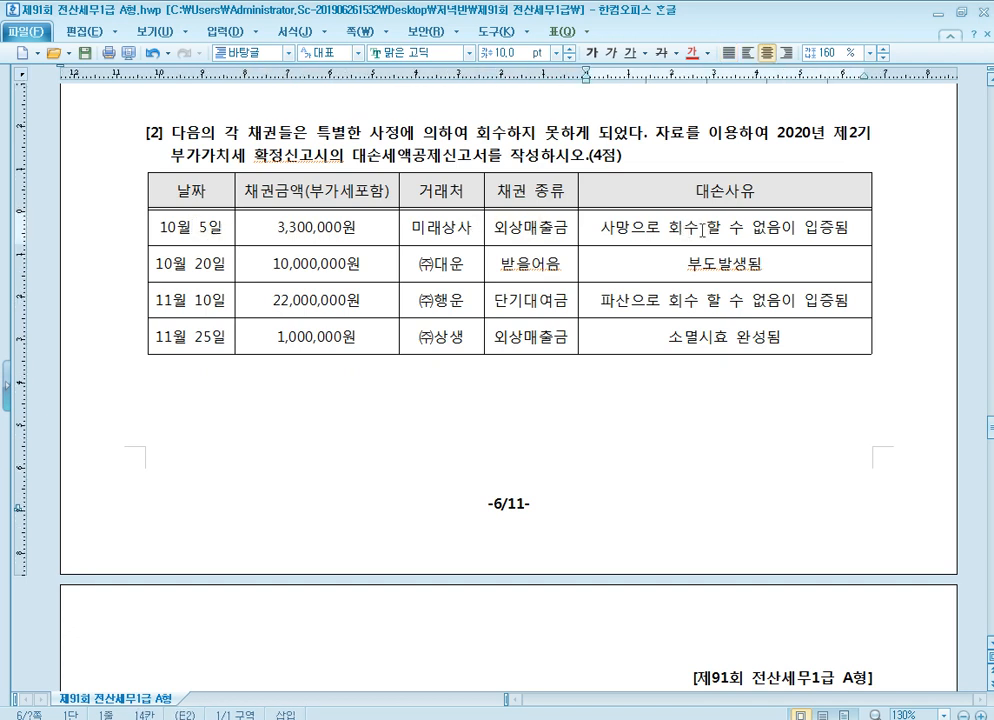
left_click(183, 269)
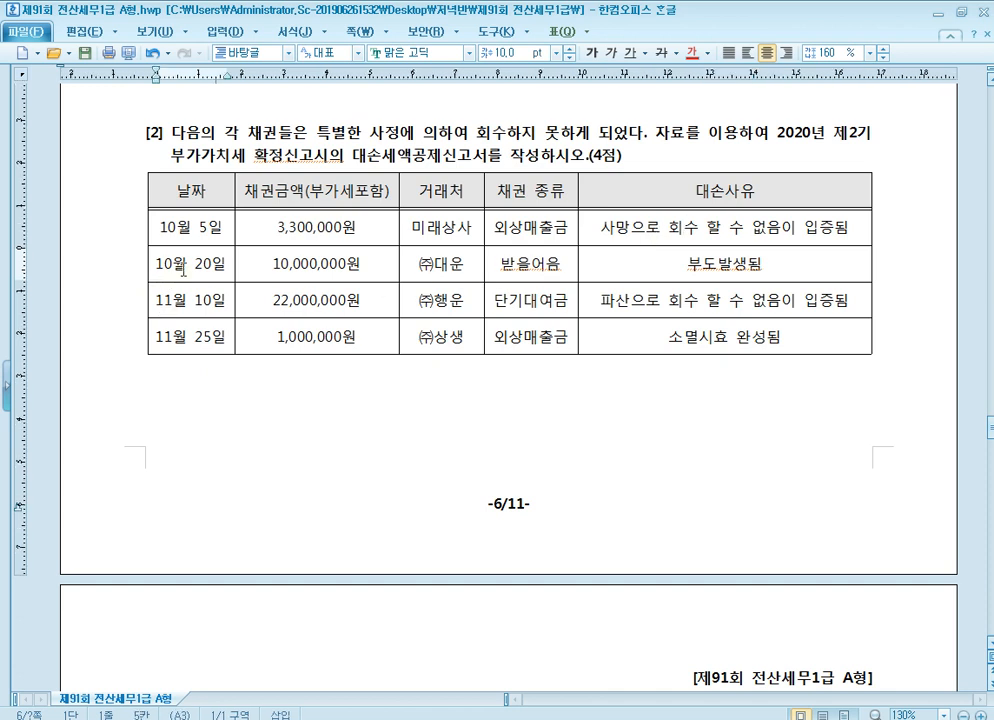
left_click(524, 267)
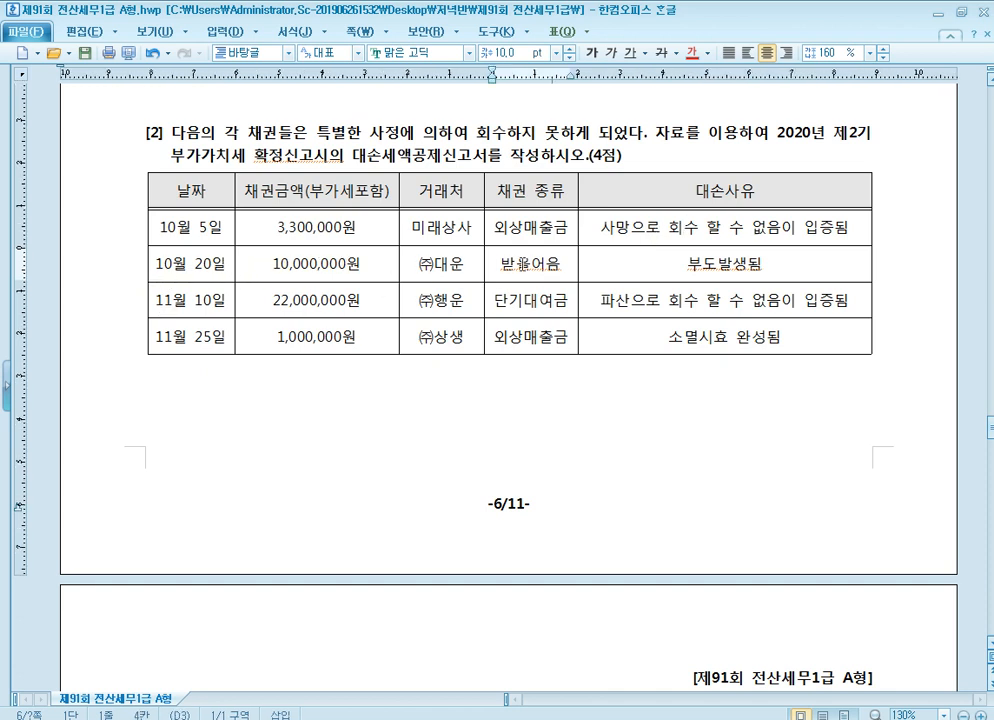
left_click(718, 266)
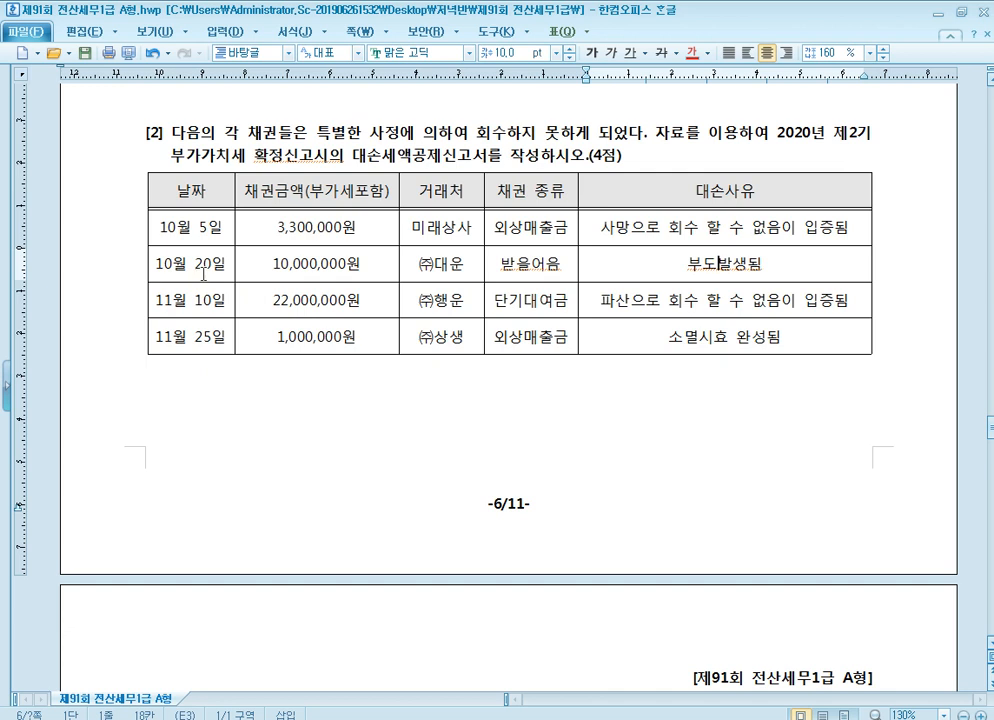
left_click_drag(135, 270, 680, 270)
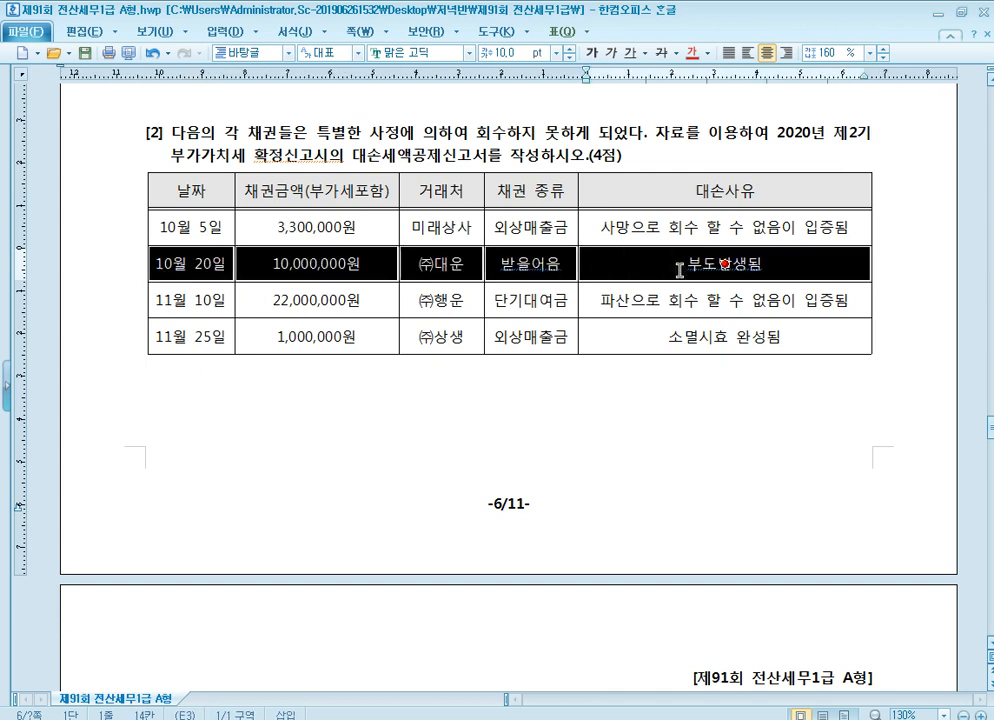
left_click(661, 53)
left_click(599, 222)
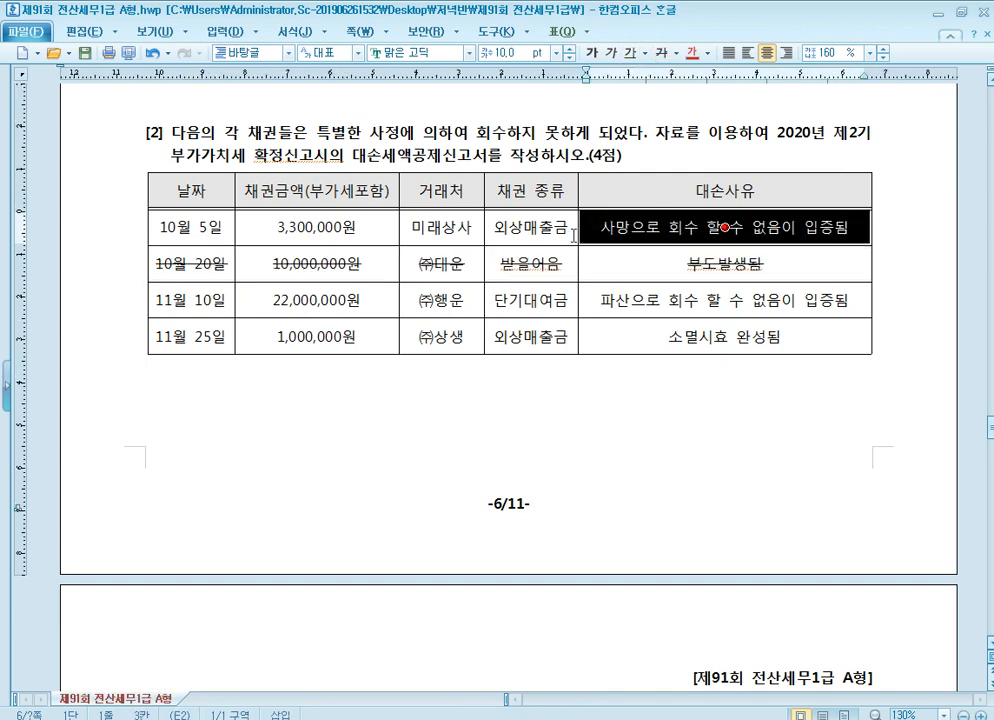
Check the 11월 10일 ㈜행운 단기대여금 entry in the receivables table and strike through its whole row
left_click(198, 303)
key("Escape")
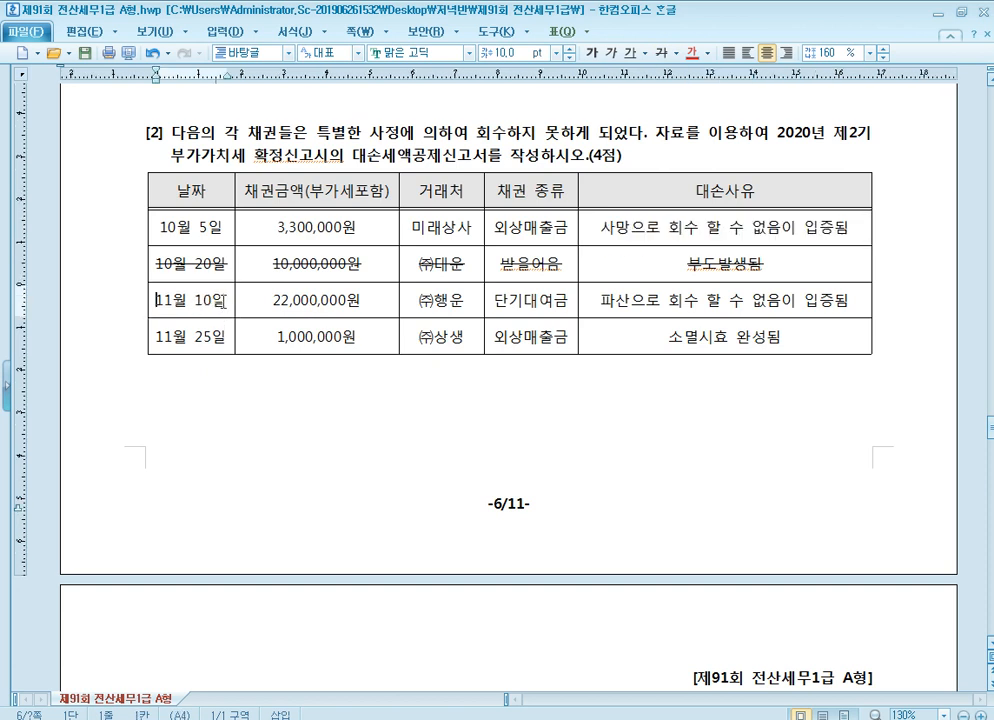
left_click(536, 299)
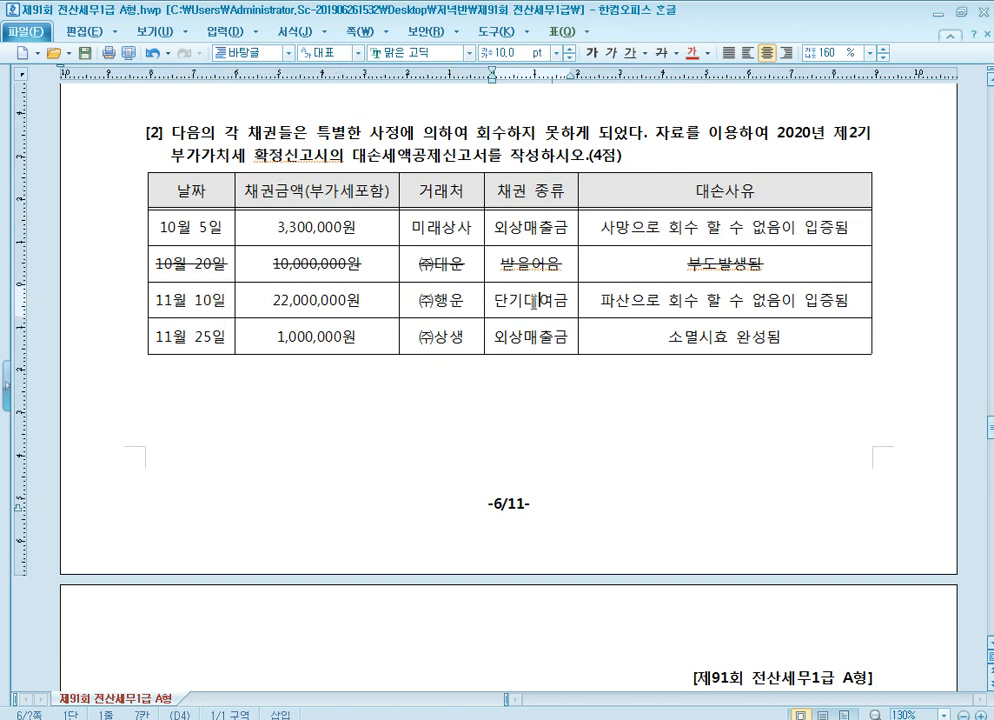
left_click(682, 300)
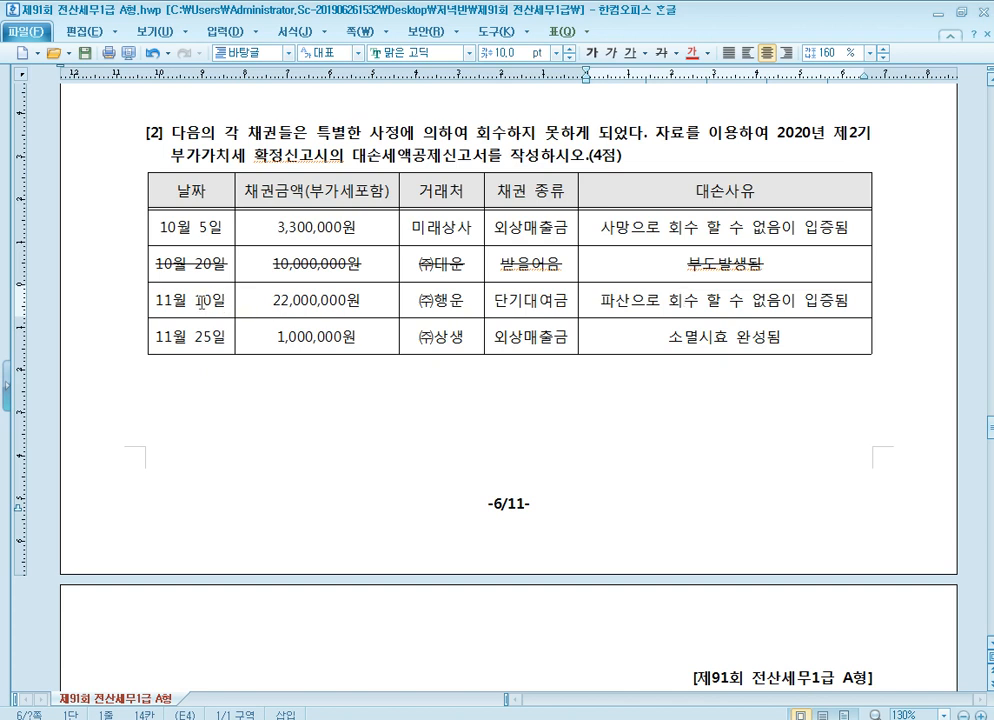
left_click_drag(202, 301, 675, 293)
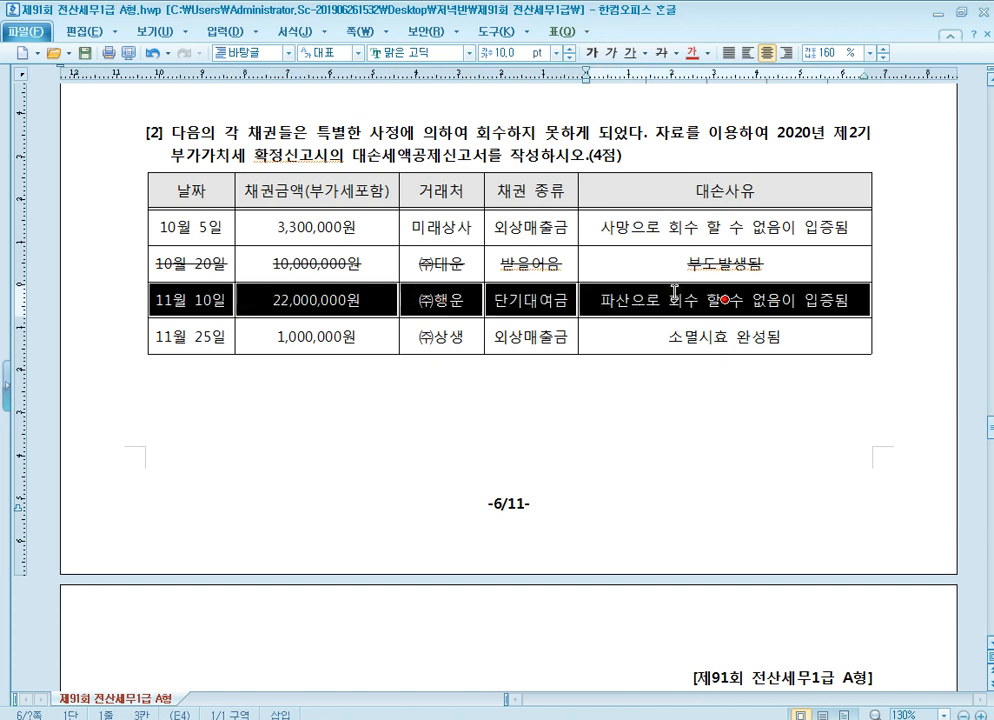
left_click(662, 52)
left_click(653, 305)
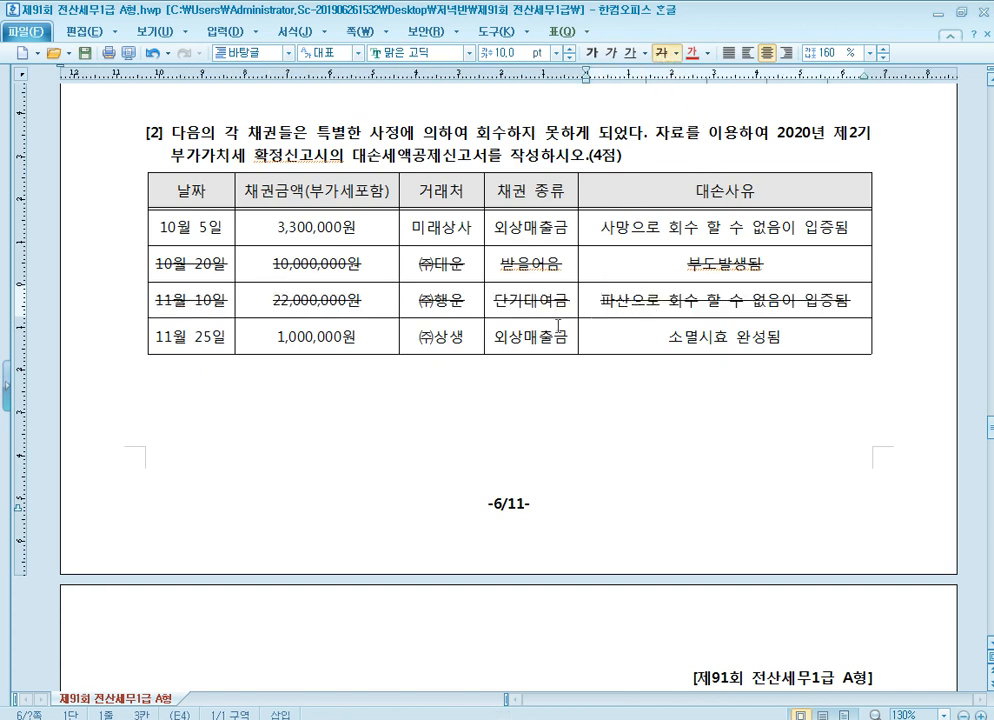
Check the 11월 25일 receivable, switch to KcLep and open the 대손세액공제신고서 for 2020년 10월 to 12월
left_click(208, 336)
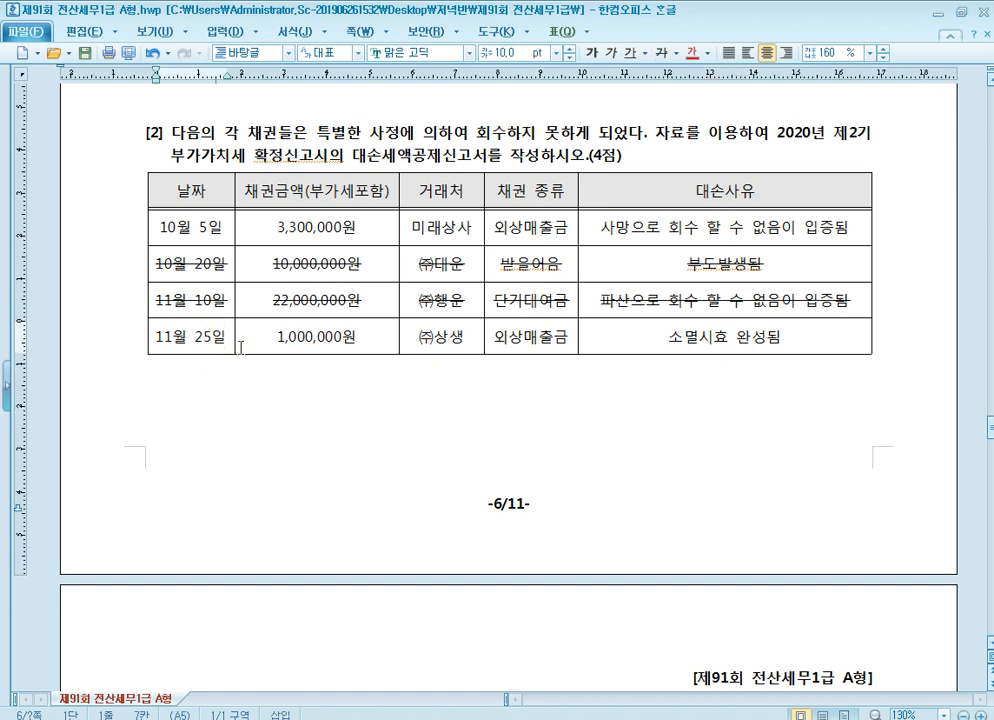
left_click(541, 336)
left_click(729, 337)
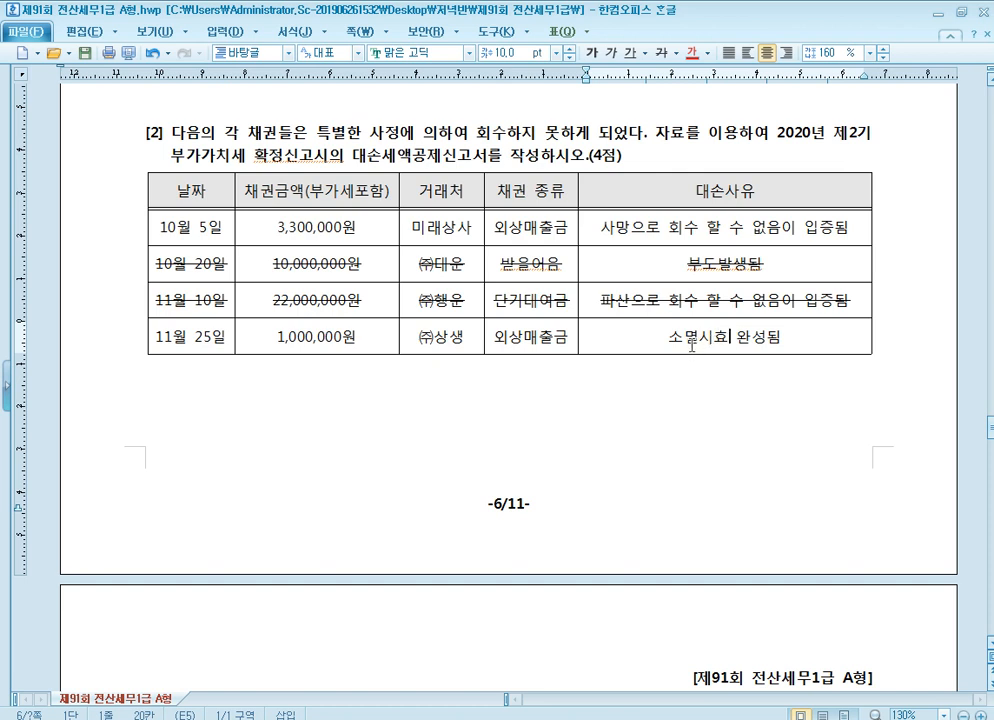
left_click(725, 227)
left_click(732, 326)
right_click(323, 718)
left_click(323, 718)
left_click(323, 718)
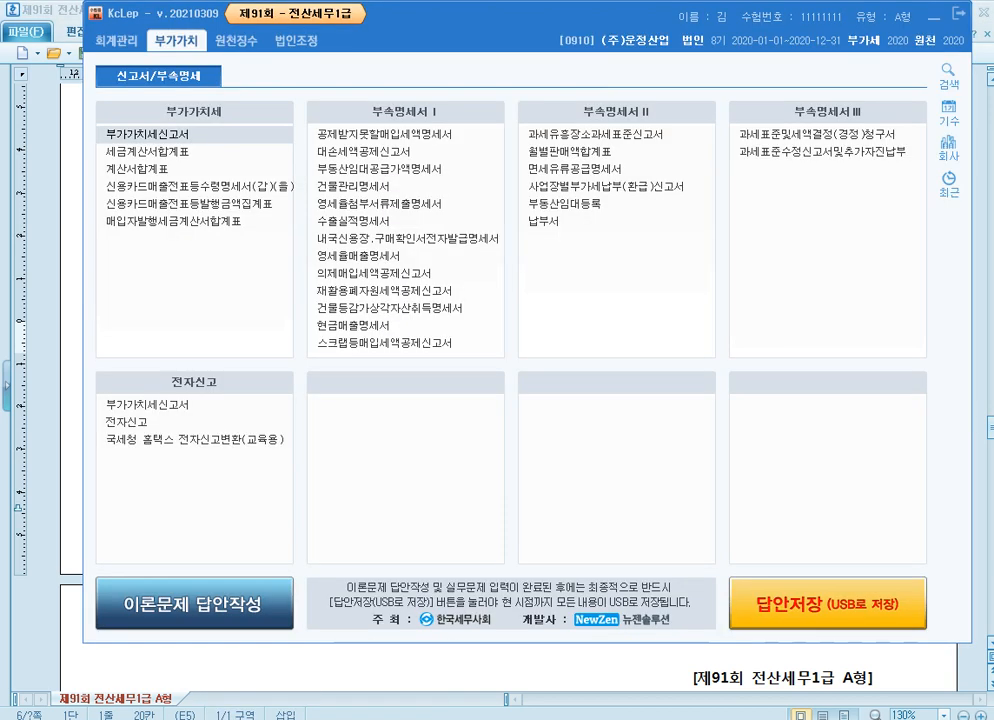
left_click(398, 152)
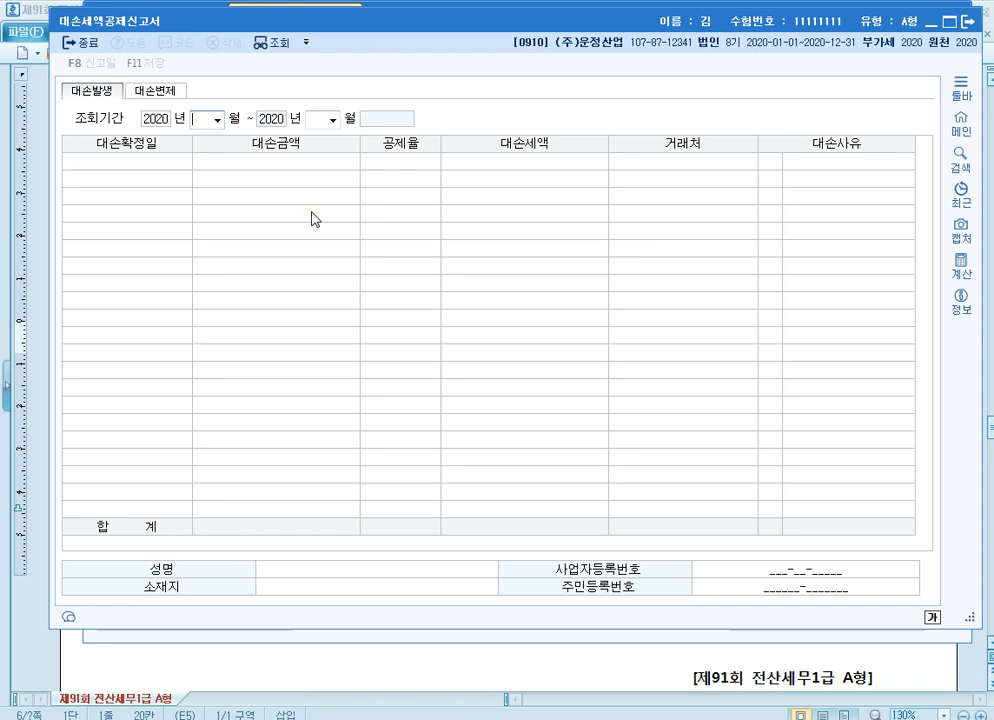
type("12")
key("Return")
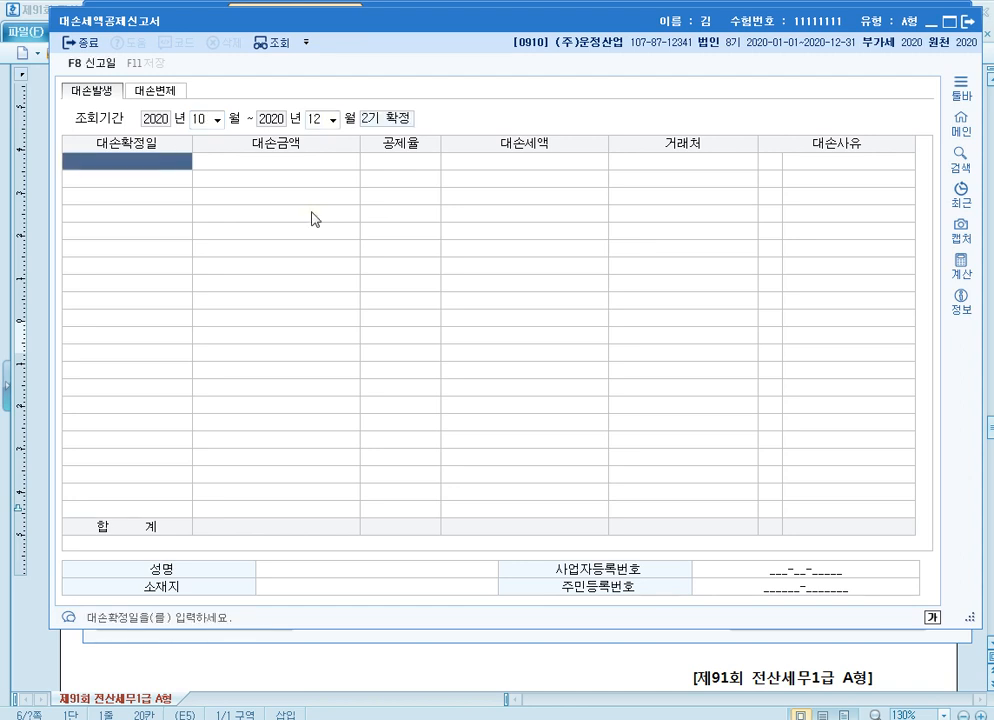
Enter the first 대손발생 row with 대손확정일 2020-10-05 and 대손금액 3,300,000
type("20")
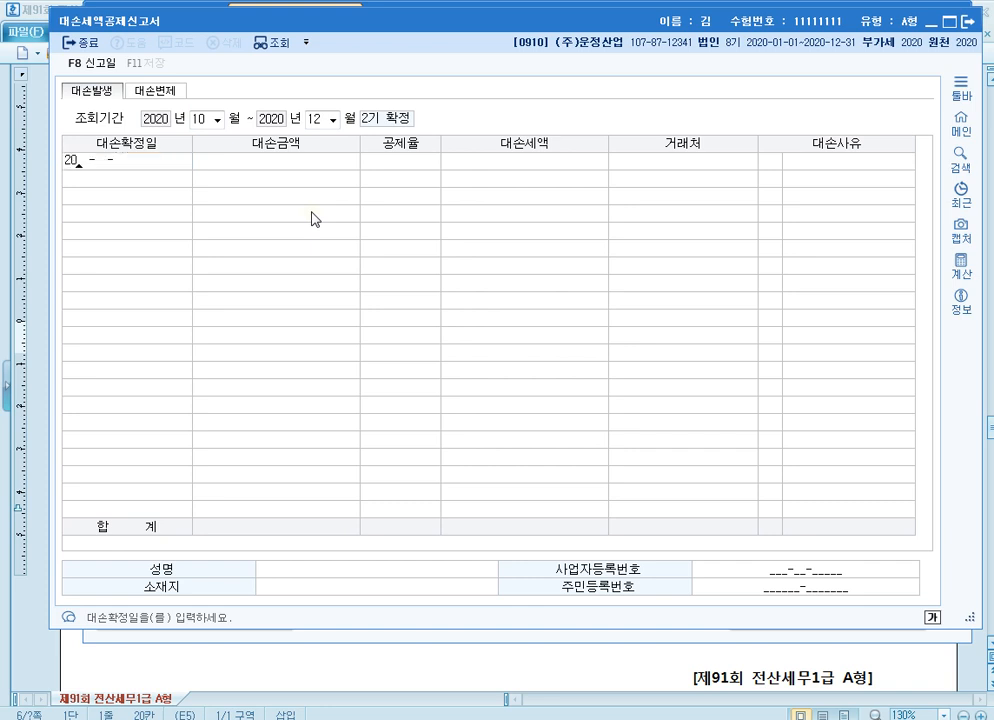
type("20-10-05")
key("Return")
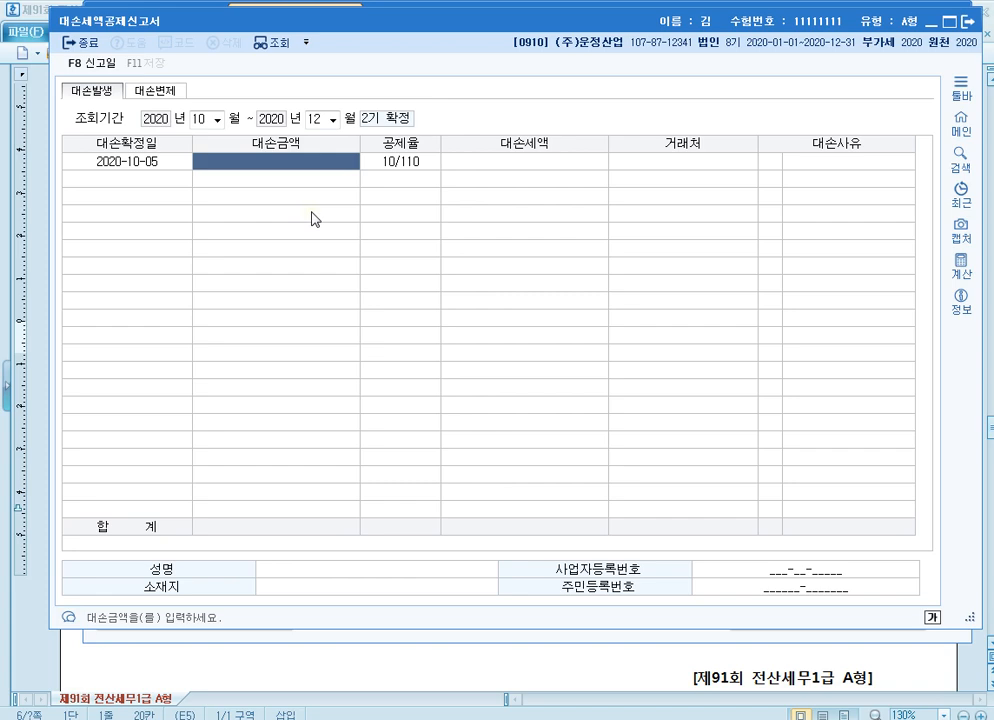
type("3300000")
key("Return")
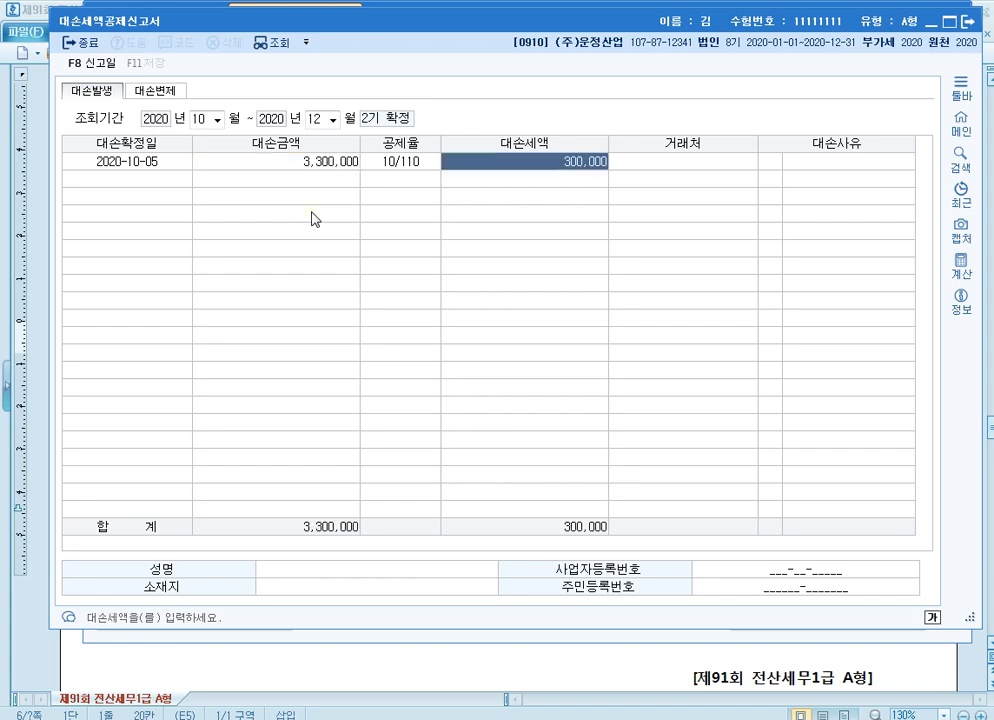
Assign 미래상사 as the 거래처 of the 2020-10-05 row and set its 대손사유 to 3 사망,실종
key("Return")
key("F2")
type("미래")
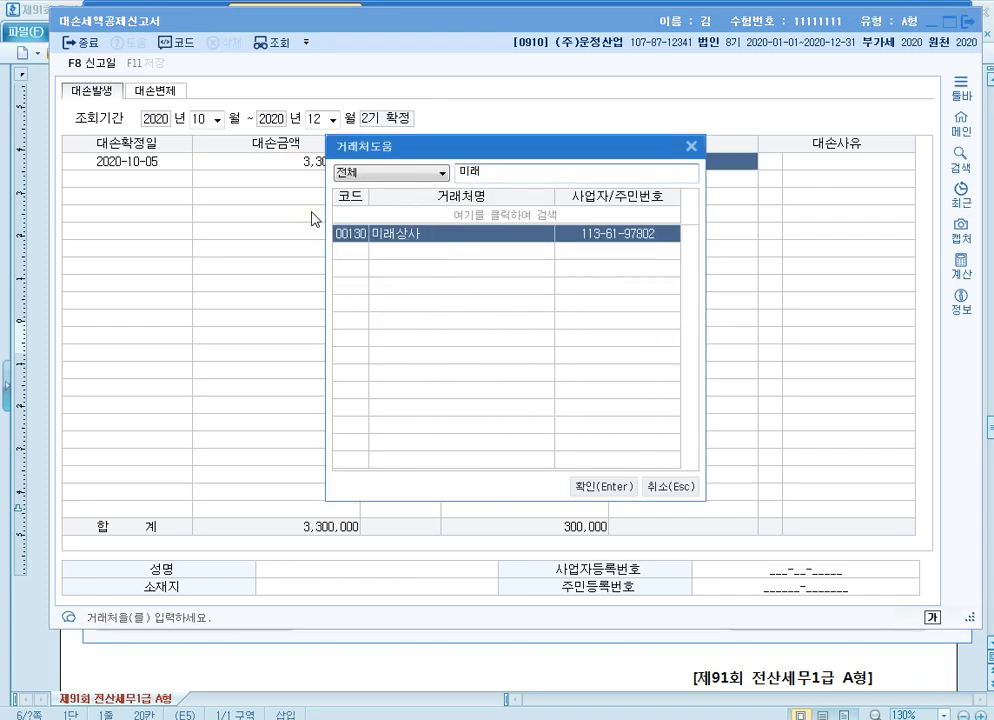
key("Return")
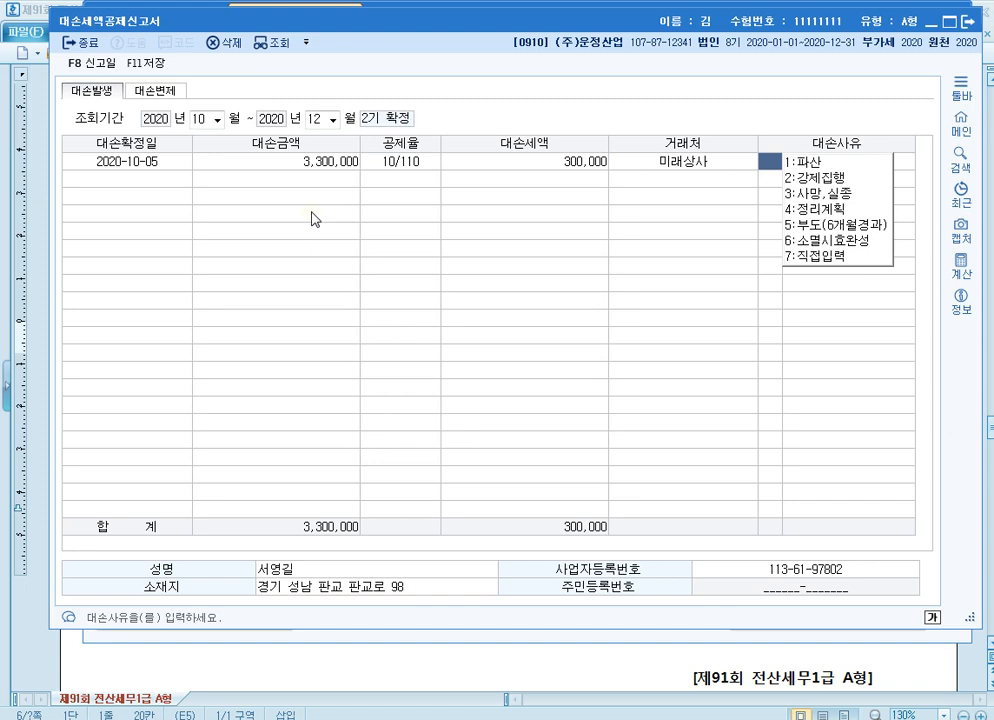
type("3")
key("Return")
key("Return")
key("Return")
key("Return")
key("Return")
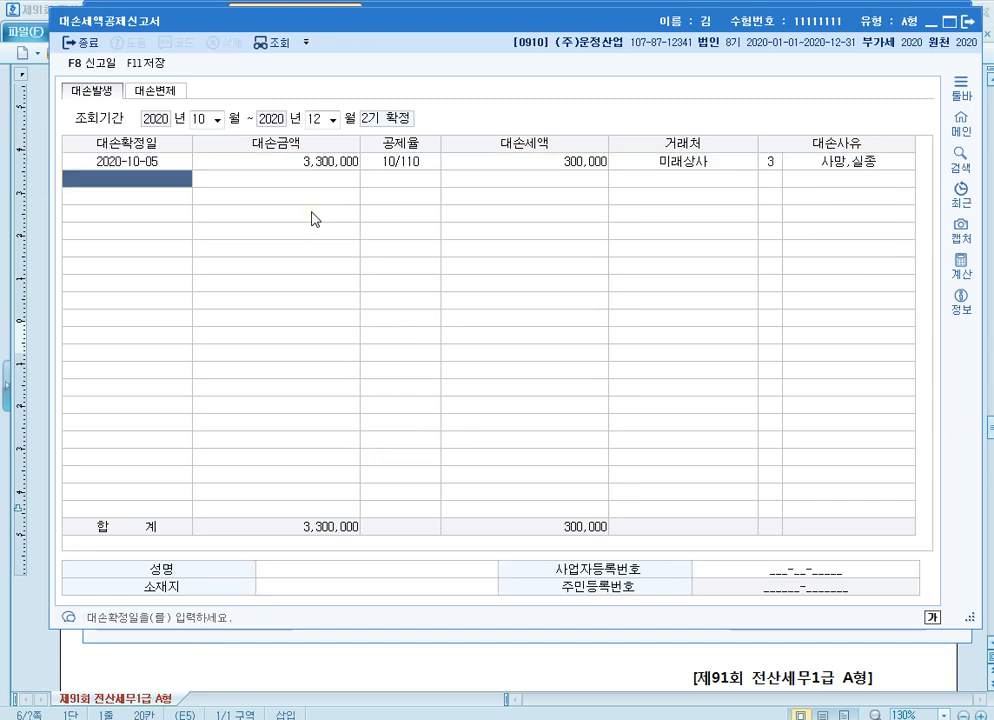
Enter the second 대손발생 row with 대손확정일 2020-11-25 and 대손금액 1,000,000
type("2020-11-25")
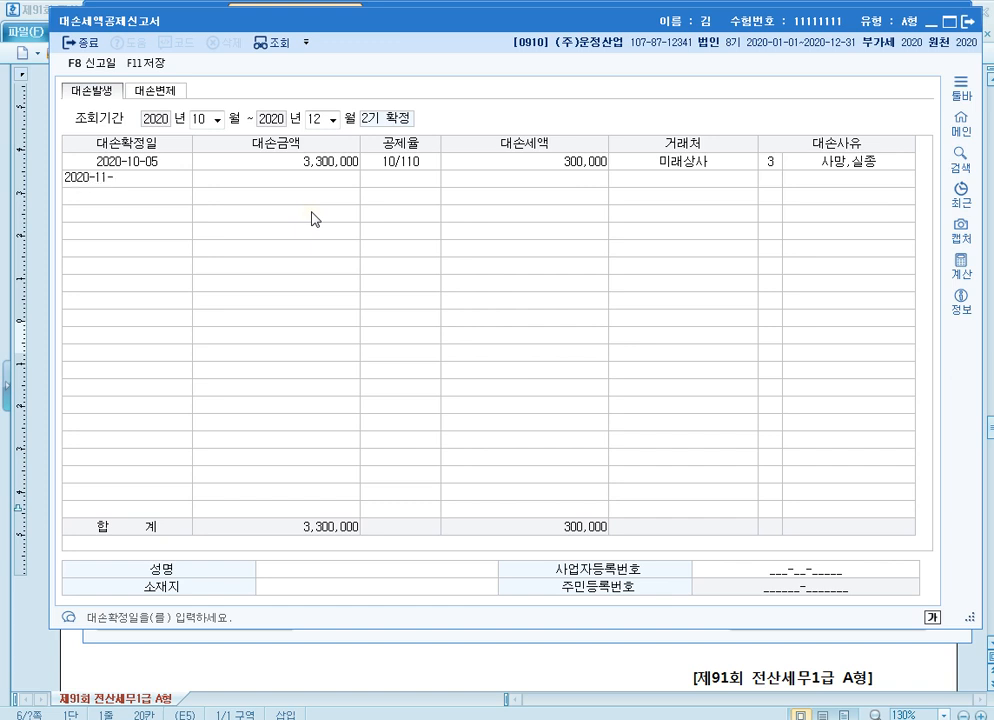
key("Return")
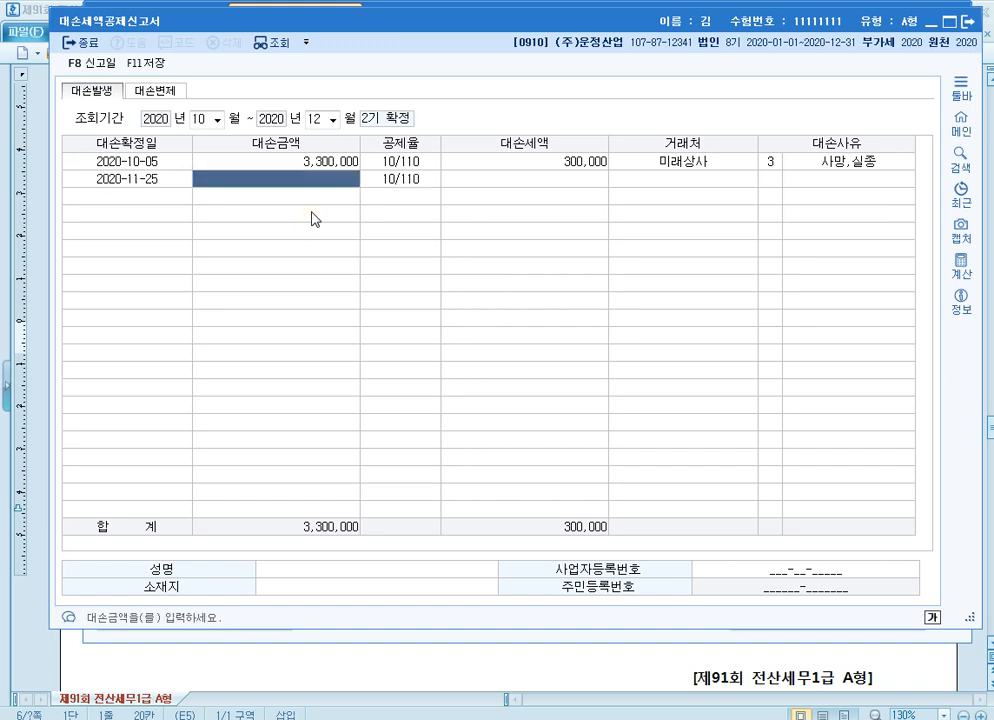
type("1000000")
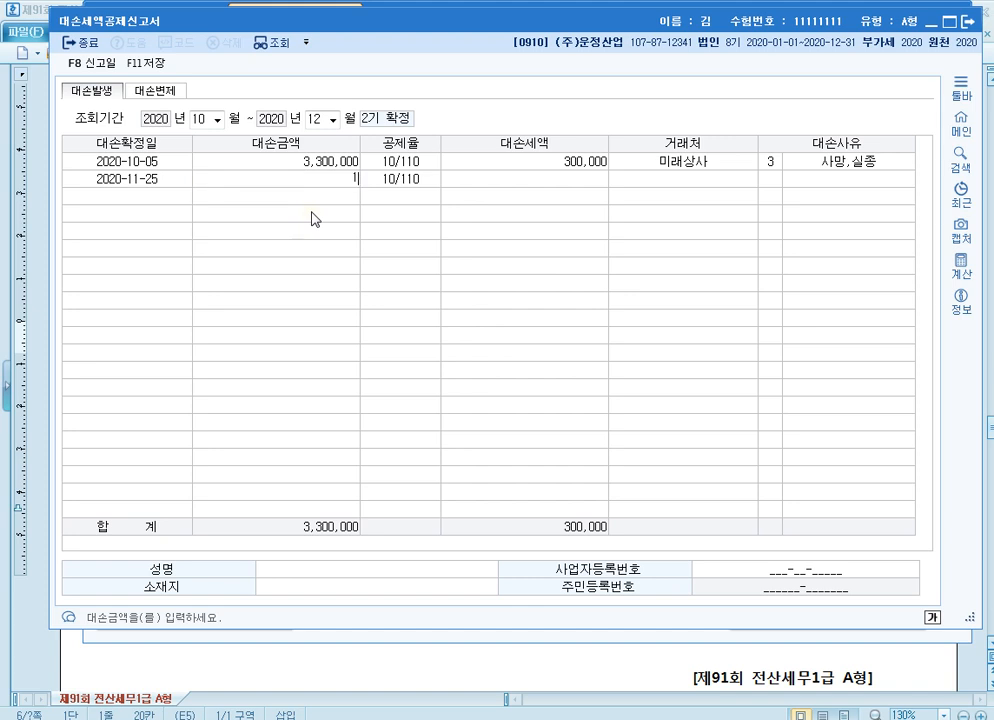
key("Return")
key("Return")
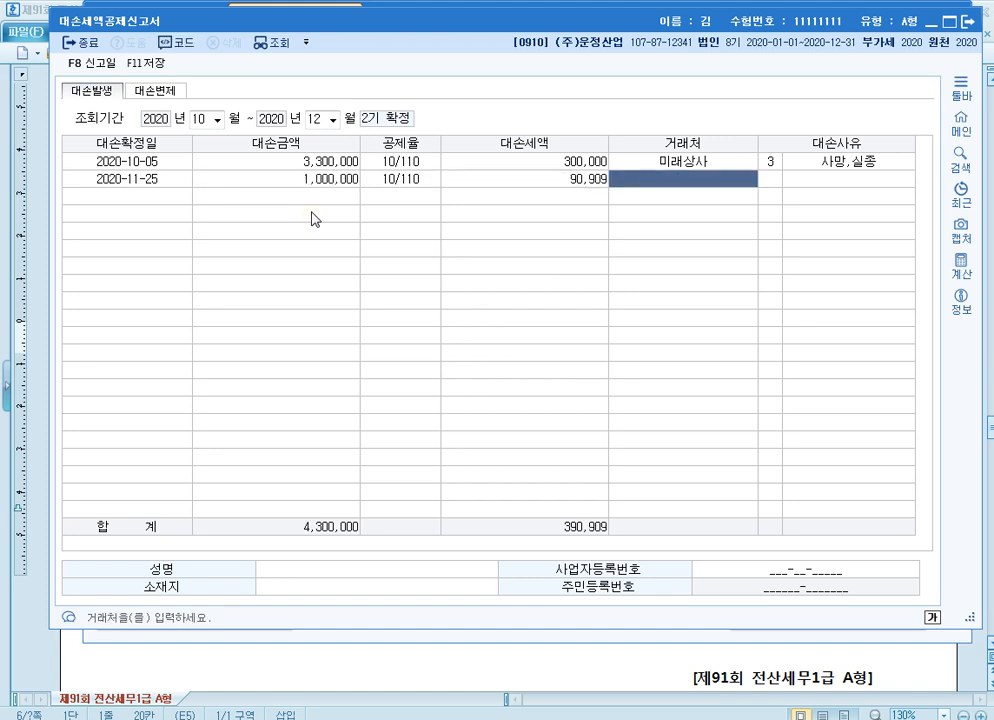
Assign (주)상생 as the 거래처 of the 2020-11-25 row and set its 대손사유 to 6 소멸시효완성
key("F2")
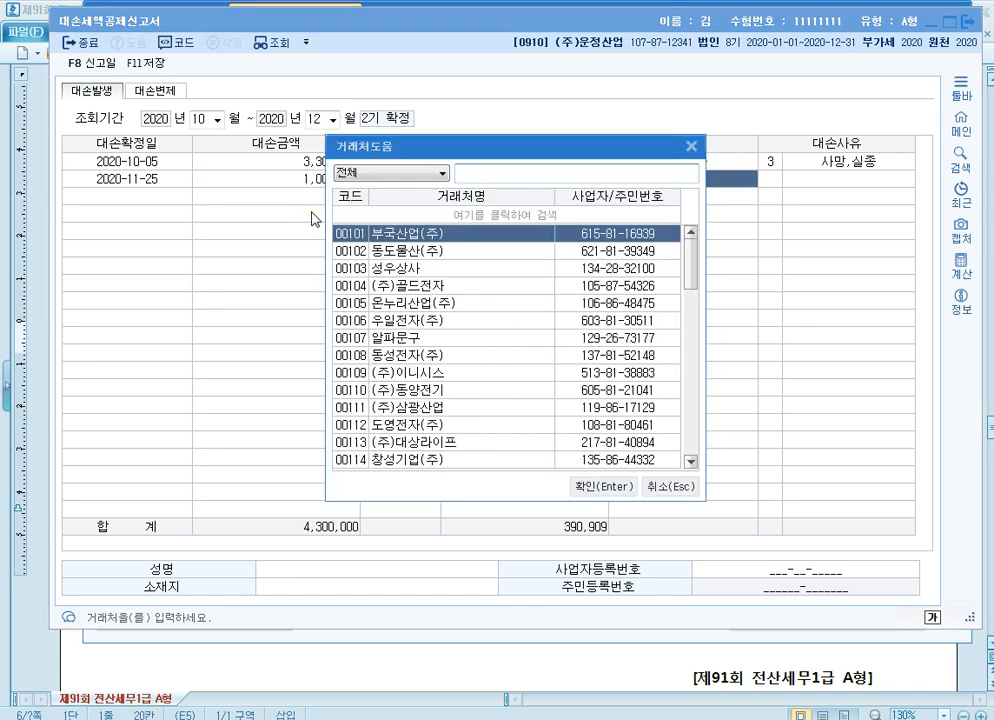
type("상생")
key("Return")
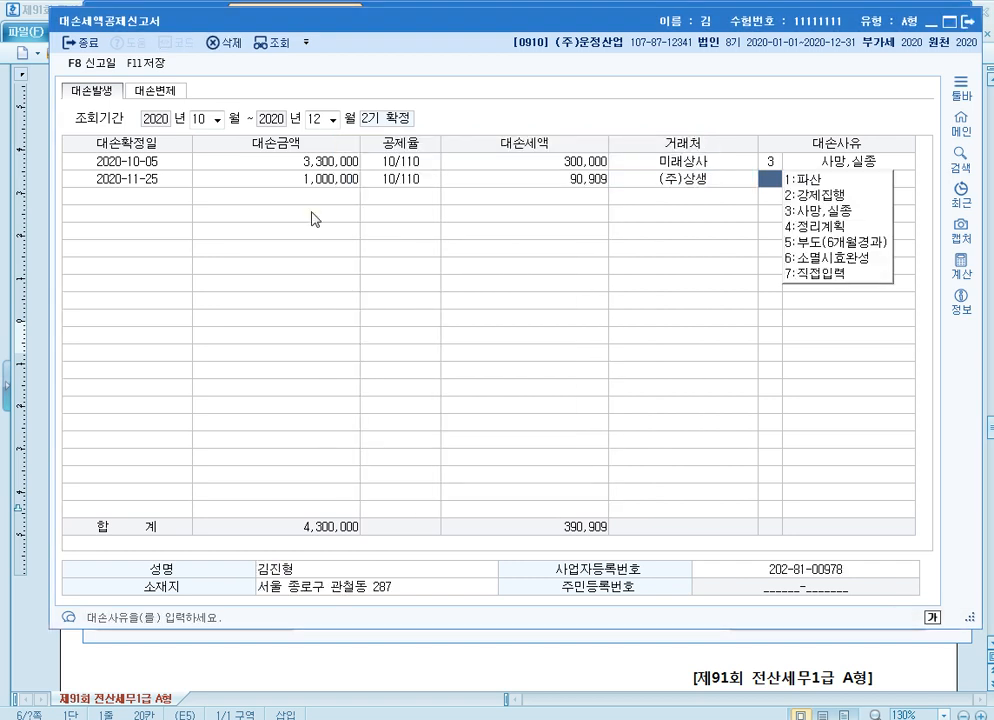
type("6")
key("Return")
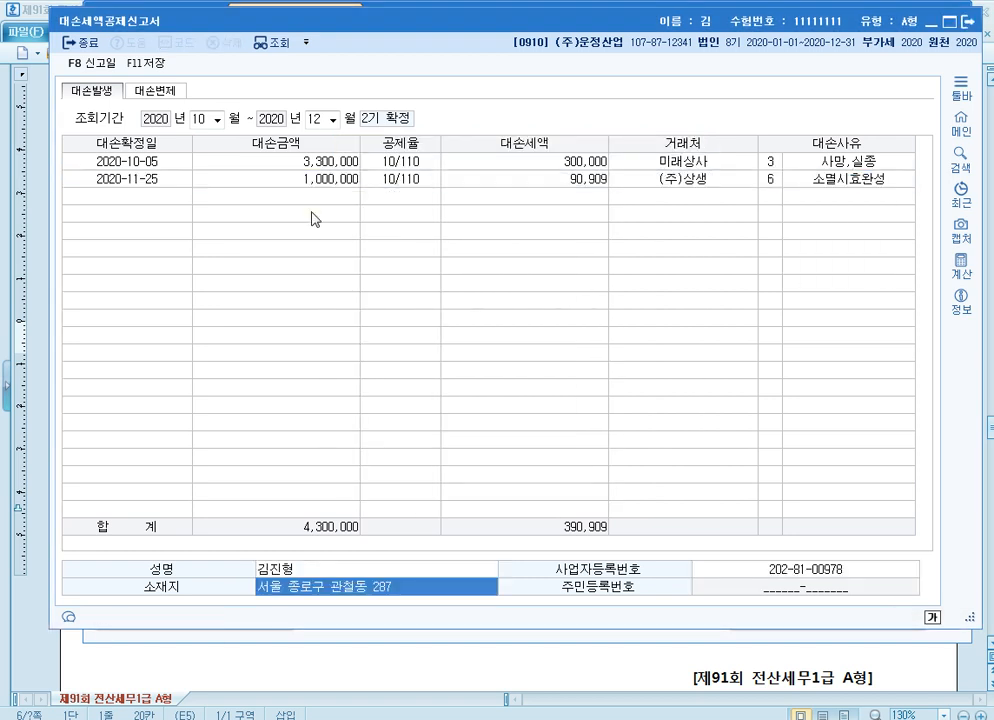
Save the 대손세액공제신고서, close its form and return to the exam document
left_click(155, 66)
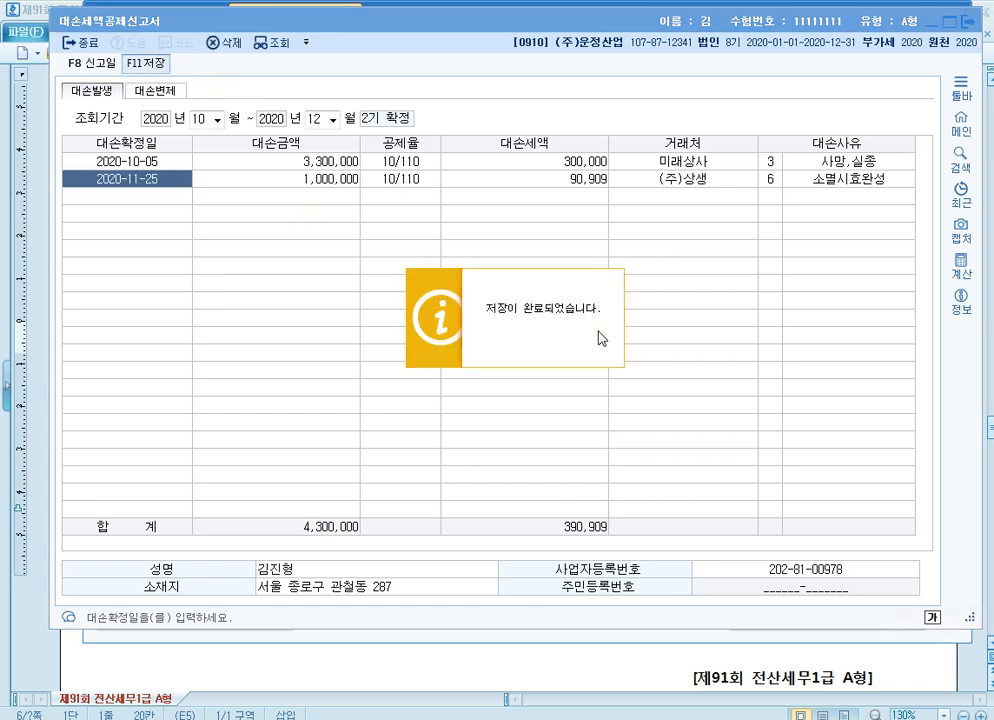
left_click(966, 21)
left_click(934, 18)
scroll(805, 322, "up", 4)
scroll(712, 346, "down", 3)
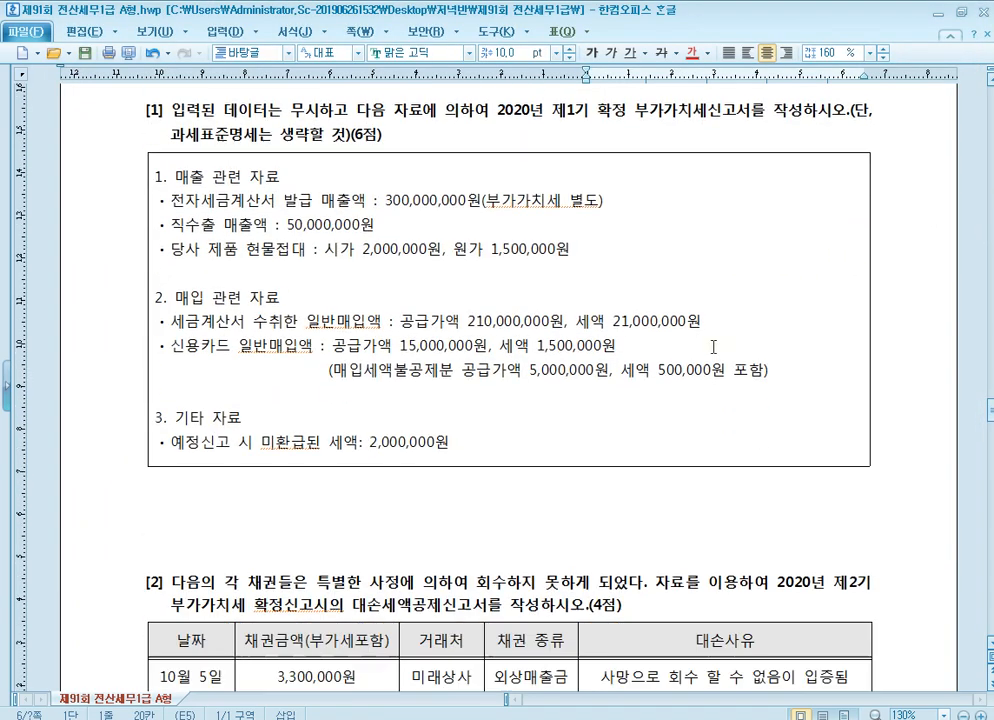
scroll(499, 240, "up", 3)
scroll(397, 306, "down", 2)
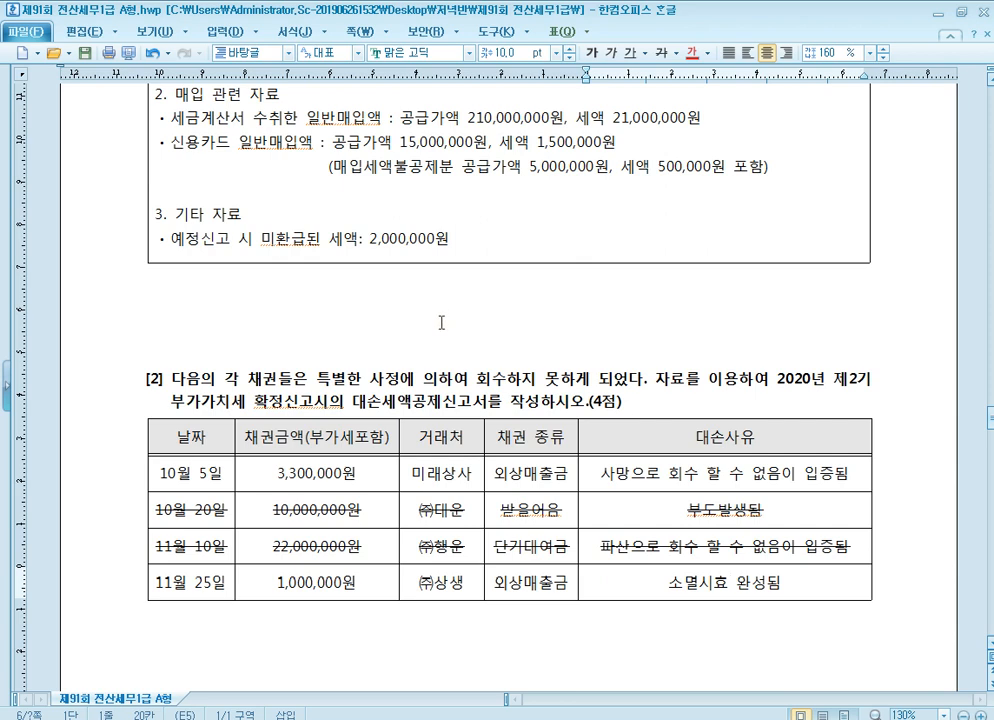
left_click(445, 325)
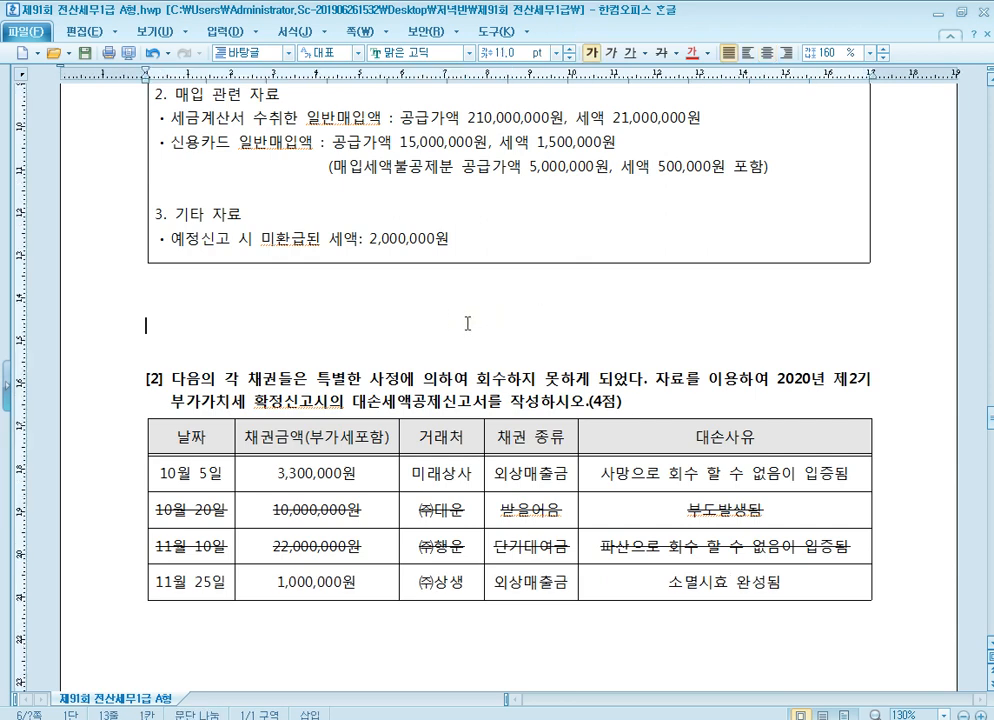
Read through the settlement questions [1] to [4] of 문제3 in the exam document
scroll(462, 335, "up", 2)
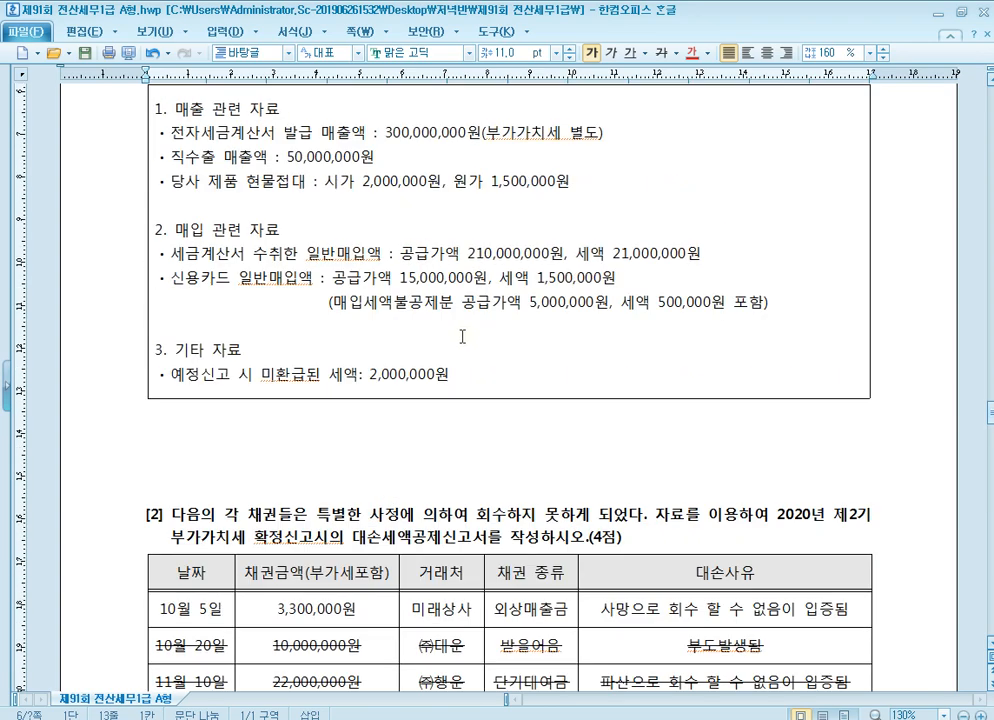
scroll(466, 330, "up", 2)
left_click(451, 320)
scroll(451, 320, "down", 8)
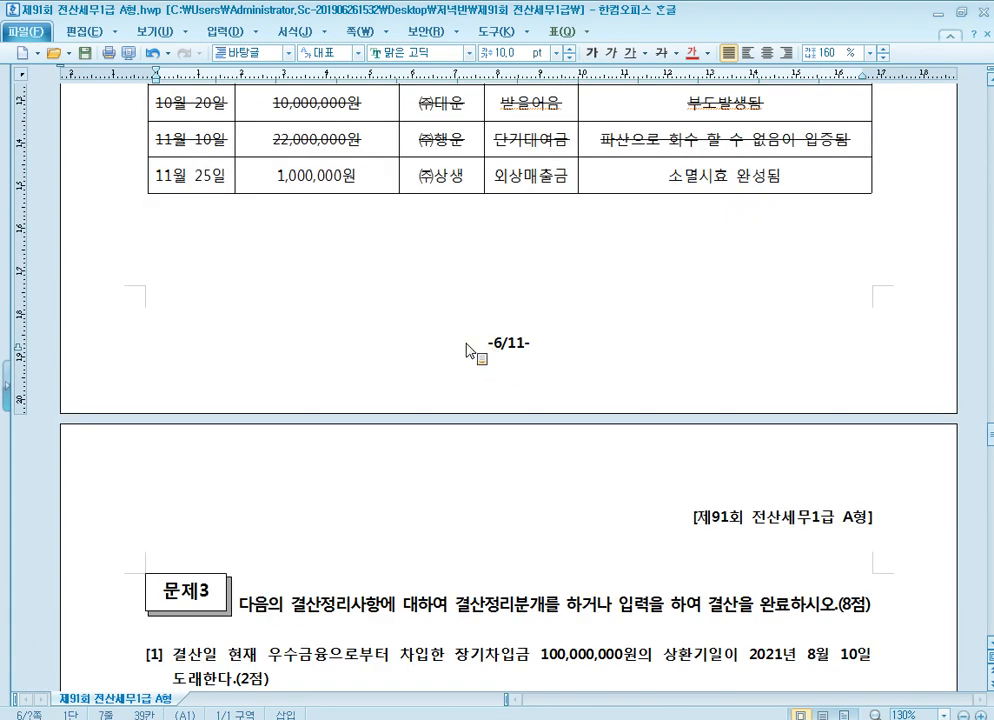
scroll(430, 348, "down", 6)
scroll(442, 332, "down", 3)
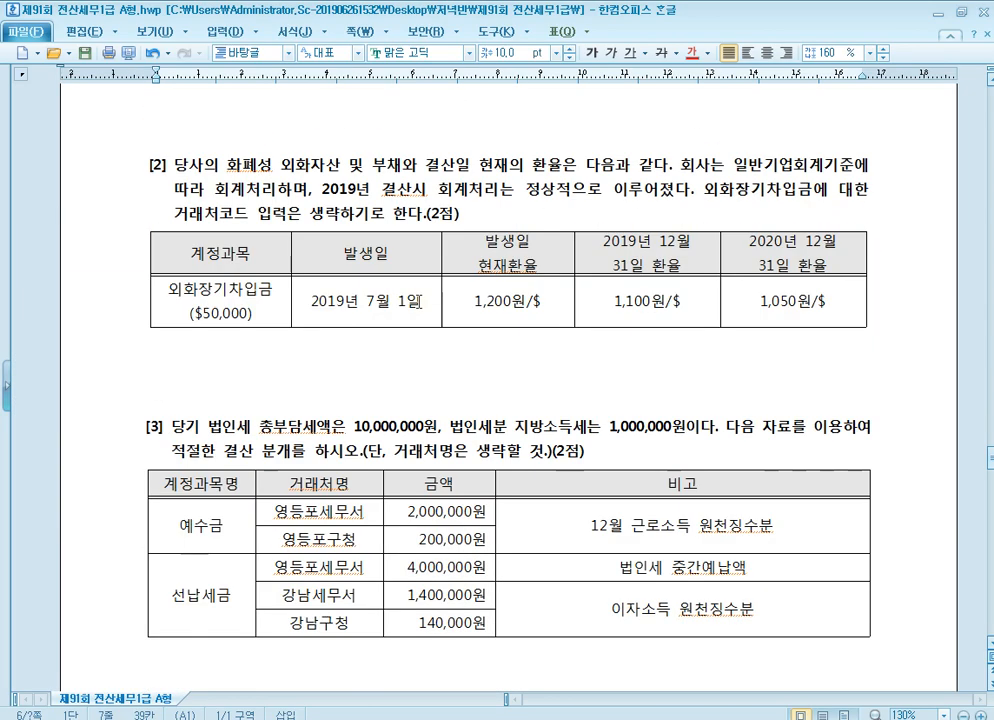
scroll(470, 335, "up", 3)
scroll(410, 305, "down", 3)
scroll(403, 302, "down", 5)
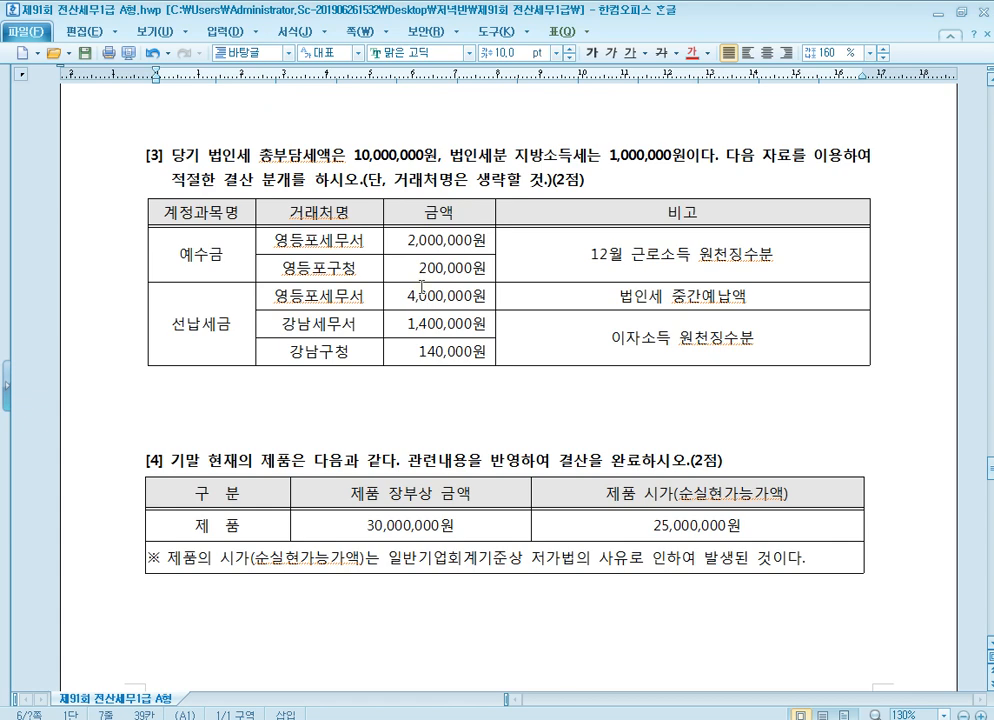
scroll(421, 288, "up", 5)
left_click(438, 323)
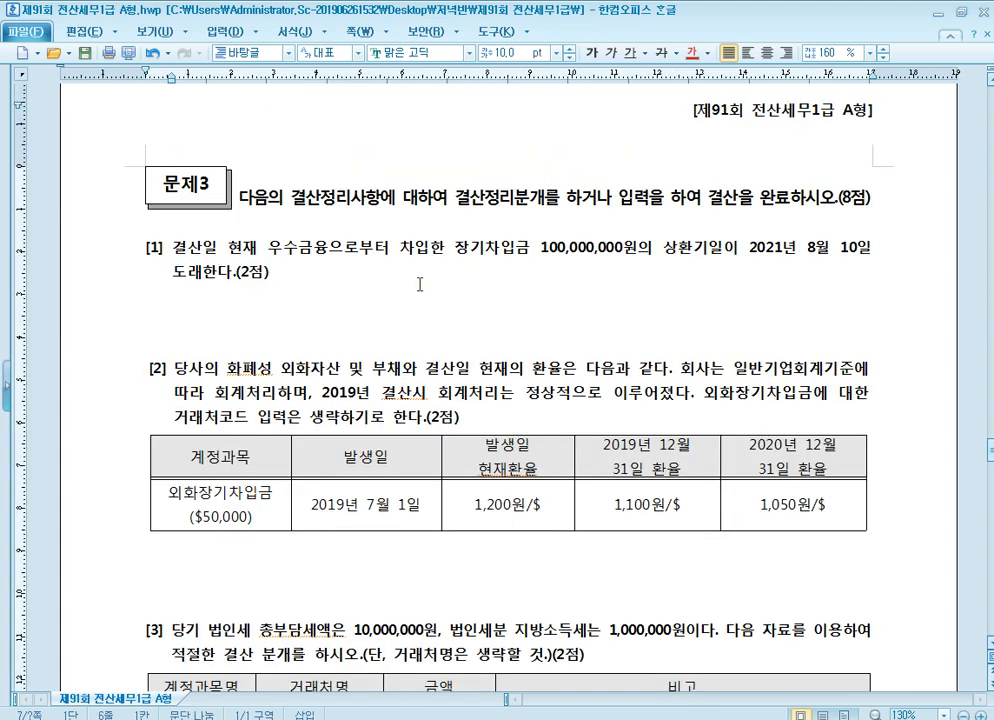
Switch to KcLep and open 일반전표입력 in 회계관리 for 2020-12-31
key("alt+Tab")
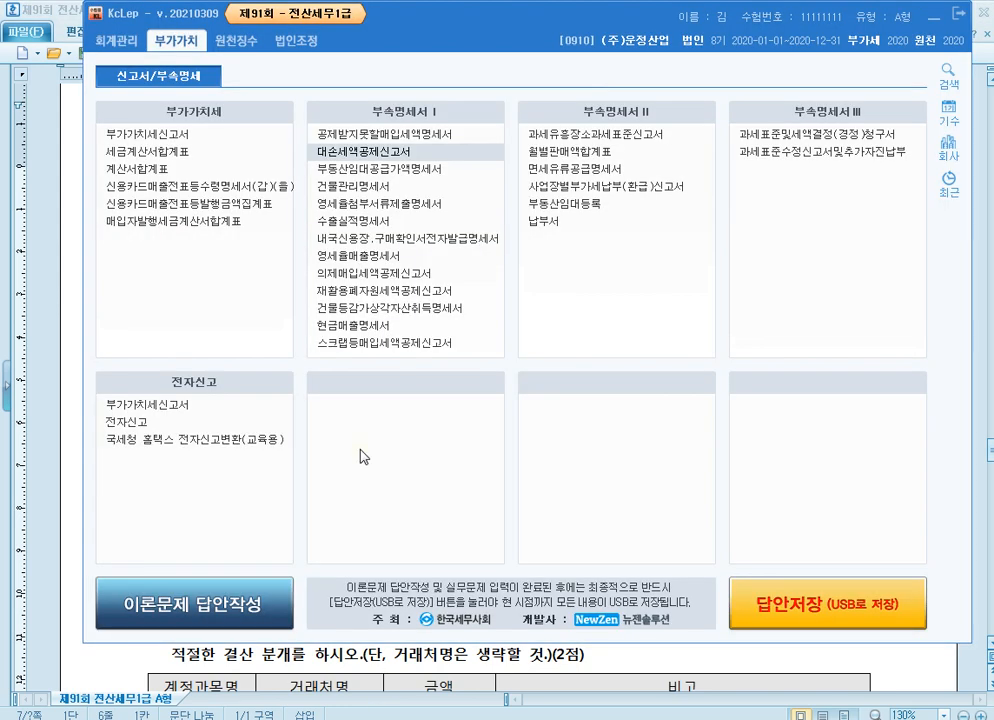
left_click(118, 44)
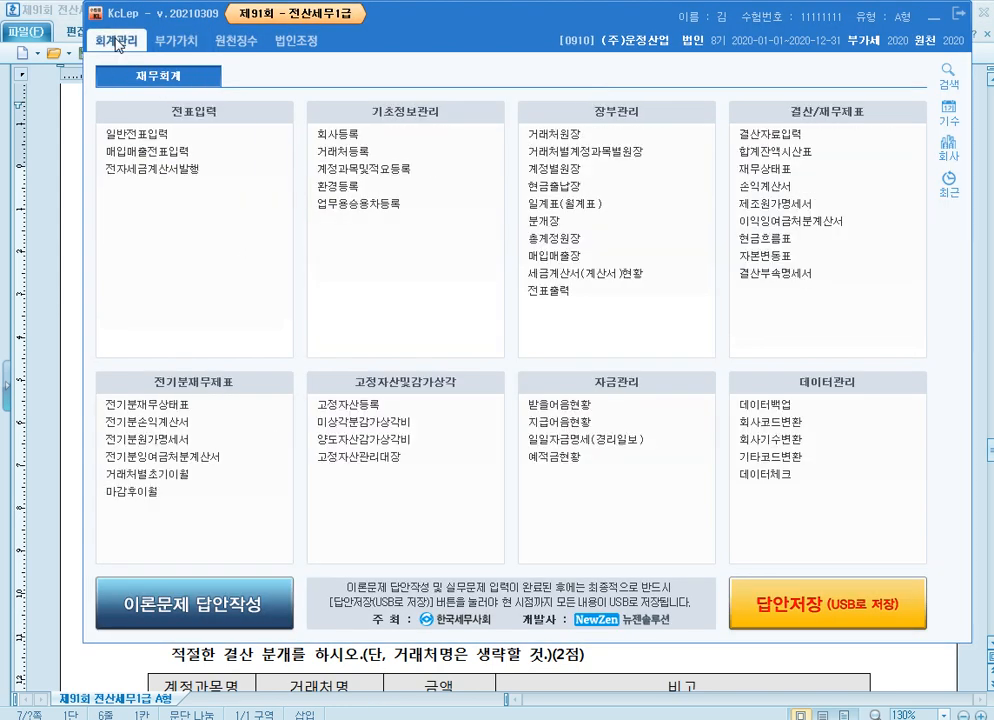
left_click(188, 138)
type("12")
key("Return")
type("31")
key("Return")
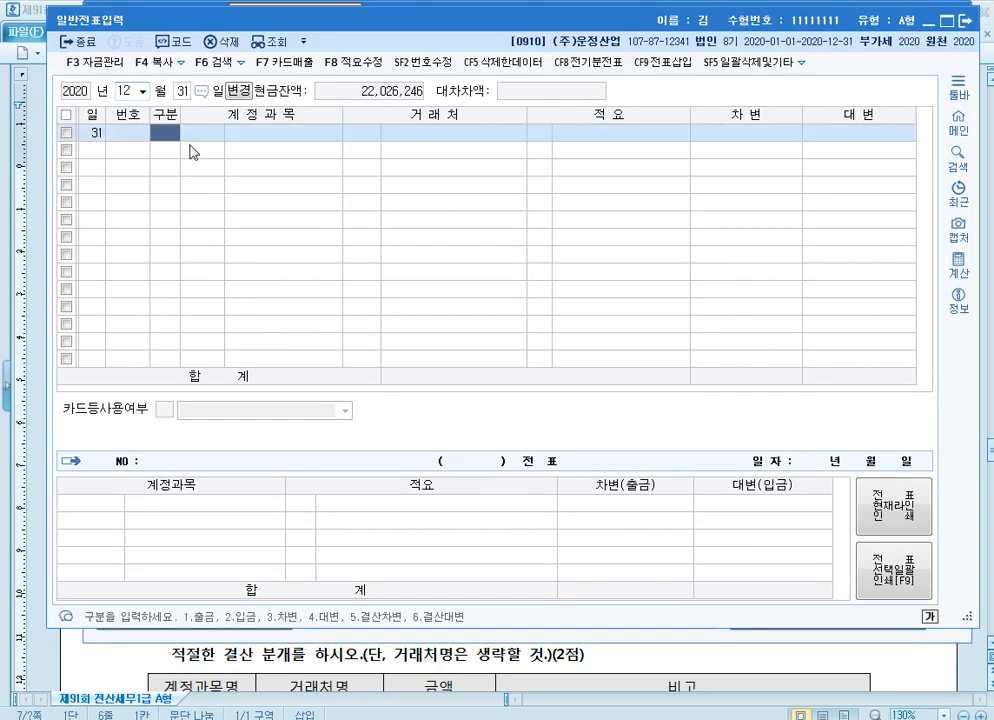
Minimize the KcLep main window, read question [1] of 문제3 and place the 일반전표입력 window just below it
left_click_drag(494, 9, 486, 113)
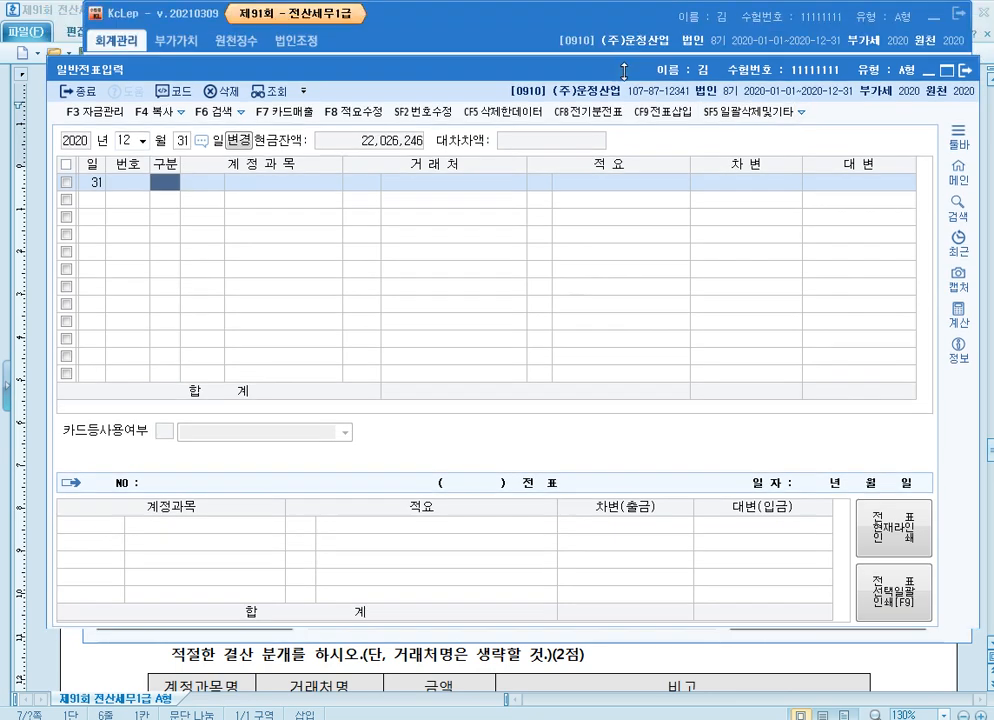
left_click(933, 18)
mouse_move(499, 123)
left_mouse_down()
mouse_move(499, 260)
mouse_move(499, 107)
left_mouse_up()
left_click(553, 20)
scroll(447, 245, "down", 1)
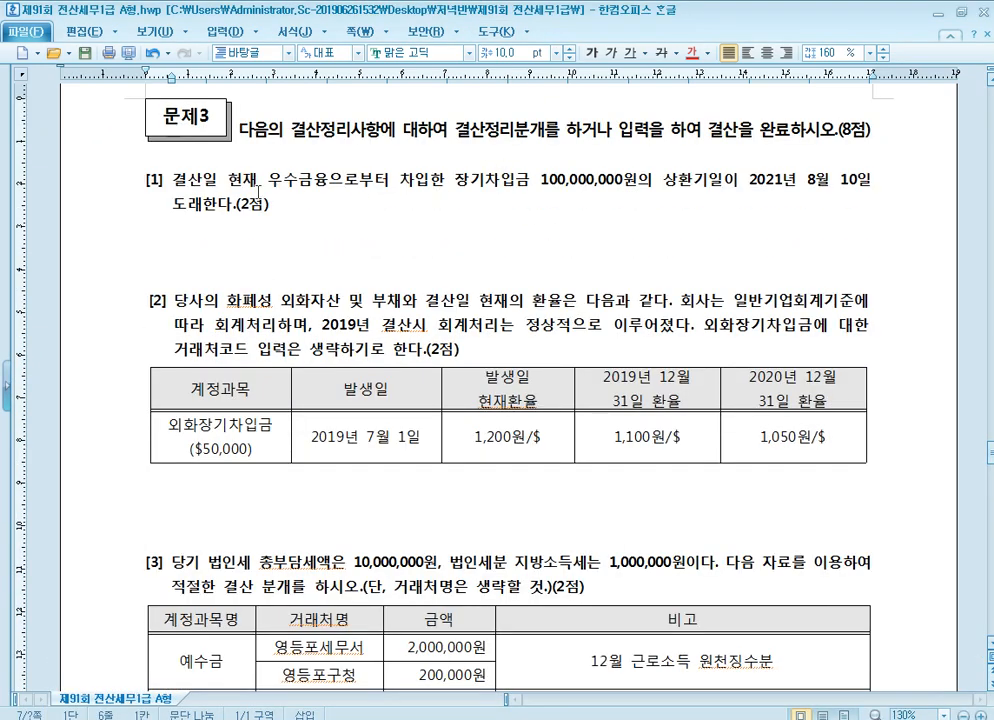
left_click(485, 183)
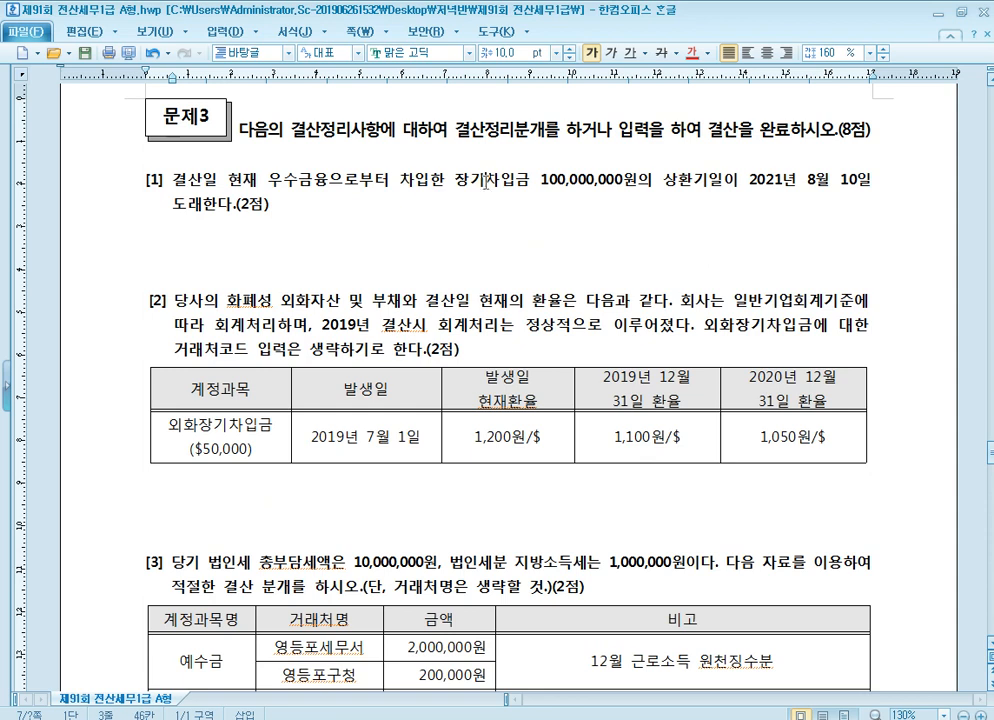
left_click(733, 194)
scroll(398, 227, "down", 2)
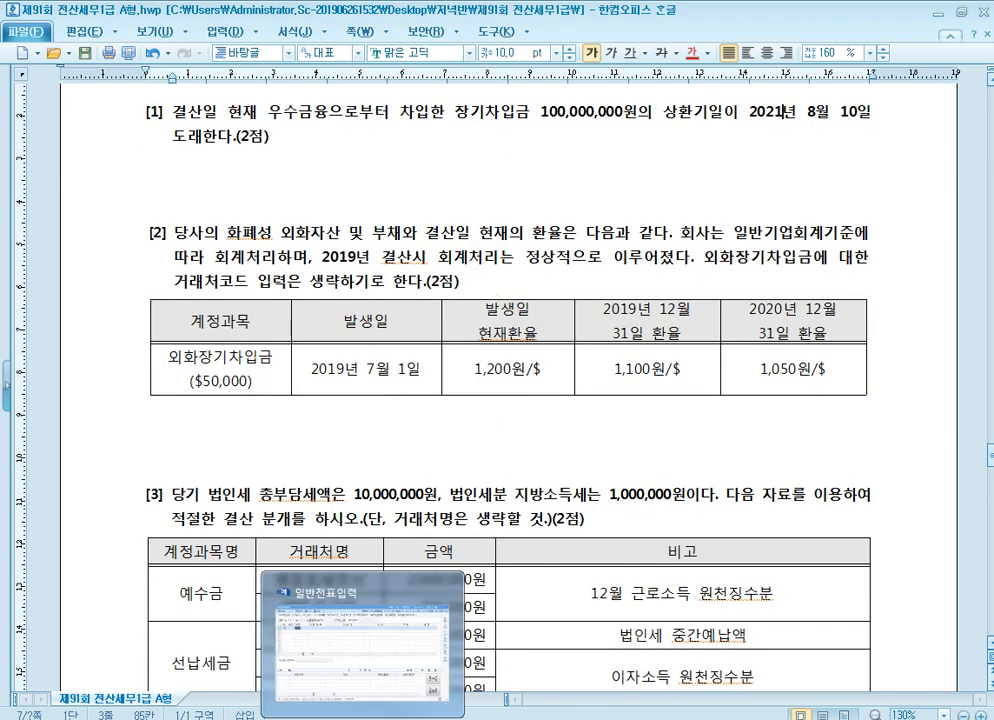
left_click(363, 717)
left_click_drag(431, 162, 425, 182)
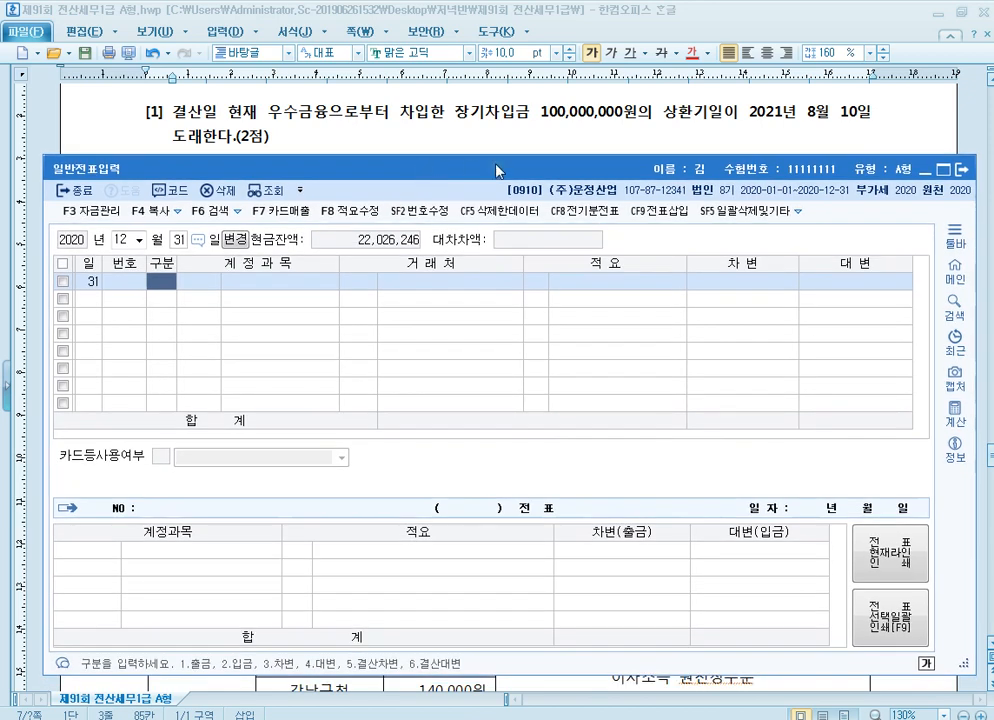
Enter a 차변 row for 장기차입금 with 거래처 우수금융 and amount 100,000,000
type("3")
key("Return")
type("장기")
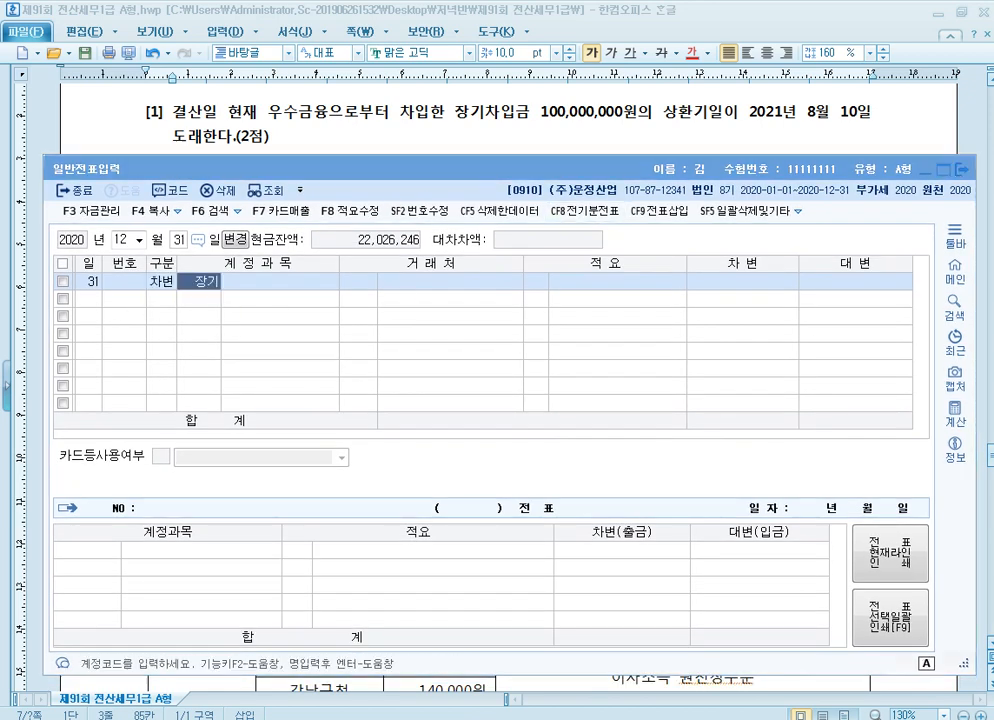
key("Return")
key("Return")
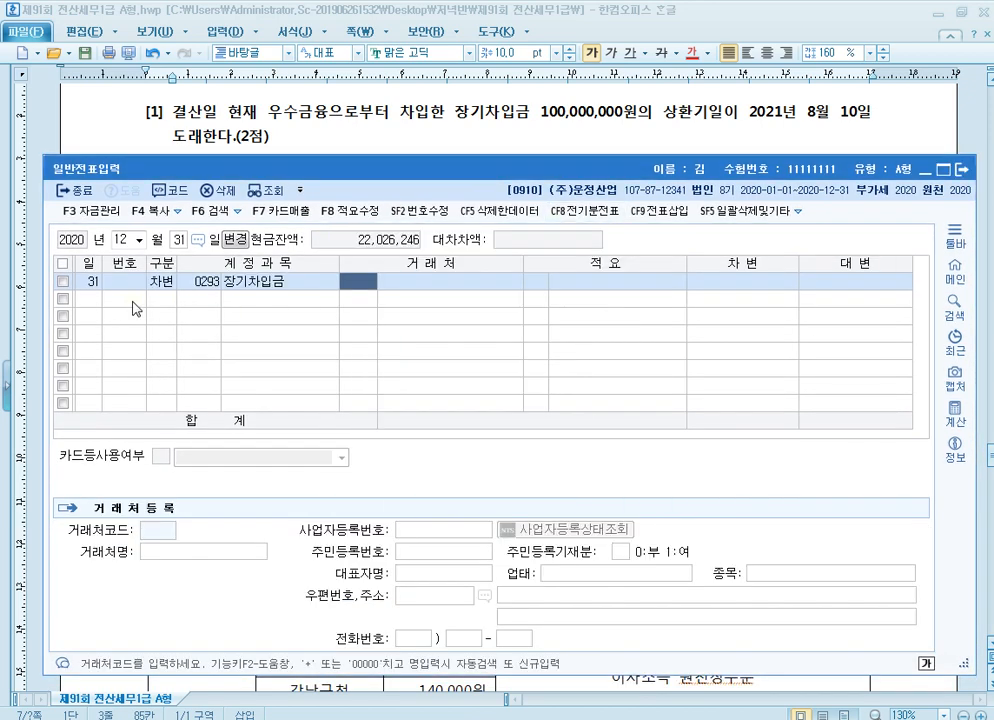
type("우수")
key("Return")
key("Return")
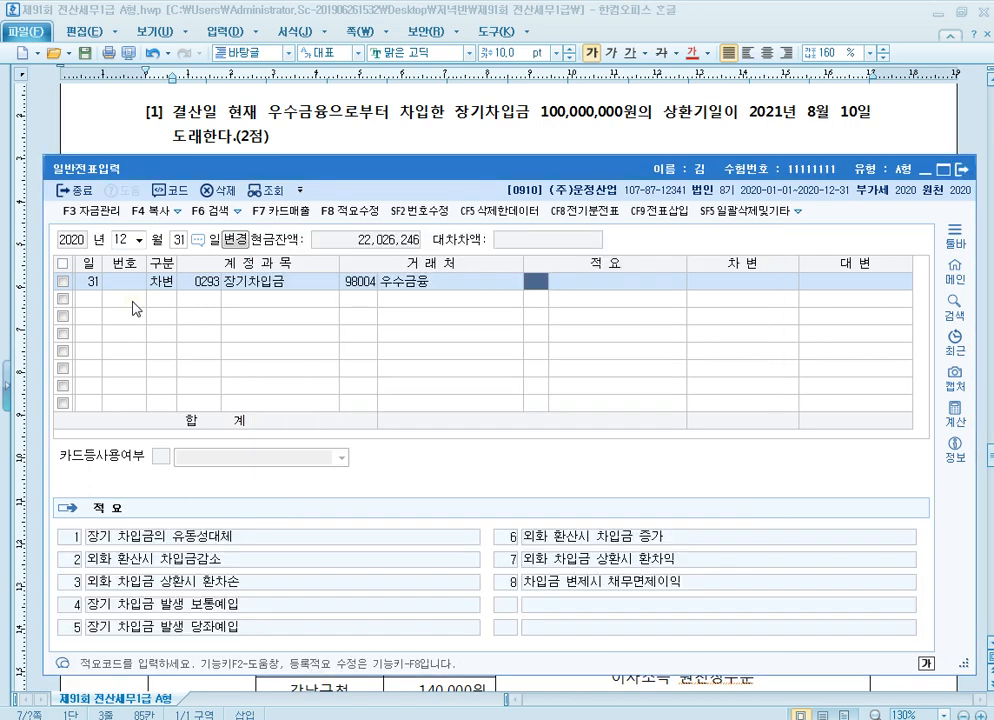
key("Return")
type("100000000")
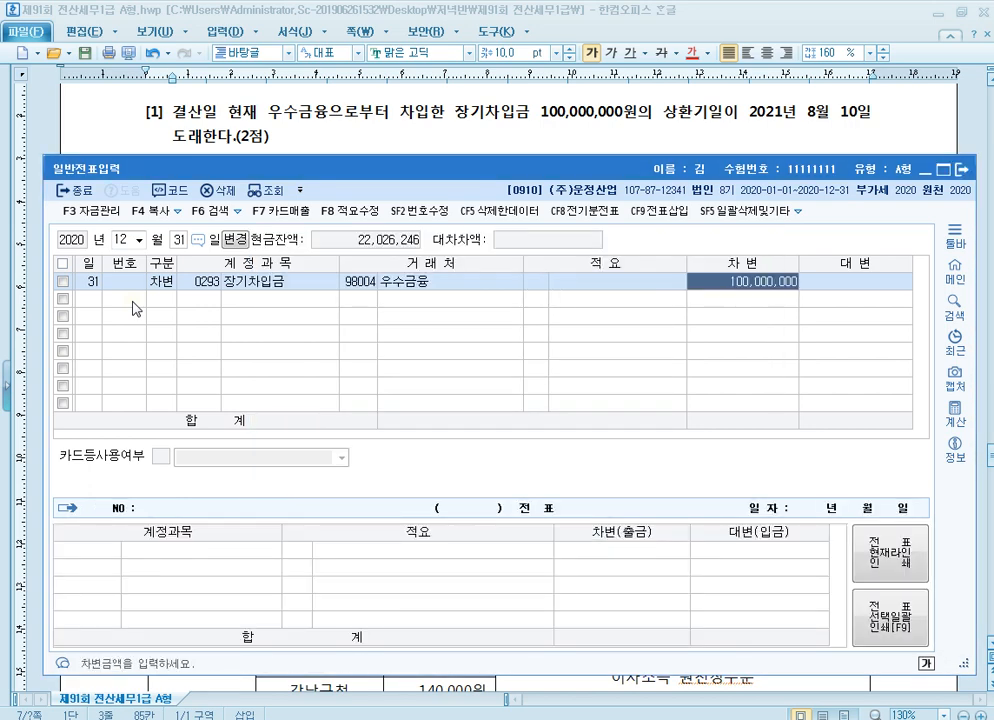
key("Return")
Add the balancing 대변 row for 유동성장기부채 with 거래처 우수금융 and amount 100,000,000
type("4")
key("Return")
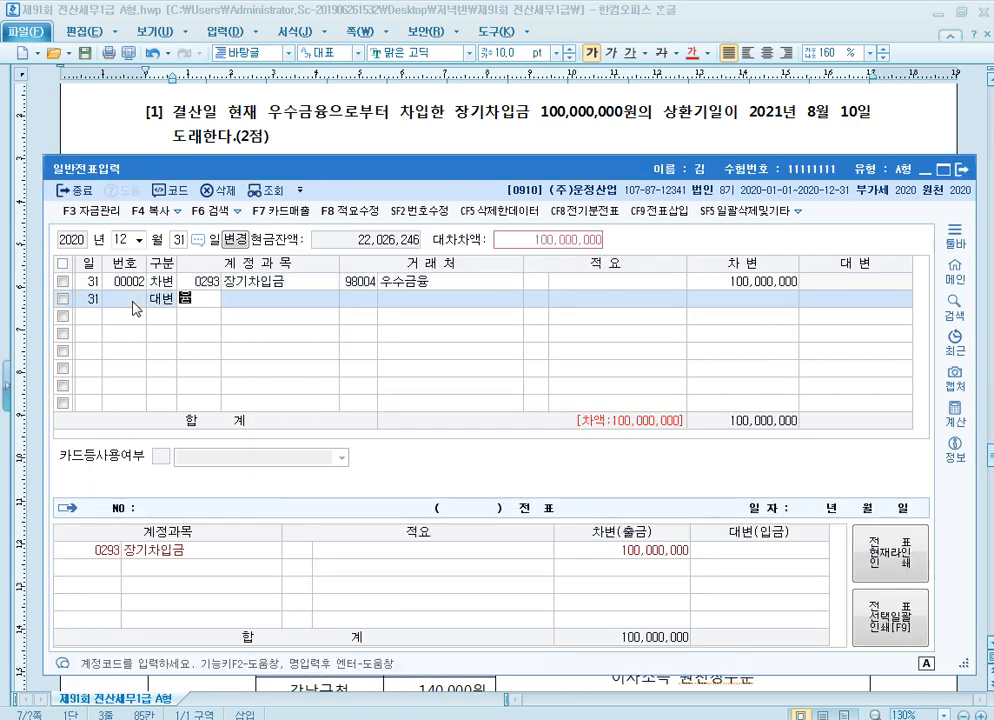
type("유동")
key("Return")
key("Return")
type("98004")
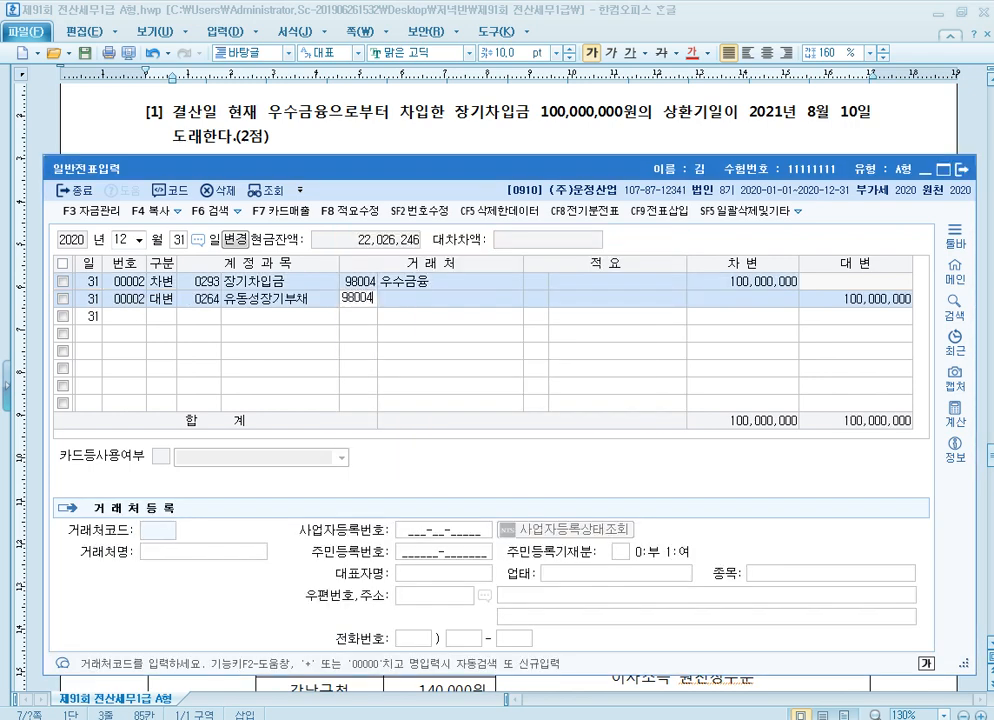
key("Return")
key("Return")
key("Return")
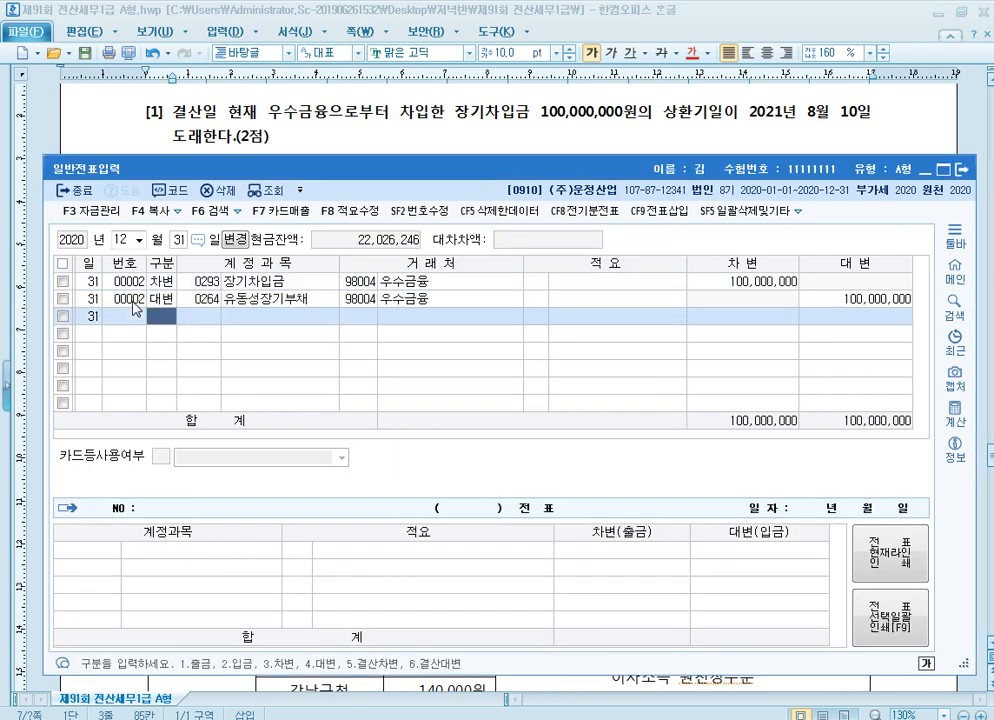
key("Up")
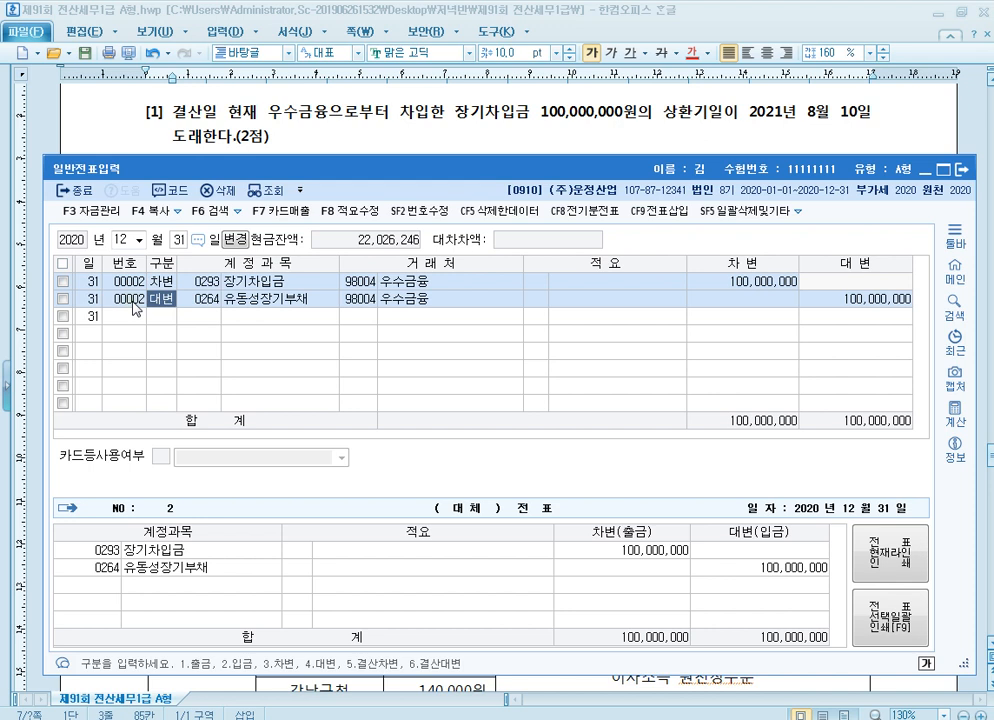
key("Down")
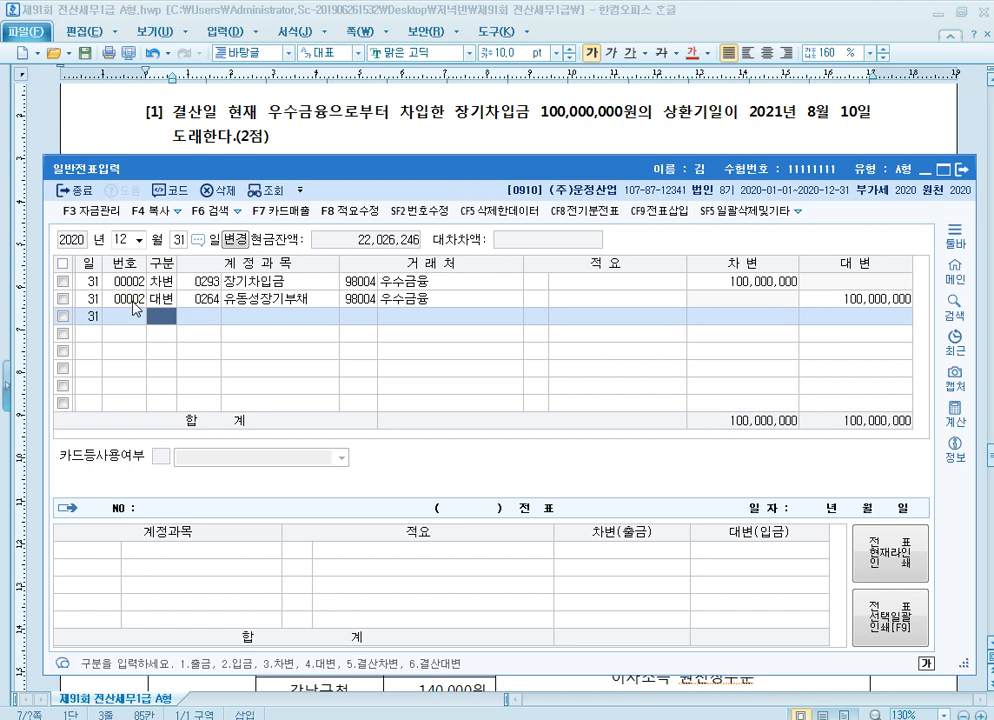
Start another 차변 row and look up the account codes for 만기, comparing the two 만기보유증권 entries
type("3")
key("Return")
type("만기")
key("Return")
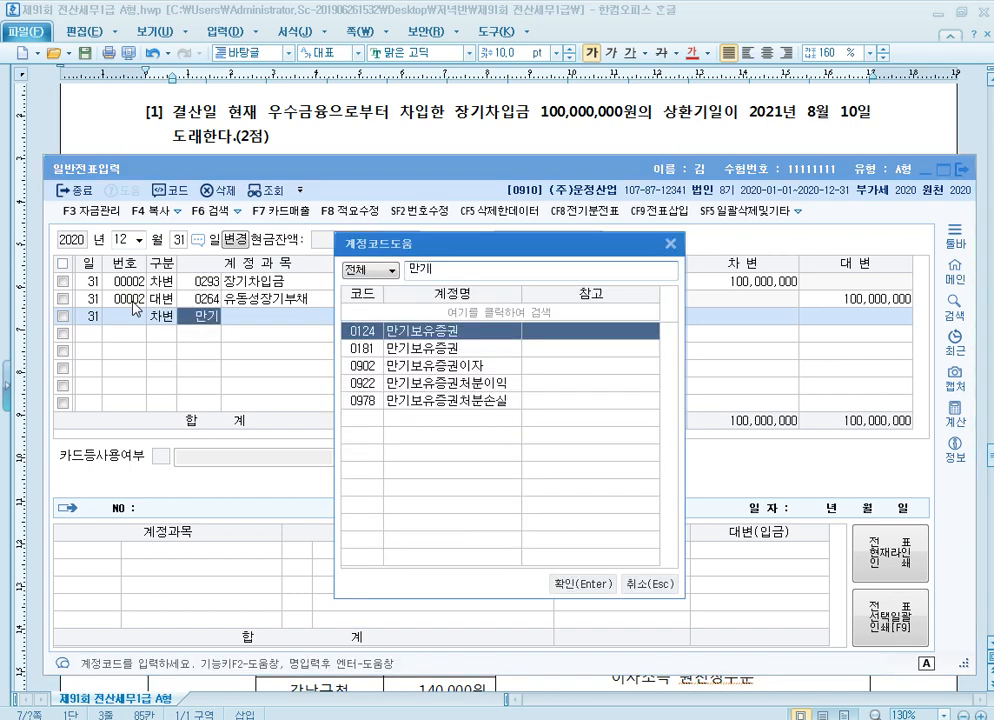
key("Down")
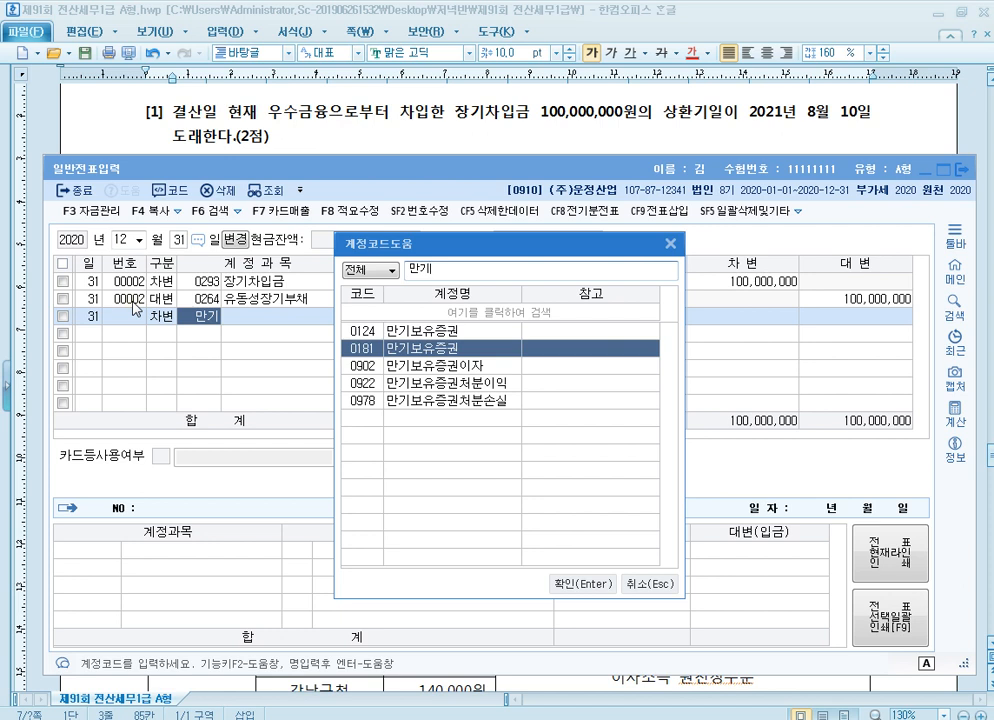
key("Up")
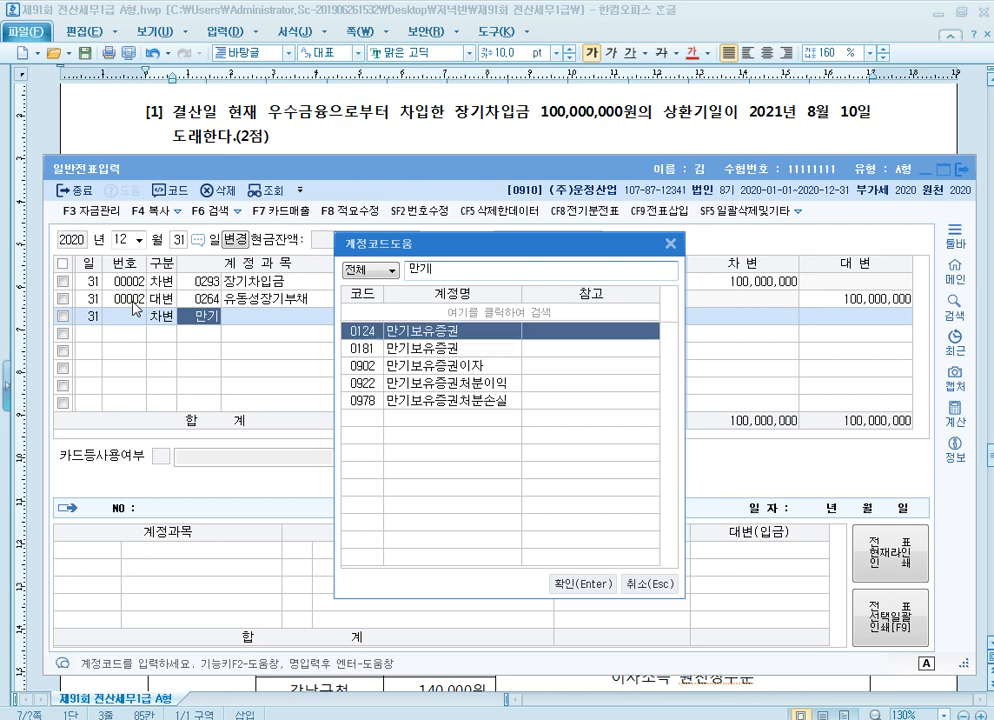
Look up the account codes for 매도, compare the two 매도가능증권 entries and close the lookup without choosing one
key("BackSpace")
key("BackSpace")
type("매도")
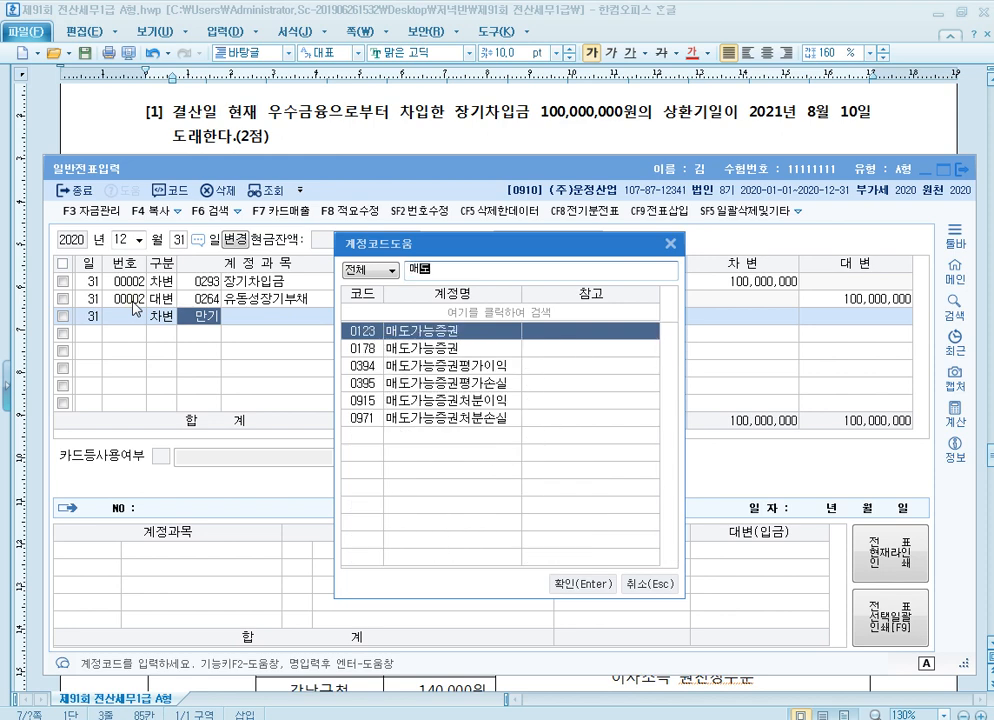
key("Down")
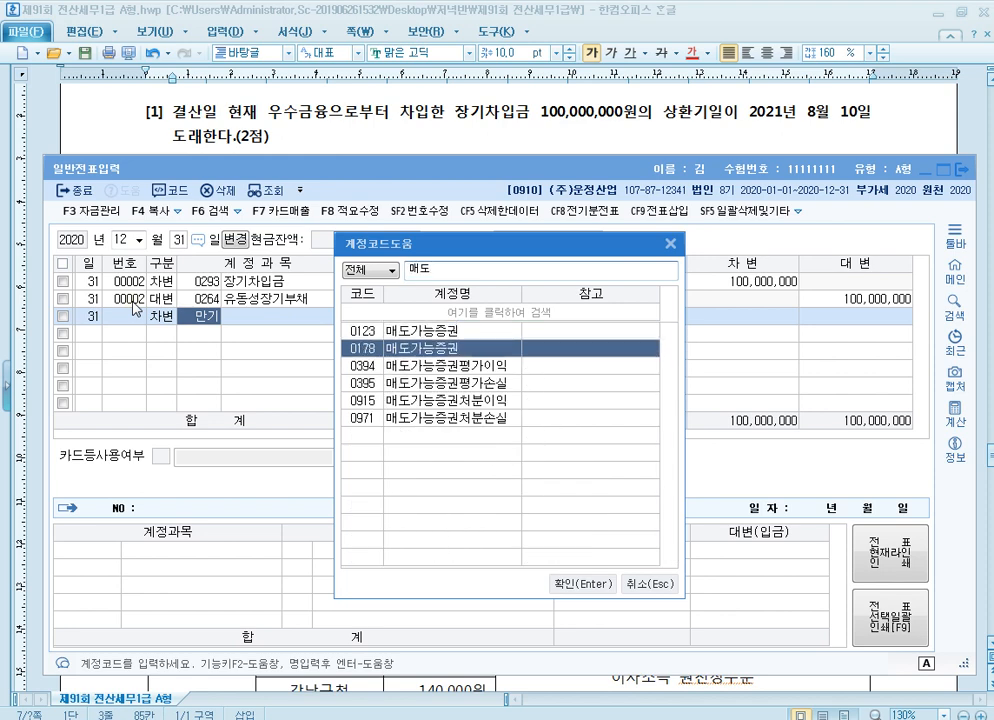
key("BackSpace")
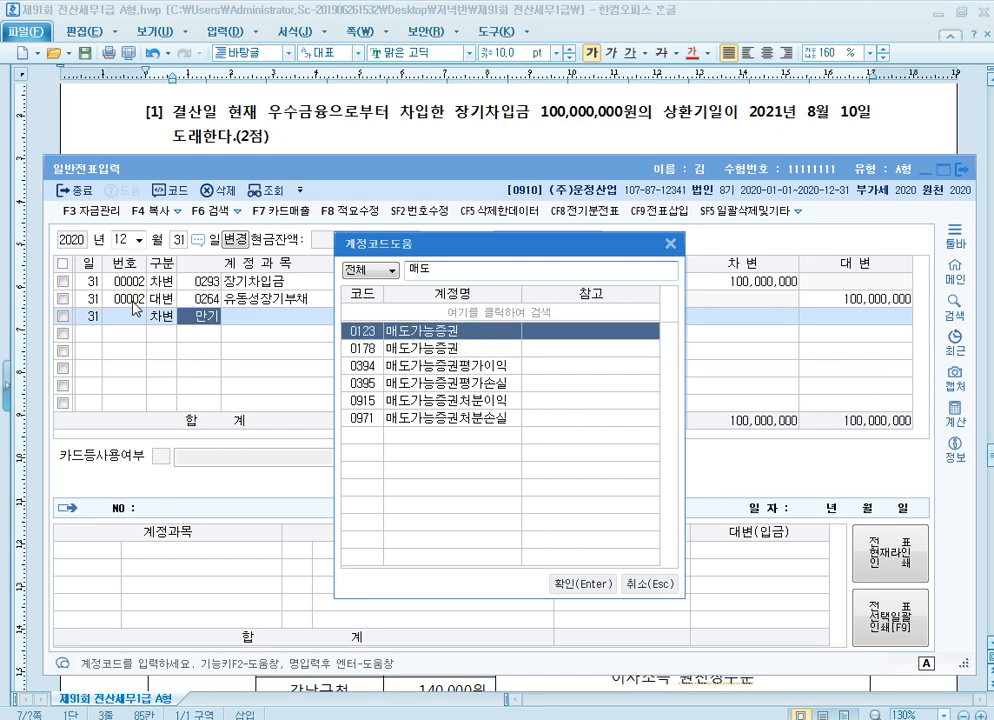
key("Down")
key("Up")
key("Escape")
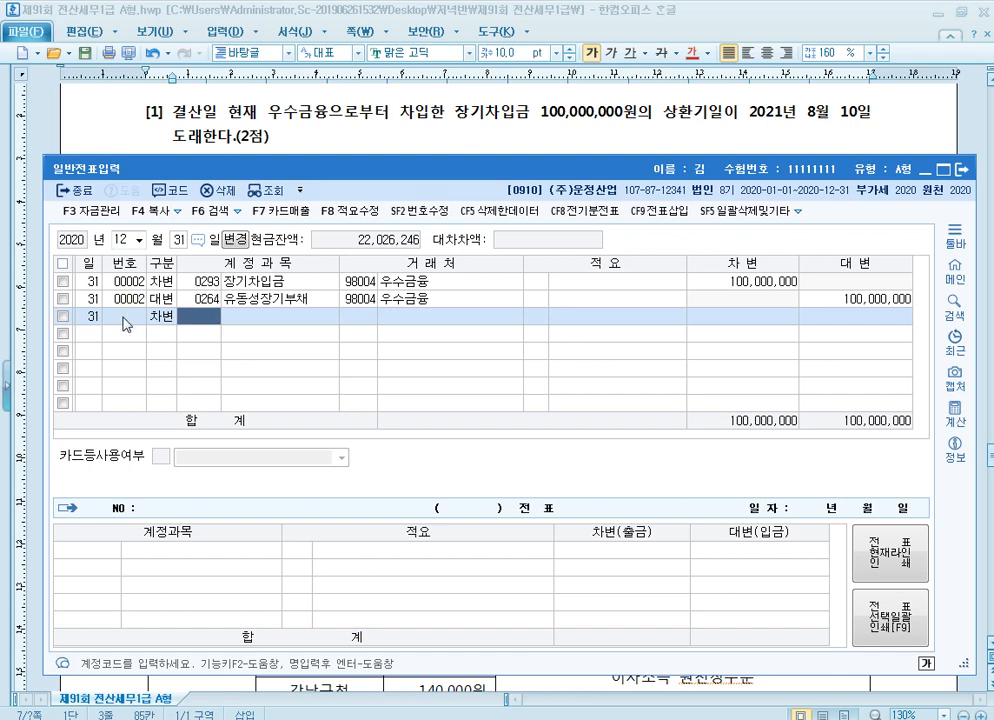
Return to the exam document and colour the 1,100원/$ and 1,050원/$ rates in question [2] red
left_click(436, 120)
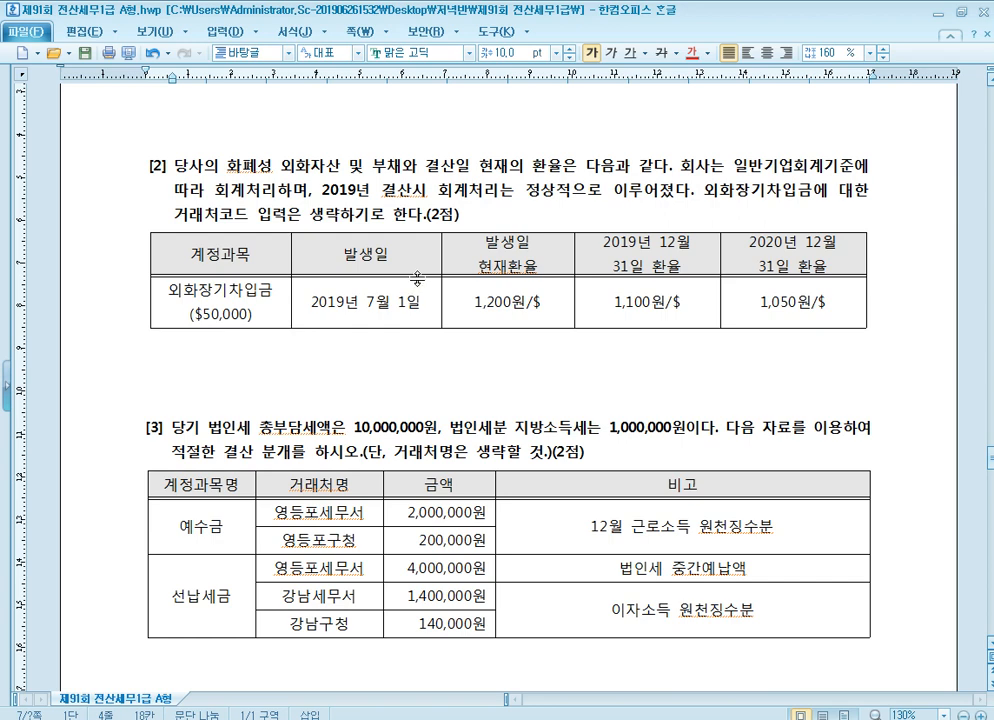
left_click(363, 311)
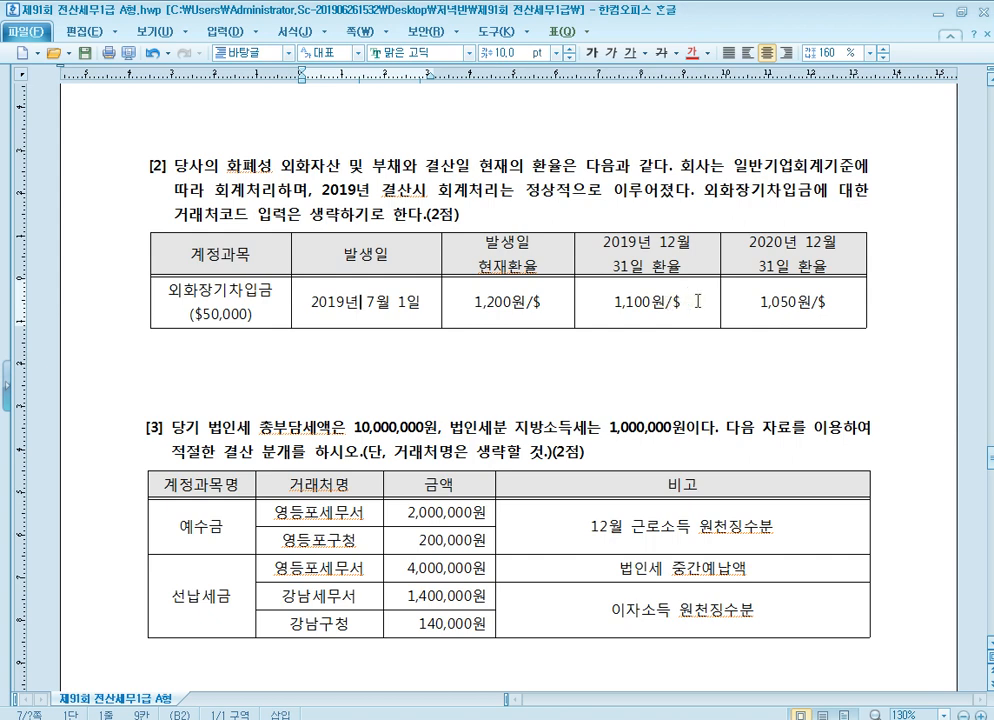
left_click_drag(614, 302, 688, 305)
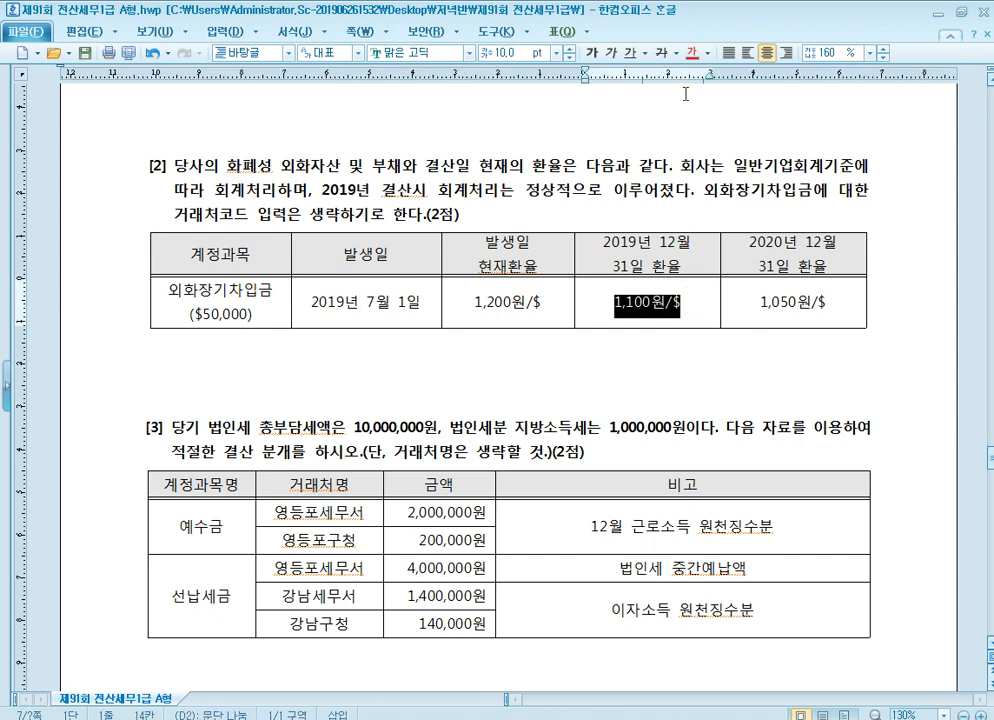
left_click(692, 53)
left_click_drag(760, 297, 826, 303)
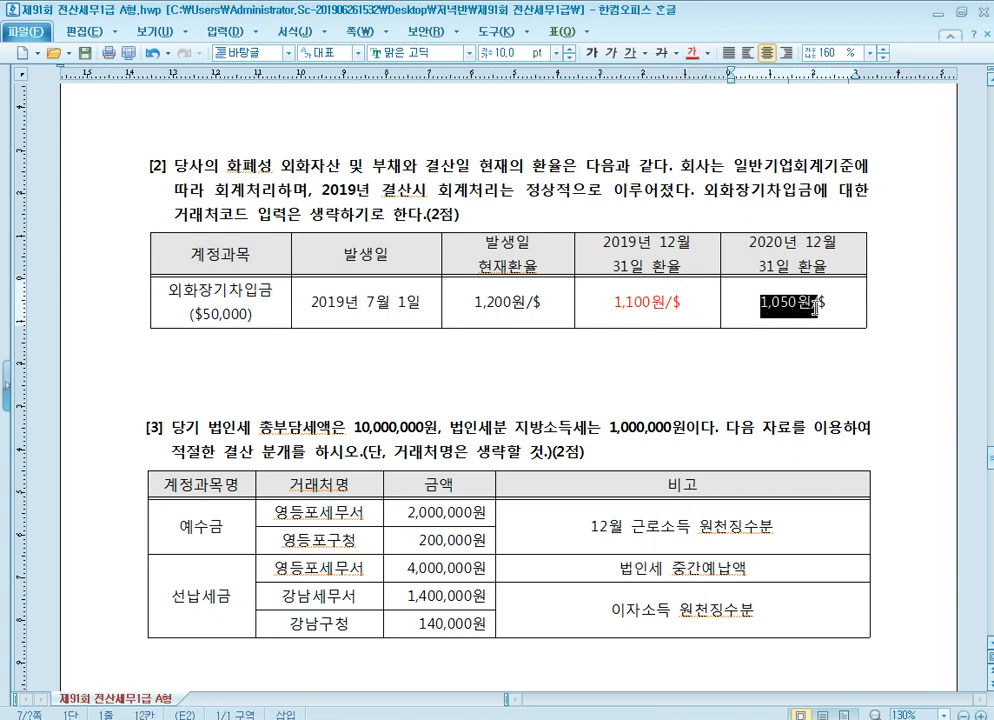
left_click(692, 53)
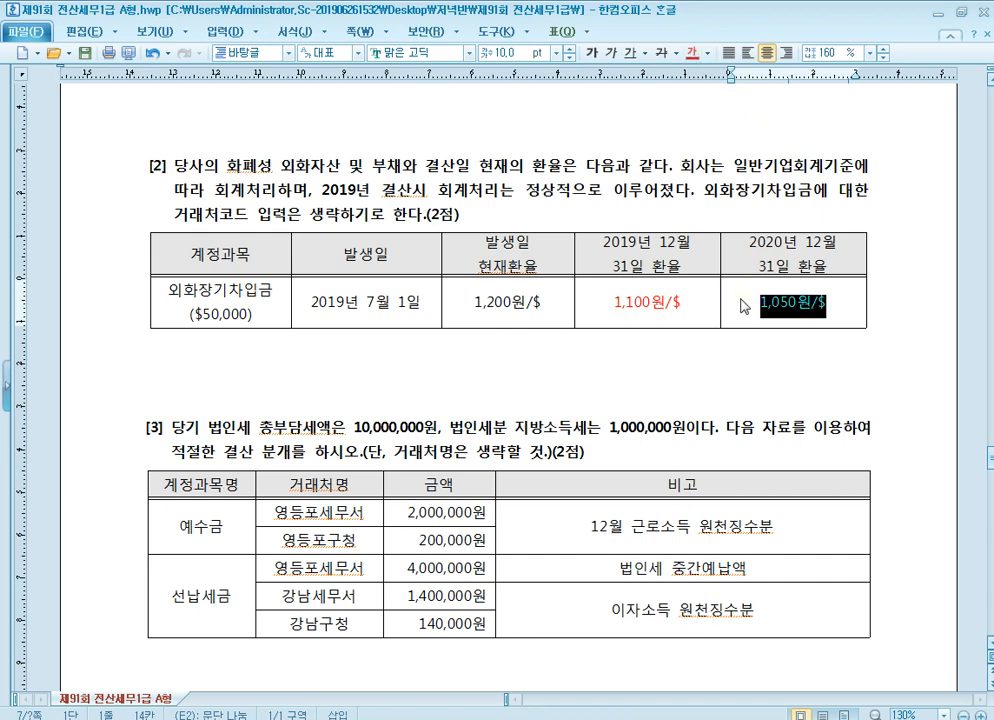
left_click(698, 302)
left_click(762, 303)
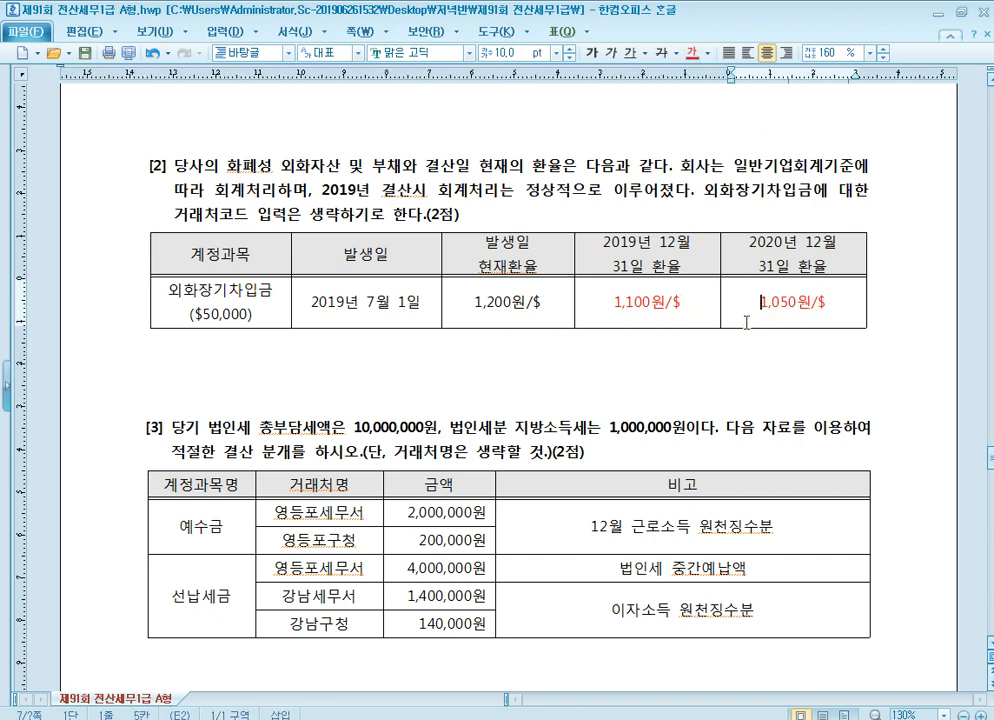
Switch to KcLep and add a 차변 row for 외화장기차입금 (0305) with amount 2,500,000 and no 거래처
left_click(240, 320)
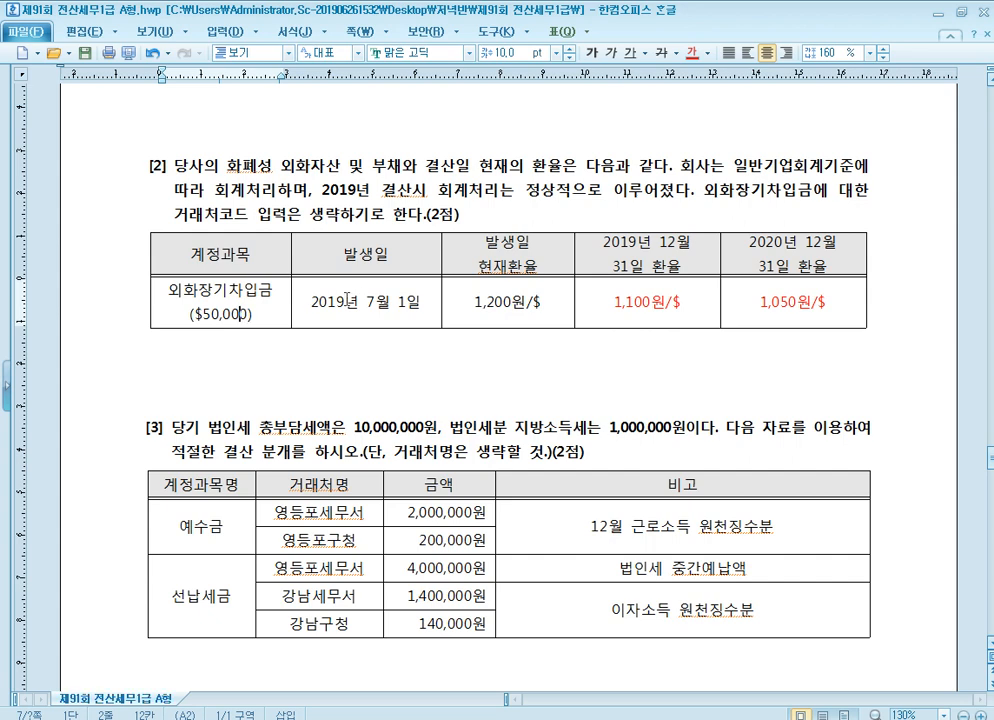
left_click(187, 295)
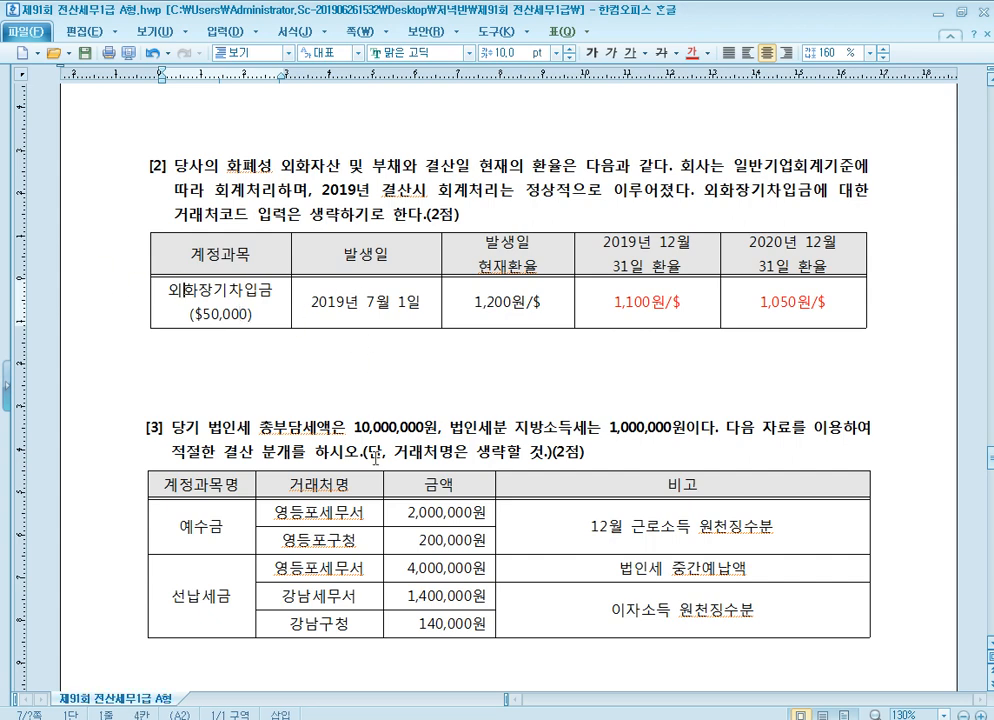
key("alt+Tab")
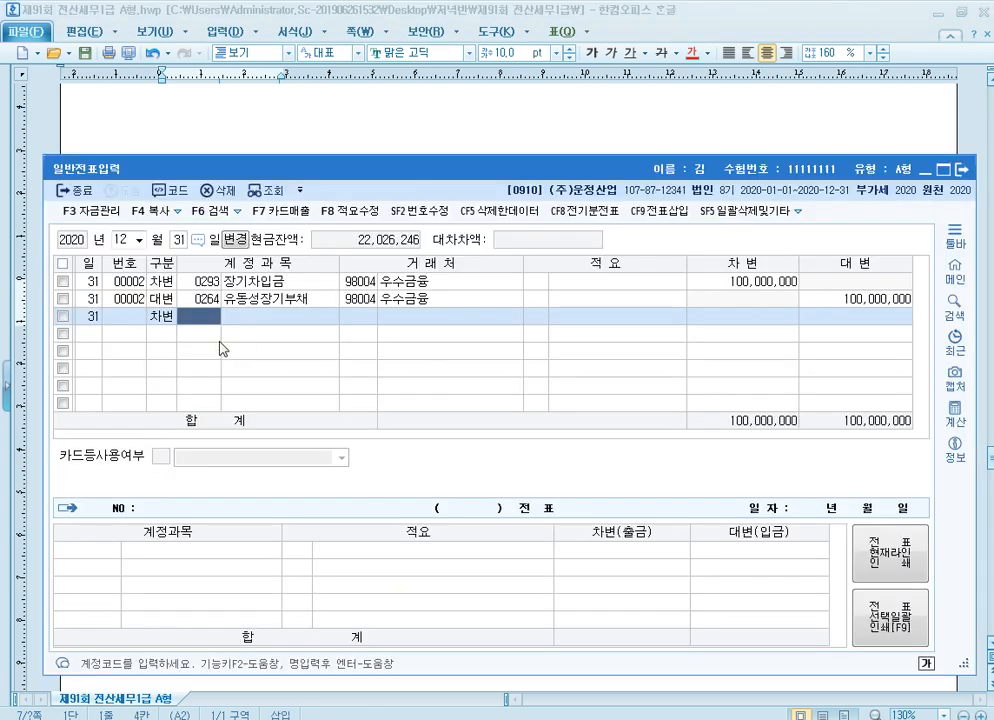
type("외화")
key("Return")
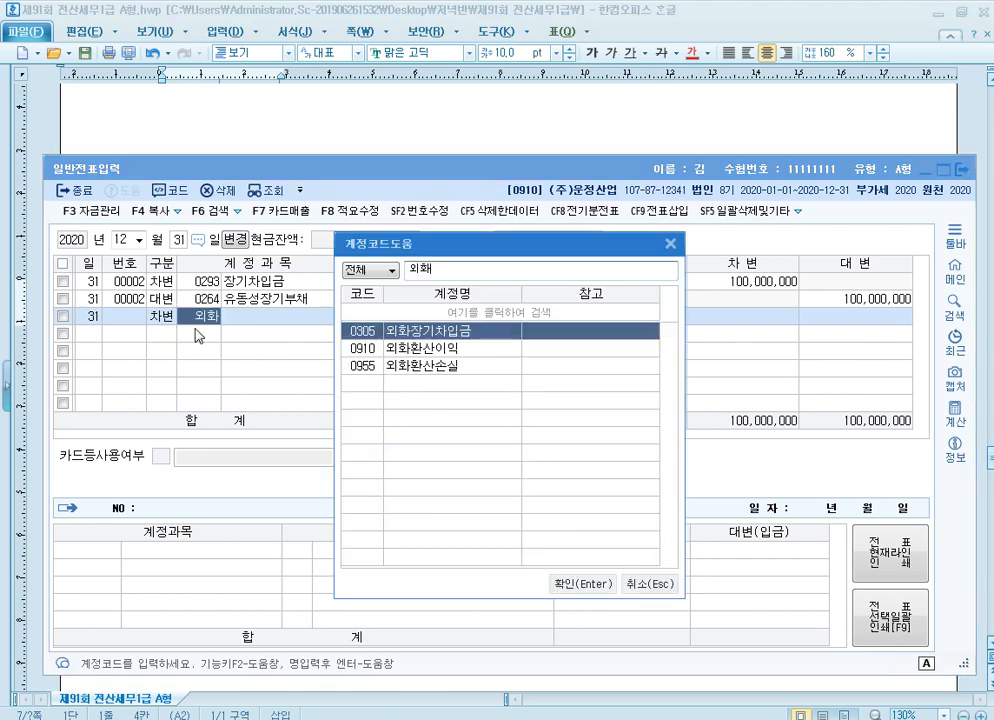
key("Return")
key("Return")
key("Return")
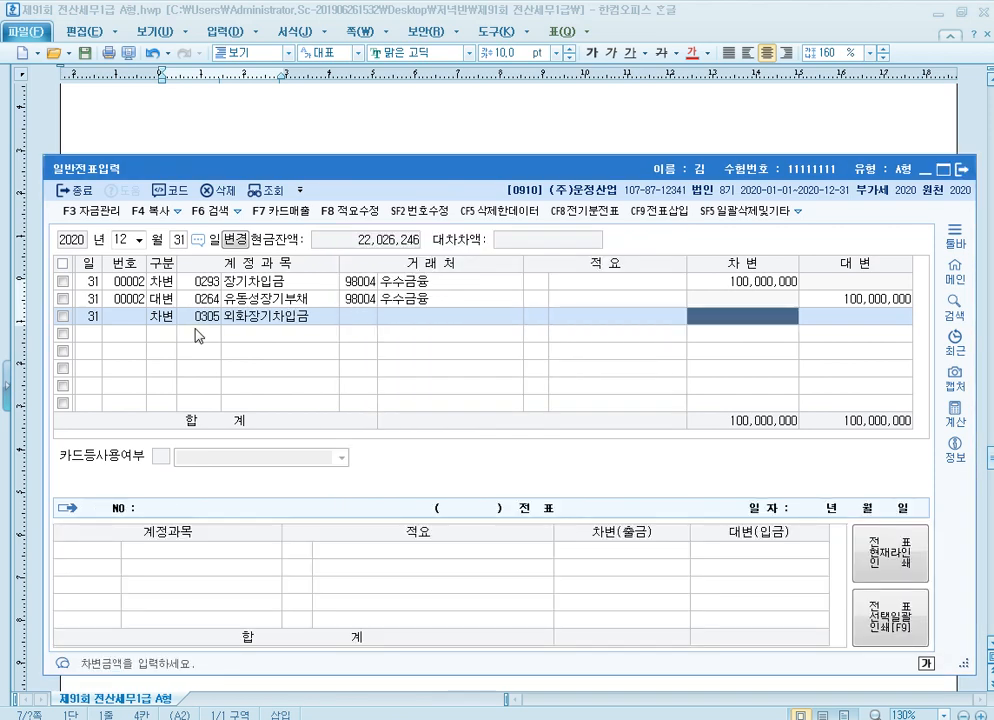
type("2500000")
key("Return")
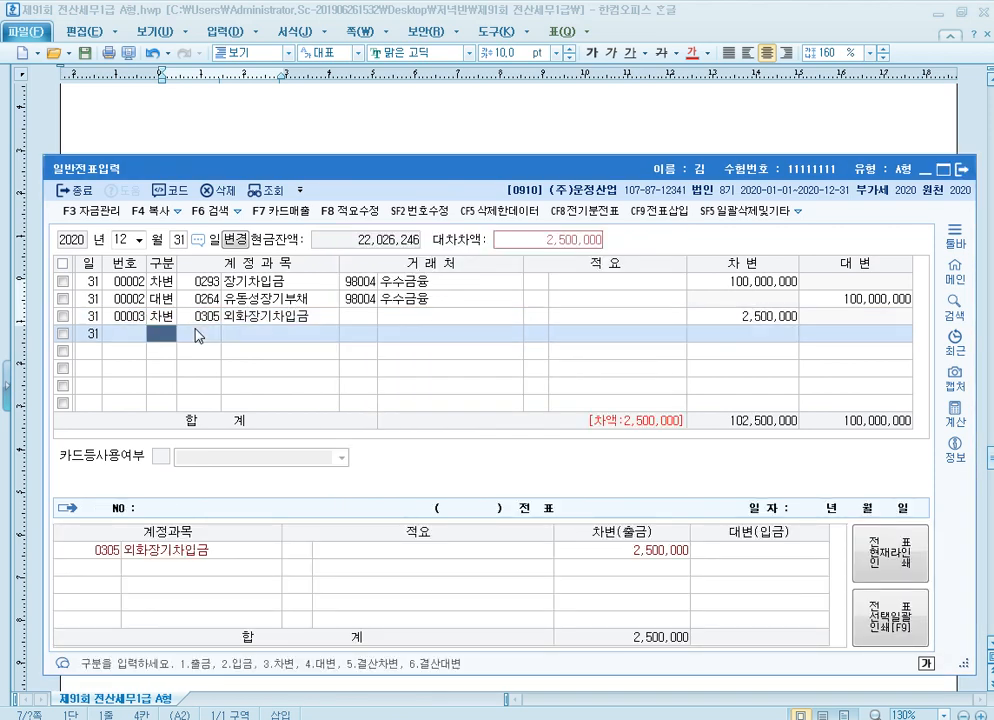
Add the balancing 대변 row for 외화환산이익 (0910) with amount 2,500,000 and select it to show its voucher
type("4")
key("Return")
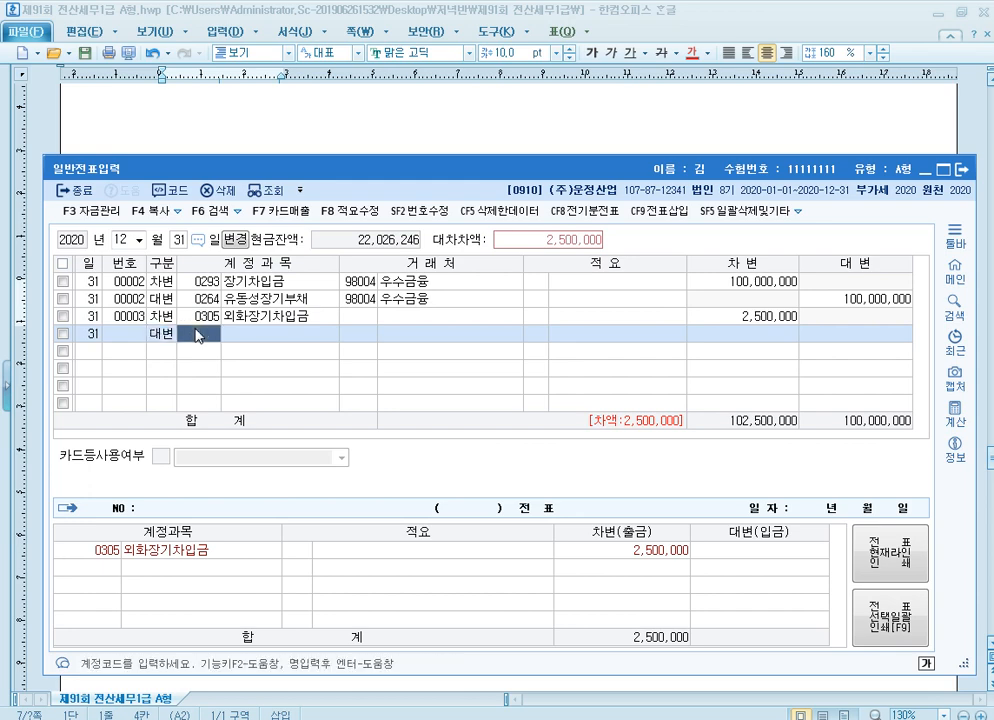
type("외화")
key("Return")
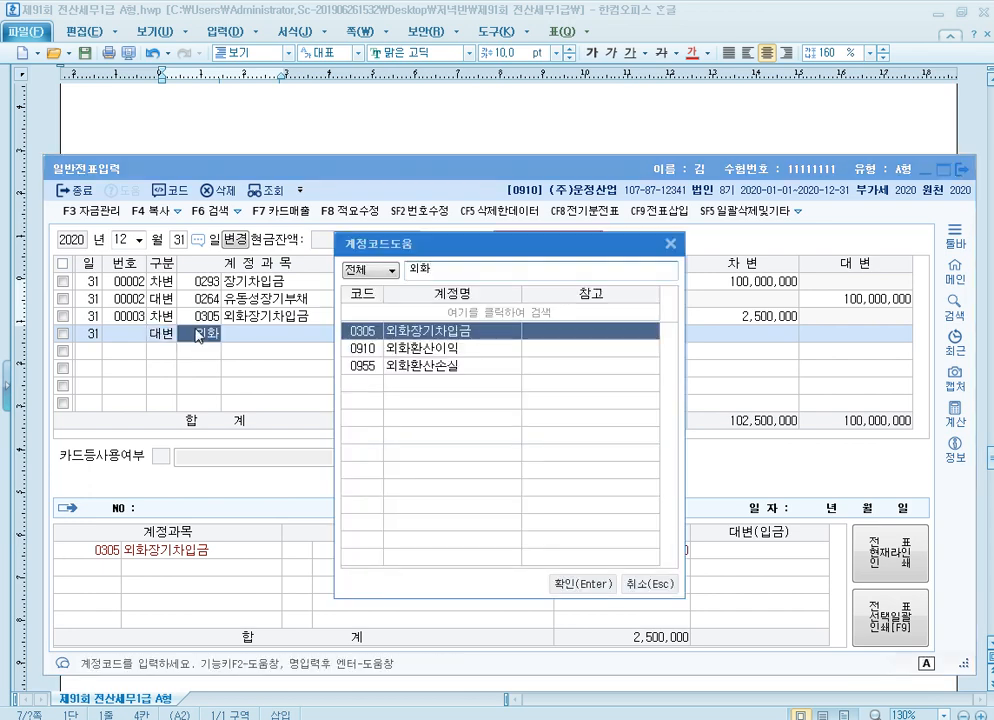
key("Down")
key("Return")
key("Return")
key("Return")
key("Return")
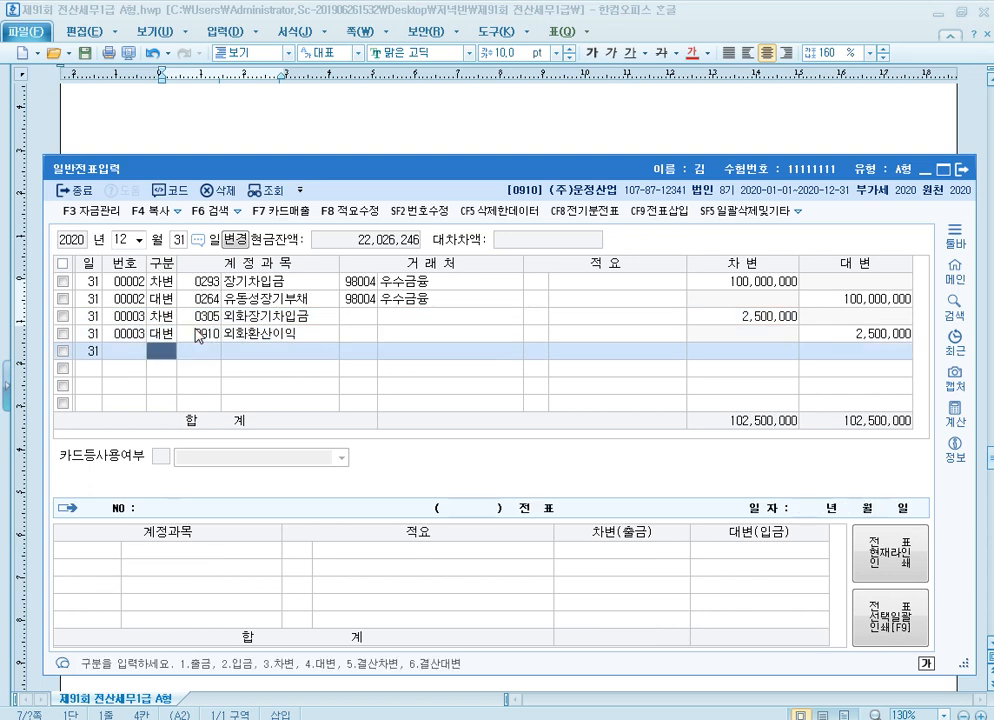
left_click(197, 334)
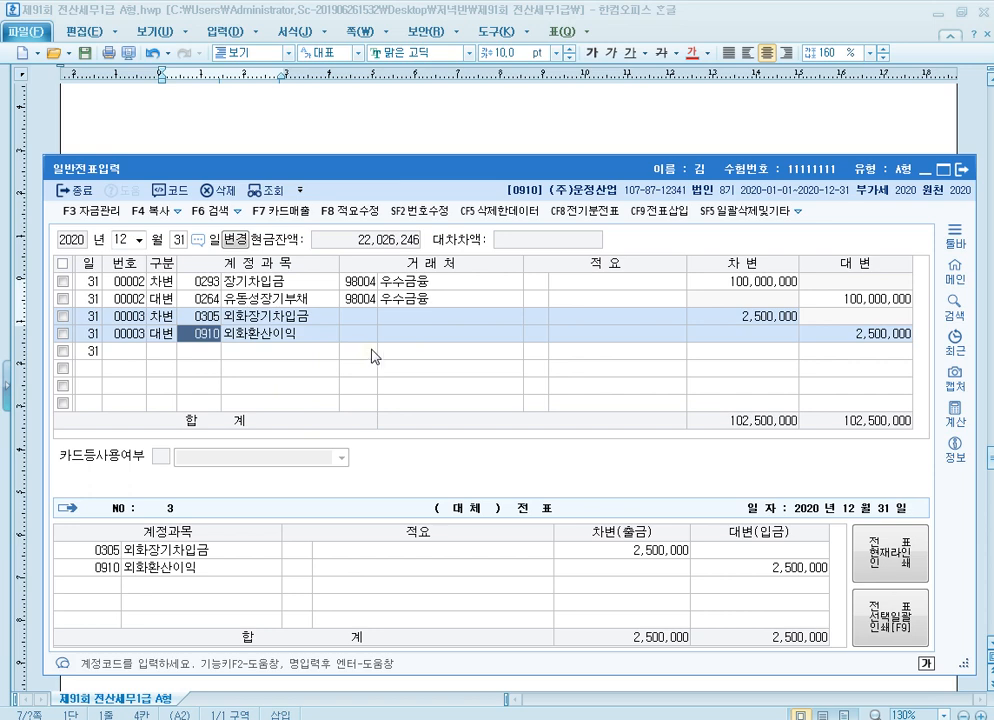
Return to the exam document and read question [3], including its instructions and the 예수금 rows with their 비고
left_click(555, 124)
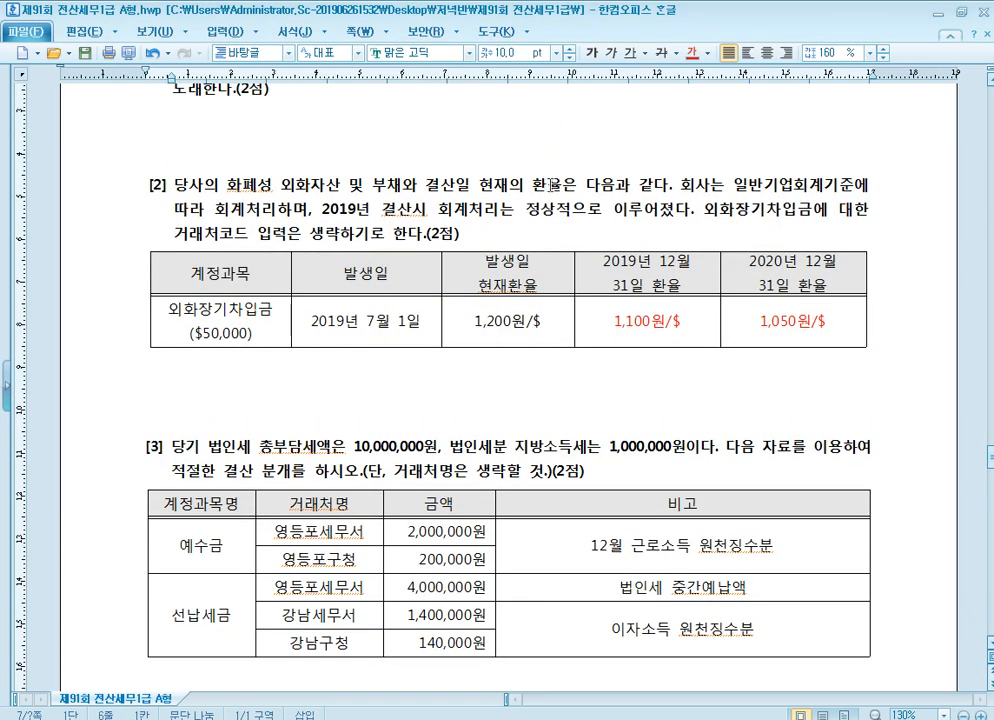
scroll(536, 226, "down", 5)
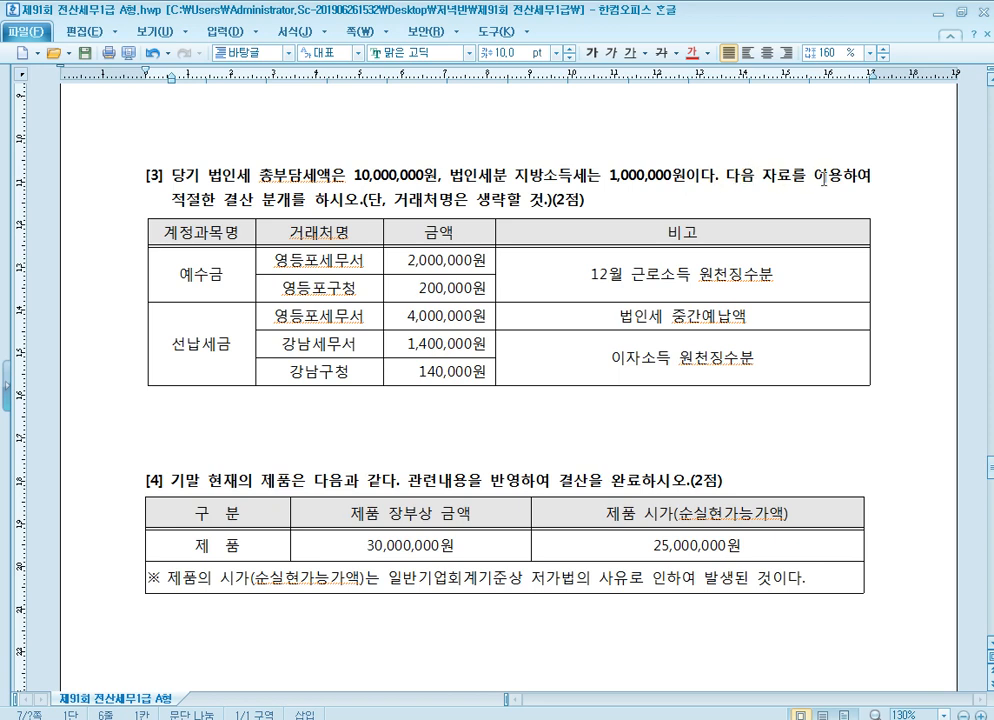
left_click(255, 199)
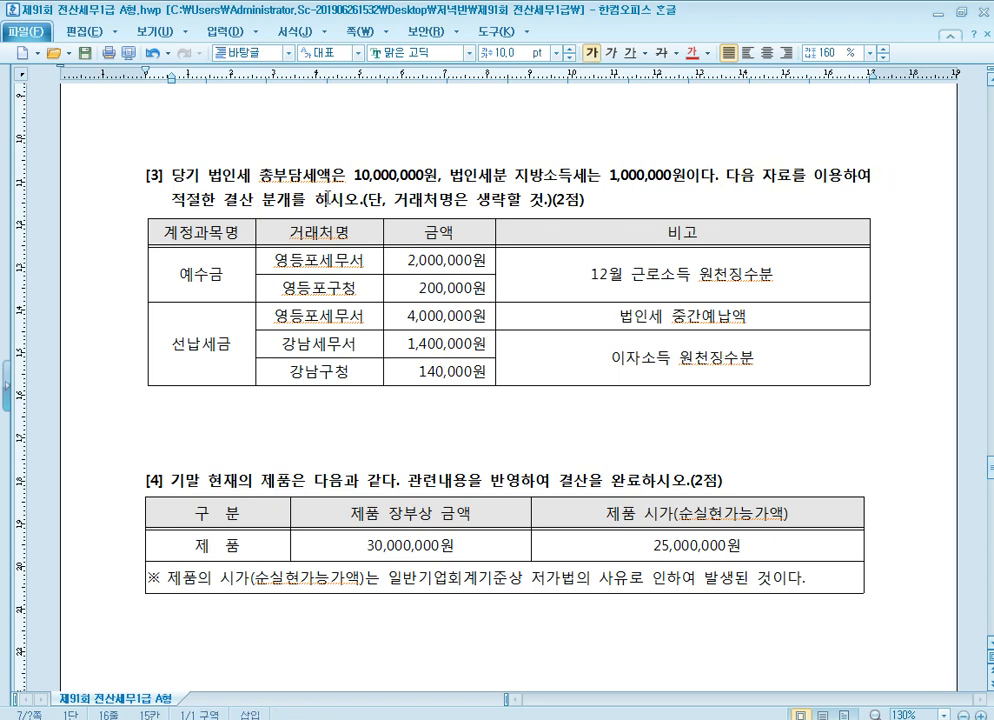
left_click(343, 198)
left_click(210, 270)
left_click(688, 276)
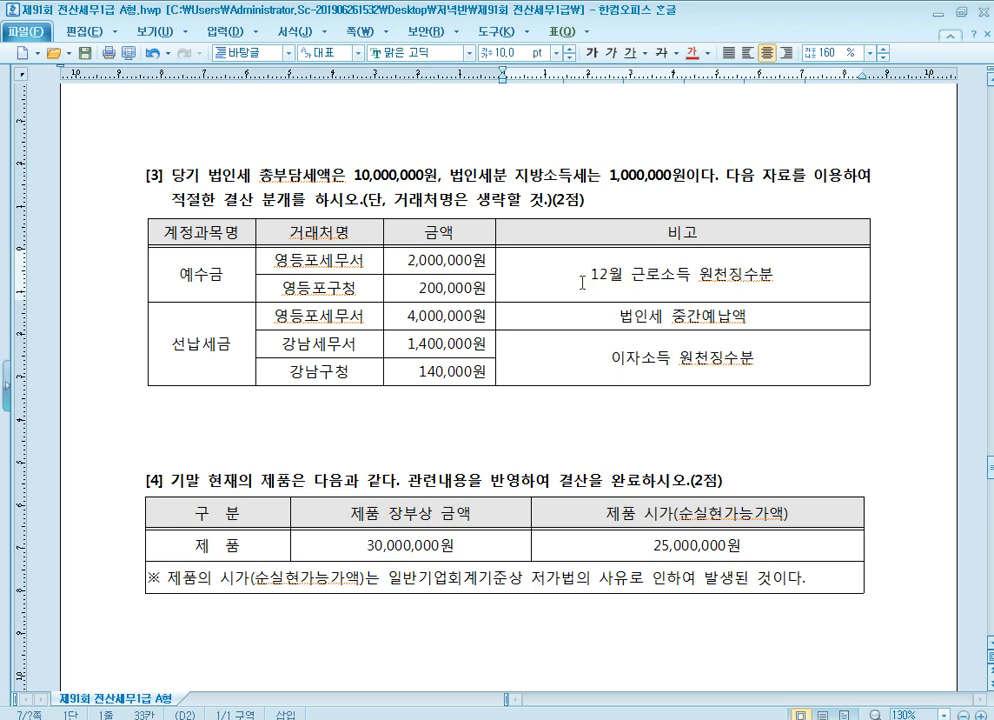
left_click(595, 281)
left_click(207, 273)
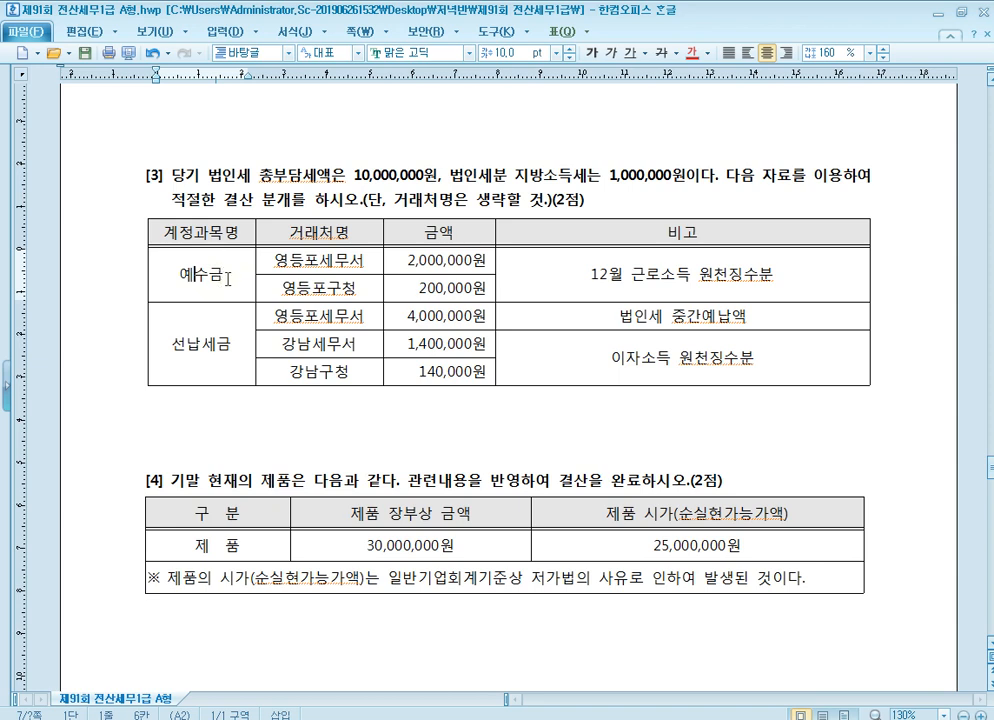
Examine the 선납세금 rows in question [3], covering the 중간예납액 and 이자소득 원천징수분 amounts
left_click(236, 345)
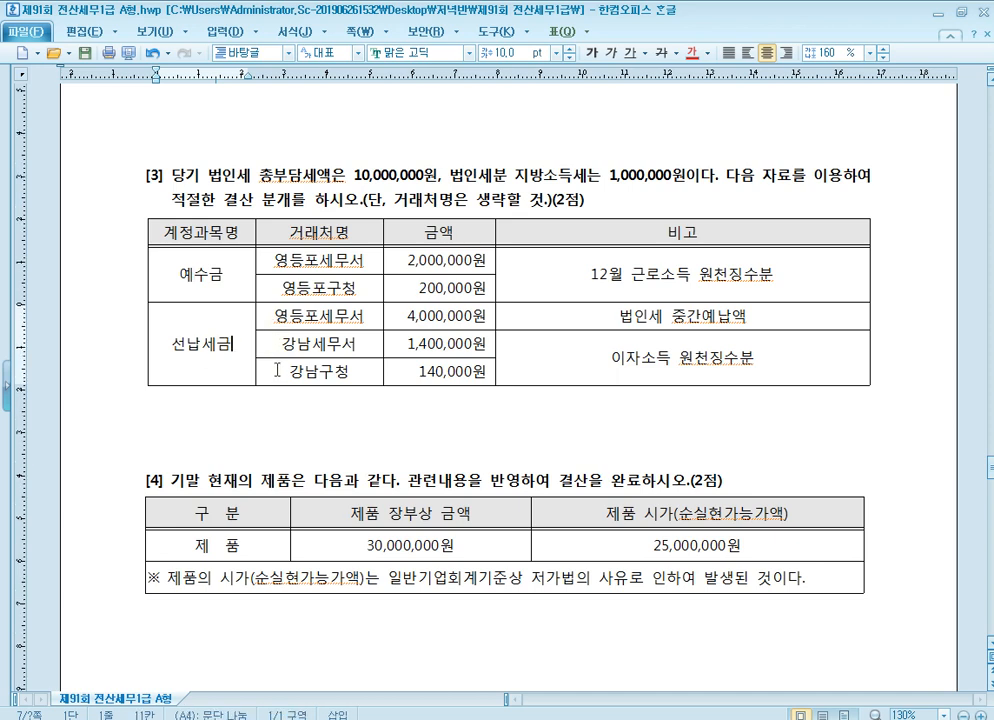
left_click(605, 315)
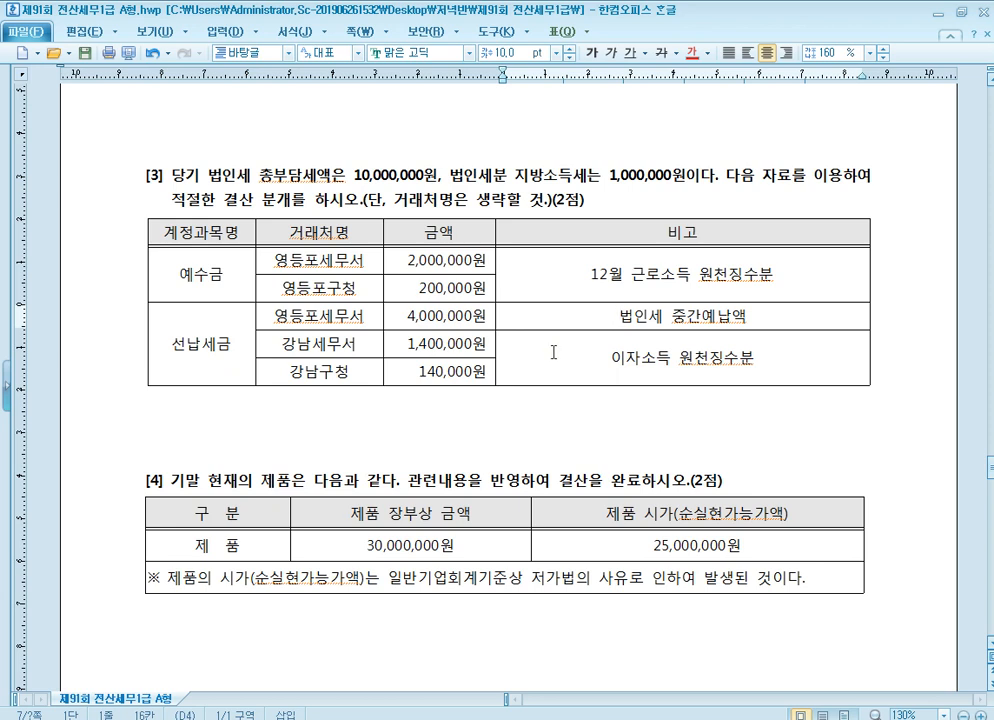
left_click(626, 357)
left_click(477, 348)
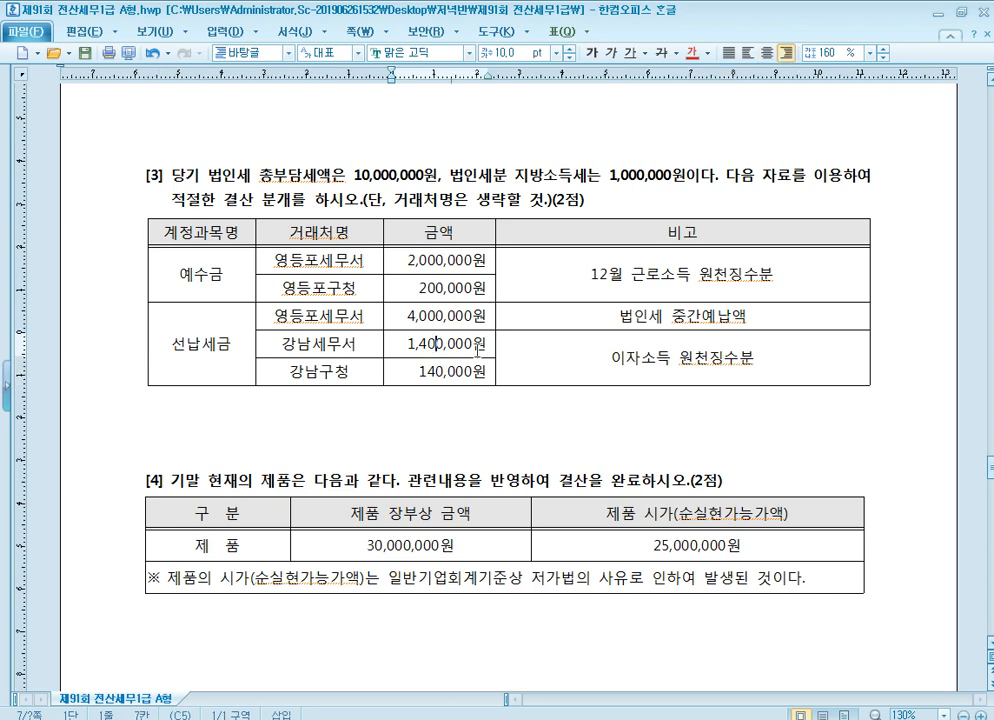
left_click(433, 372)
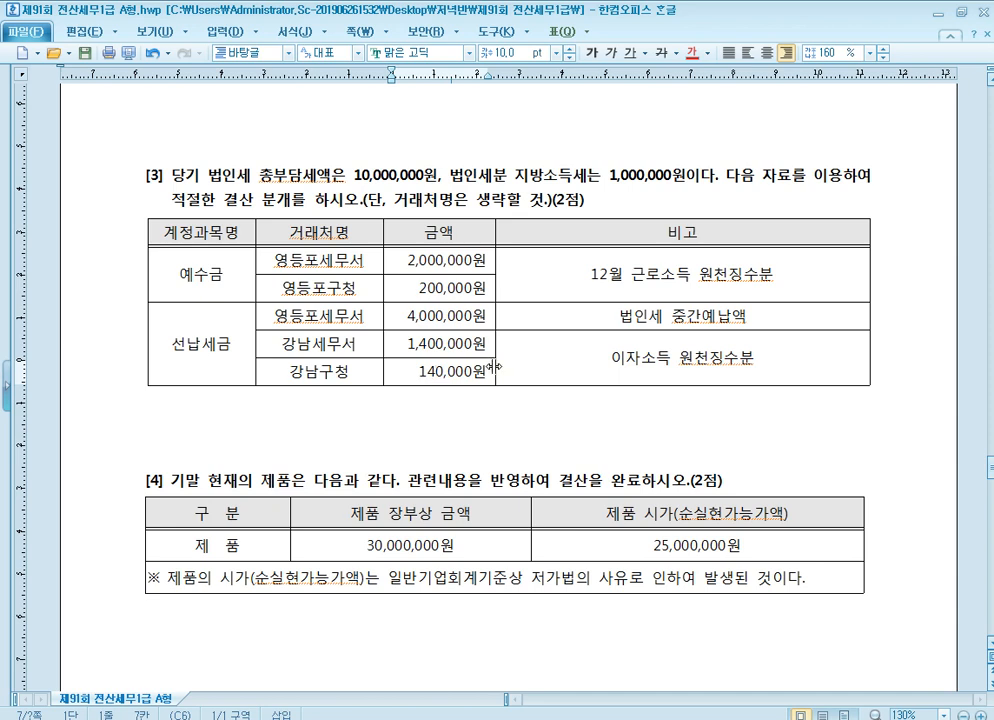
left_click(440, 347)
left_click(440, 371)
Compare the 법인세 총부담세액 and 지방소득세 figures in question [3] with the 선납세금 amounts in the table
left_click(618, 177)
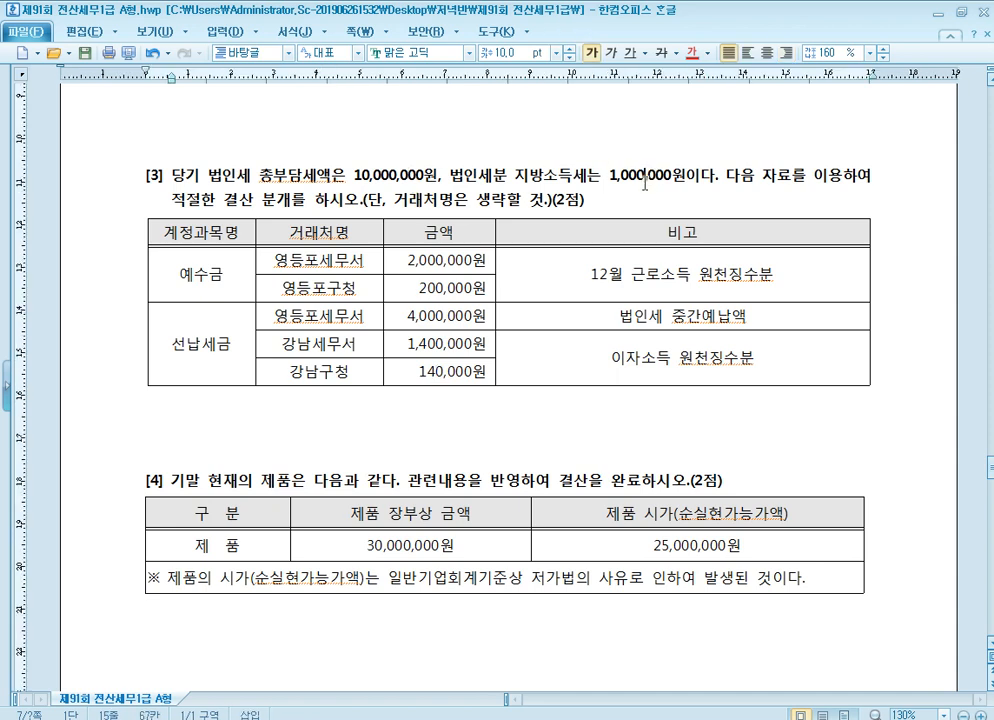
left_click(402, 177)
left_click(437, 343)
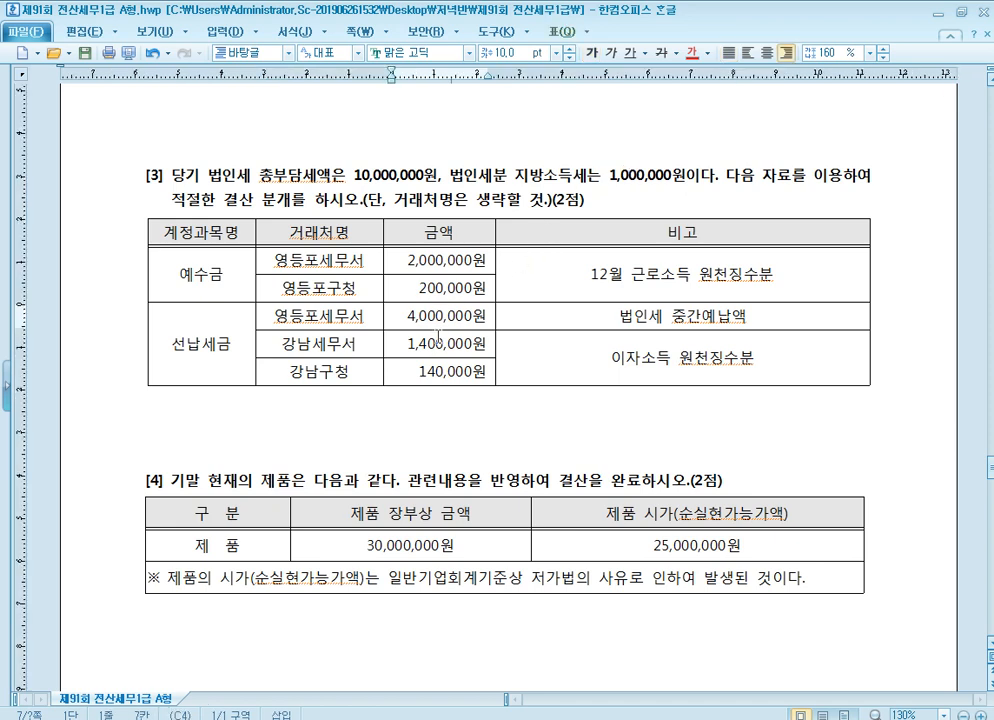
left_click(437, 370)
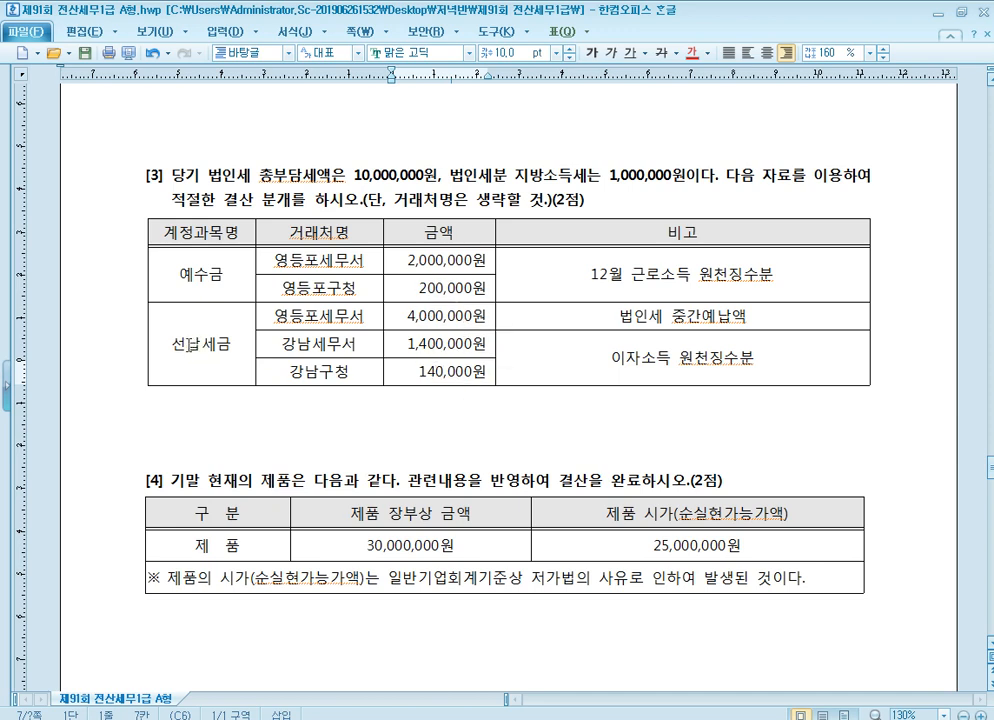
left_click_drag(196, 351, 438, 343)
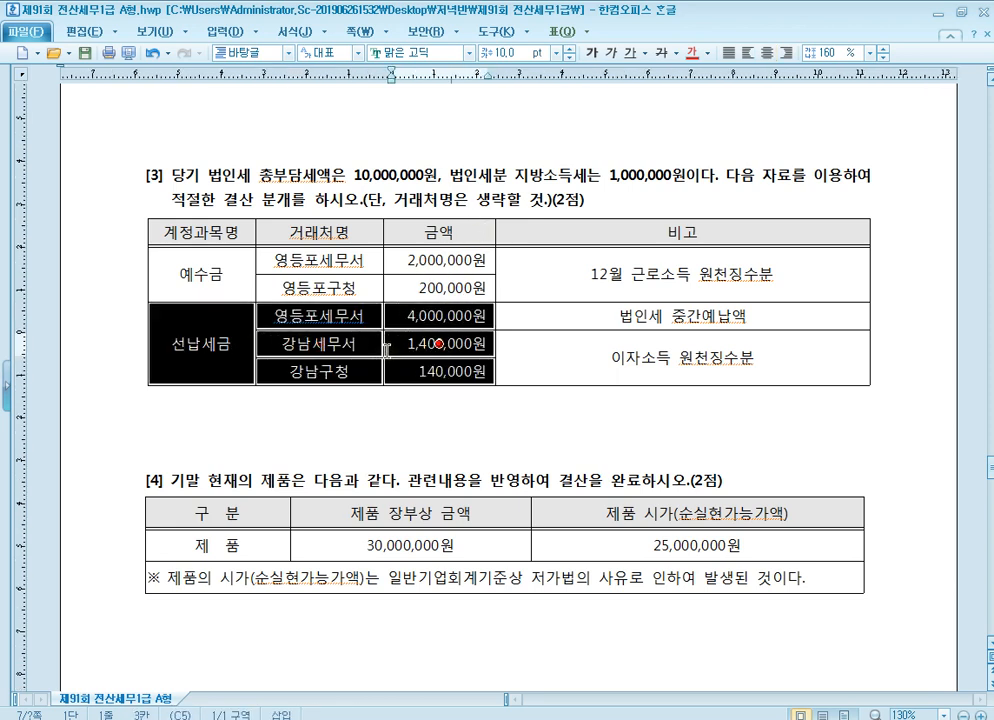
left_click_drag(203, 343, 229, 345)
key("Escape")
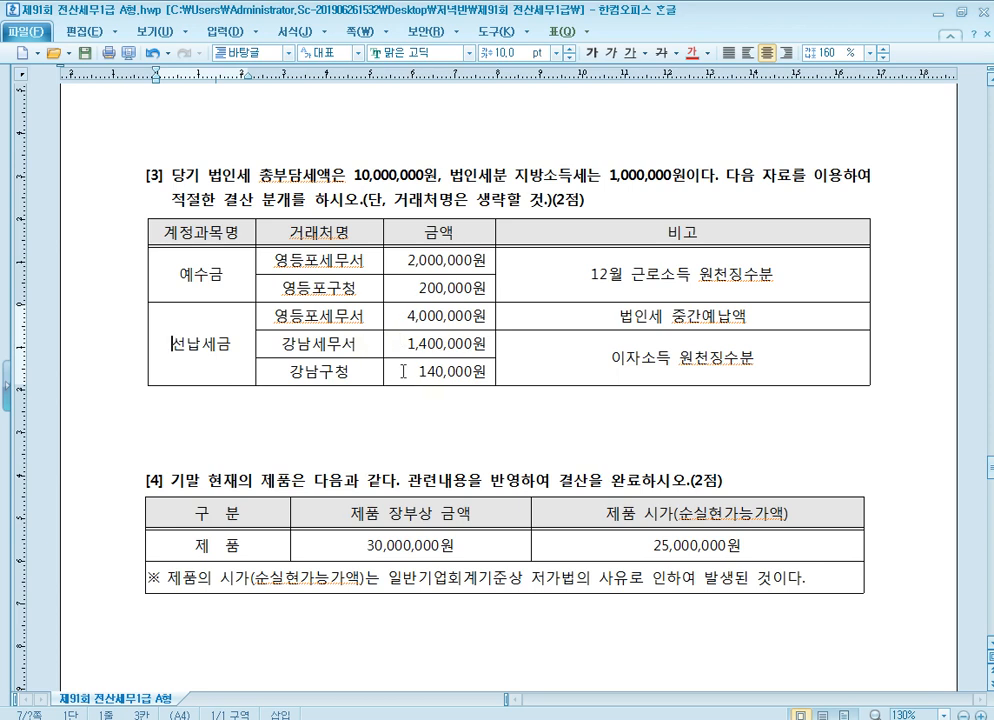
Switch to KcLep, check the 선납세금 balance in the 합계잔액시산표 for 2020-12-31, and close the report
key("alt+Tab")
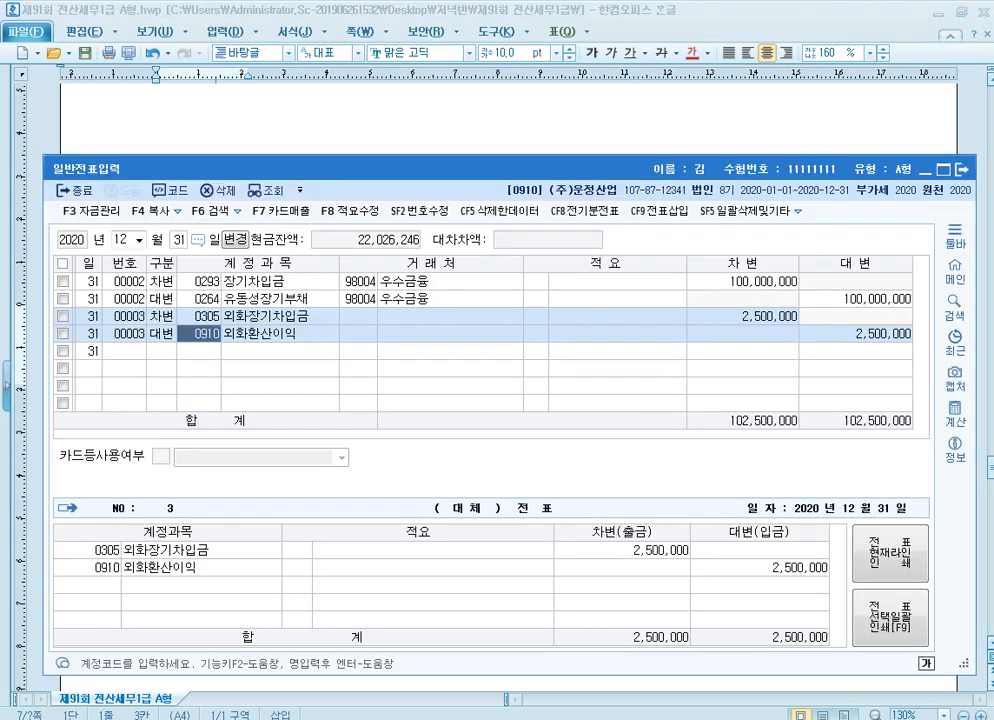
key("Escape")
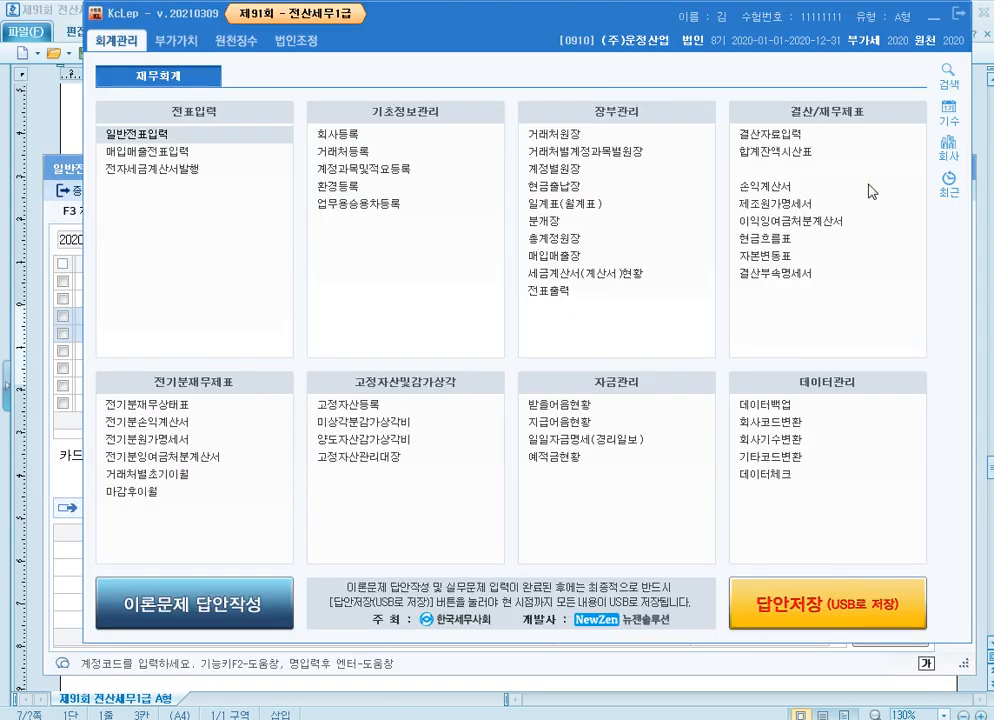
left_click(850, 153)
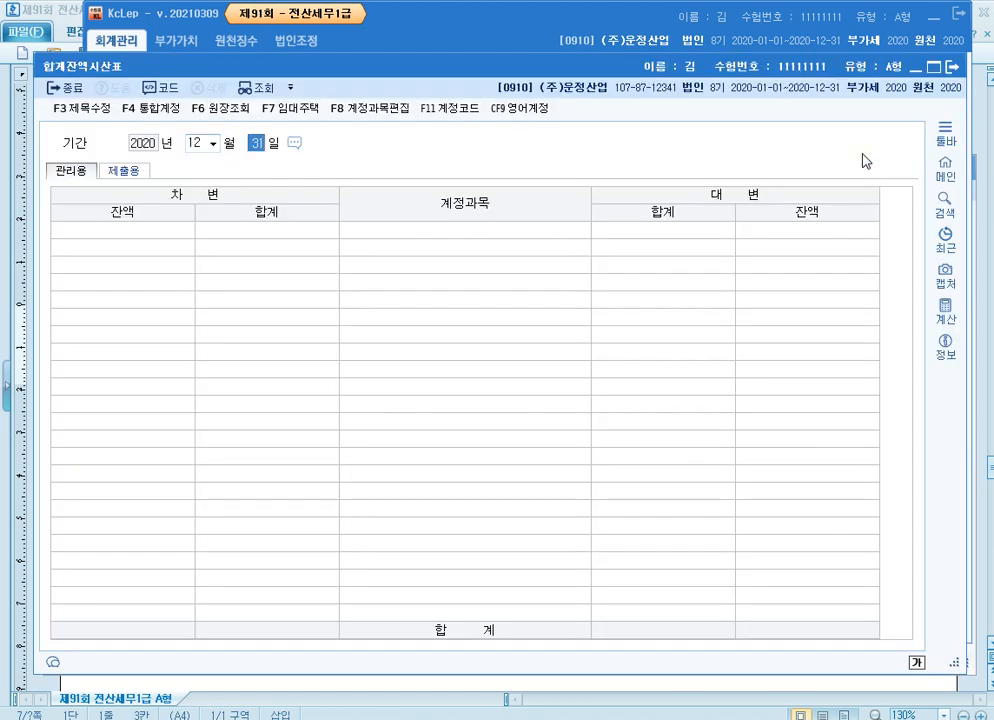
scroll(740, 392, "down", 2)
left_click(166, 371)
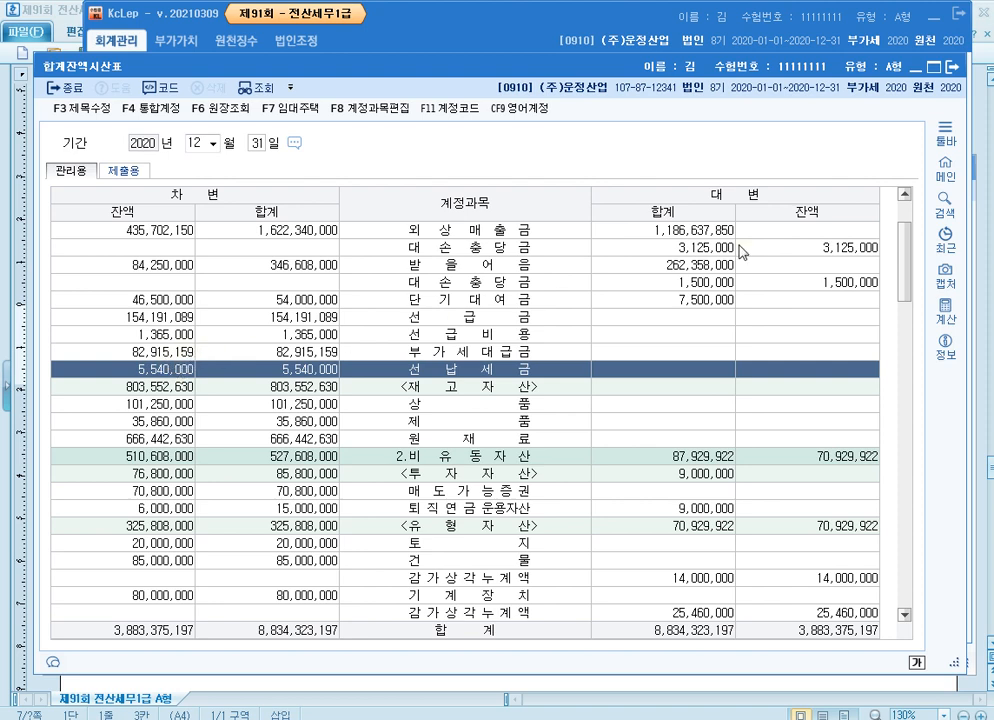
left_click(954, 70)
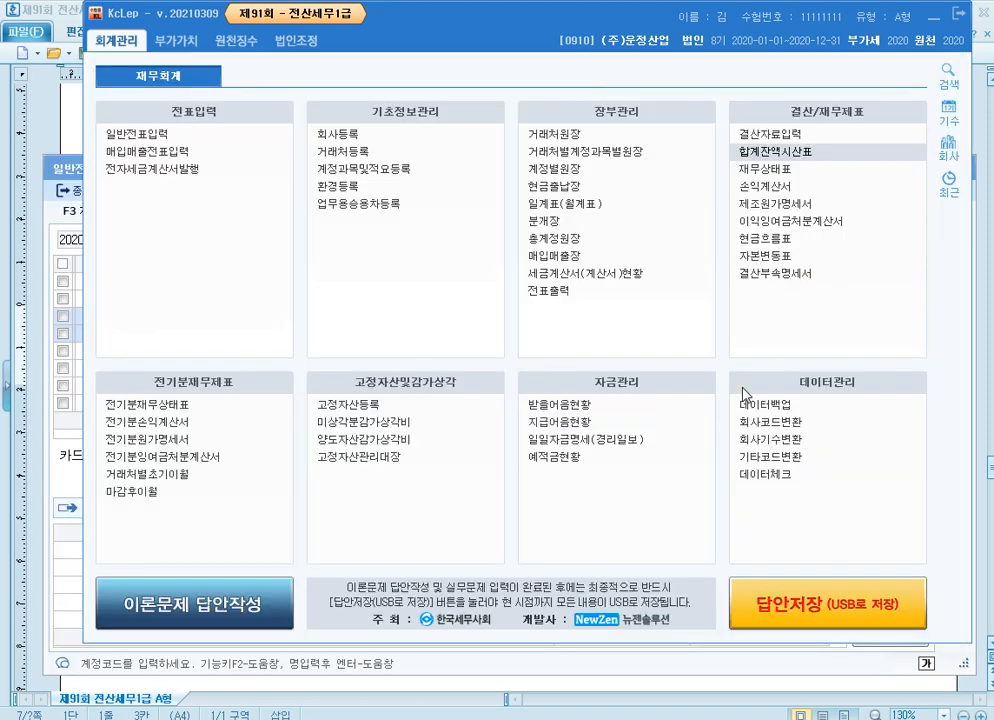
Return to the exam document and read question [4] on the 제품 장부상 금액 and 순실현가능가액
key("alt+Tab")
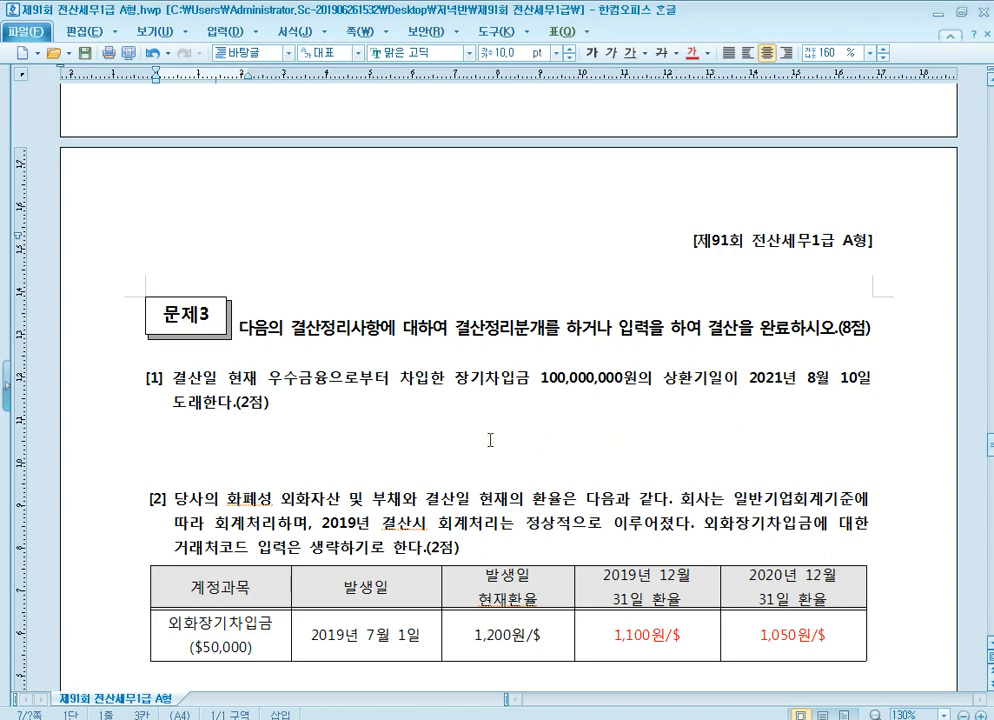
scroll(490, 440, "down", 10)
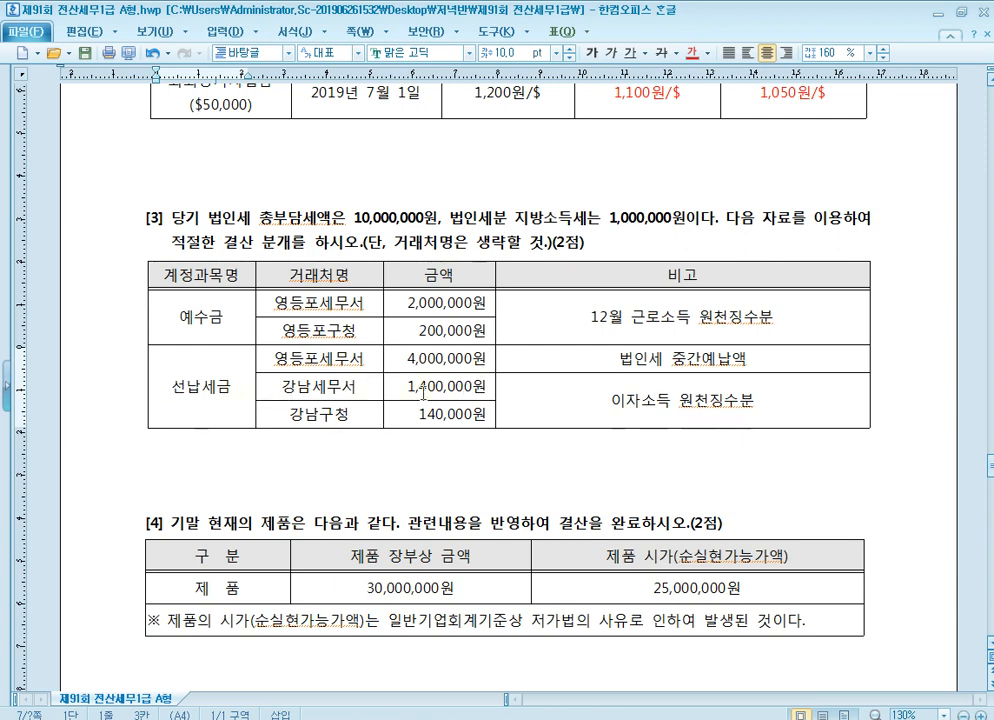
scroll(425, 390, "down", 3)
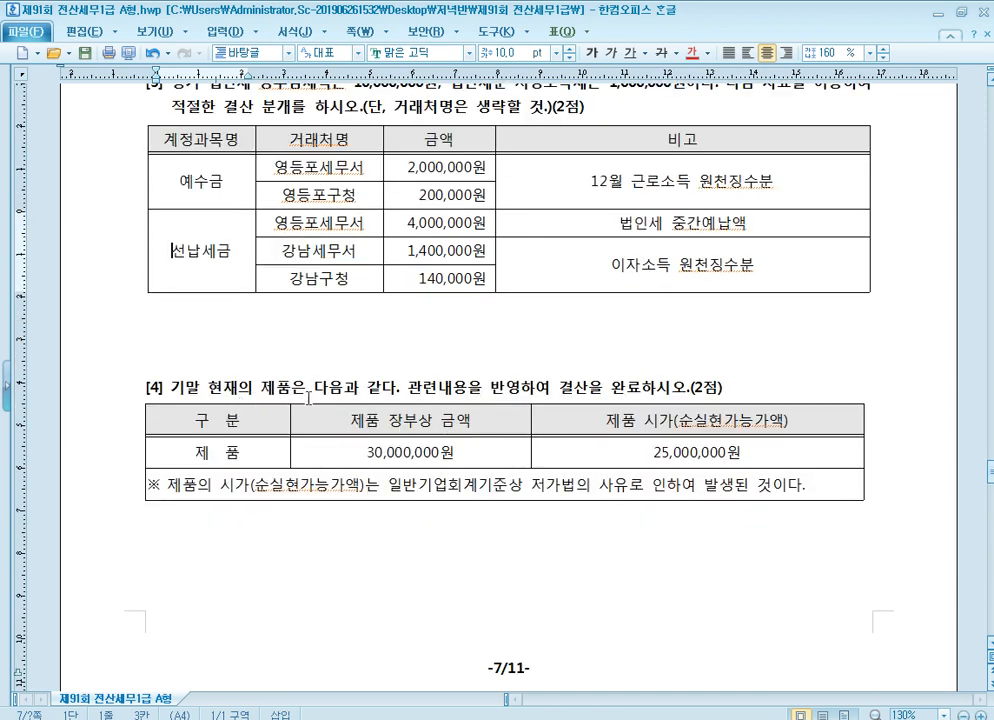
left_click(449, 387)
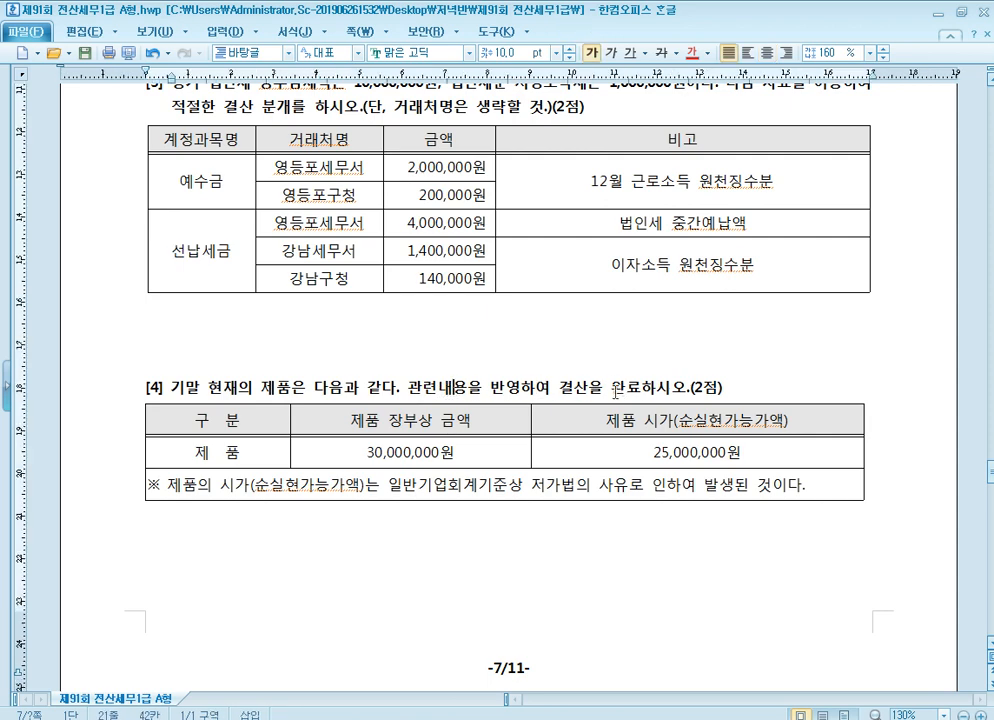
left_click(425, 452)
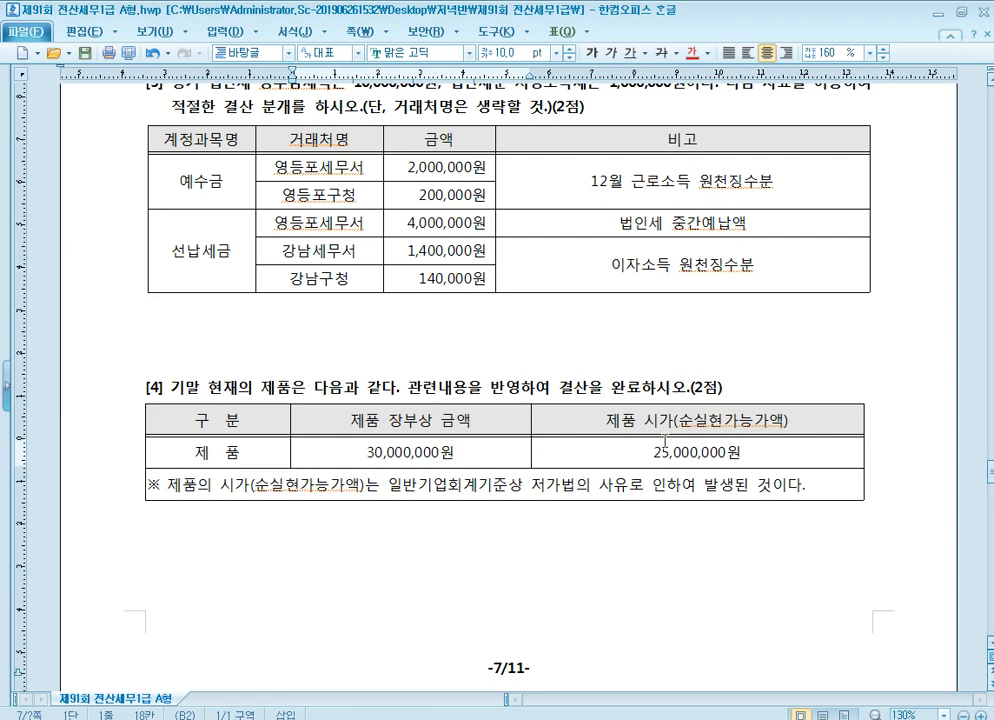
Read the note under question [4] on 저가법 and compare it with the 제품 시가(순실현가능가액)
scroll(726, 457, "down", 1)
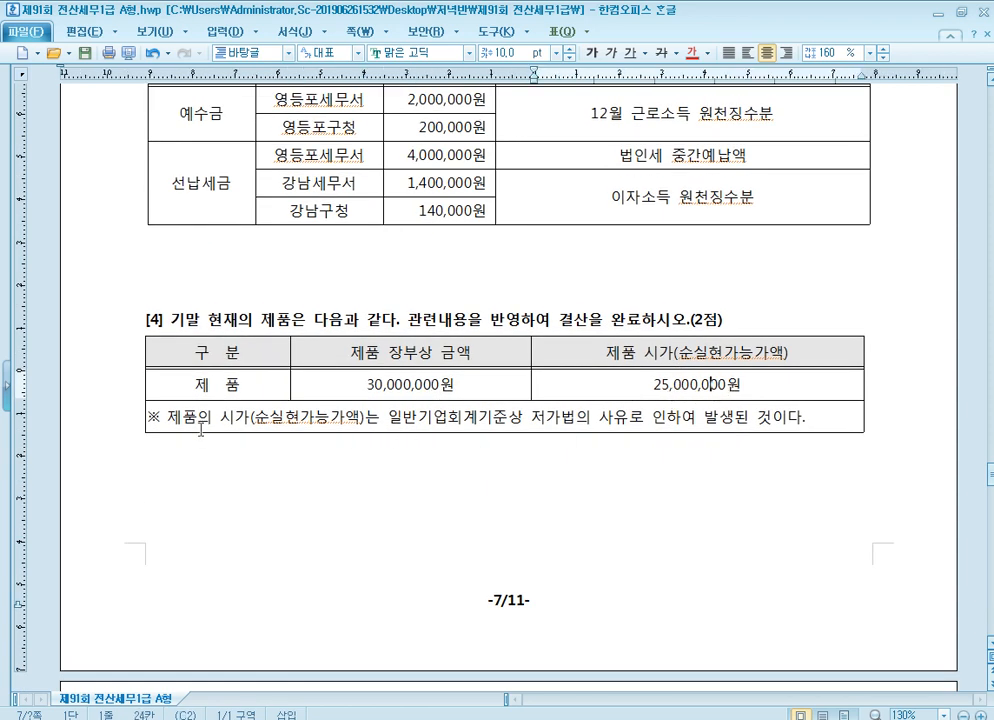
left_click(322, 423)
left_click(450, 416)
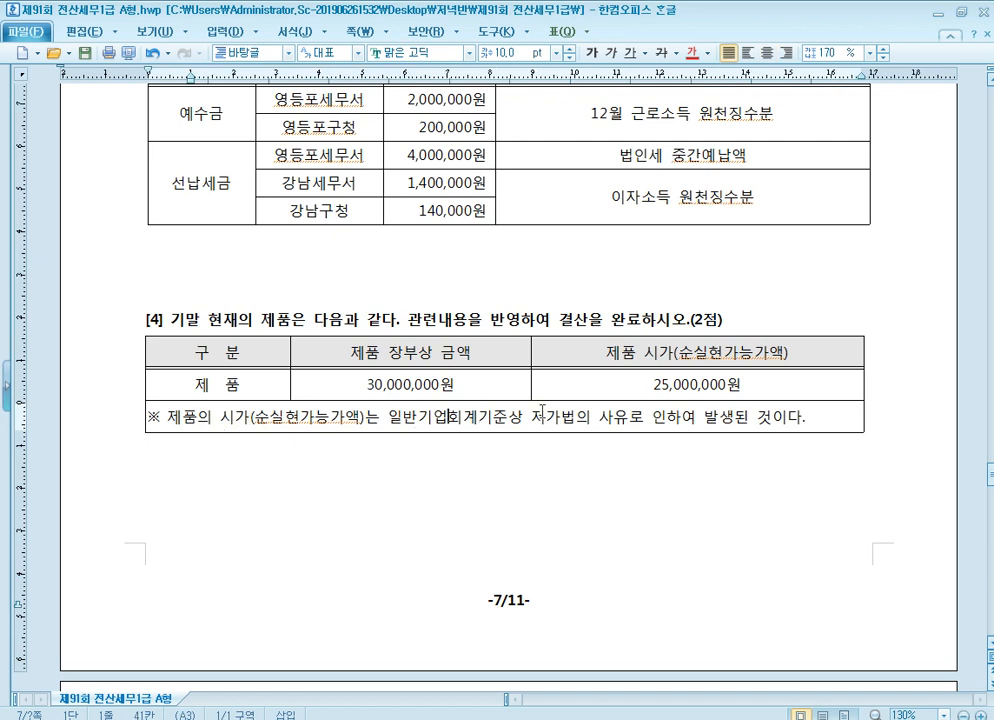
left_click(755, 418)
left_click(695, 382)
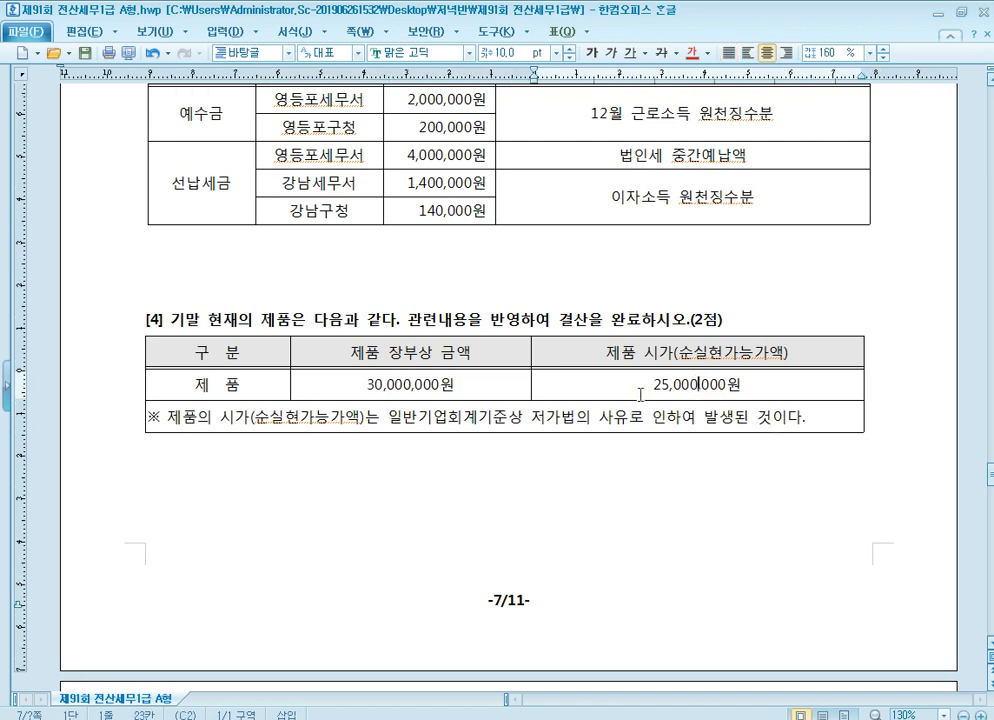
Switch to KcLep's 결산자료입력 for January to December 2020 and enter 5,000,000 as the 결산반영금액 of 제품 평가손실
key("alt+Tab")
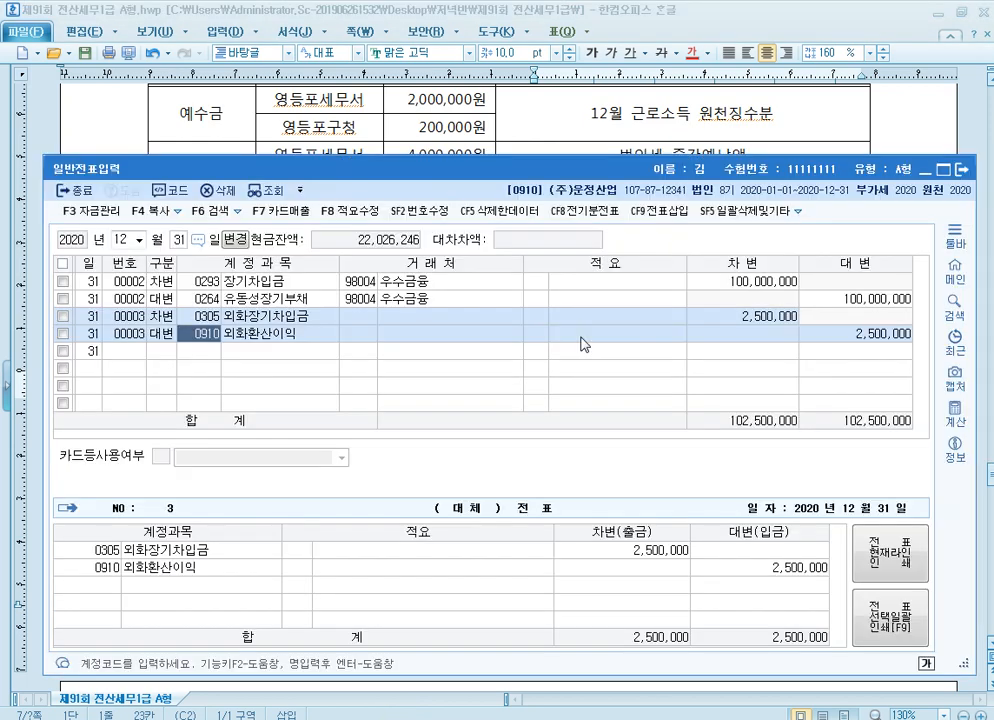
key("alt+Tab")
key("alt+Tab")
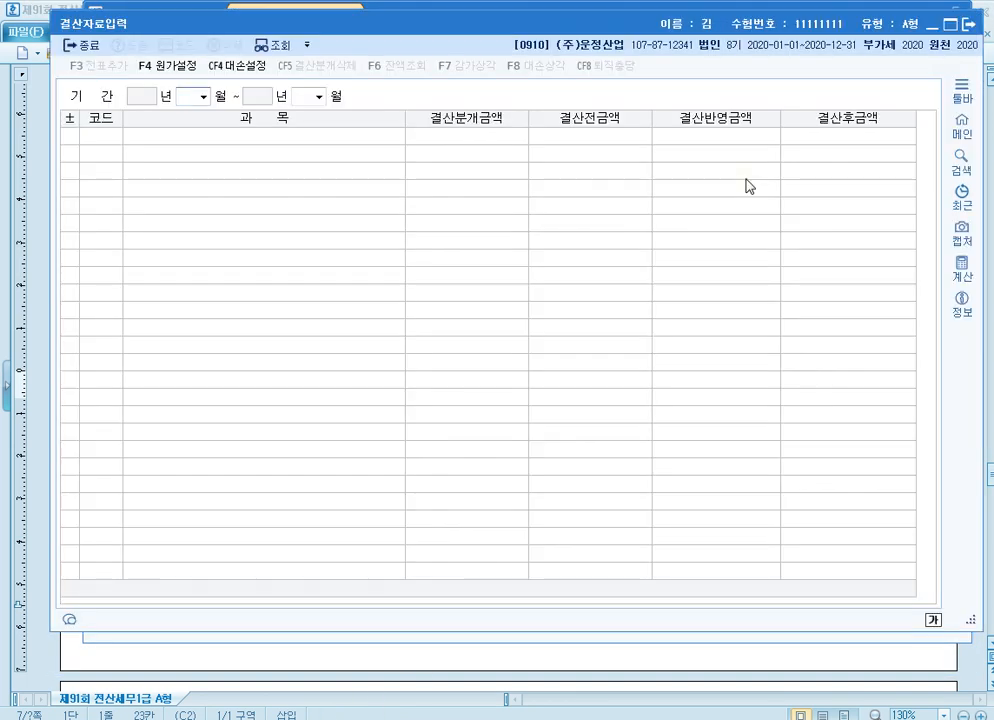
scroll(659, 335, "down", 8)
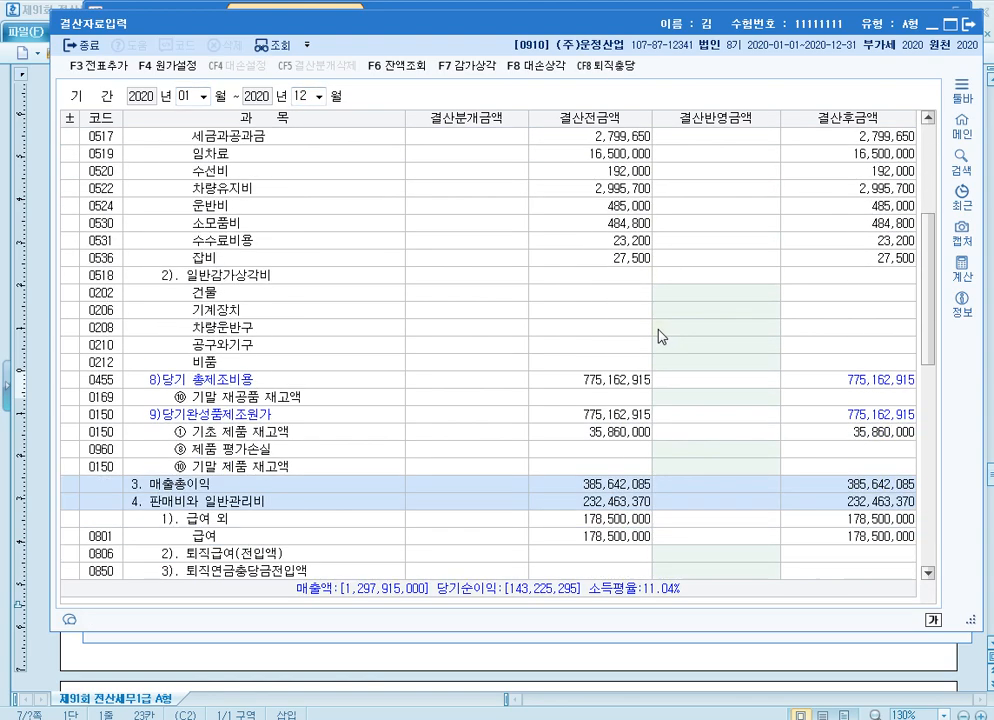
left_click(693, 457)
scroll(781, 454, "down", 3)
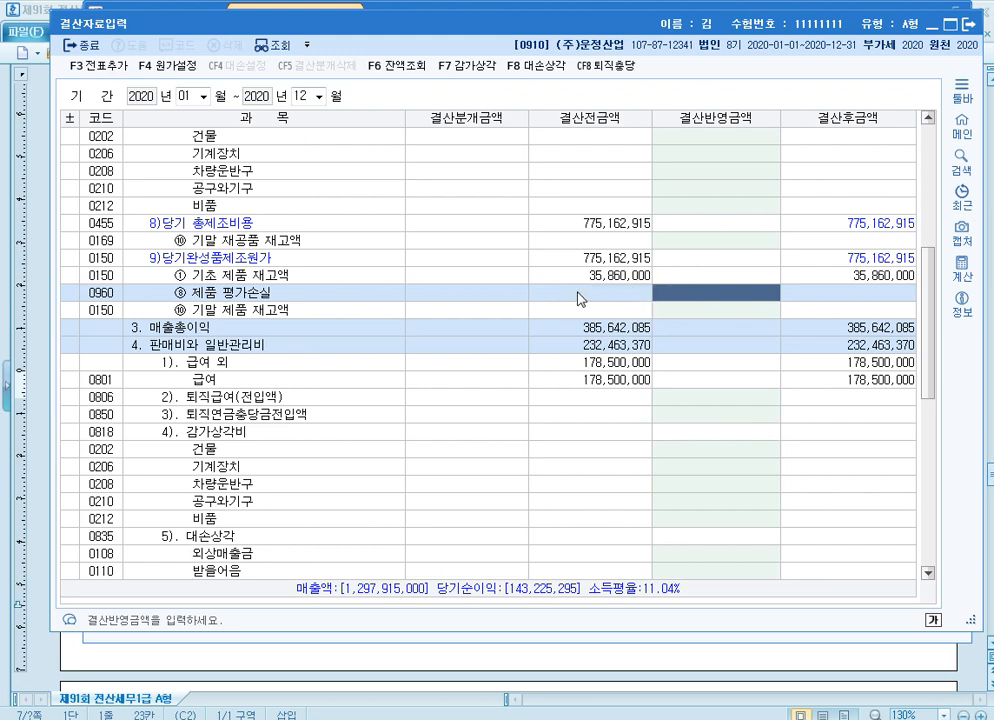
type("5000000")
key("Return")
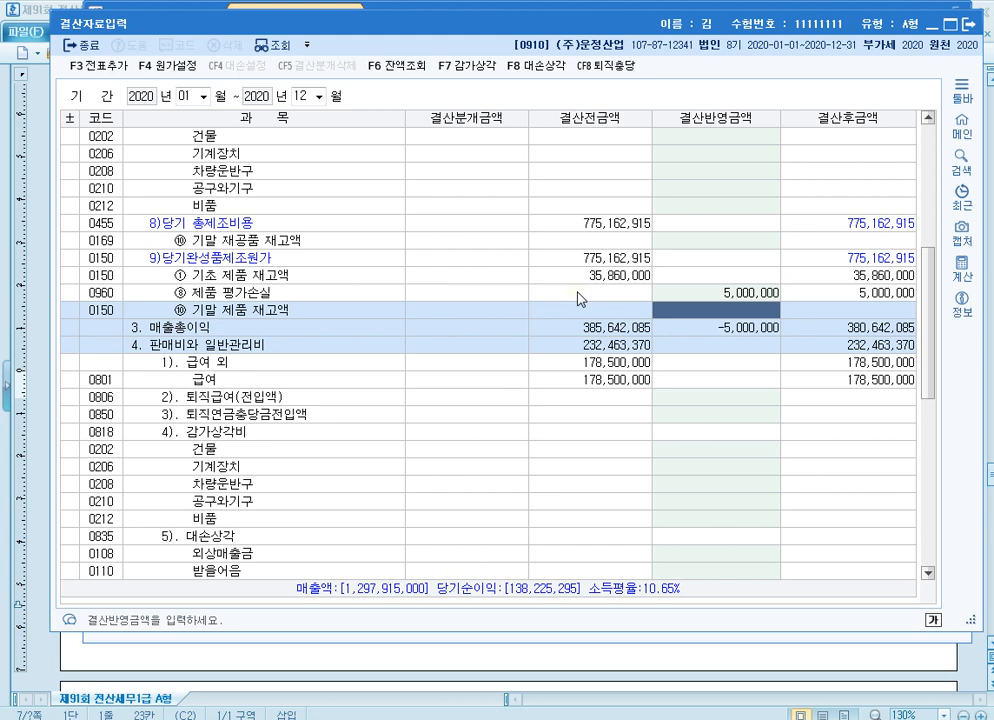
Set the 결산반영금액 of 기말 제품 재고액 to 30,000,000
type("30000000")
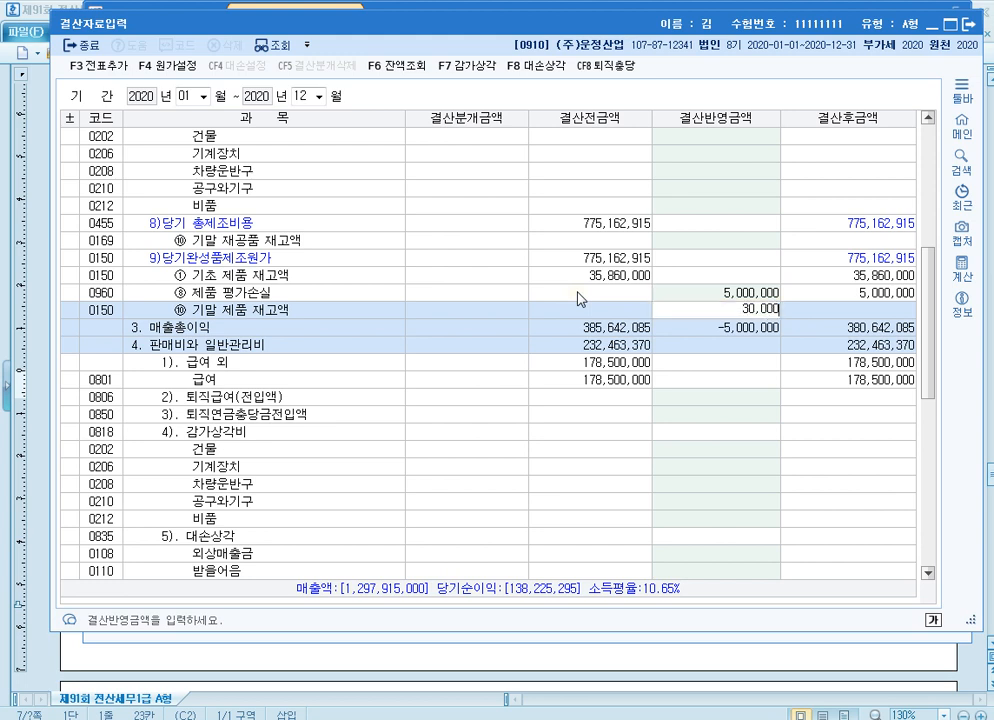
key("Return")
key("Up")
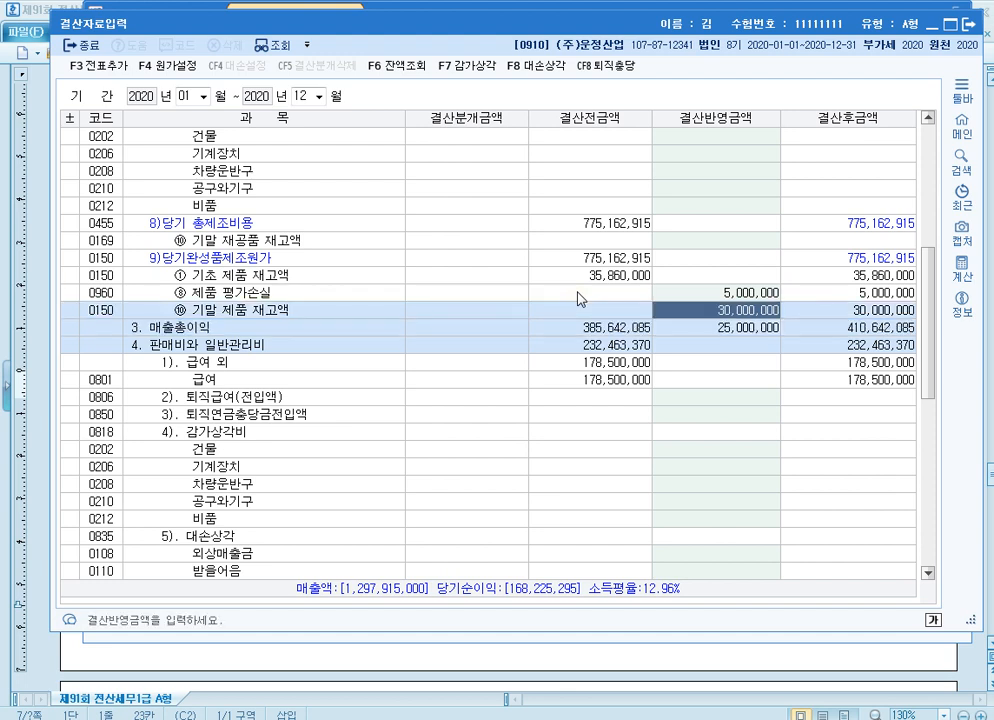
Review the 결산반영금액 entries for 제품 평가손실 and 기말 제품 재고액 against each other
left_click(721, 295)
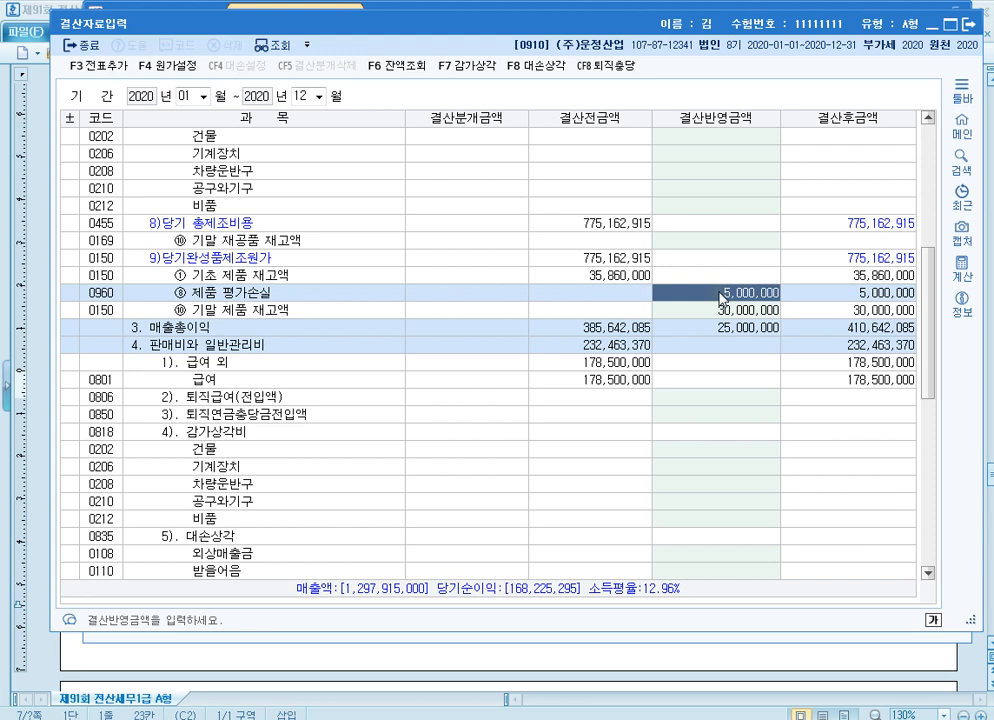
key("Return")
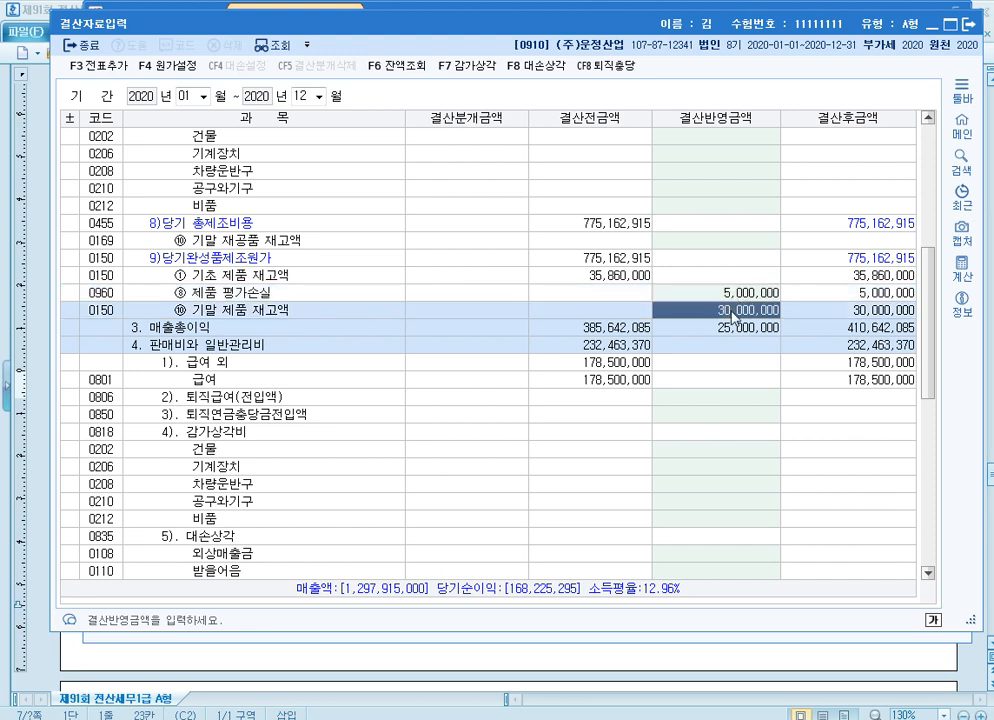
left_click(759, 297)
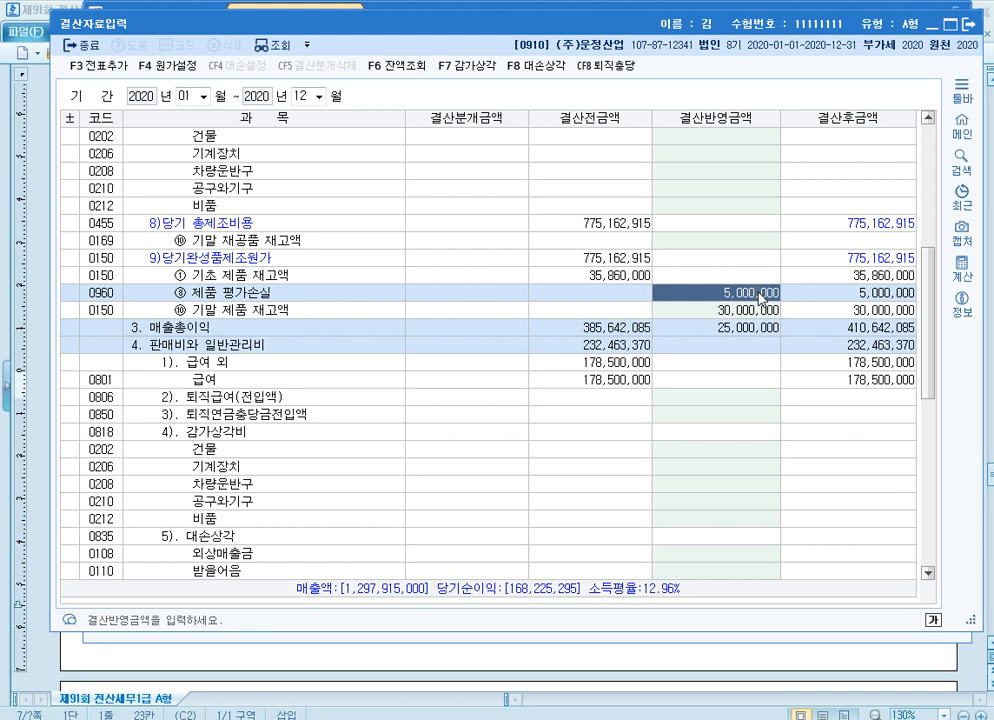
left_click(763, 312)
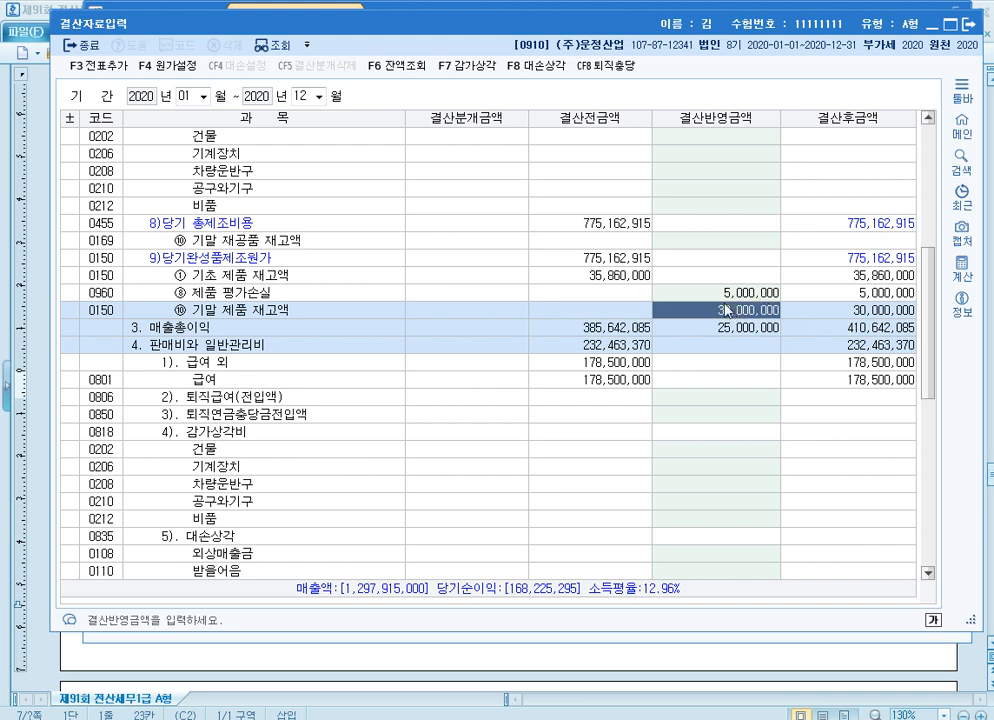
left_click(744, 295)
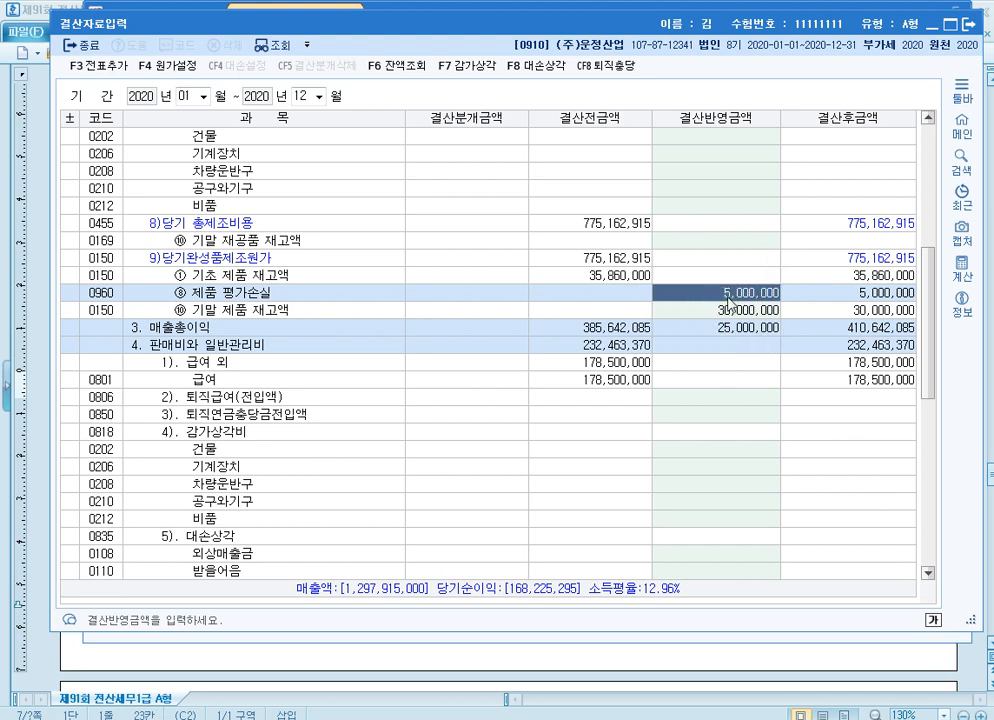
left_click(730, 299)
Enter 5,540,000 as the 결산반영금액 of 선납세금 under 법인세등
scroll(720, 371, "down", 2)
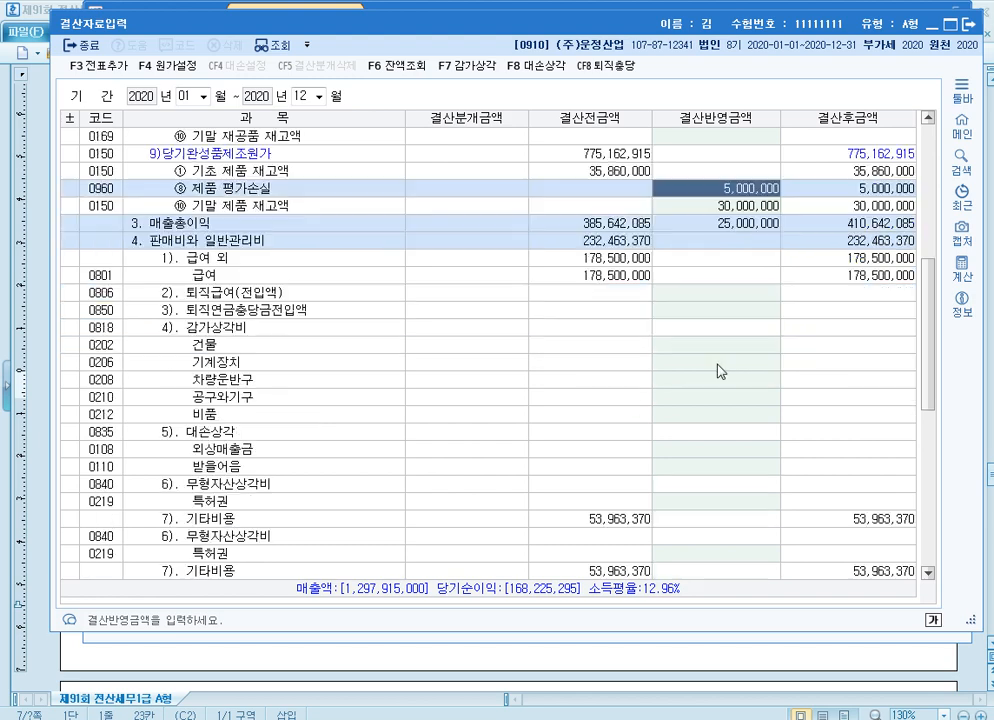
scroll(720, 371, "down", 8)
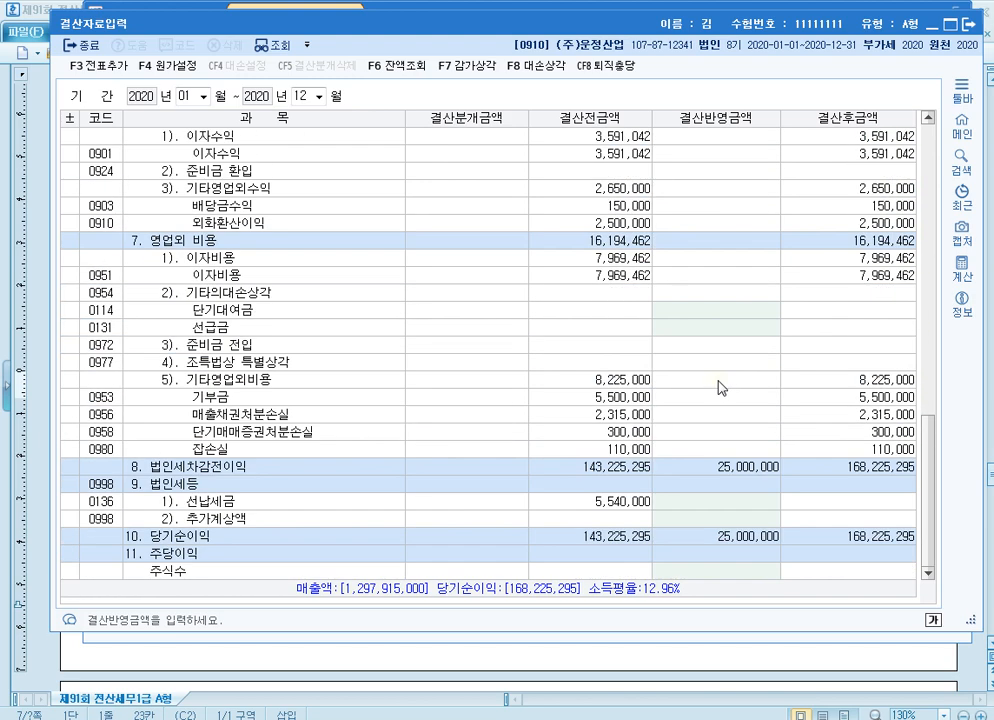
left_click(737, 507)
type("5540000")
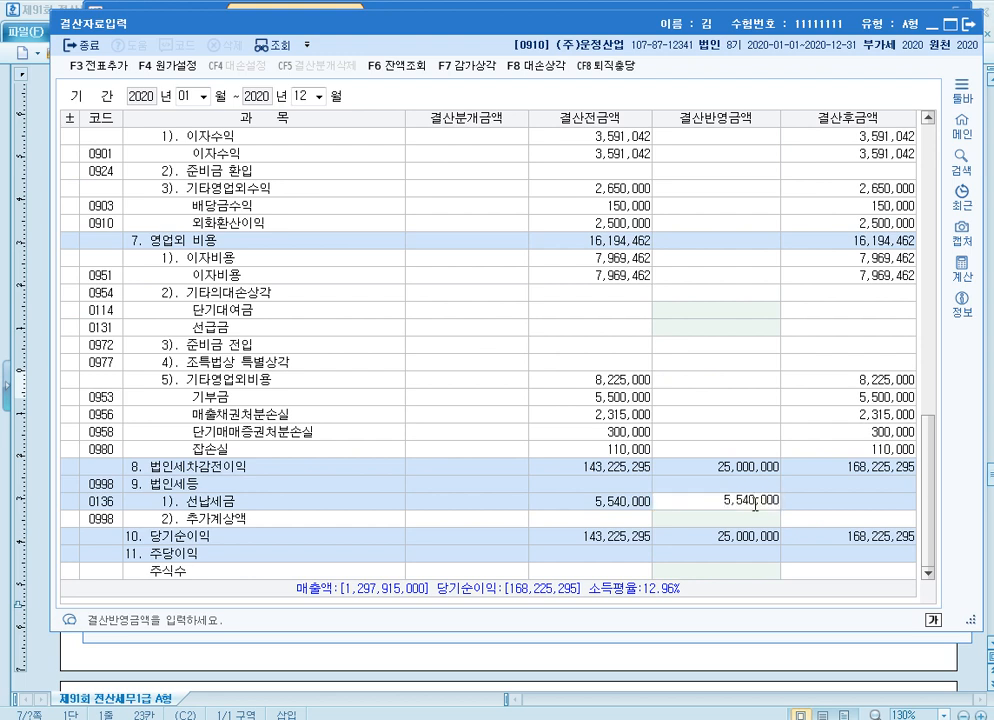
key("Return")
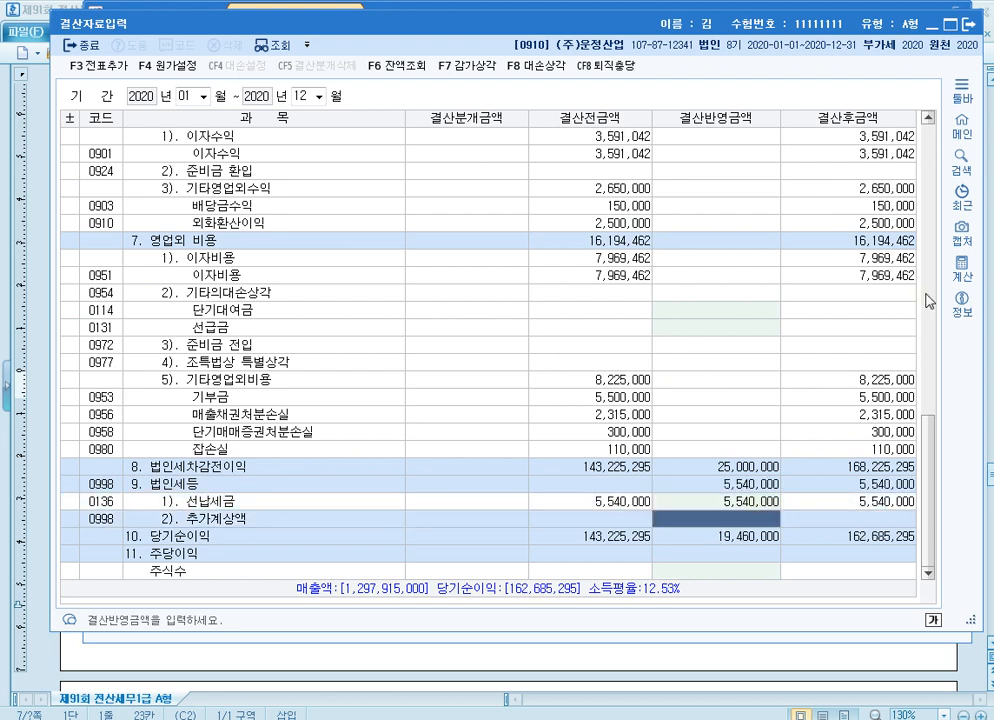
Calculate 11,000,000 minus 5,540,000 in the built-in calculator
left_click(962, 269)
type("11000000")
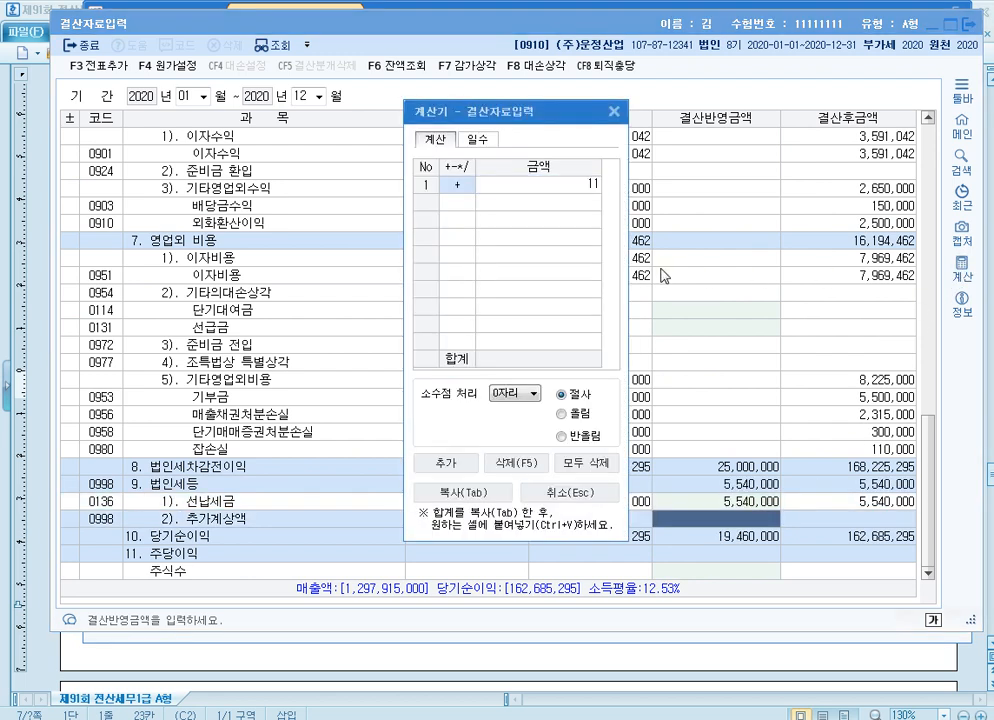
key("Return")
type("-55")
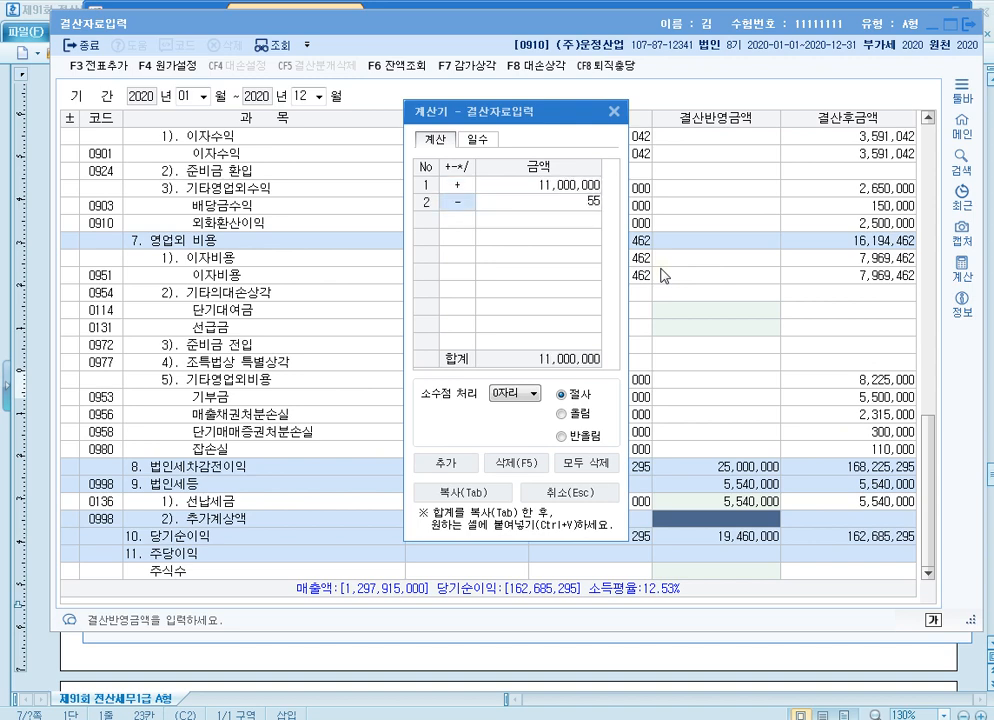
type("400000")
key("Return")
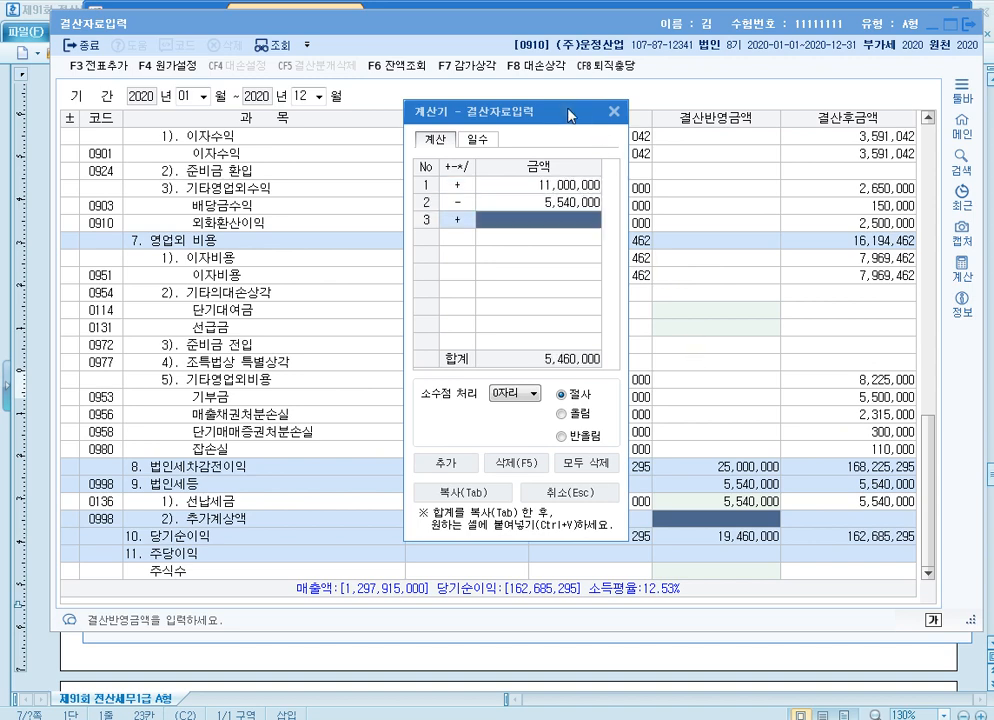
Paste the calculated 5,460,000 into the 결산반영금액 of 추가계상액 and close the calculator
left_click_drag(480, 111, 381, 76)
left_click(742, 522)
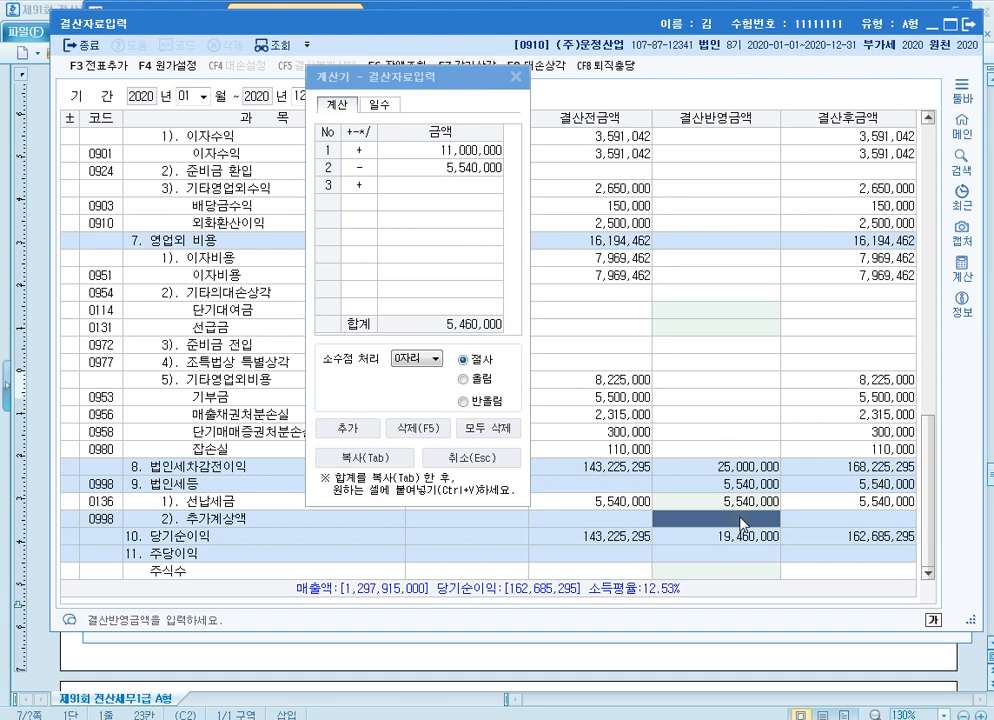
type("5,460,000")
key("Return")
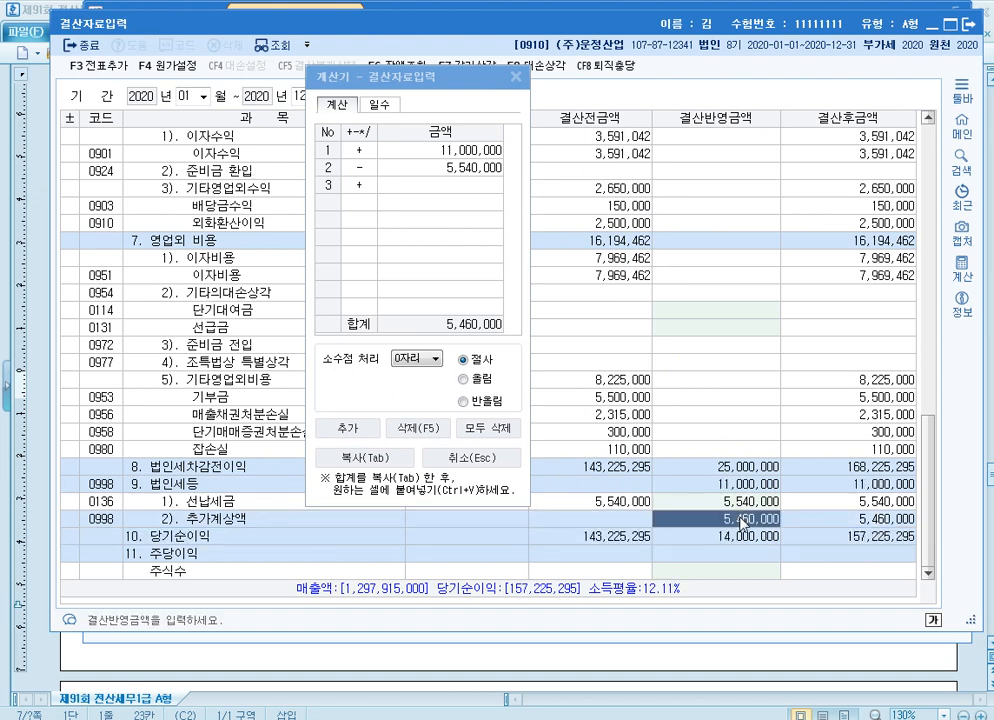
left_click(740, 485)
left_click(515, 77)
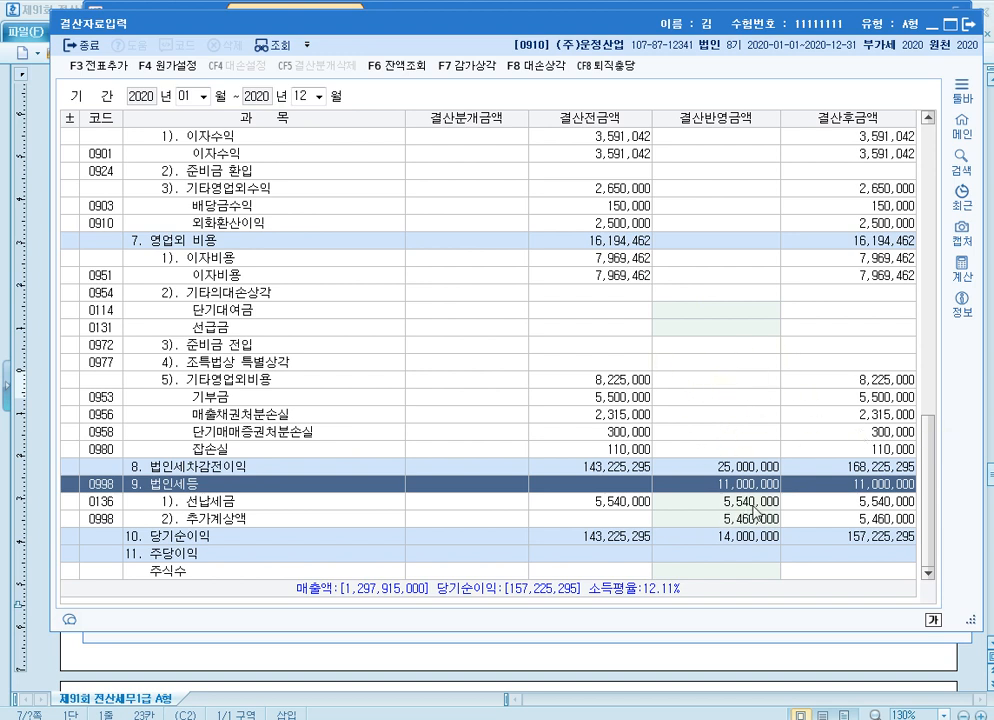
Check the 선납세금 amount and add the settlement entries to 일반전표
left_click(677, 503)
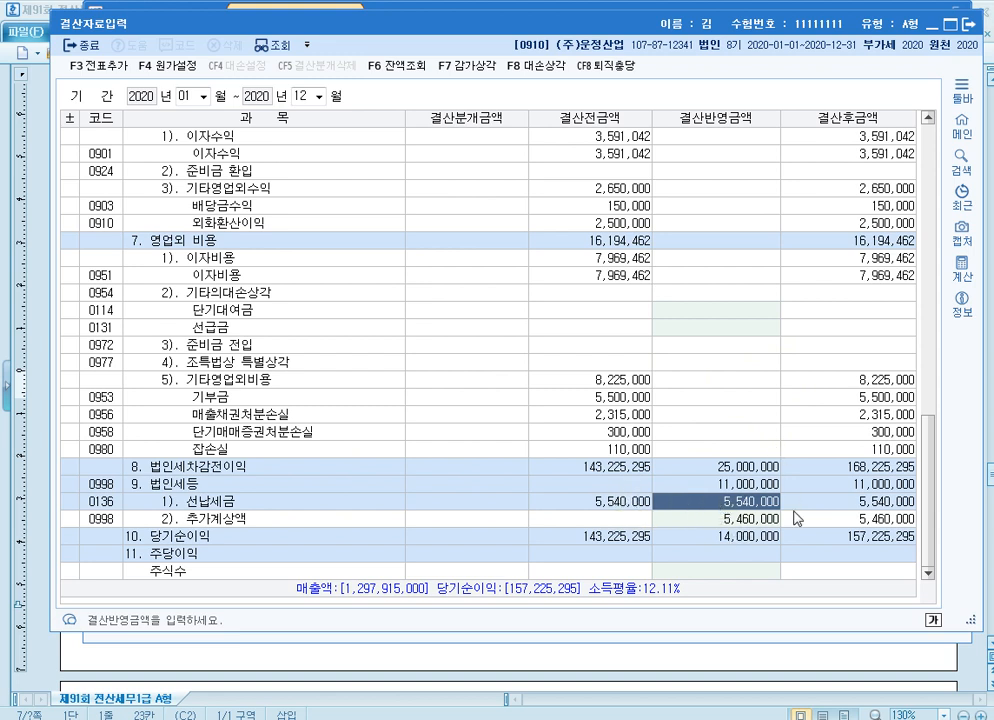
left_click_drag(962, 620, 953, 516)
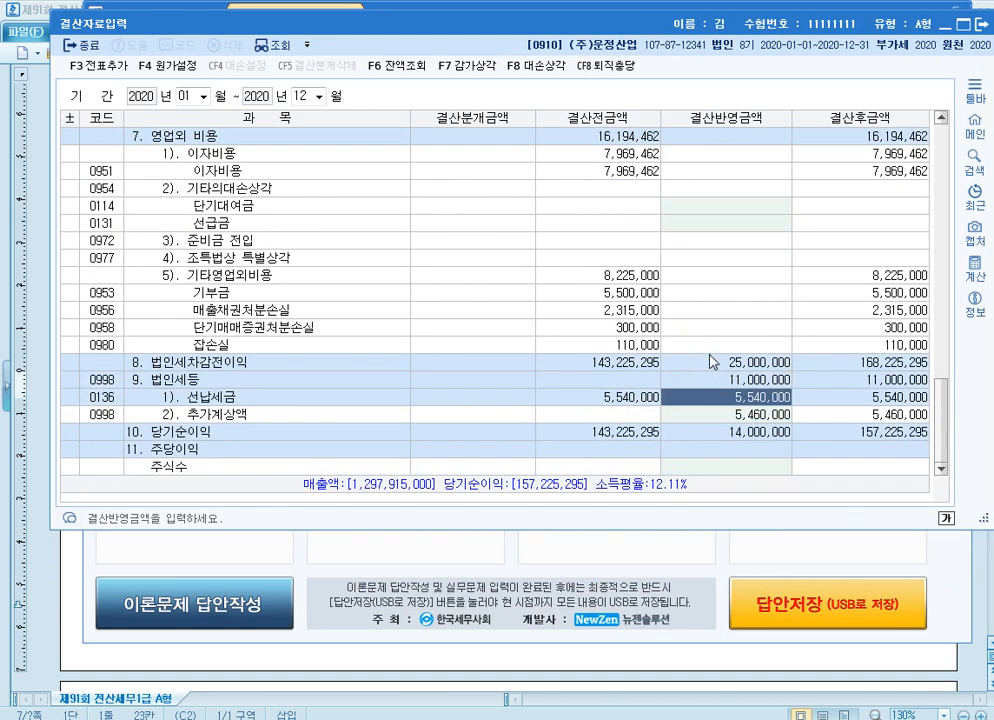
left_click(105, 66)
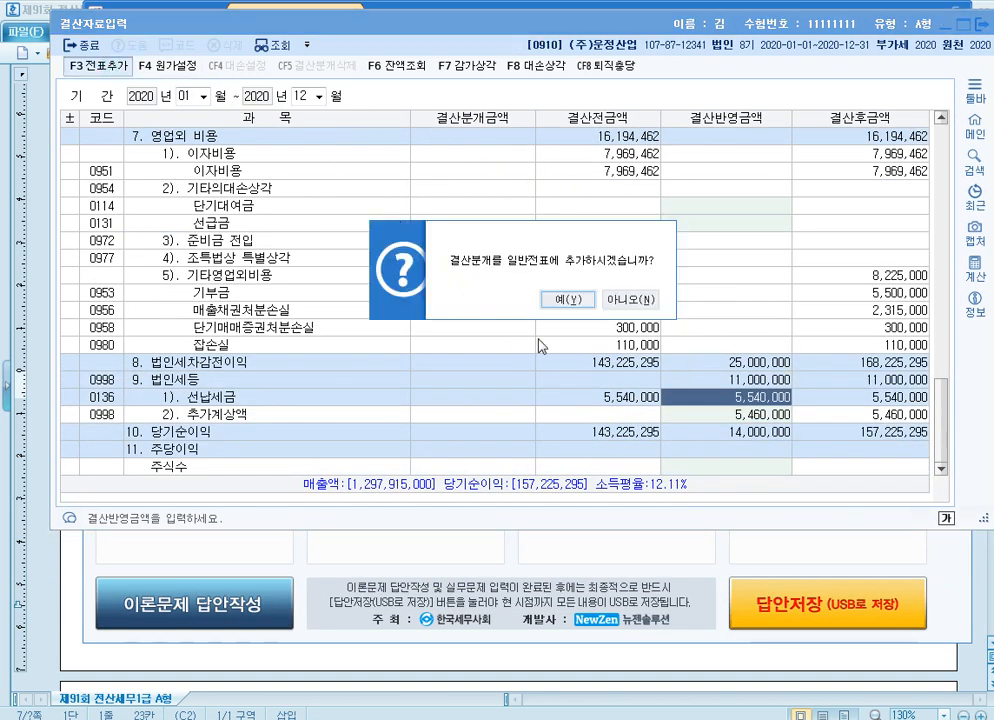
left_click(530, 302)
Review the 결산분개금액 down to the 법인세등 rows, close 결산자료입력, and return to the exam document
scroll(473, 328, "down", 12)
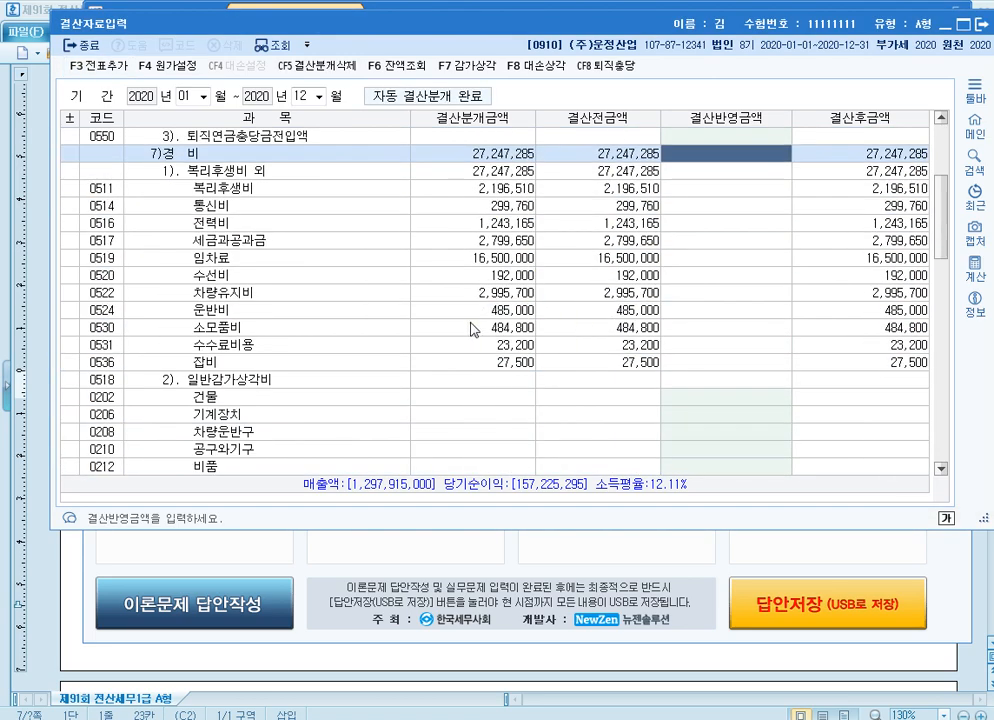
scroll(588, 282, "down", 5)
scroll(508, 343, "down", 7)
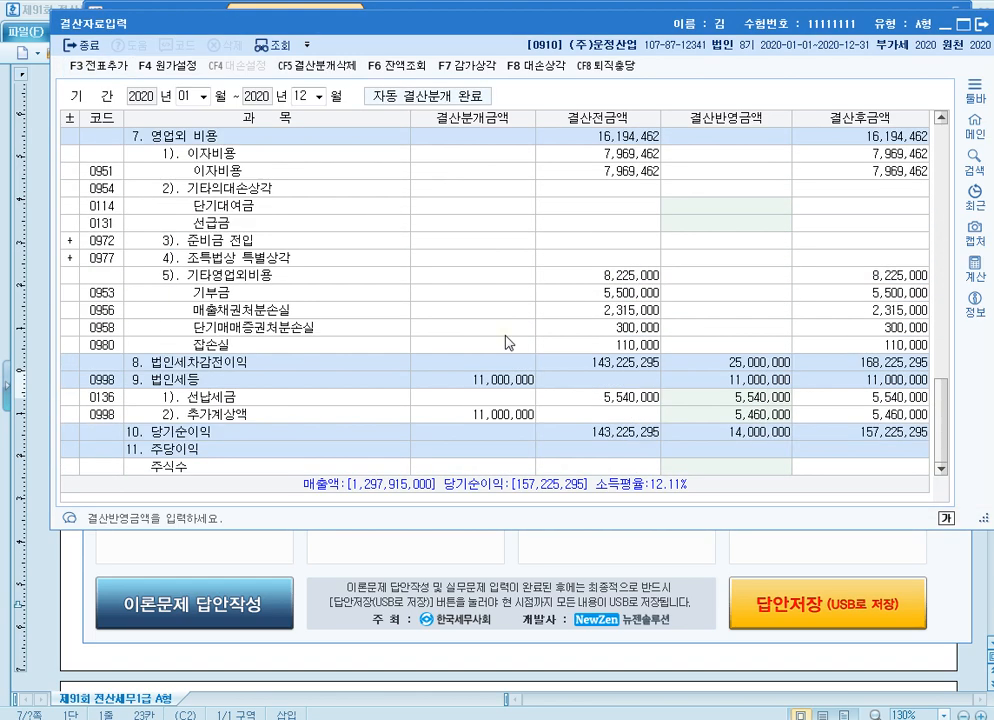
left_click(984, 32)
left_click(986, 242)
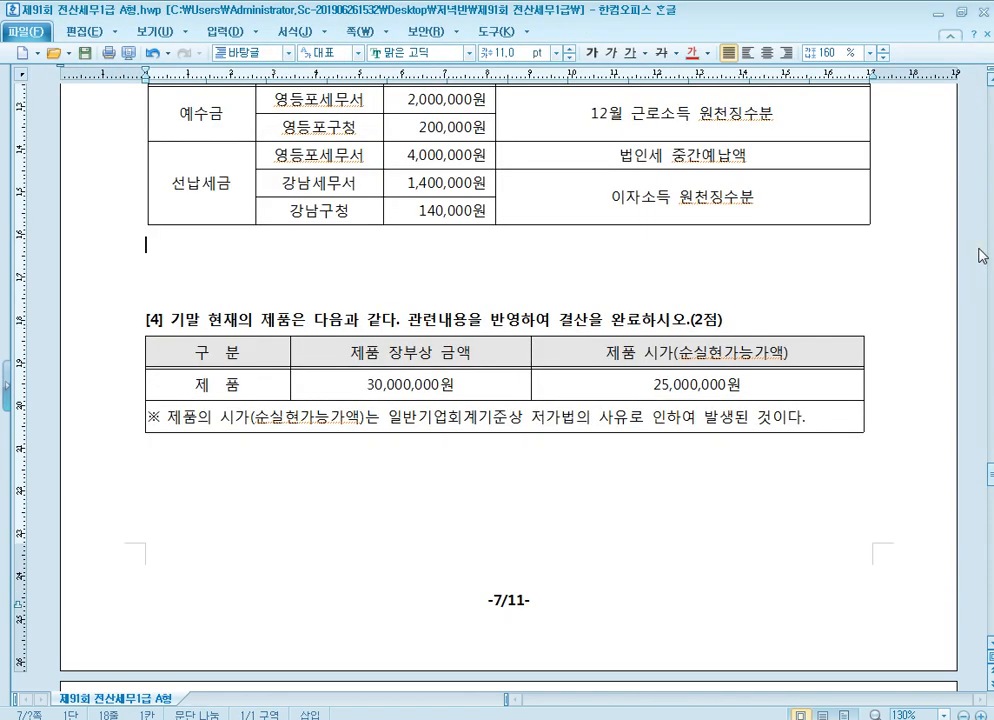
Read 문제4 question [1] on 사원등록, 3월 급여자료 and 원천징수이행상황신고서, including the 급여지급일
scroll(541, 479, "down", 10)
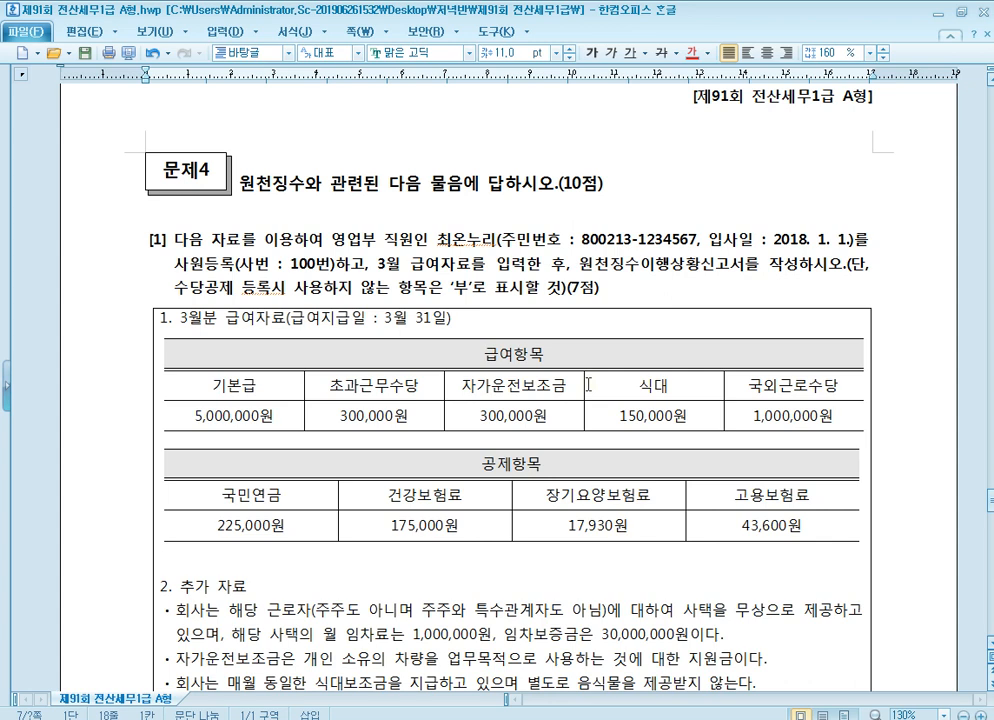
scroll(588, 384, "down", 1)
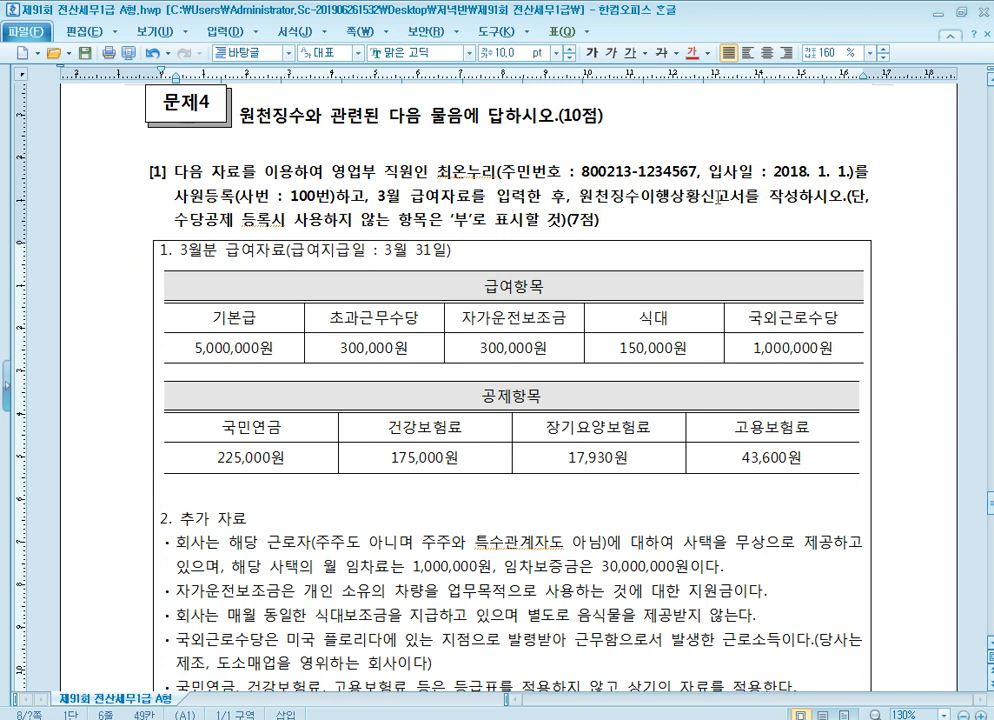
left_click(717, 201)
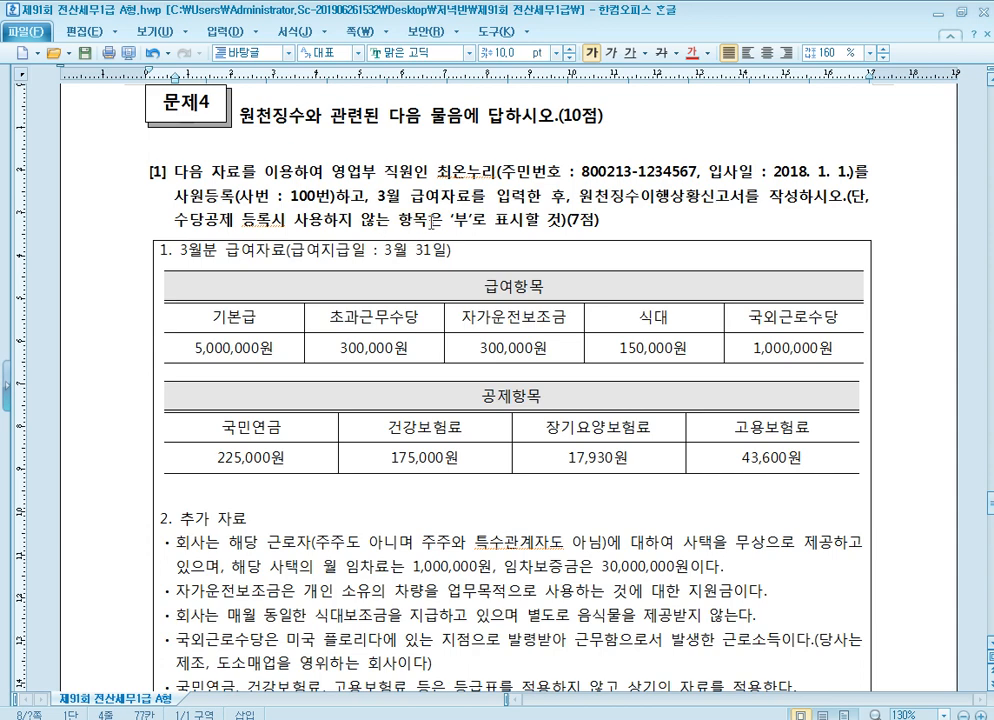
right_click(196, 264)
left_click(437, 250)
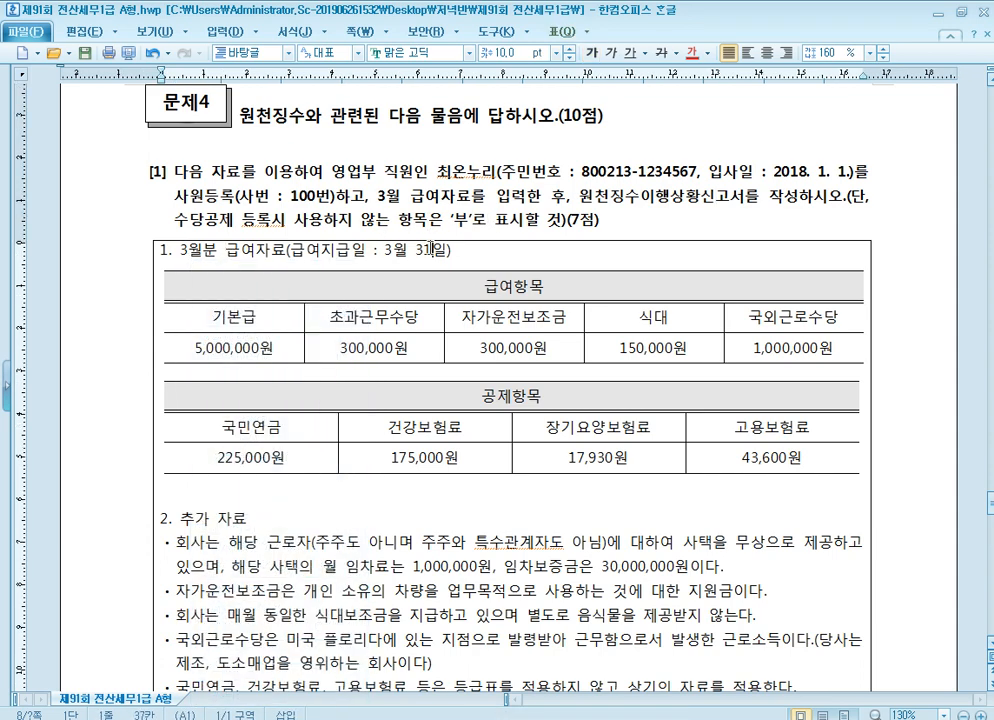
Read the 3월분 급여자료 of question [1], covering each 급여항목 amount and the 공제항목 table
scroll(437, 250, "down", 2)
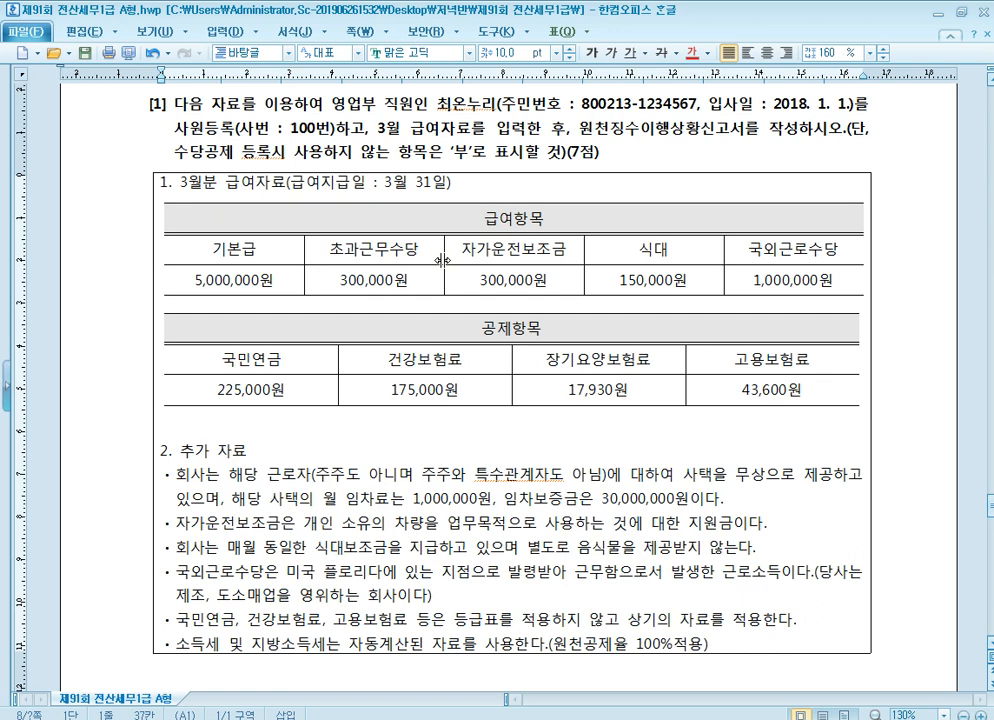
left_click(257, 281)
left_click(382, 283)
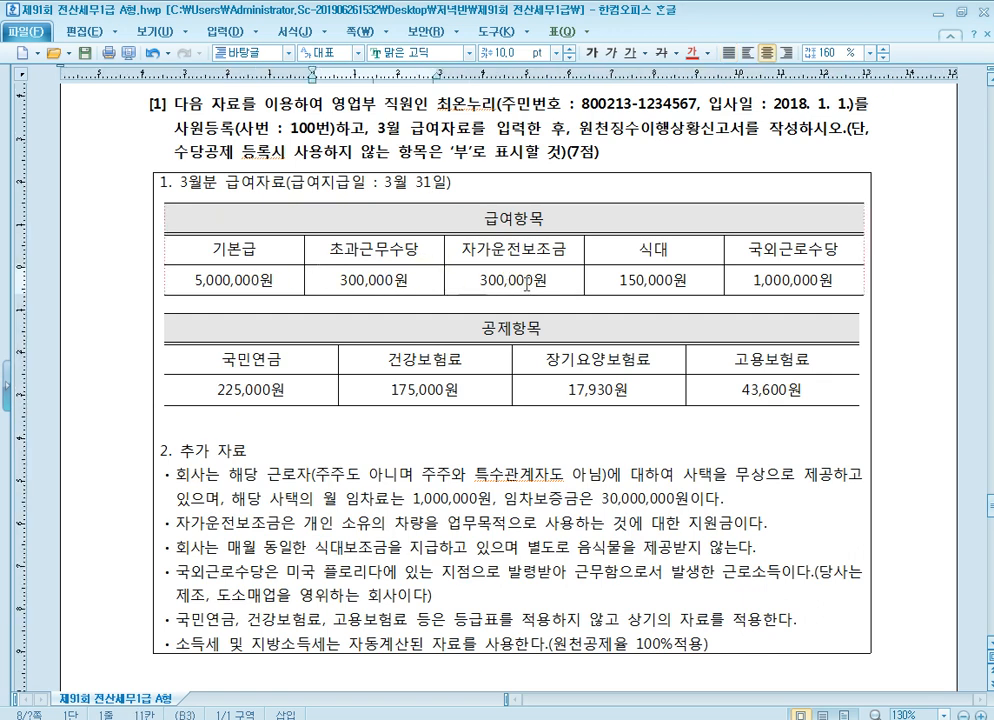
left_click(525, 285)
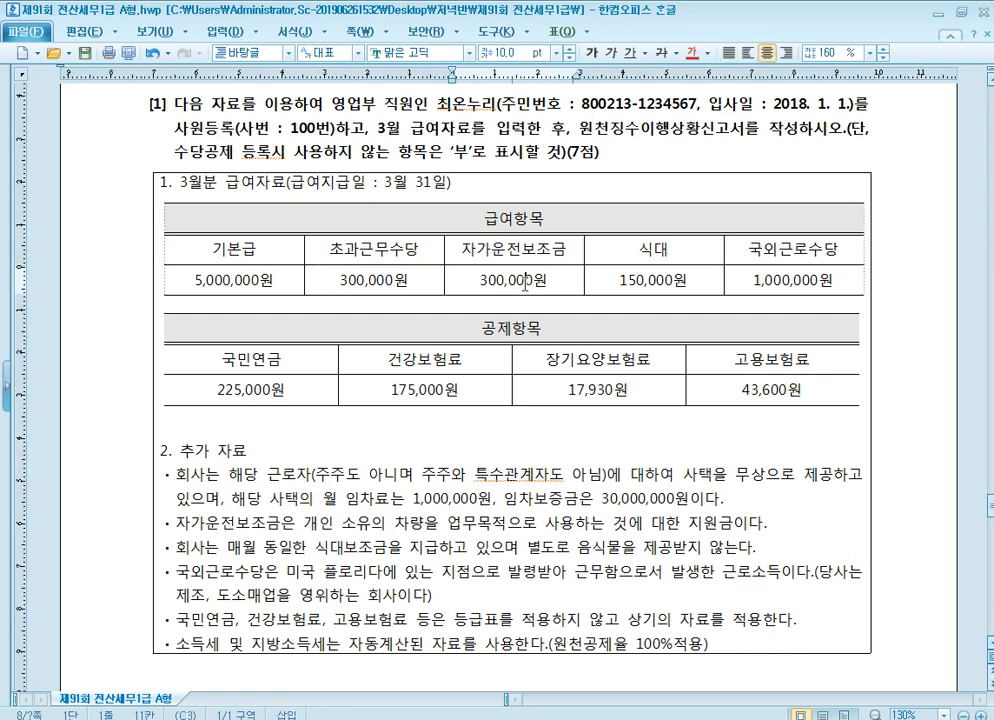
left_click(661, 281)
left_click(805, 281)
scroll(800, 260, "down", 2)
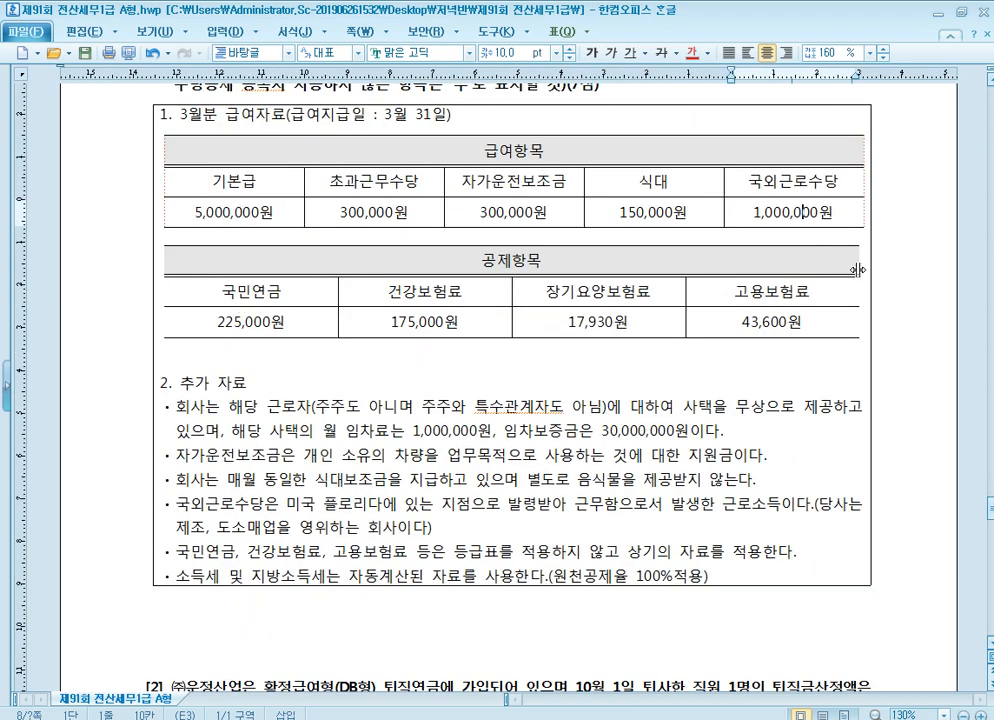
scroll(382, 345, "down", 1)
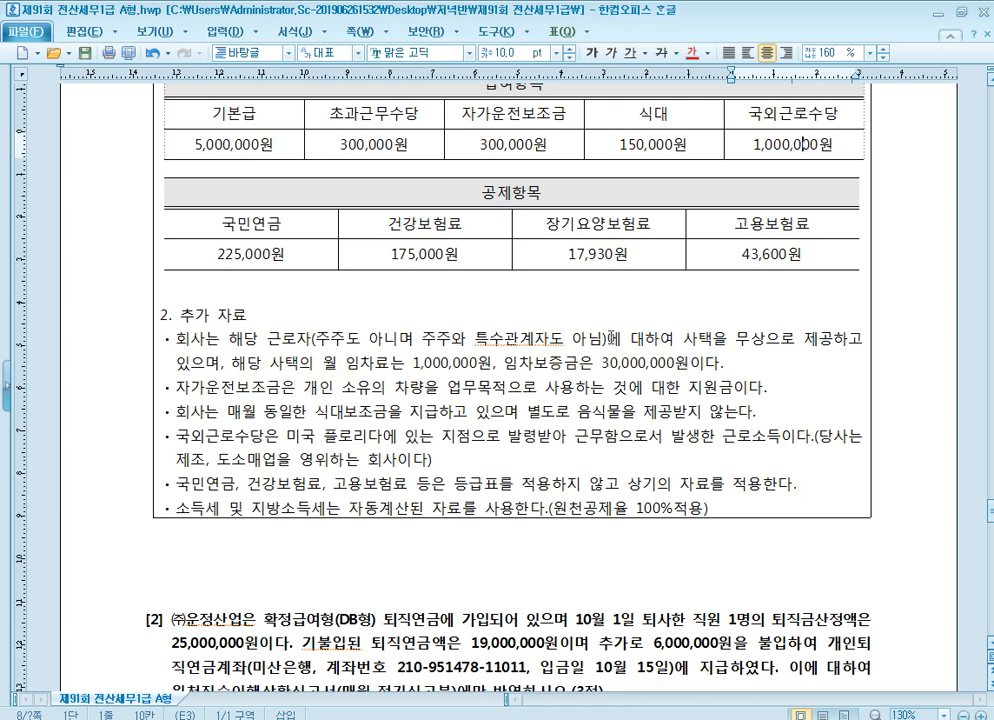
Read the 추가 자료 on 사택, 자가운전보조금, 식대, 국외근로수당, the insurance deductions and 원천공제율
left_click(347, 341)
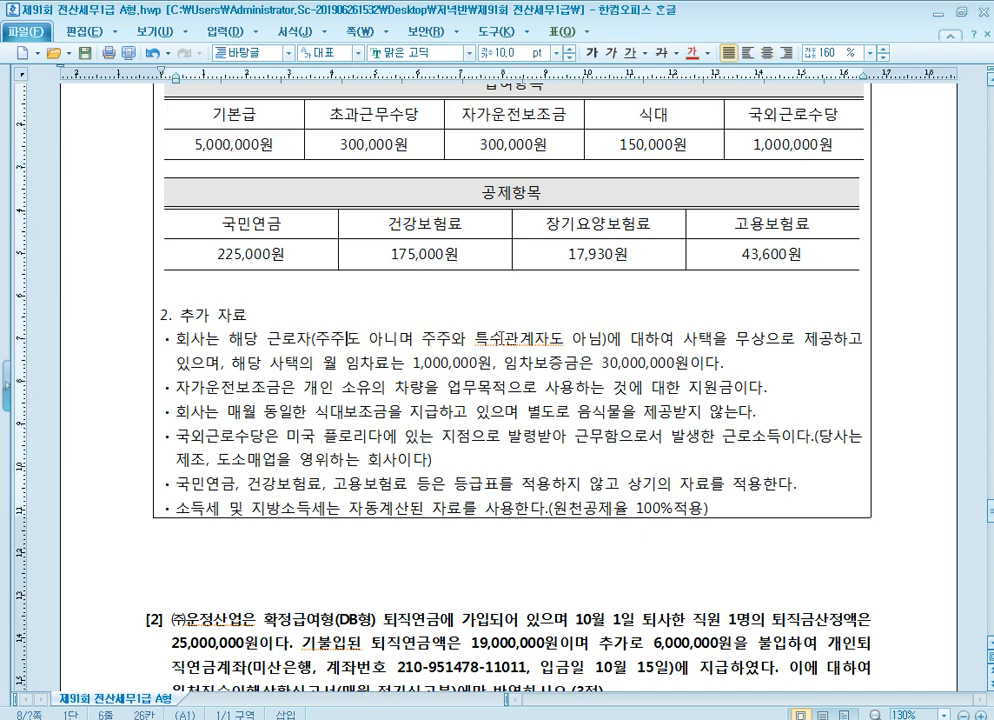
left_click(510, 337)
left_click(222, 388)
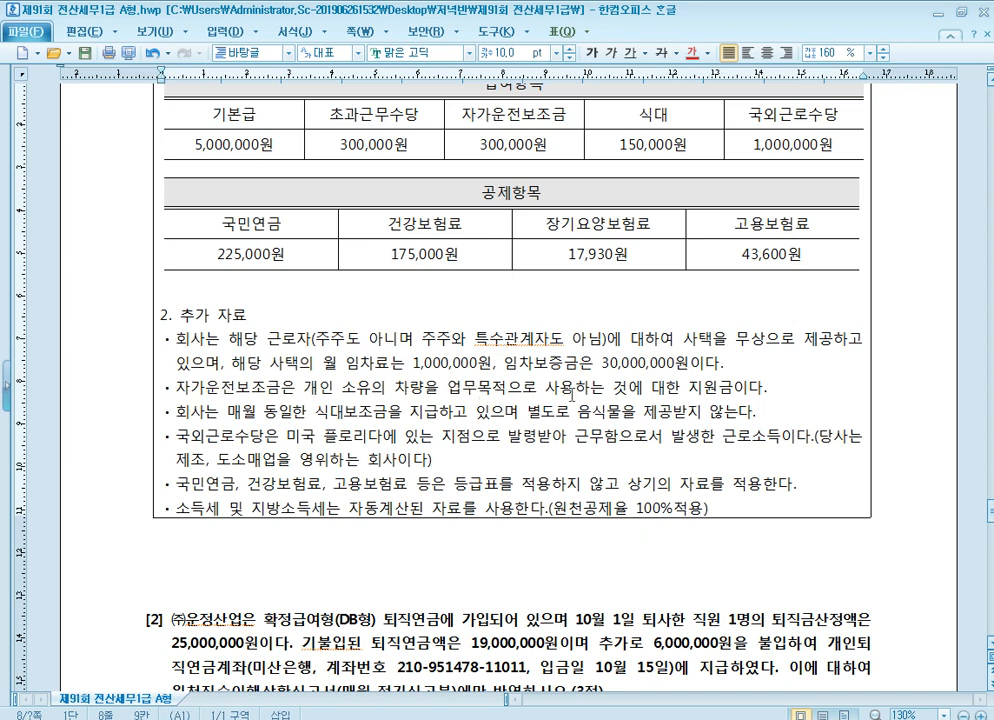
left_click(737, 388)
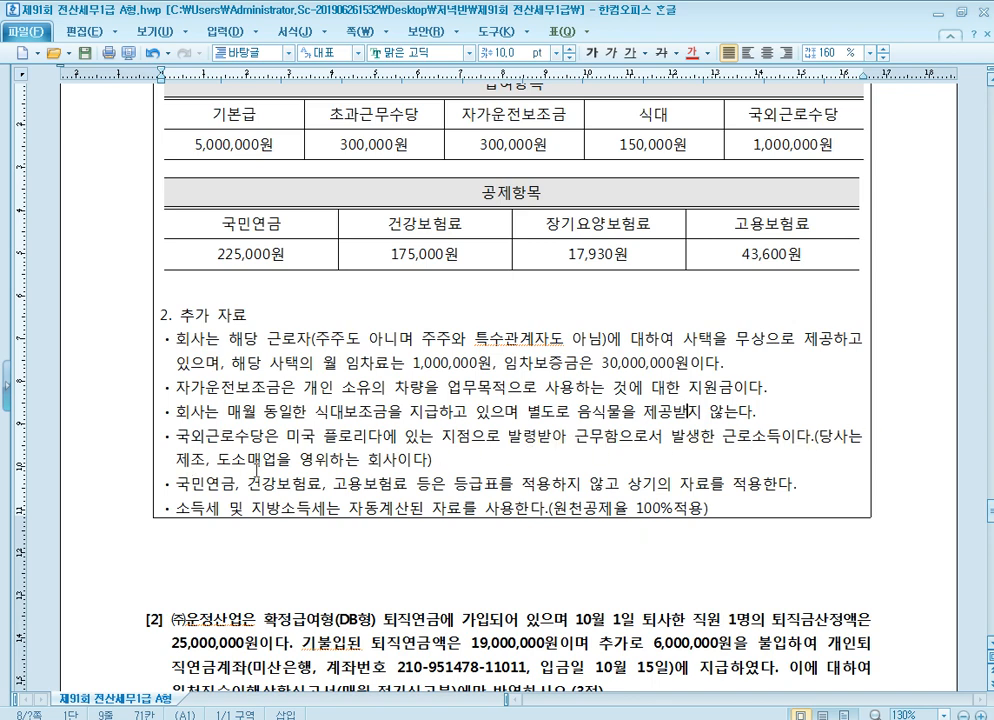
left_click(402, 459)
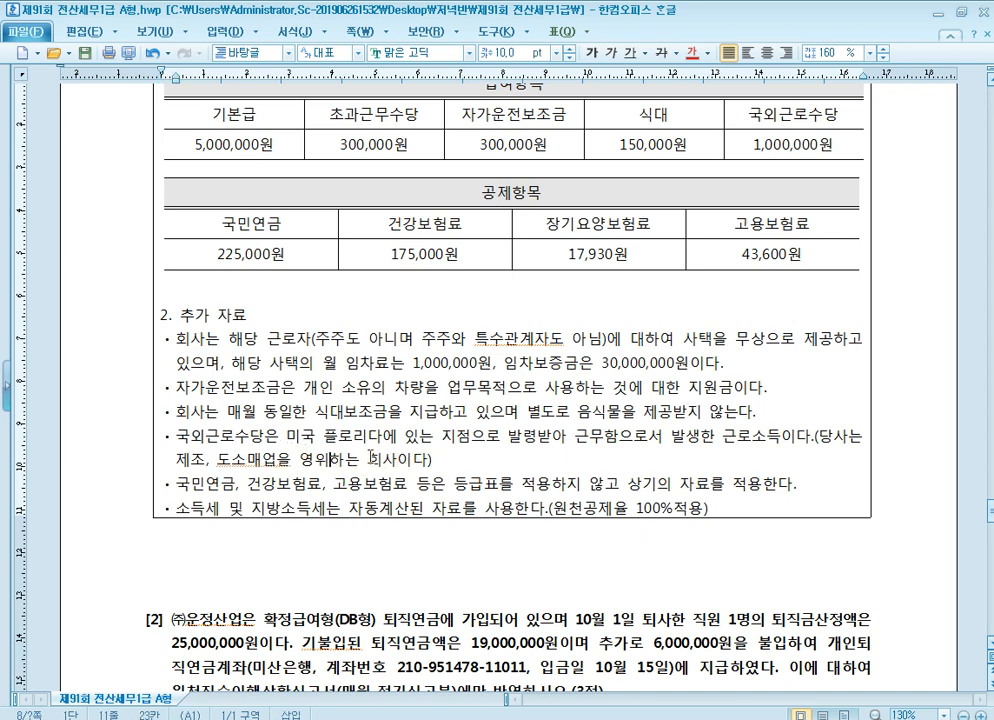
left_click(276, 462)
scroll(380, 456, "down", 2)
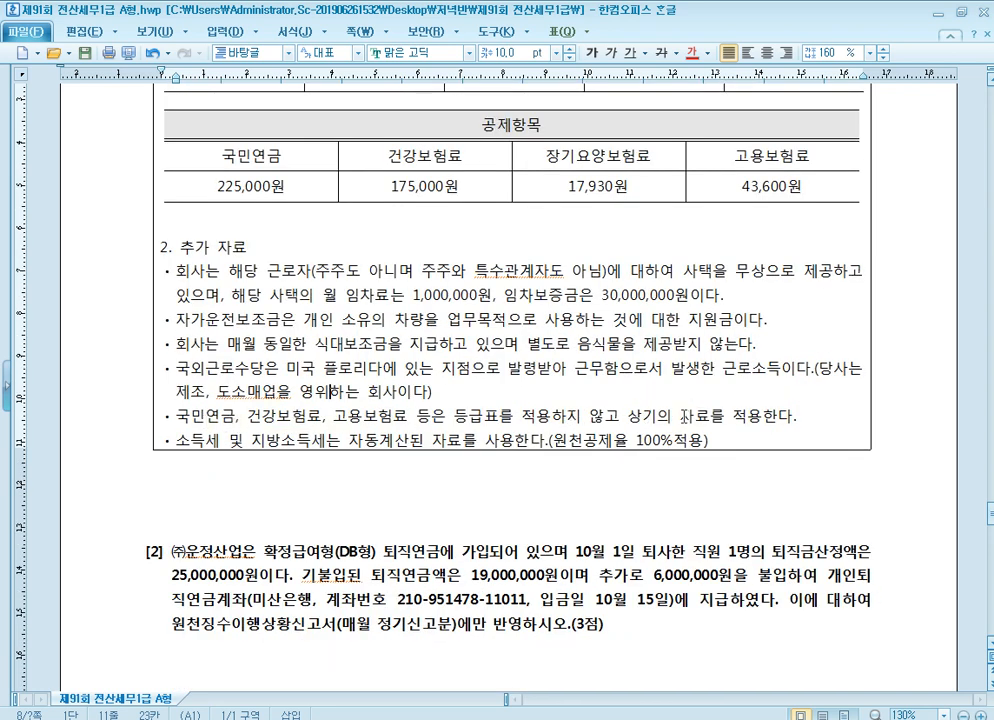
left_click(685, 416)
left_click(598, 440)
left_click(670, 442)
scroll(505, 342, "up", 3)
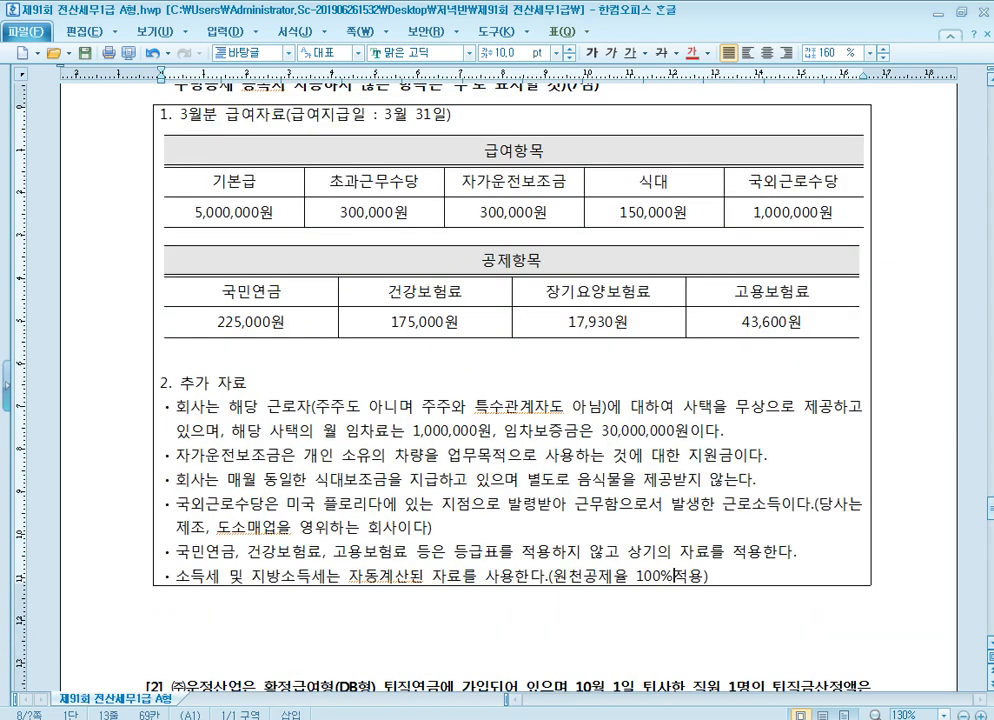
Switch to KcLep, open 사원등록 under 원천징수, and register employee 100 with the employee's name and resident registration number
key("alt+Tab")
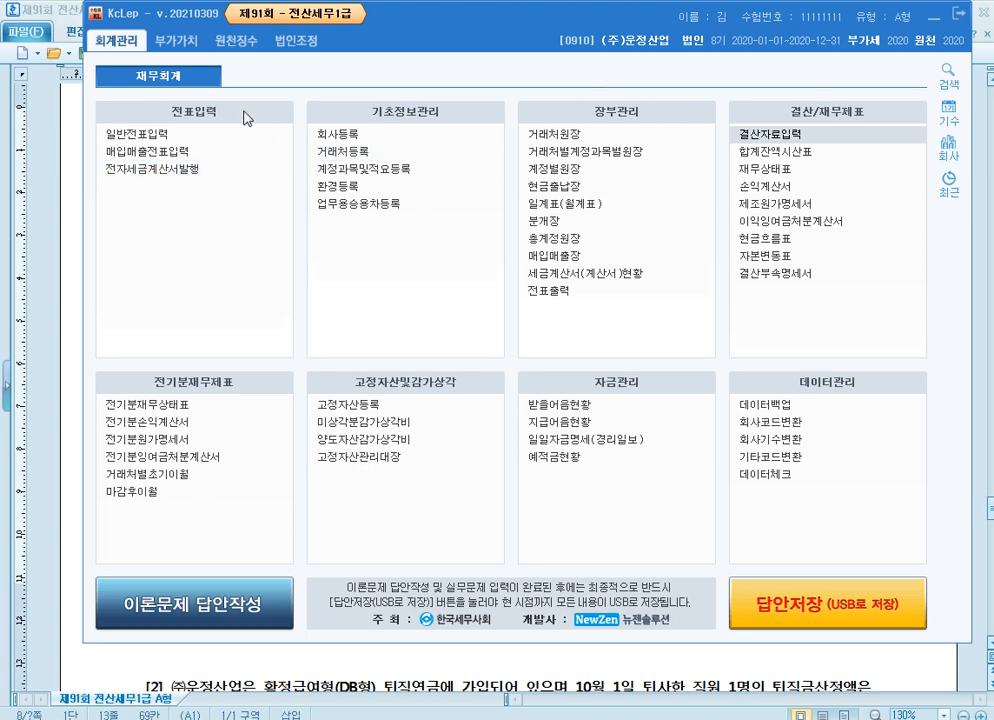
left_click(233, 40)
left_click(163, 141)
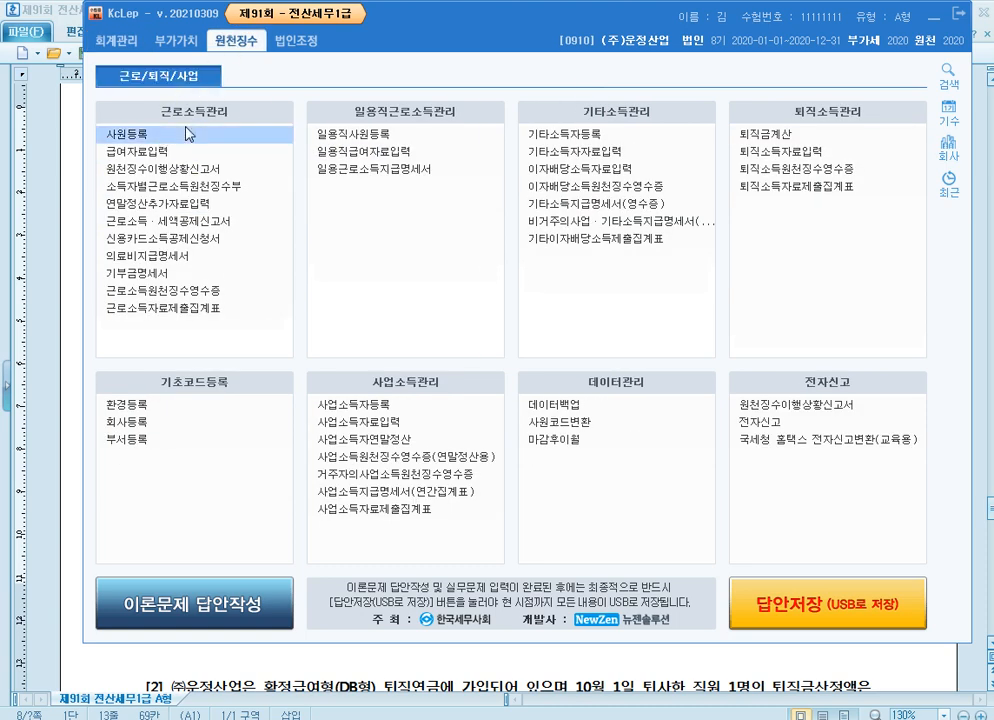
type("100")
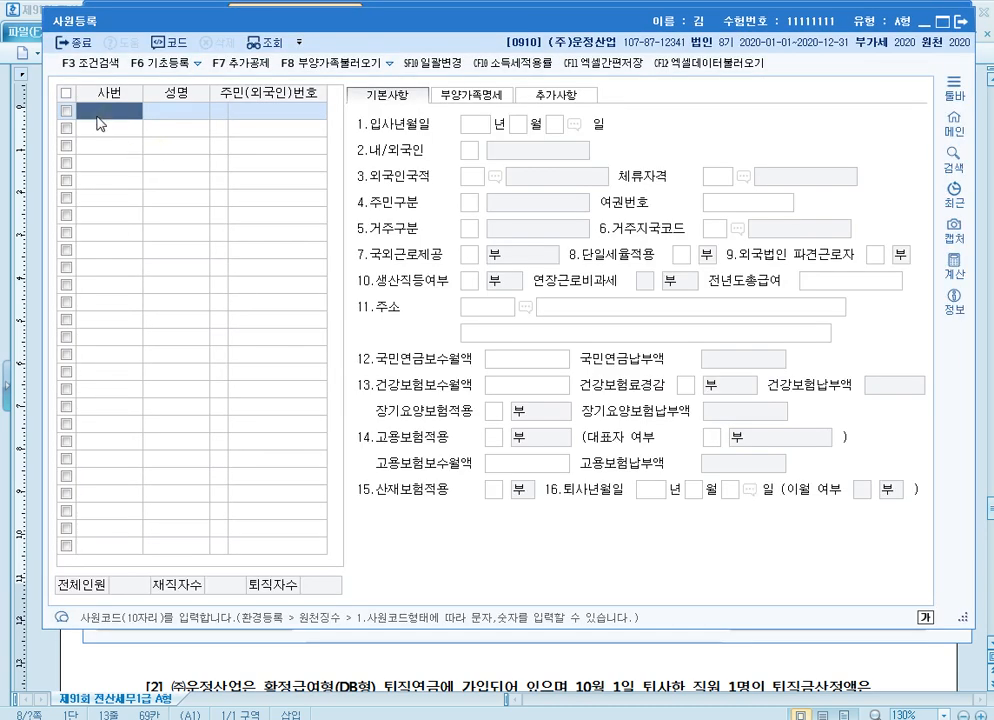
key("Return")
type("최온누리")
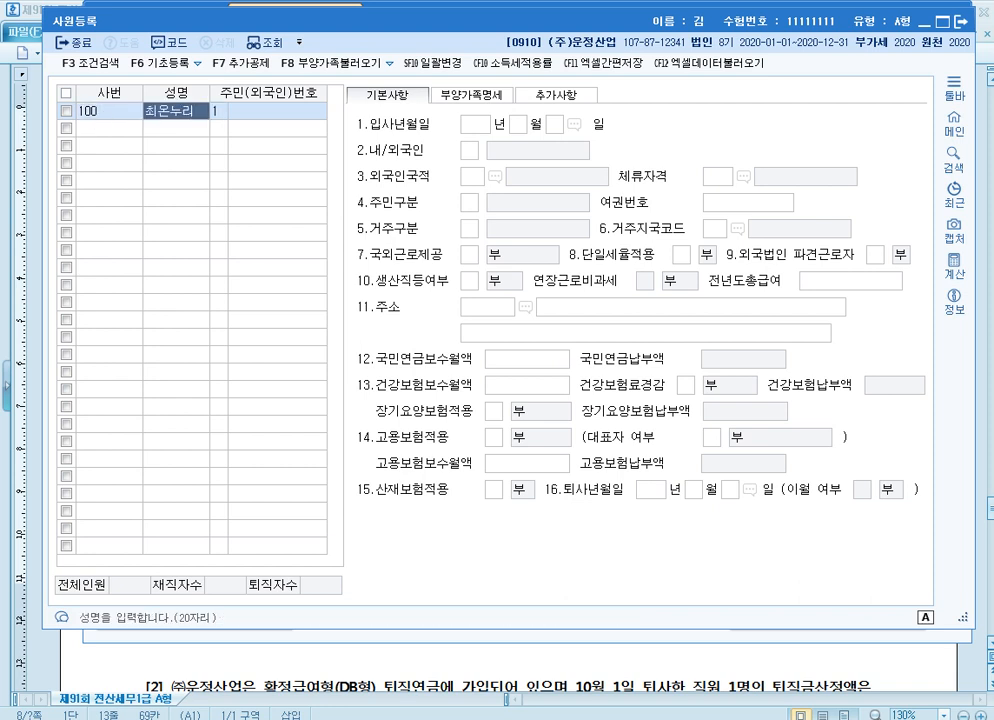
key("Return")
key("Return")
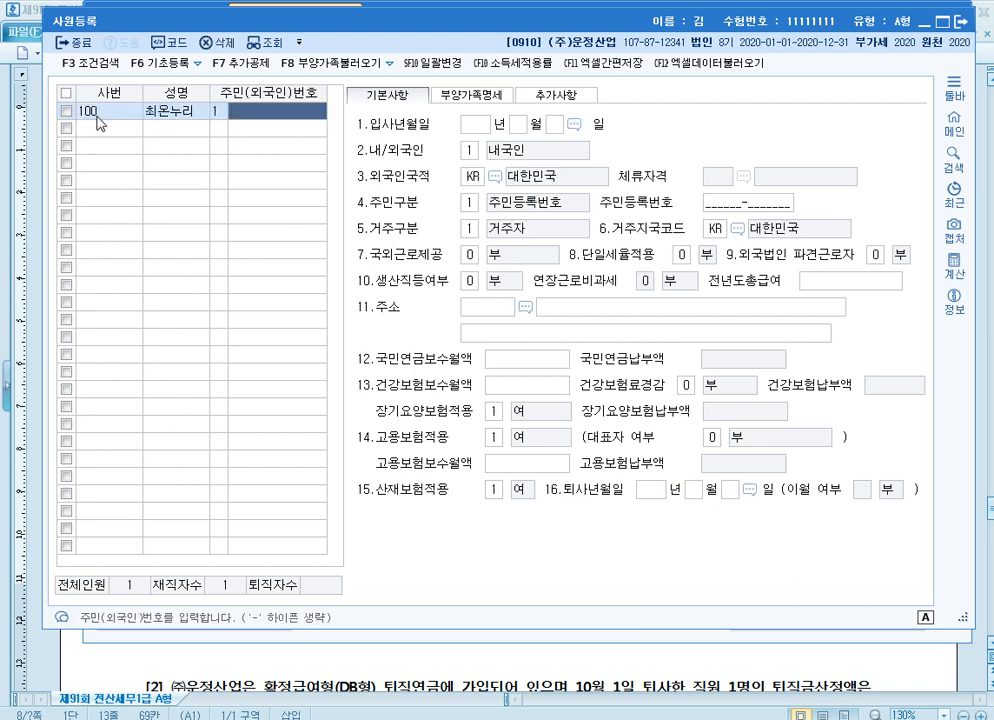
type("800213-")
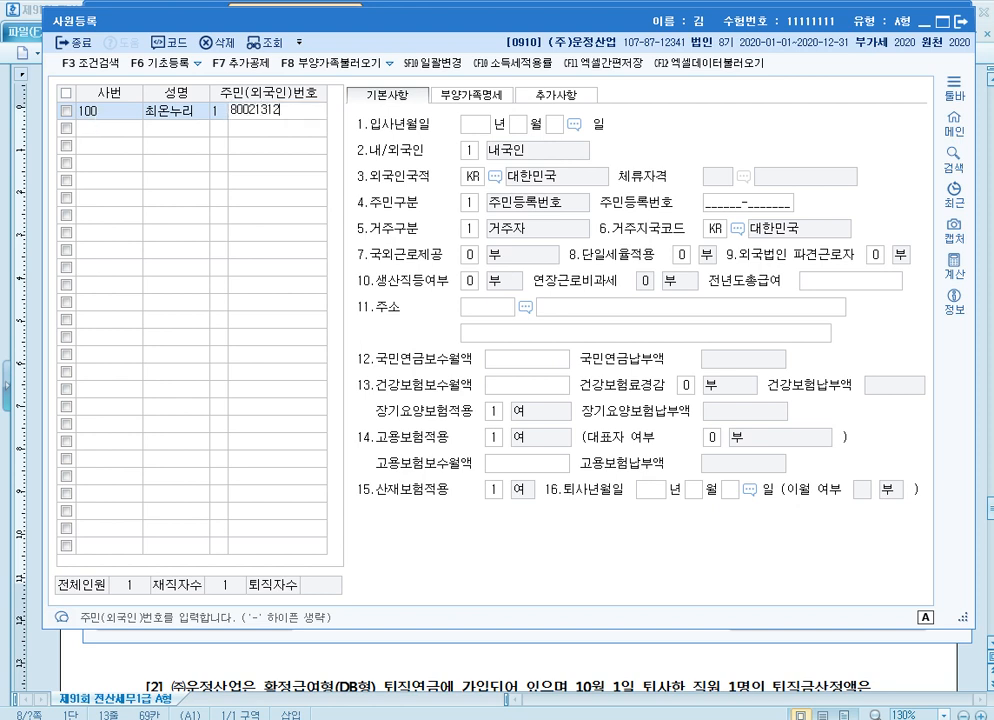
type("1234567")
key("Return")
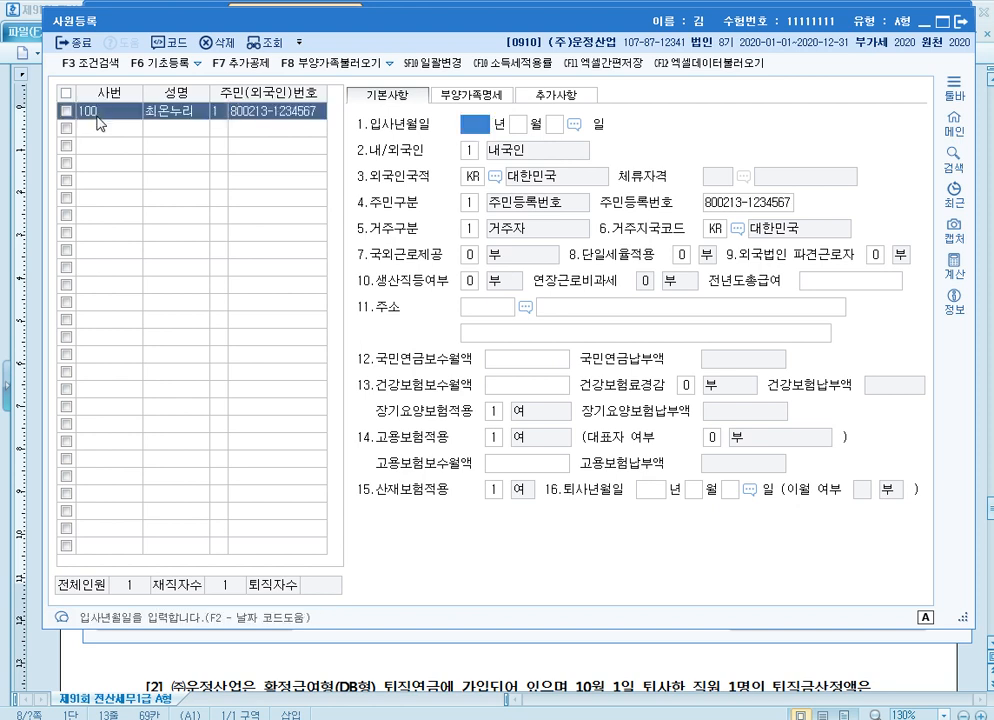
Set the employee's 입사년월일 to 2018년 1월 1일
type("2018")
key("Return")
type("1")
key("Return")
type("1")
key("Return")
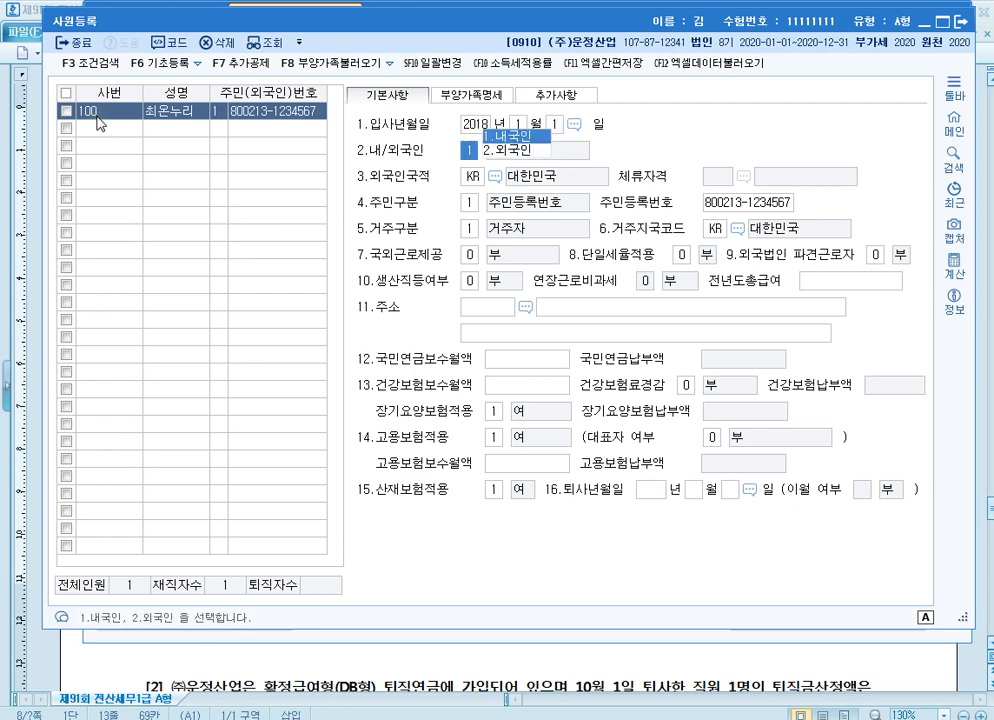
Set the employee's 국외근로제공 to 1 (월 100만원) and accept the default basic settings up to 주소
key("Return")
key("Return")
key("Return")
key("Return")
key("Return")
key("Return")
key("Return")
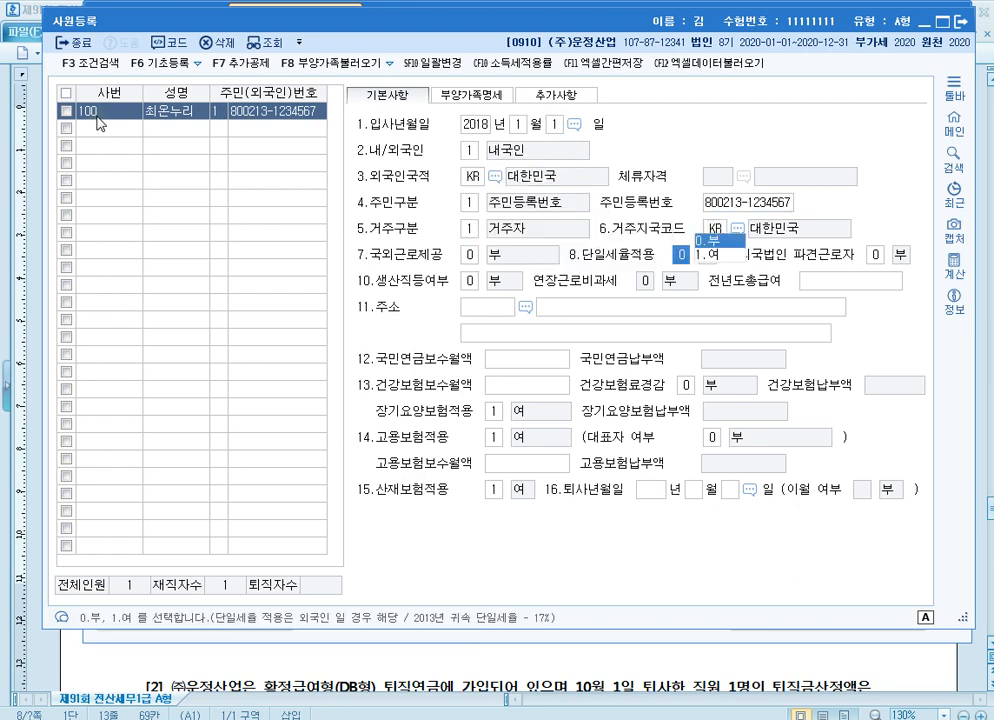
key("shift+Tab")
type("1")
key("Return")
key("Return")
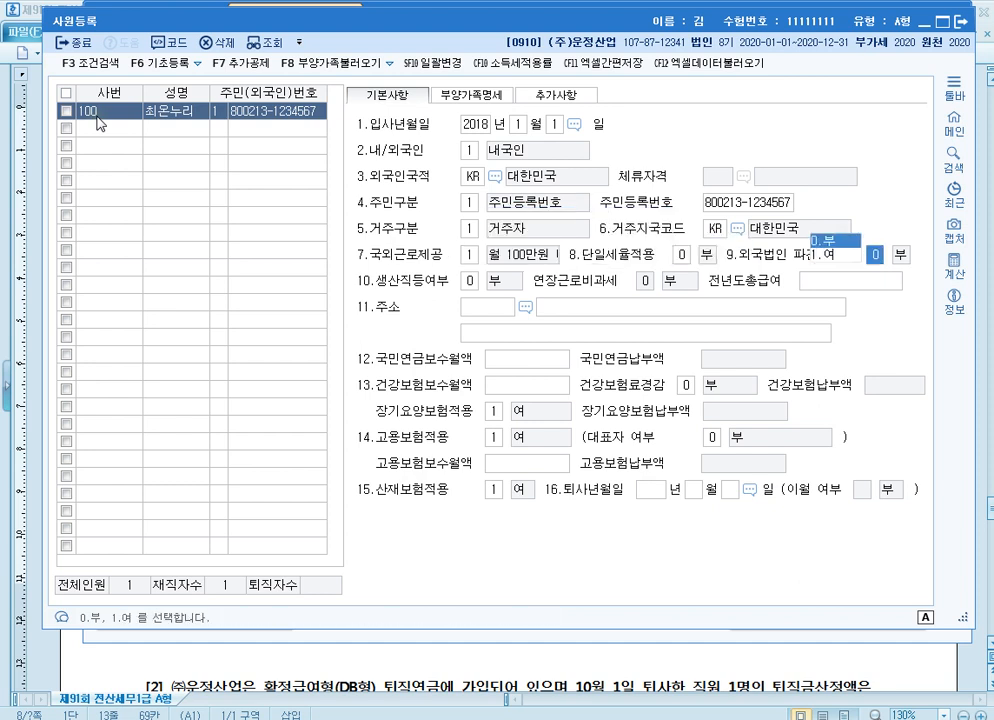
key("Return")
key("Return")
key("Return")
key("Return")
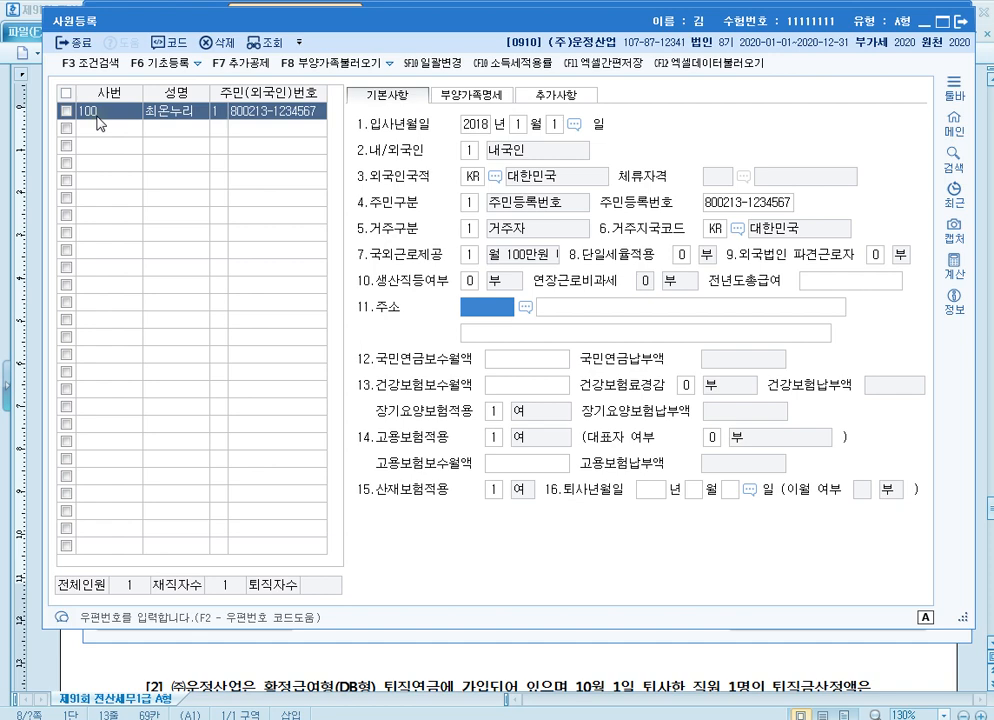
Check the employee's 소득세 적용률 setting and close 사원등록
left_click(567, 100)
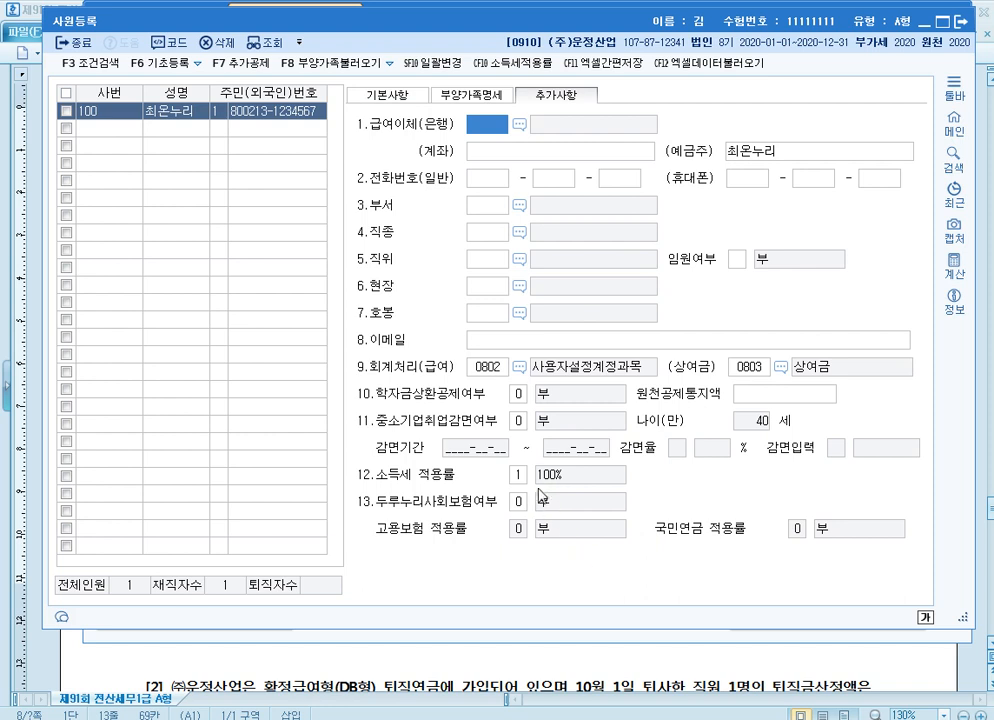
left_click(517, 474)
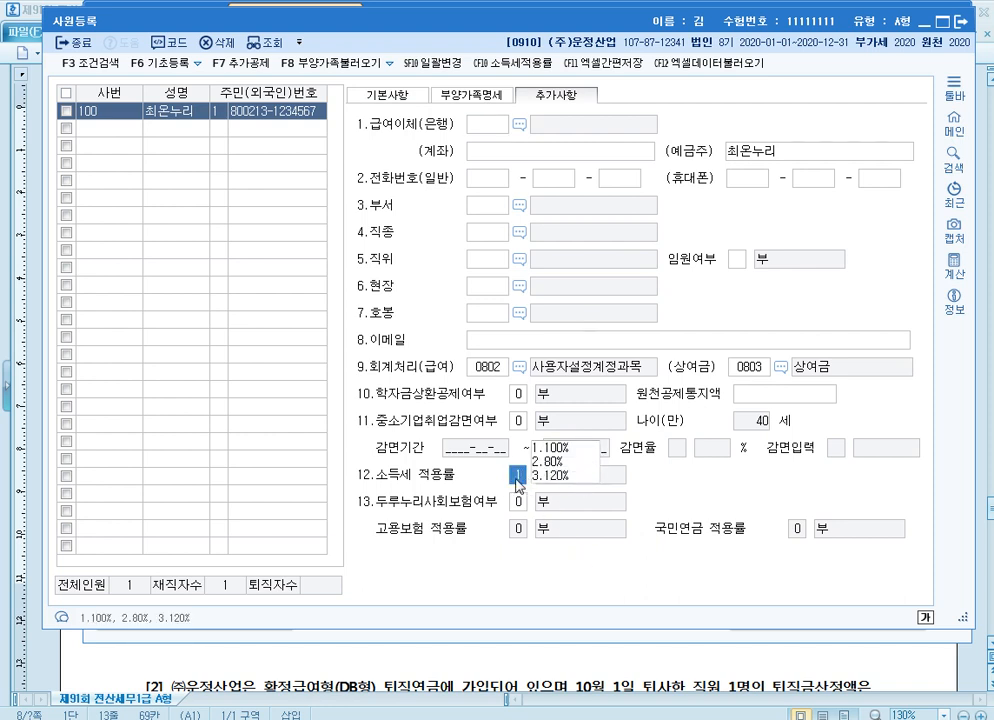
left_click(962, 22)
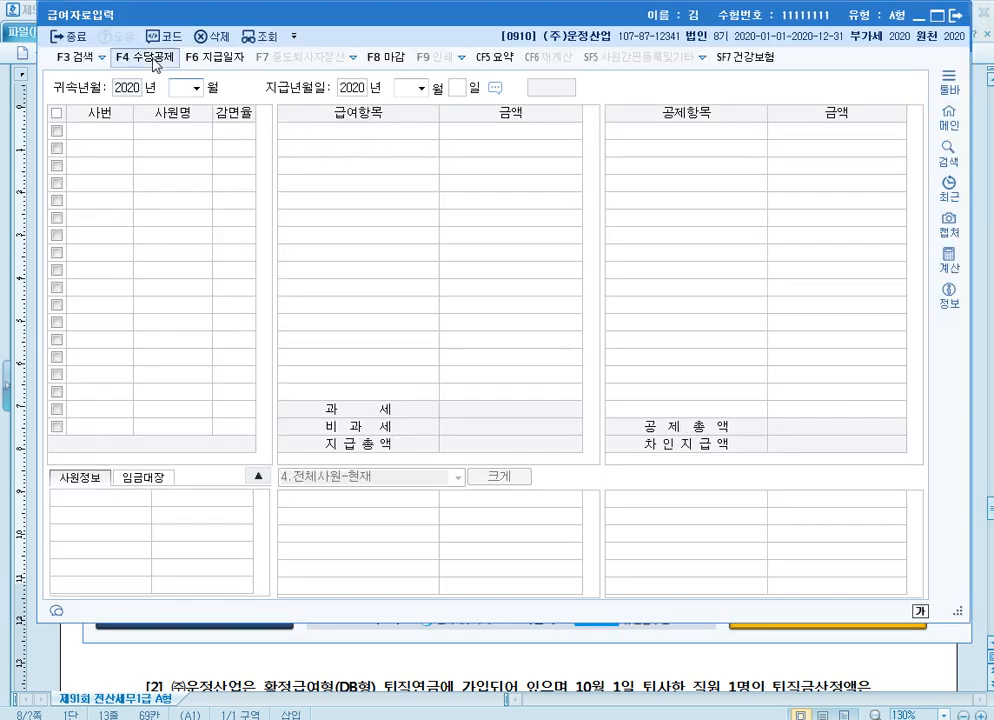
Open 수당공제등록 in 급여자료입력 and review the preset 수당 items
left_click(152, 62)
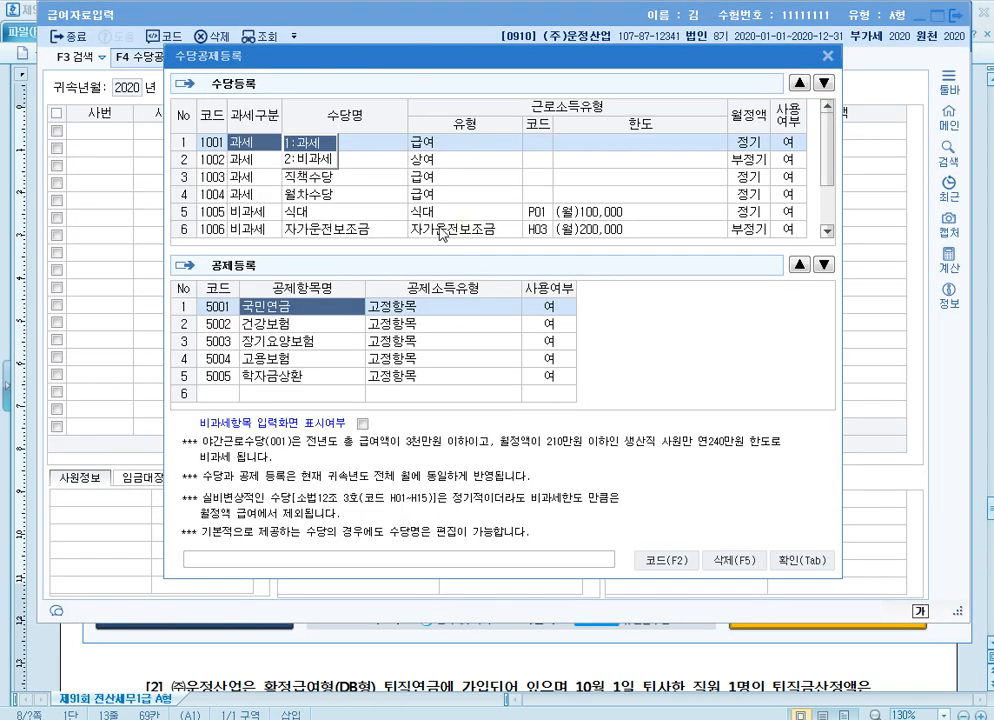
left_click(338, 213)
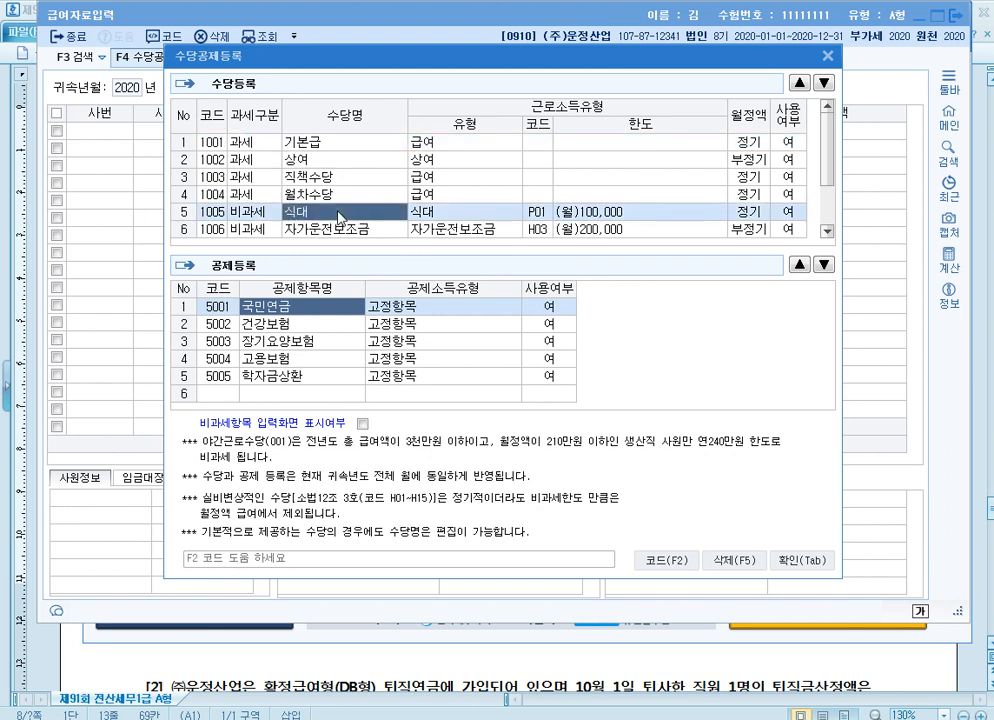
left_click(274, 139)
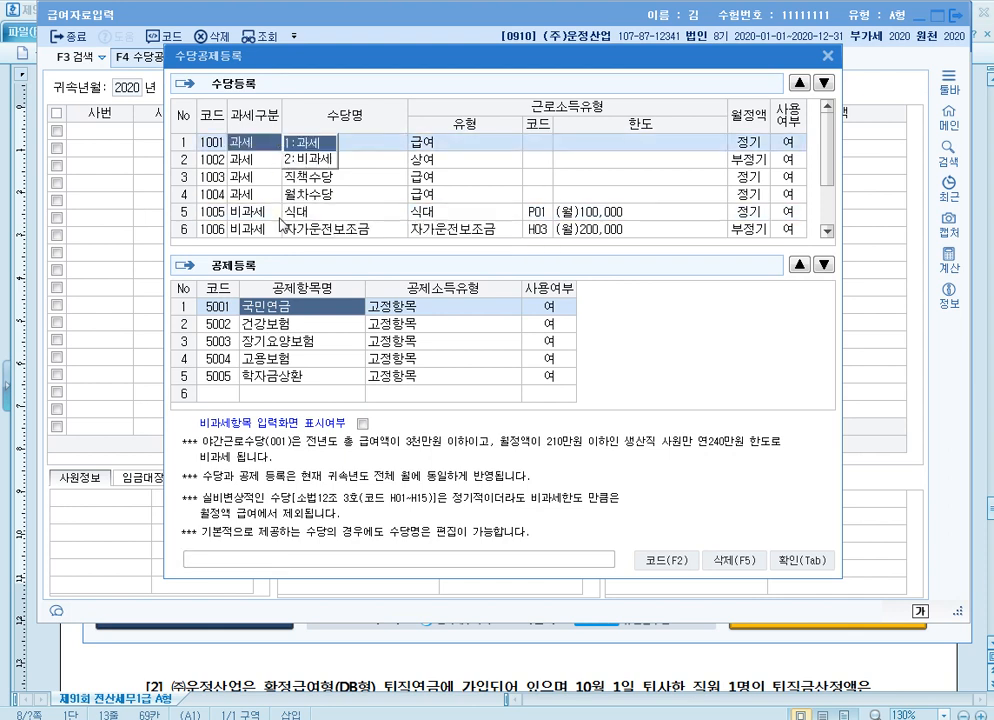
Add a 과세 allowance named 초과근무수당 with the type 급여 in the empty 수당등록 row
scroll(288, 253, "down", 1)
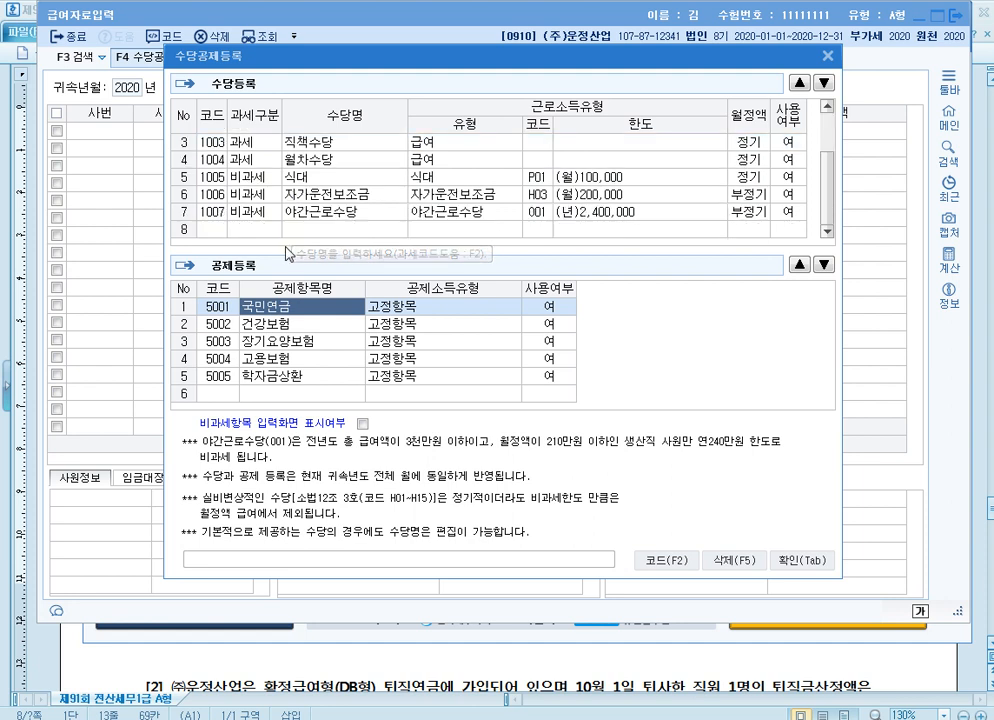
left_click(275, 234)
key("1")
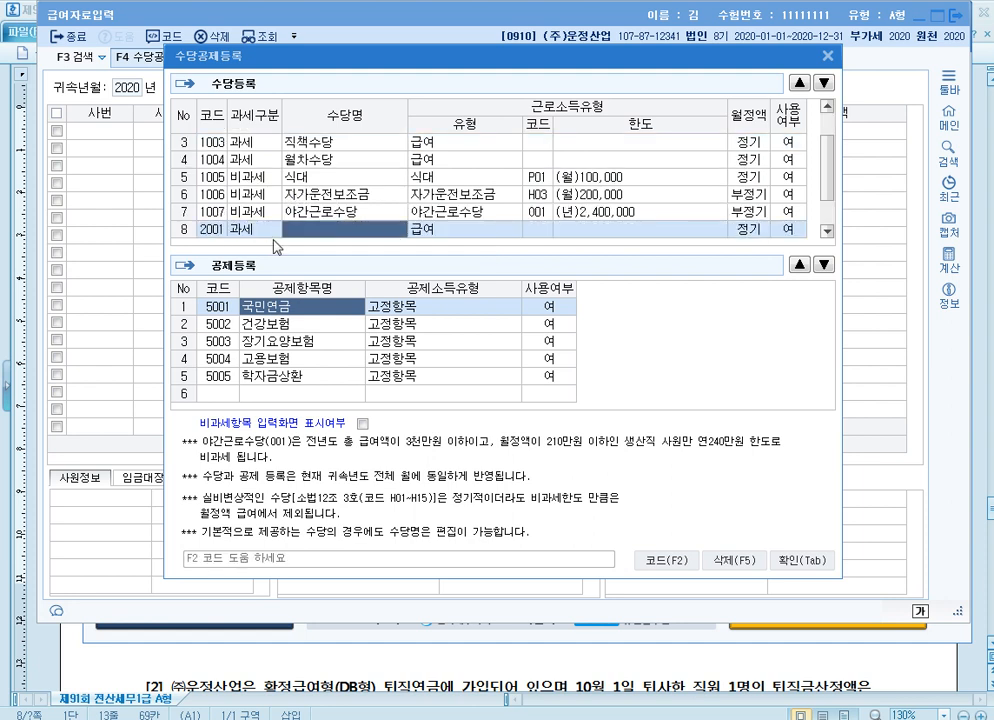
type("초")
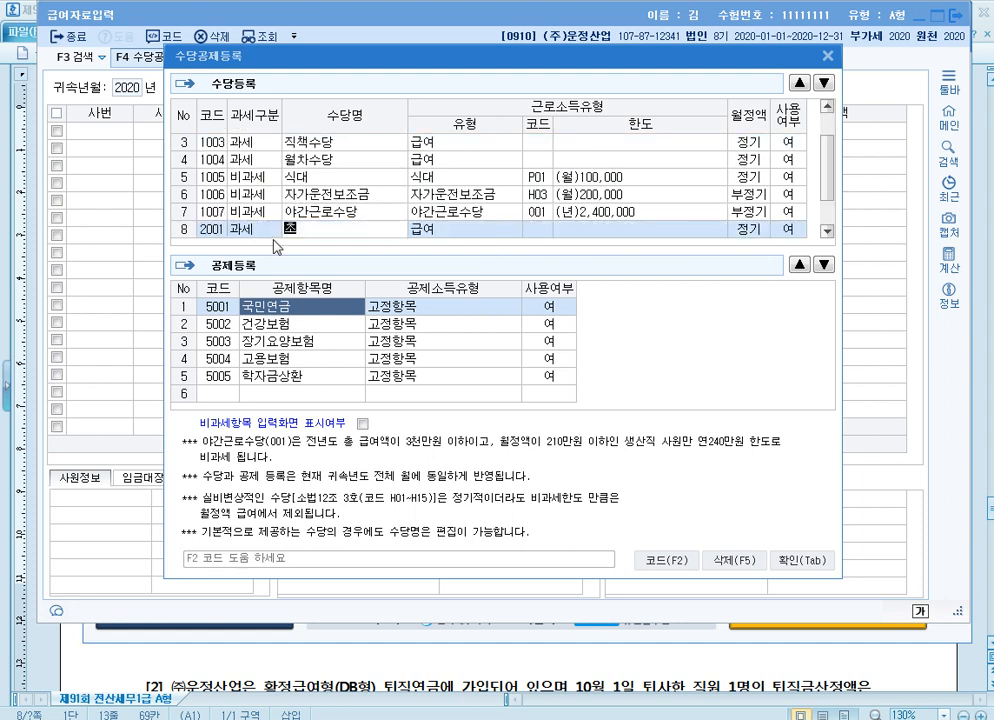
type("과근무수당")
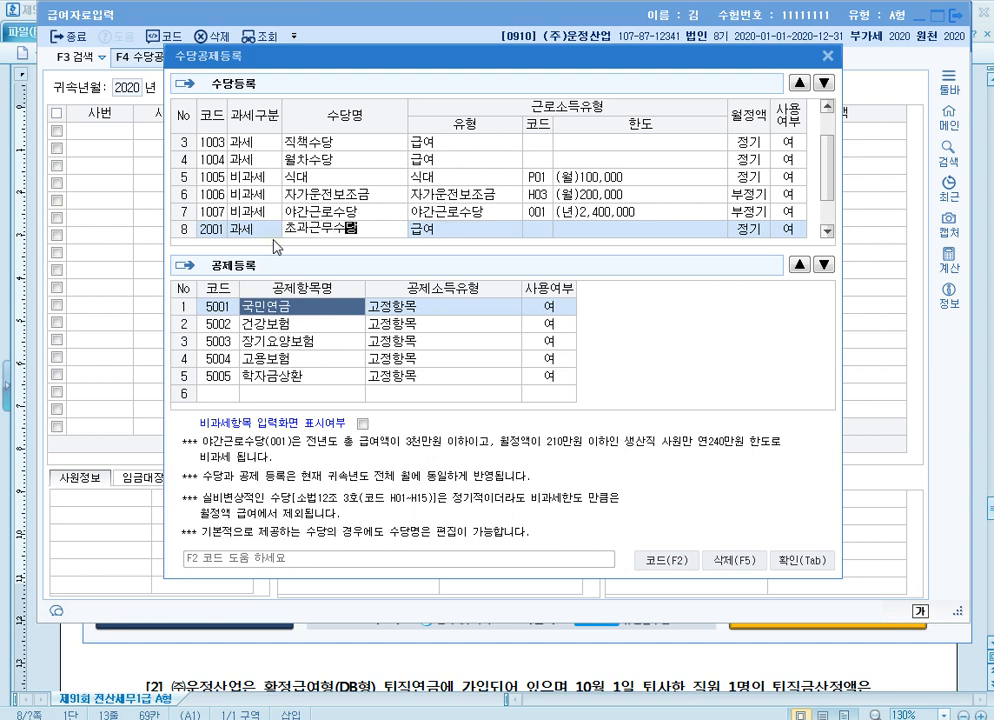
key("Return")
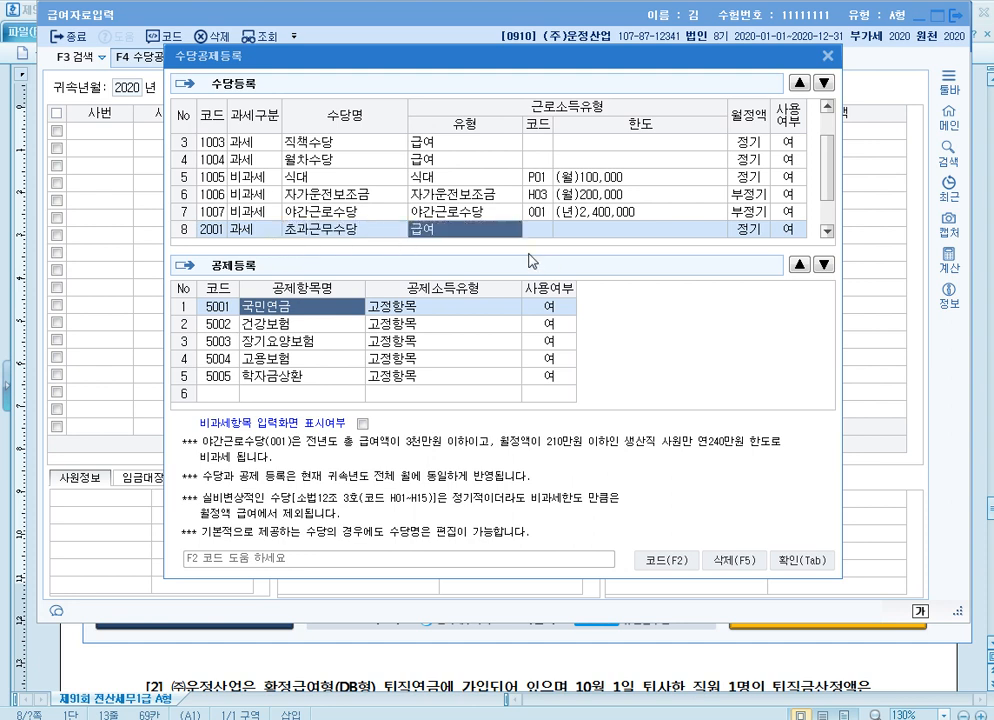
Move the 초과근무수당 row up to directly below 기본급
left_click(799, 83)
left_click(799, 83)
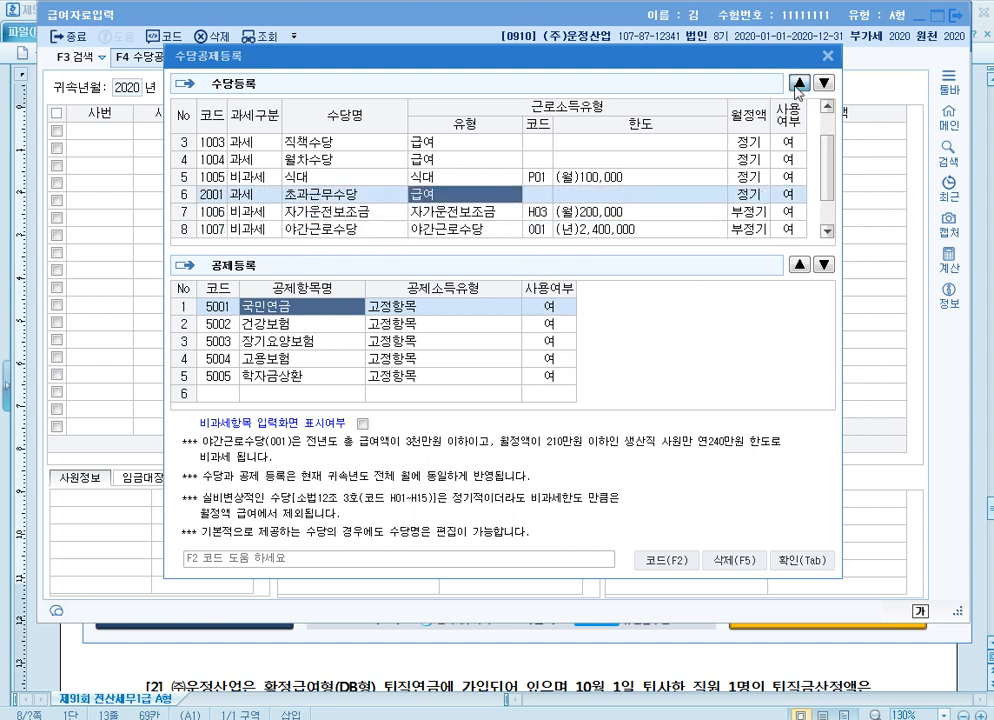
left_click(799, 83)
left_click(799, 83)
left_click(799, 83)
left_click(799, 83)
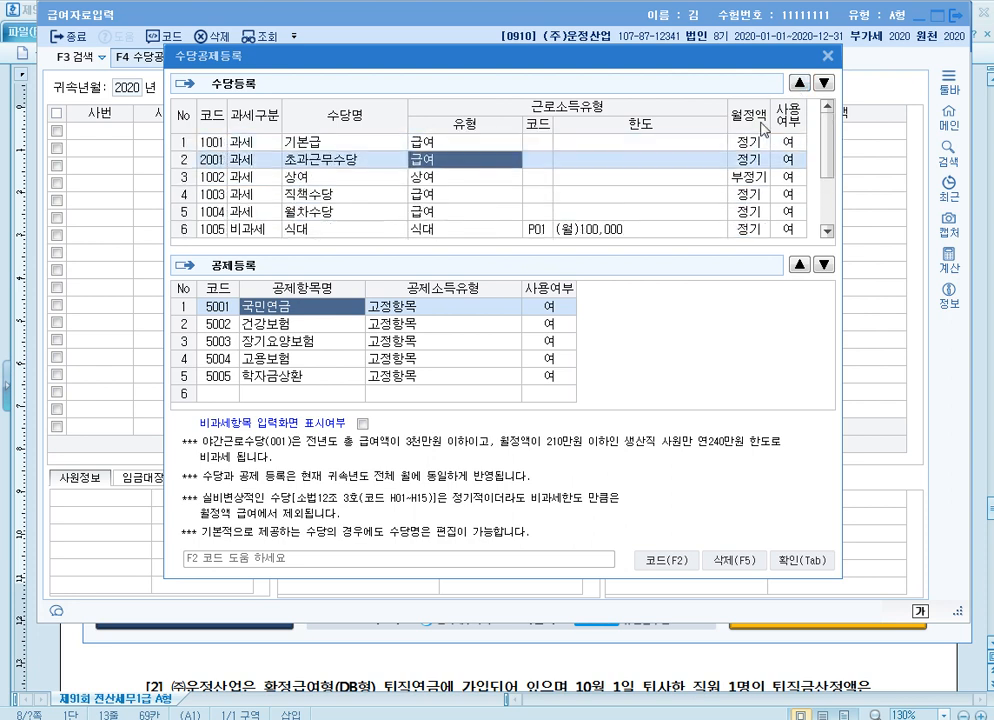
Move the 자가운전보조금 row in 수당등록 up to directly below 초과근무수당
scroll(300, 170, "down", 1)
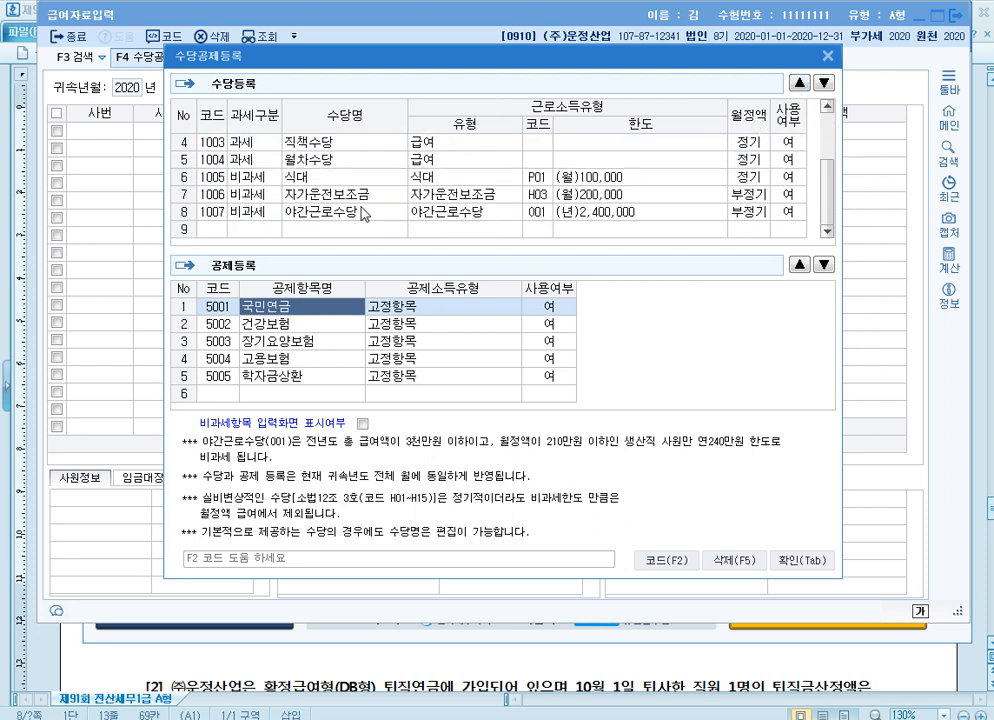
left_click(355, 198)
left_click(799, 83)
left_click(799, 83)
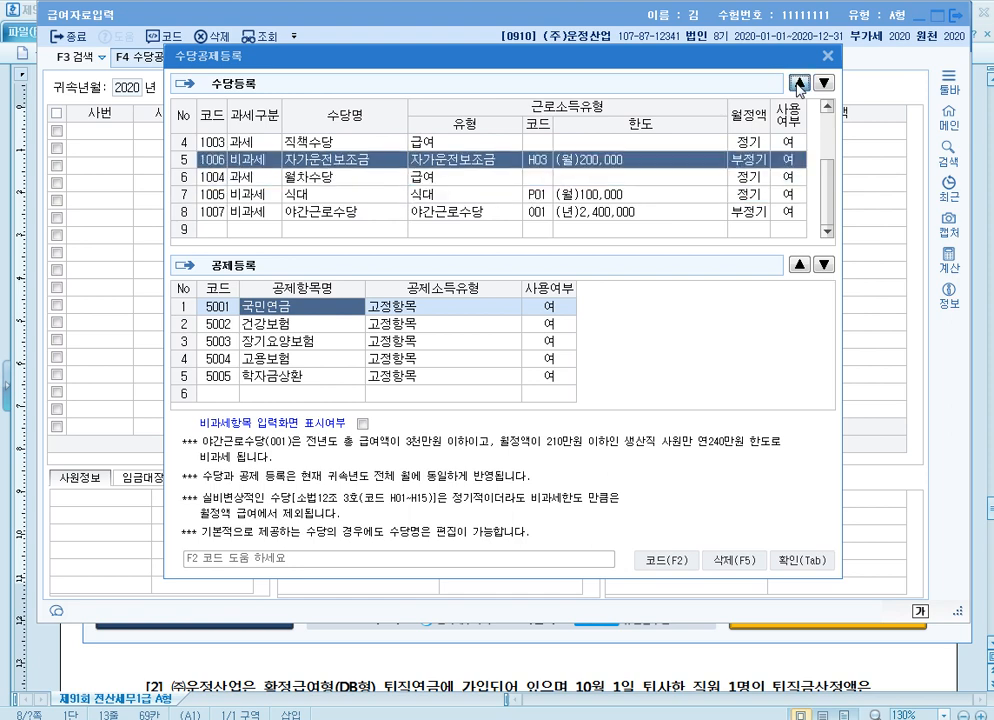
left_click(799, 83)
left_click(799, 83)
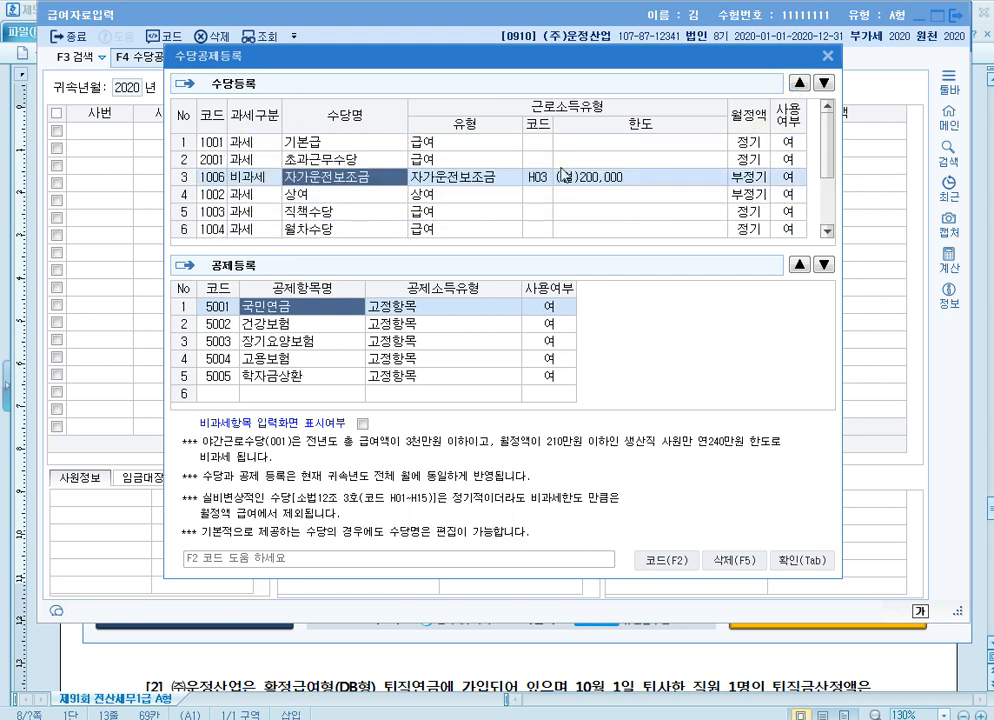
Move the 식대 row in 수당등록 up to directly below 자가운전보조금
scroll(300, 228, "down", 1)
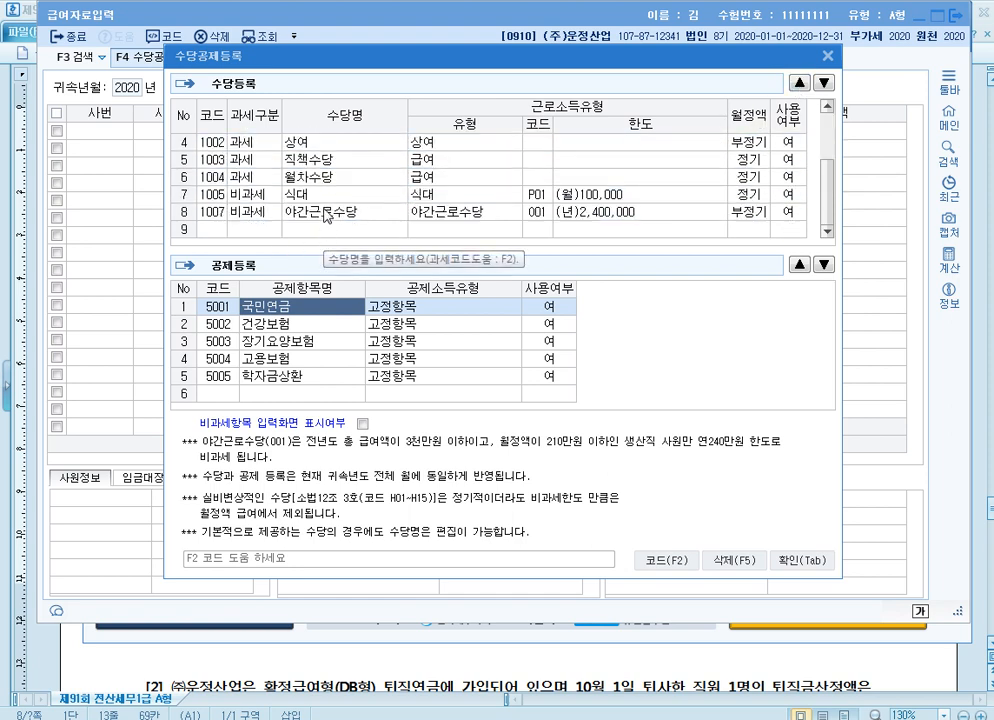
left_click(326, 197)
left_click(800, 83)
left_click(800, 83)
left_click(800, 83)
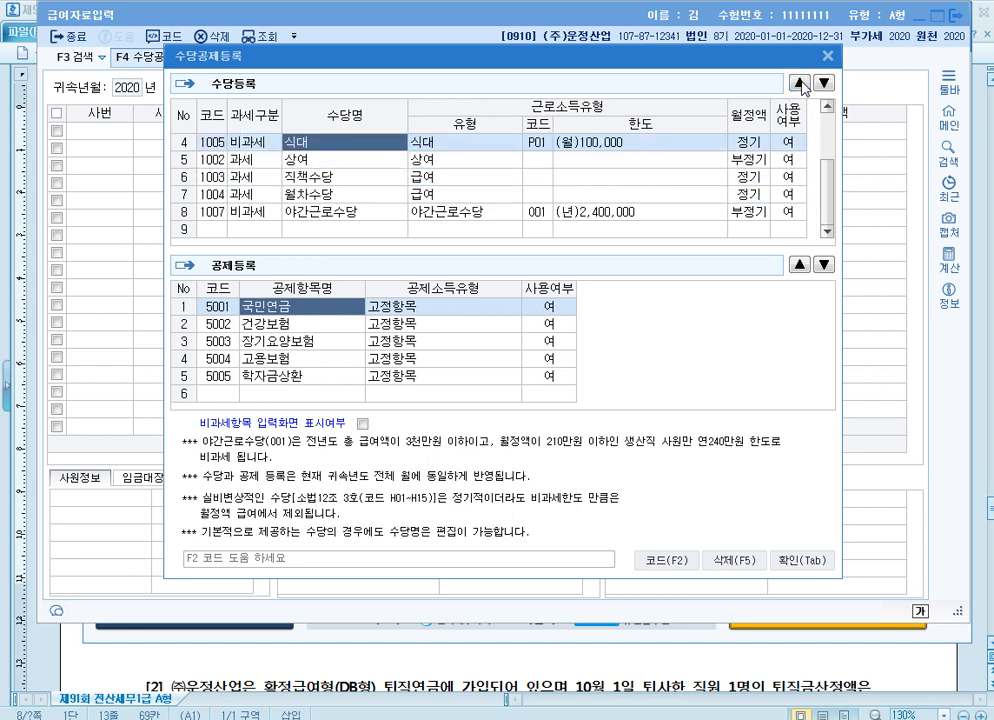
Add a 비과세 allowance in the empty 수당등록 row, picking 국외근로 월100만원 with code M01 from the 비과세 code list
scroll(457, 130, "down", 1)
left_click(266, 230)
key("2")
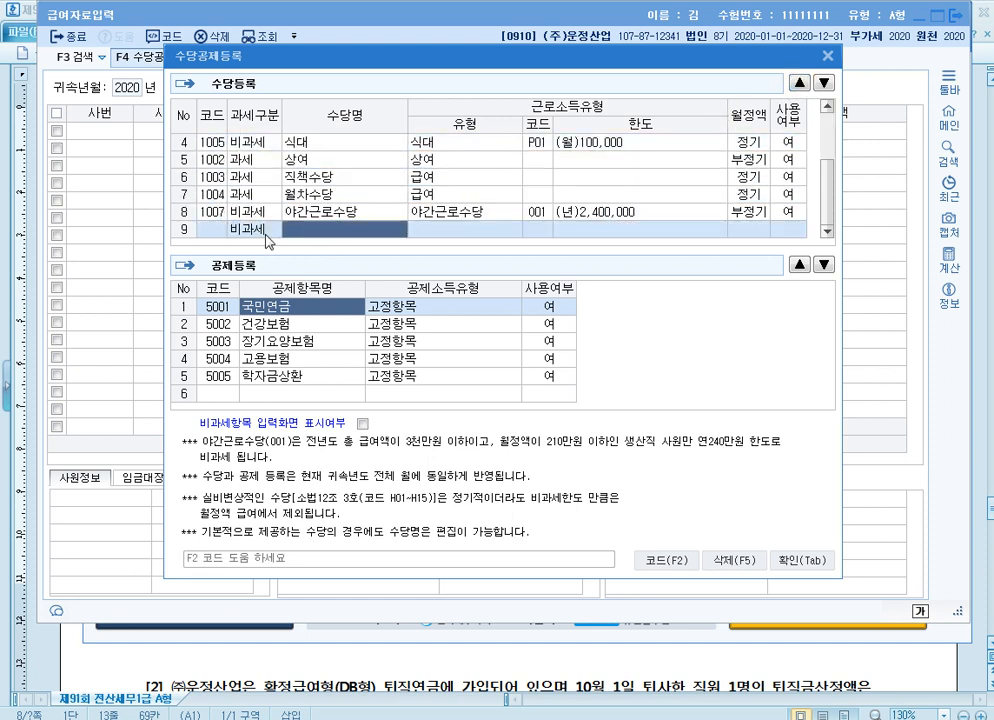
key("F2")
type("국외")
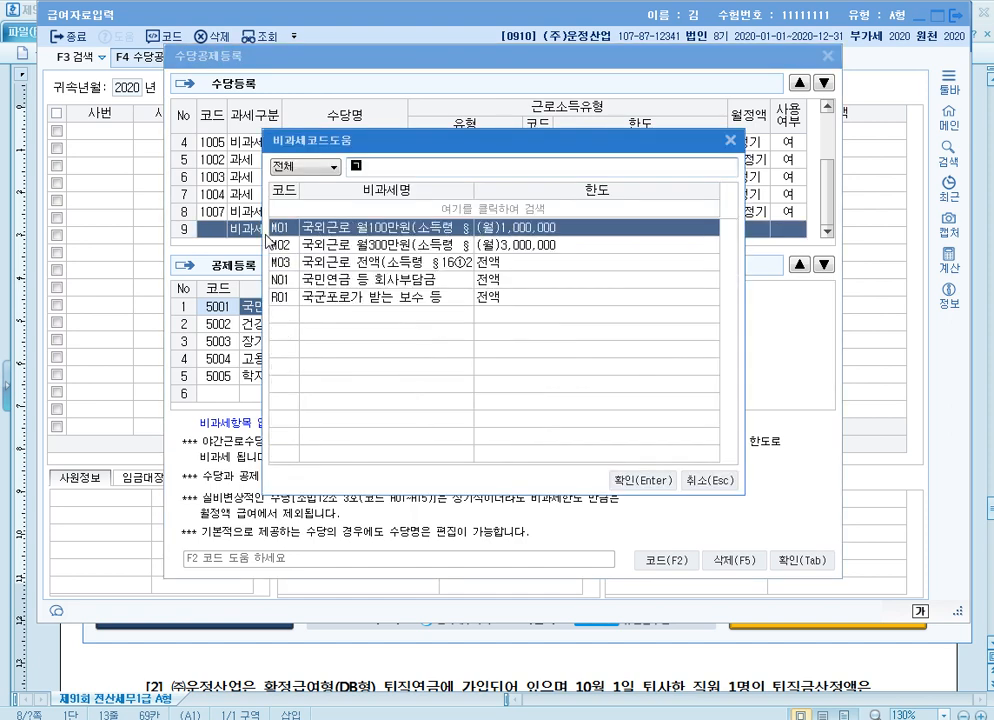
key("Return")
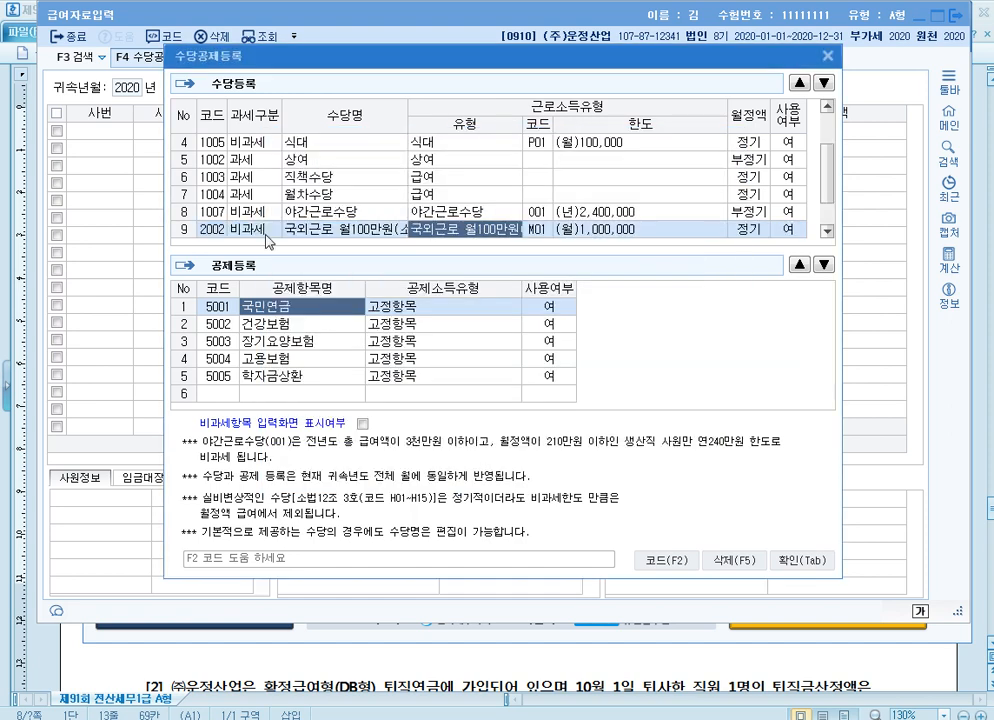
Move the 국외근로 월100만원 row up to directly below 식대
left_click(799, 82)
left_click(799, 82)
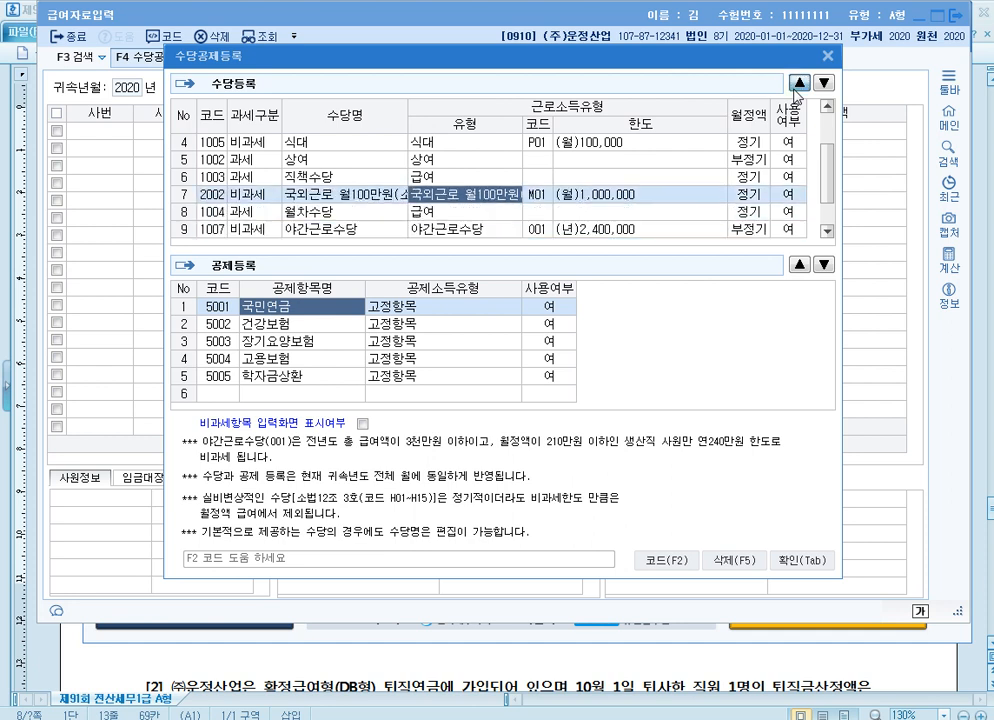
left_click(799, 82)
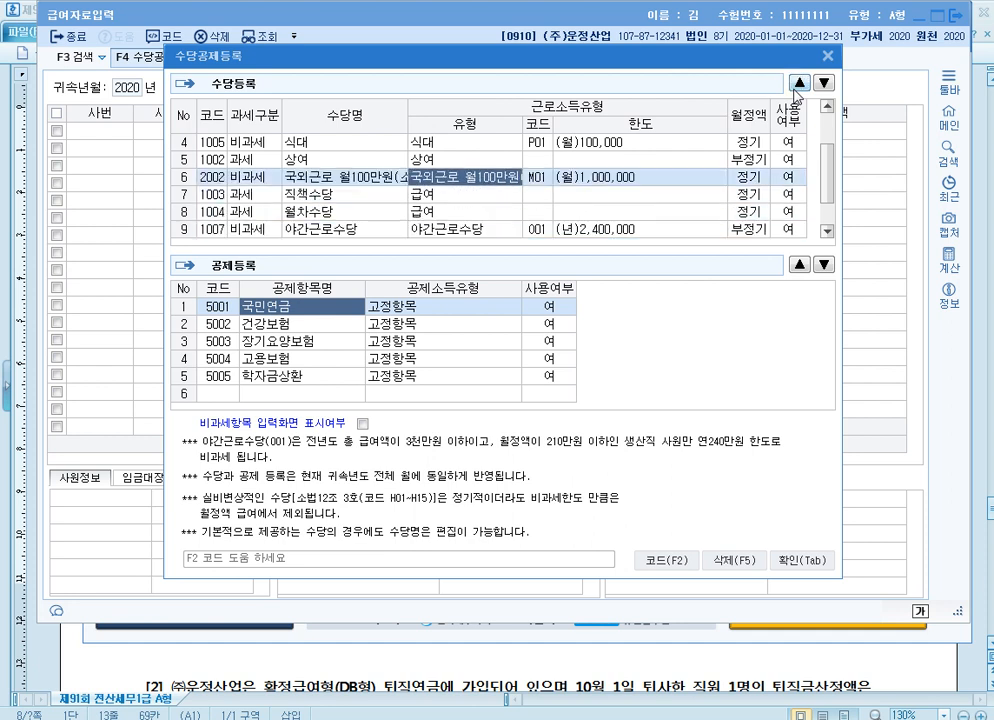
left_click(797, 84)
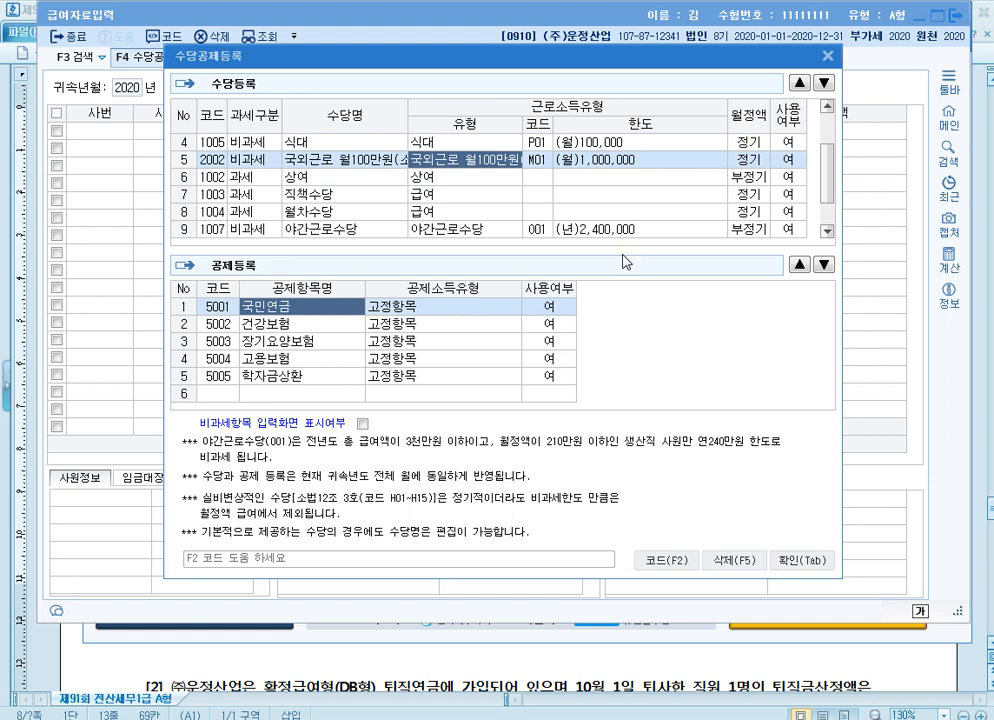
Set 사용여부 to 부 for 상여, 직책수당, 월차수당 and 야간근로수당, and confirm 수당공제등록
scroll(589, 290, "up", 1)
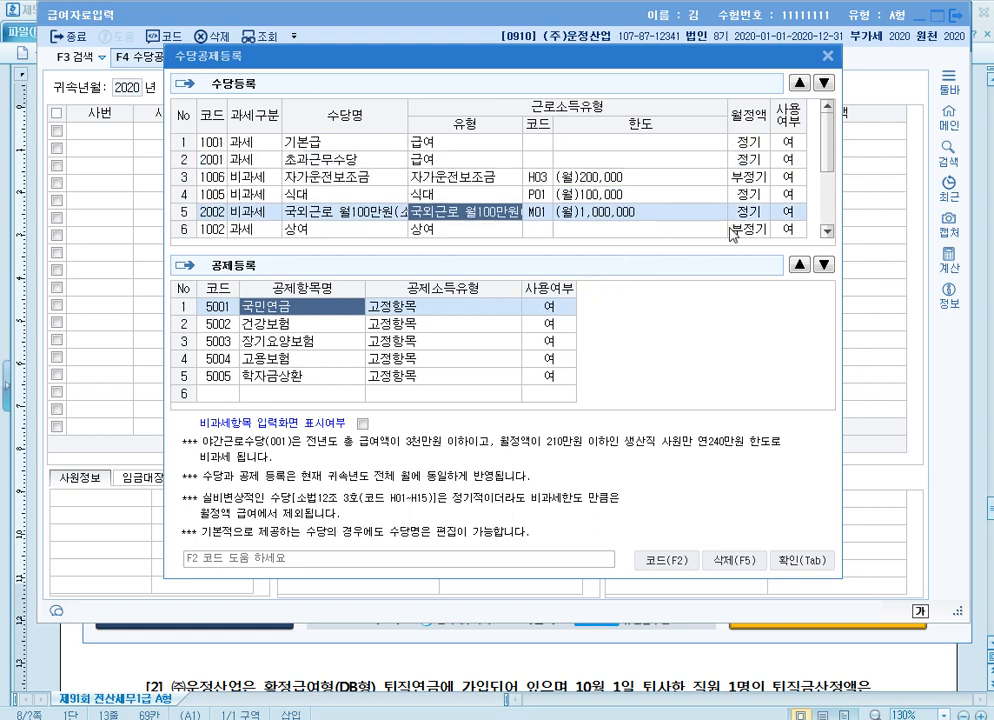
left_click(790, 229)
left_click(757, 209)
scroll(765, 214, "down", 1)
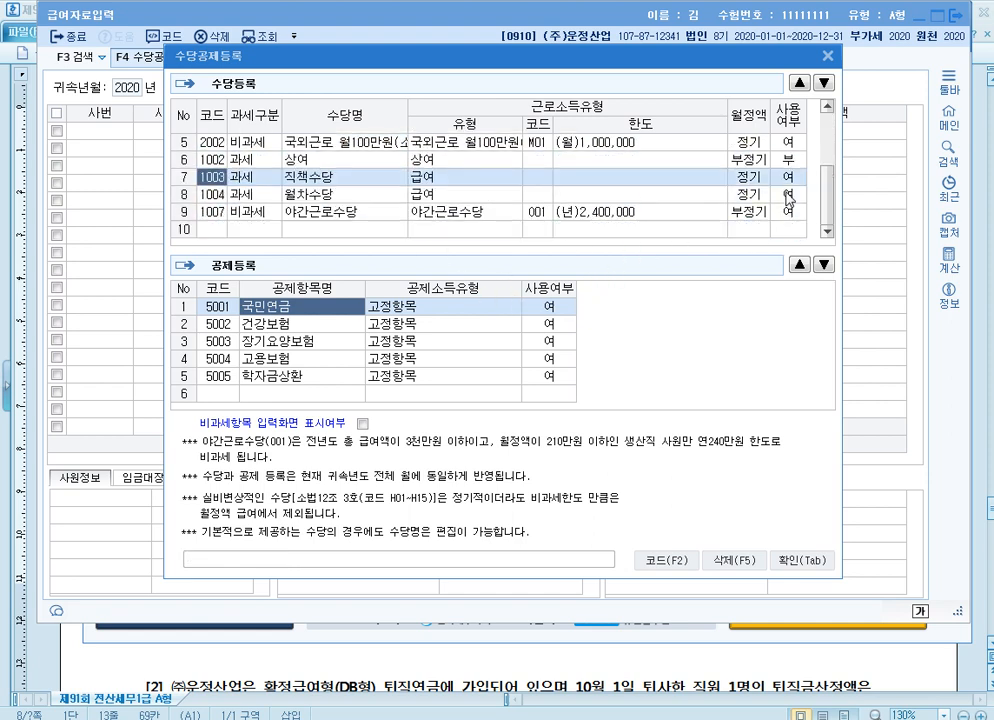
left_click(790, 177)
left_click(748, 176)
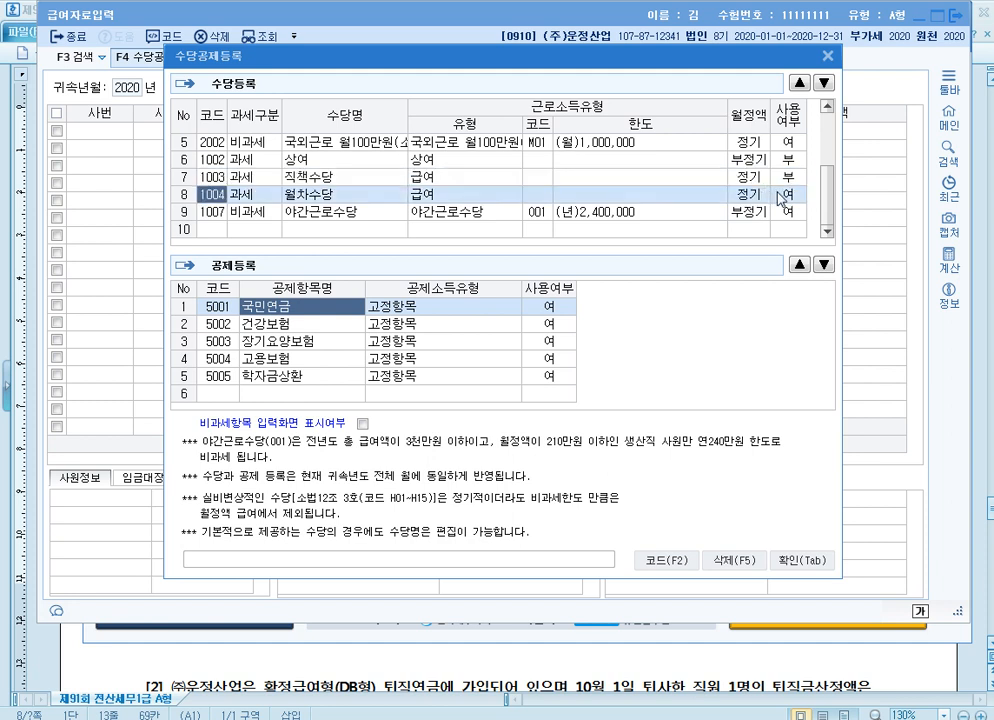
left_click(810, 197)
left_click(752, 197)
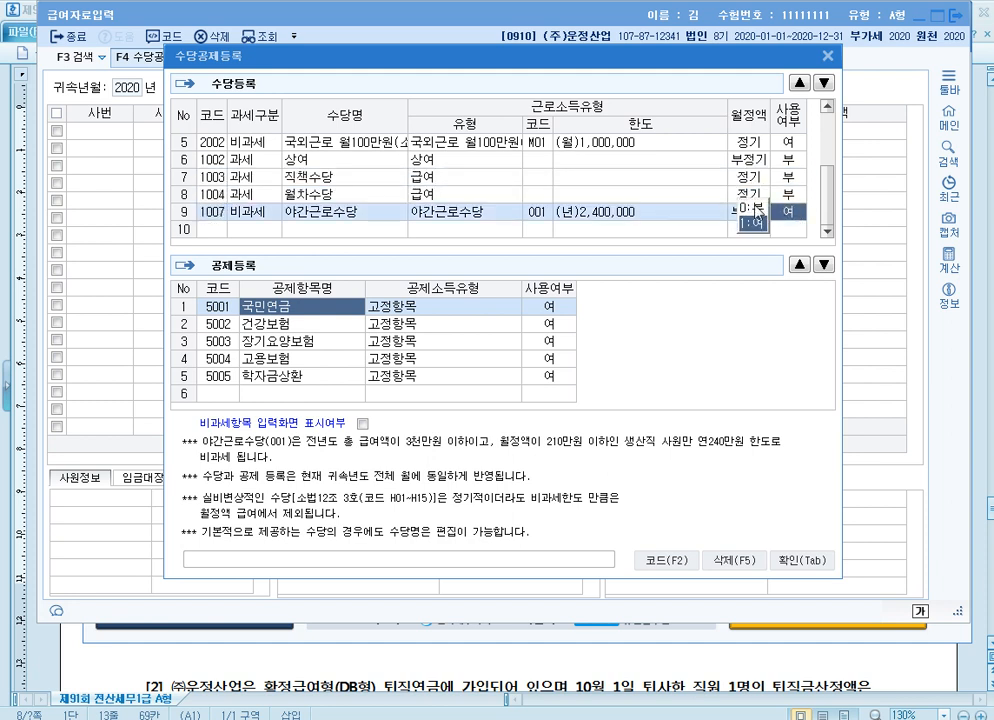
left_click(752, 209)
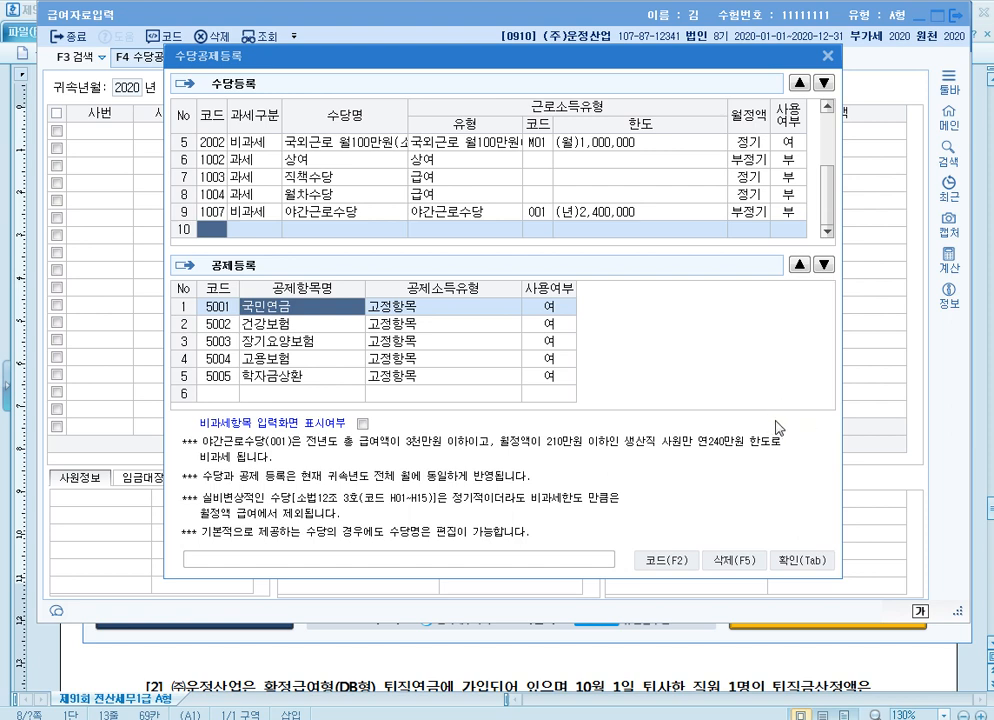
left_click(806, 558)
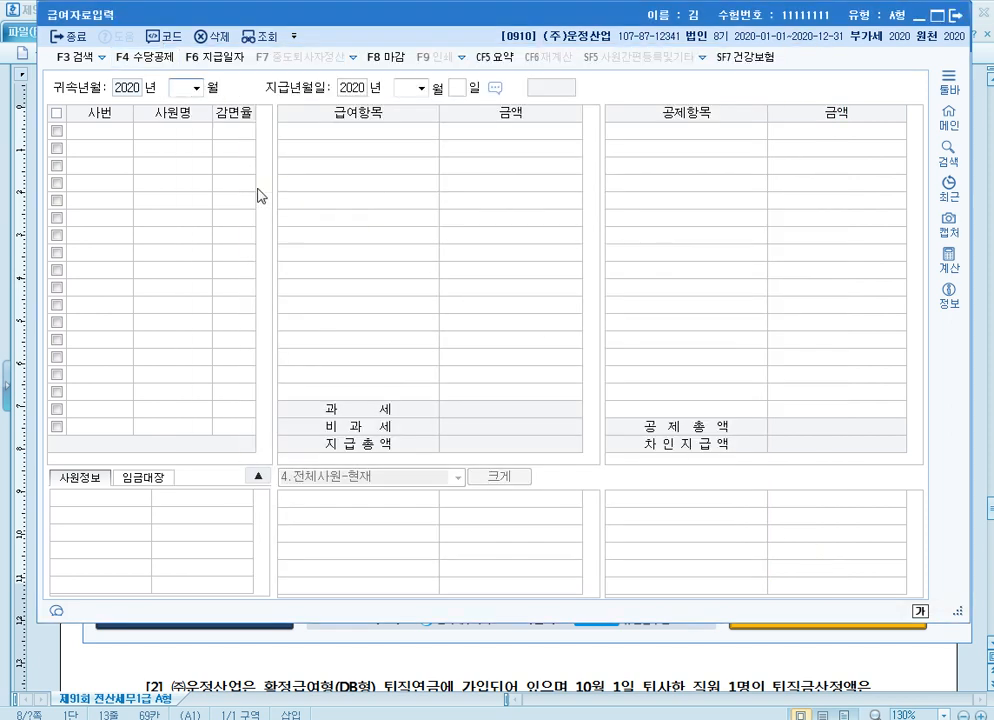
Load the payroll for 귀속년월 2020년 03월 with 지급년월일 2020년 03월 31일
type("3")
key("Return")
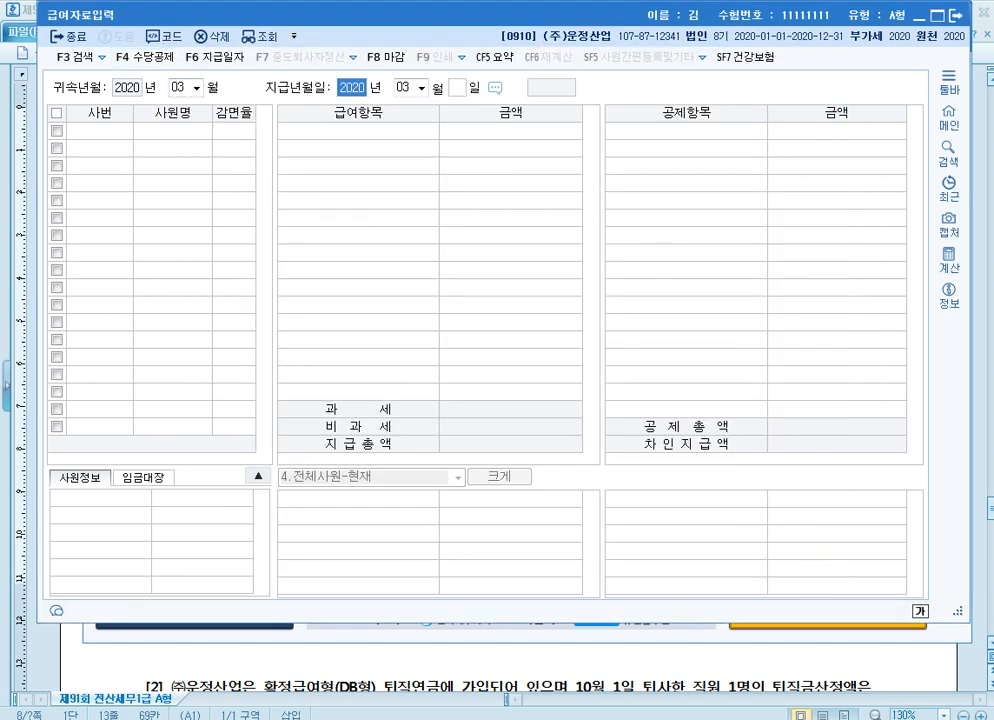
key("Return")
key("Return")
type("31")
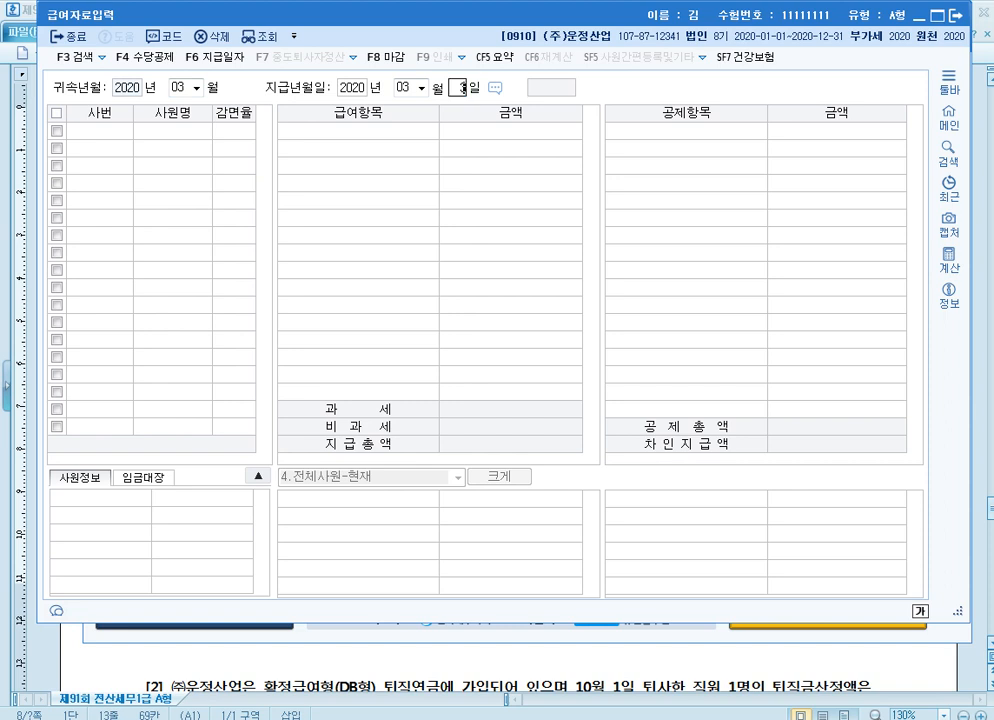
key("Return")
key("Return")
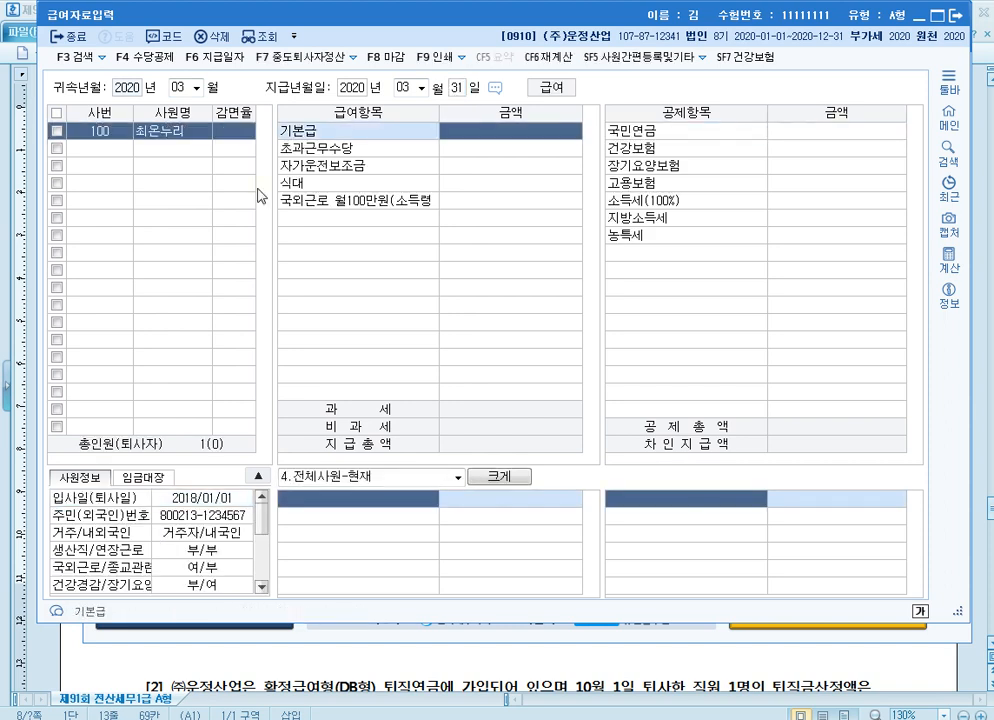
Enter the employee's 기본급 5,000,000, 초과근무수당 300,000, 자가운전보조금 300,000, 식대 150,000 and 국외근로 1,000,000
type("5000000")
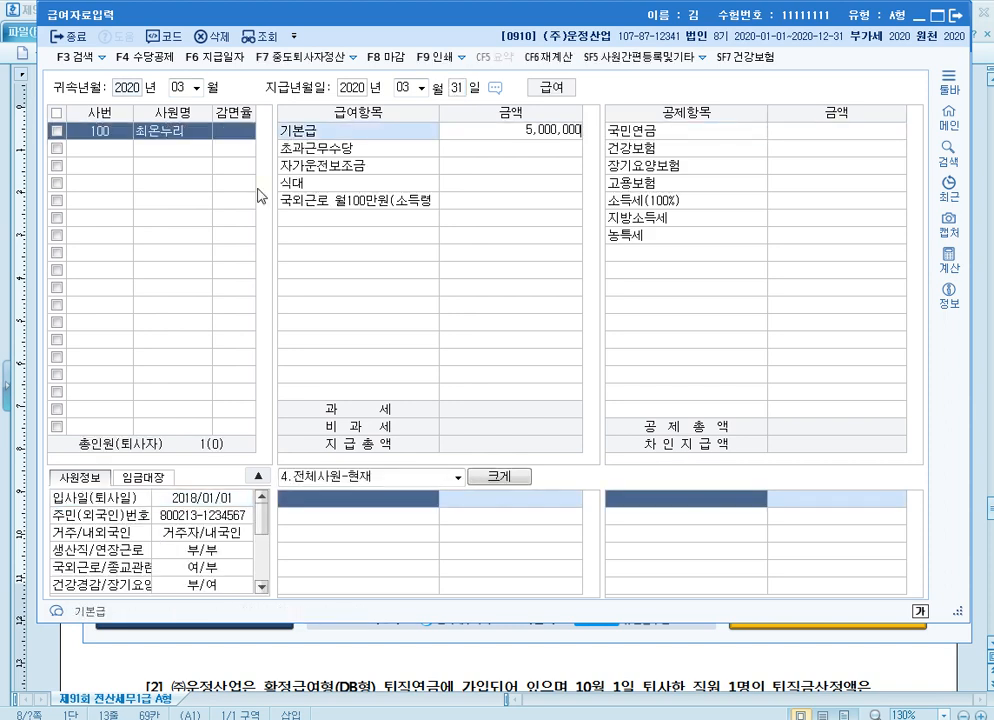
key("Return")
type("3000000")
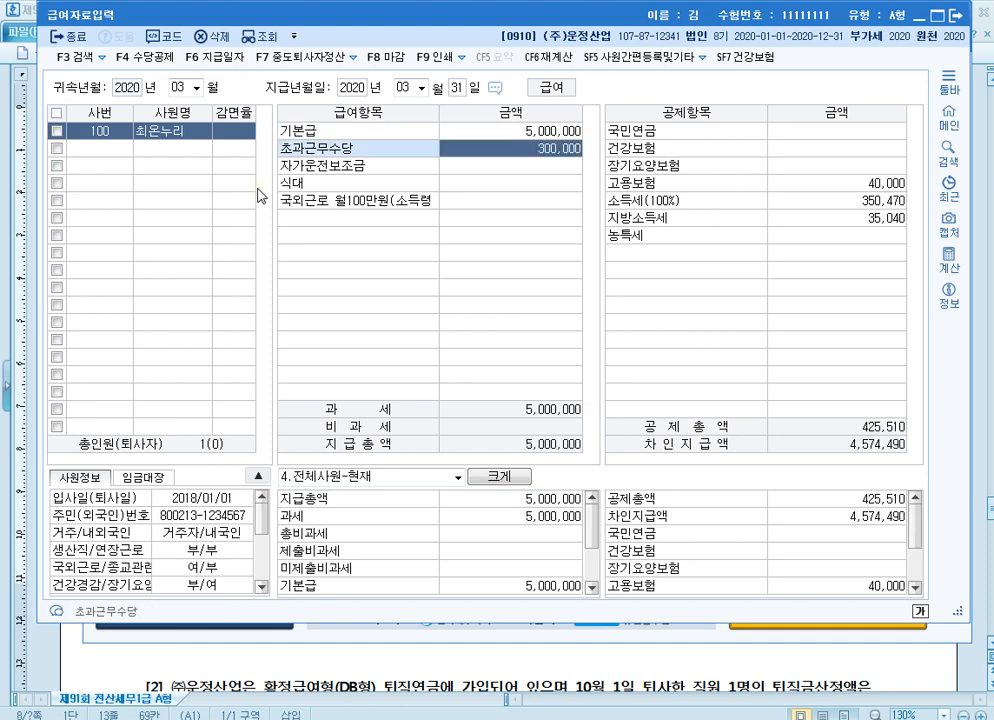
key("Return")
type("3000000")
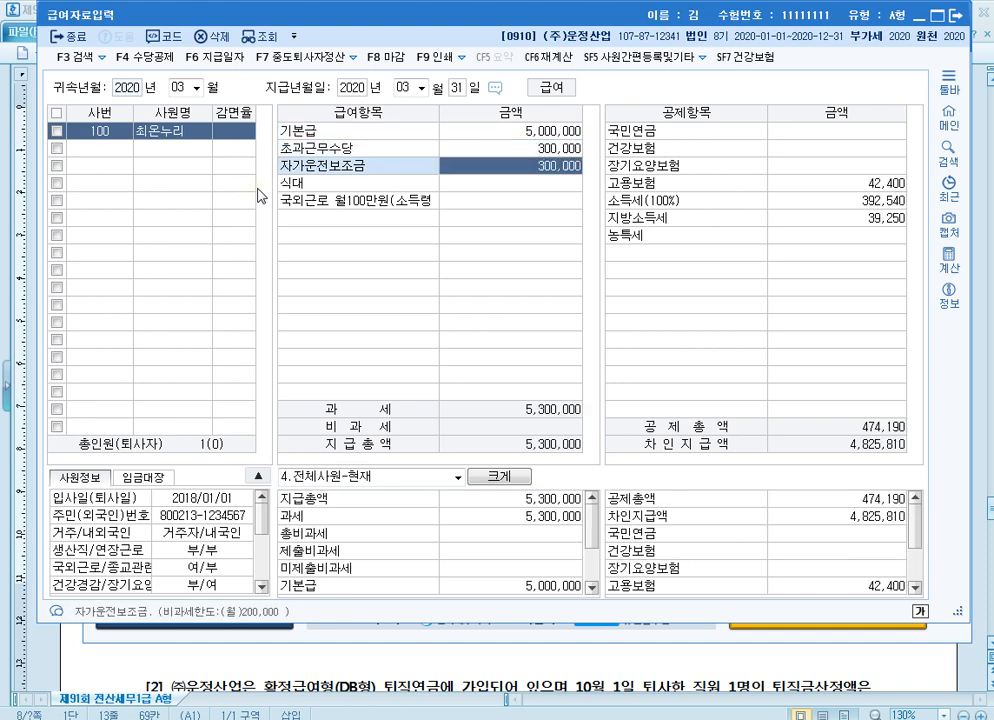
key("Return")
type("1500000")
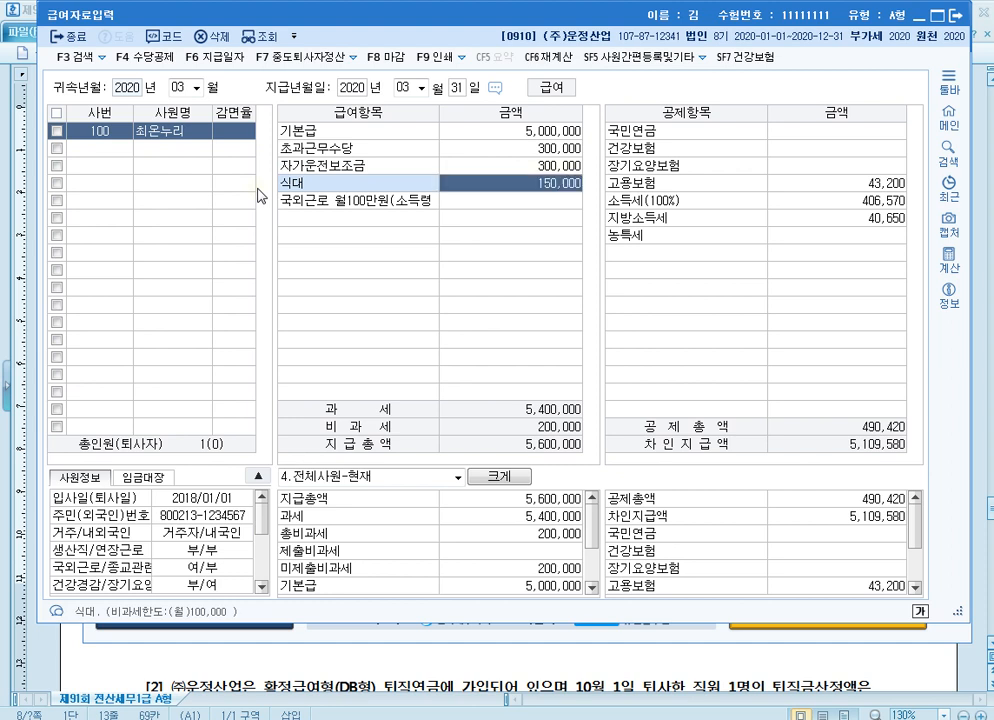
key("Return")
type("1000000")
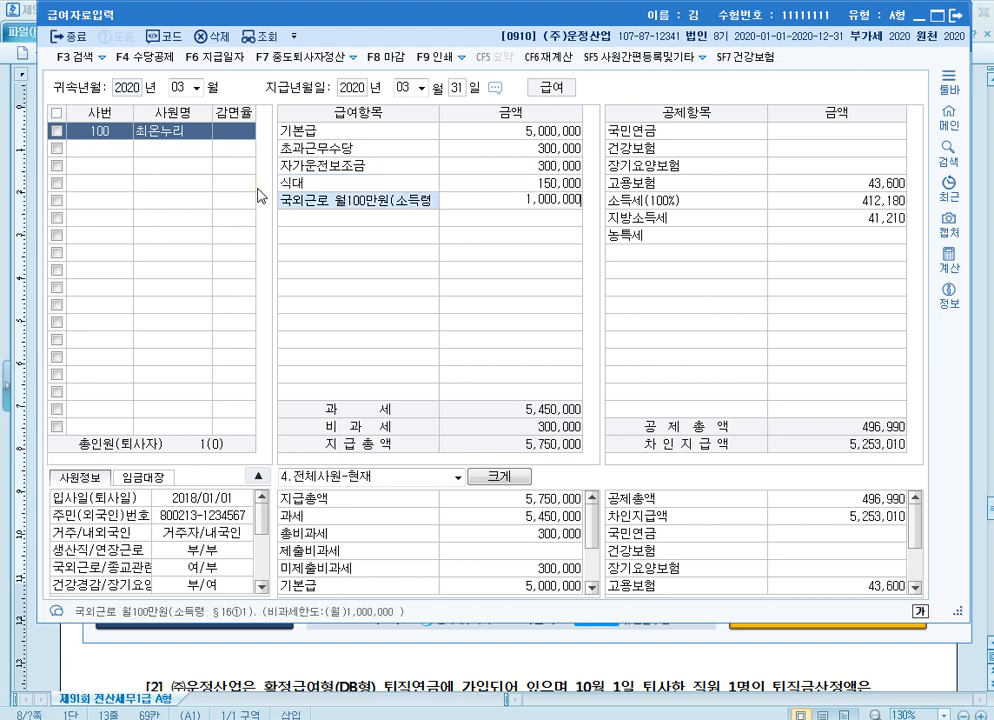
key("Return")
Enter the deductions 국민연금 225,000 and 건강보험 175,000, and accept the automatically calculated amounts for the remaining deduction items
type("2")
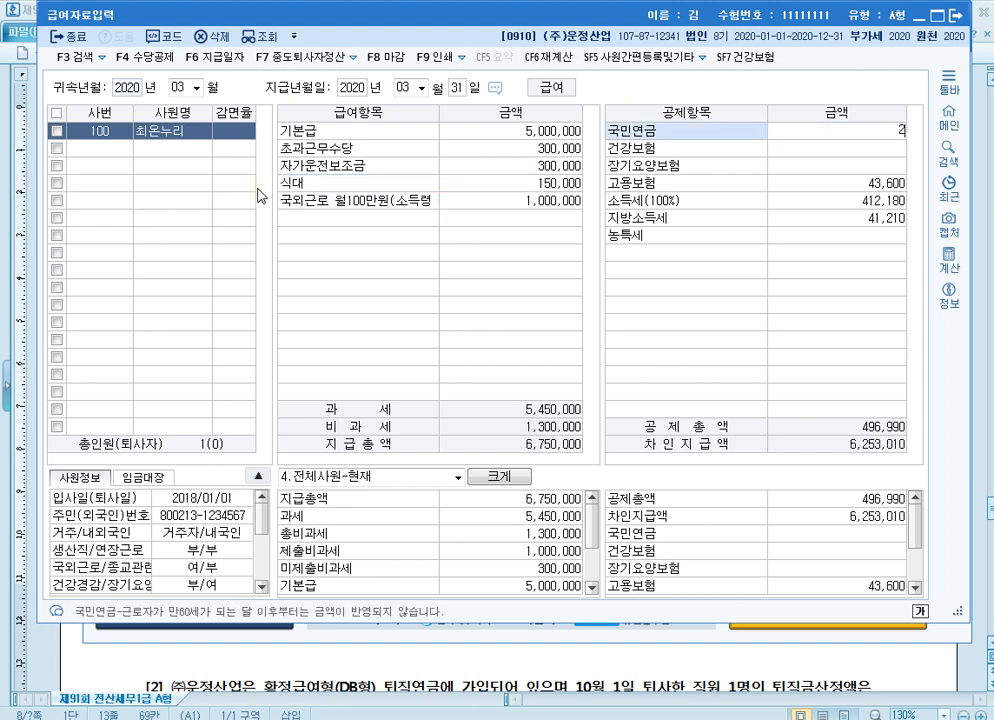
type("25,000")
key("Return")
type("17")
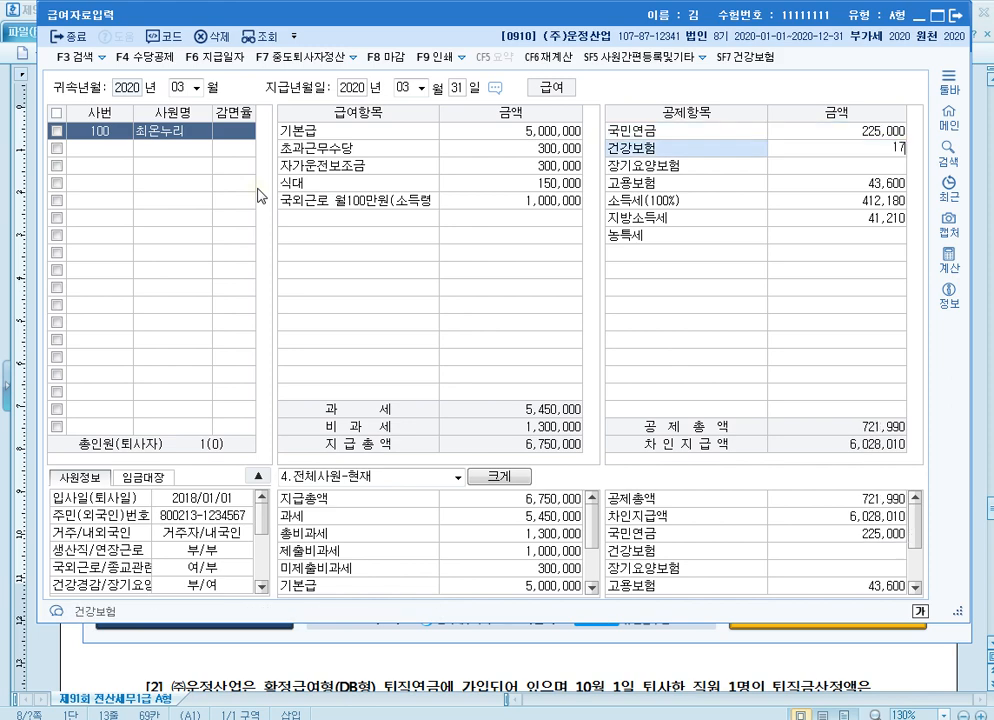
type("5,000")
key("Return")
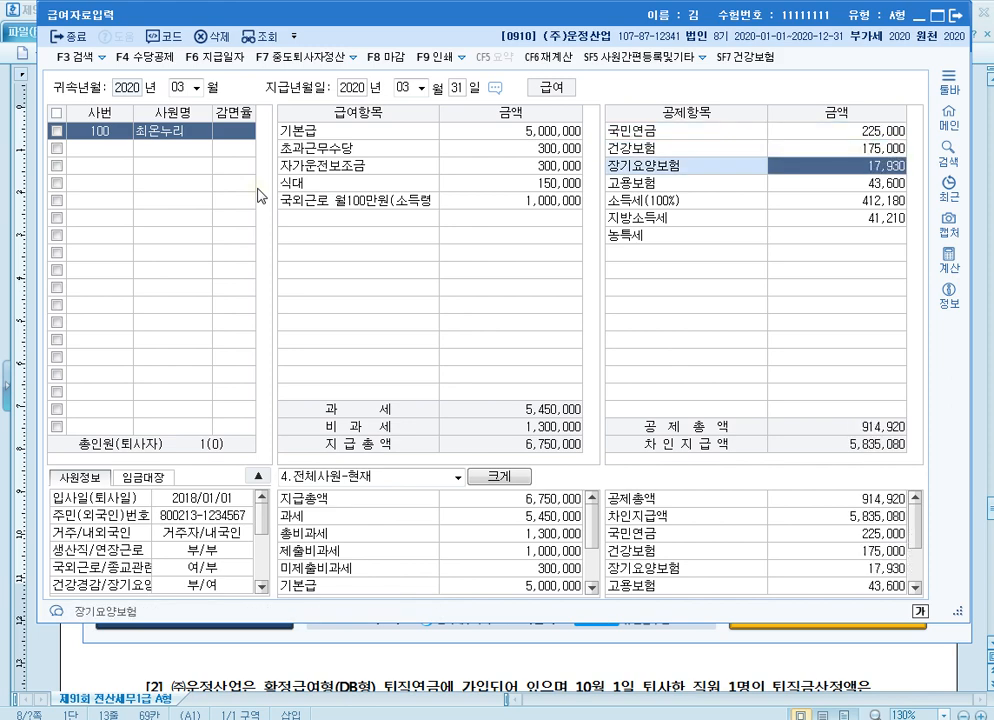
key("Return")
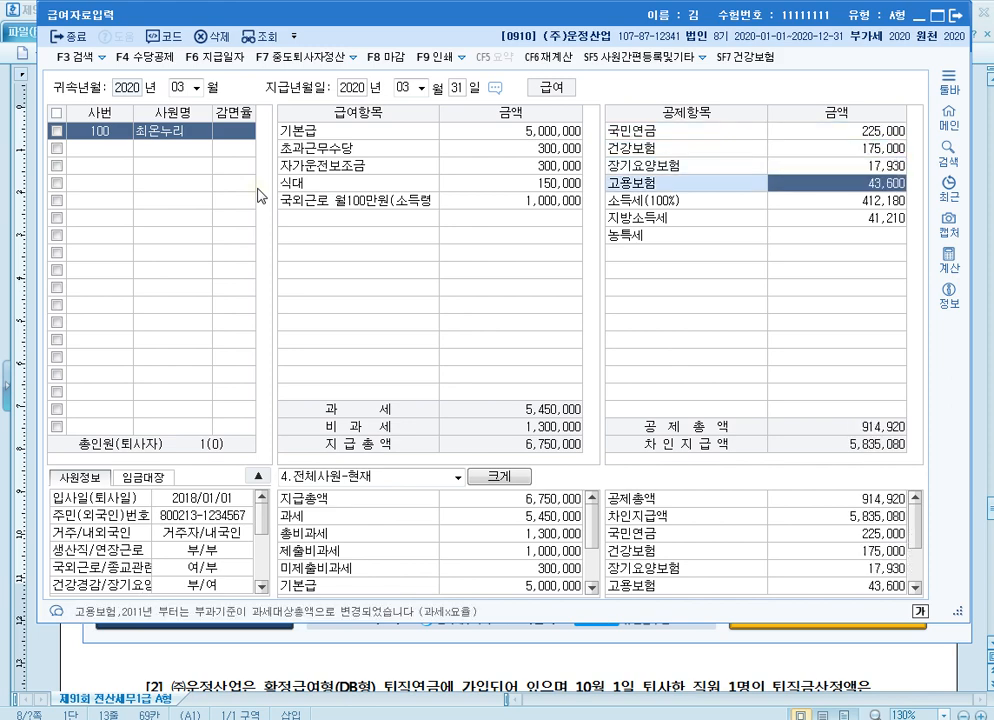
key("Return")
key("Return")
key("Return")
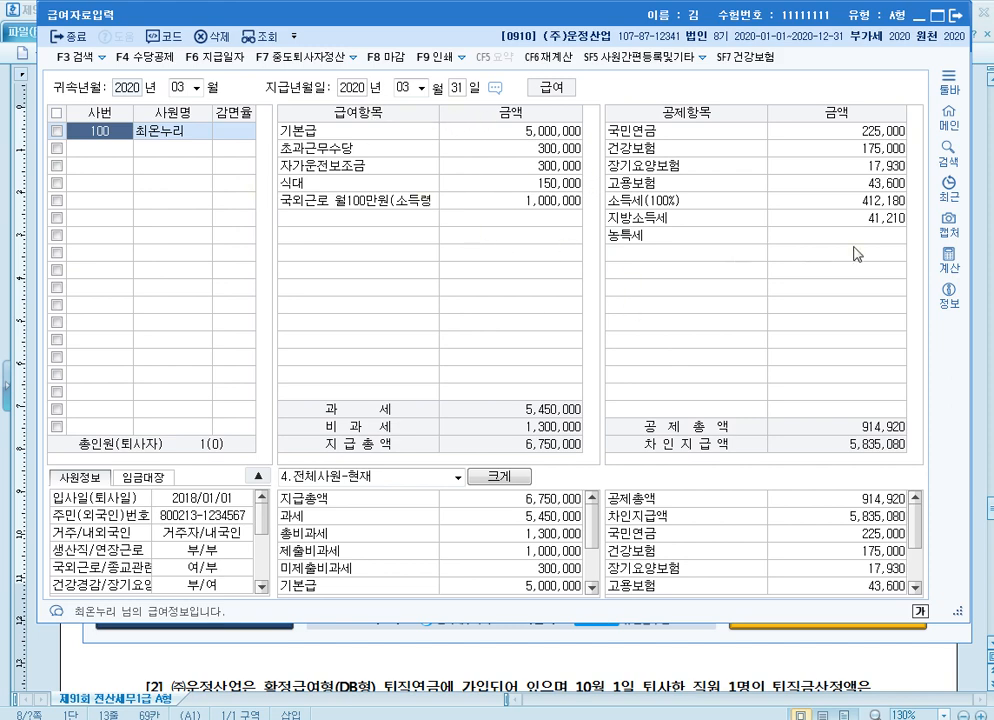
Close 급여자료입력, open 원천징수이행상황신고서 and set 귀속기간 to 2020년 03월 ~ 2020년 03월
left_click(957, 16)
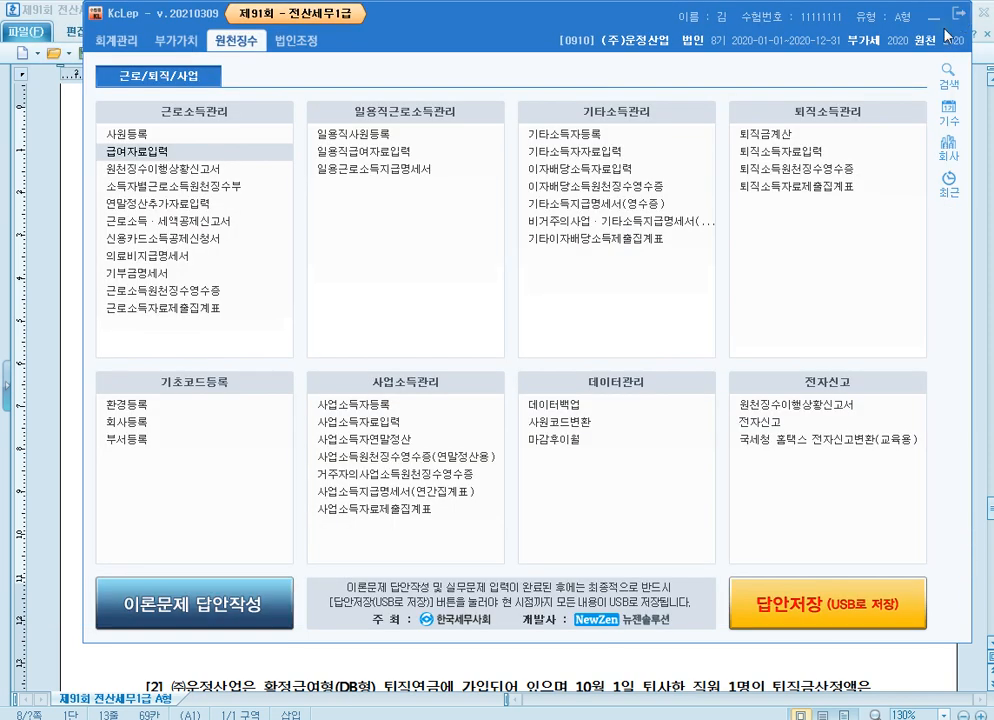
left_click(200, 170)
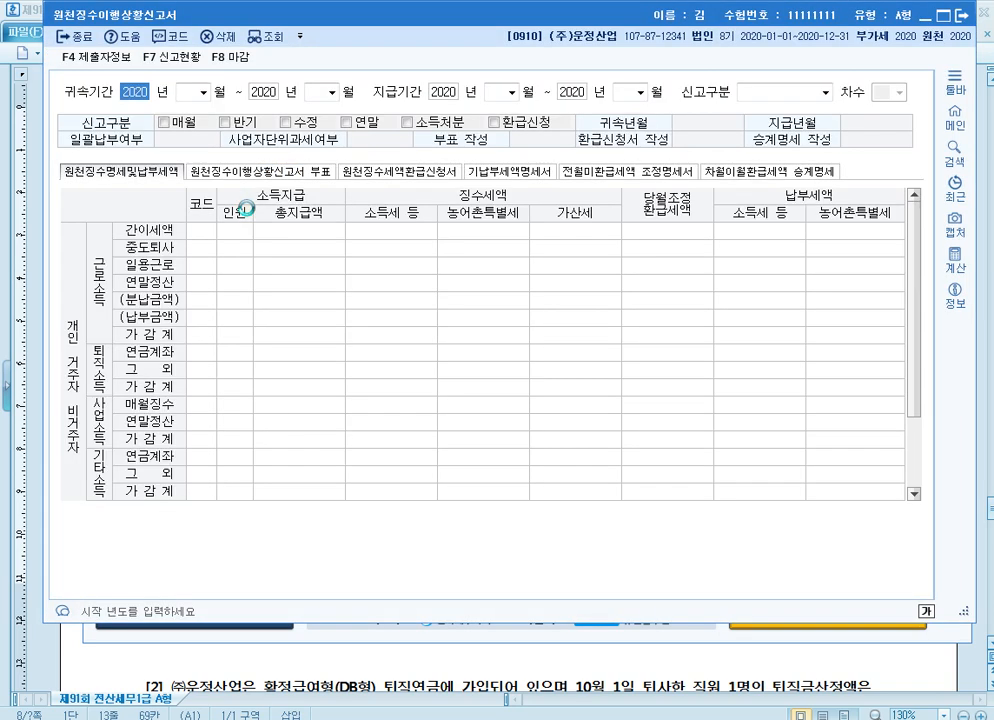
key("Return")
type("3")
key("Return")
key("Return")
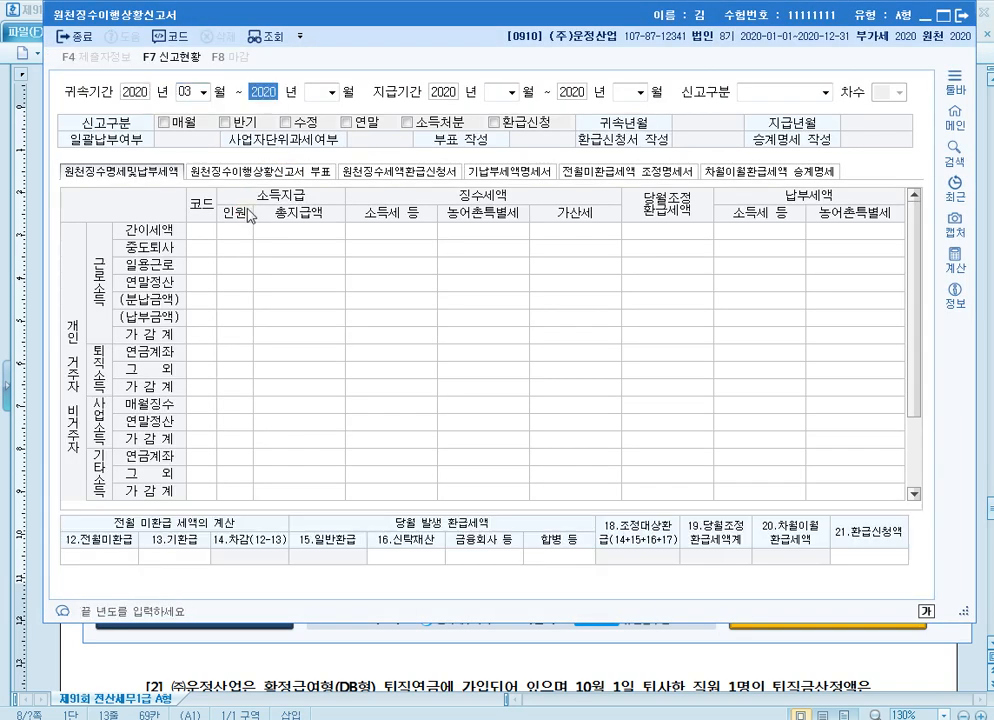
type("3")
key("Return")
key("Return")
Set 지급기간 to 2020년 03월 ~ 2020년 03월 and load the return with 신고구분 1.정기신고
type("3")
key("Return")
key("Return")
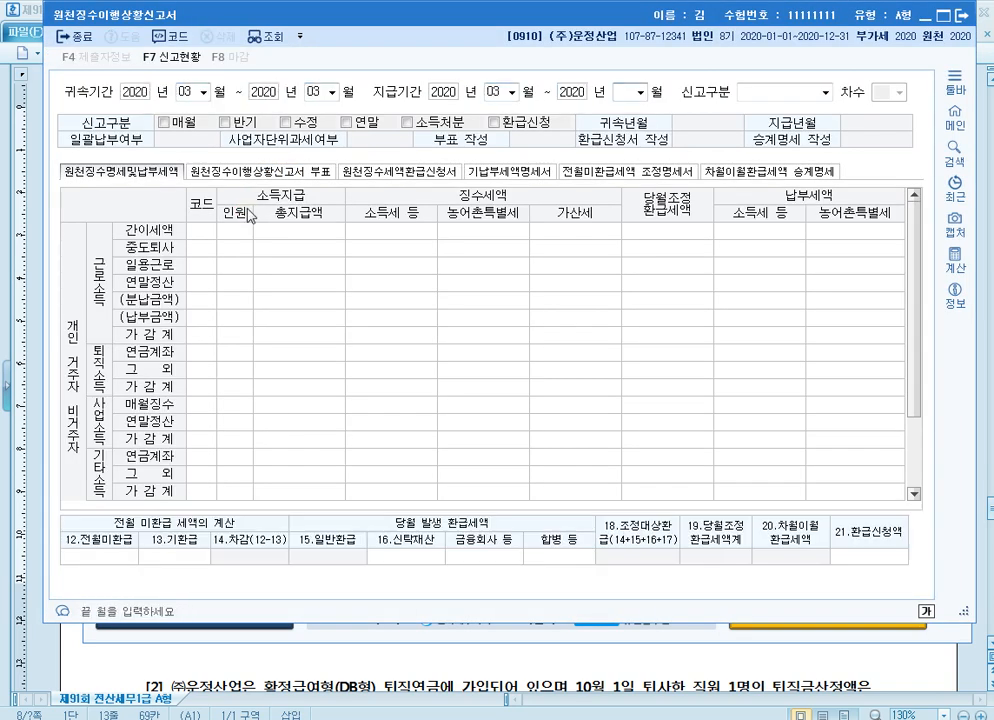
type("3")
key("Return")
key("Return")
key("Return")
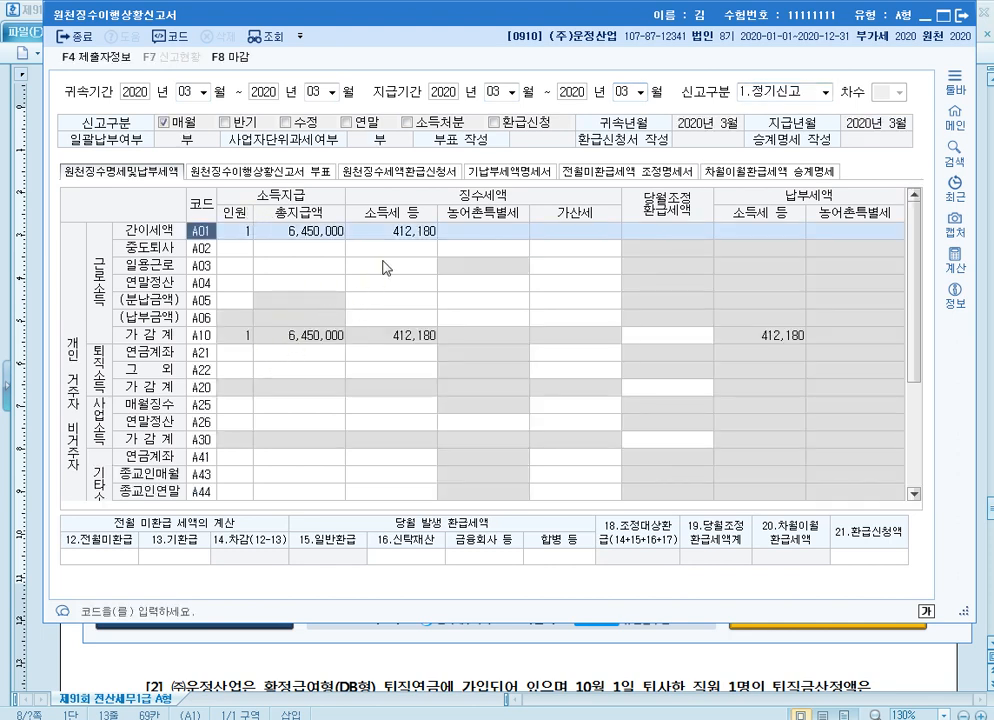
Check the 소득세 amount on the A01 간이세액 row of the March return and close 원천징수이행상황신고서
left_click(406, 232)
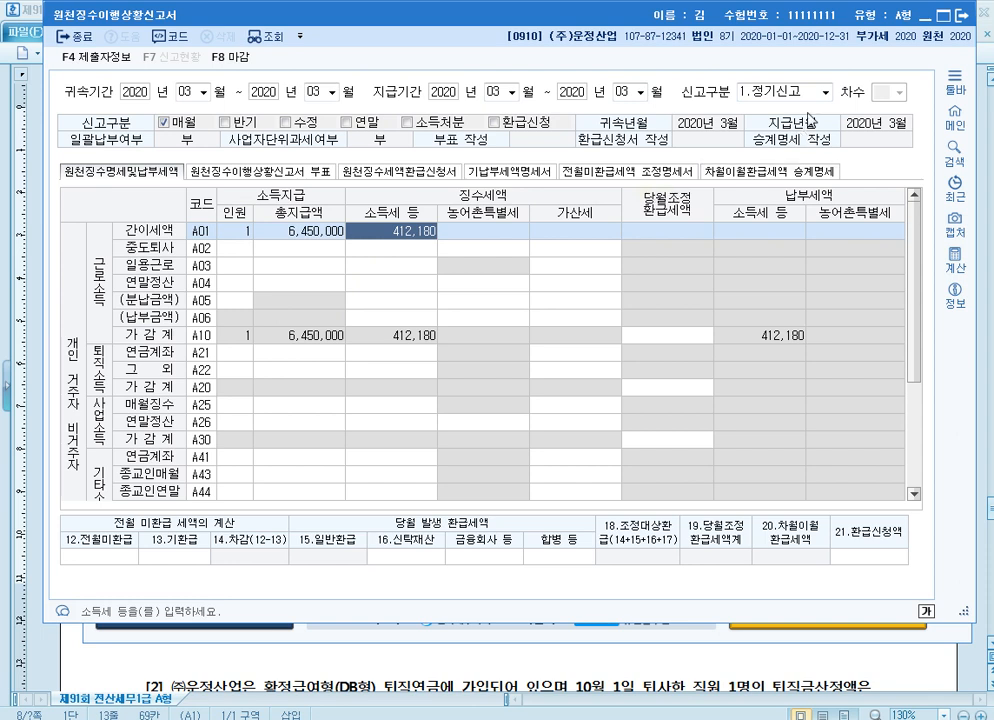
key("Escape")
left_click(527, 346)
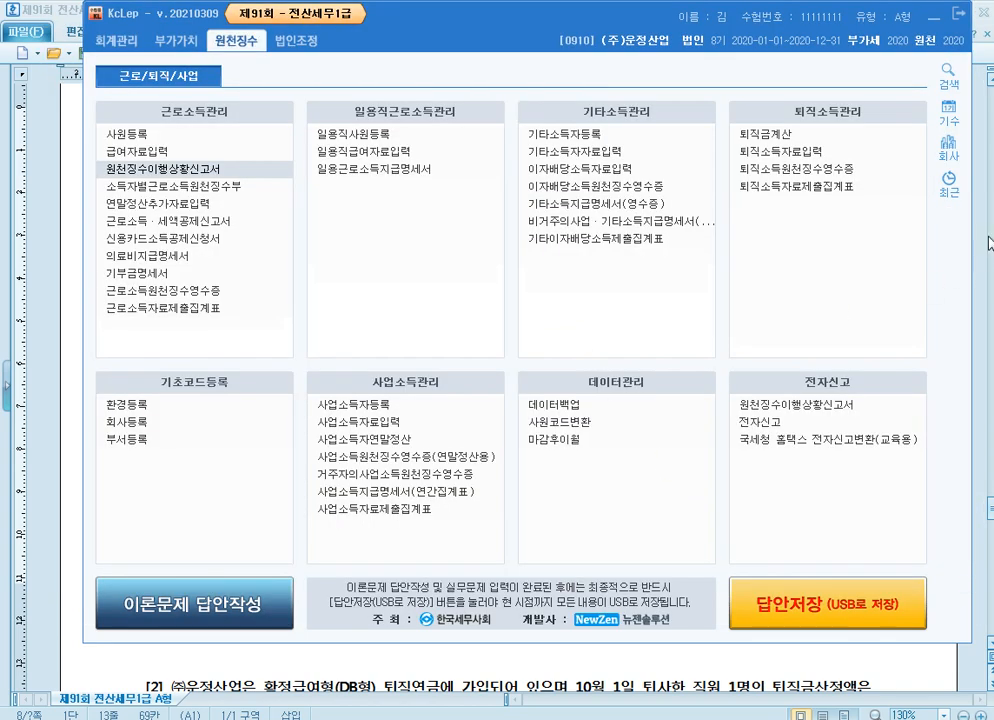
Switch to the exam document in 한컴오피스 한글 and read problem 4 [2] on the DB형 퇴직연금 payment to the retired employee
left_click(983, 191)
scroll(667, 372, "down", 8)
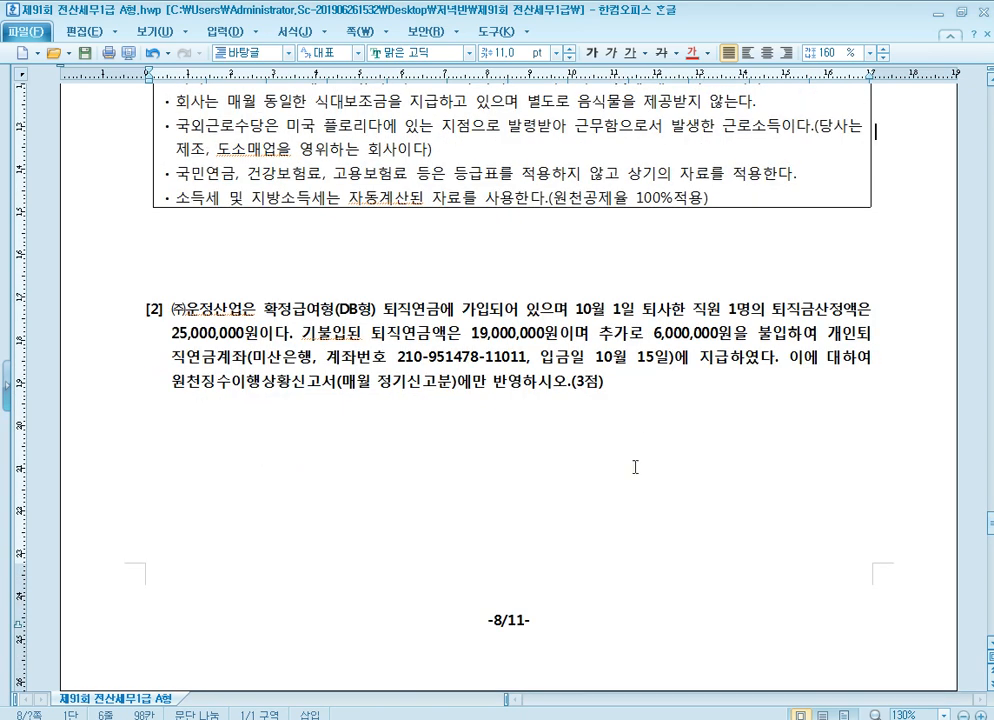
key("alt+Tab")
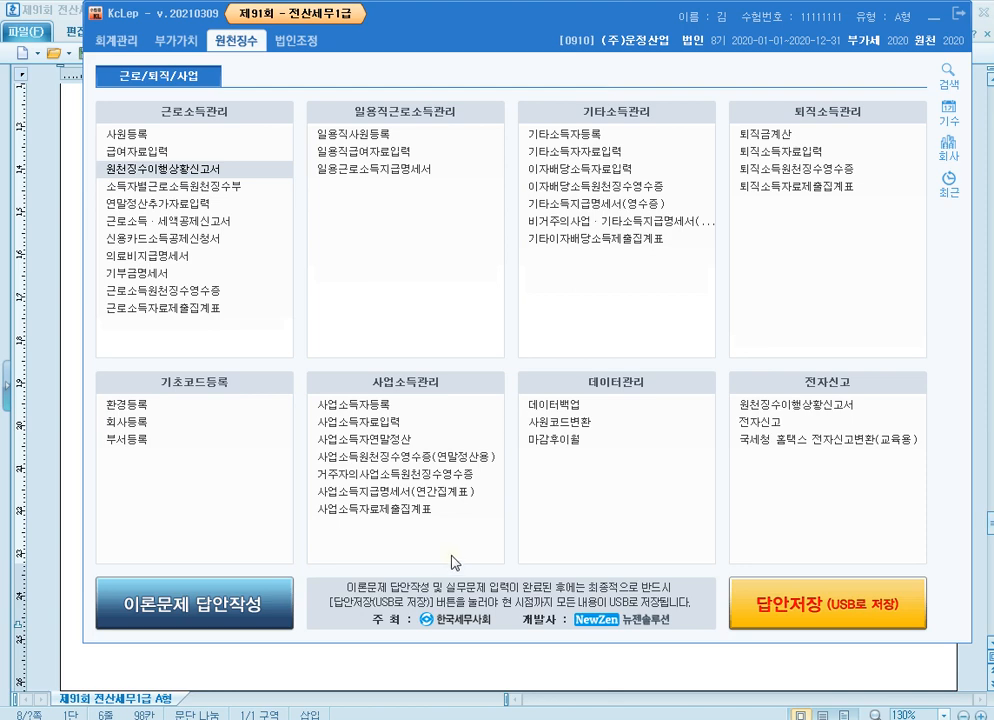
left_click(651, 714)
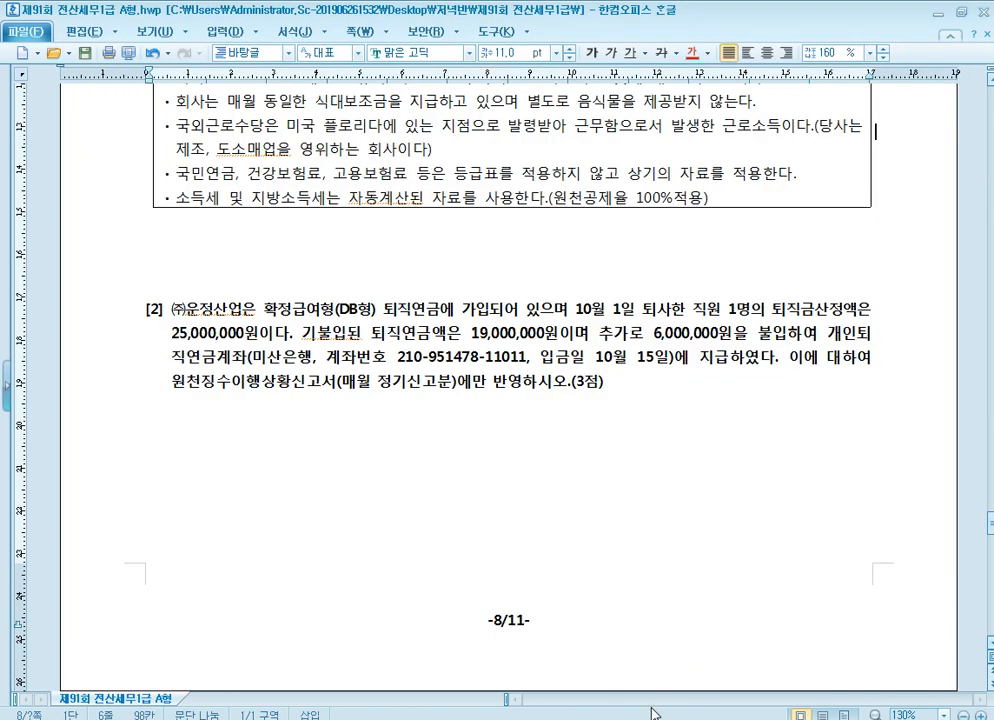
left_click(488, 450)
scroll(493, 452, "down", 3)
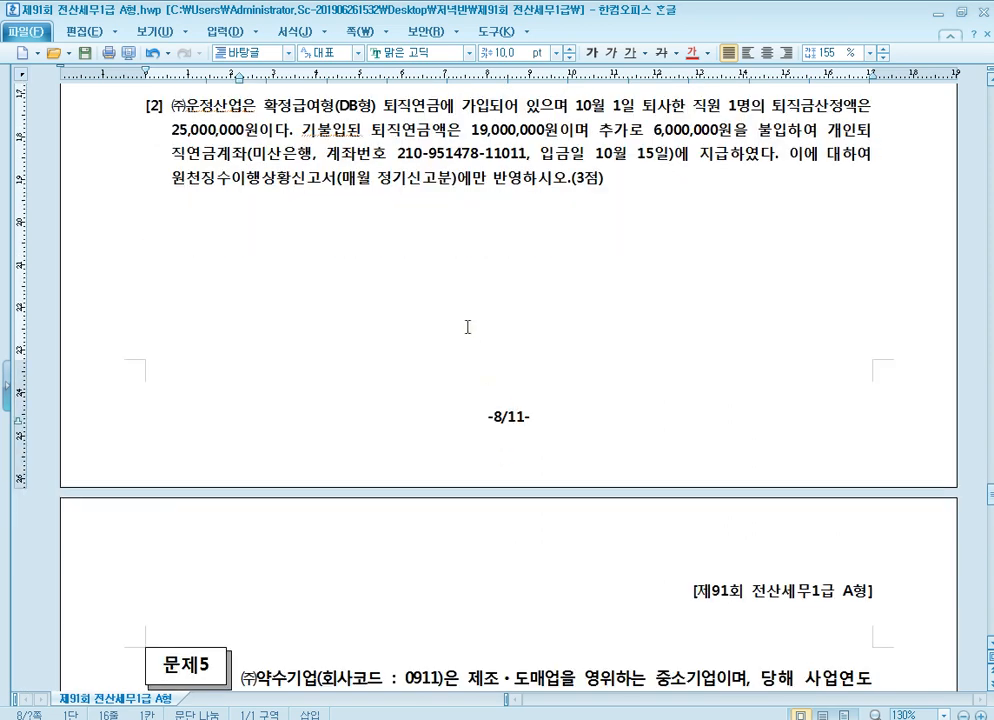
scroll(430, 280, "up", 1)
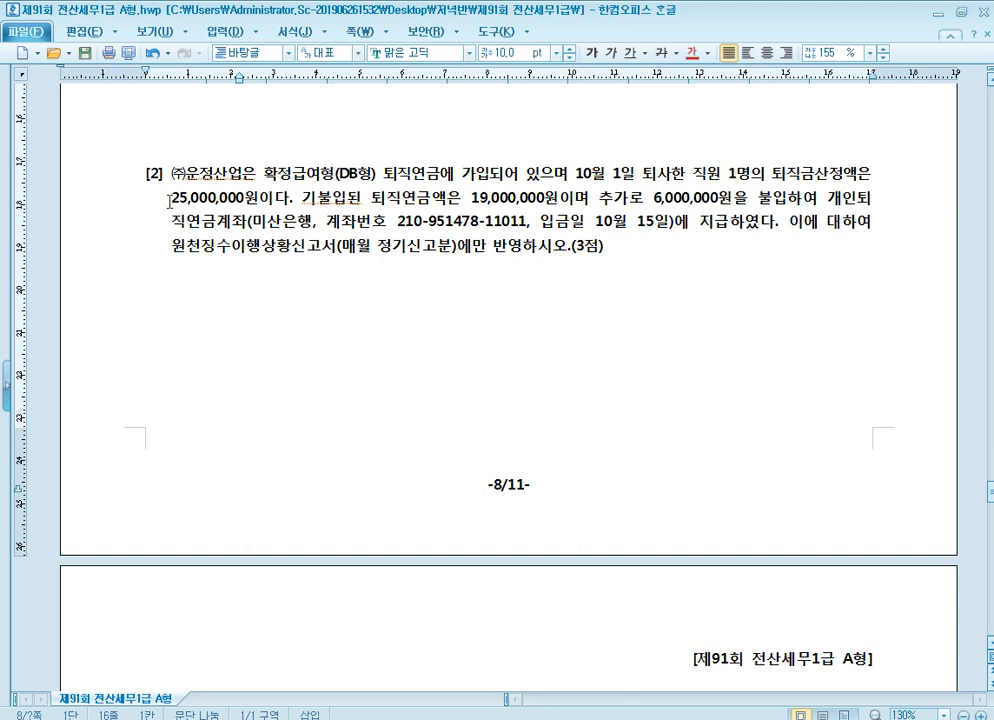
Colour the retirement amount 25,000,000원 and the phrase 개인퇴직연금계좌 red in problem 4 [2]
left_click_drag(170, 202, 263, 201)
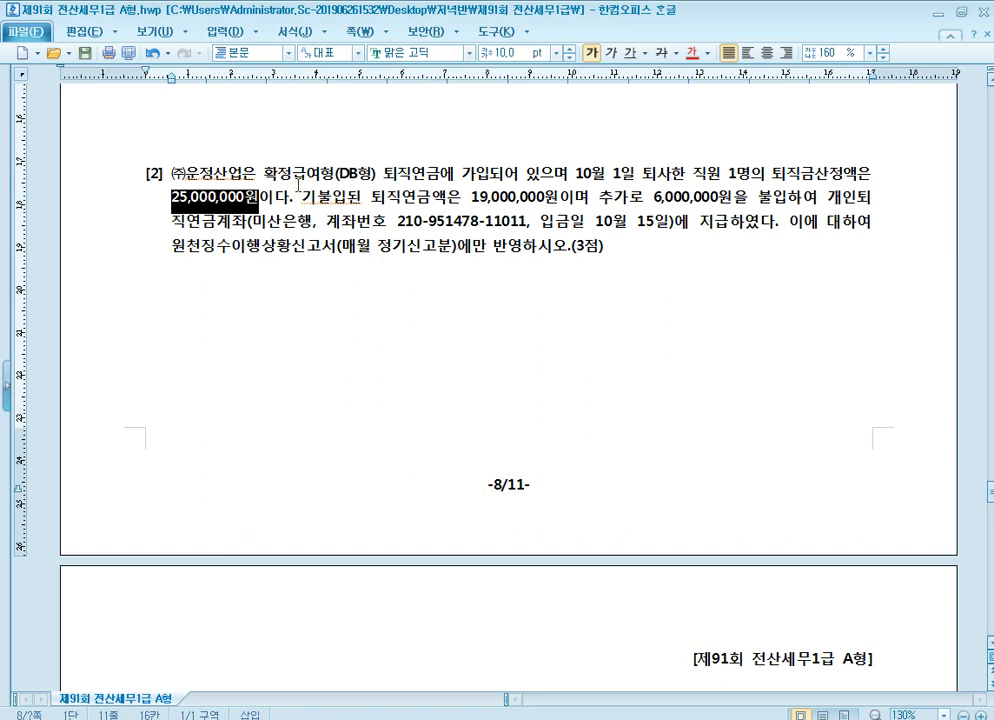
left_click(692, 52)
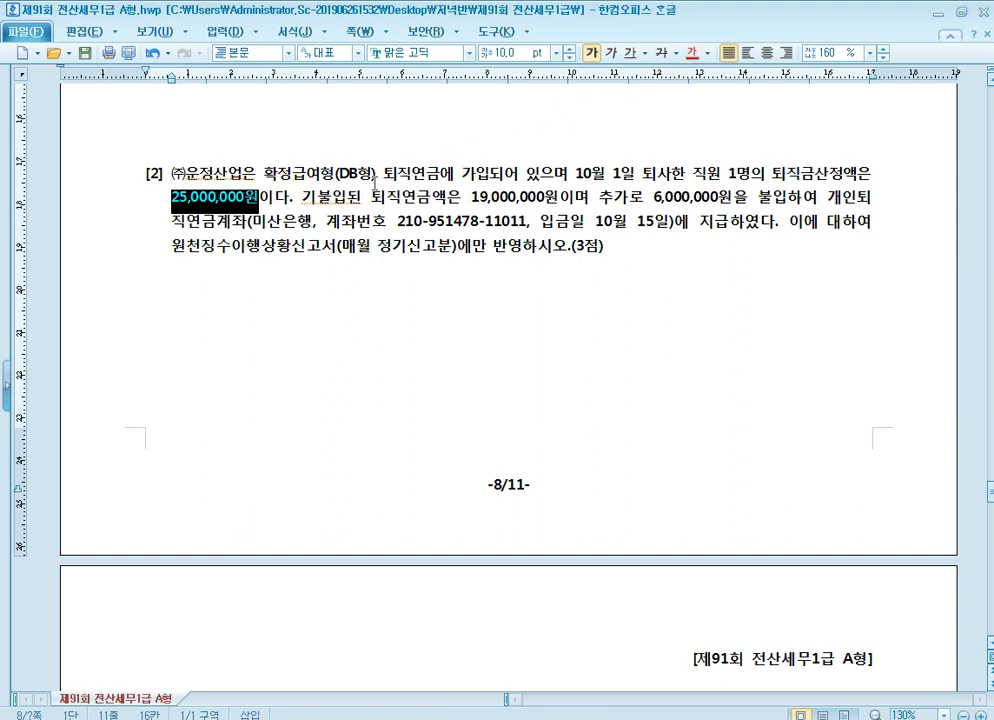
left_click(375, 186)
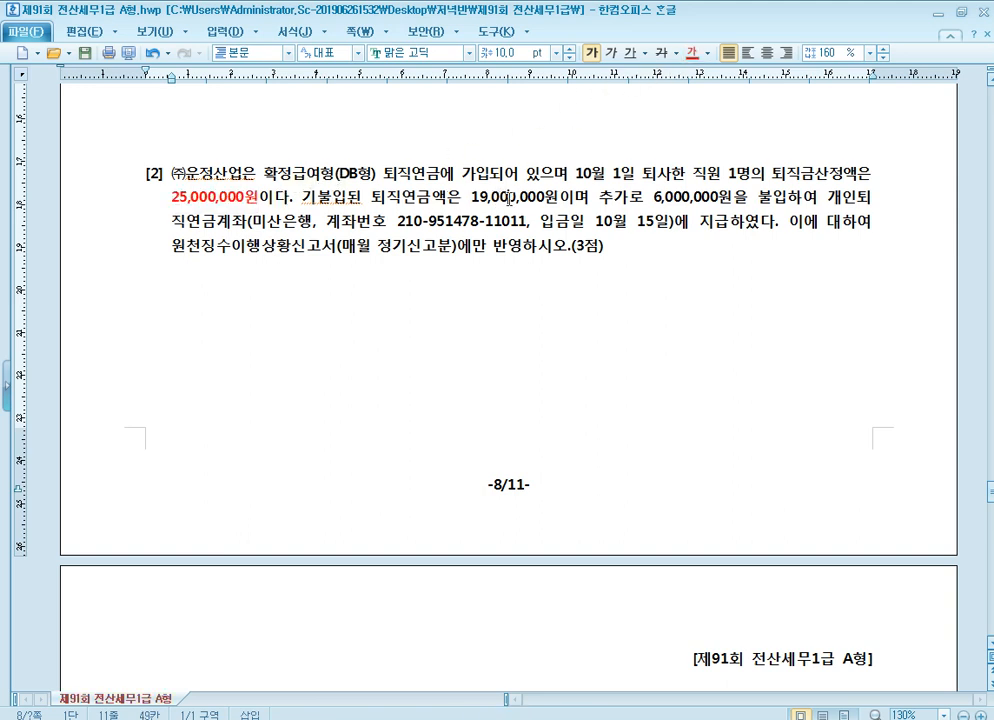
left_click(686, 199)
left_click(680, 198)
left_click_drag(826, 199, 252, 232)
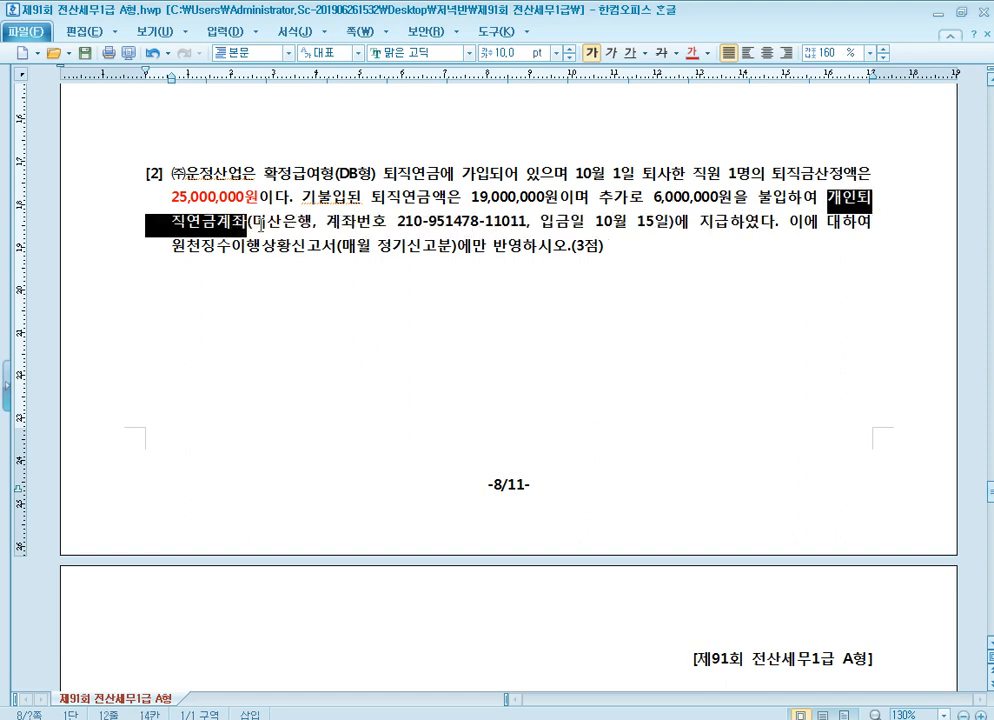
left_click(690, 52)
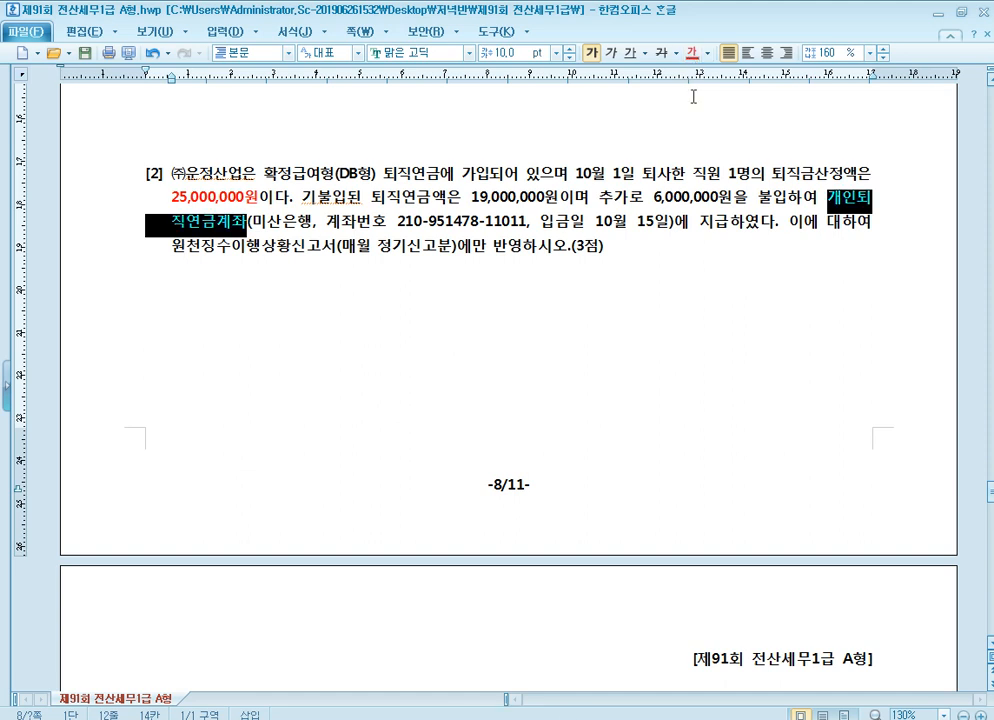
left_click(808, 199)
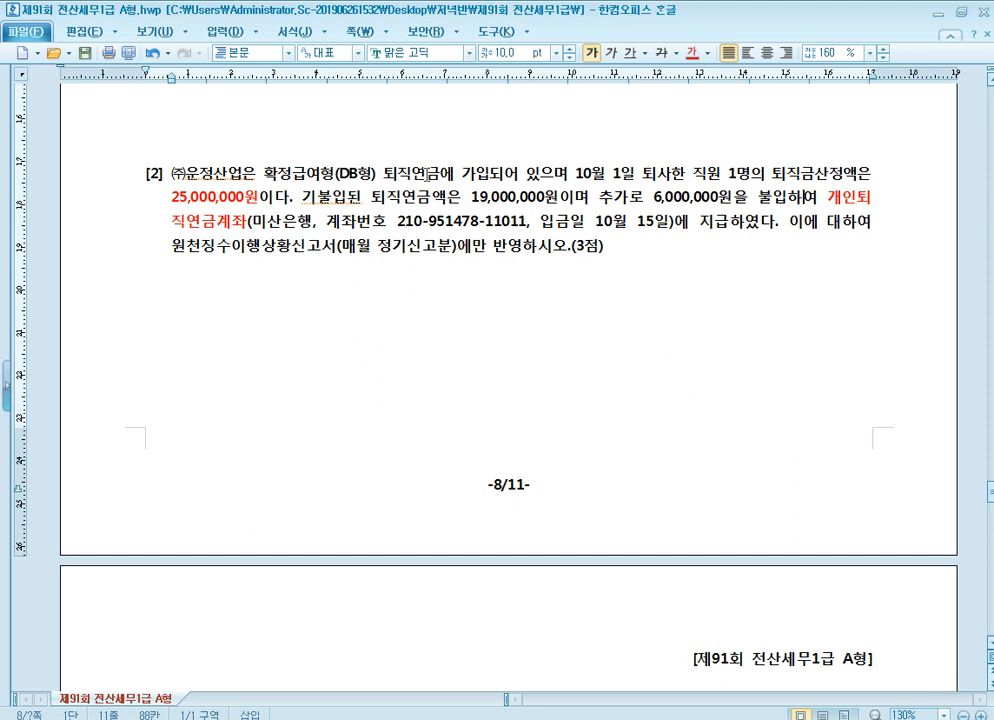
Review the retirement amount, the additional contribution and the pension account payment in problem 4 [2]
left_click(234, 203)
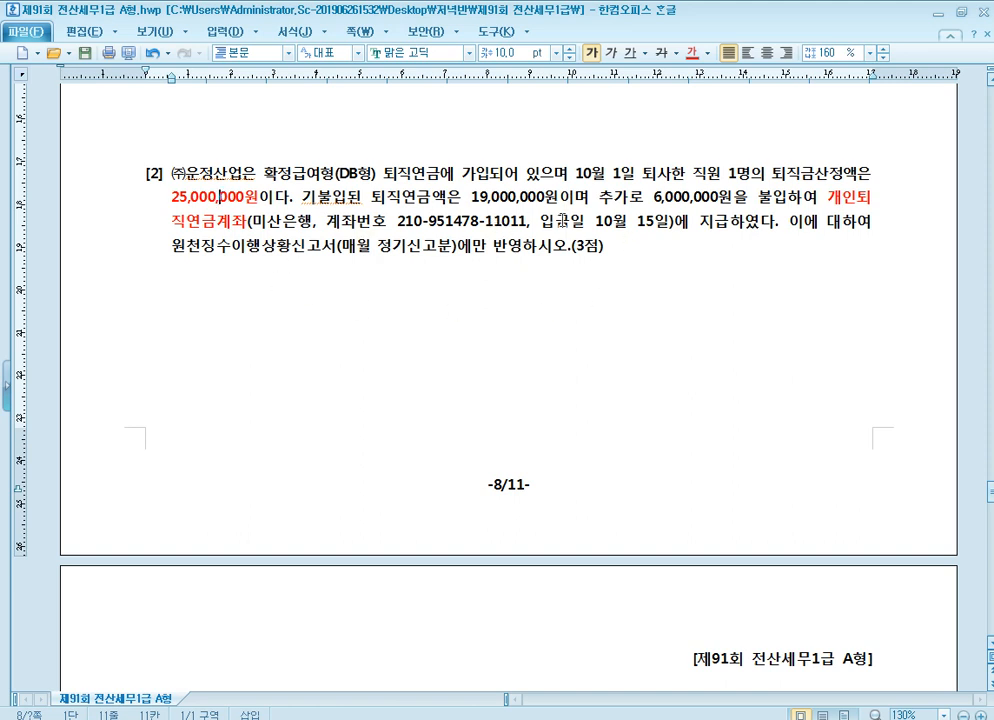
left_click(697, 205)
left_click(239, 225)
scroll(455, 317, "down", 1)
scroll(456, 320, "up", 1)
Switch to KcLep, open 원천징수이행상황신고서 and set 귀속기간 to 2020년 10월 ~ 2020년 10월
key("alt+Tab")
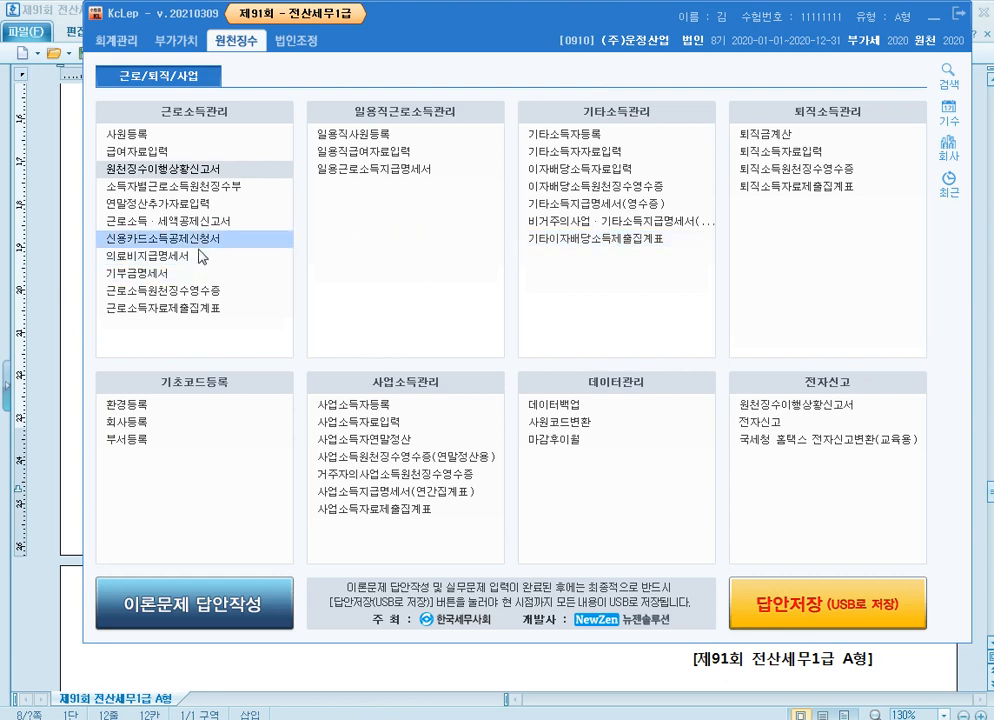
left_click(213, 169)
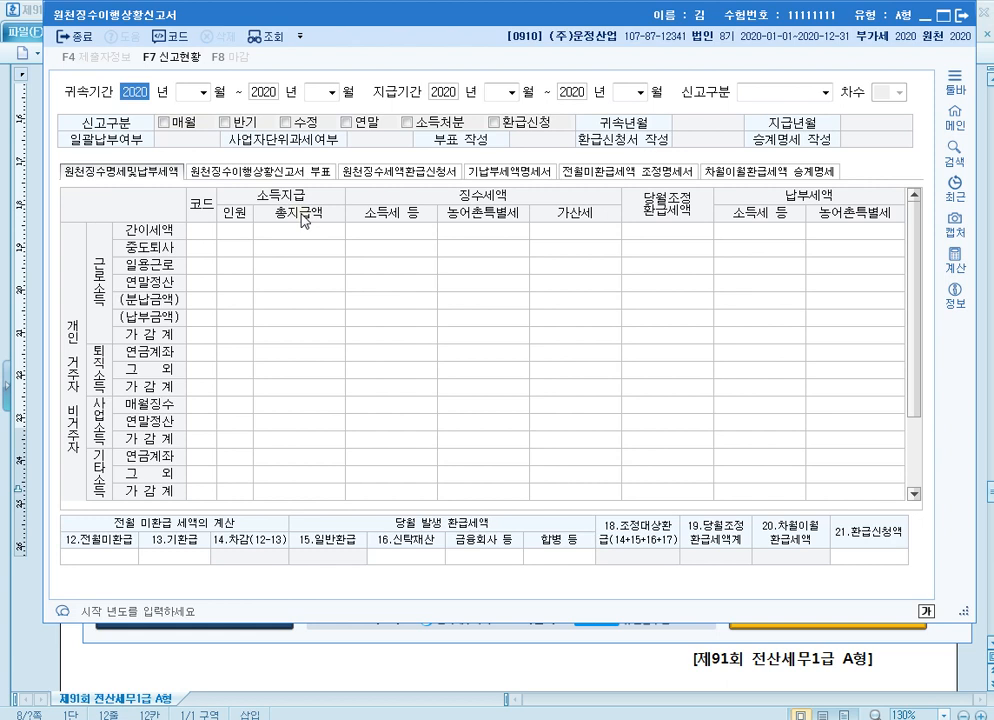
key("Return")
type("10")
key("Return")
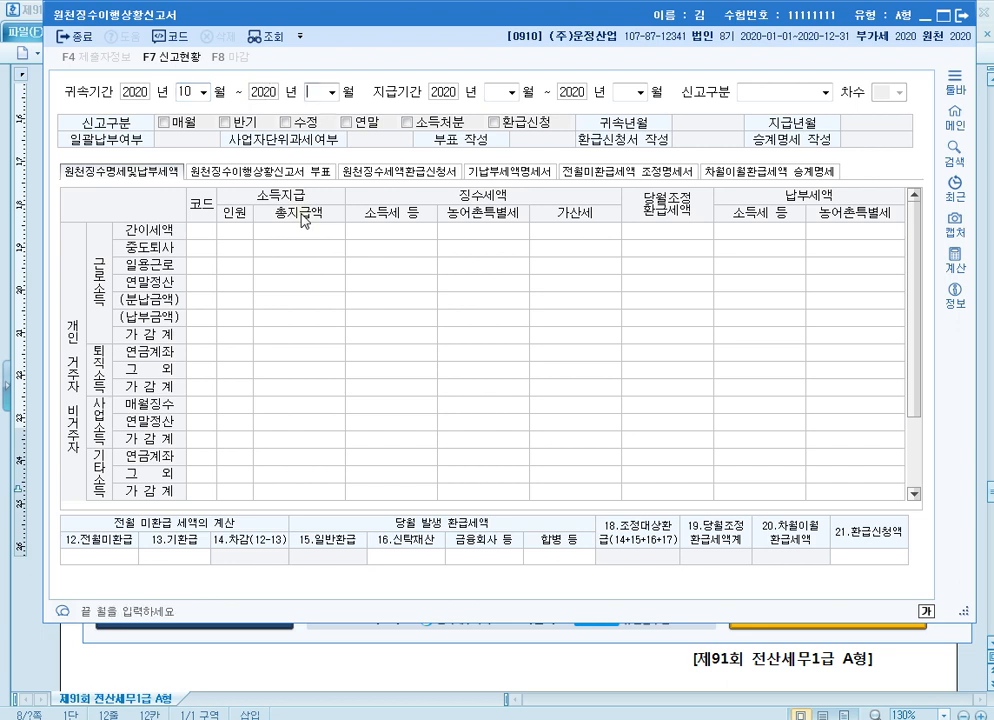
type("10")
key("Return")
Set 지급기간 to 2020년 10월 ~ 2020년 10월 and load the October return with 신고구분 1.정기신고
type("10")
key("Return")
type("10")
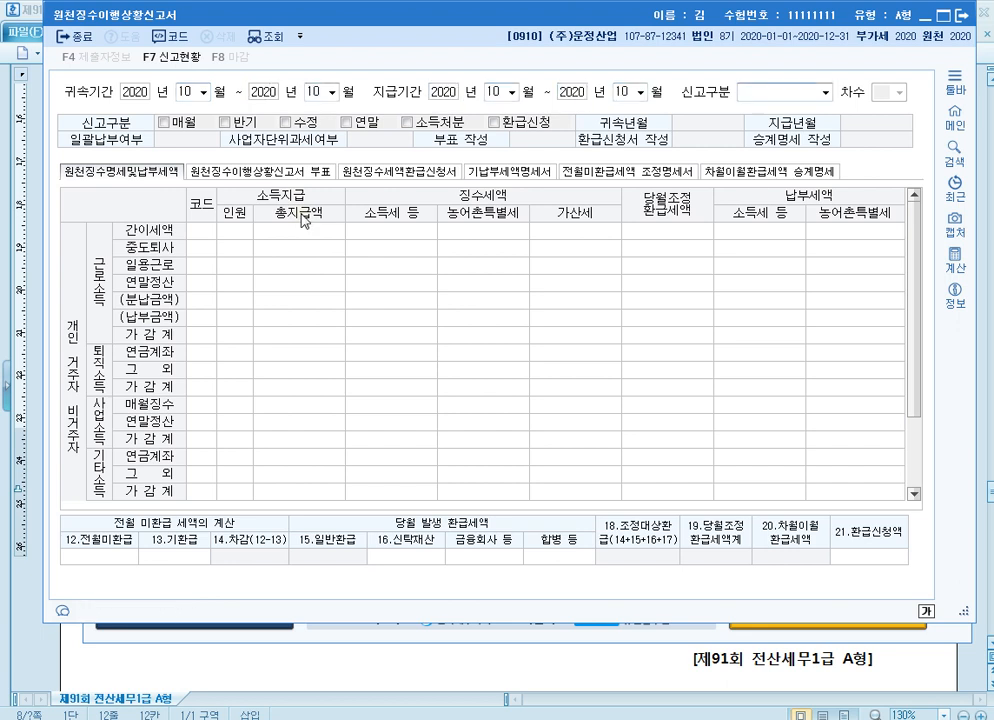
key("Return")
key("Return")
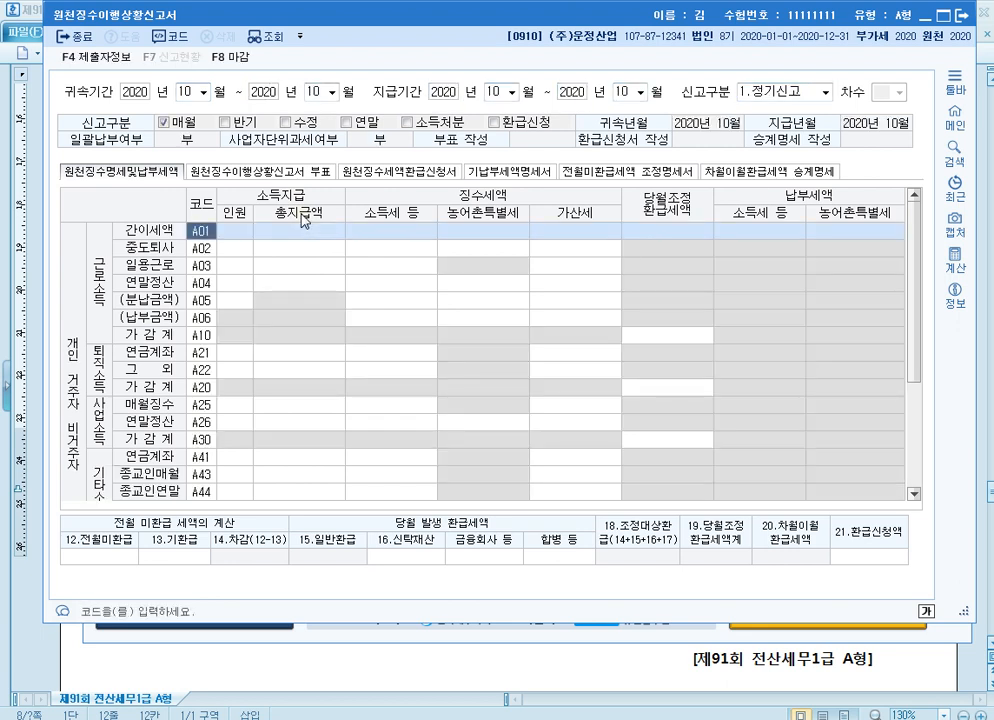
Enter 인원 1 and 총지급액 25,000,000 on the 퇴직소득 그 외 (A22) row and close 원천징수이행상황신고서
left_click(241, 371)
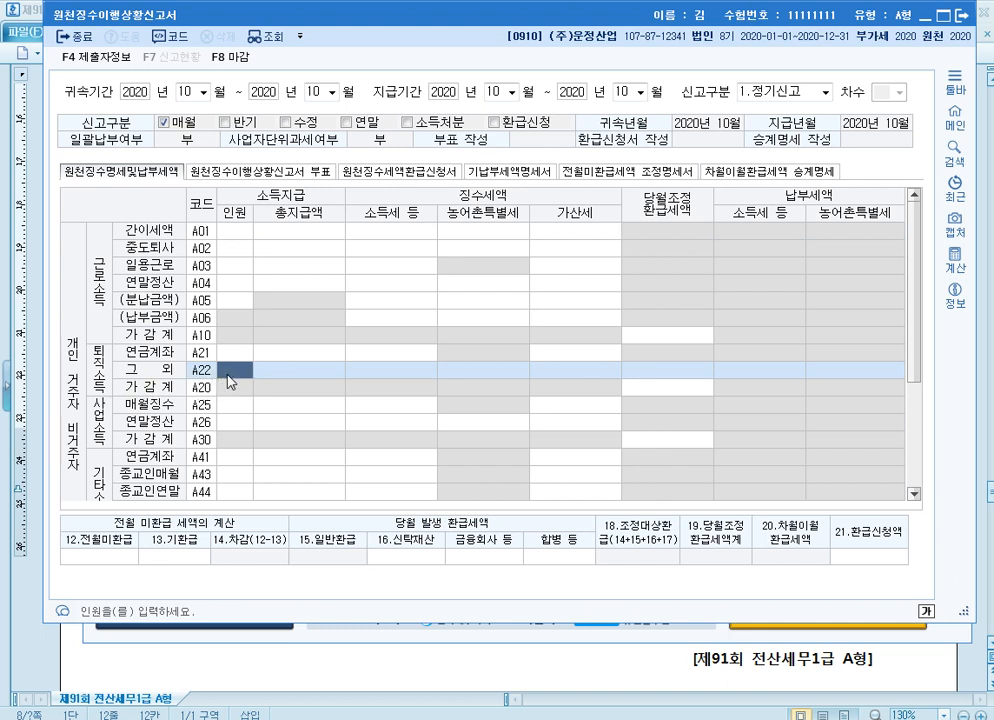
type("1")
key("Return")
type("25000000")
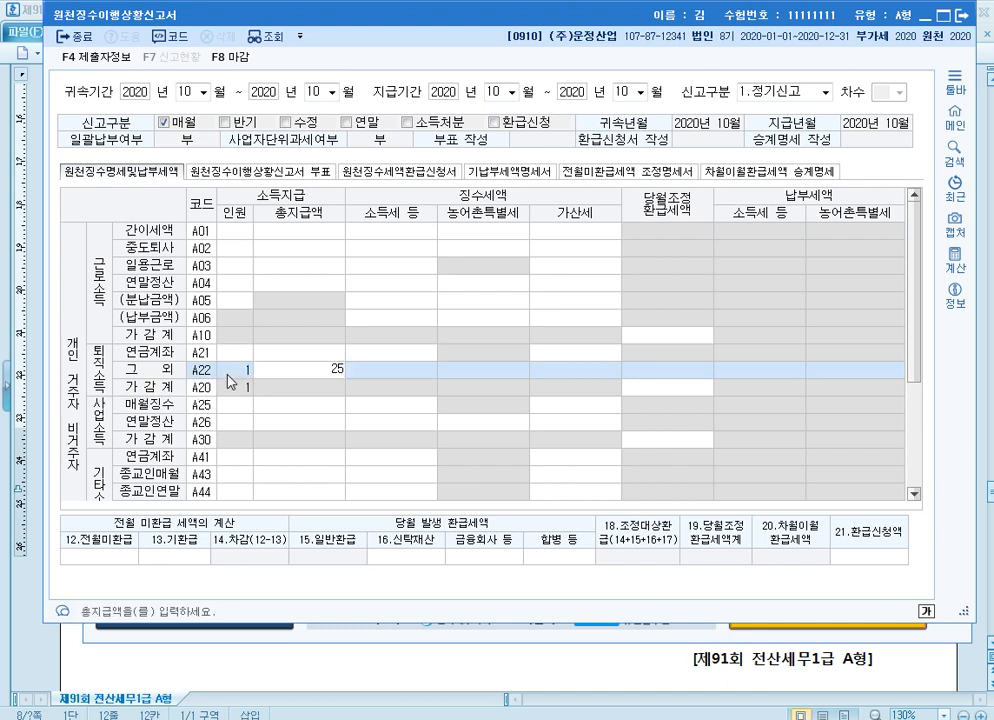
key("Return")
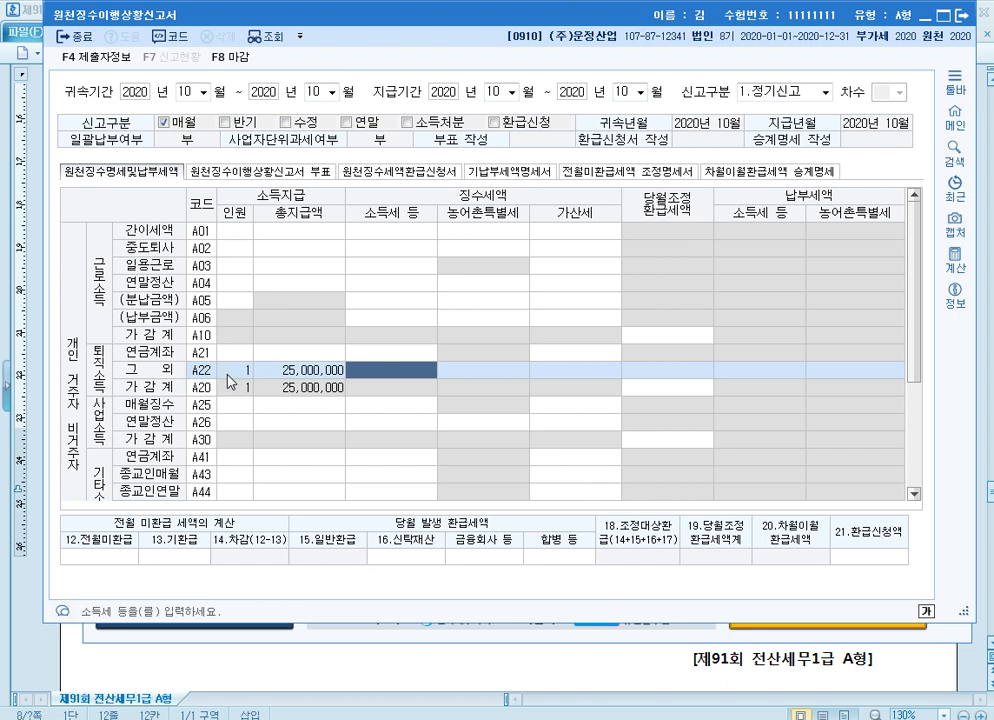
scroll(390, 355, "down", 1)
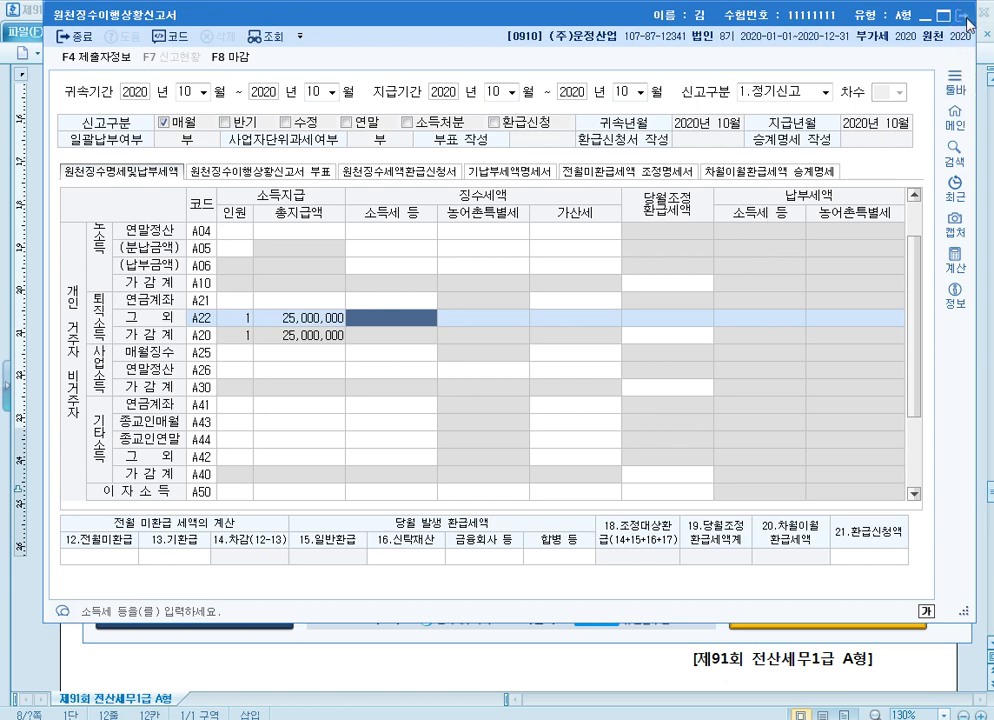
key("Escape")
left_click(528, 347)
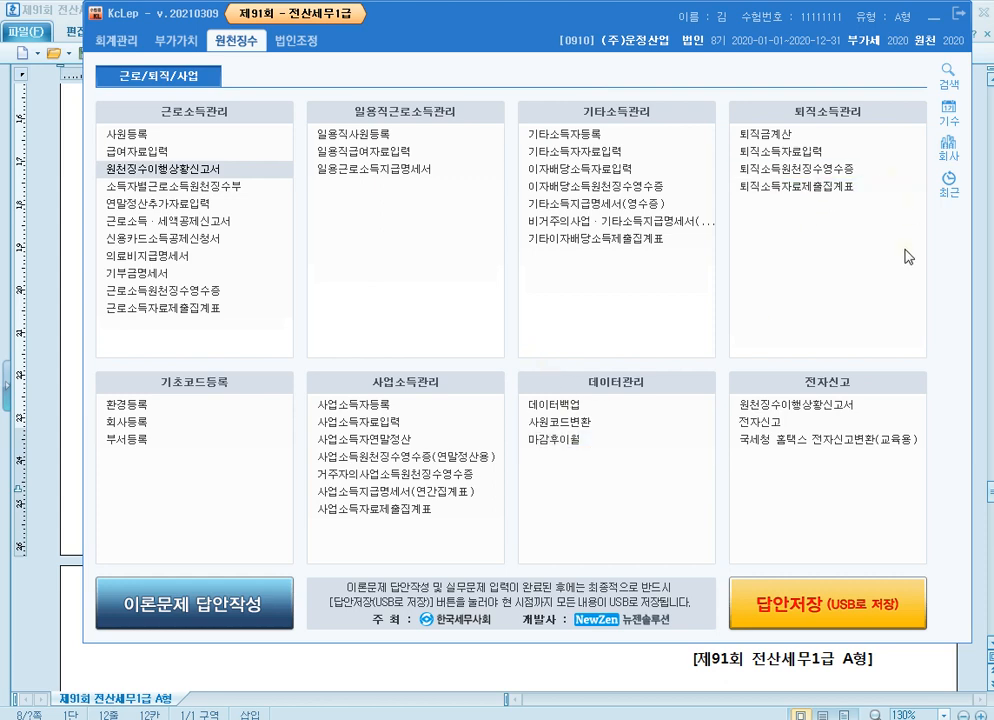
Switch to the exam document and read problem [1] on 고정자산등록, covering the 부품절단기 asset data, 감가상각방법 and 내용연수
left_click(983, 311)
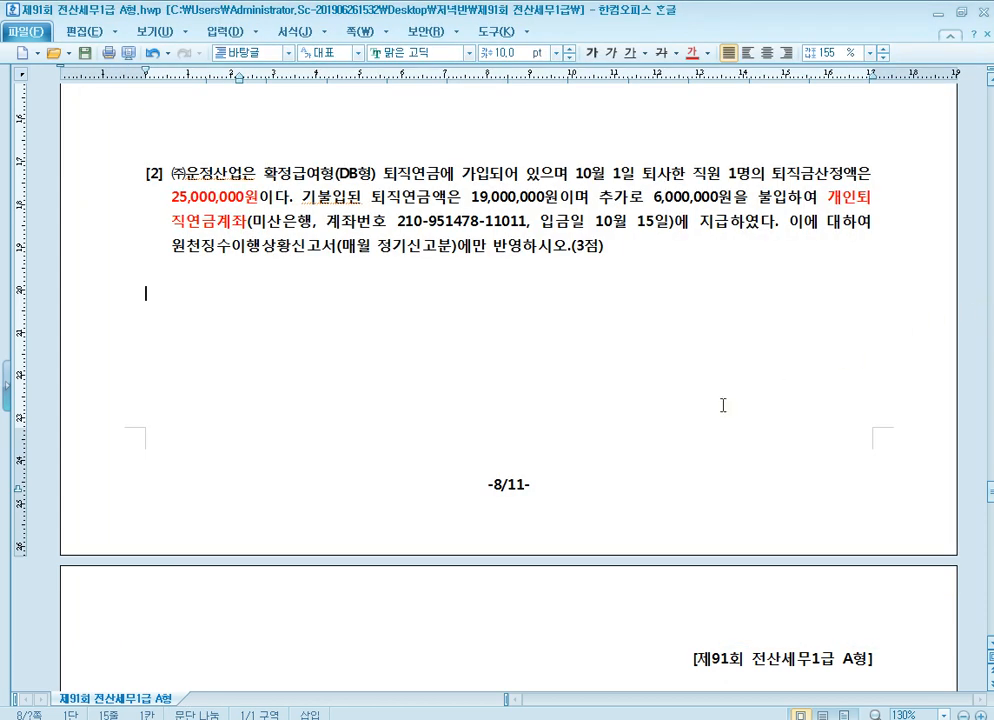
scroll(302, 225, "down", 5)
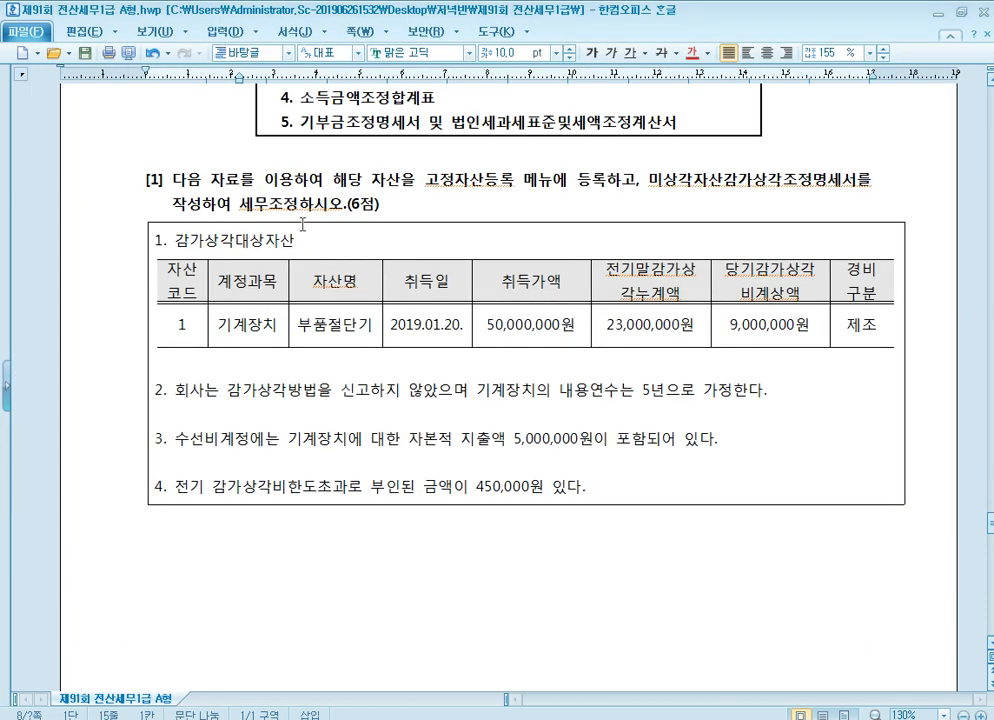
left_click(514, 180)
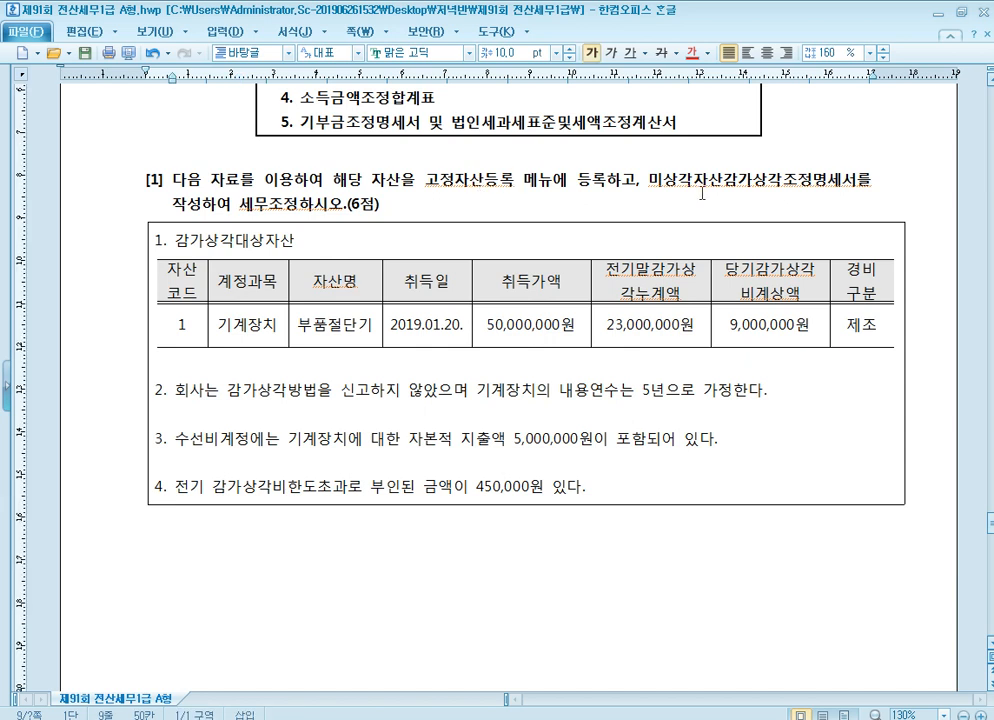
left_click(766, 180)
left_click(435, 332)
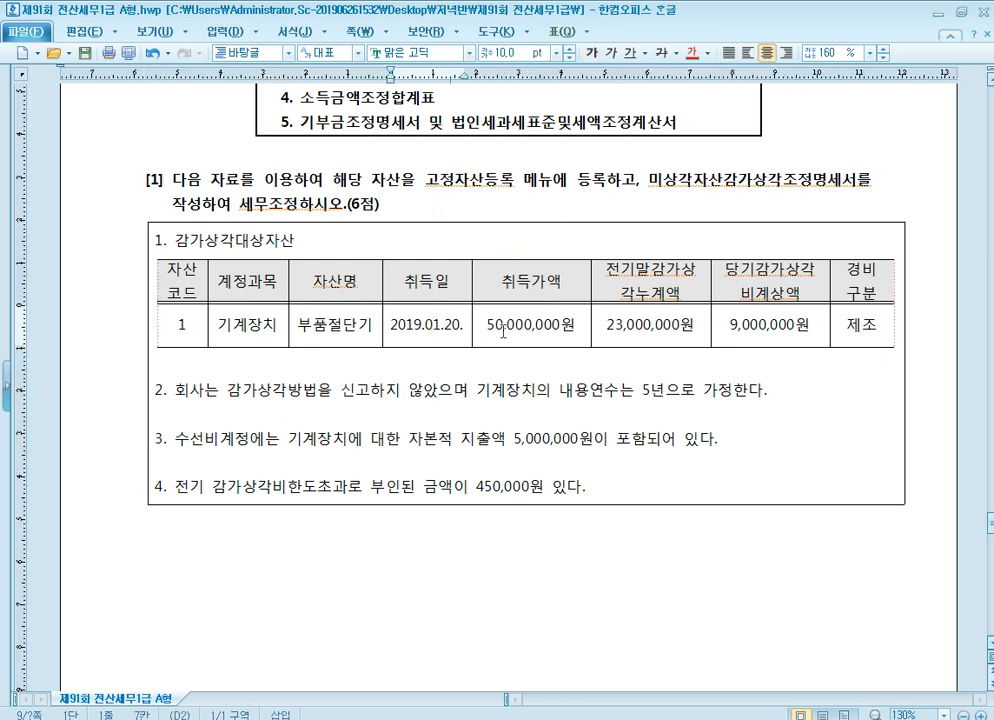
left_click(750, 333)
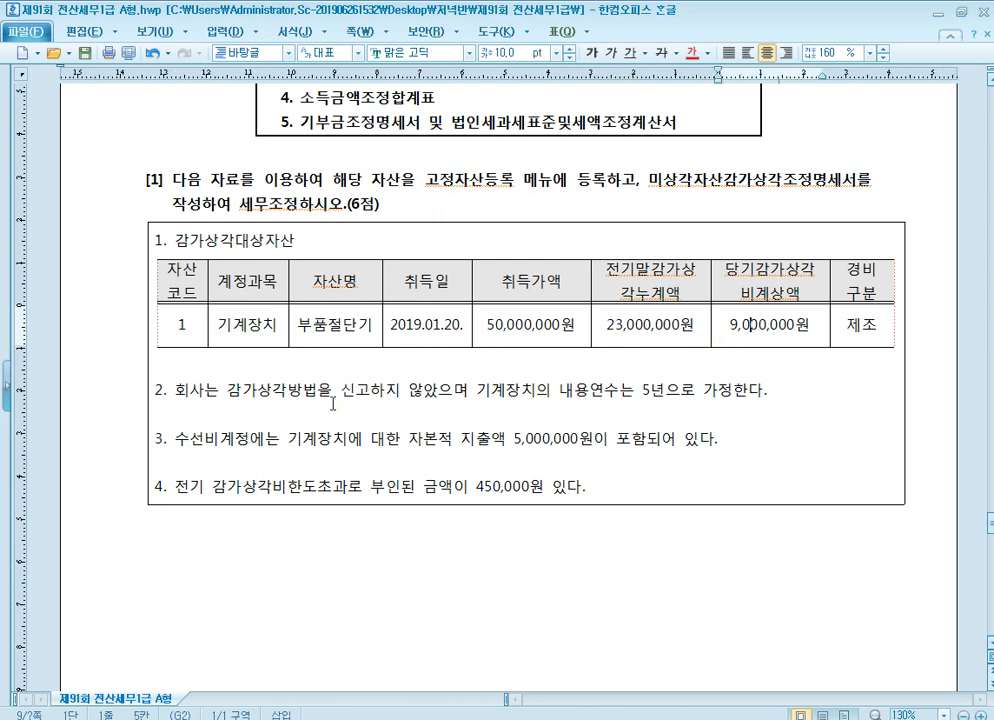
left_click(435, 393)
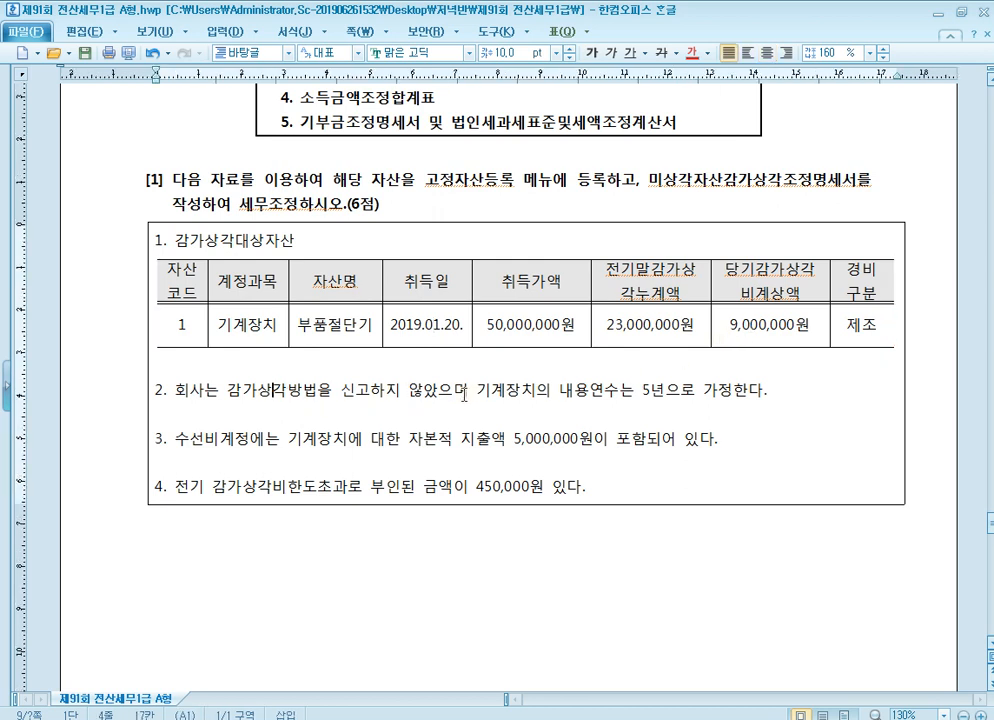
left_click(625, 394)
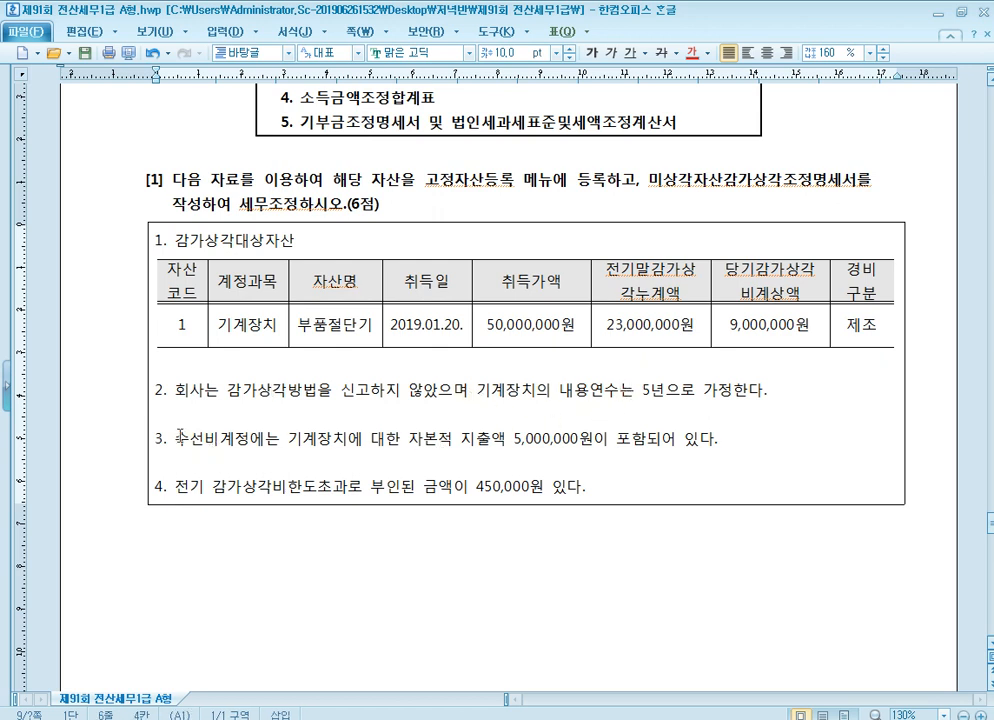
Colour 수선비 and 자본적 지출액 5,000,000원 red in item 3 of the depreciation problem
left_click_drag(175, 438, 218, 437)
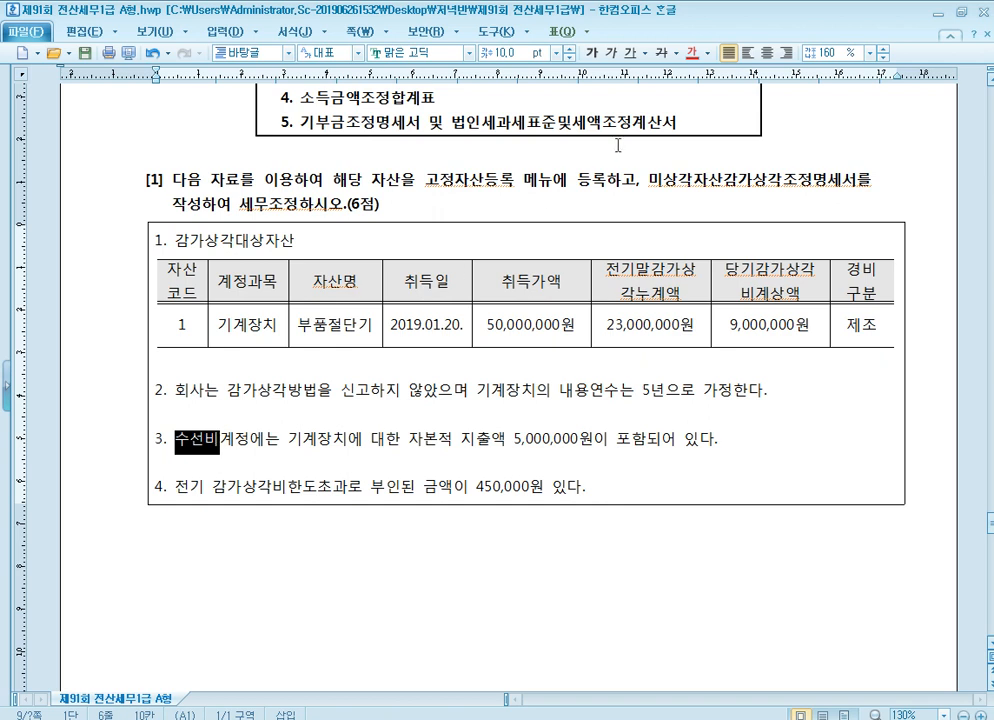
left_click(690, 55)
left_click_drag(409, 438, 594, 438)
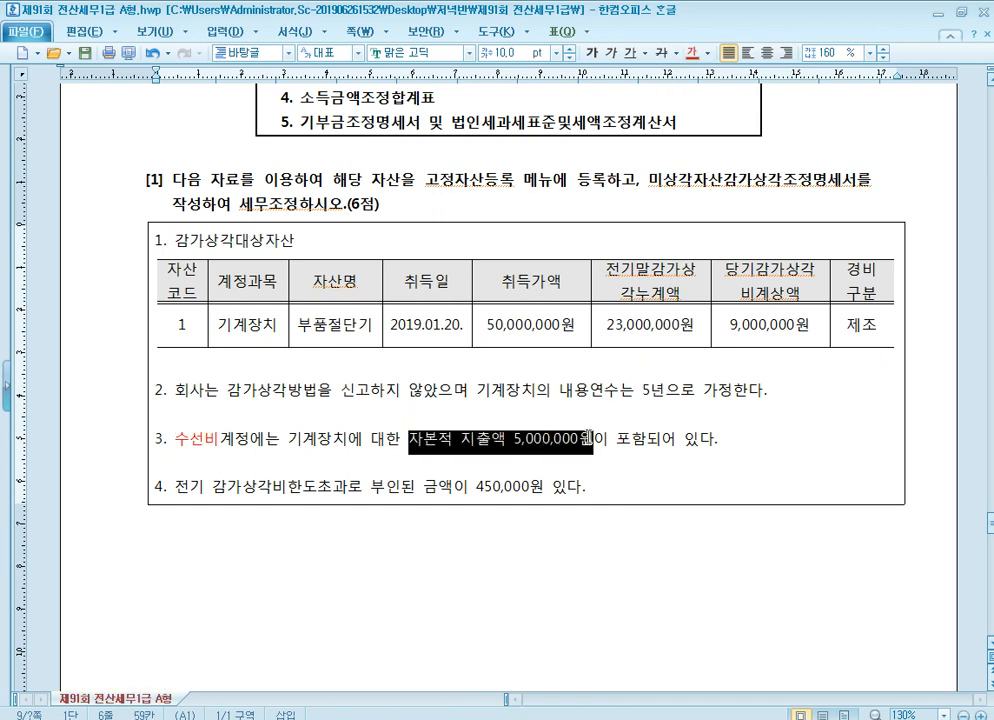
left_click(690, 55)
left_click(659, 424)
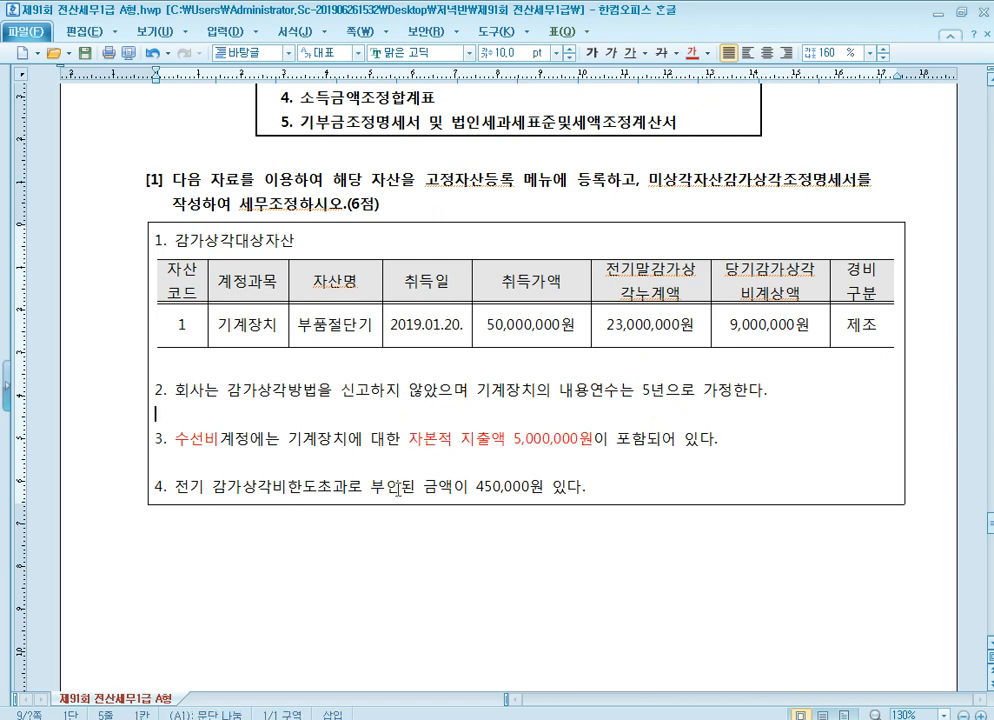
Read item 4 of the depreciation problem on the prior-year 감가상각비 한도초과 amount
left_click(228, 490)
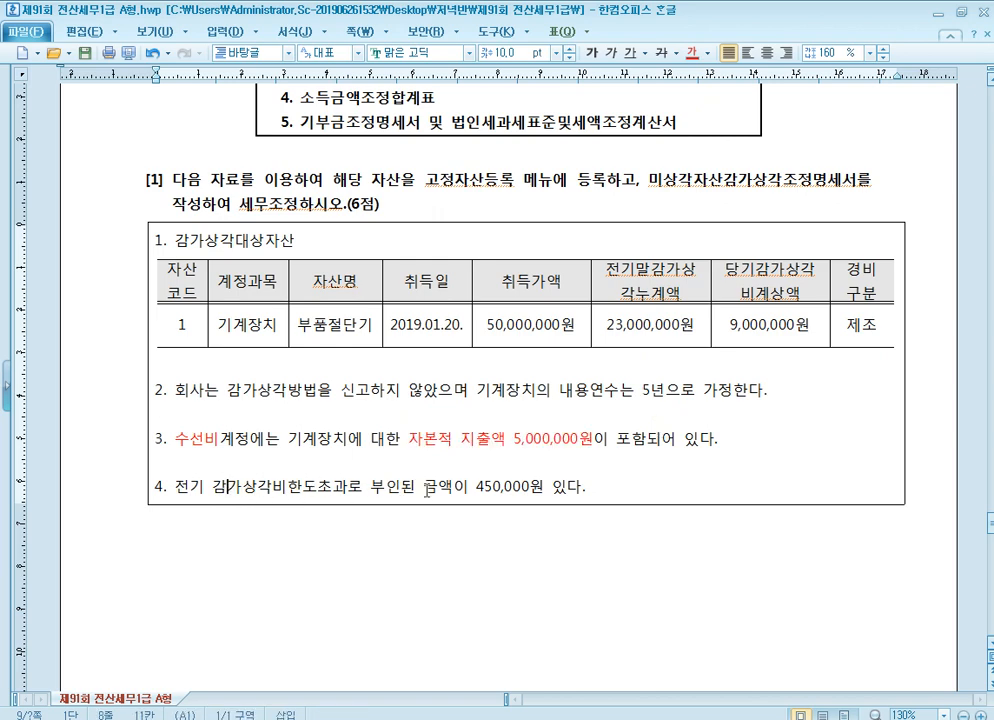
scroll(532, 486, "down", 1)
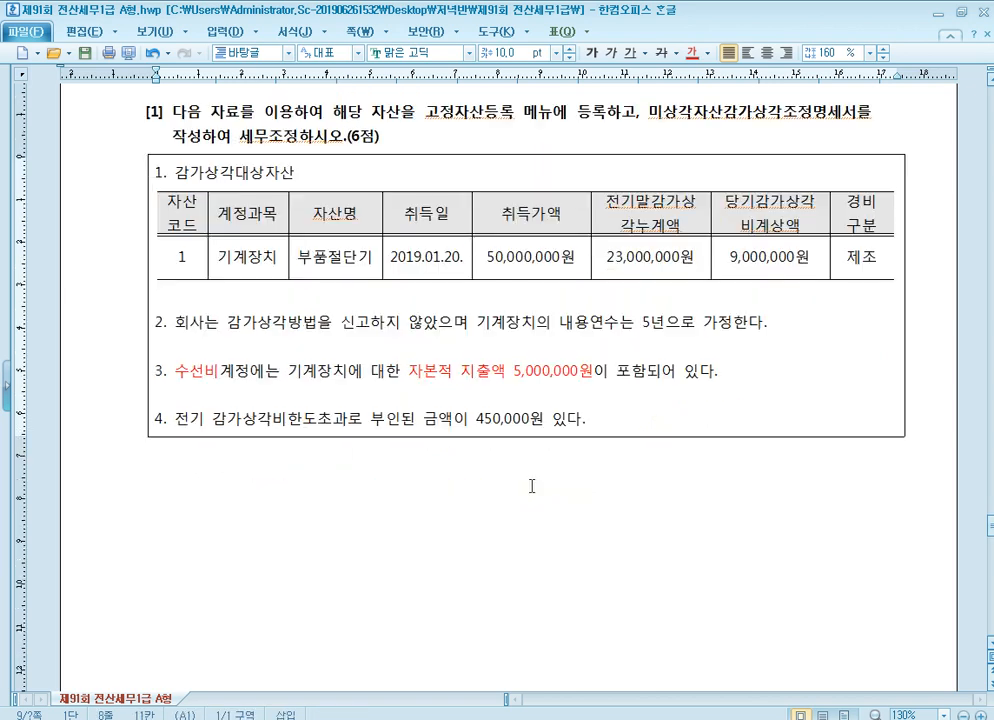
left_click(521, 420)
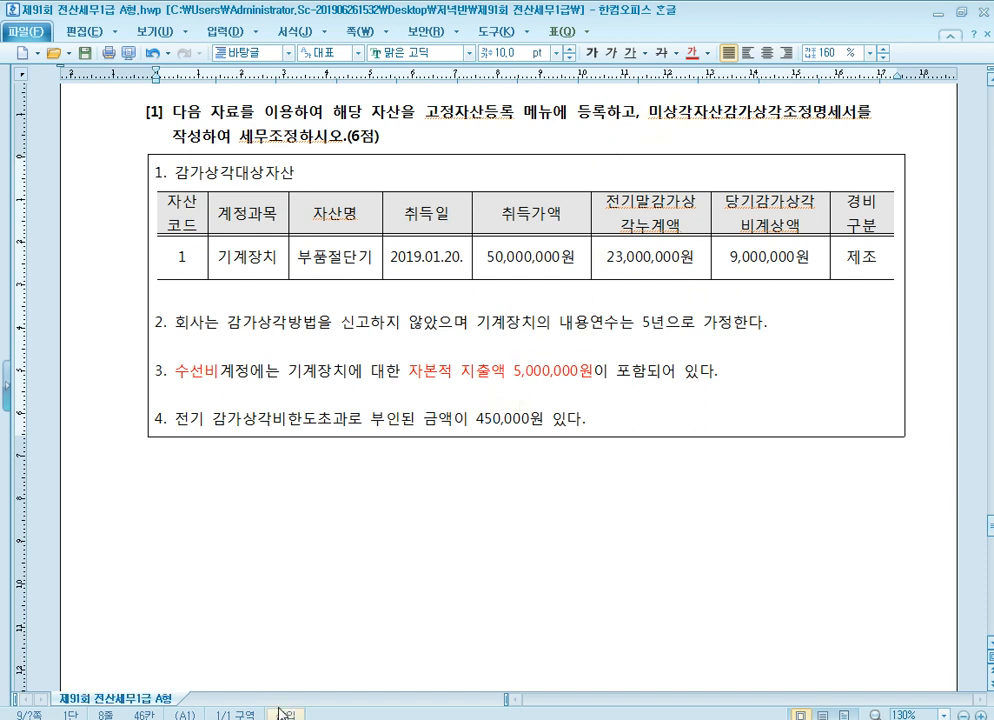
Switch to KcLep and change the working company to [0911] (주)약수기업
left_click(320, 718)
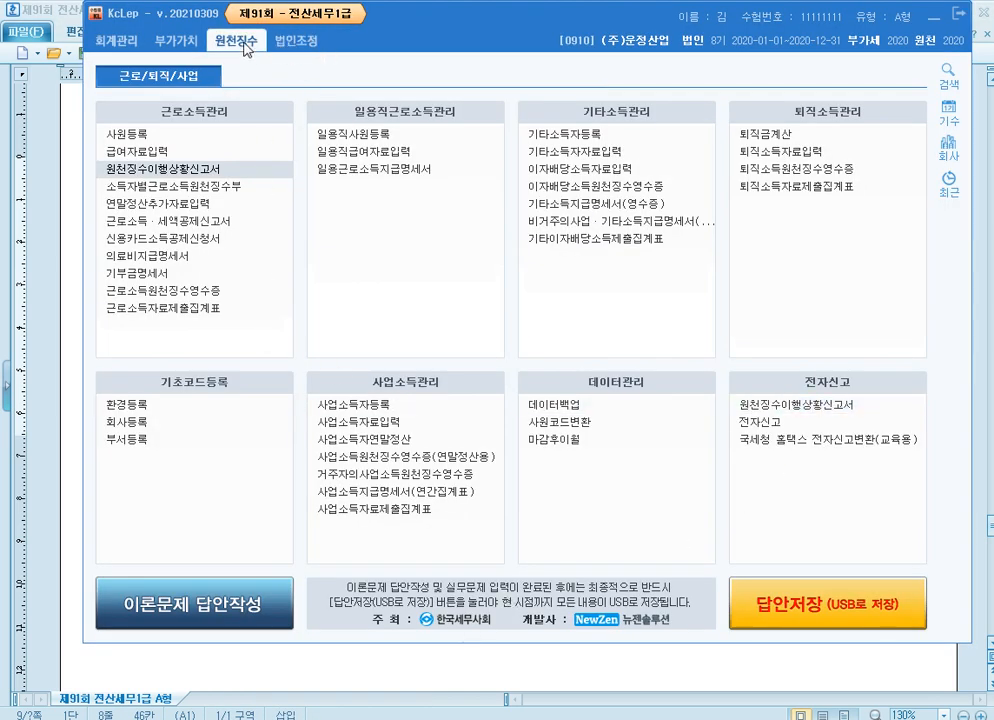
left_click(949, 149)
double_click(410, 264)
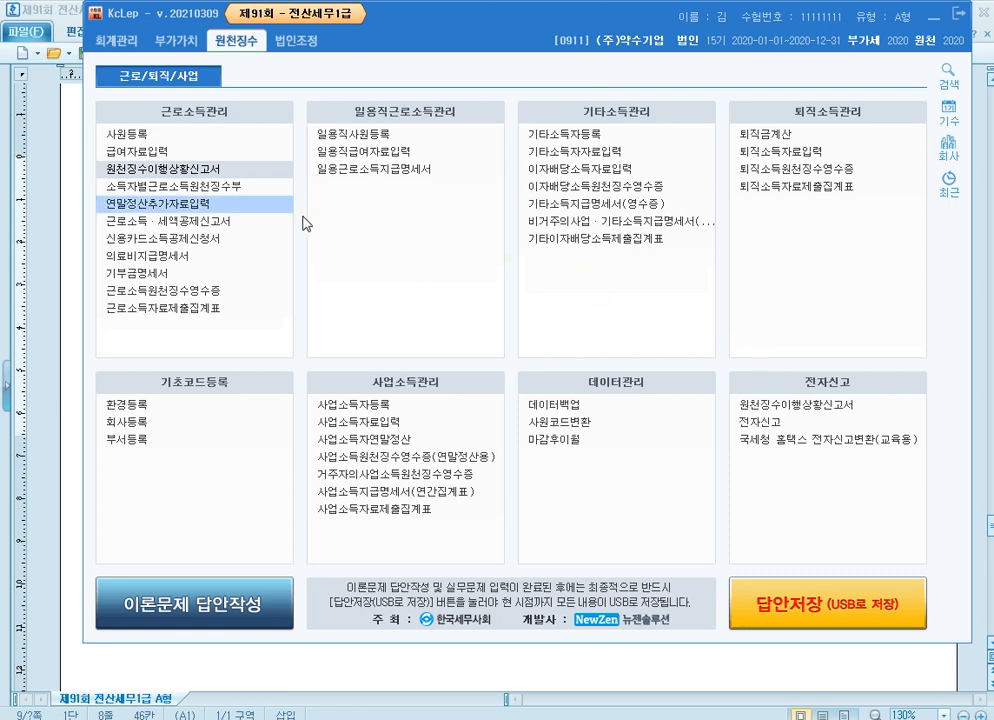
Open 고정자산등록 under 법인조정 and set 자산계정과목 to 0206 기계장치
left_click(298, 41)
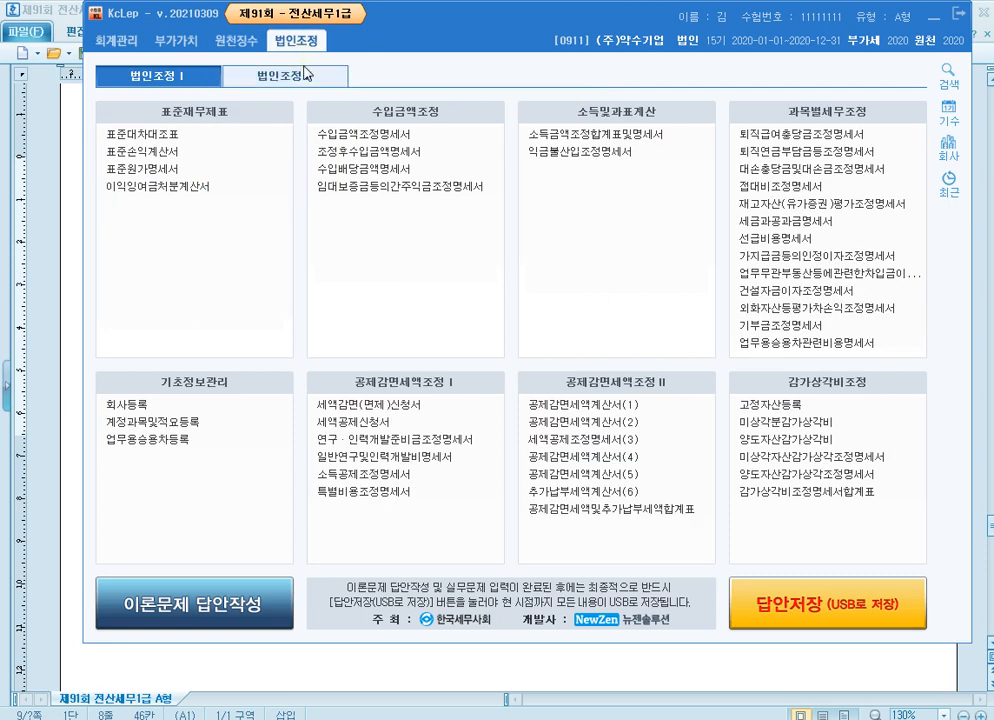
left_click(800, 406)
type("0206")
key("Return")
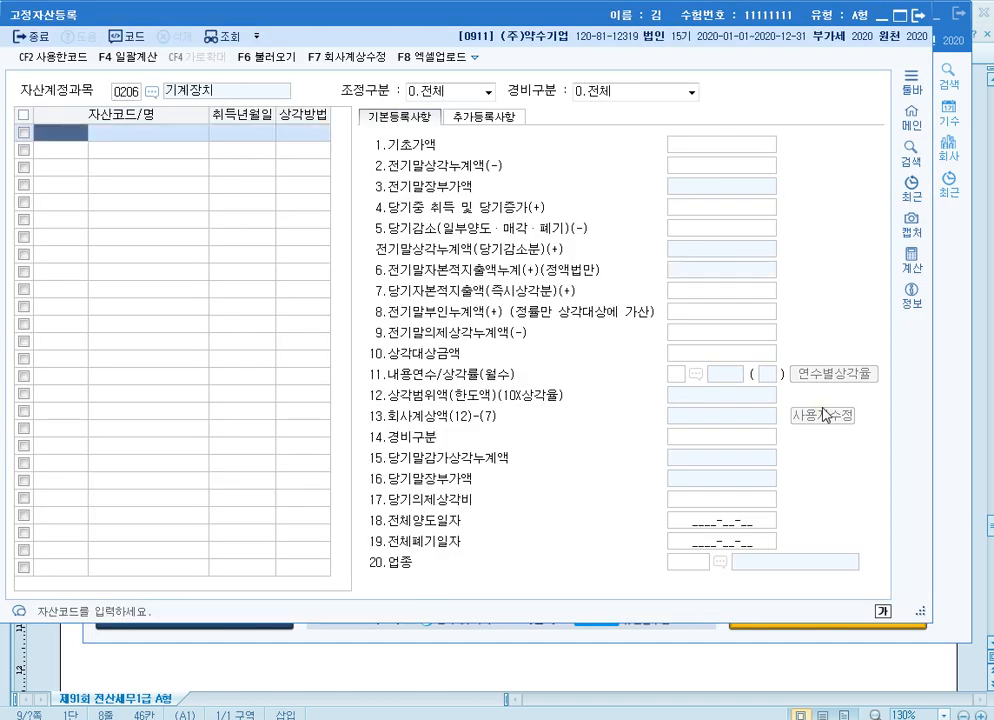
Register asset code 000001 named 부품절단기 with 취득년월일 2019-01-20
type("1")
key("Return")
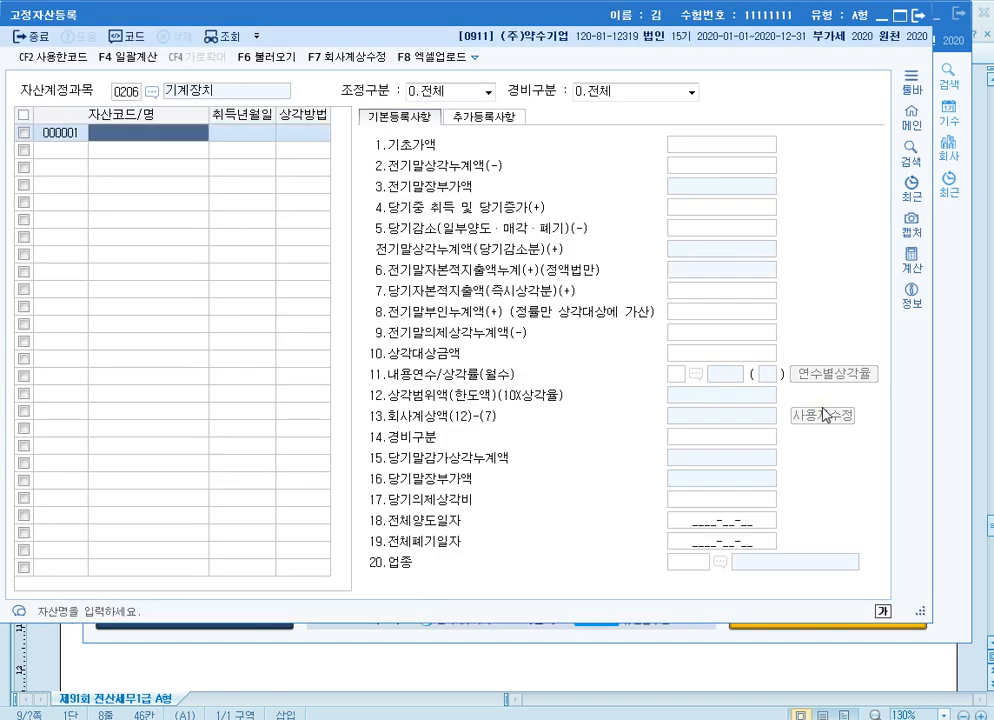
type("부품절")
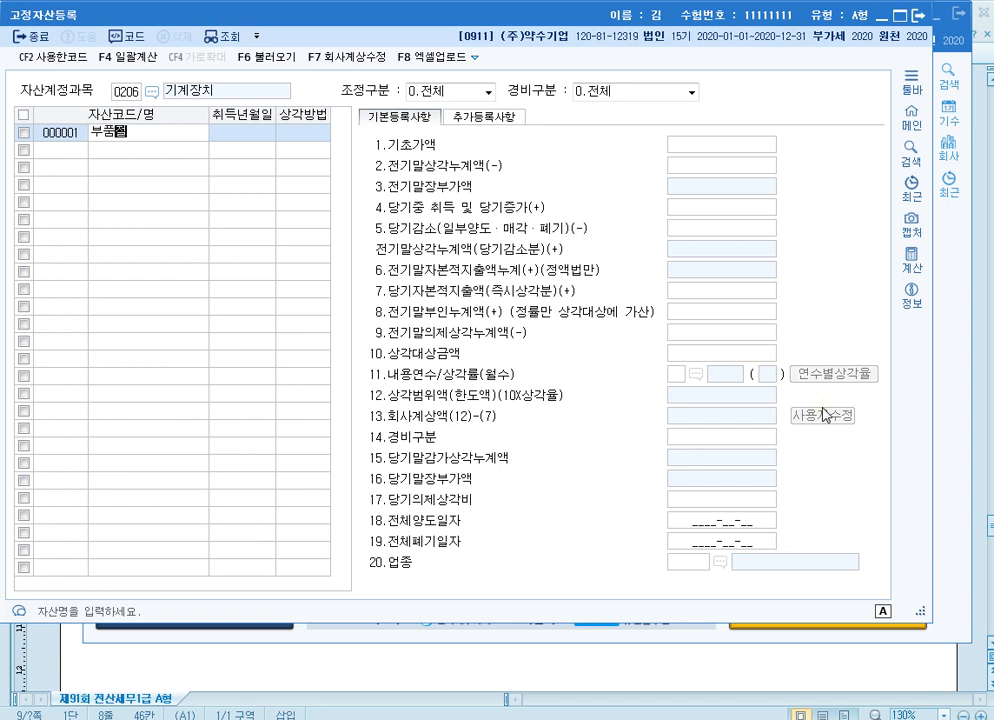
type("단기")
key("Return")
type("2")
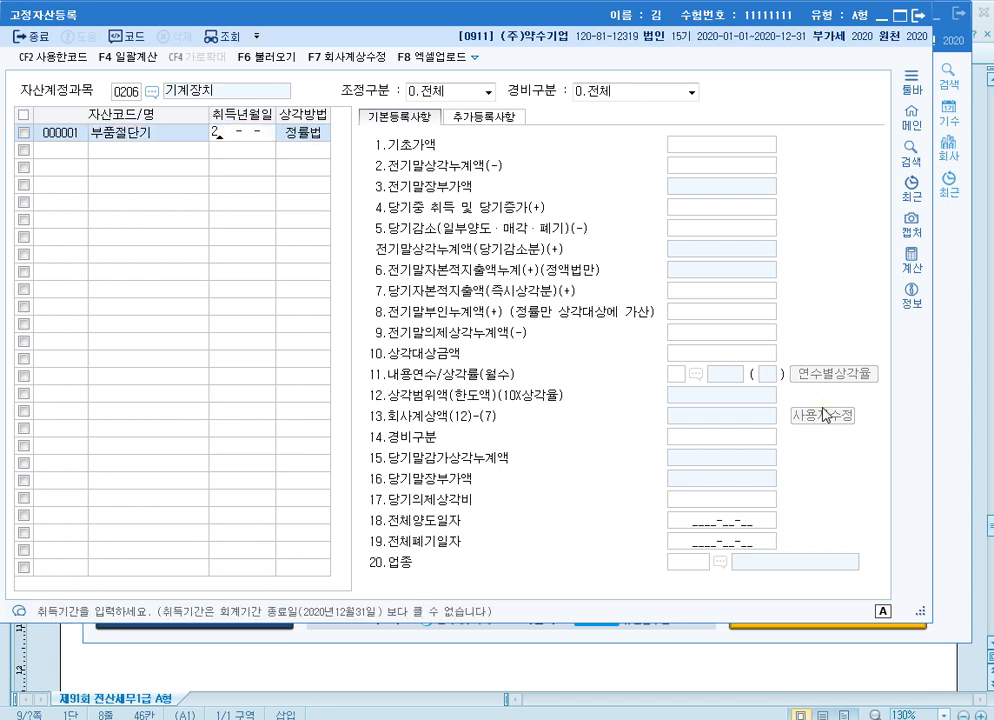
type("019-01-20")
key("Return")
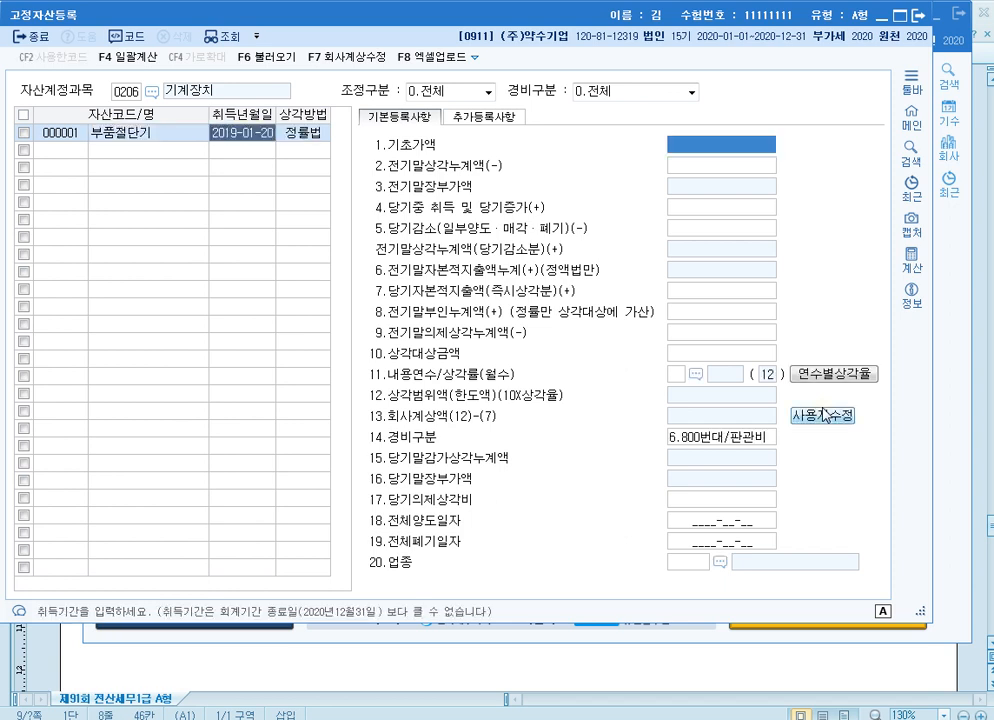
Set 기초가액 of 부품절단기 to 50,000,000 and 전기말상각누계액 to 23,000,000
type("50000000")
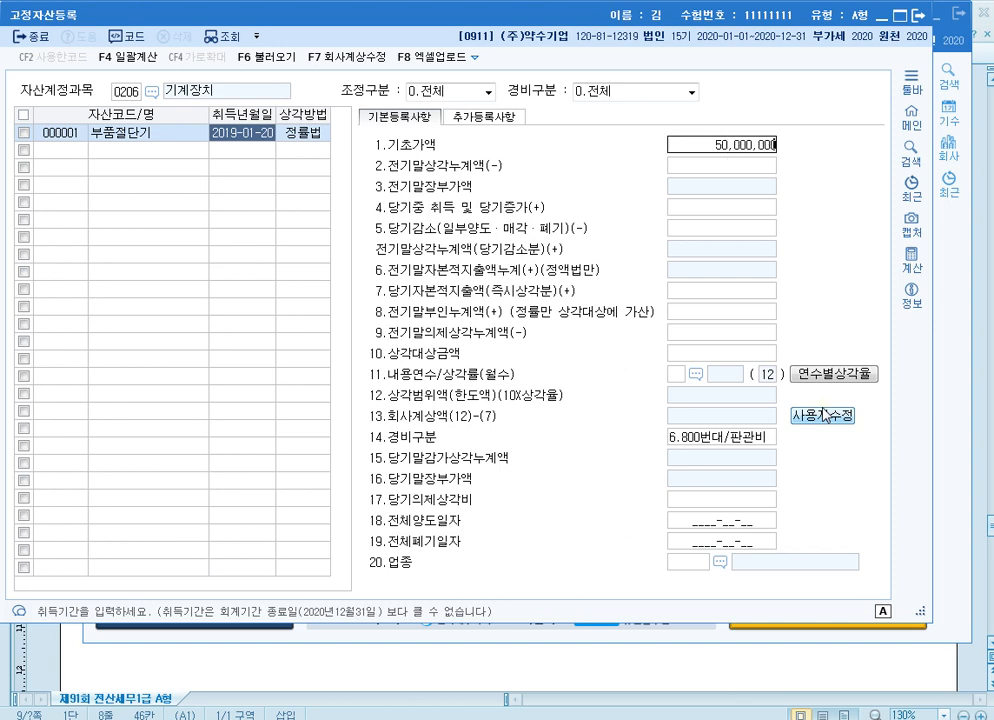
key("Return")
type("23,000,000")
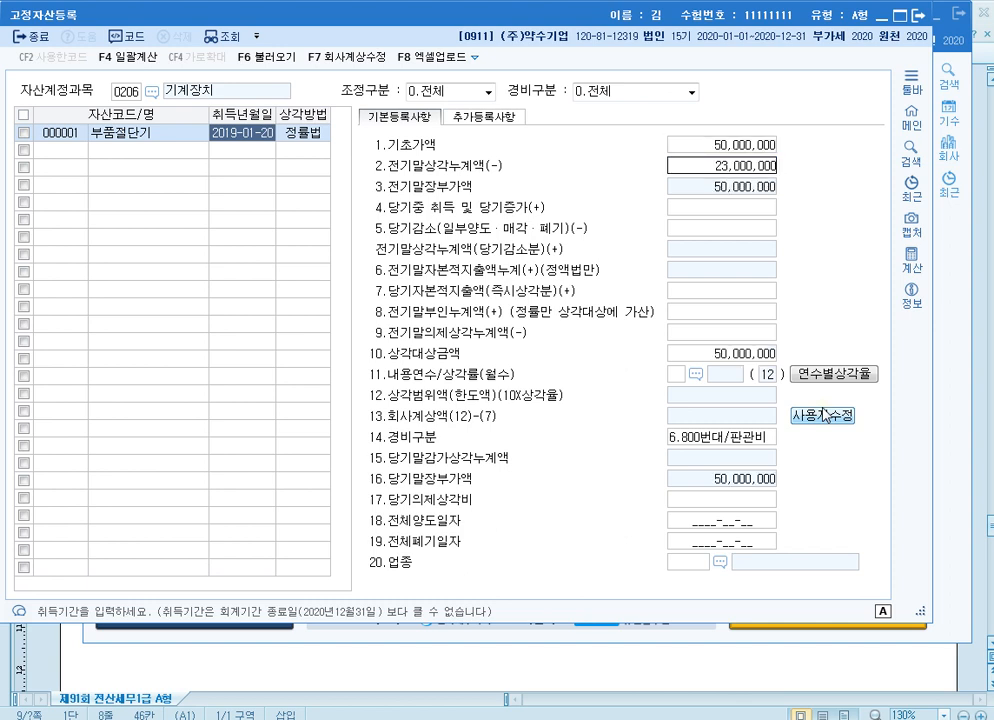
key("Return")
key("Return")
key("Return")
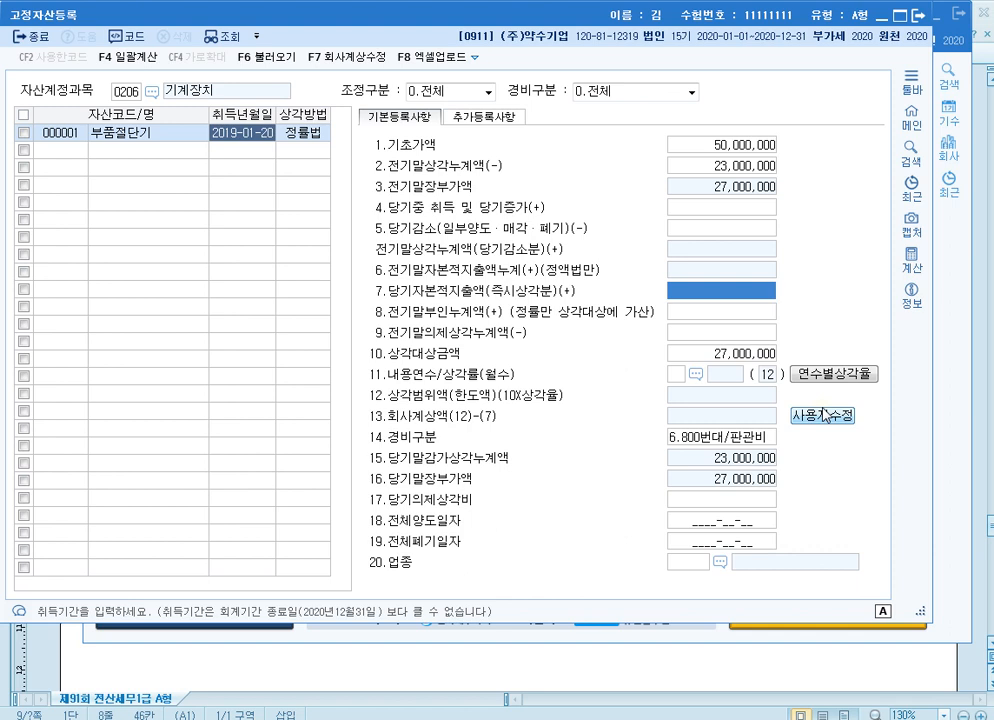
Set 당기자본적지출액(즉시상각분) to 5,000,000 and 전기말부인누계액 to 450,000 for 부품절단기
type("5000000")
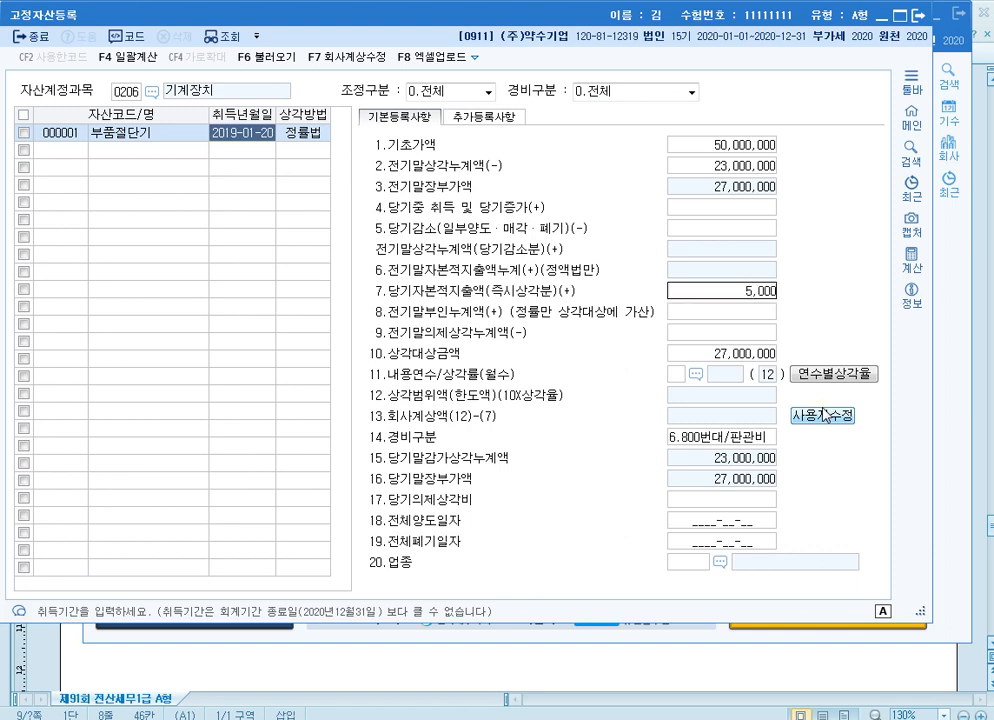
key("Return")
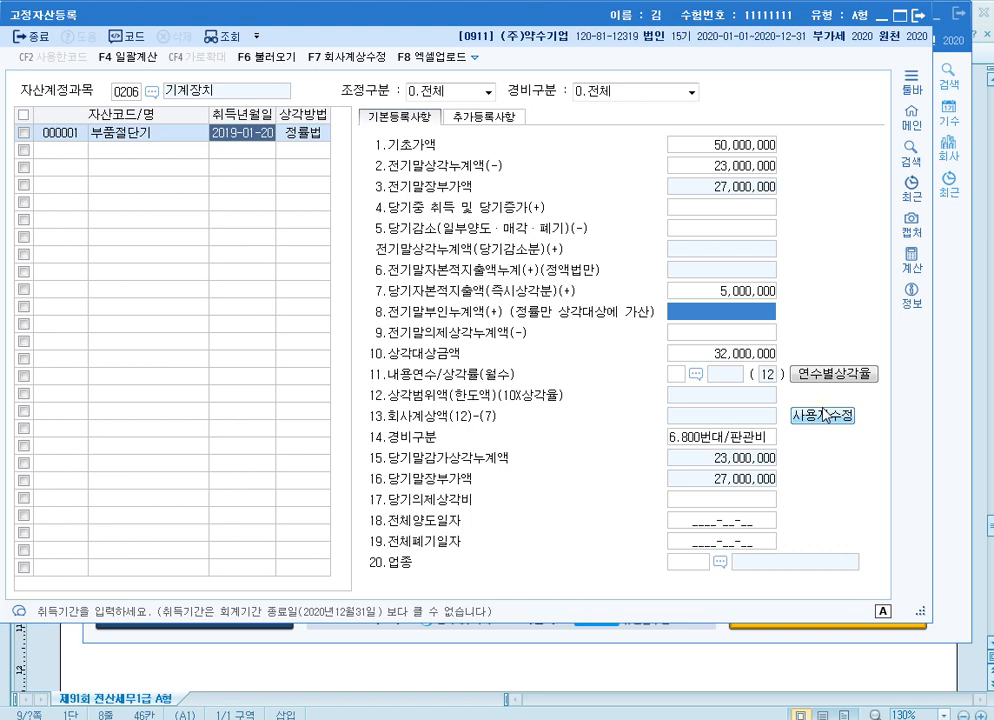
type("4500000")
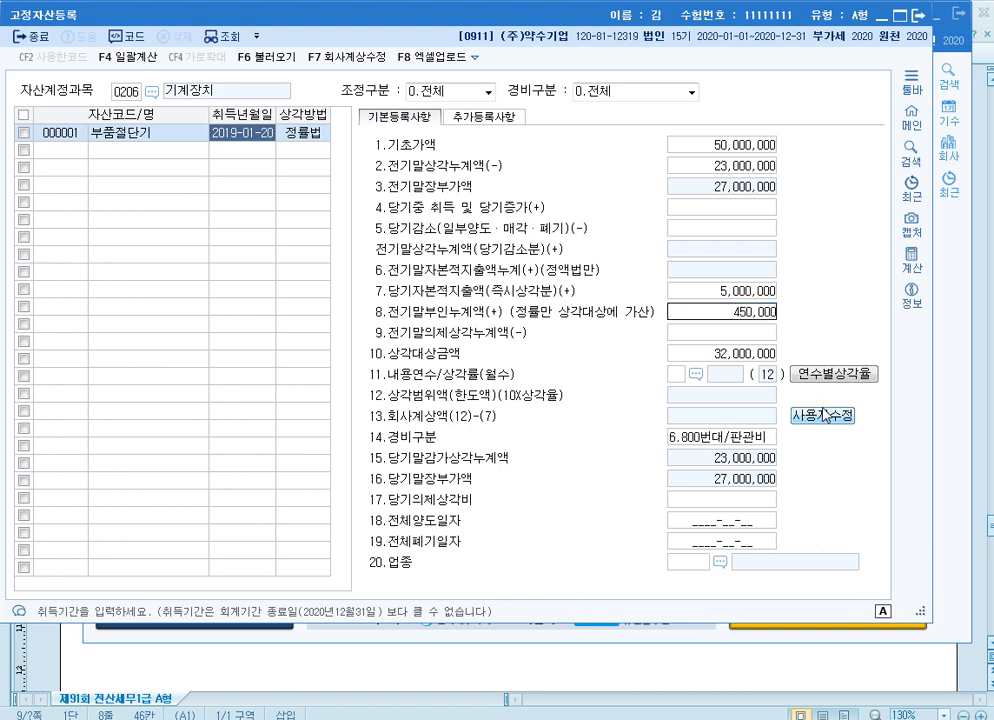
key("Return")
key("Return")
key("Return")
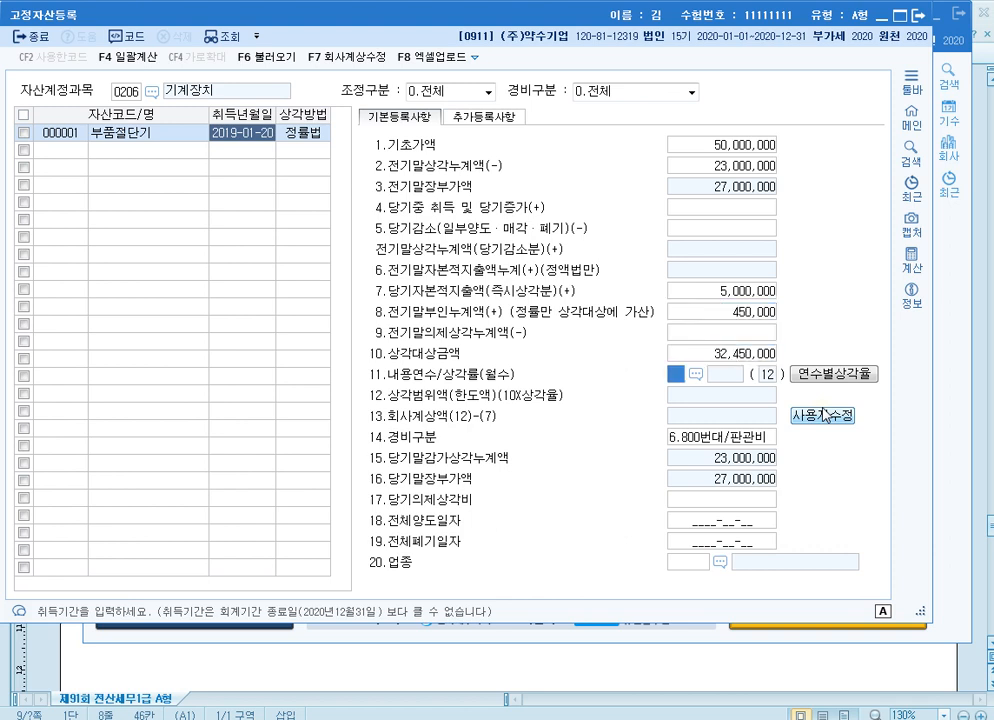
Set 내용연수 to 5 and 경비구분 to 1.500번대/제조 for 부품절단기
type("5")
key("Return")
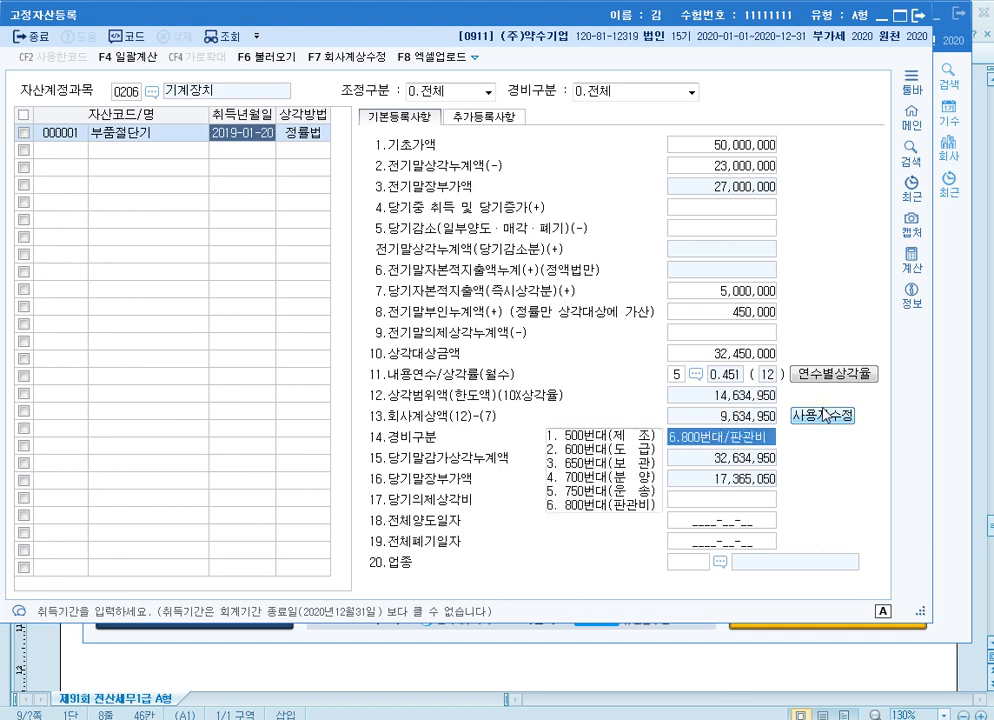
type("1")
key("Return")
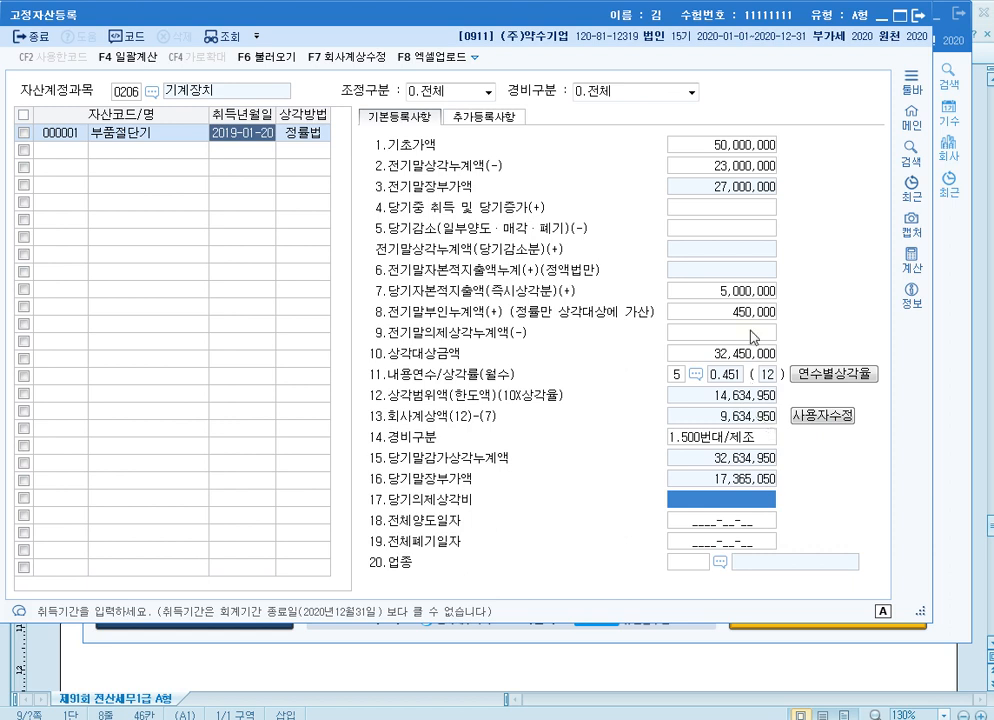
Override 회사계상액 of 부품절단기 with 9,000,000 and close 고정자산등록
left_click(759, 296)
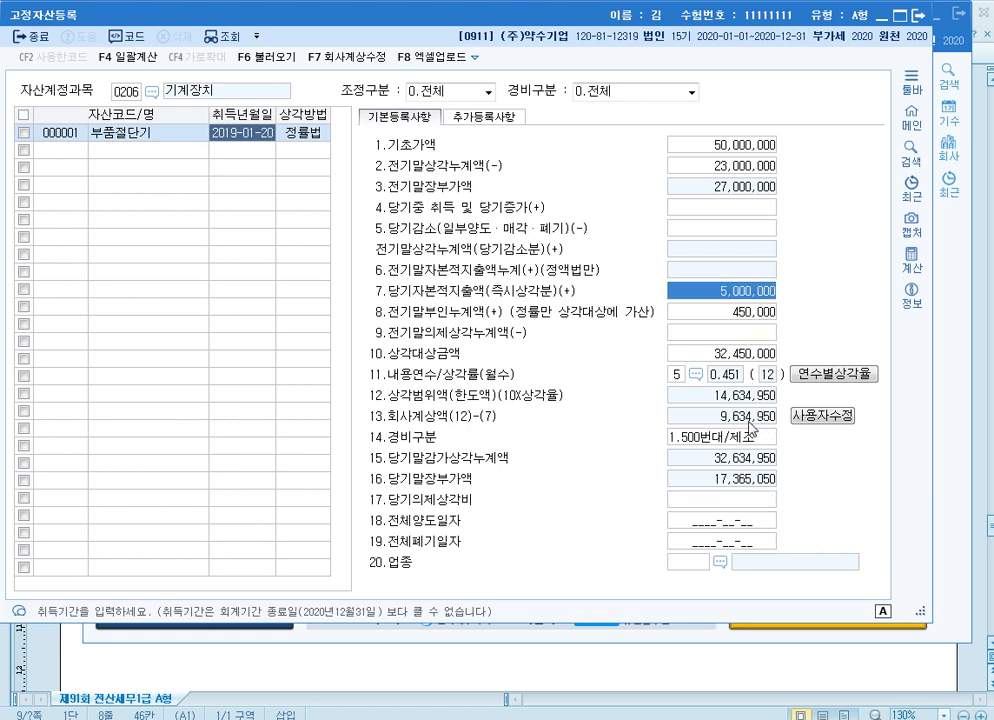
left_click(828, 418)
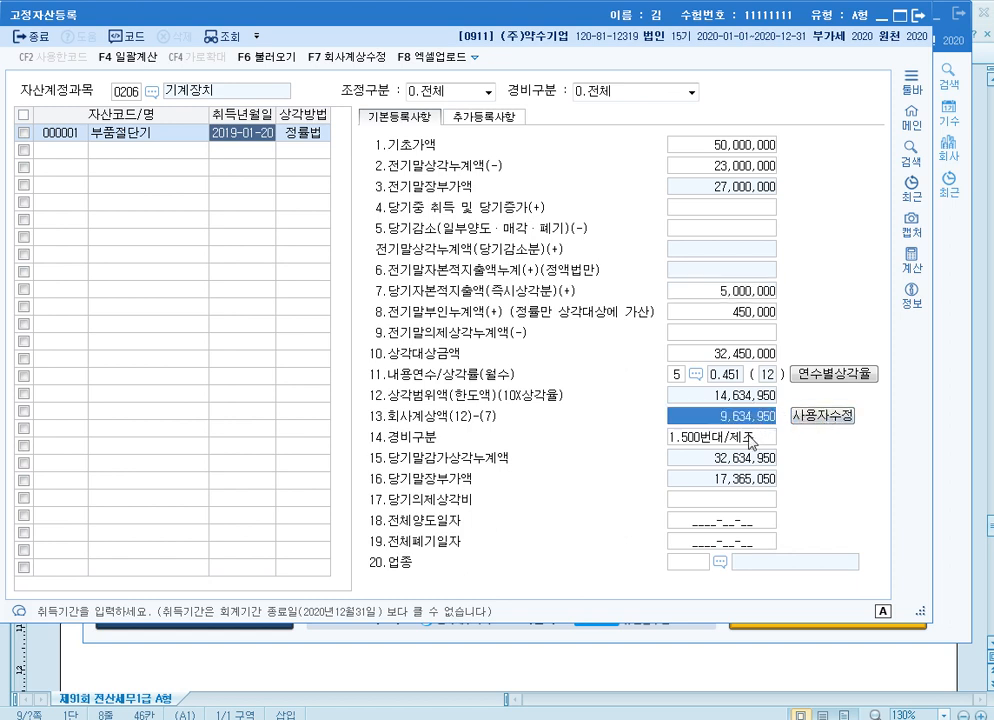
type("9000000")
key("Return")
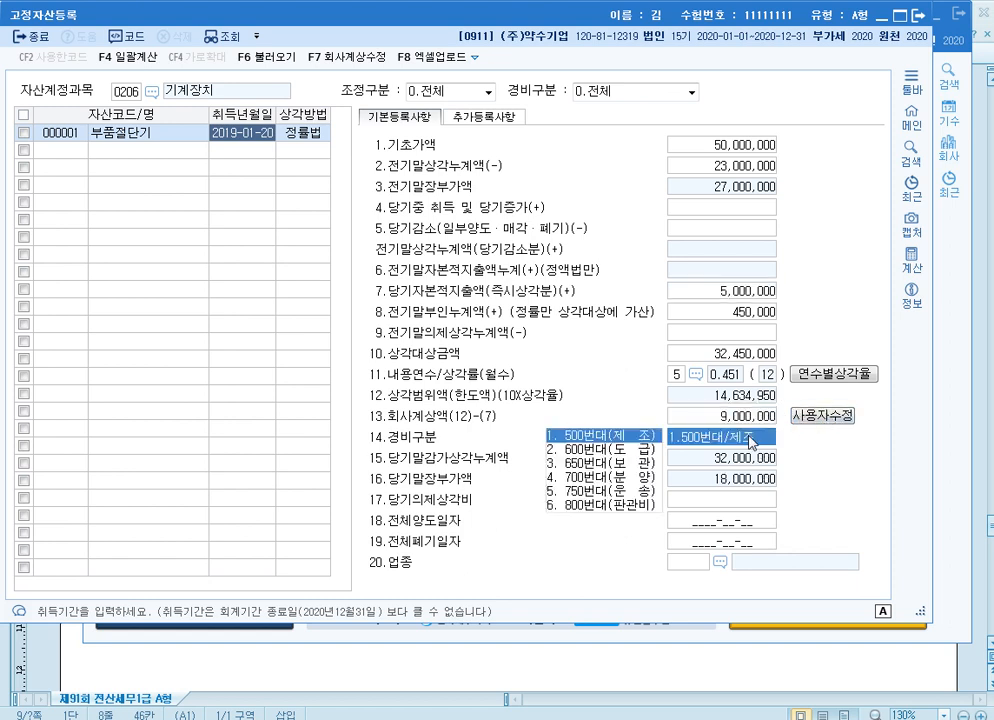
left_click(754, 420)
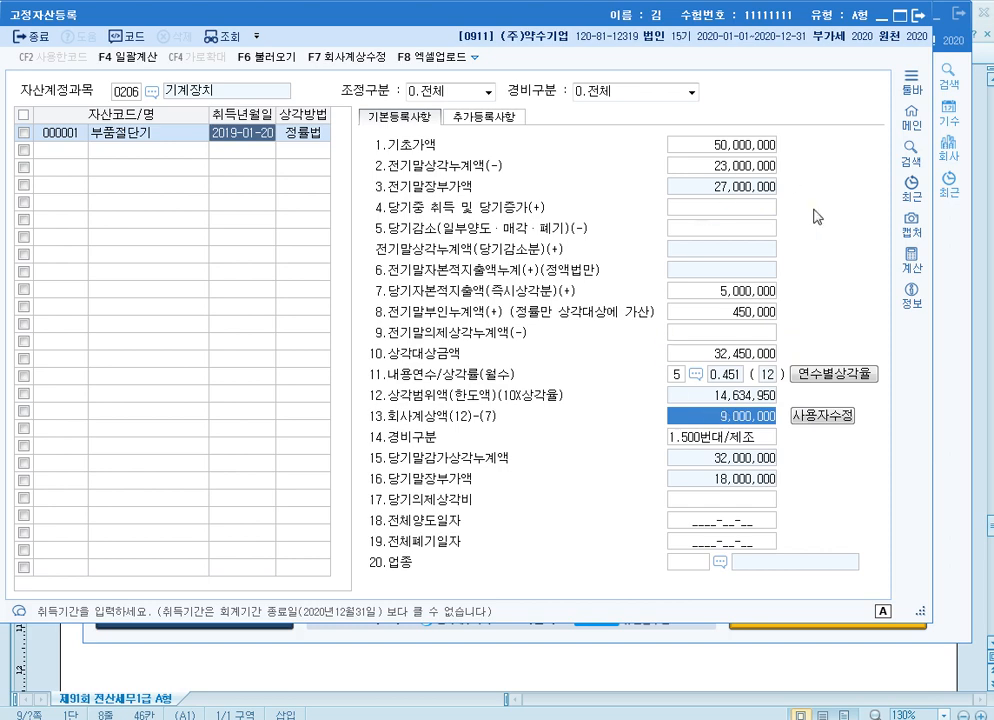
left_click(922, 18)
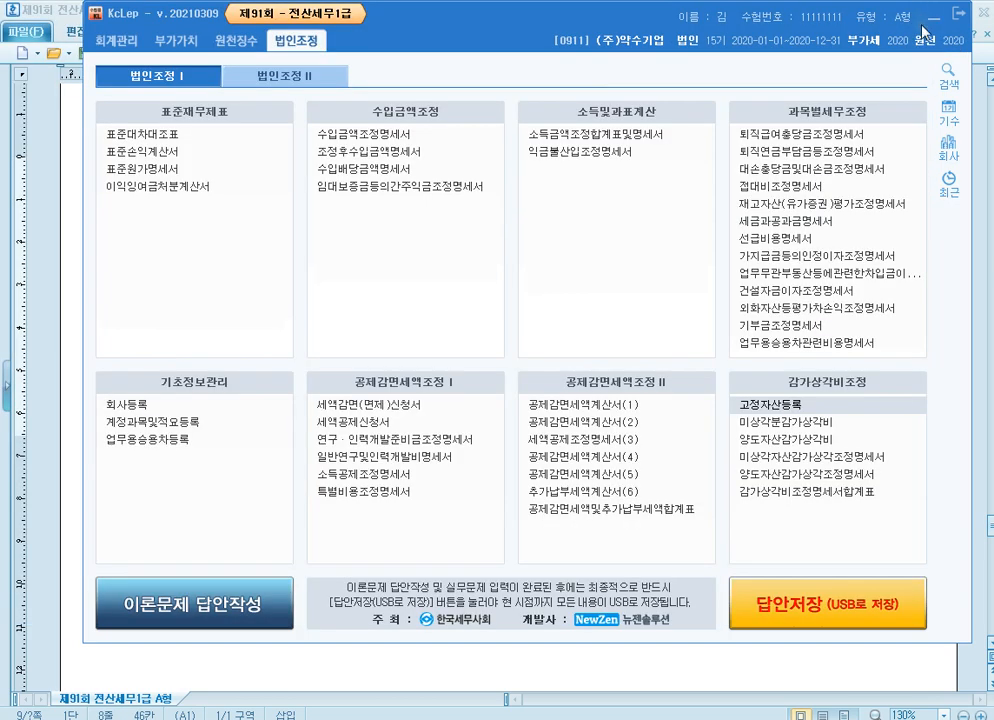
Open 미상각자산감가상각조정명세서, load the fixed-asset registration data and review the 조정액 rows for 부품절단기
left_click(866, 456)
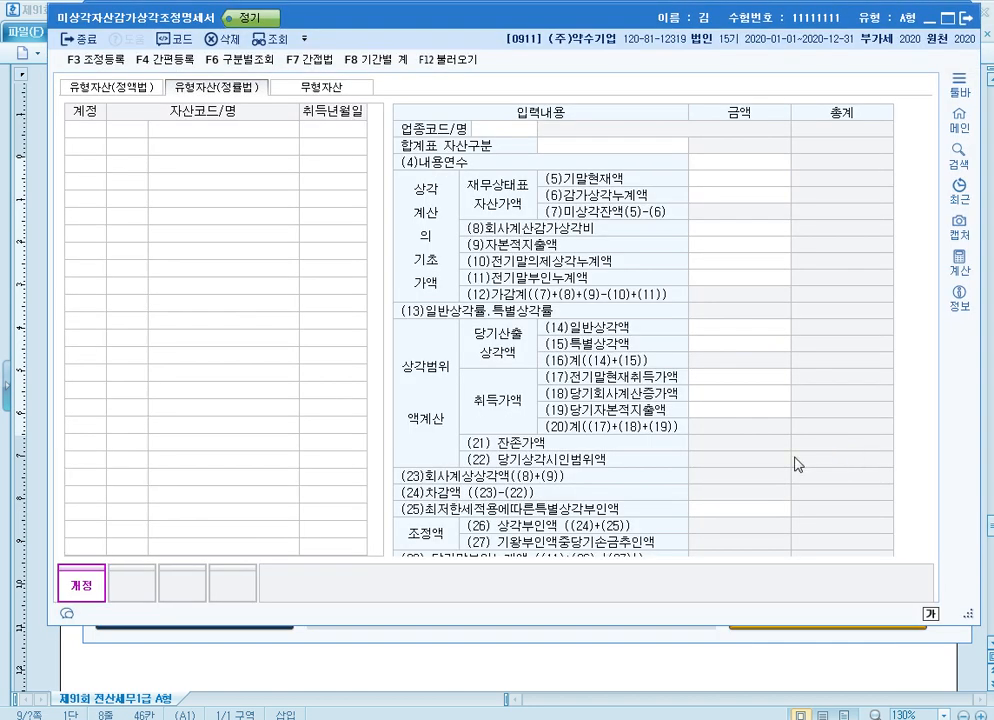
left_click(447, 59)
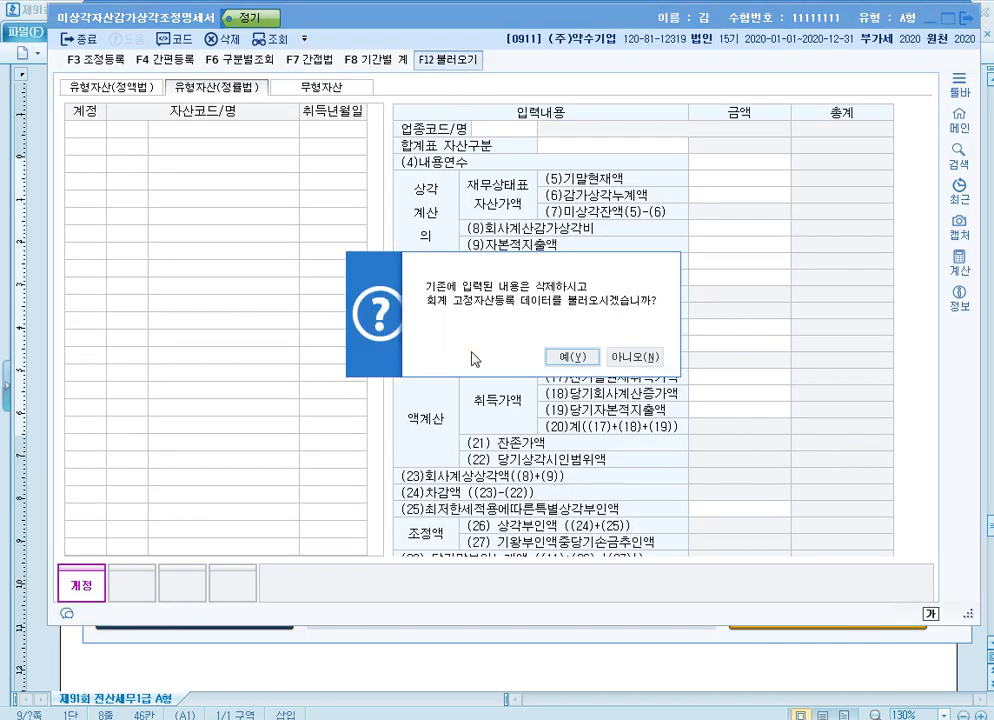
left_click(560, 360)
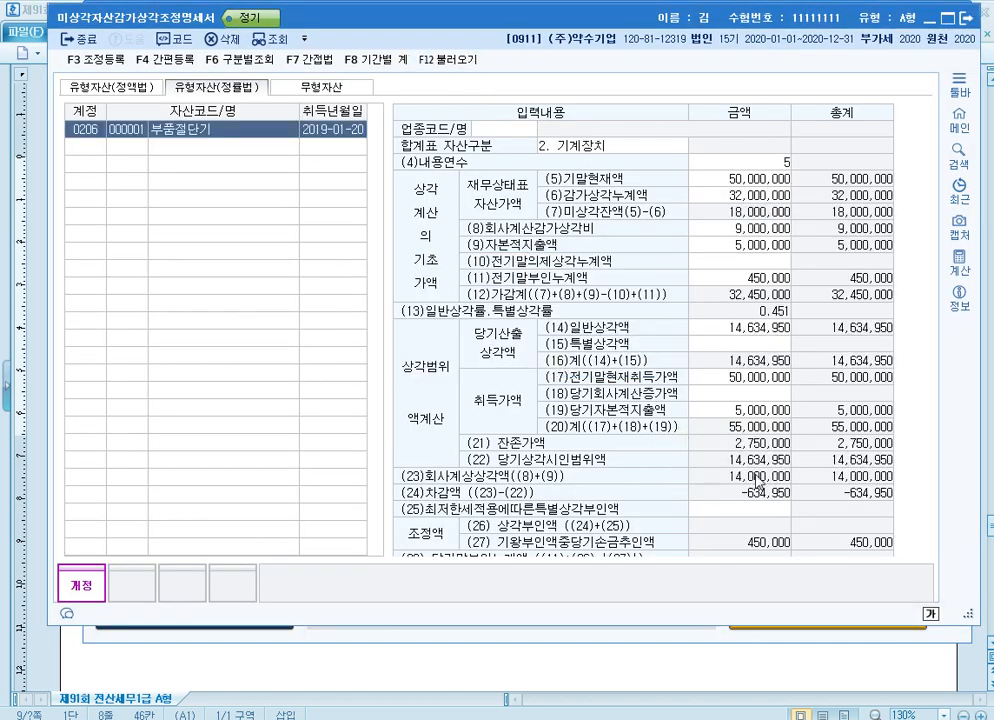
left_click(263, 133)
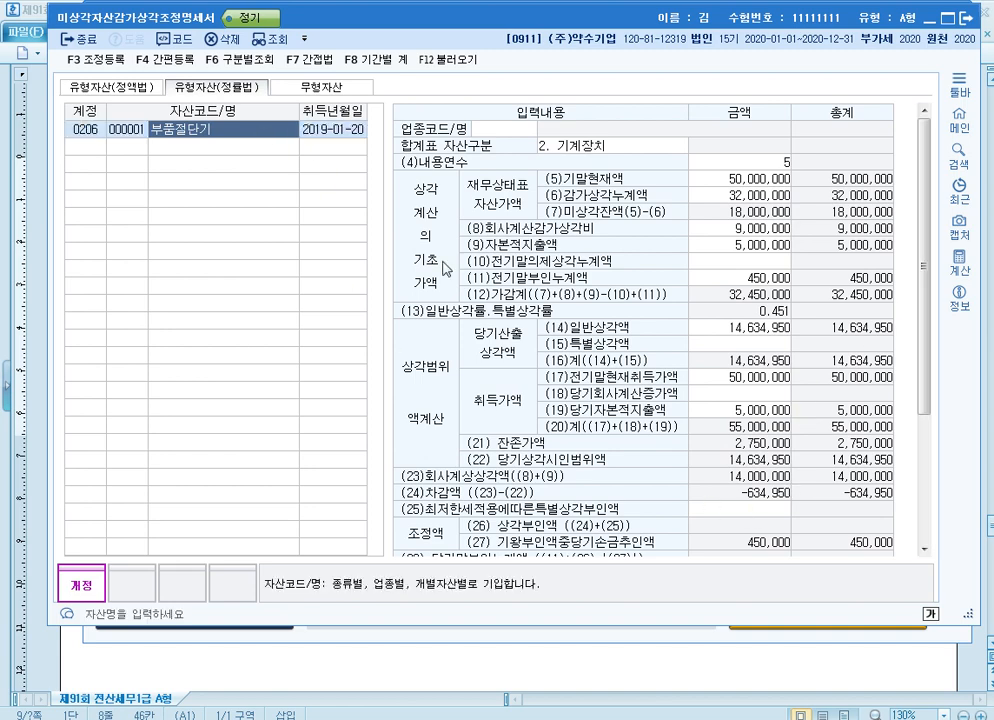
left_click(752, 510)
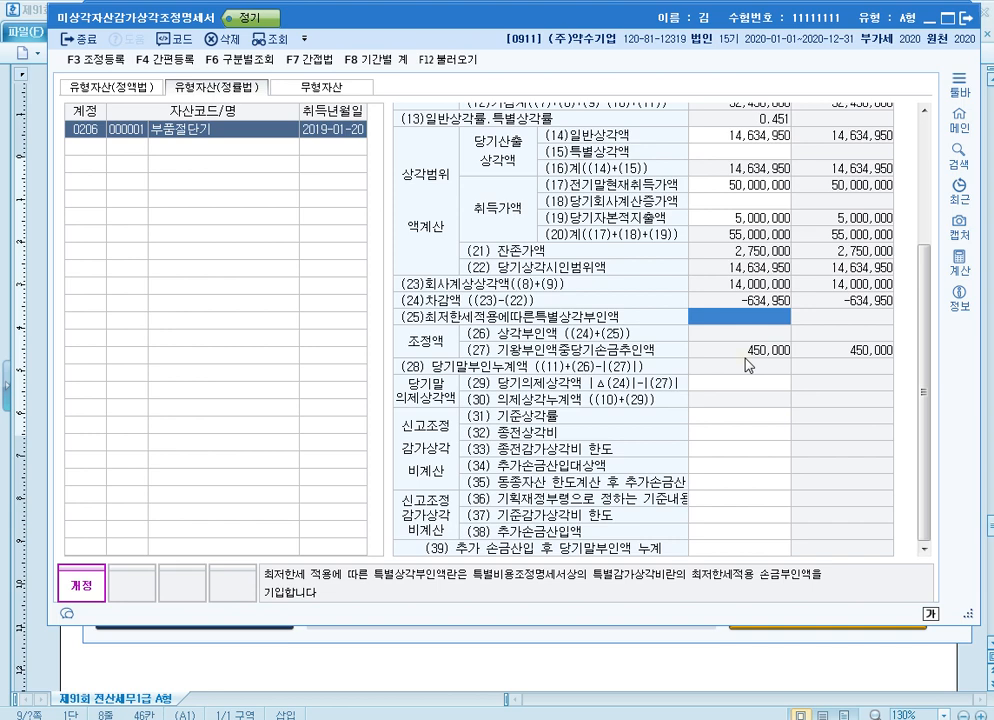
Open 조정등록 and add 전기기계장치감가상각비한도초과 as the 과목 under 손금산입 및 익금불산입
key("F3")
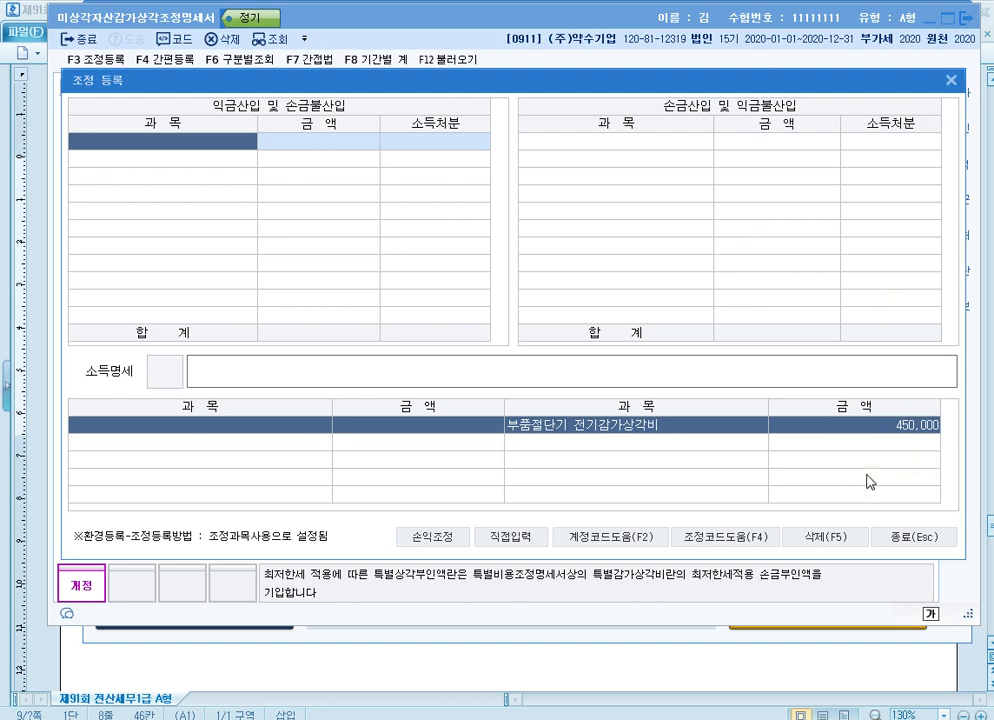
left_click(631, 146)
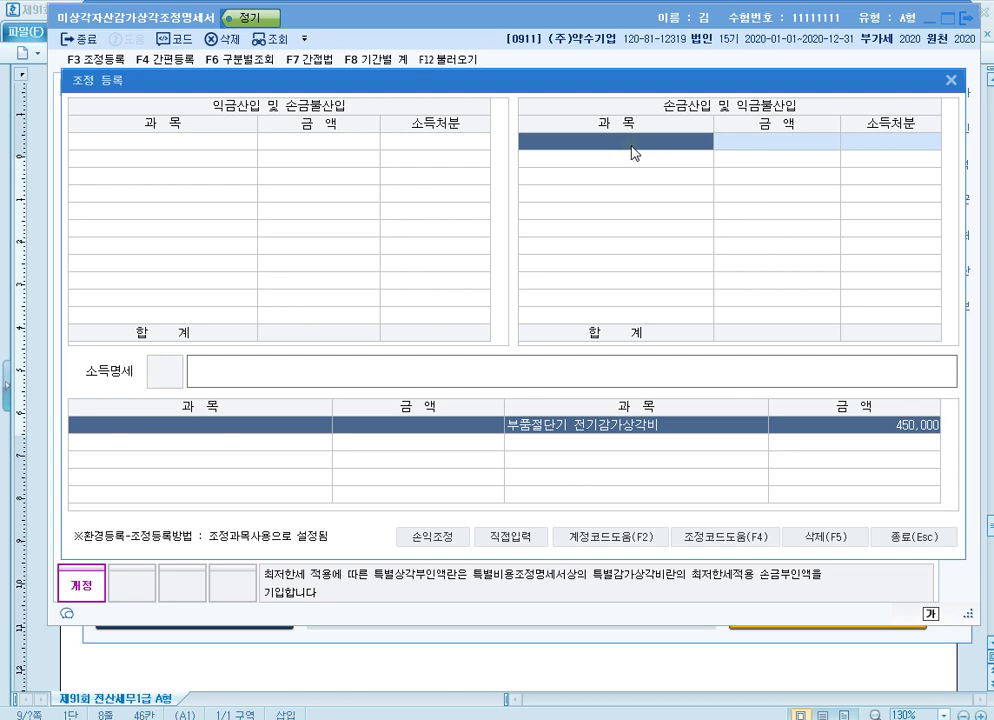
double_click(631, 146)
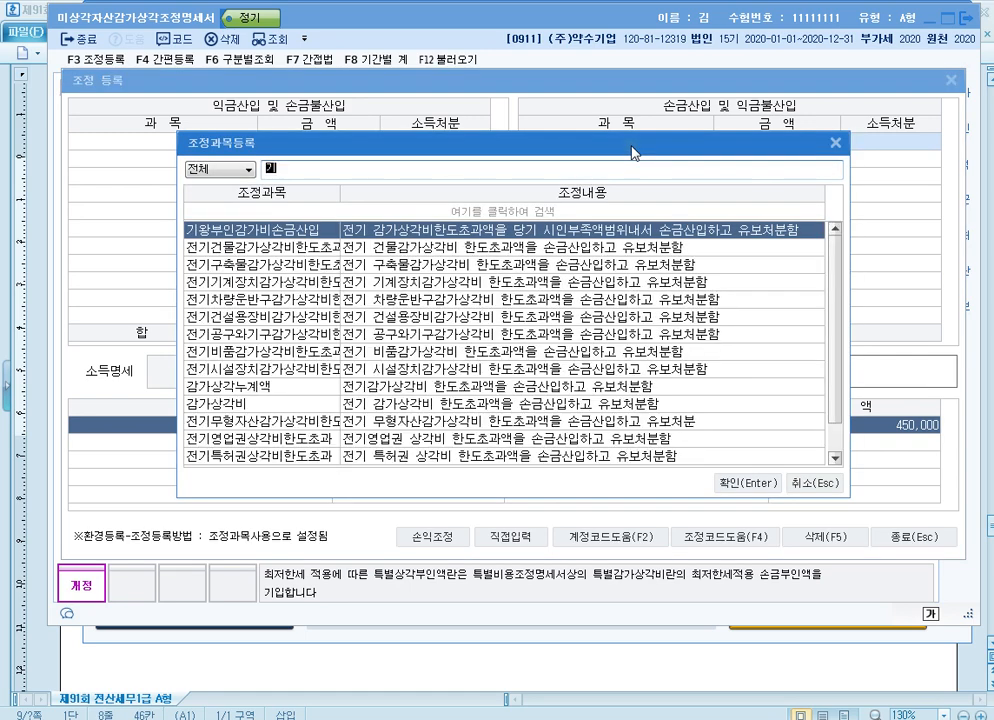
type("기계")
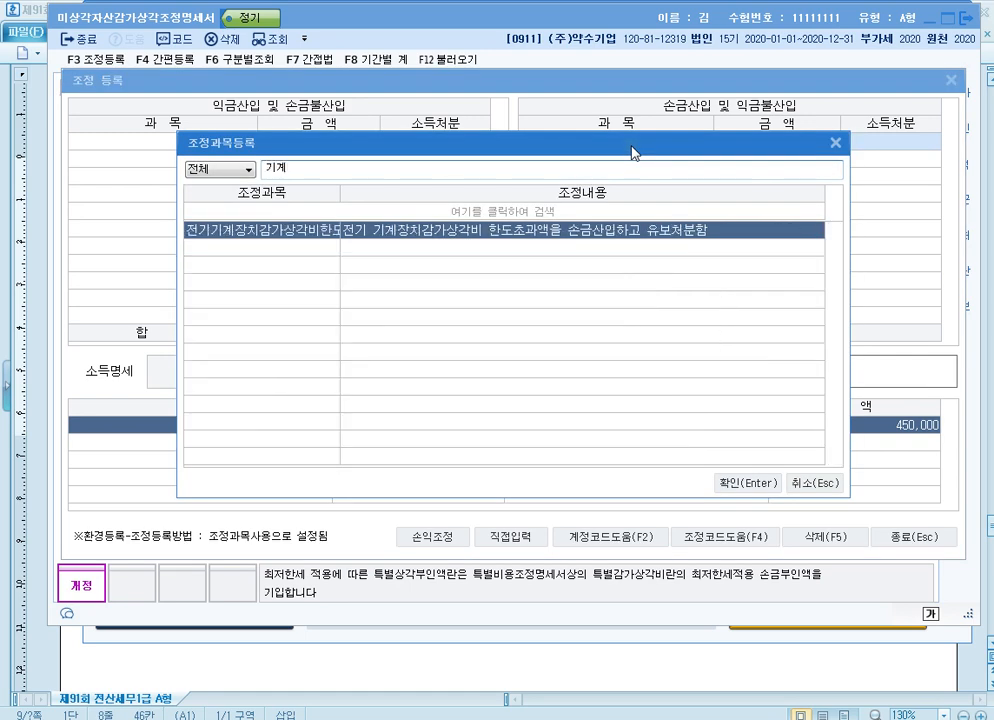
key("Return")
Set the amount of the 전기기계장치감가상각비한도초과 adjustment to 450,000, then close 조정등록 and the depreciation statement
type("4500000")
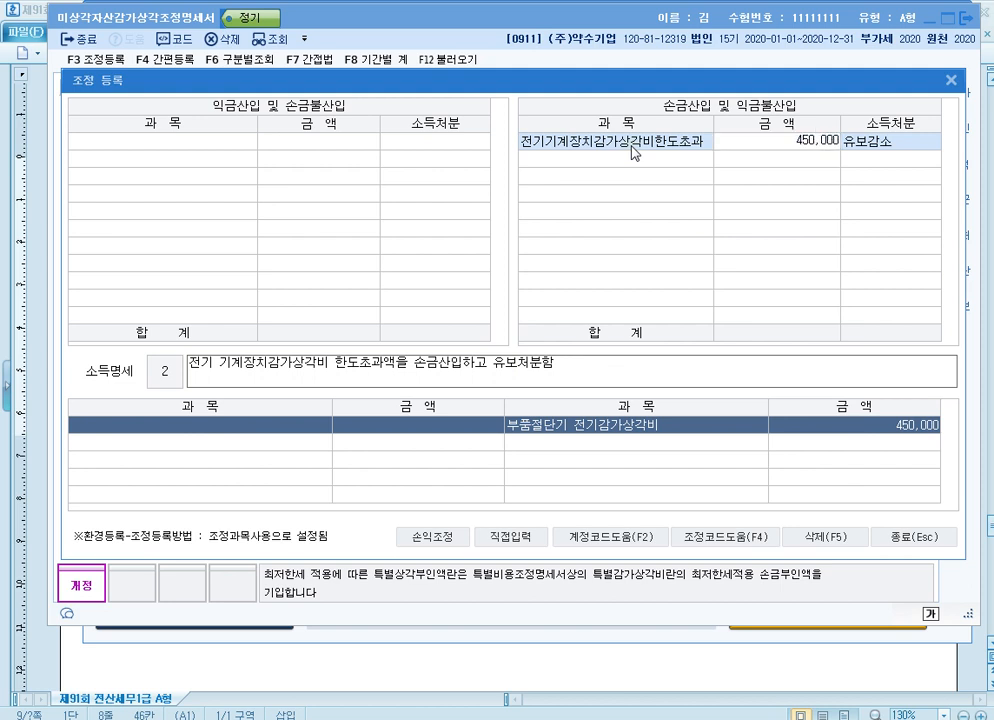
key("Return")
key("Return")
key("Return")
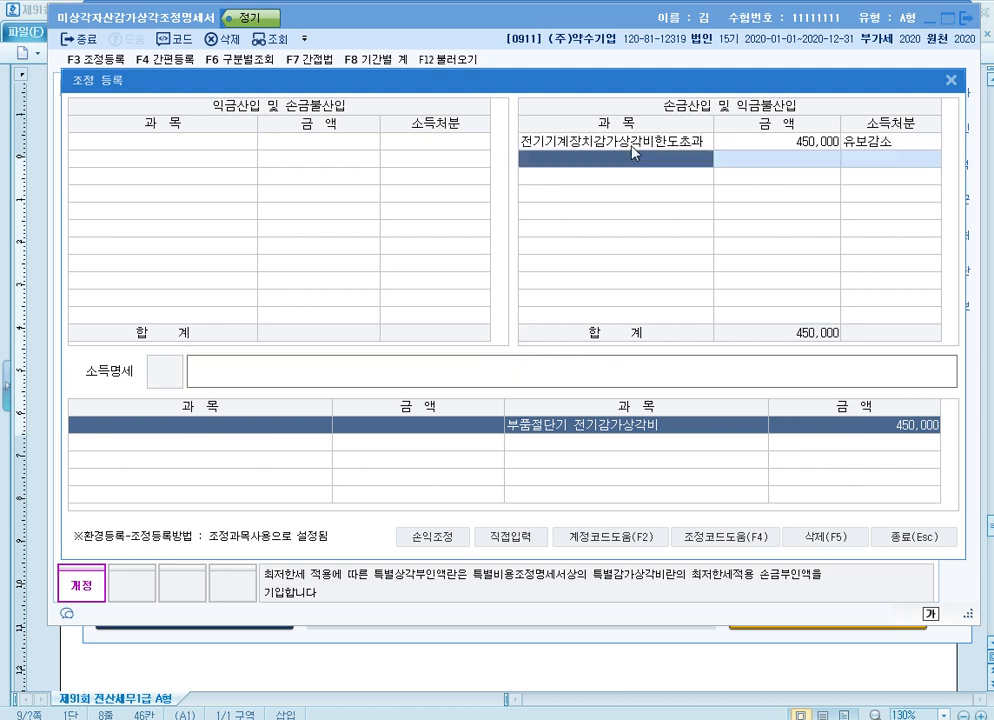
left_click(631, 146)
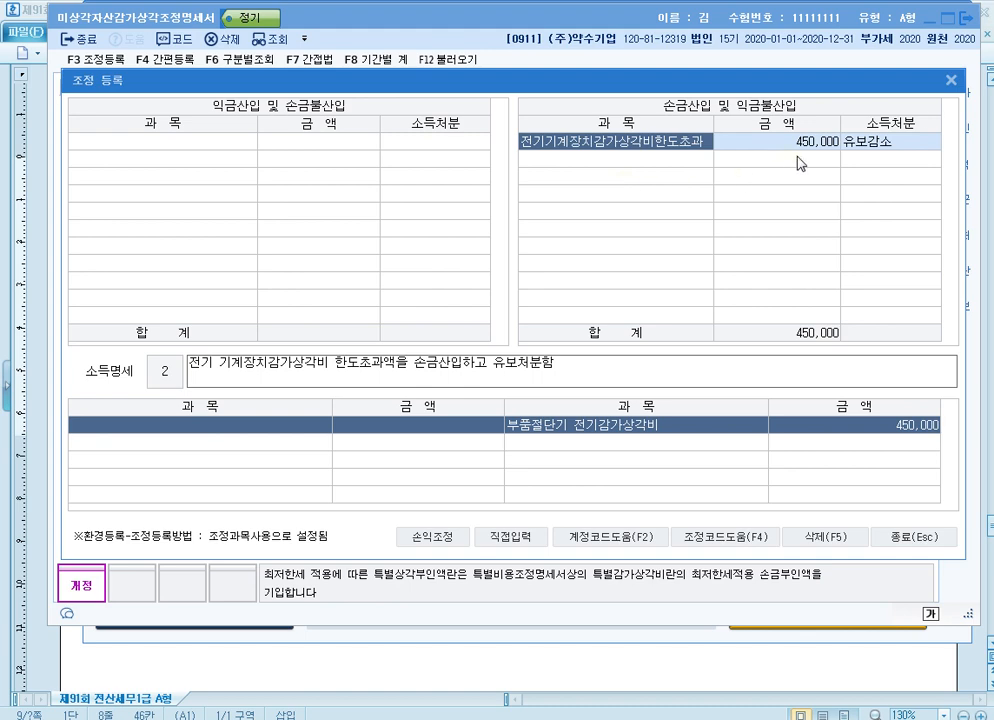
left_click(951, 80)
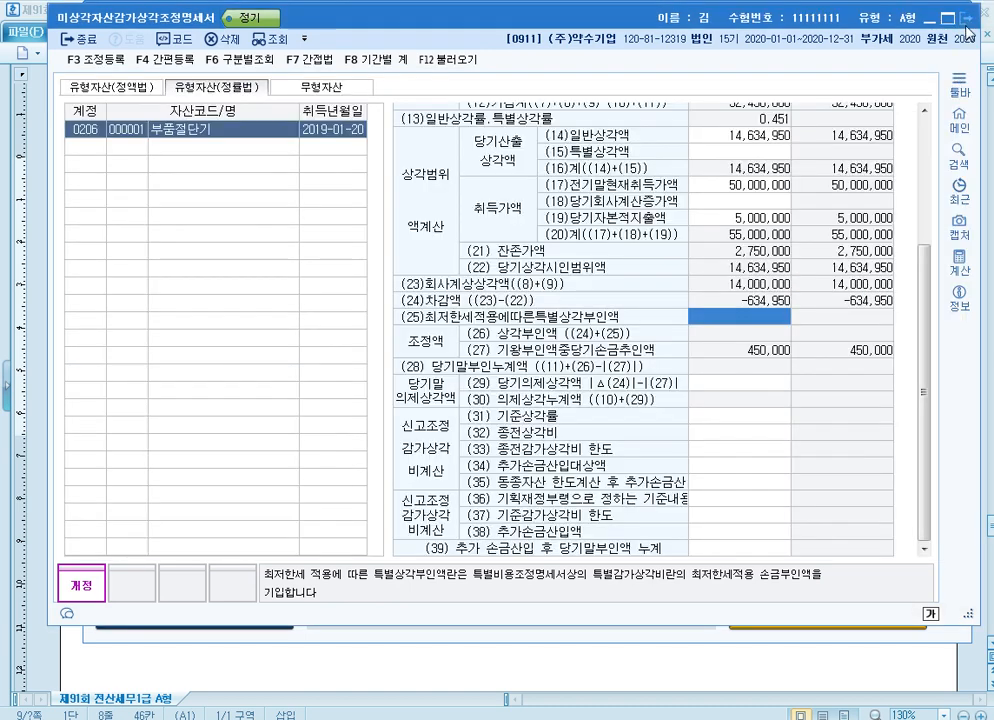
key("Escape")
Switch to the exam document in 한글 and read the 가지급금 명세 in item 1 of problem [2]
key("alt+Tab")
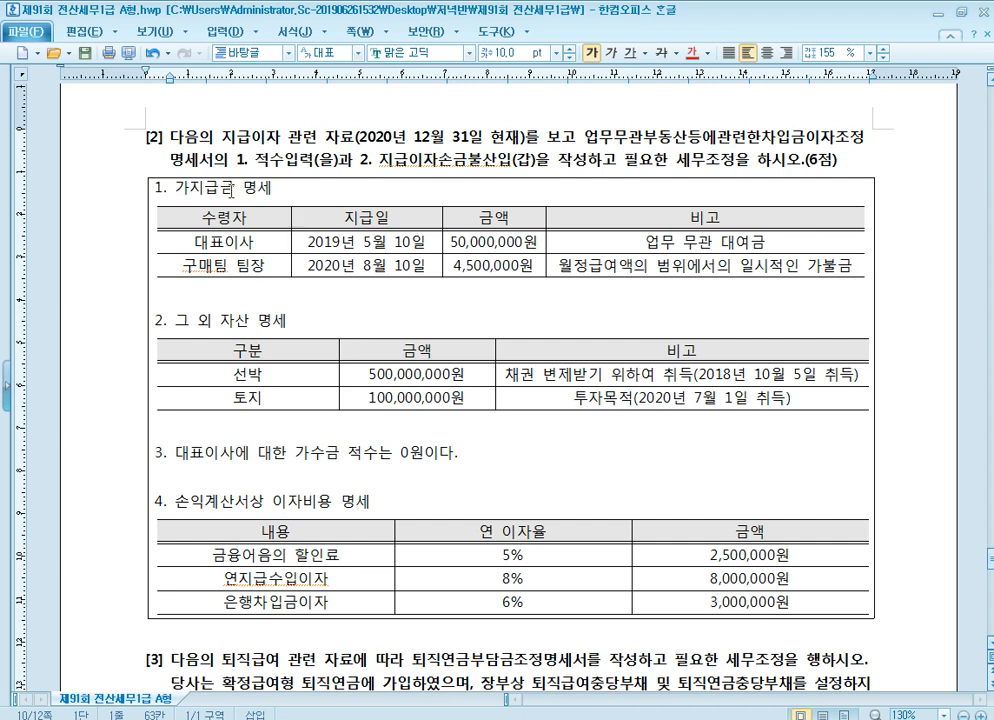
left_click(264, 188)
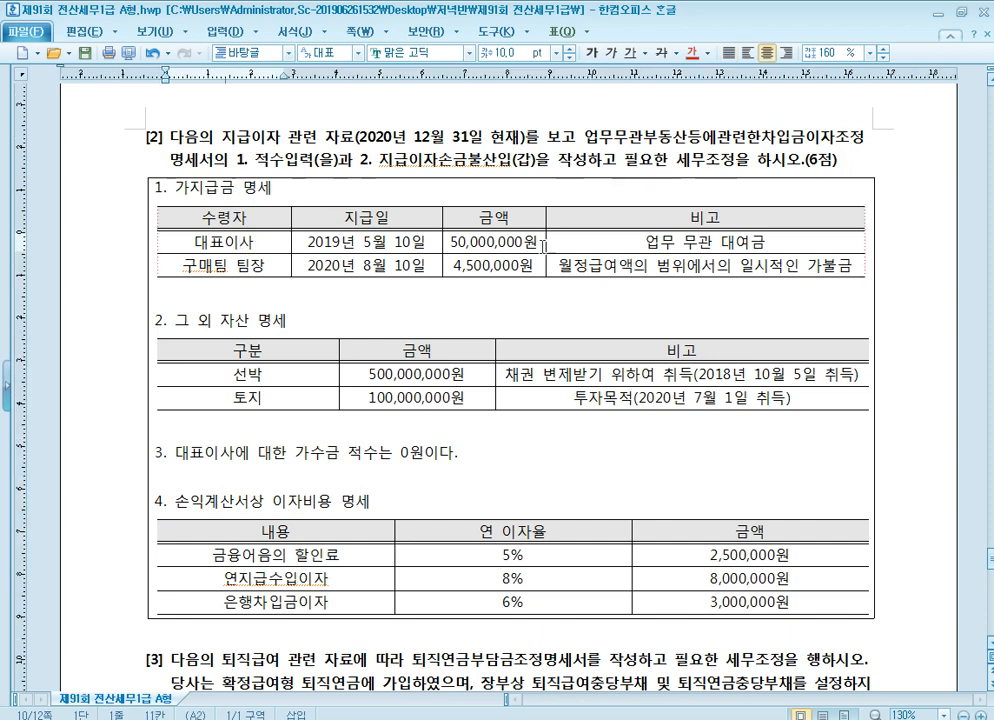
left_click(709, 243)
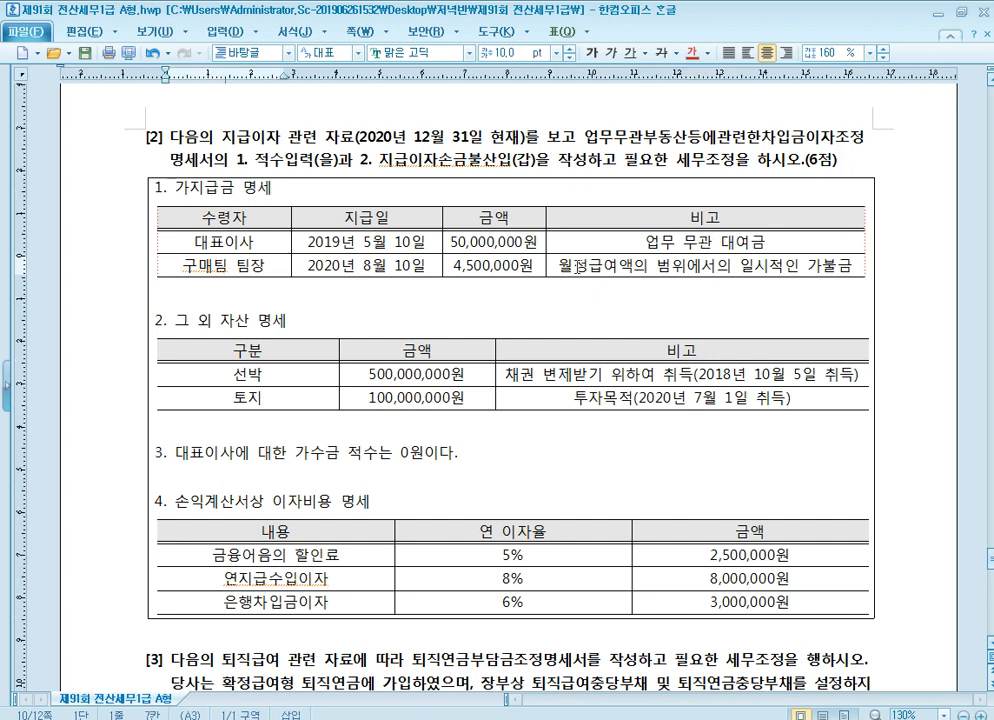
left_click(572, 265)
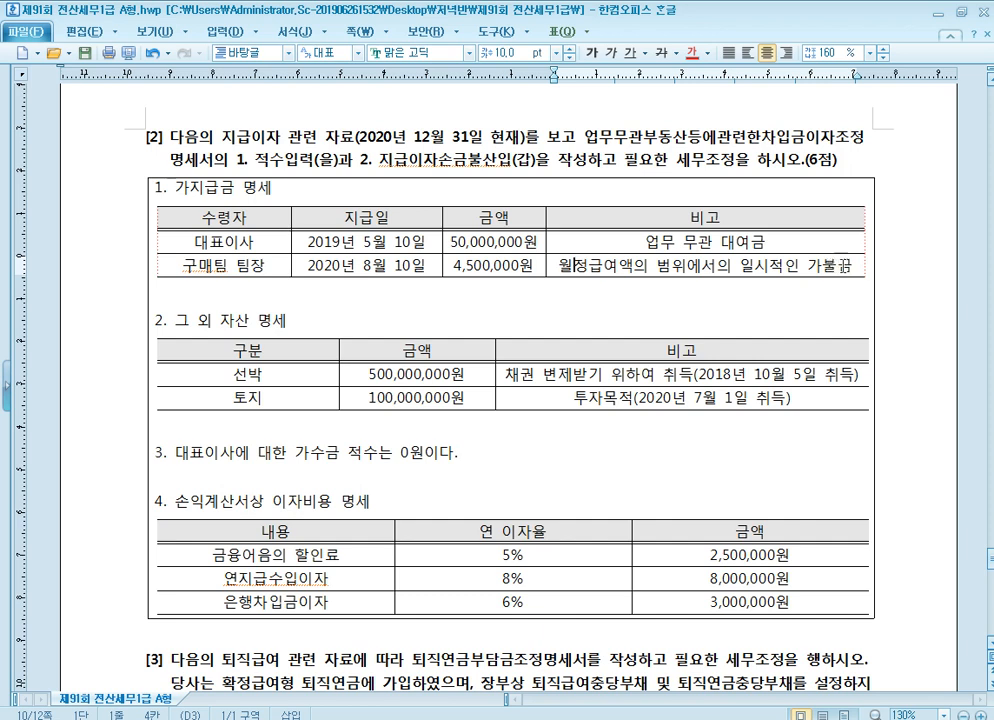
Strike through the whole 구매팀 팀장 row in the 가지급금 명세 table of problem [2]
left_click(851, 265)
left_click_drag(851, 265, 225, 265)
left_click(661, 52)
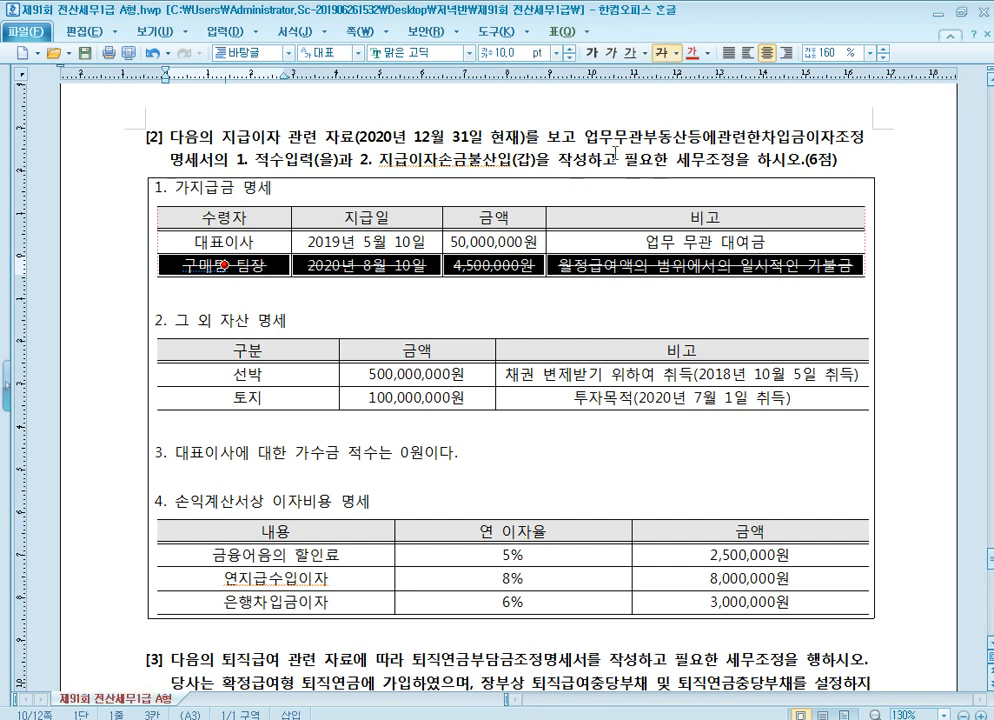
left_click(655, 237)
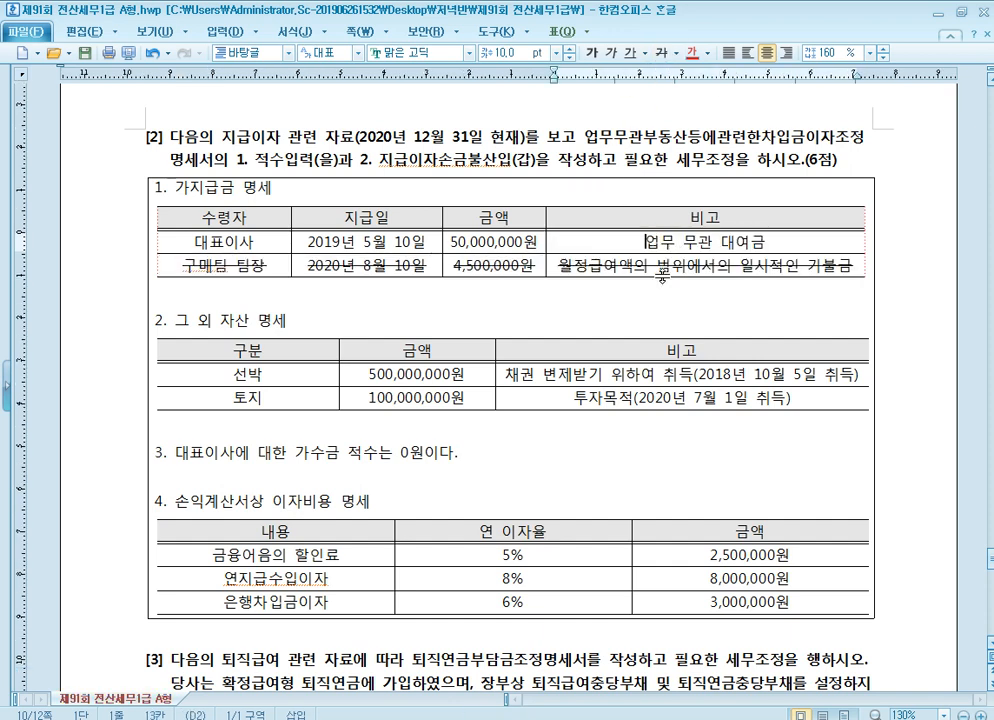
left_click(652, 266)
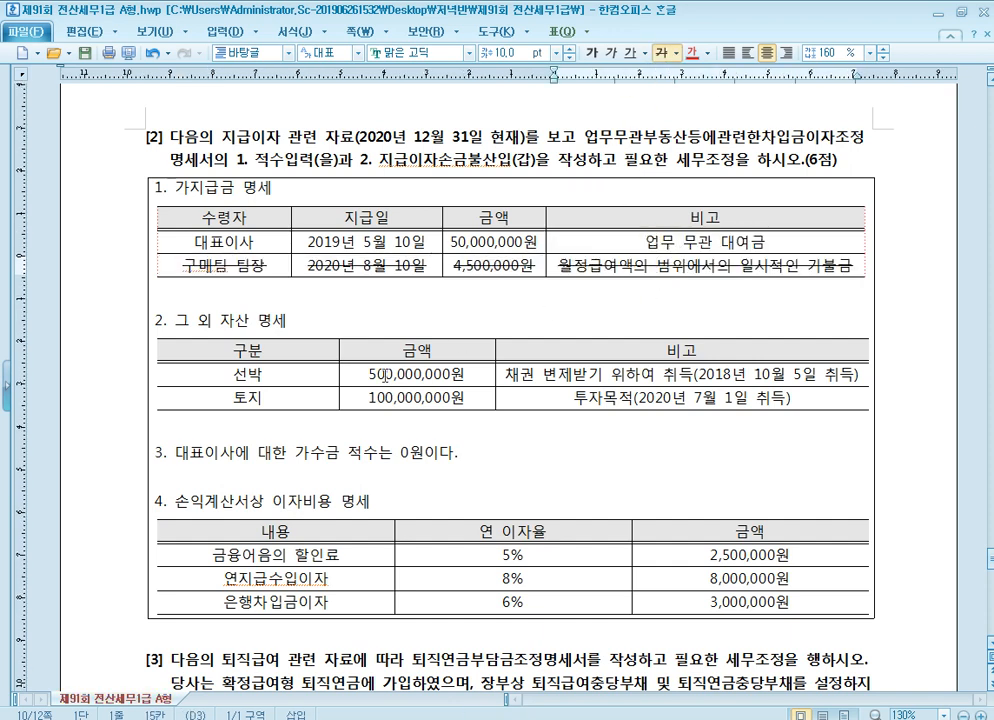
Read the 그 외 자산 명세 entries and strike through the whole 선박 row
left_click(257, 326)
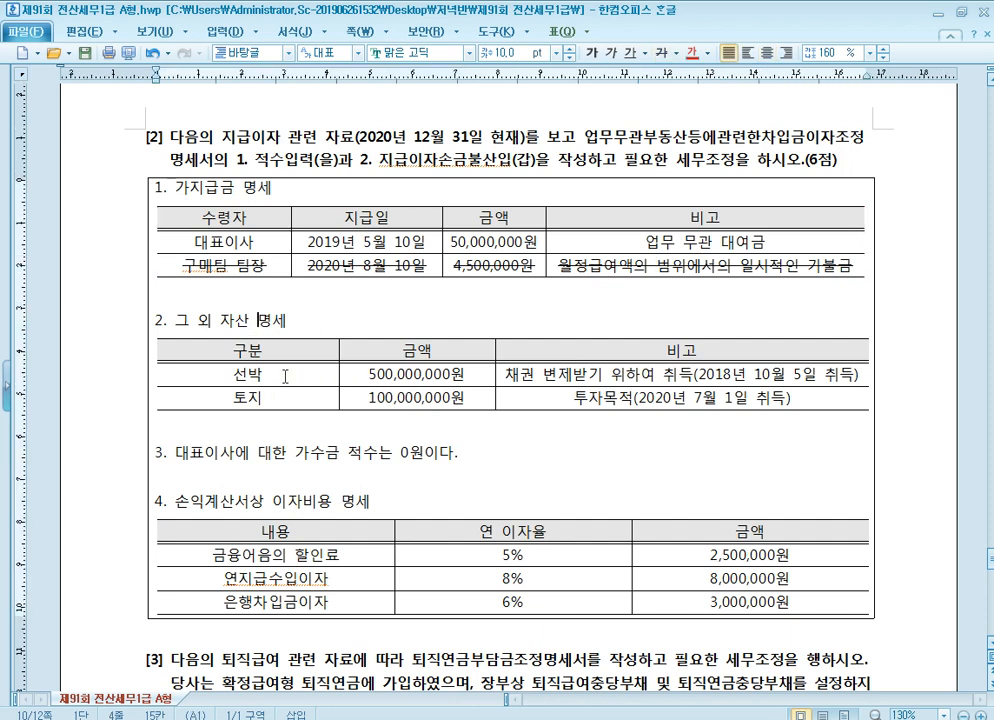
left_click(537, 374)
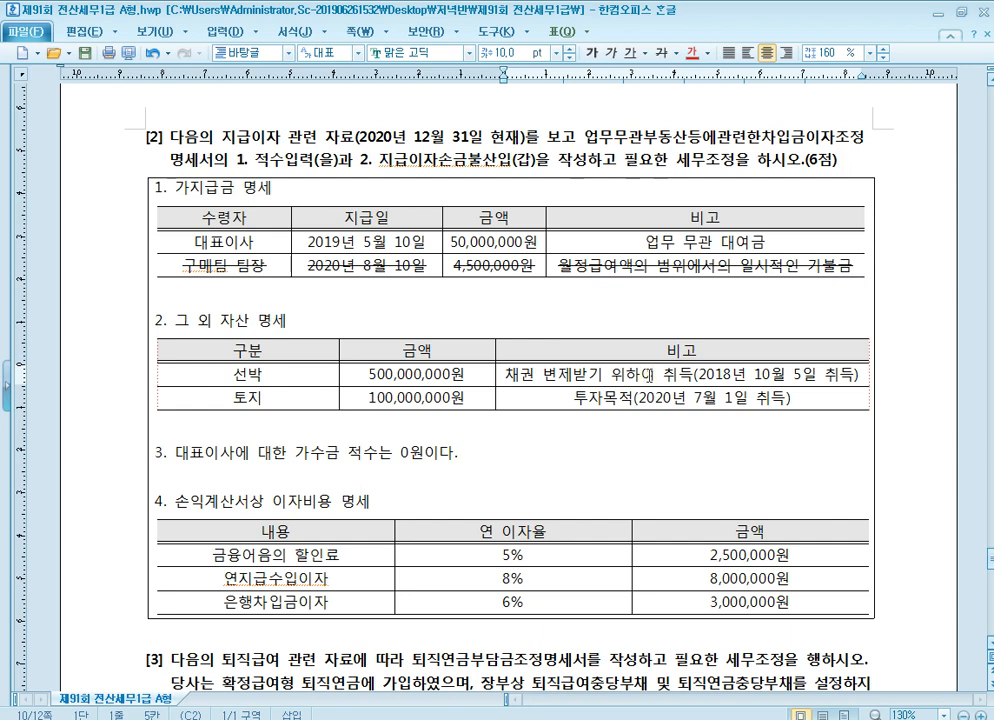
left_click(630, 378)
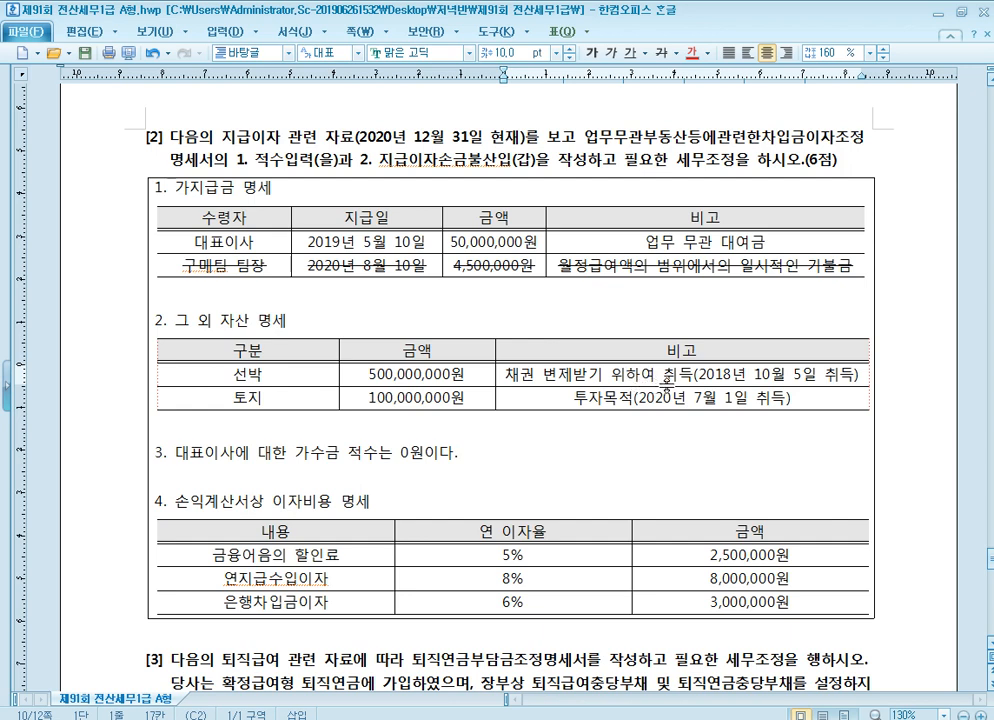
left_click(278, 404)
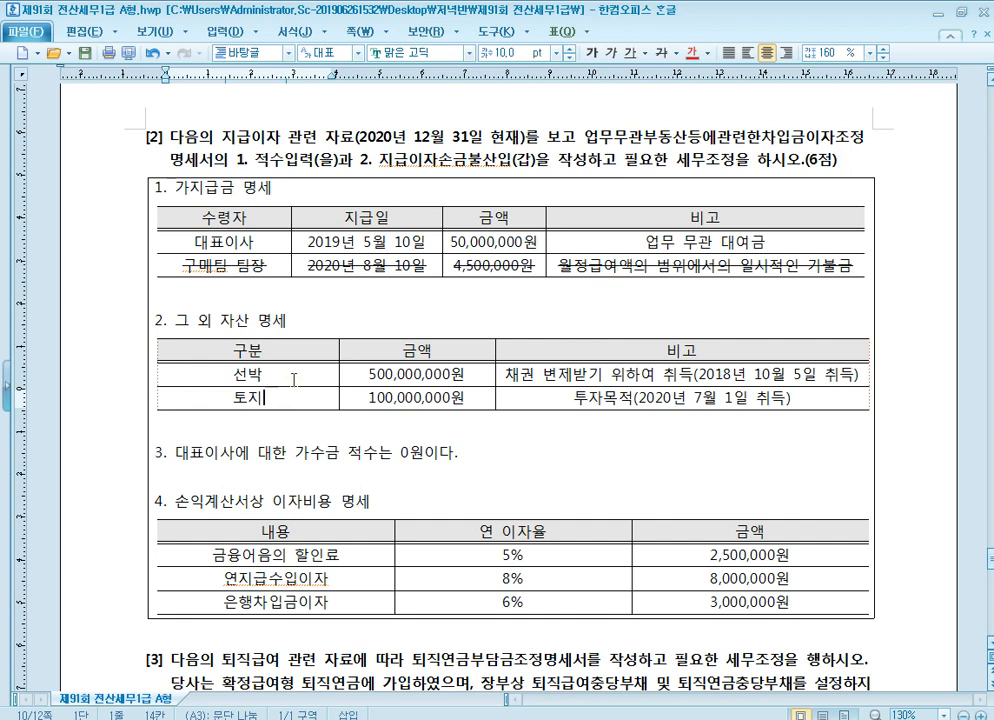
left_click_drag(160, 376, 739, 381)
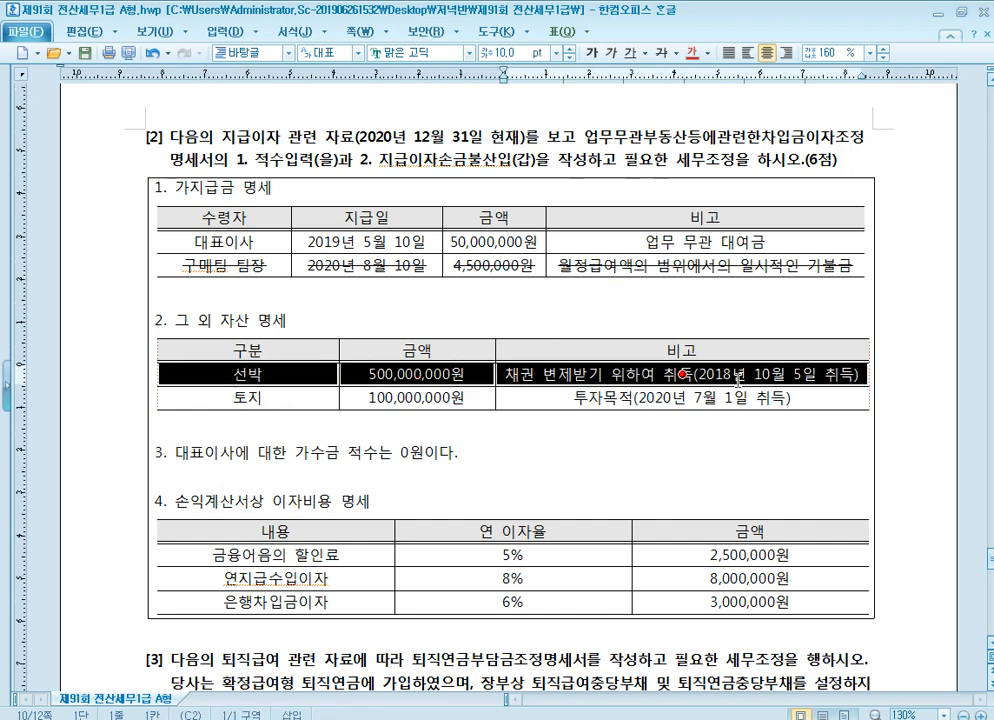
left_click(661, 52)
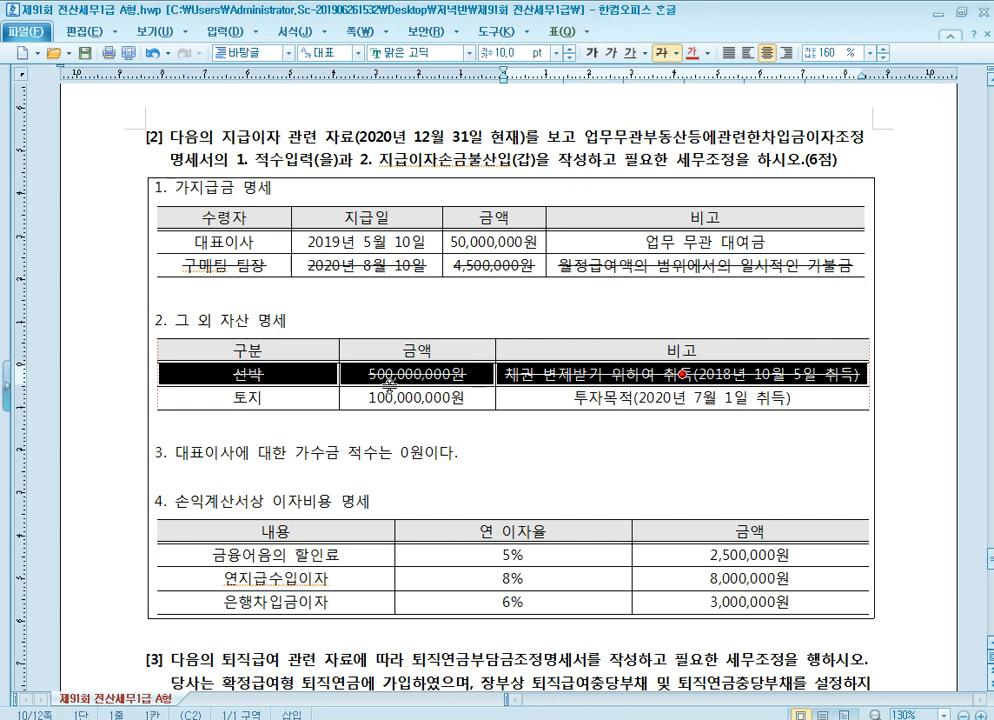
Examine the 토지 row's purpose and acquisition date, the 가수금 적수 statement and the 대표이사 loan row in problem [2]
left_click(289, 402)
left_click(583, 396)
left_click(585, 397)
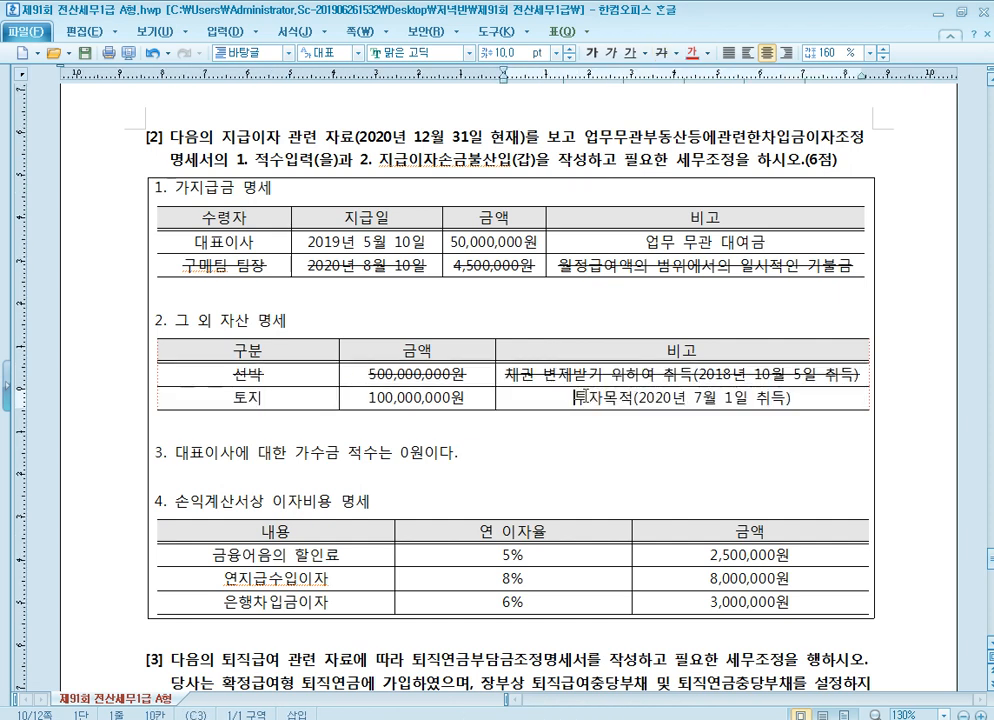
left_click_drag(575, 397, 708, 393)
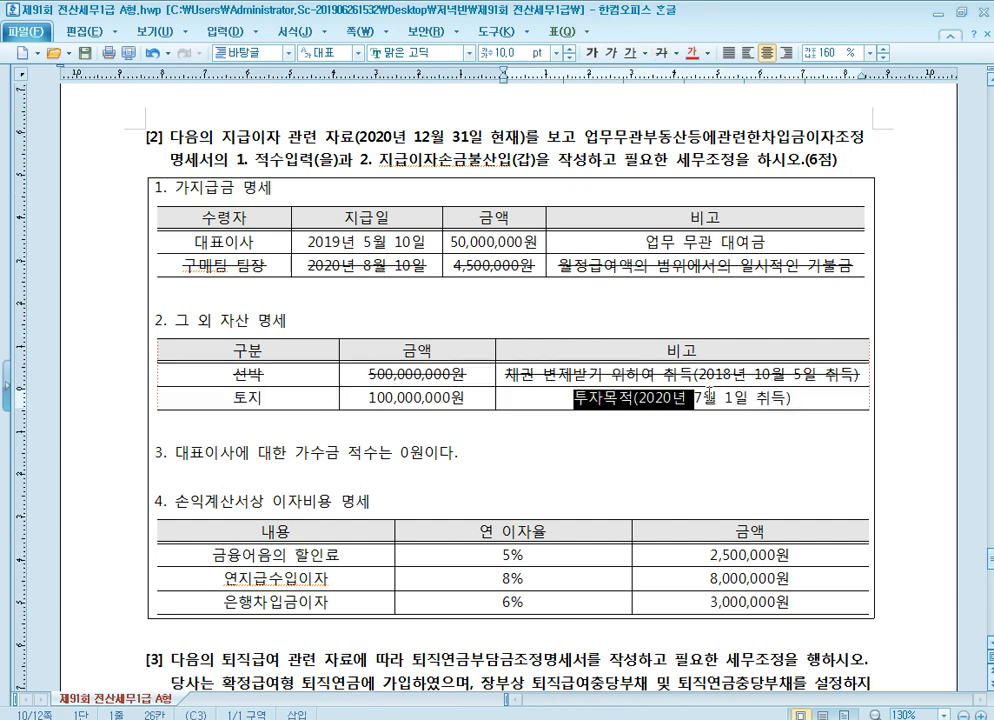
left_click(735, 396)
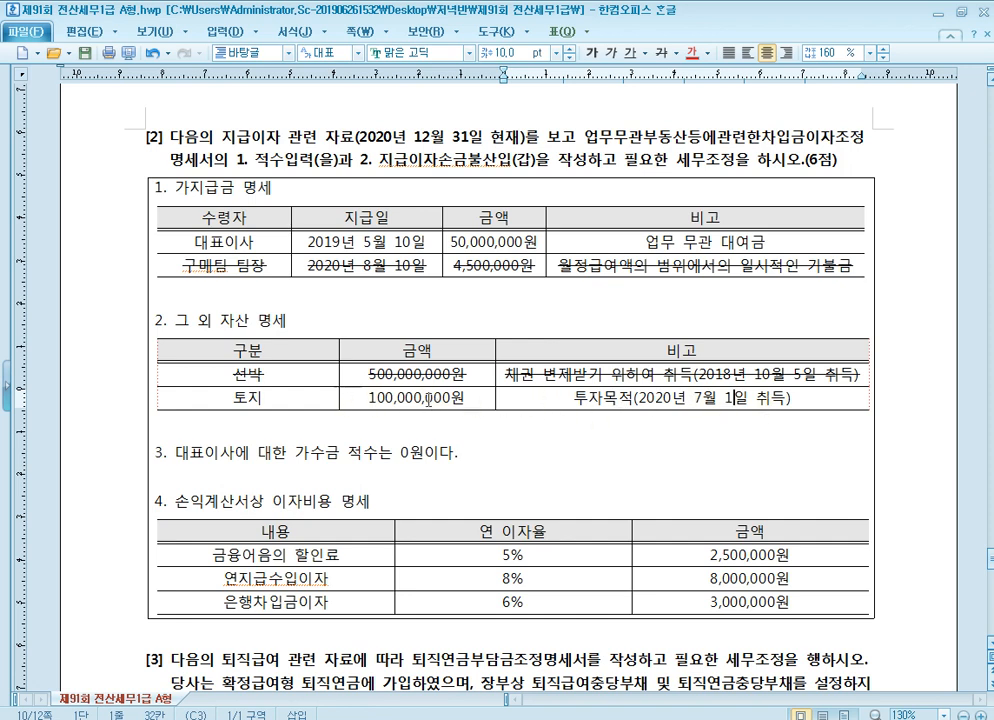
left_click(455, 446)
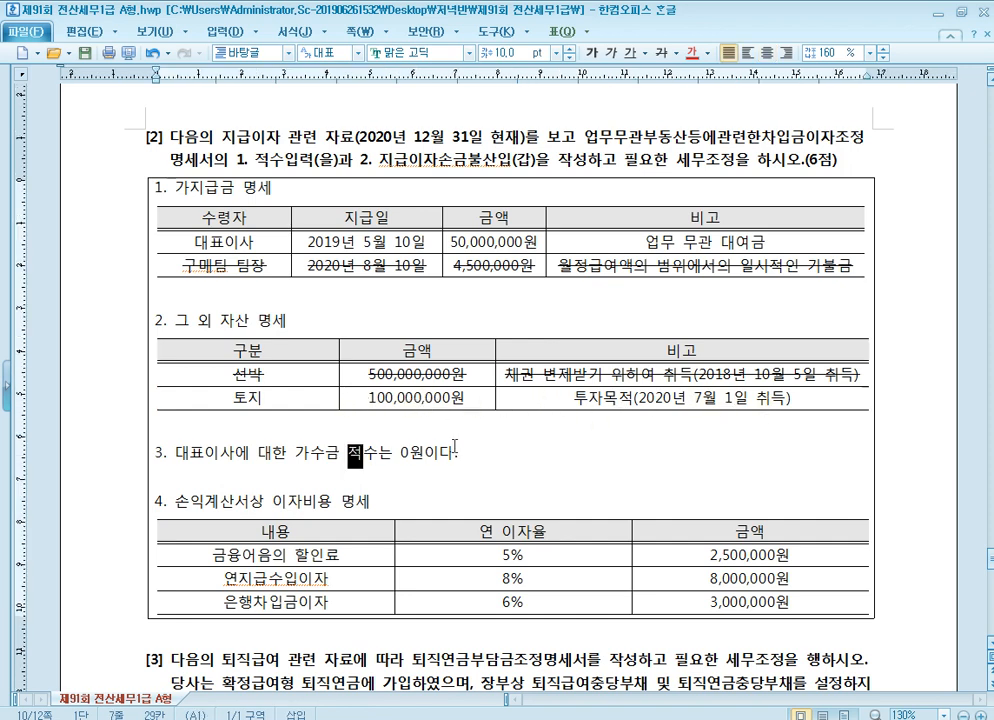
scroll(475, 440, "down", 1)
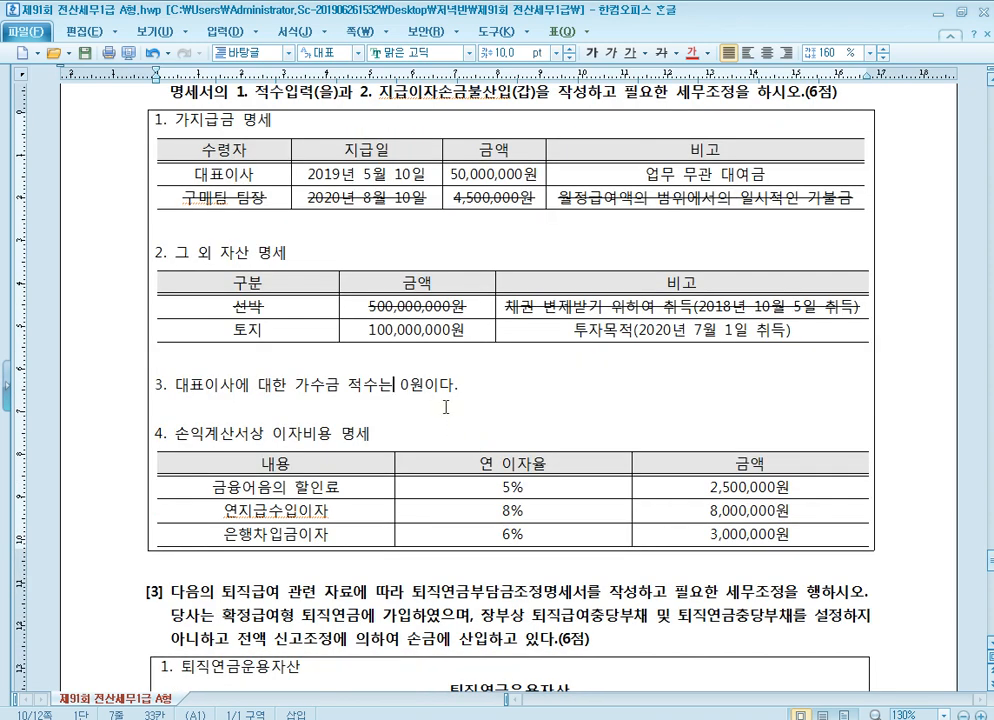
scroll(440, 390, "up", 1)
left_click(407, 247)
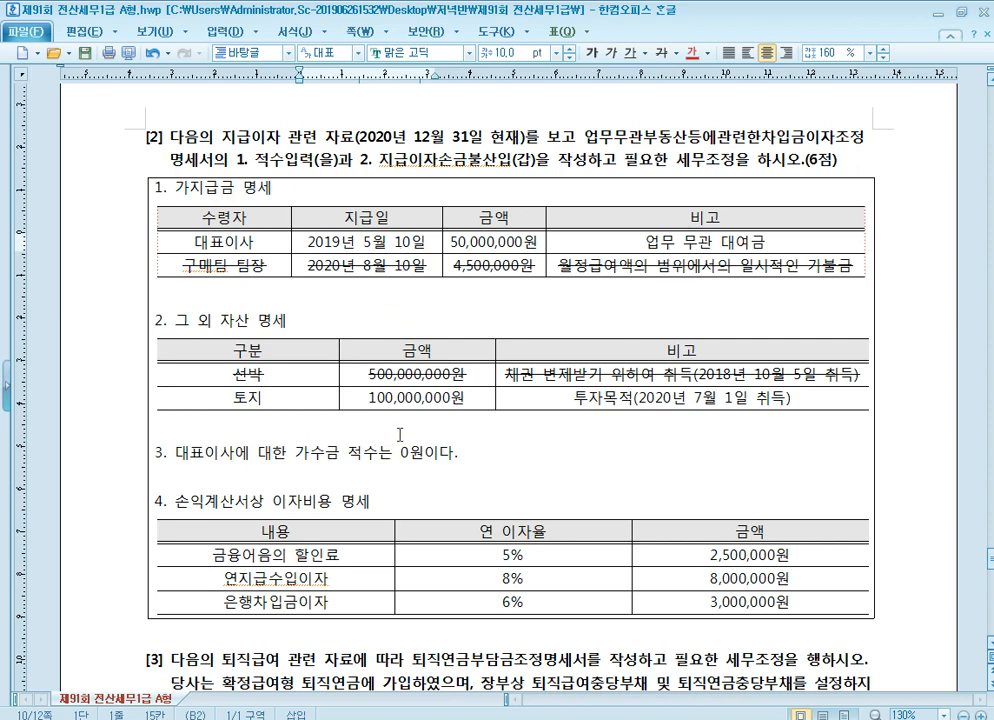
scroll(395, 335, "down", 1)
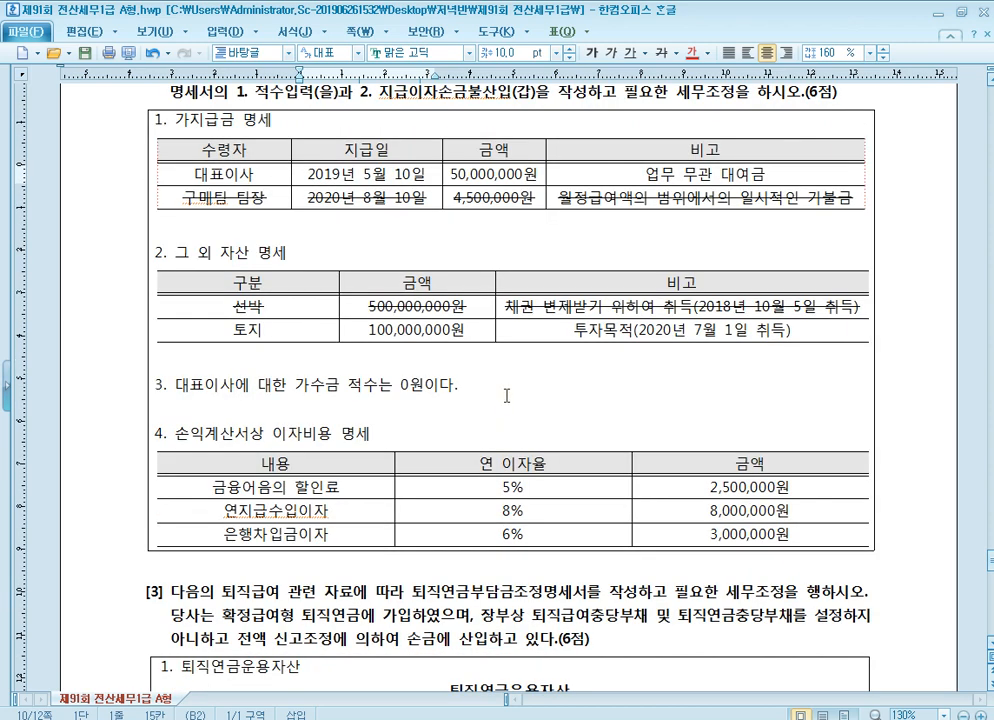
scroll(400, 377, "down", 1)
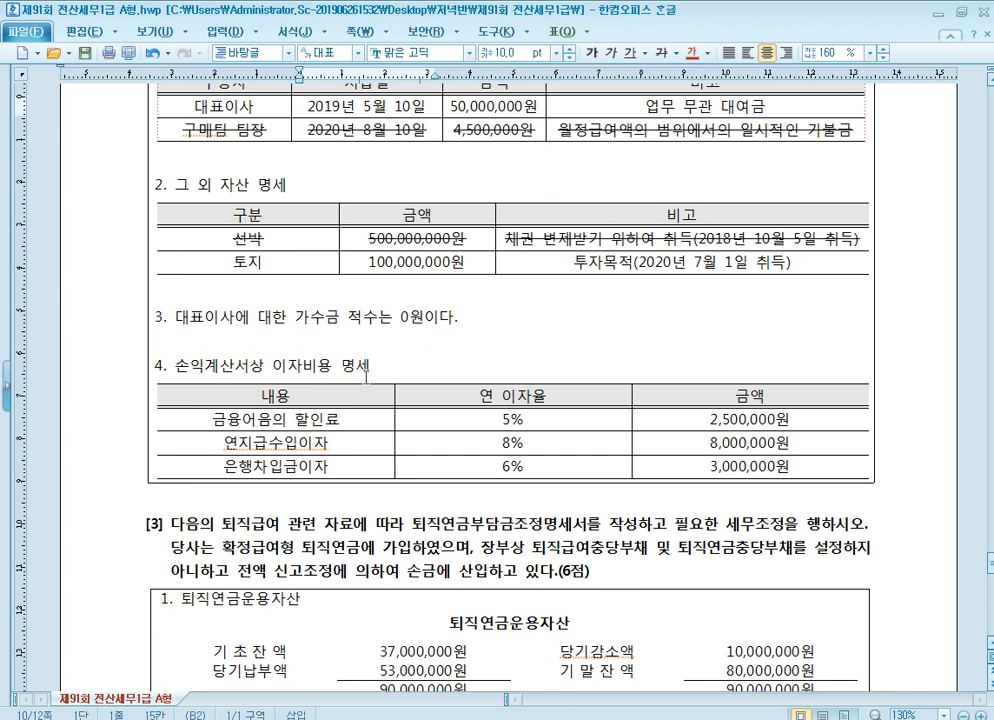
Go through the 손익계산서상 이자비용 명세 rows and strike through the whole 연지급수입이자 row
left_click(313, 418)
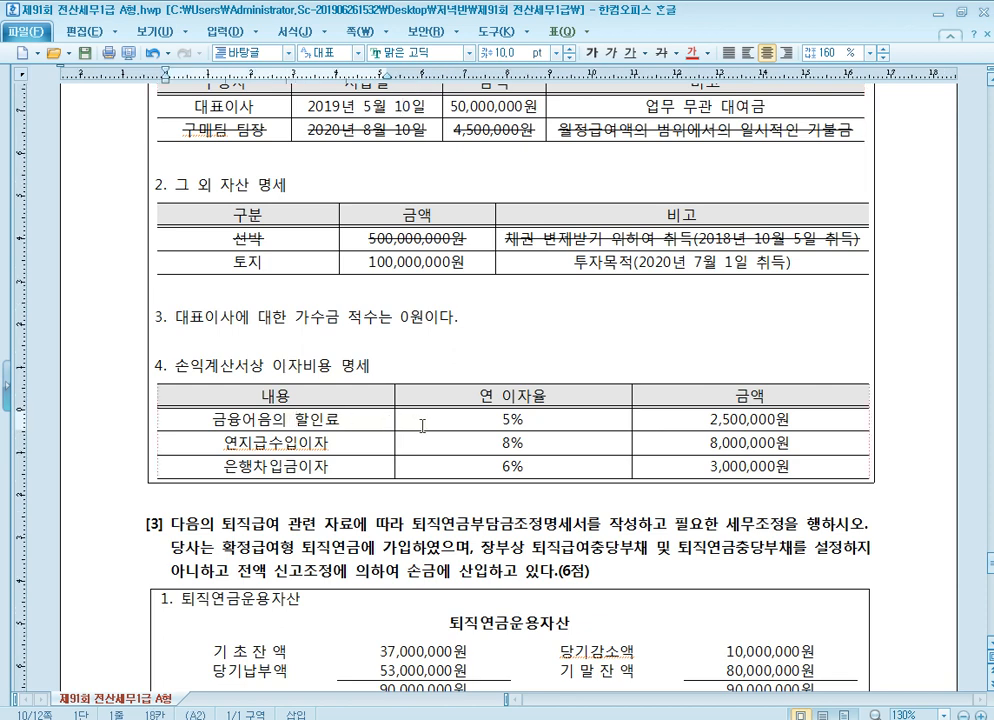
left_click(323, 445)
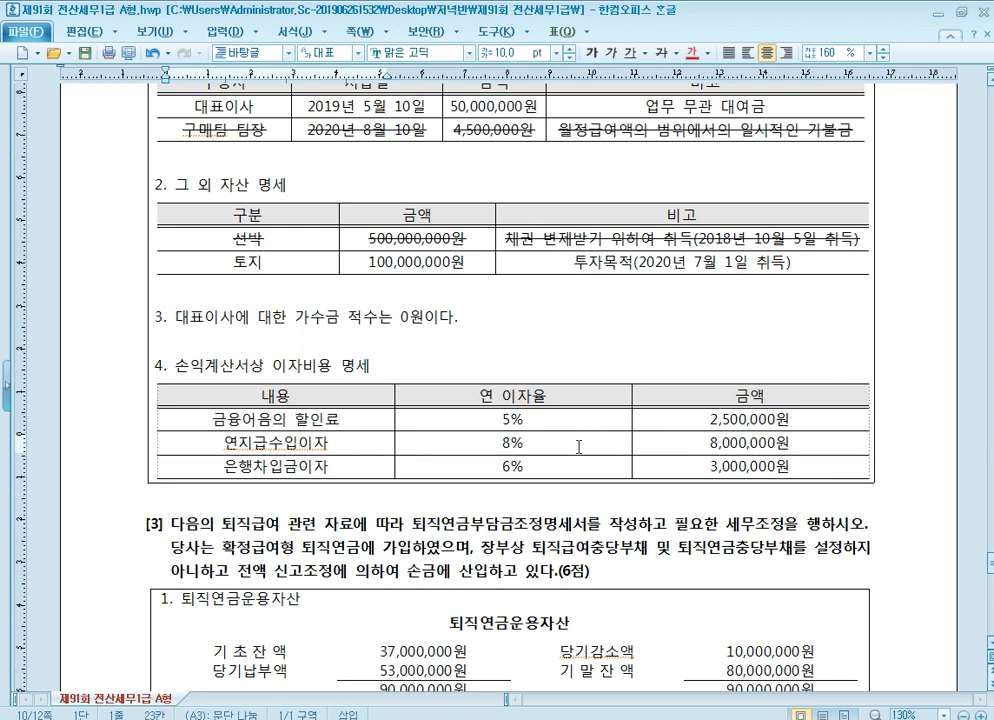
key("Down")
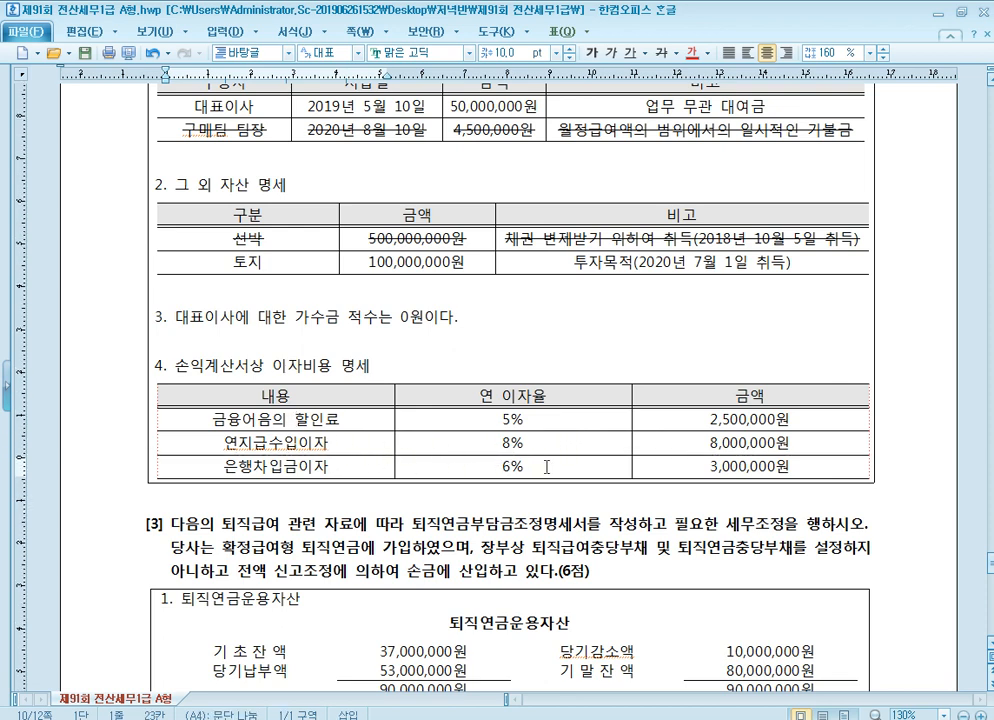
left_click(527, 466)
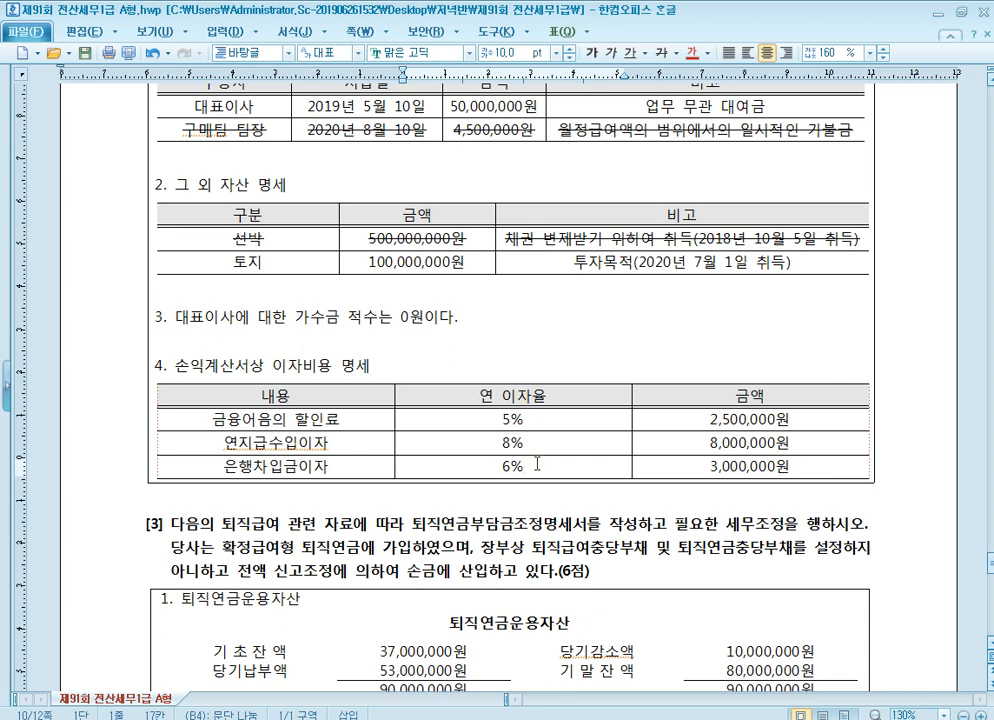
left_click_drag(205, 441, 688, 443)
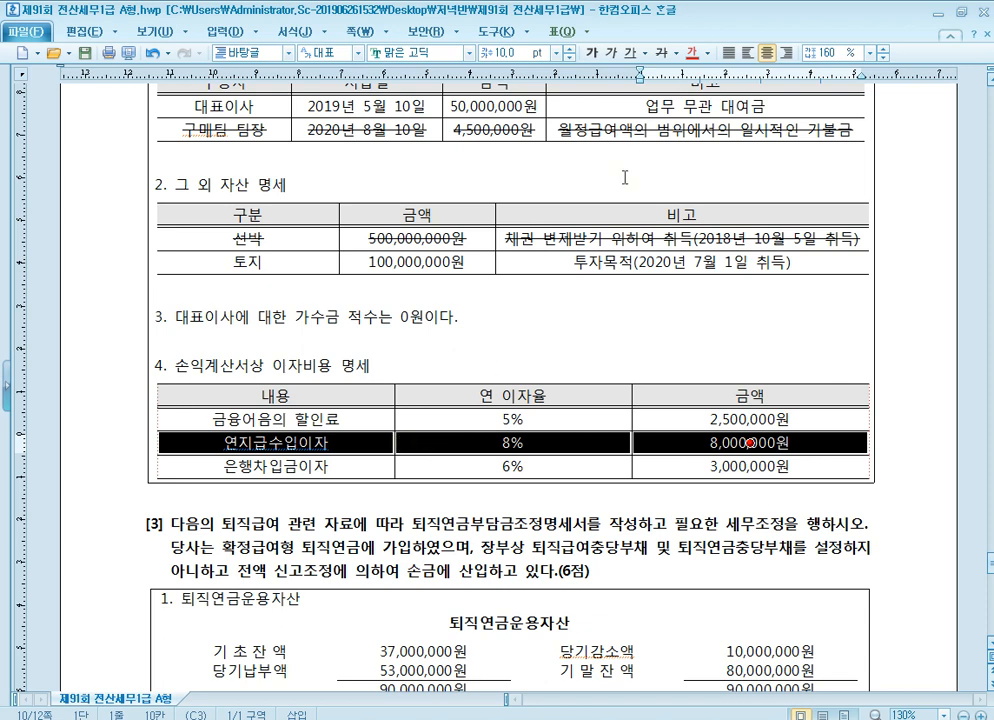
left_click(662, 52)
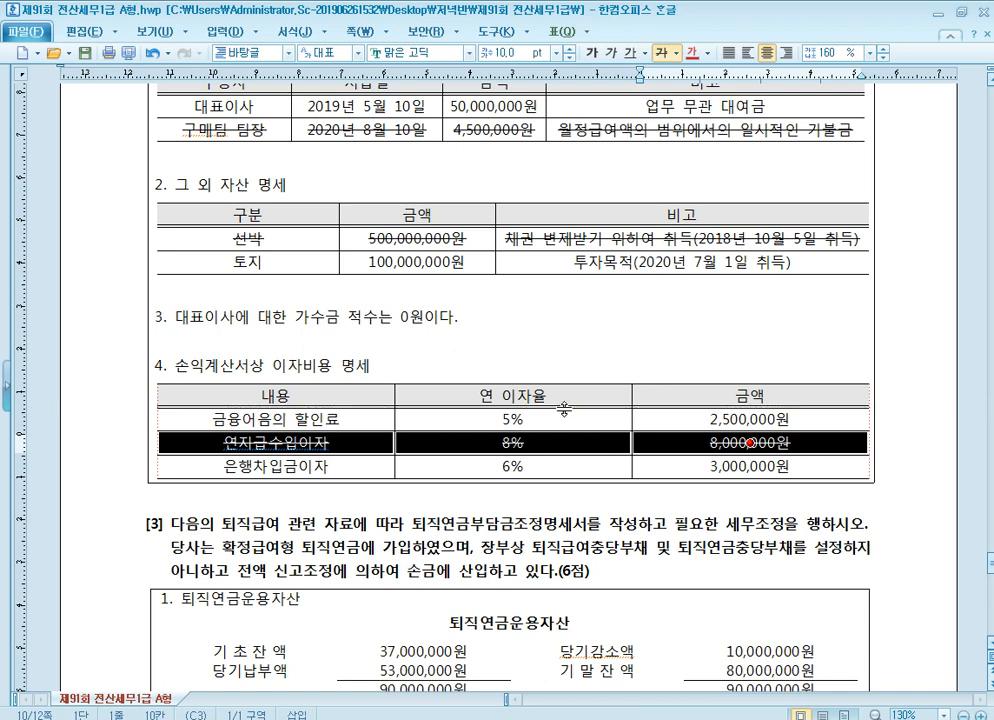
left_click(484, 362)
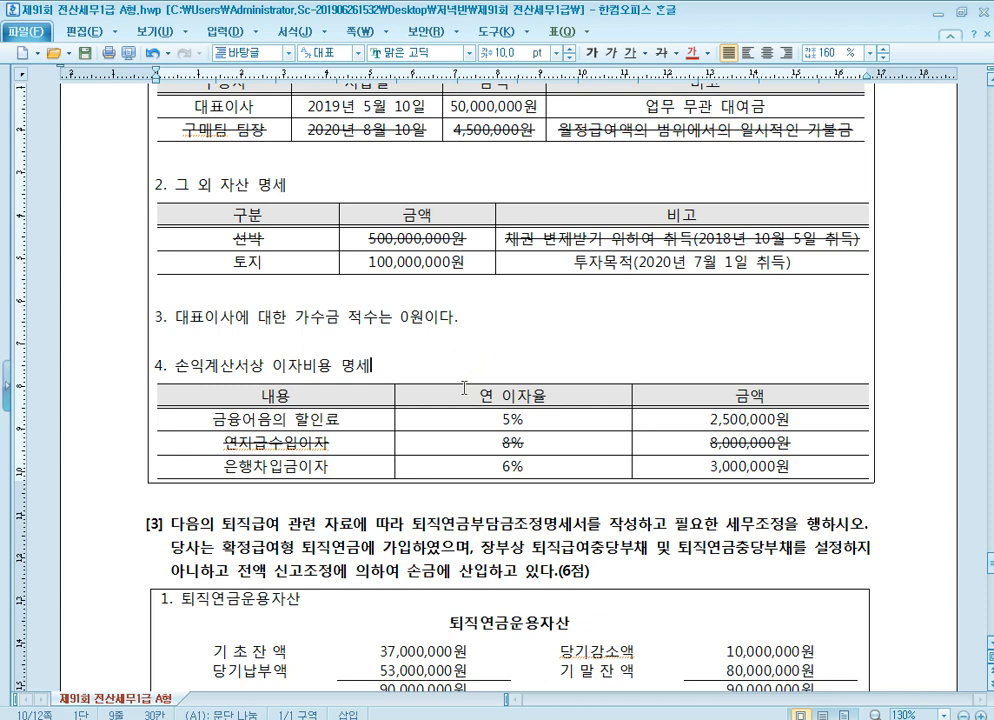
Review the 금융어음의 할인료 and 연지급수입이자 rows of the interest table, and recheck all the data of problem [2]
left_click(318, 433)
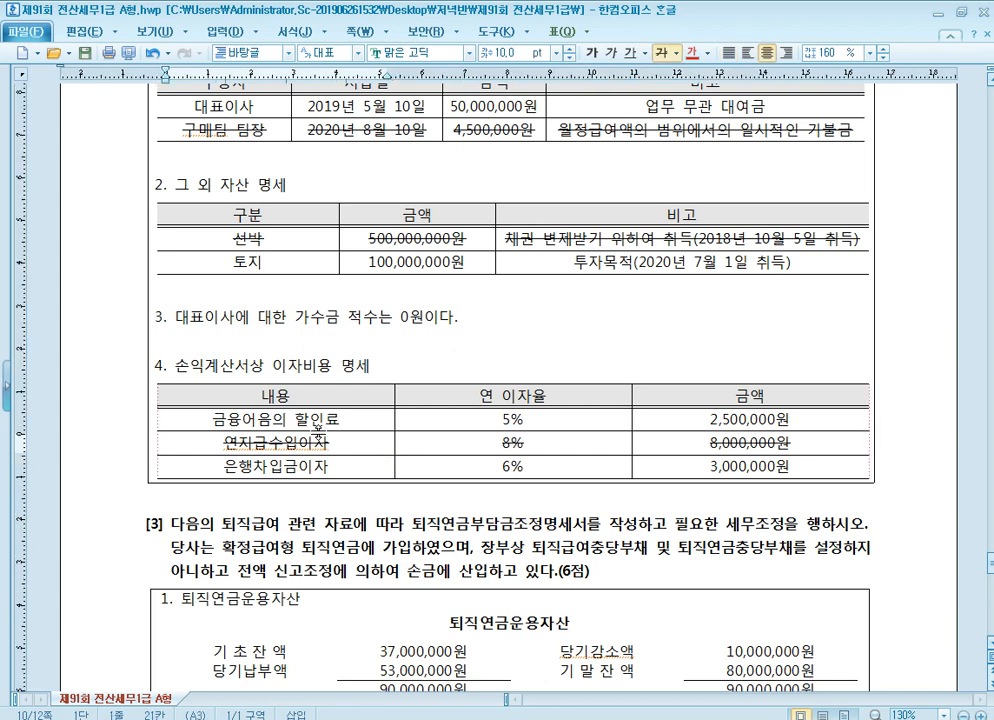
left_click(322, 419)
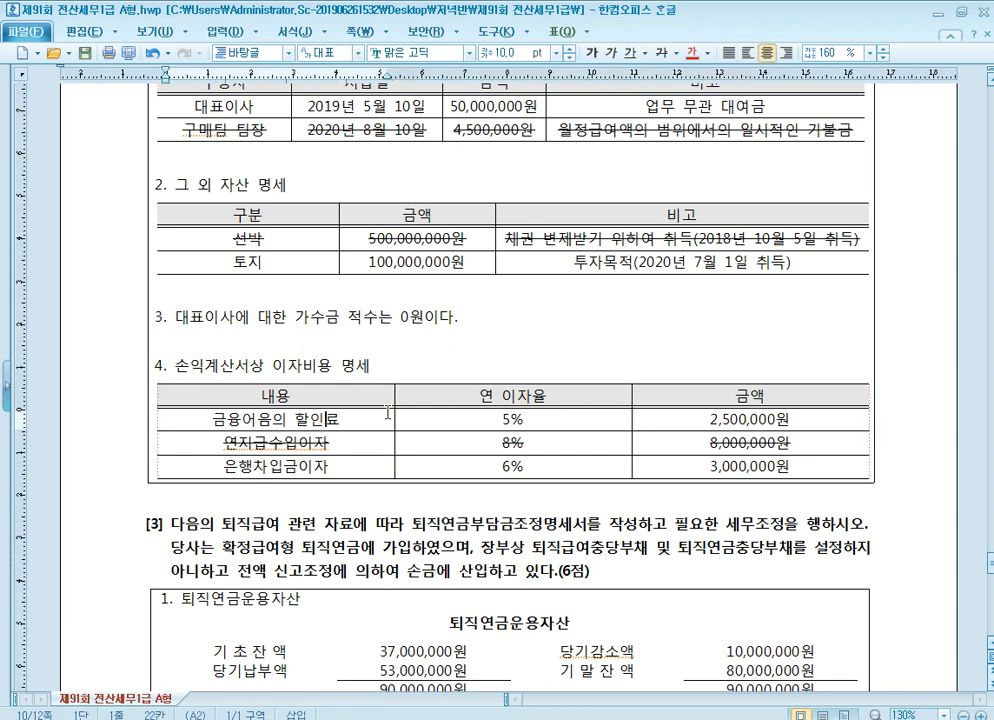
scroll(327, 402, "down", 1)
left_click(262, 355)
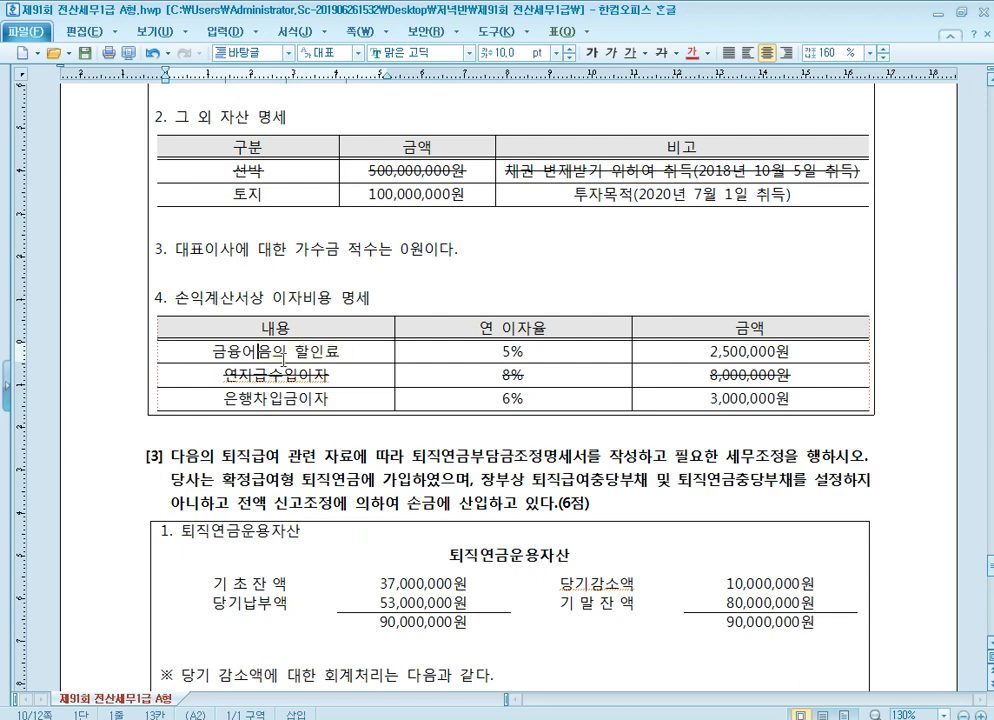
left_click(300, 381)
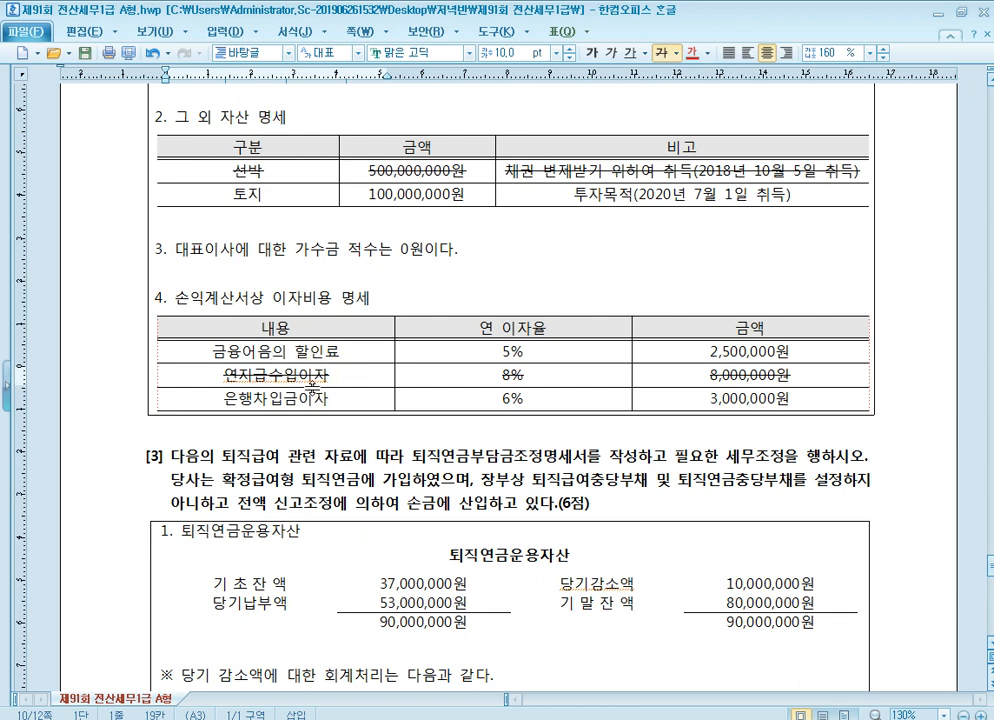
scroll(357, 380, "up", 2)
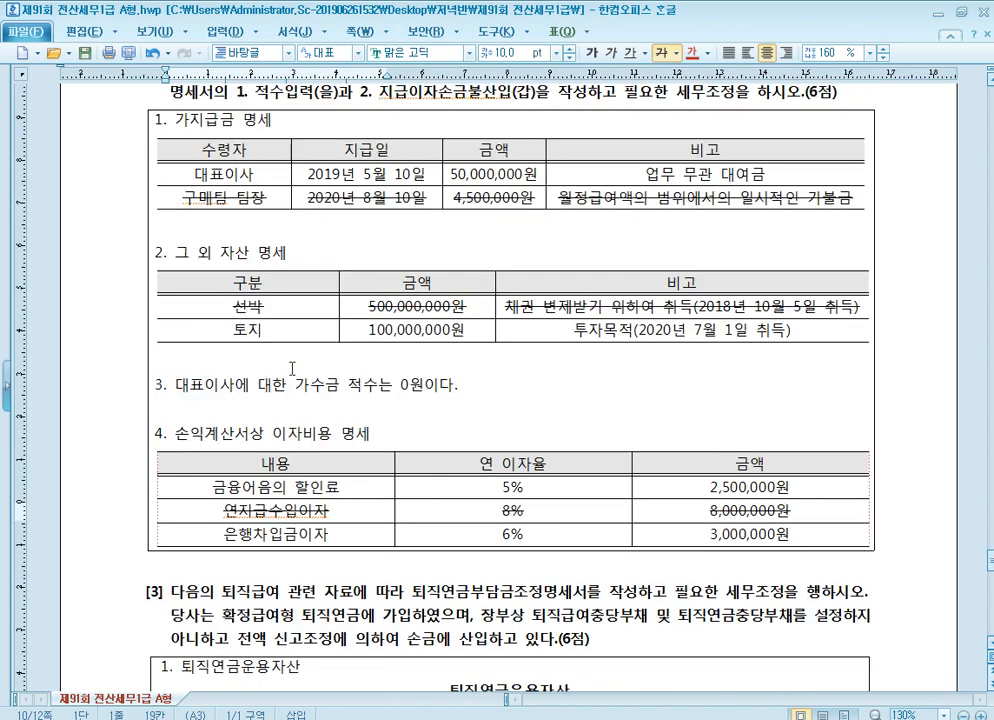
scroll(436, 371, "up", 1)
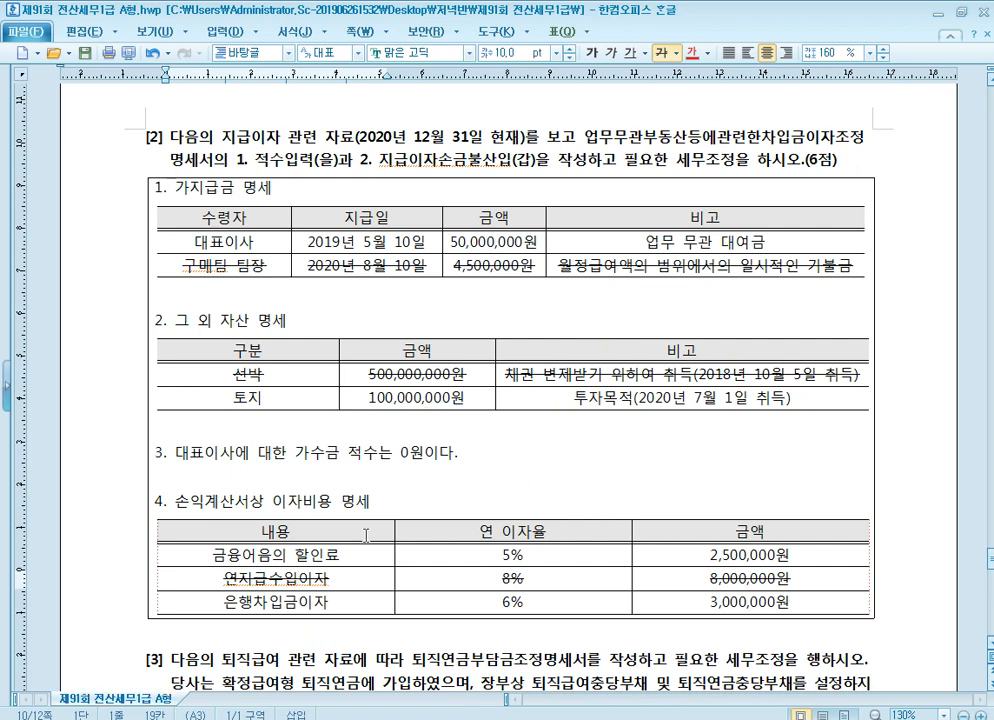
In KcLep, open 업무무관부동산등에관련한차입금이자조정명세서 and record the land under 업무무관부동산: 7월 1일, 취득, 차변 100,000,000
key("alt+Tab")
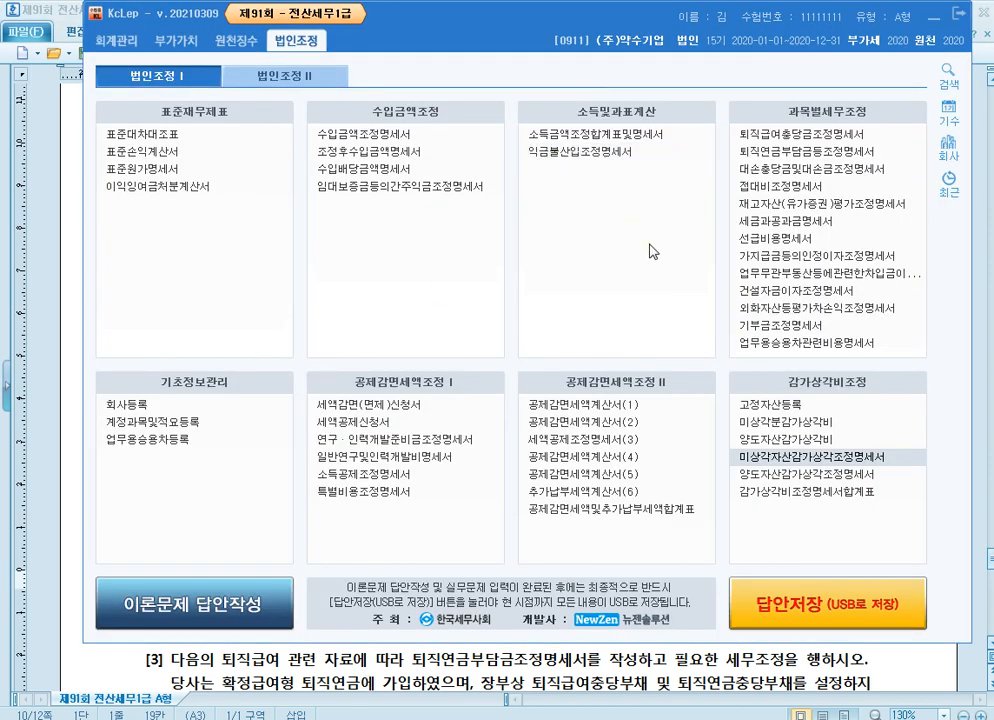
left_click(800, 272)
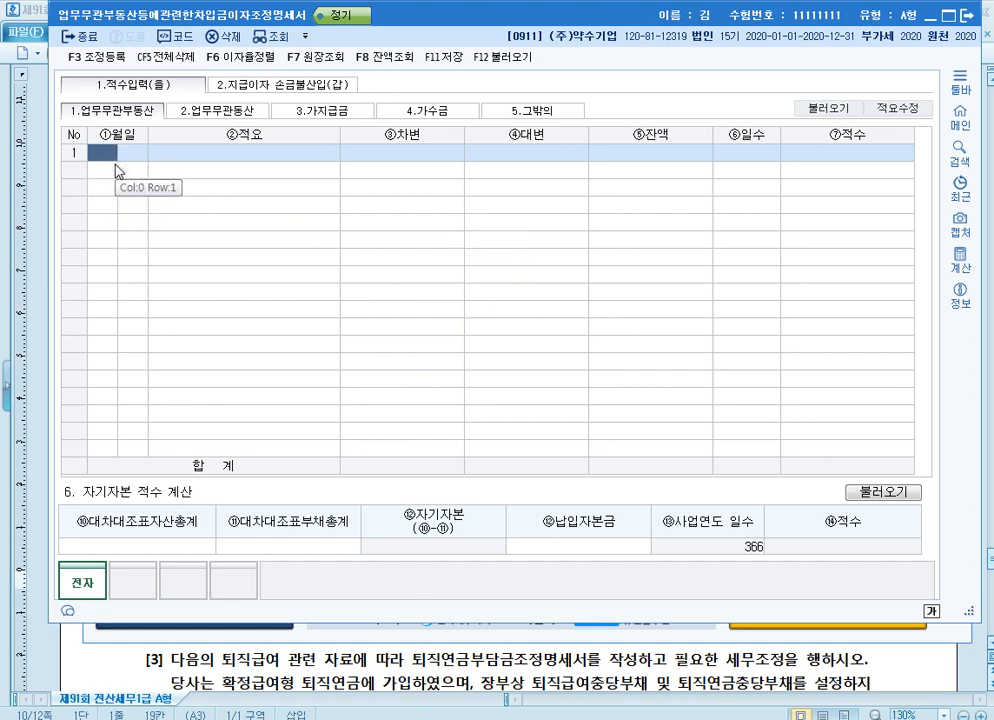
type("7")
key("Return")
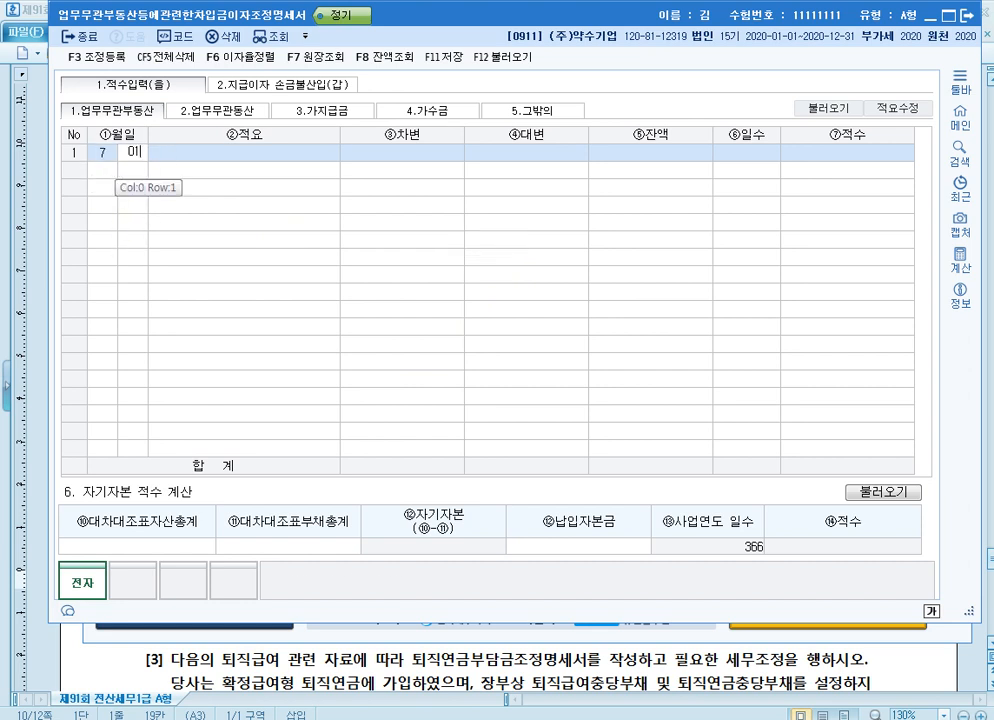
type("1")
key("Return")
type("2")
key("Return")
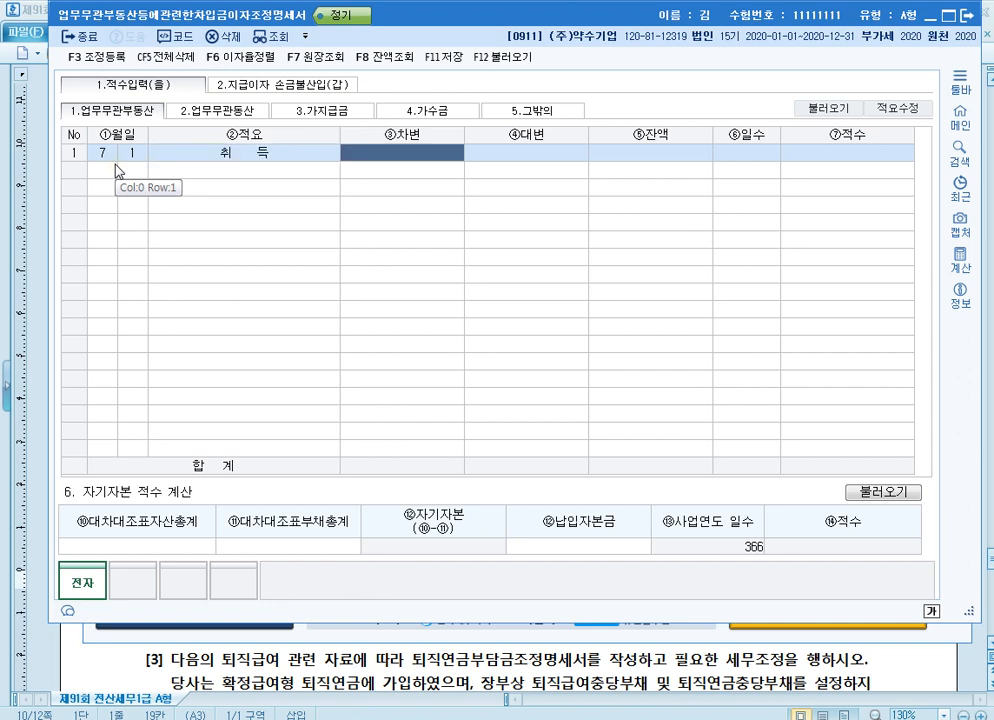
type("100000000")
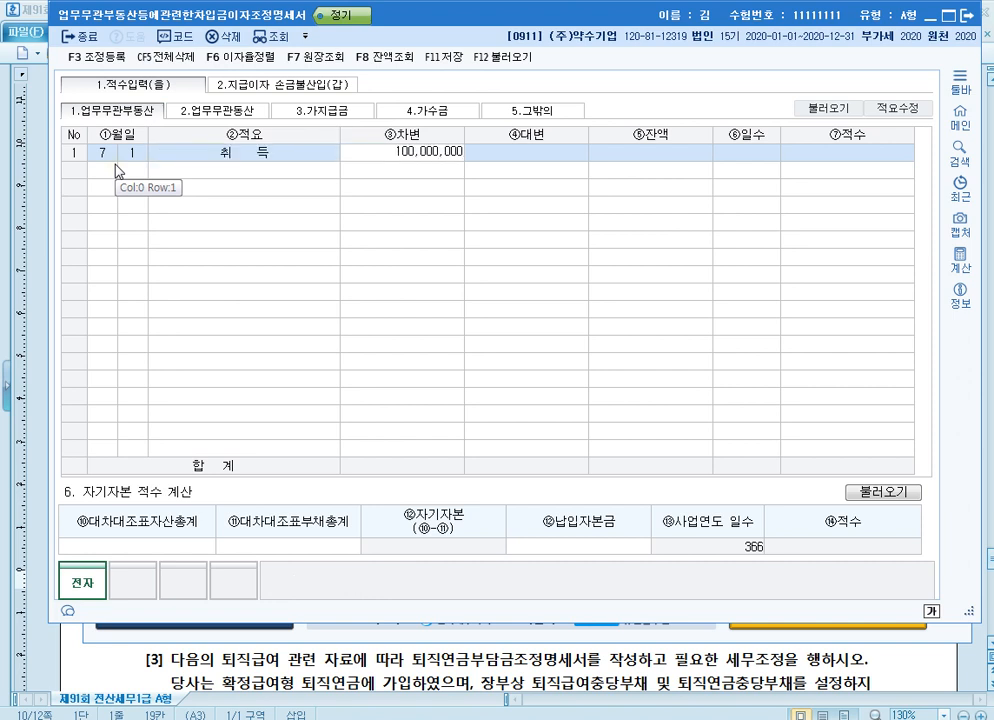
key("Return")
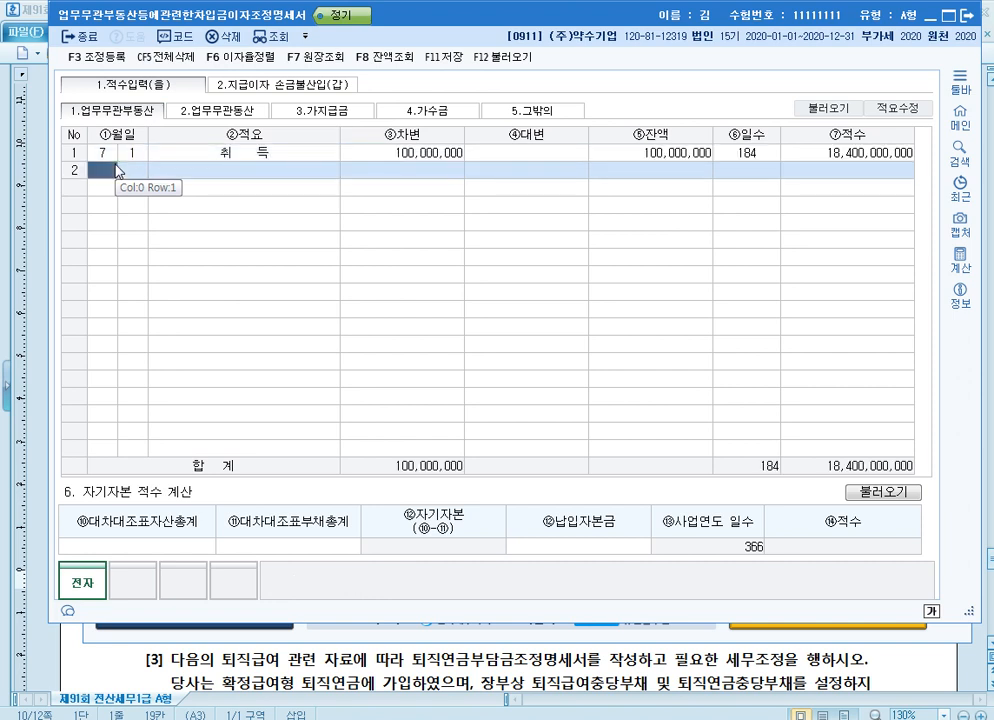
Record the 대표이사 loan in the 가지급금 적수: 1월 1일, 전기이월, 차변 50,000,000
left_click(249, 111)
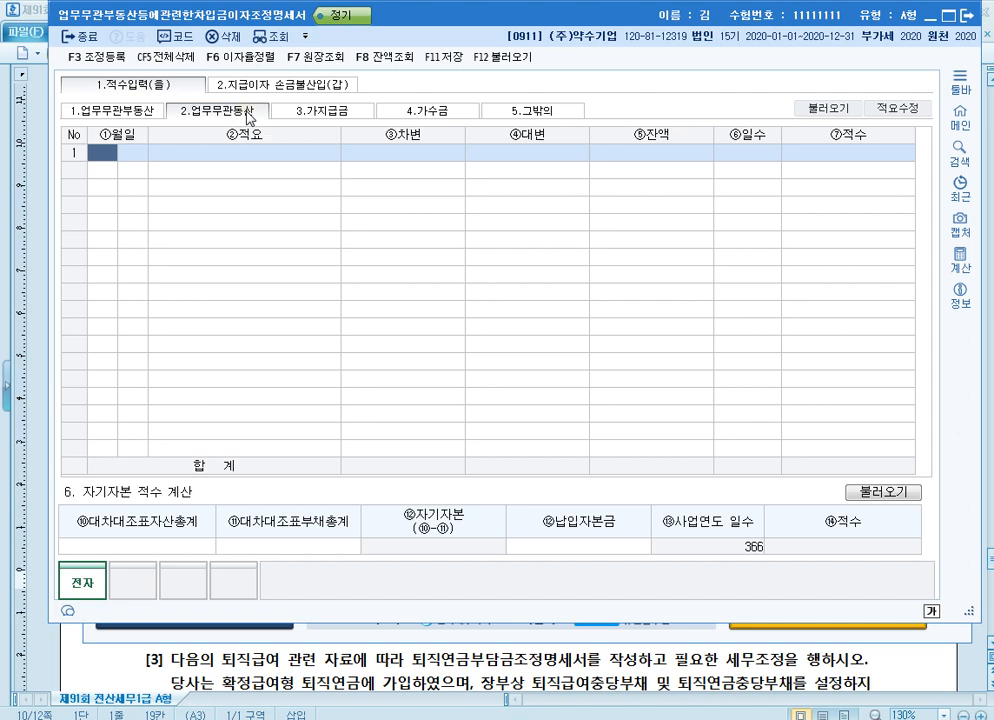
left_click(322, 111)
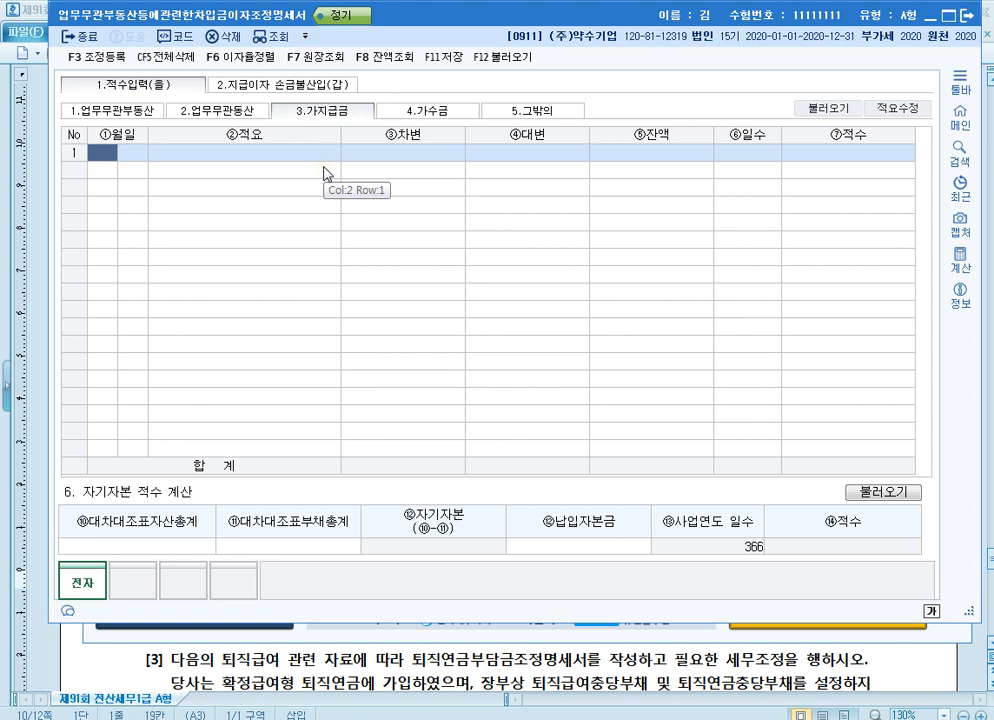
type("1")
key("Return")
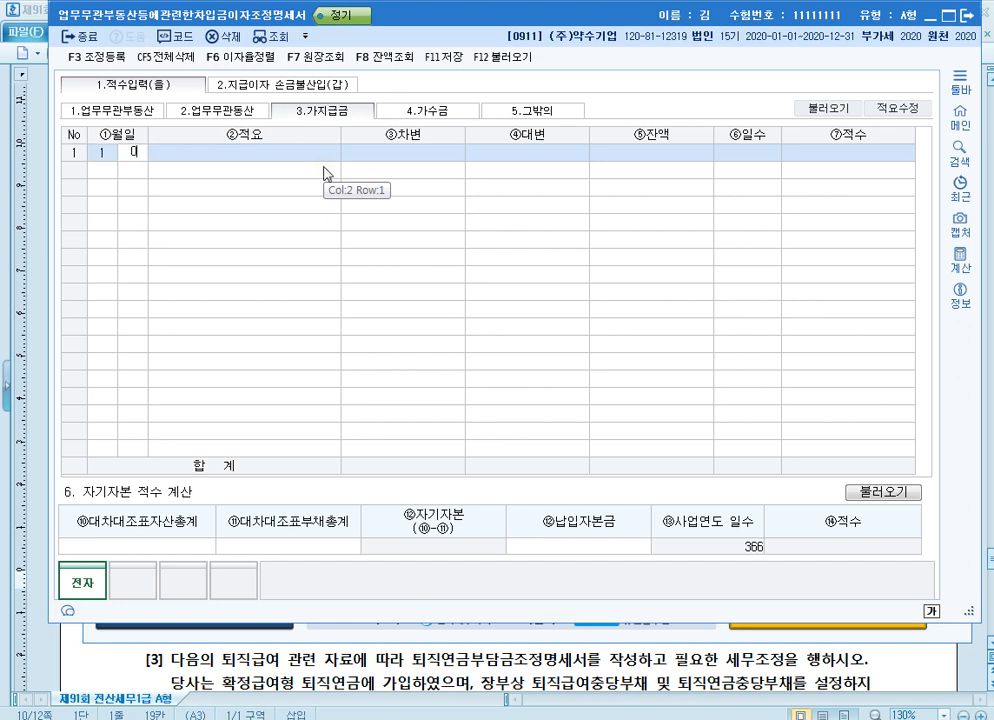
type("1")
key("Return")
type("1")
key("Return")
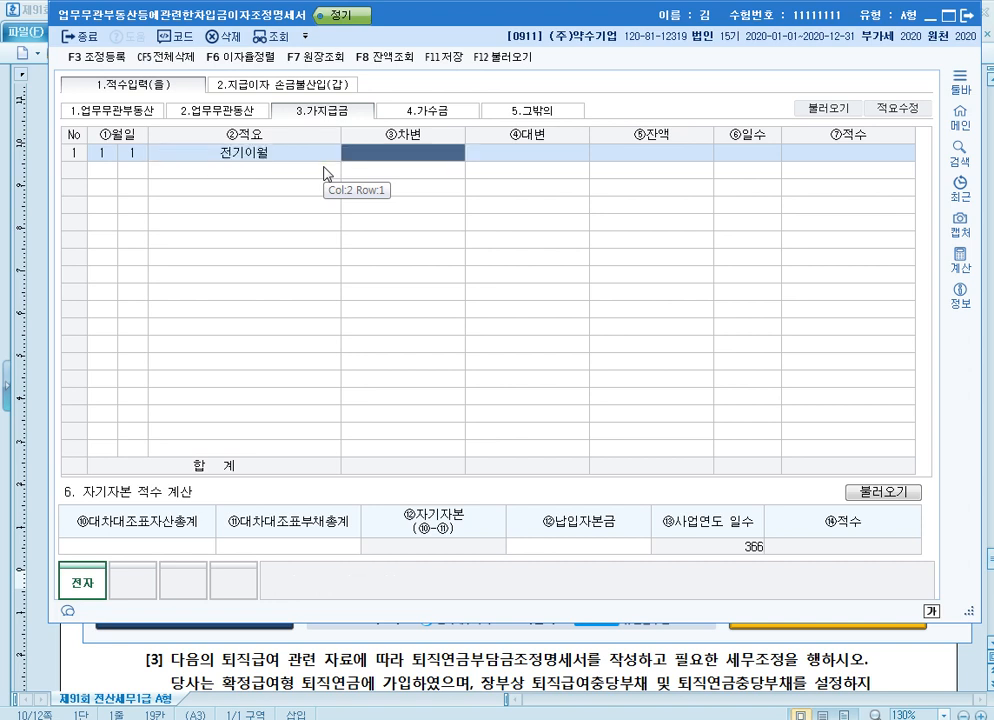
type("50000000")
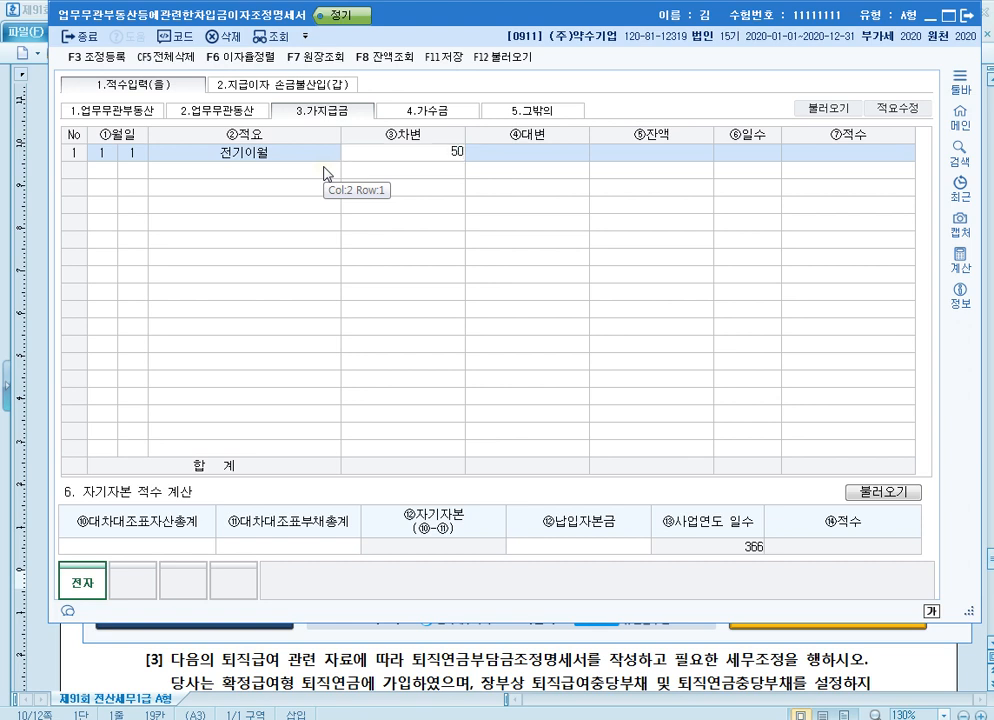
key("Return")
key("Return")
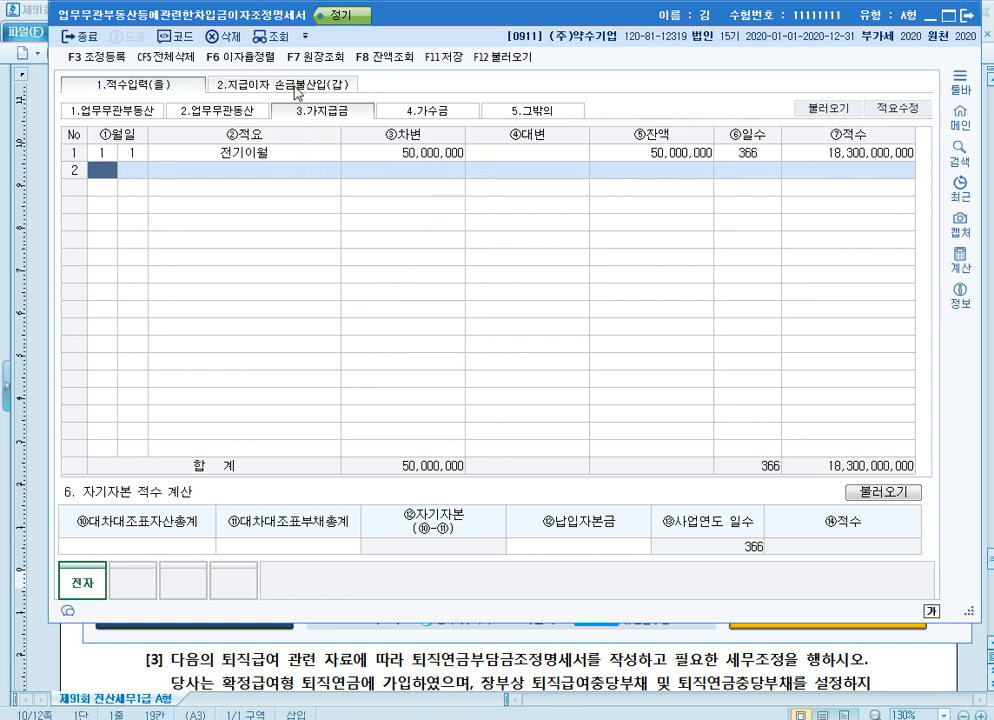
In 지급이자 손금불산입(갑), enter the 금융어음의 할인료 row with 이자율 5% and 지급이자 2,500,000
left_click(297, 93)
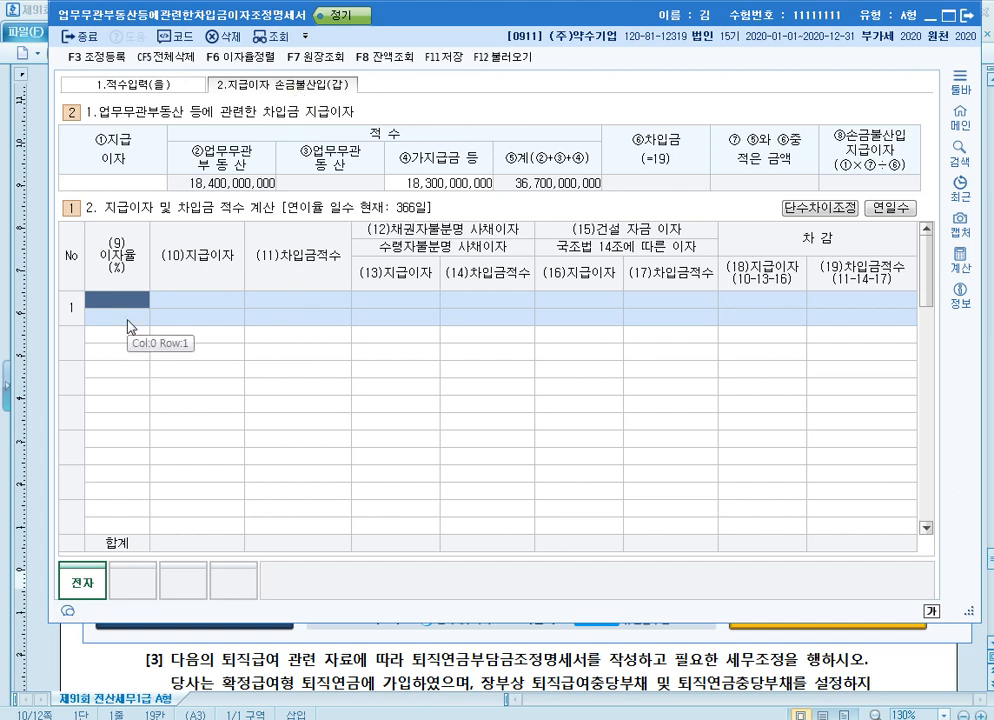
type("5")
key("Return")
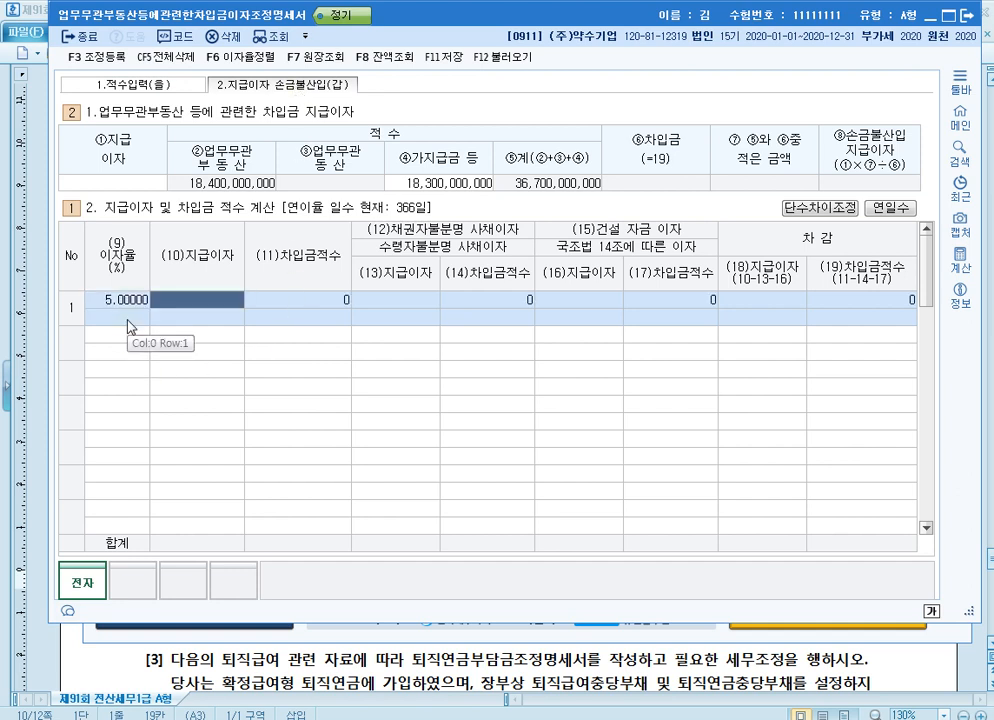
type("2500000")
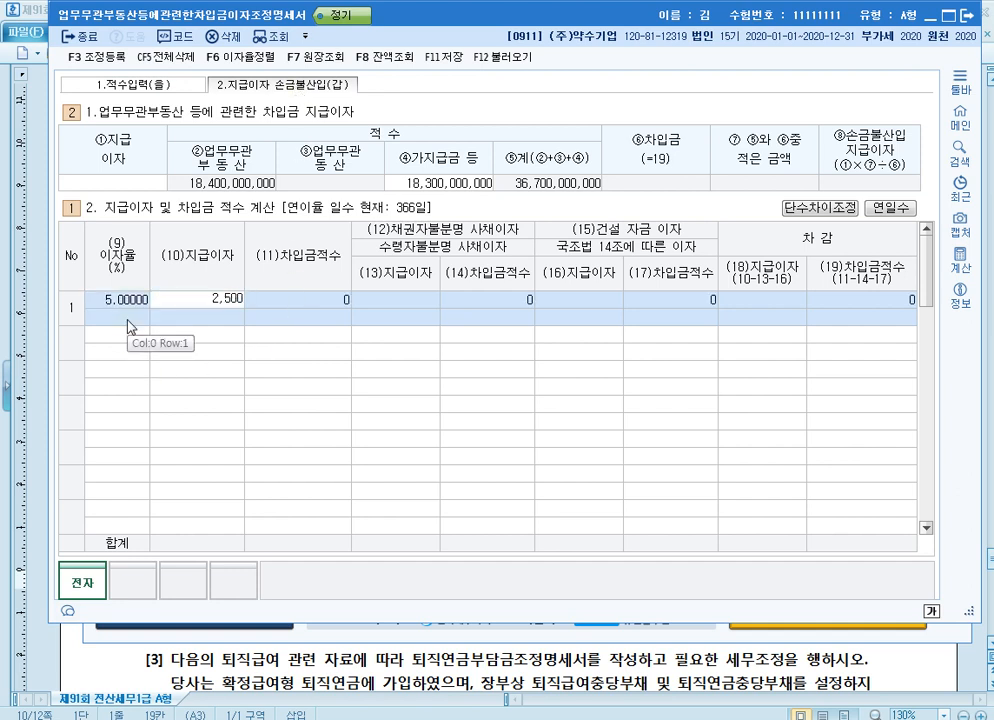
key("Return")
key("Return")
Add the 은행차입금이자 row with 이자율 6% and 지급이자 3,000,000, leaving the 채권자불분명 사채이자 cells blank
key("Return")
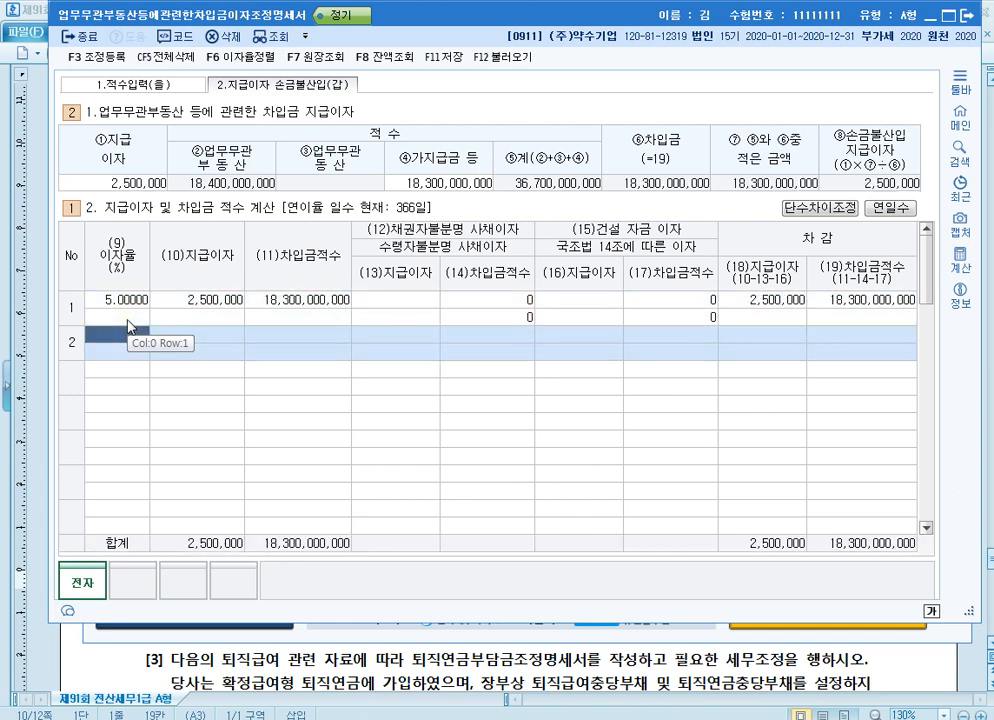
type("6")
key("Return")
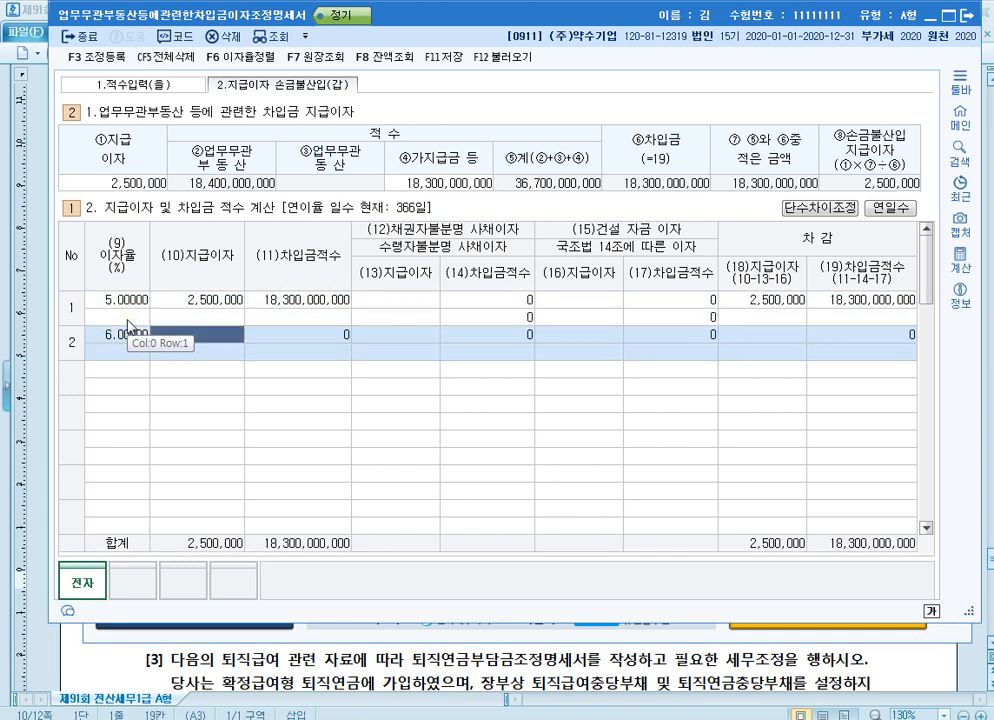
type("3000000")
key("Return")
key("Return")
key("Return")
key("Return")
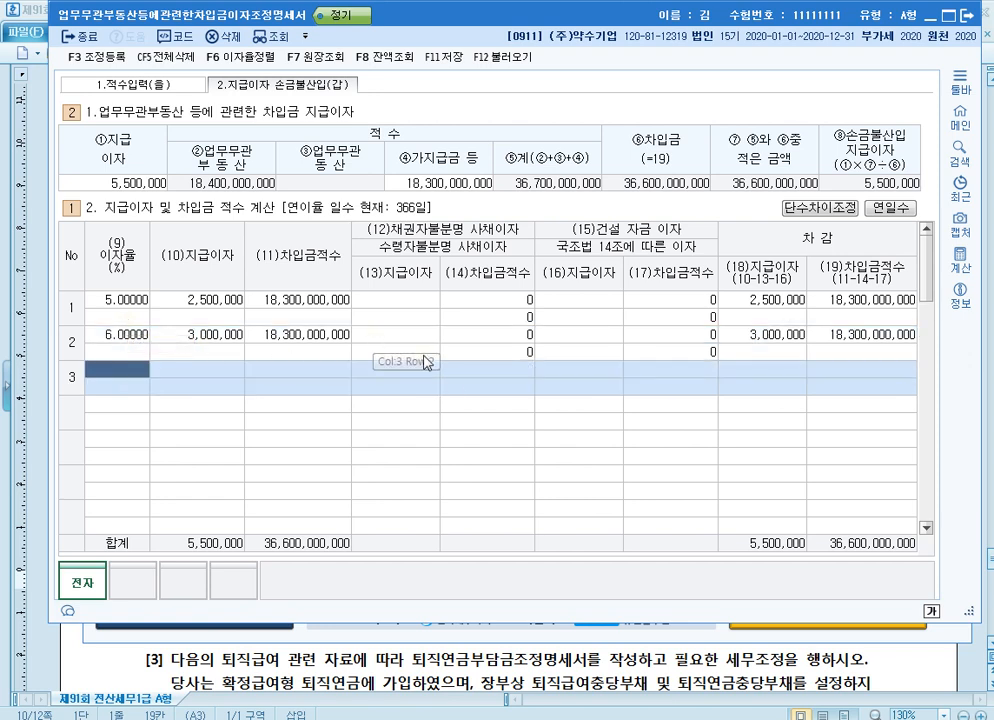
left_click(418, 312)
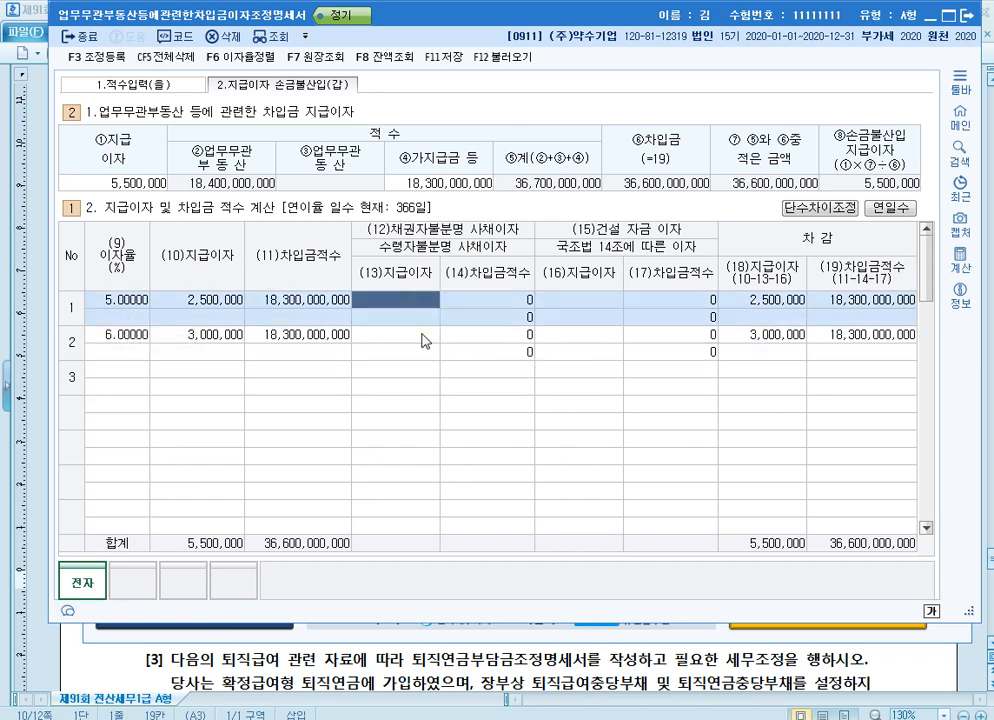
left_click(426, 339)
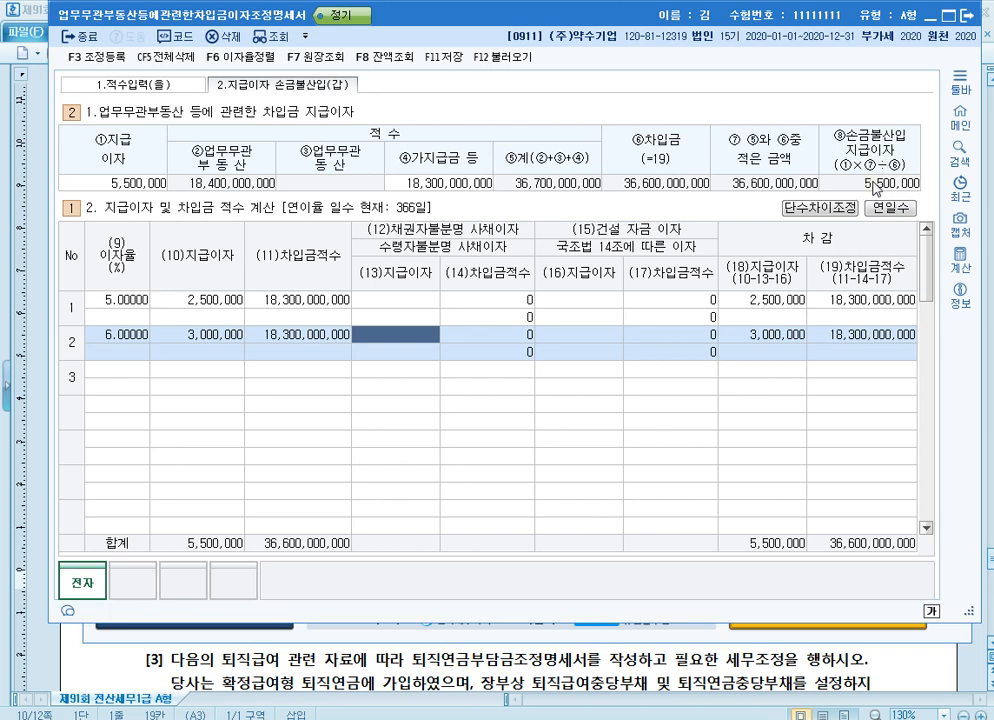
Register the 익금산입 및 손금불산입 adjustment 업무무관자산지급이자 for 5,500,000 with 기타사외유출, and close the 조정명세서
key("F3")
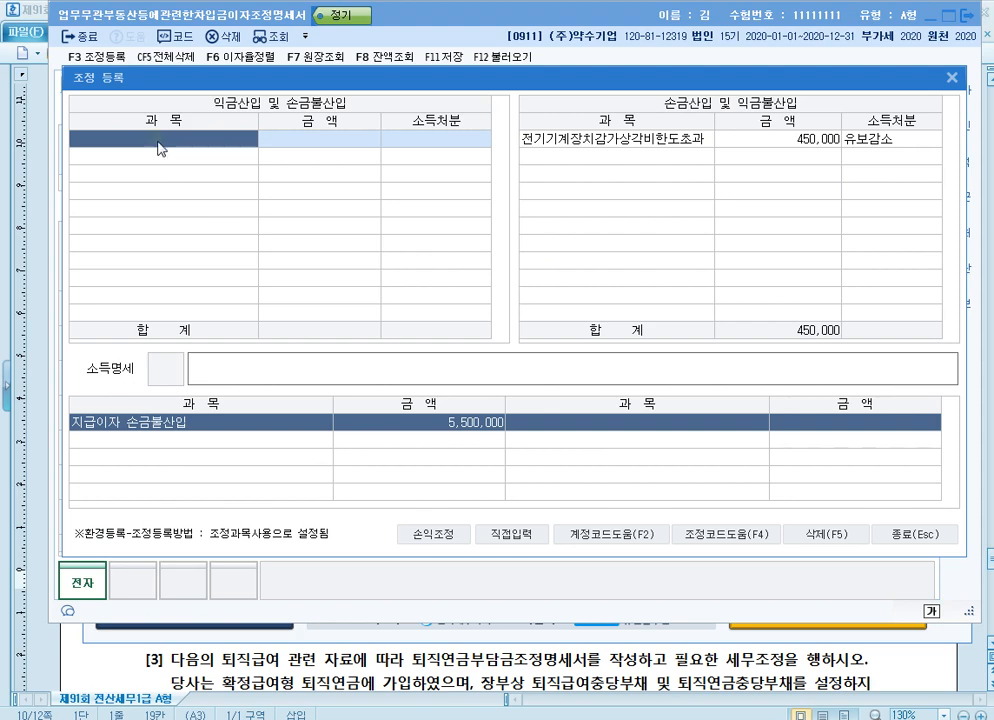
key("F4")
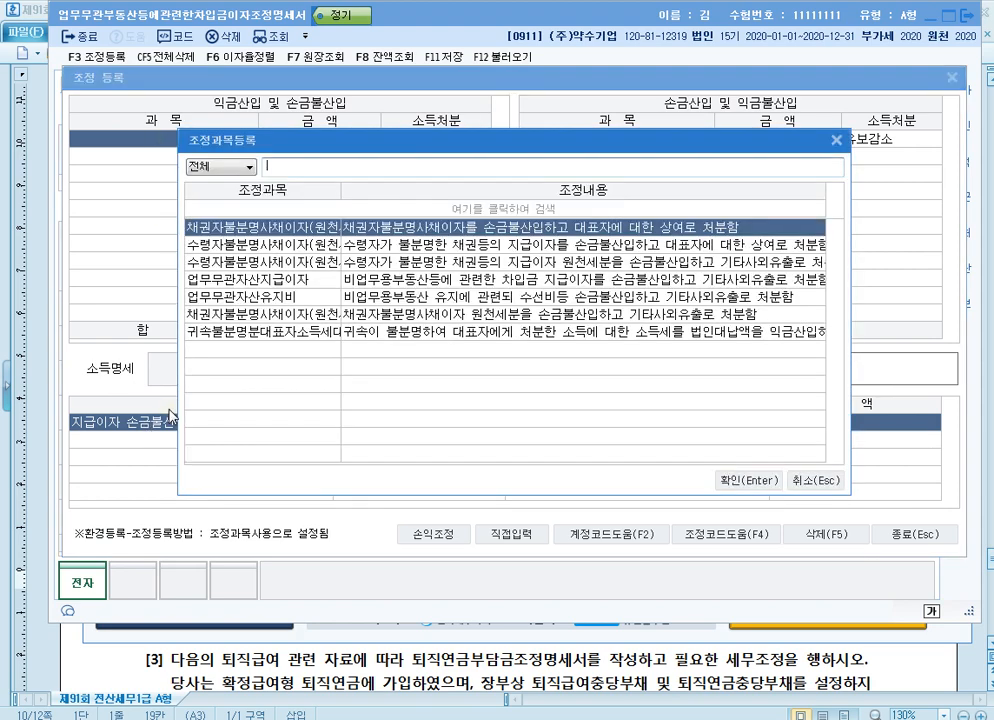
left_click(250, 281)
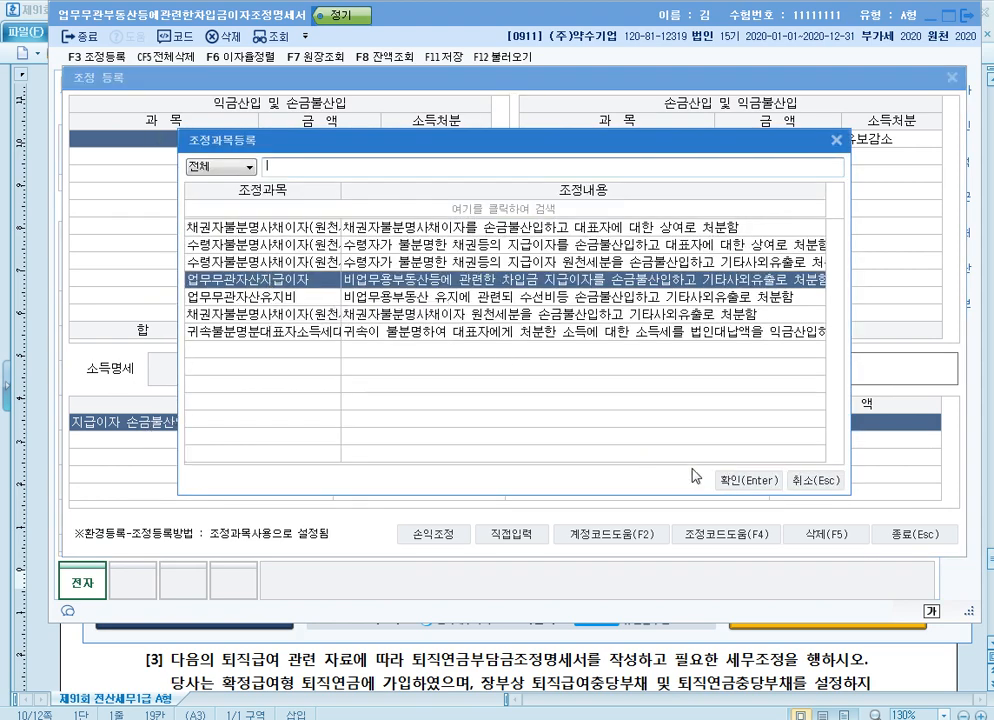
left_click(746, 482)
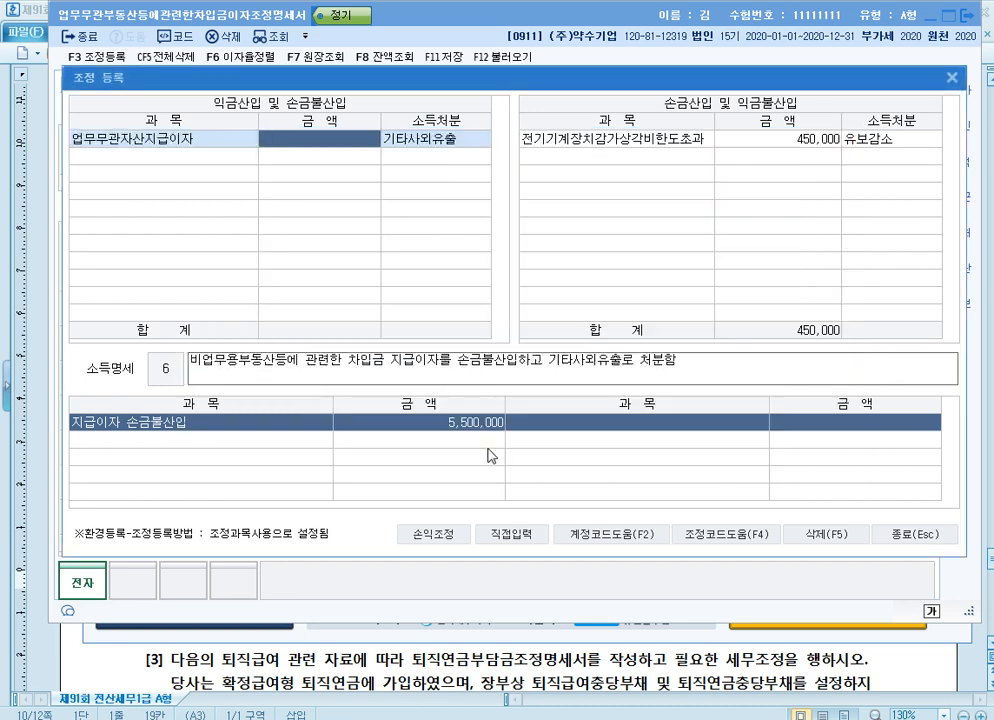
type("5500000")
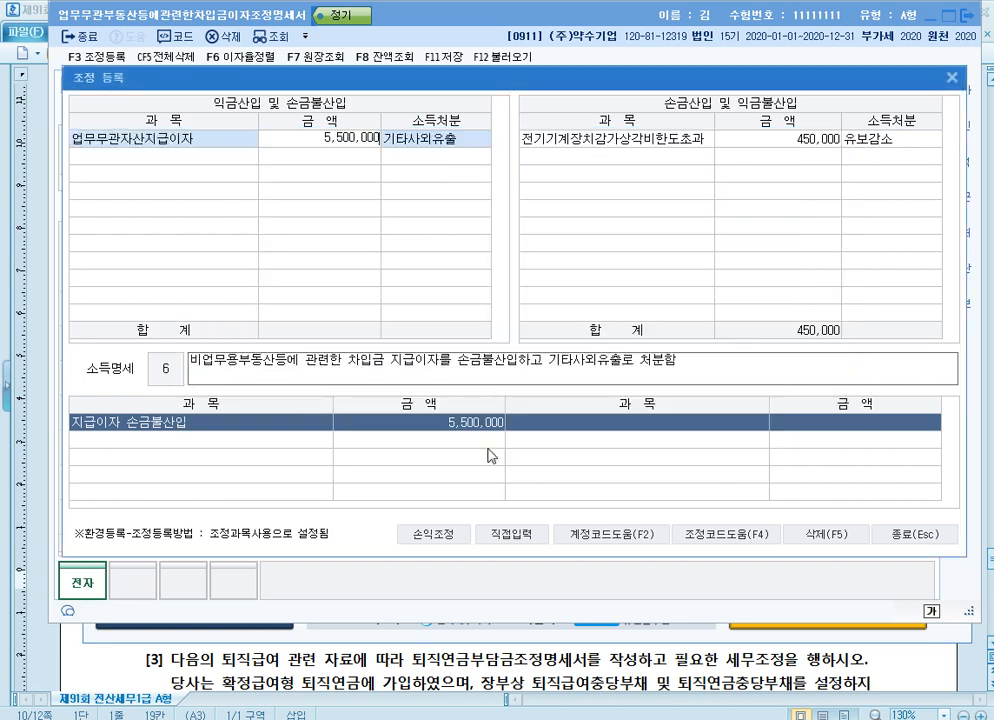
key("Return")
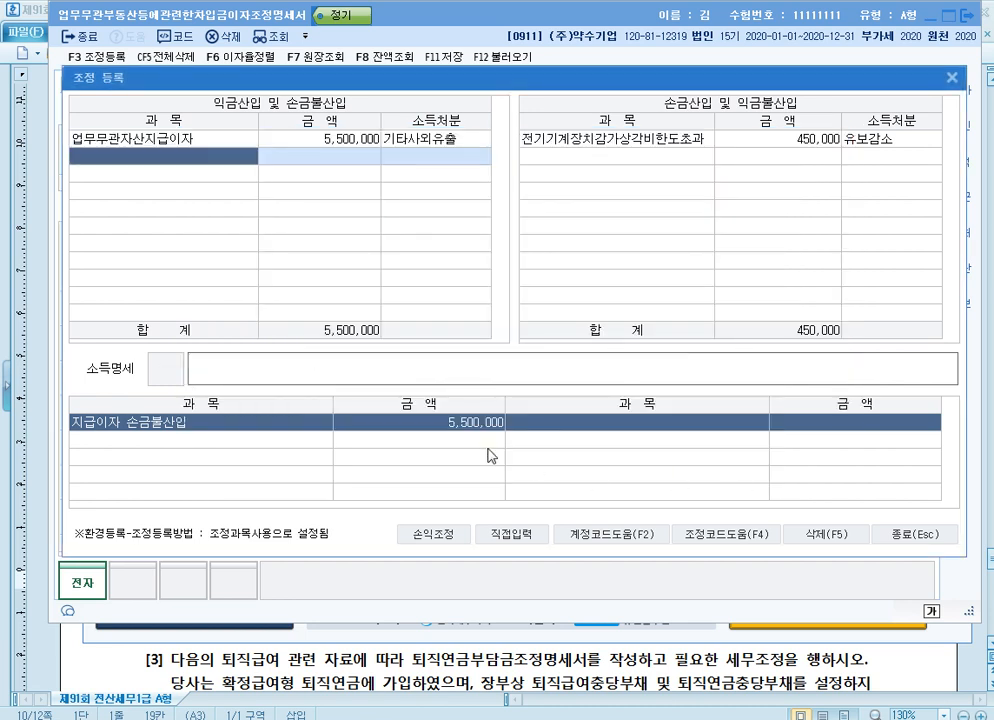
left_click(240, 145)
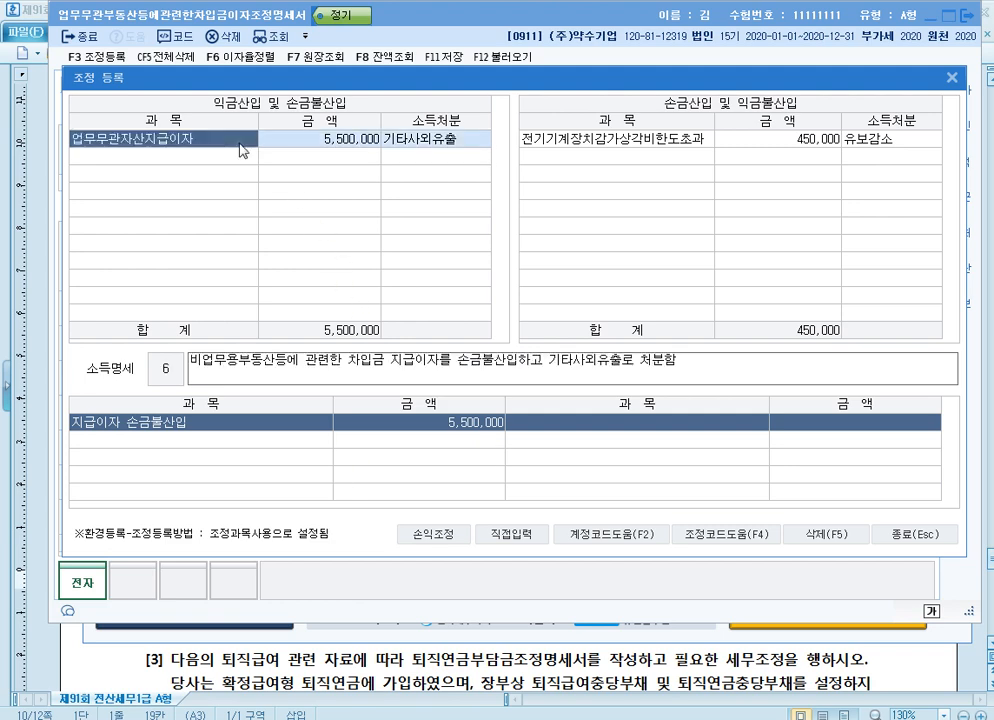
left_click(918, 534)
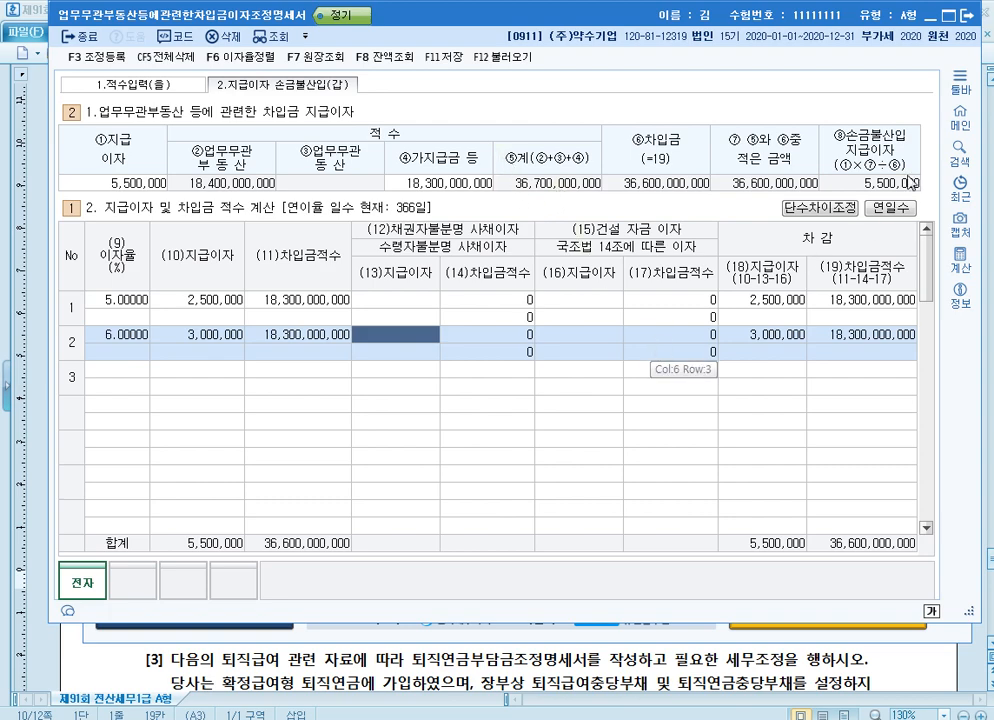
left_click(967, 17)
In the exam document, colour problem [3]'s phrase "장부상 퇴직급여충당부채 및 퇴직연금충당부채를 설정하지 아니하고" red
left_click(979, 246)
scroll(564, 377, "down", 4)
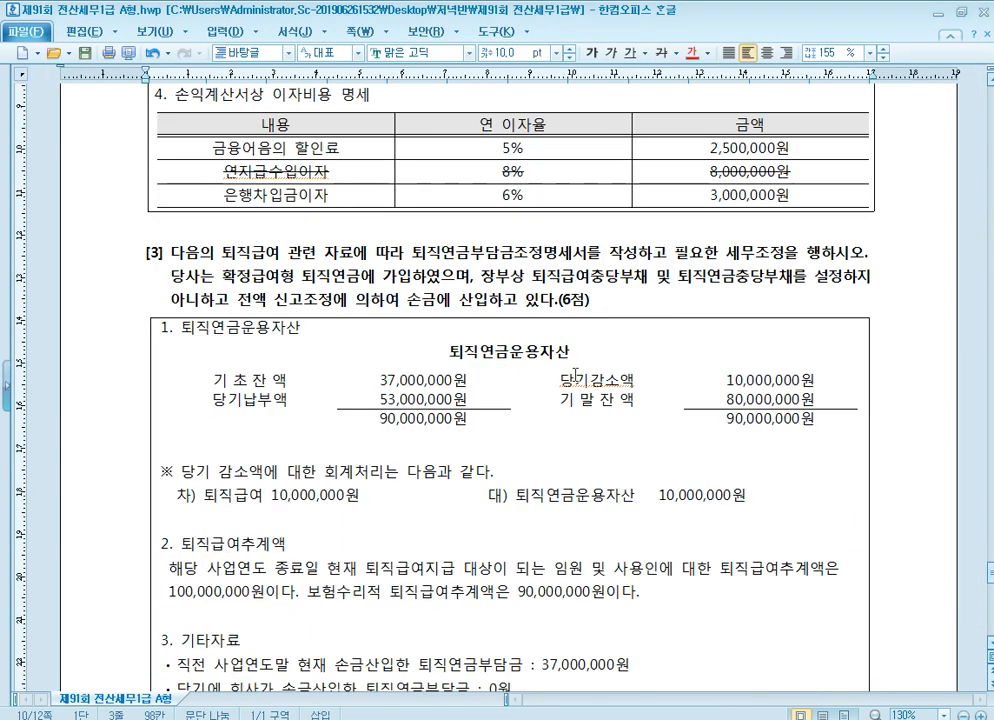
scroll(580, 372, "down", 2)
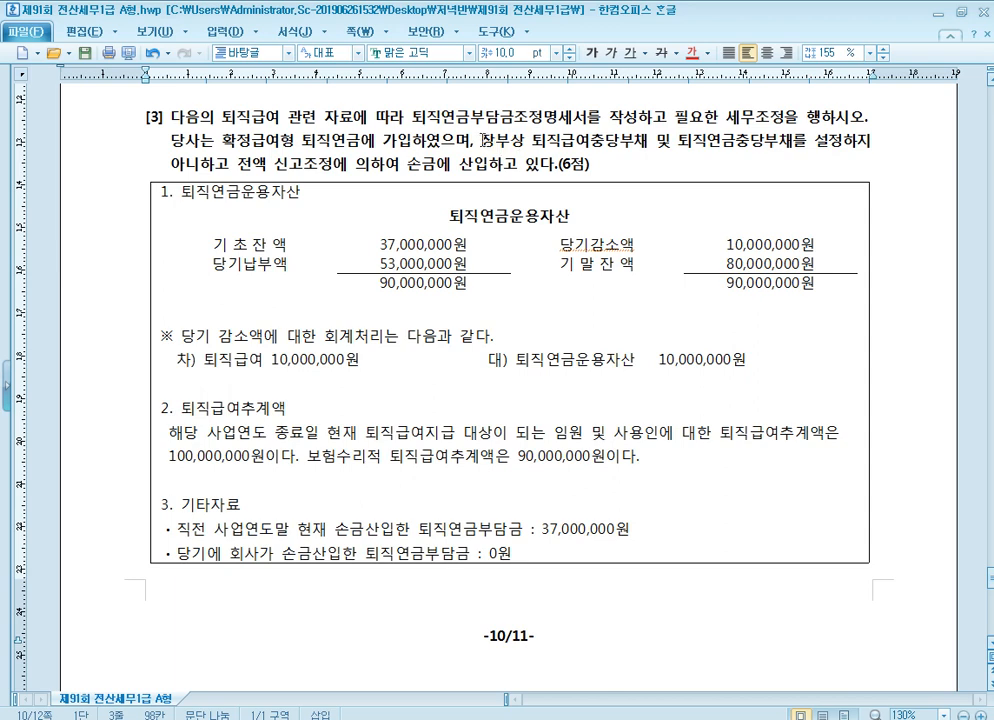
left_click_drag(481, 142, 228, 168)
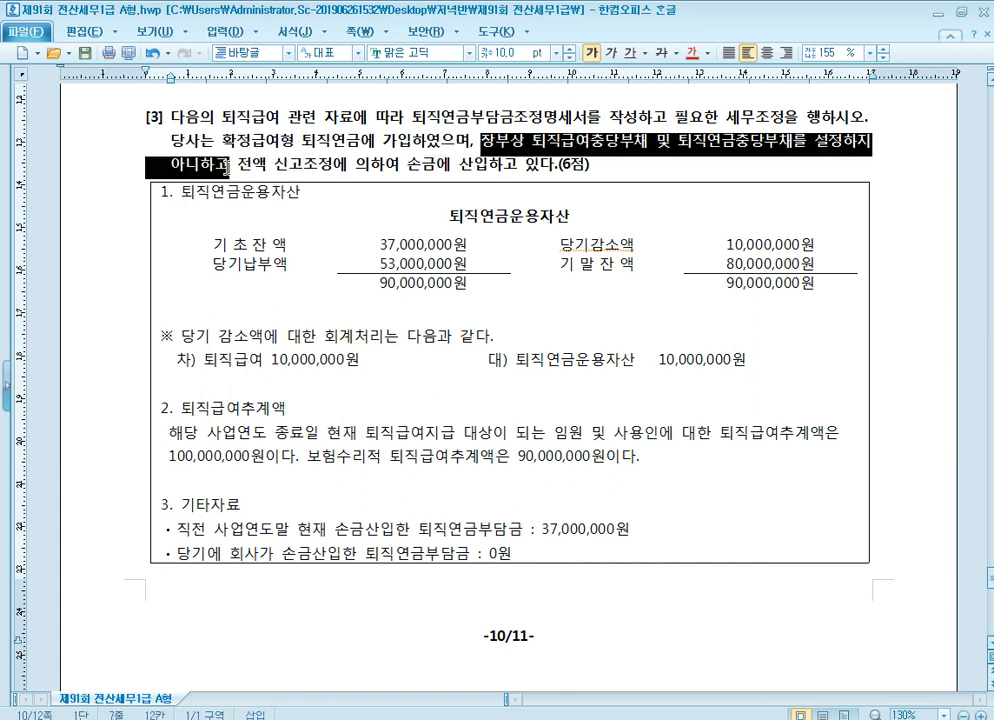
left_click(690, 52)
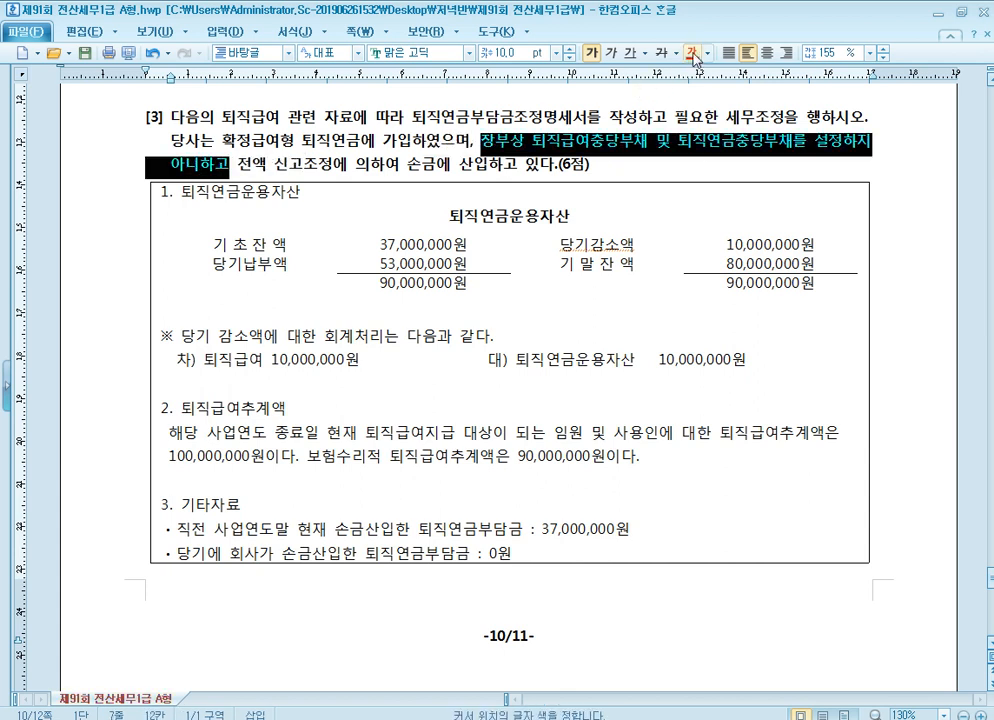
left_click(742, 143)
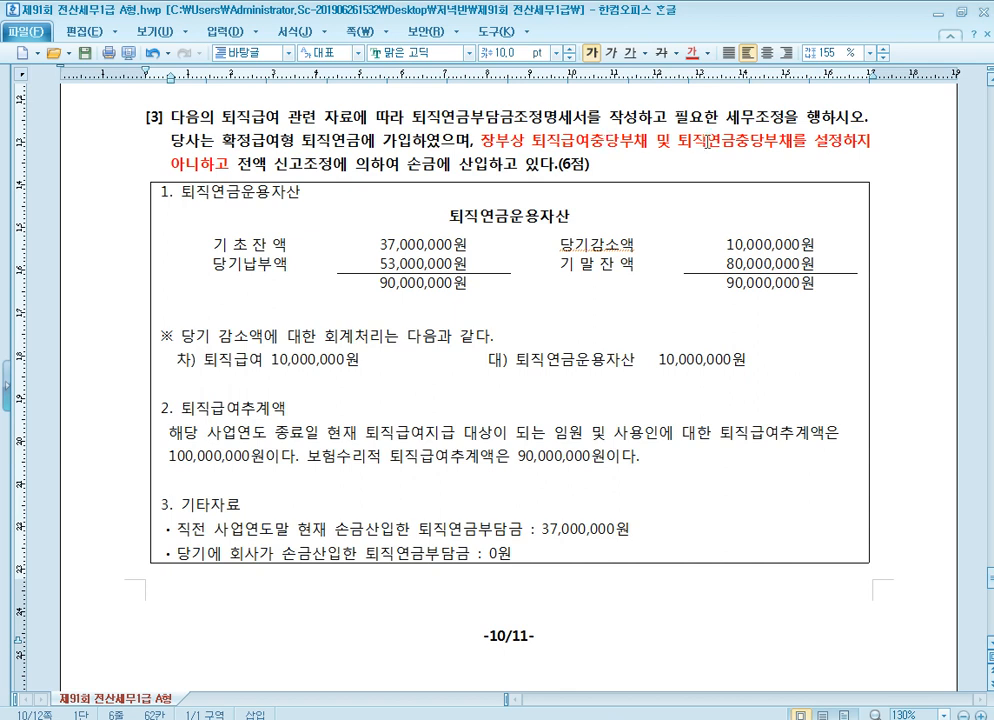
Examine problem [3]'s 퇴직연금운용자산 table and the 회계처리 entry for the 당기감소액
left_click(651, 143)
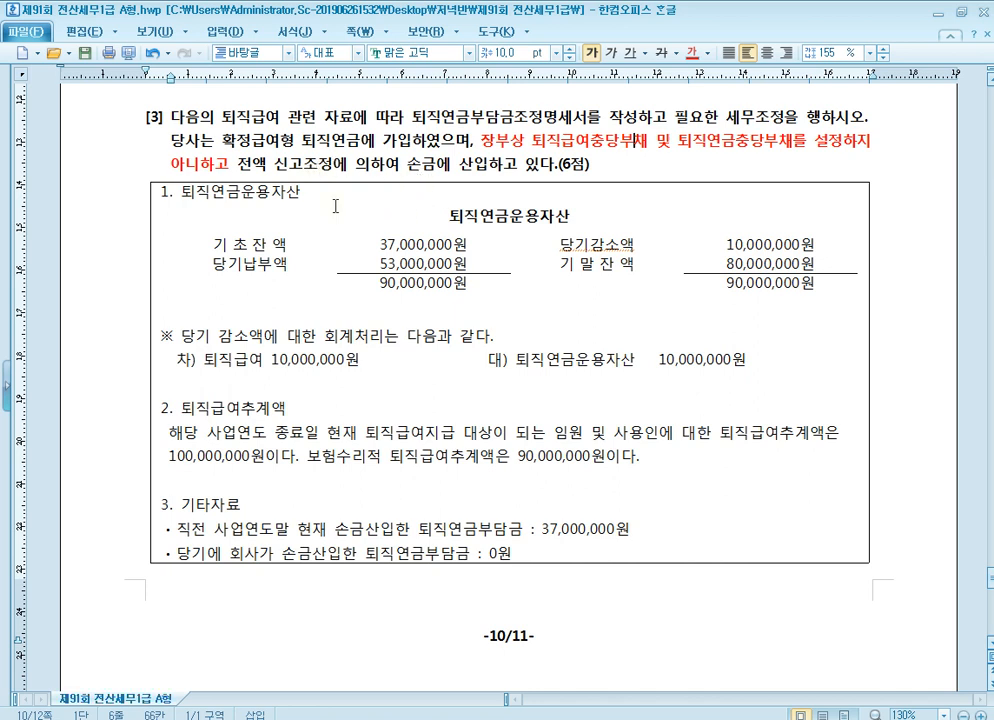
left_click(214, 192)
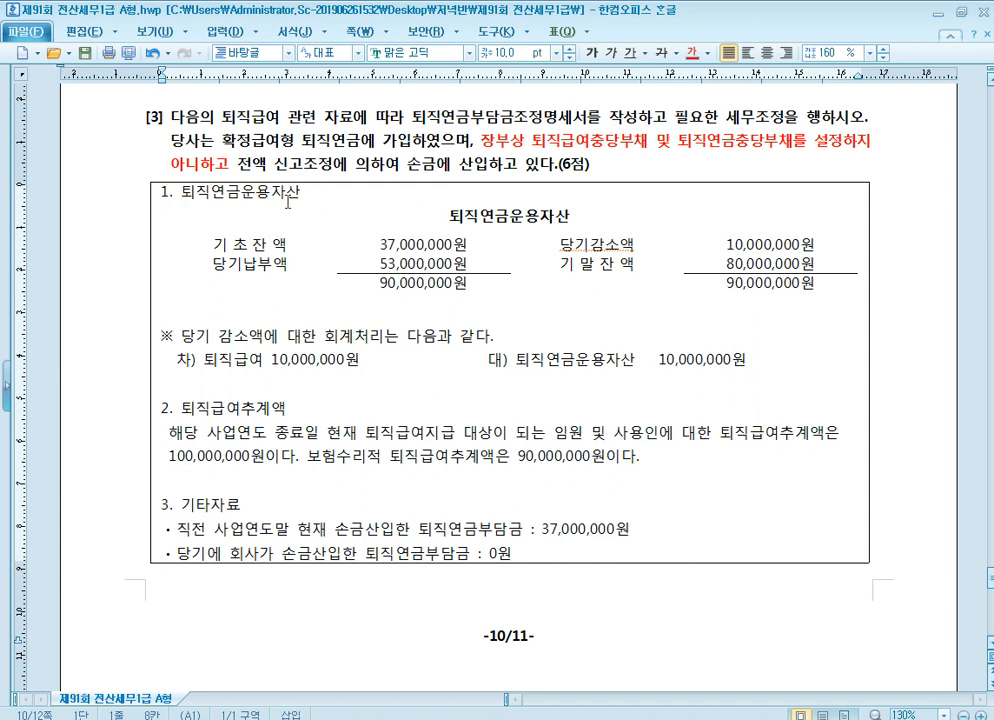
left_click(374, 245)
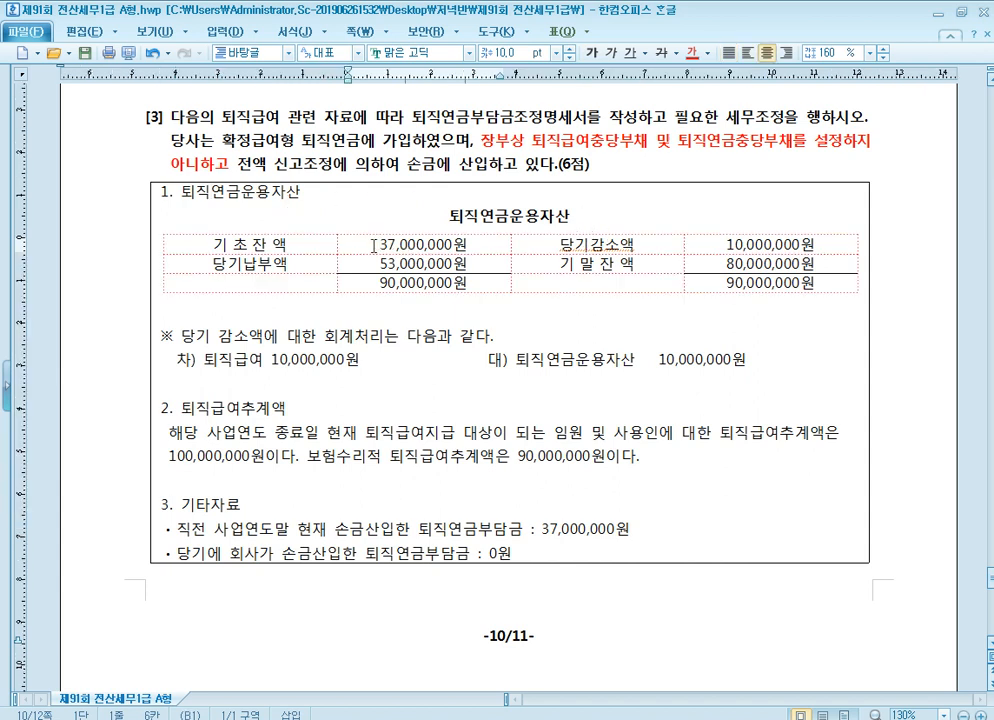
left_click_drag(374, 245, 476, 238)
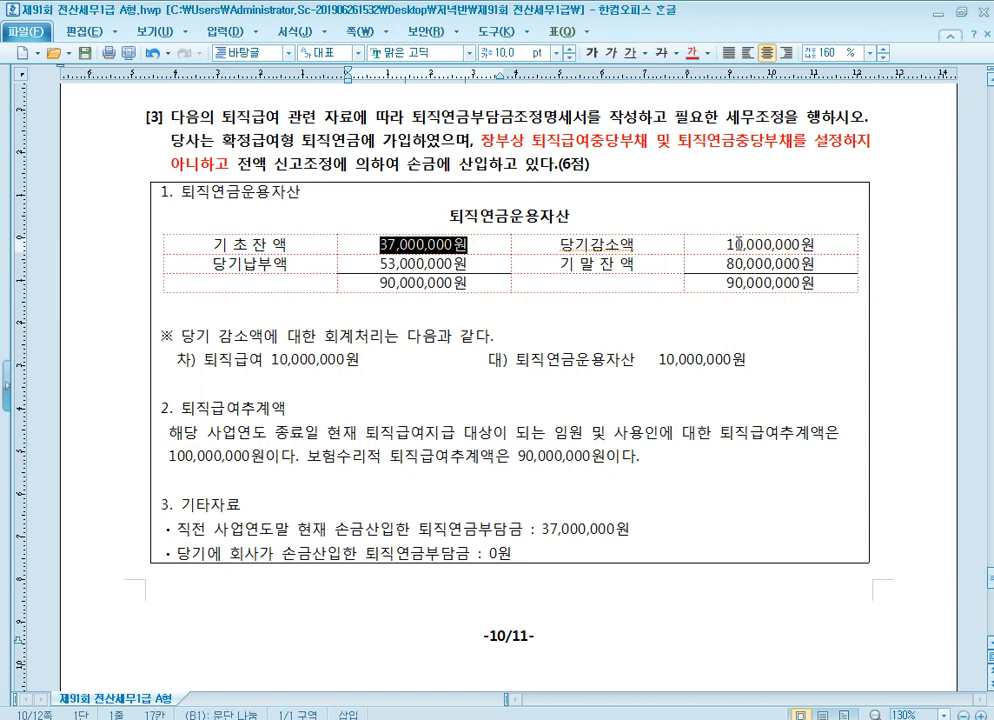
left_click_drag(726, 243, 816, 243)
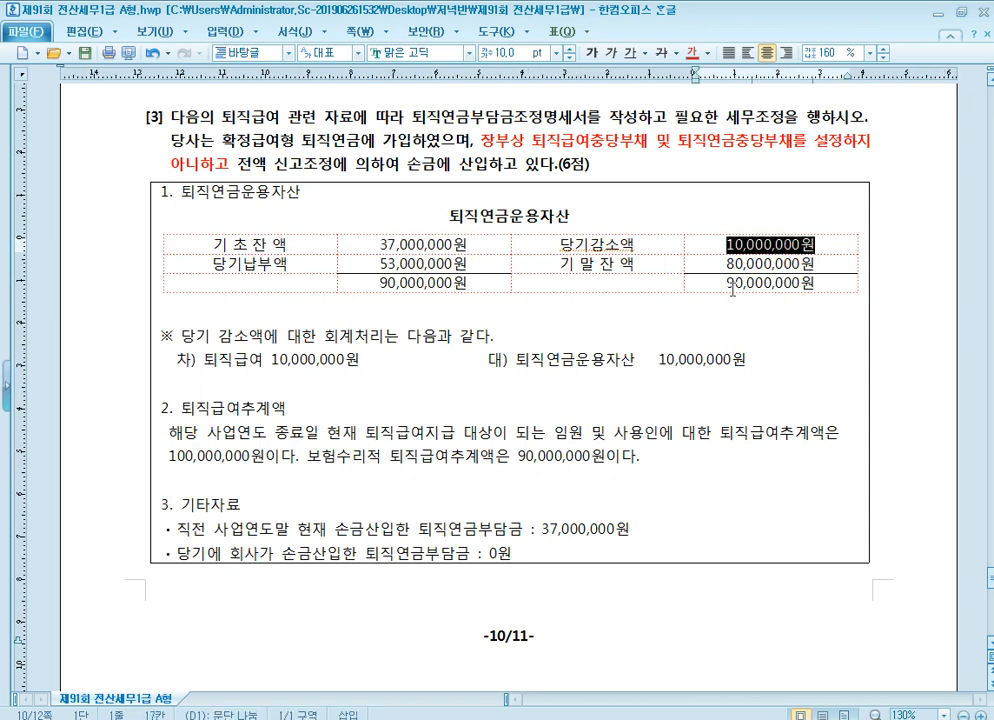
left_click_drag(652, 360, 755, 362)
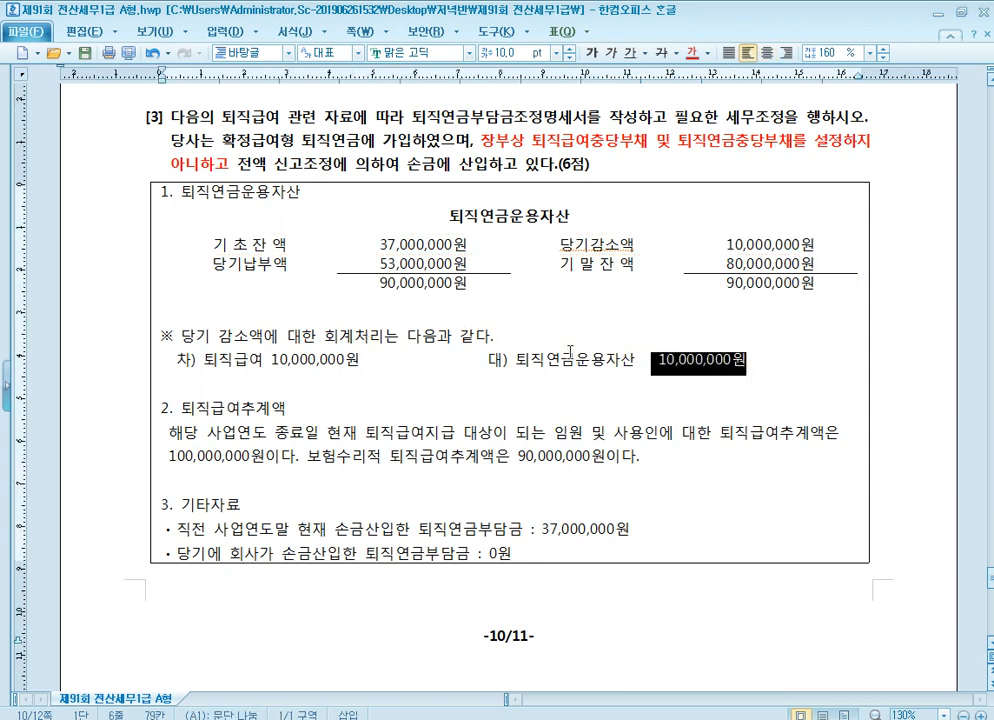
left_click(331, 373)
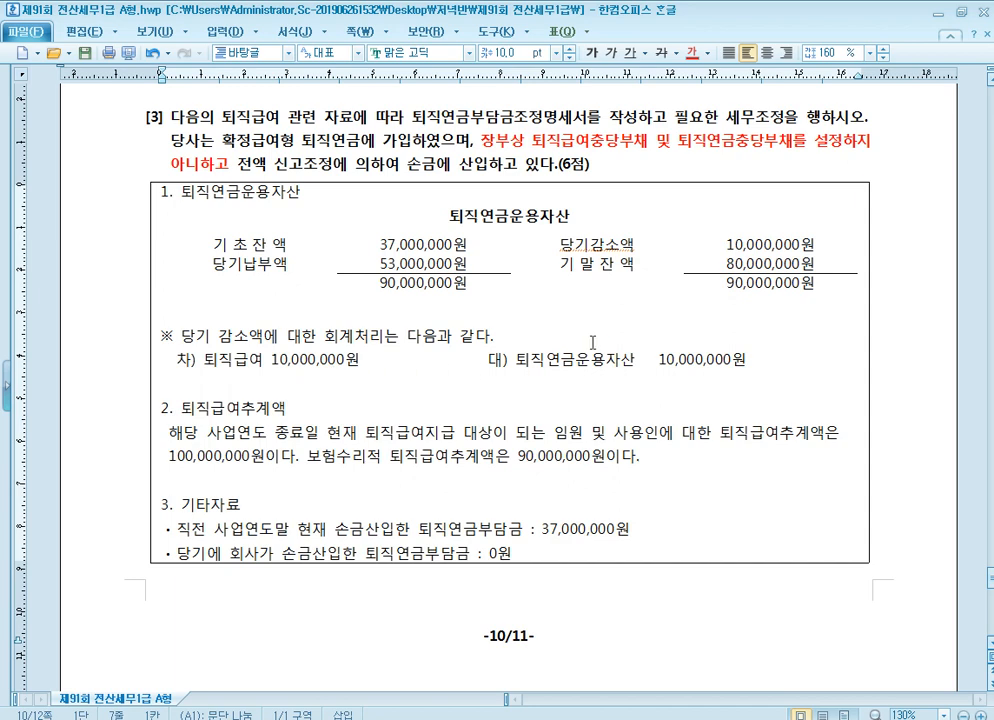
left_click(621, 359)
left_click(756, 243)
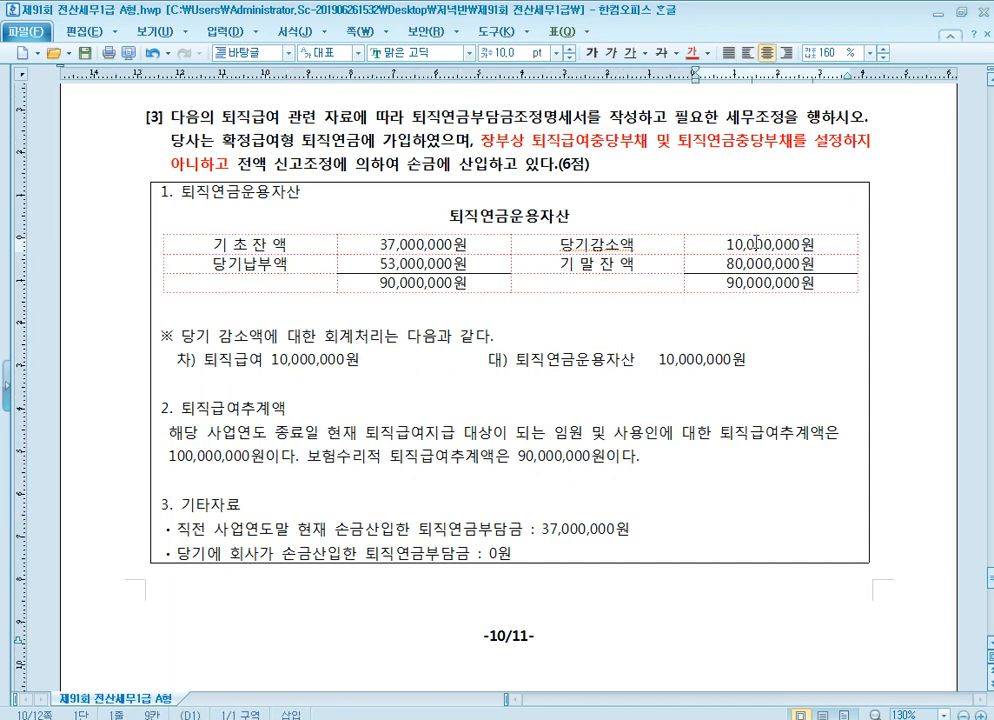
left_click(455, 263)
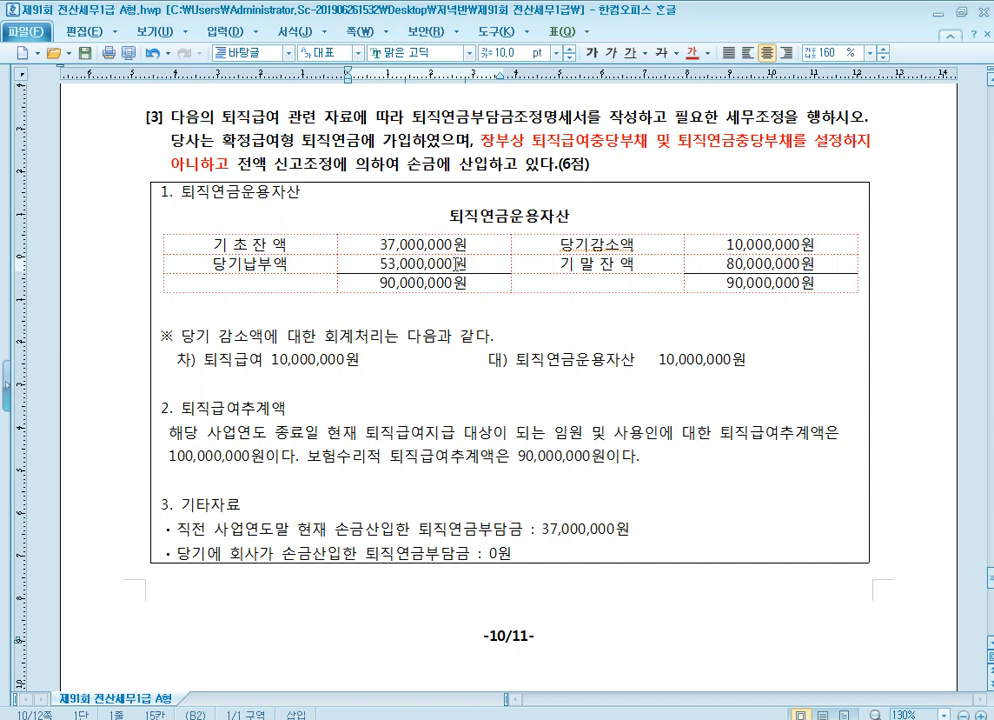
Underline the 퇴직급여추계액 amount 100,000,000원 in problem [3]'s section 2
scroll(415, 390, "down", 1)
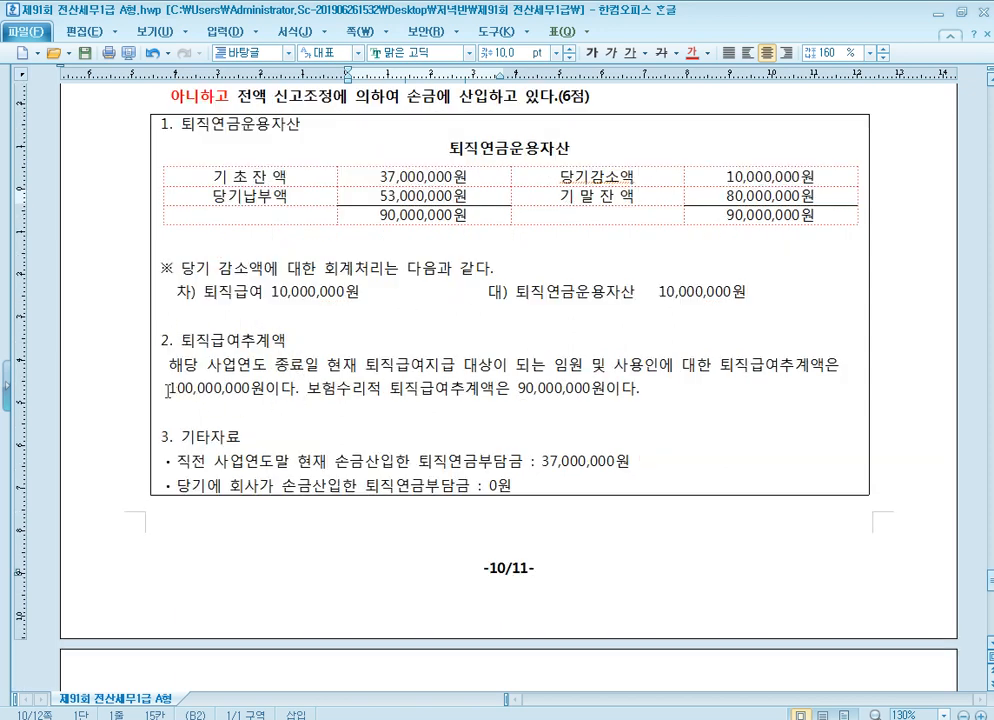
left_click_drag(170, 388, 287, 393)
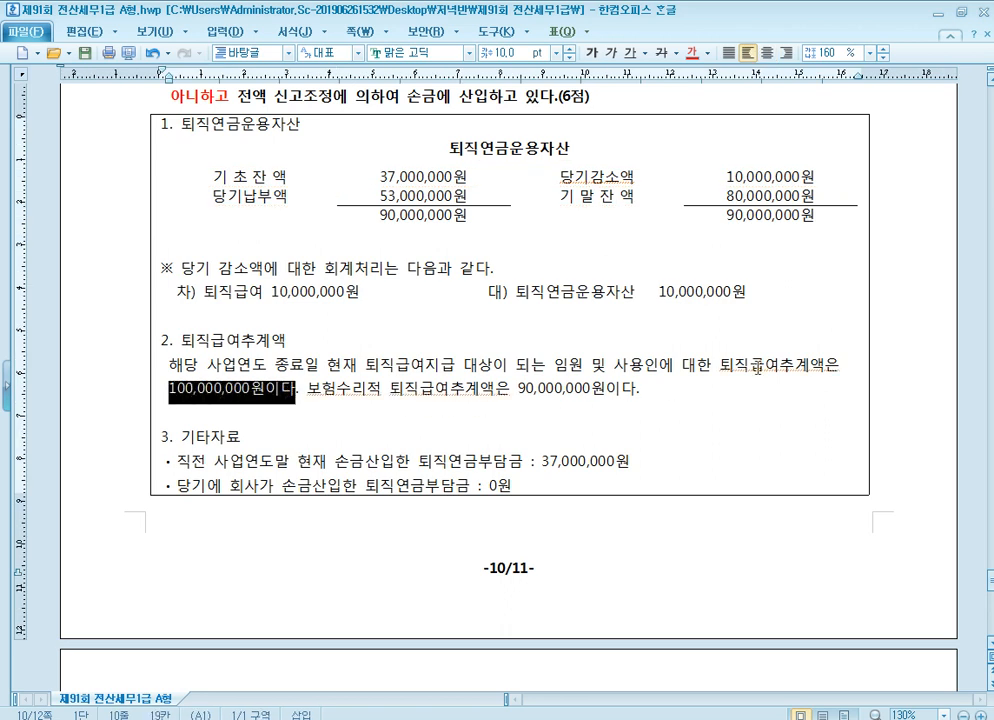
left_click(757, 366)
left_click(234, 388)
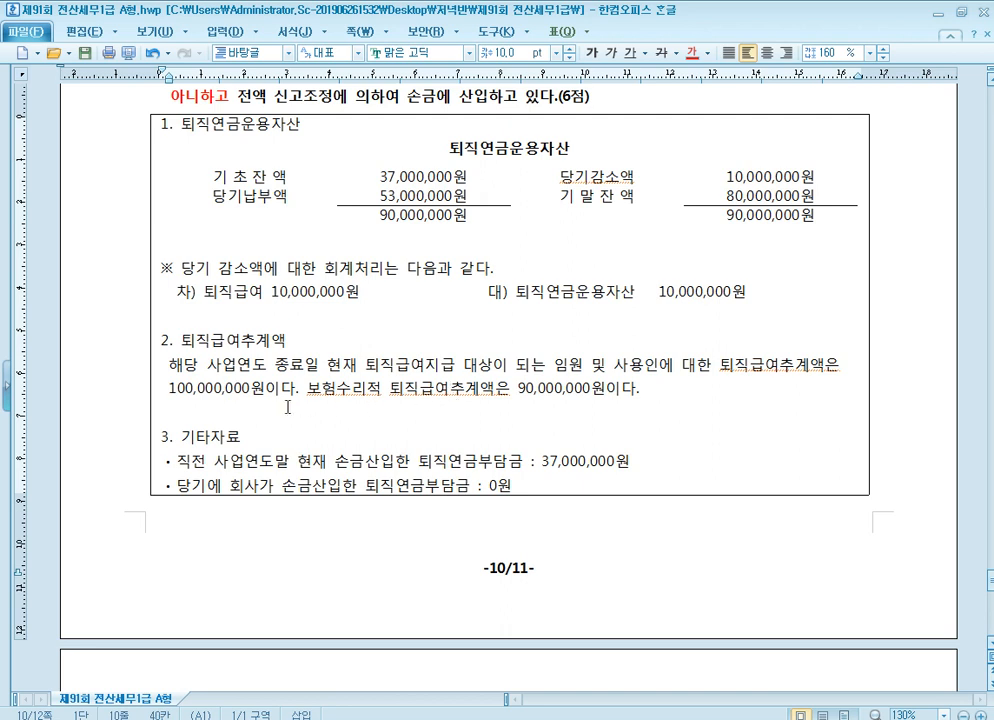
left_click(168, 390)
left_click_drag(168, 390, 264, 389)
left_click(632, 53)
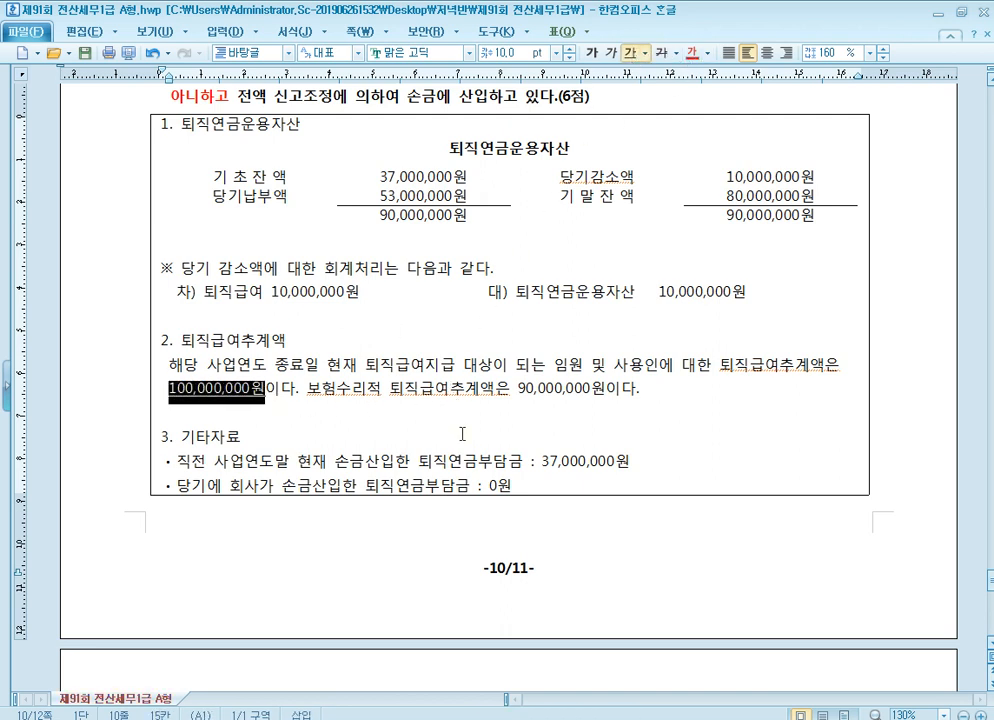
Colour the 37,000,000원 amounts red in both the 기타자료 직전 사업연도말 line and the 기초잔액 cell
left_click(289, 462)
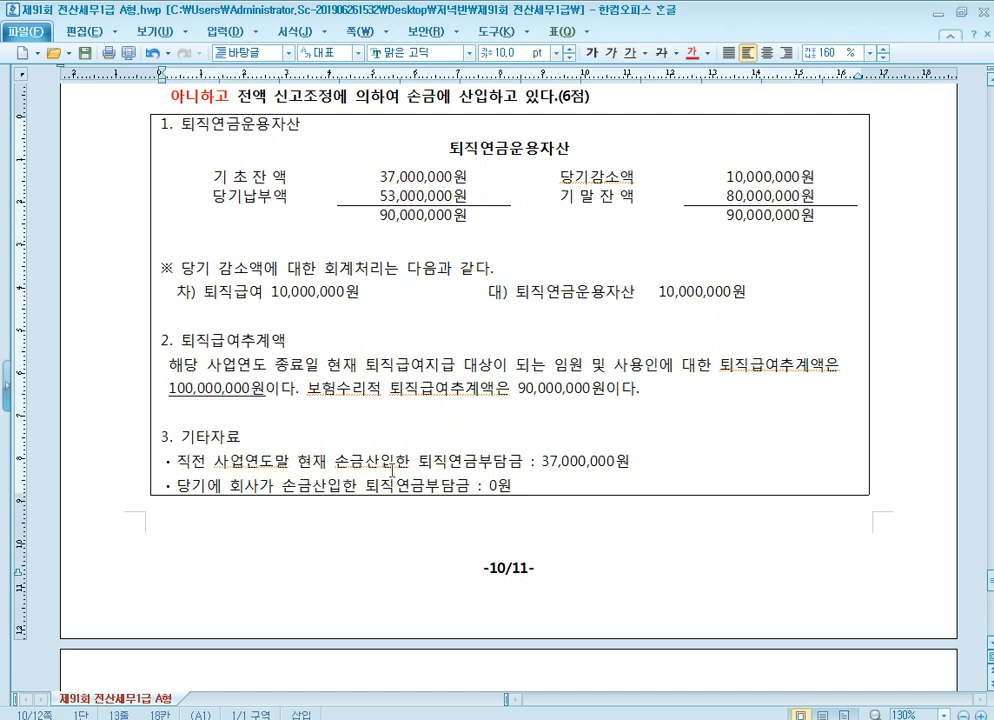
left_click(543, 462)
left_click_drag(545, 462, 624, 462)
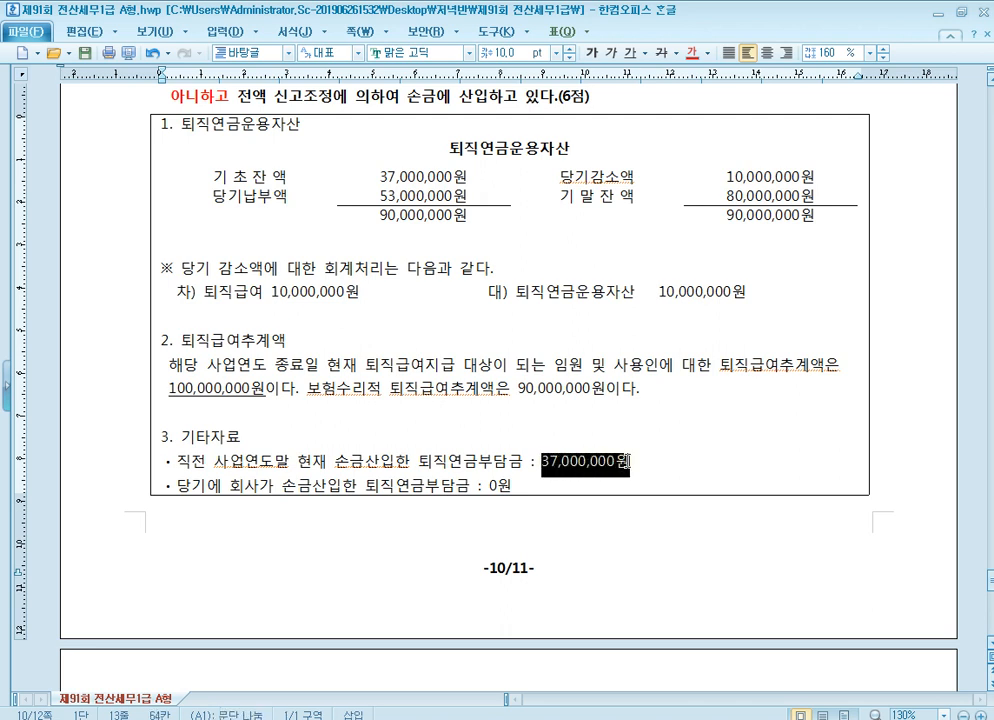
left_click(691, 52)
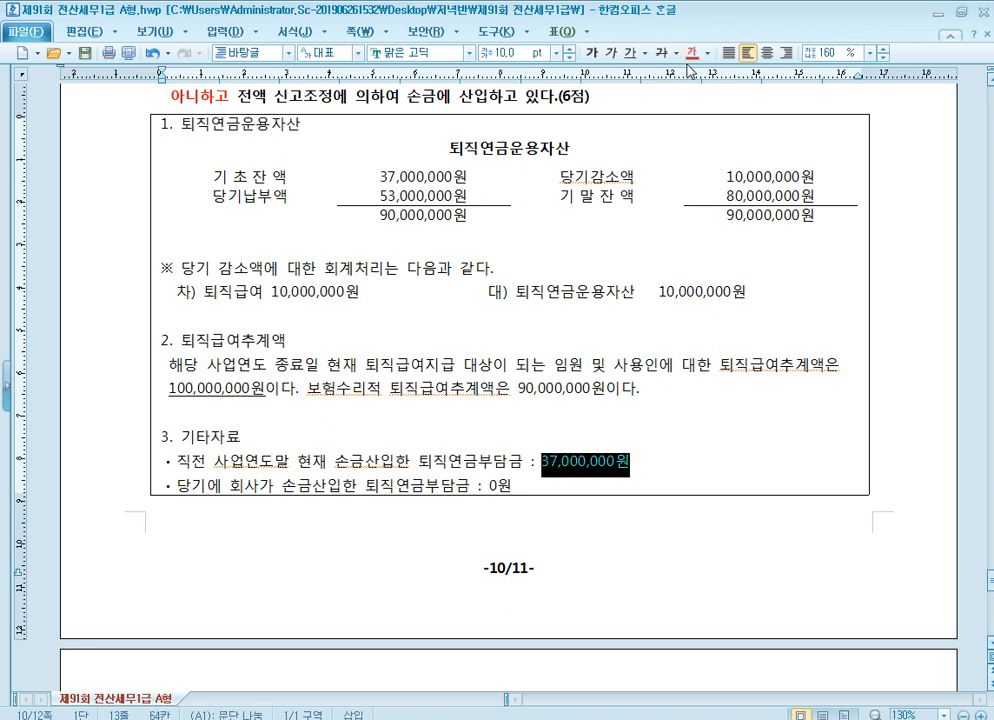
left_click(404, 170)
left_click_drag(382, 171, 473, 171)
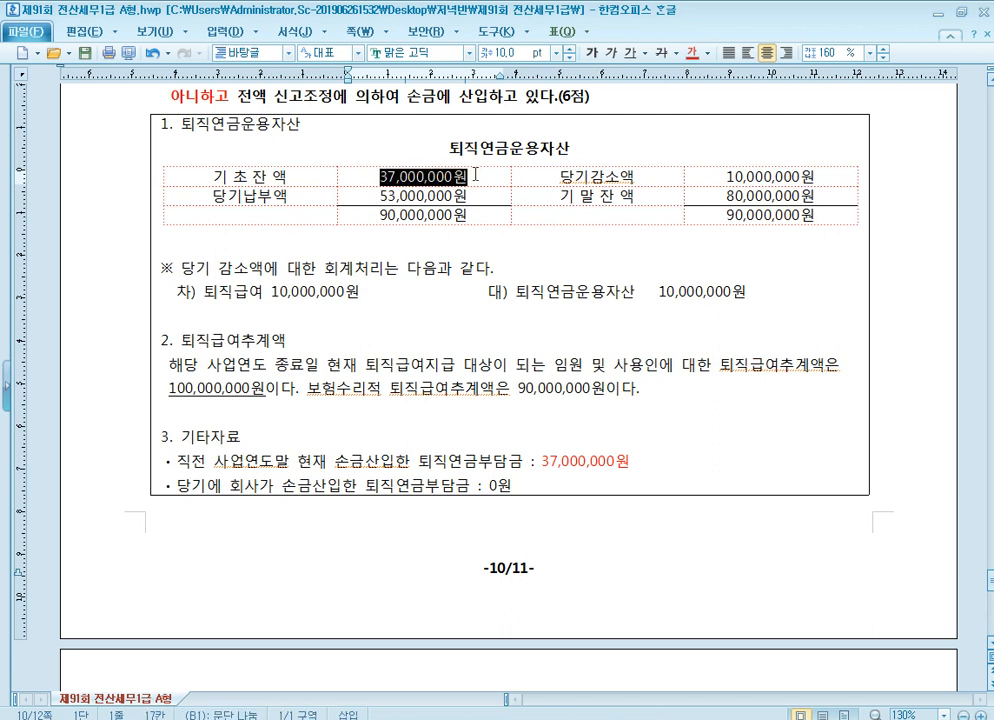
left_click(691, 52)
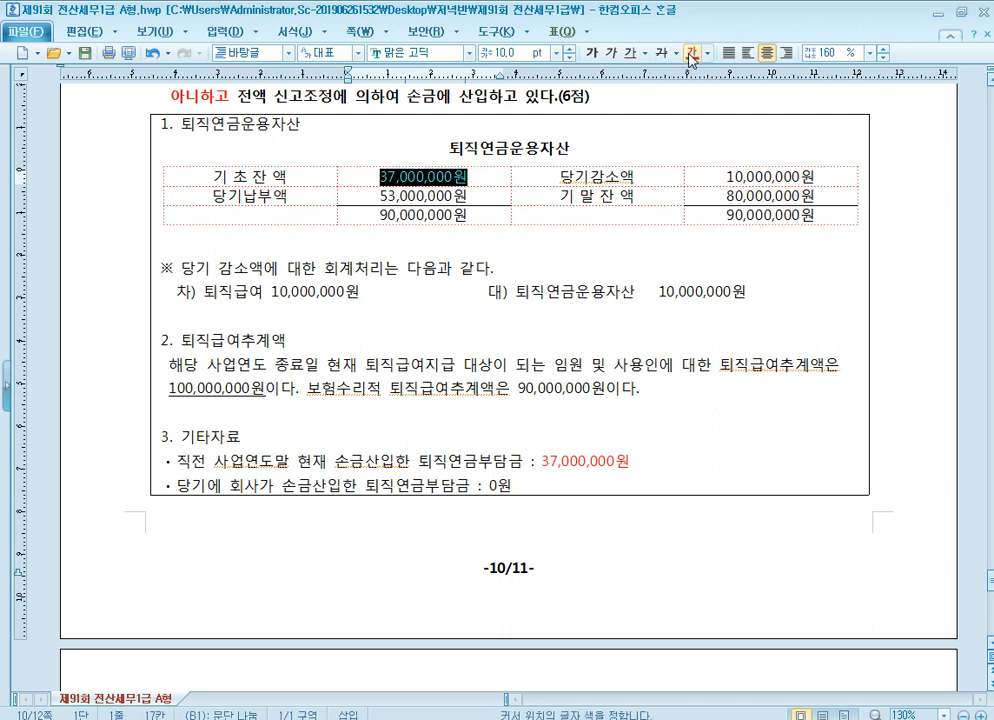
left_click(490, 179)
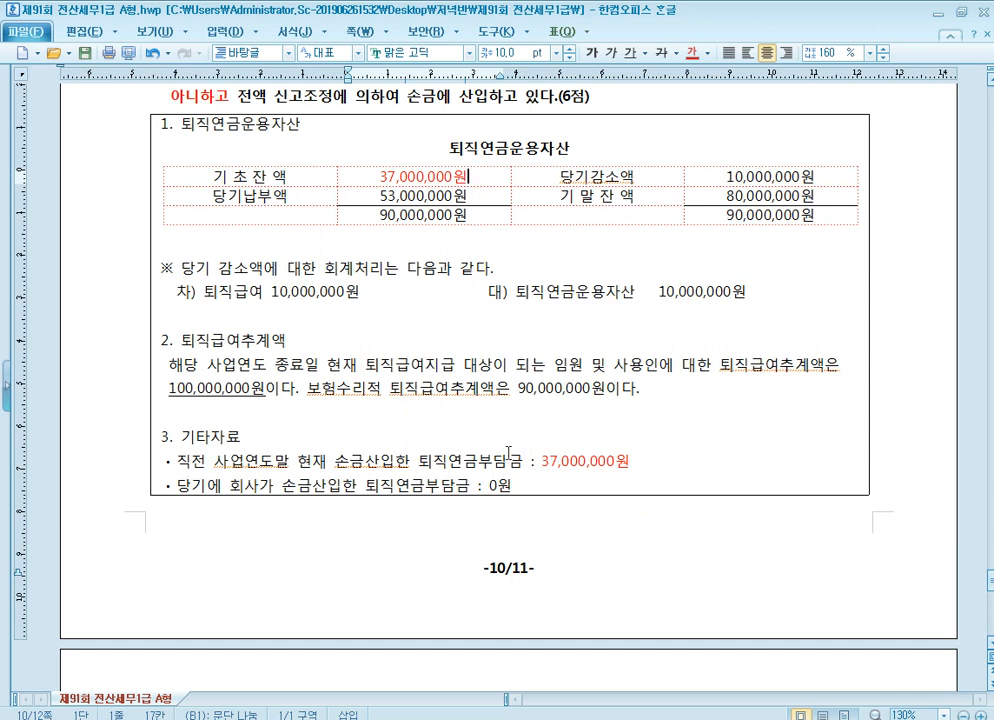
Switch to KcLep, open 퇴직연금부담금등조정명세서 and enter 100,000,000 as 1.퇴직급여추계액
left_click(277, 489)
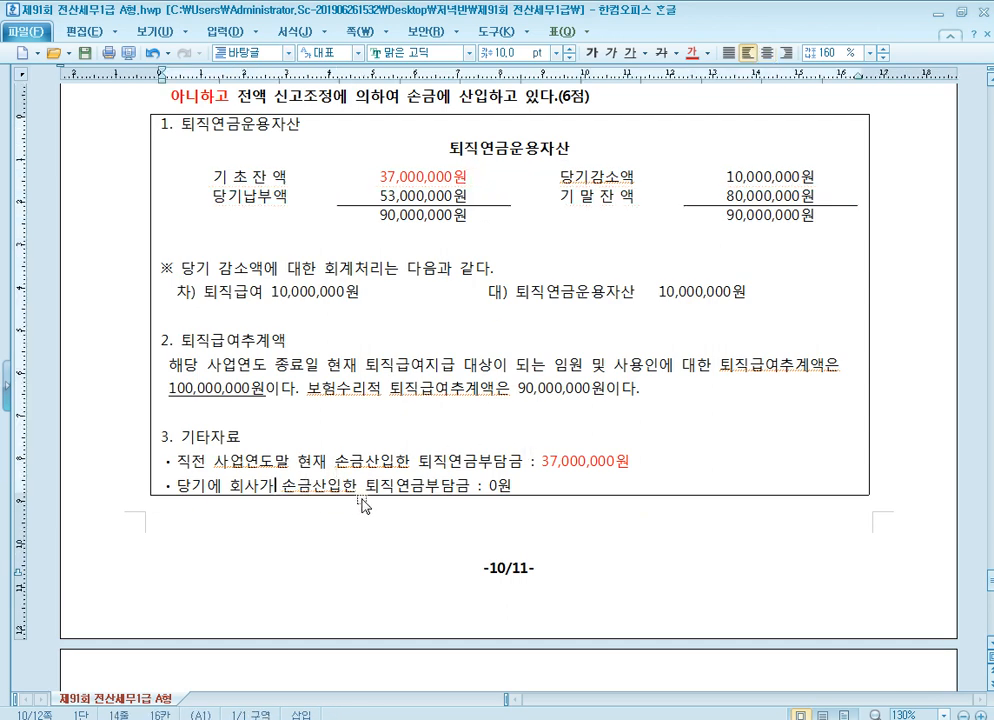
left_click(430, 196)
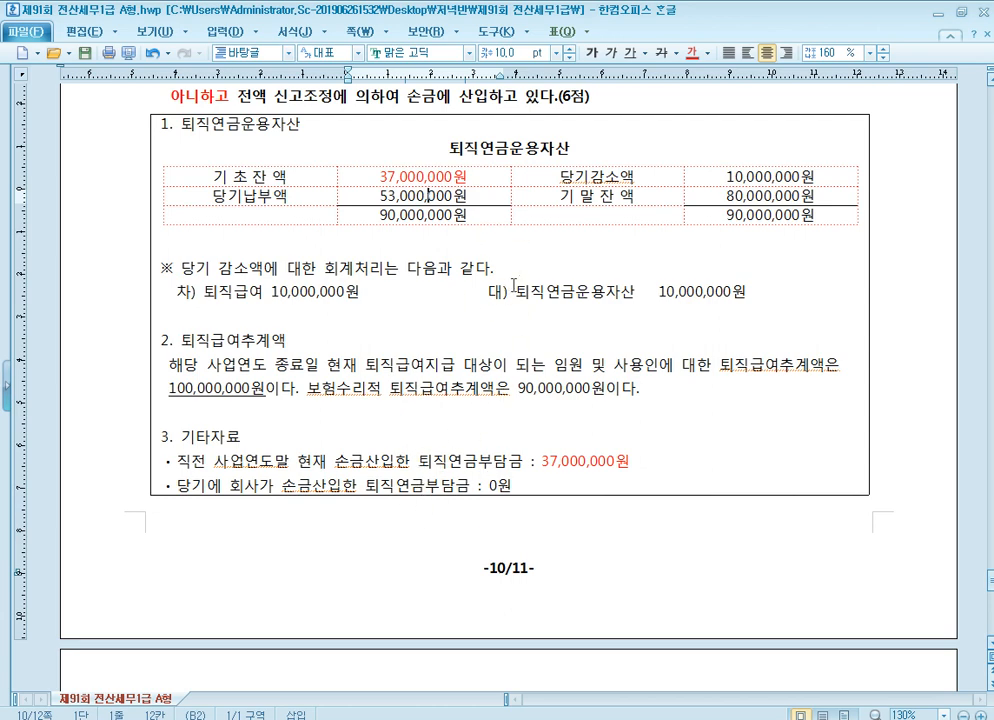
scroll(513, 285, "up", 1)
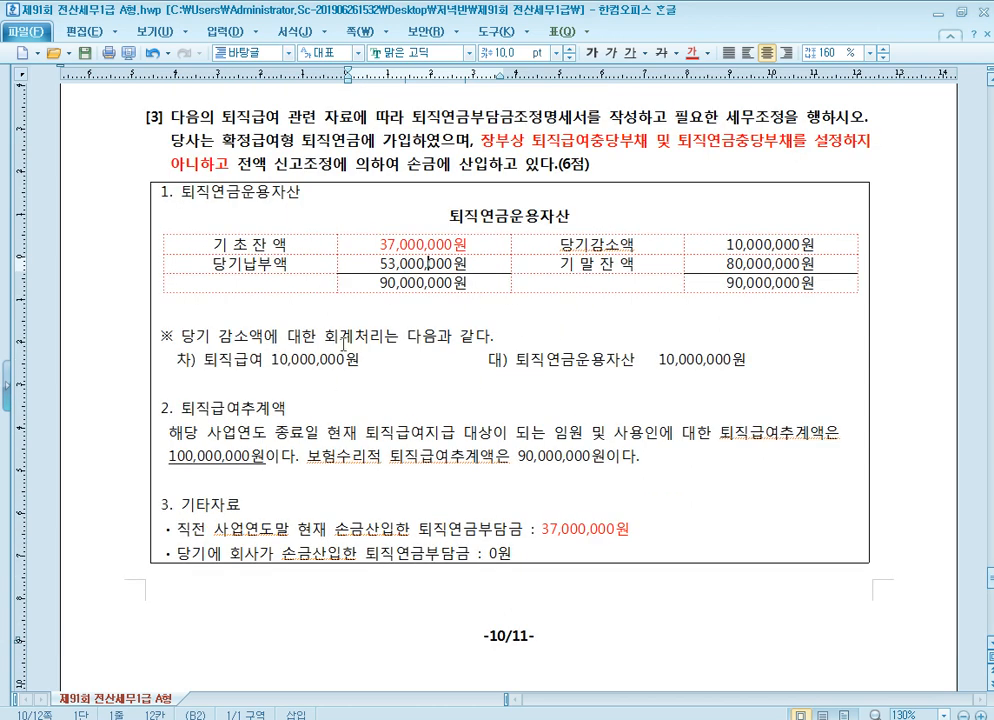
key("alt+Tab")
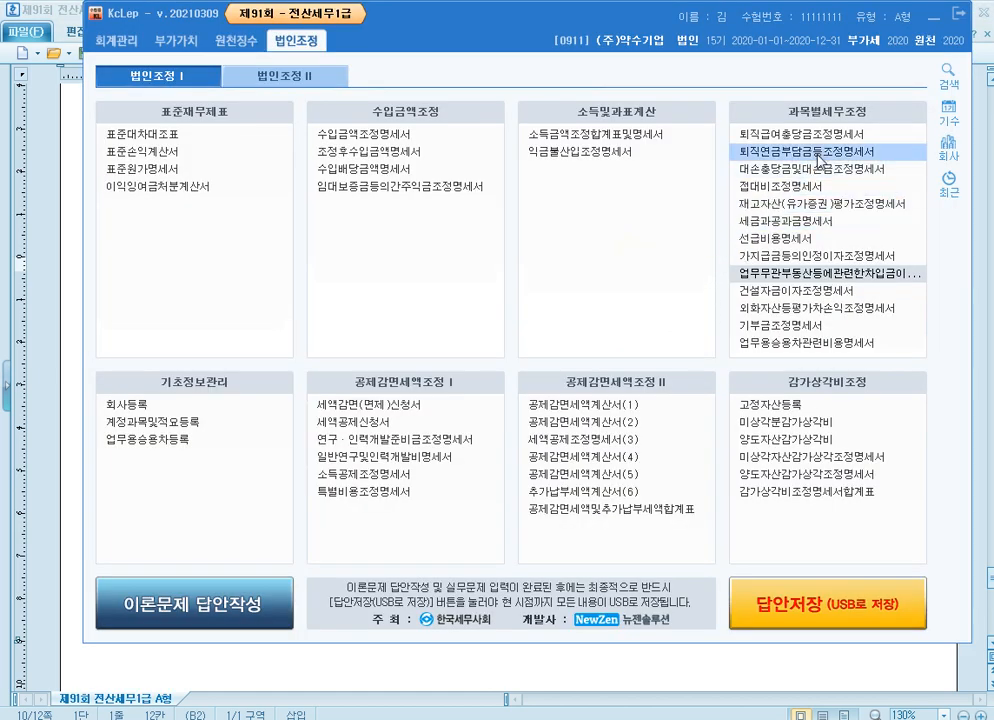
left_click(752, 151)
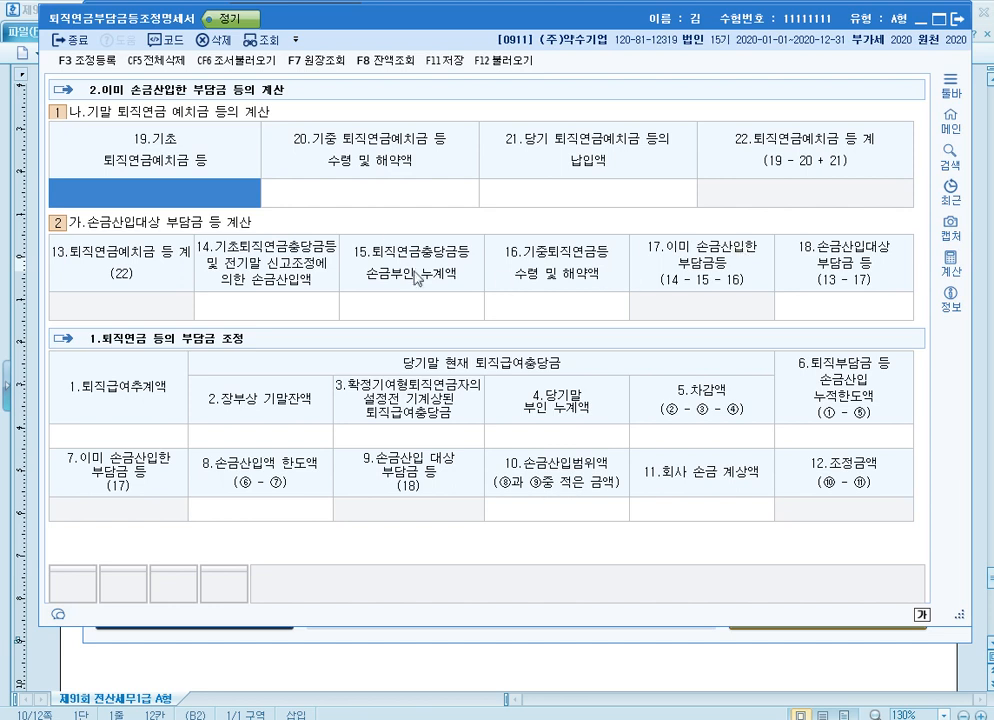
left_click(166, 436)
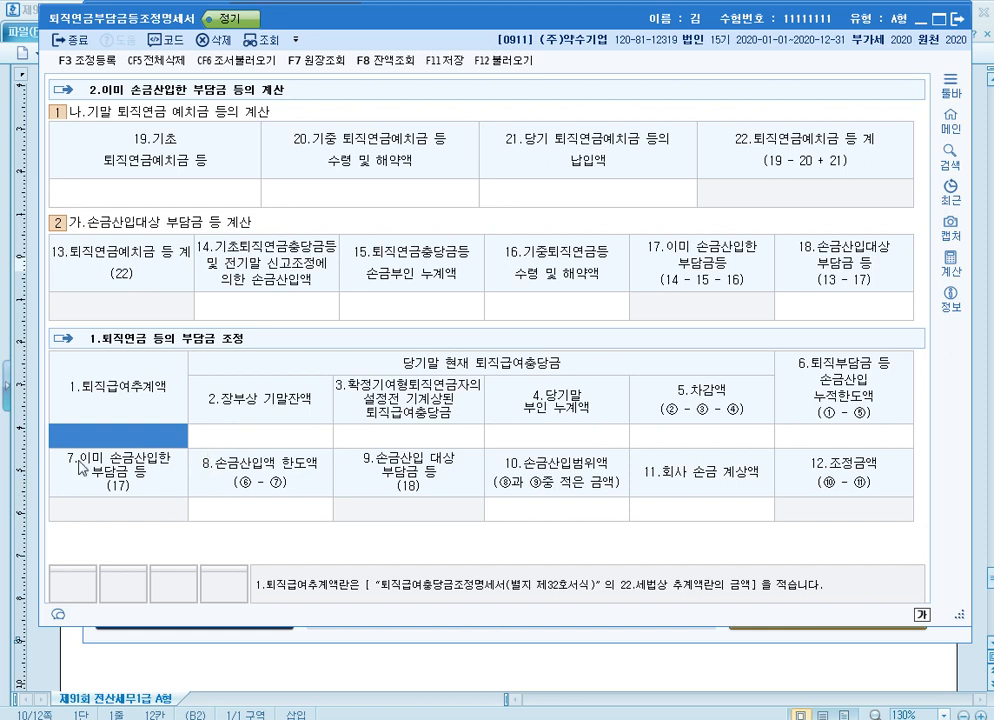
type("100000000")
key("Return")
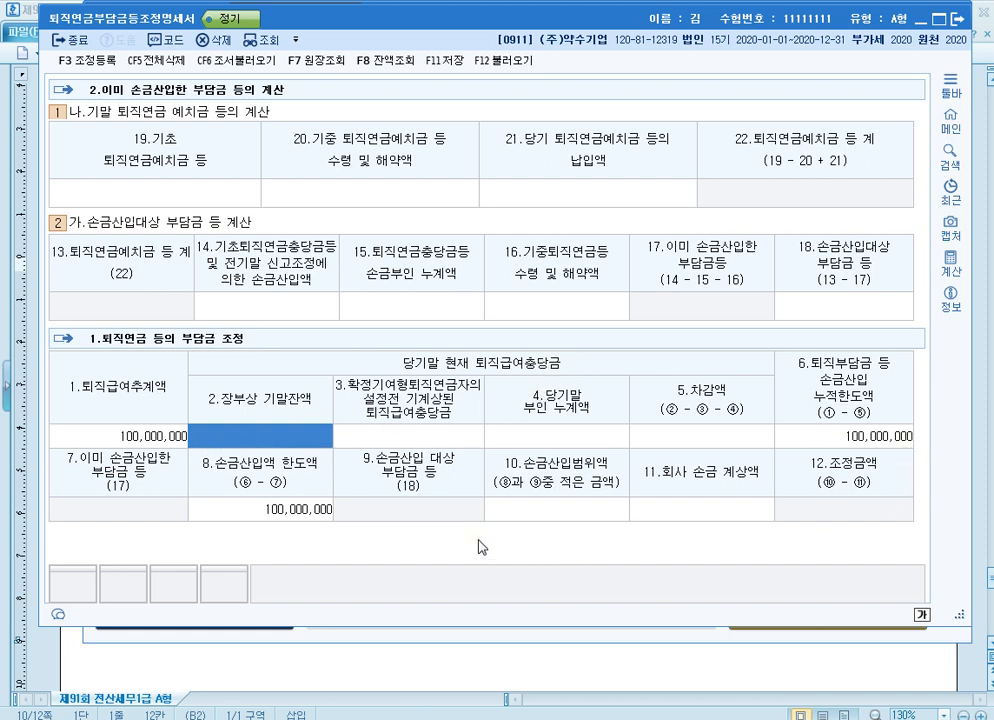
Outline the row of items 7 to 12 in red with the screen pen, and clear the drawing
key("ctrl+F12")
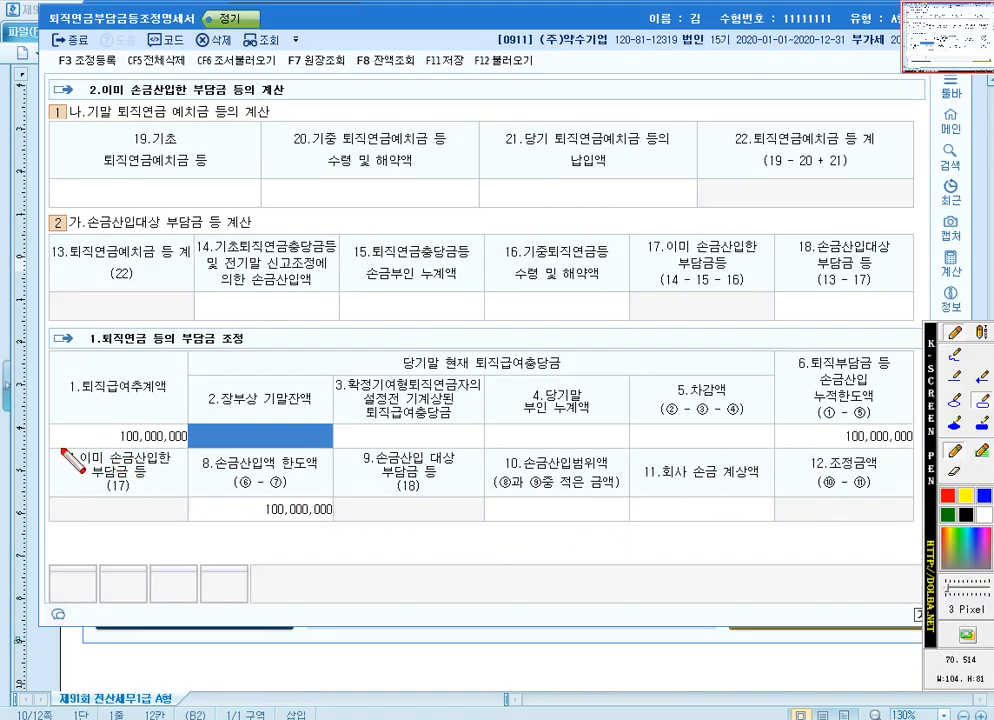
left_click_drag(52, 447, 921, 526)
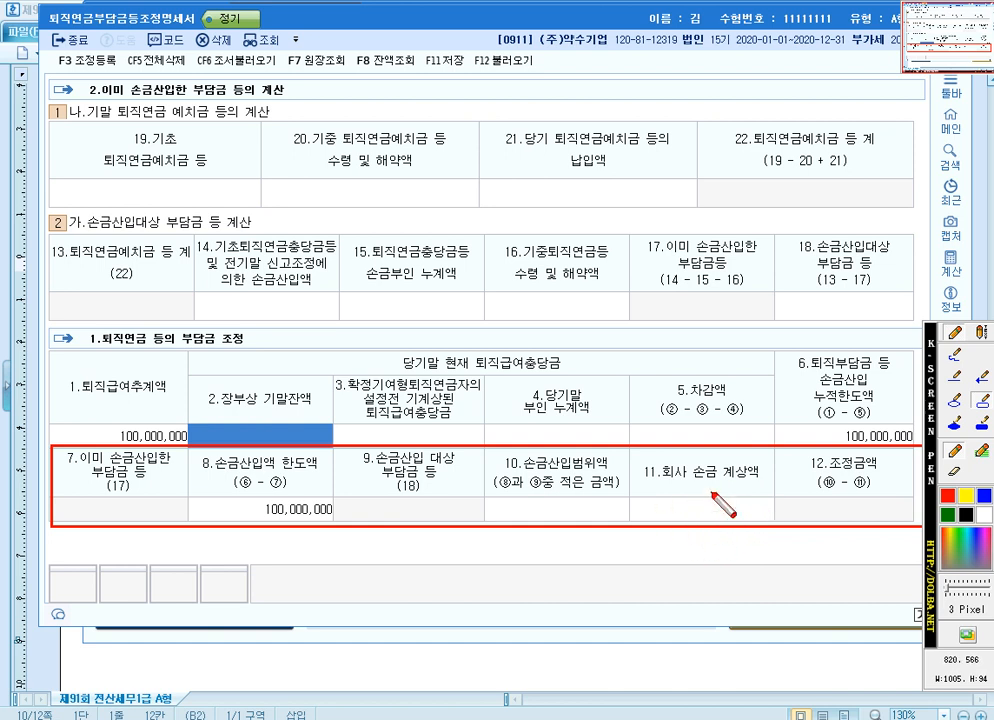
key("Escape")
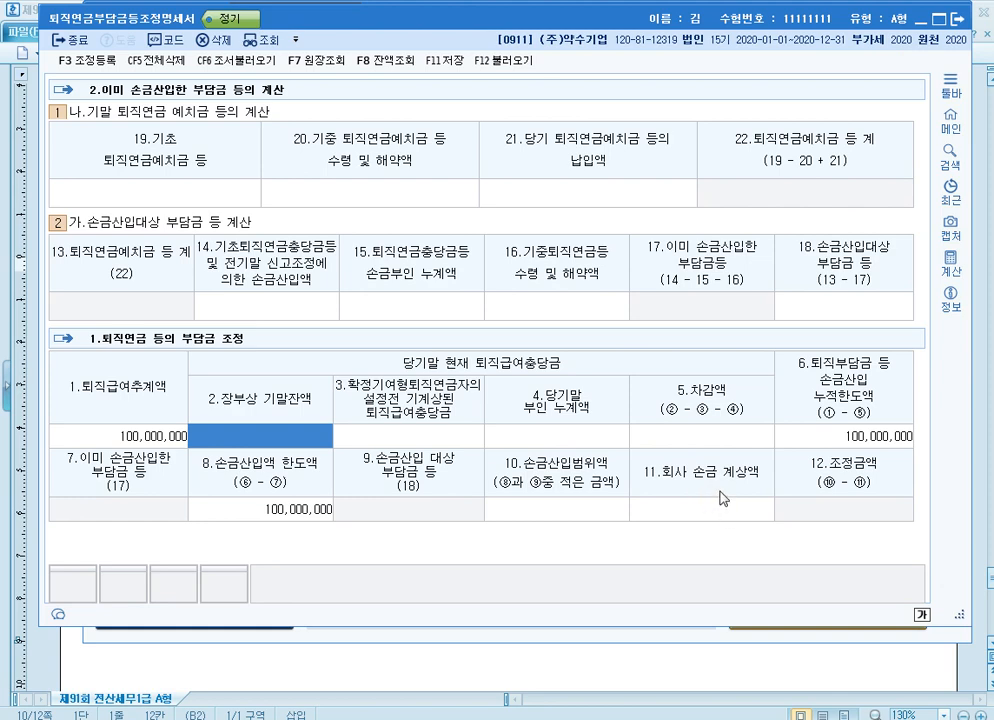
Recheck the exam's 직전 사업연도말 손금산입 퇴직연금부담금, return to KcLep and enter 37,000,000 as 19.기초 퇴직연금예치금 등
left_click(719, 669)
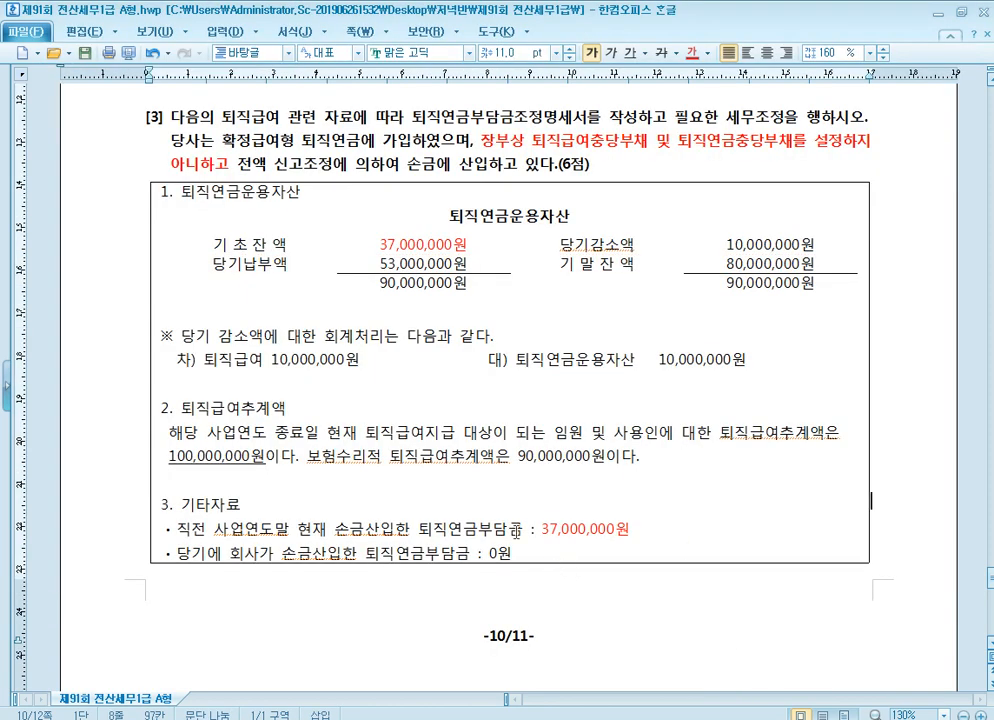
left_click(518, 530)
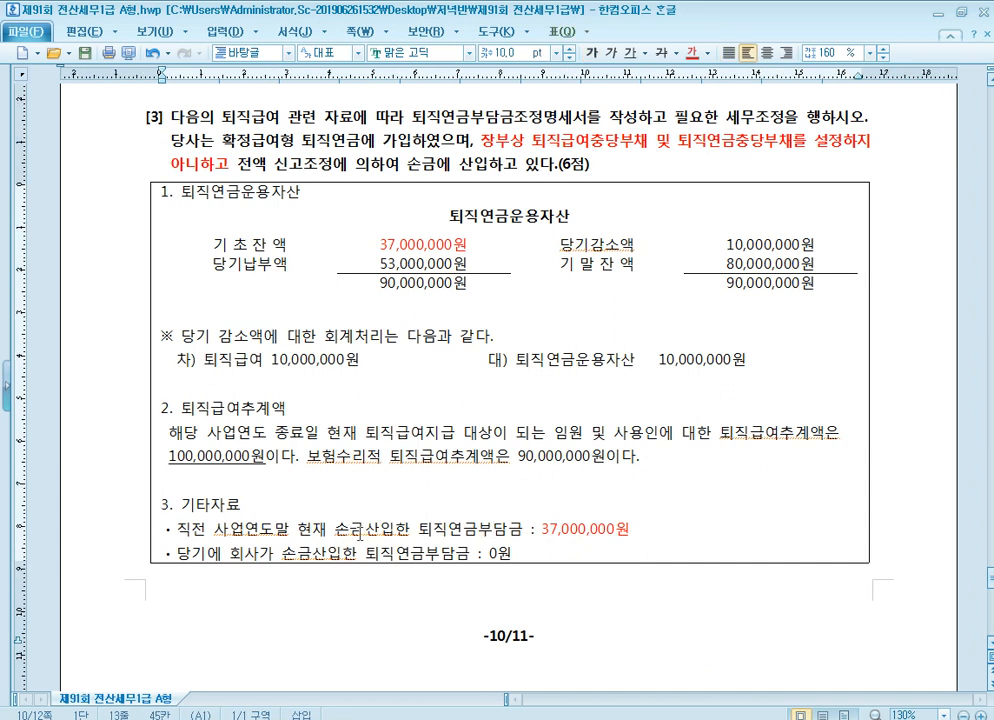
left_click(262, 528)
key("alt+Tab")
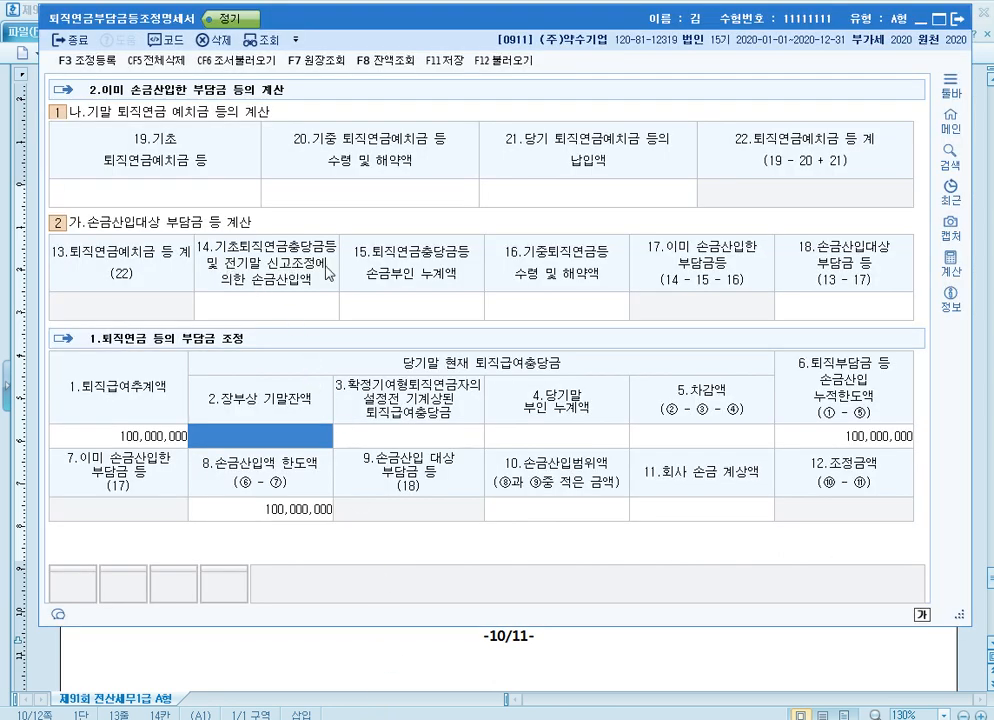
left_click(280, 308)
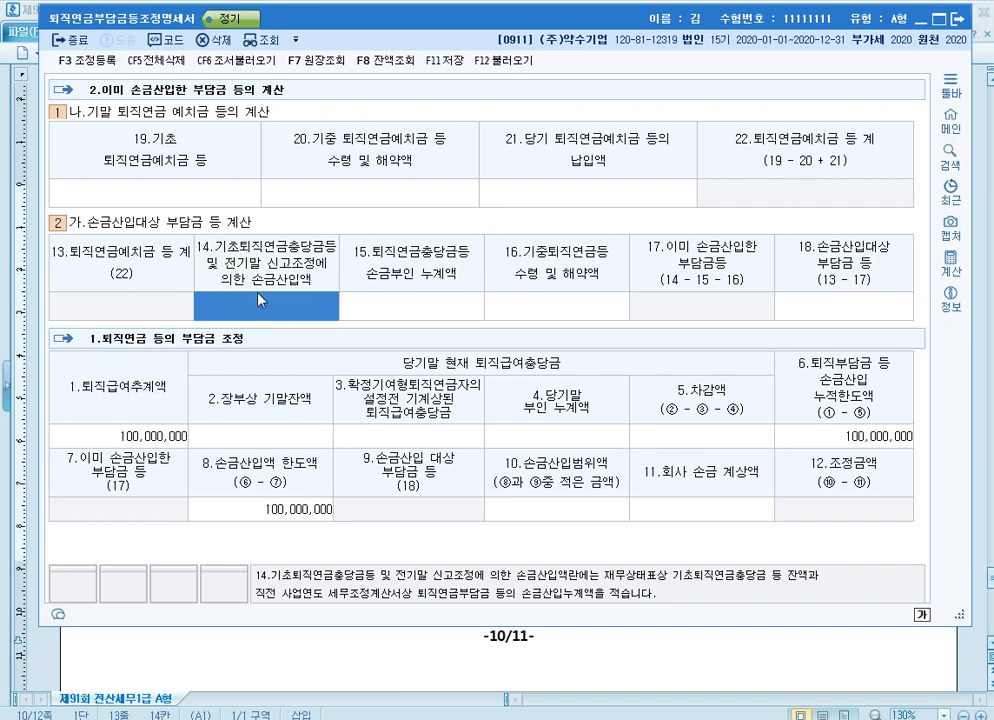
left_click(212, 200)
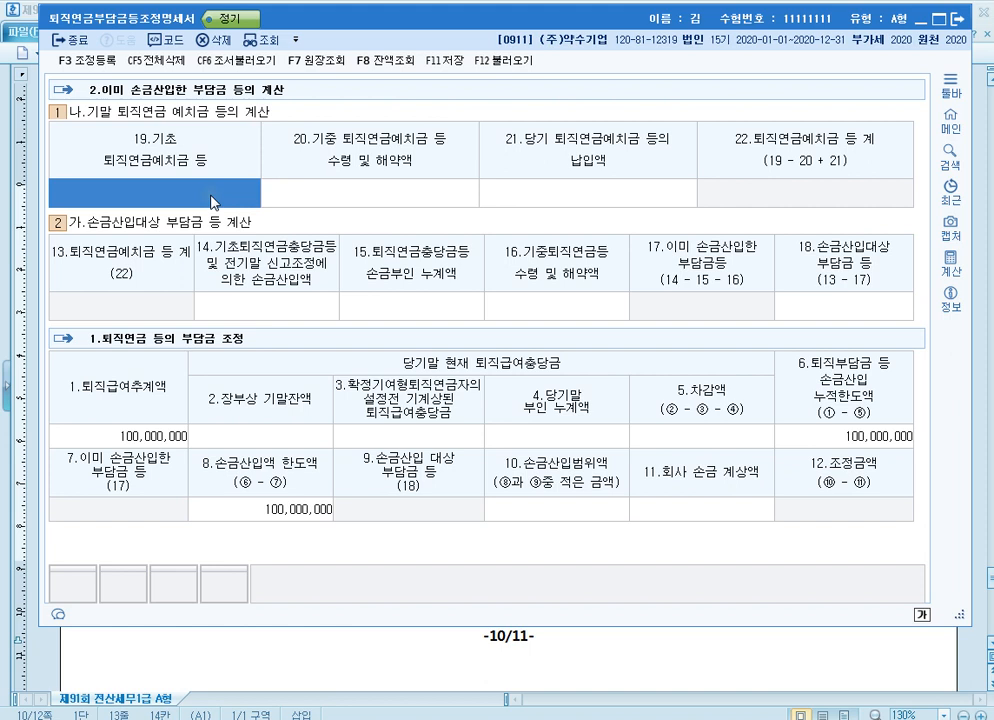
type("37000000")
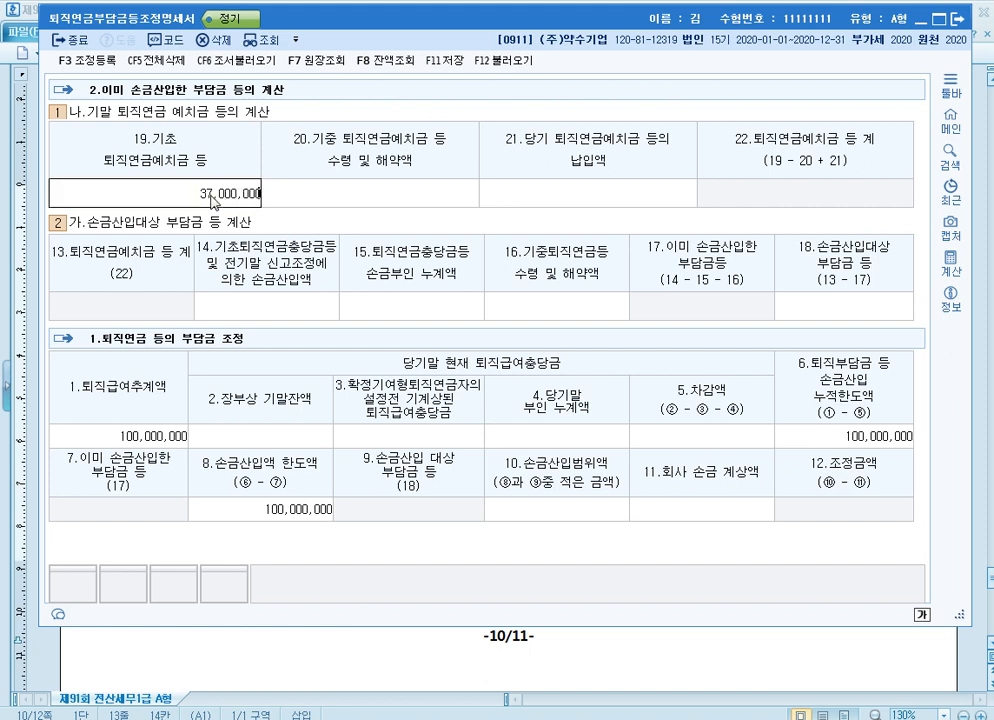
key("Return")
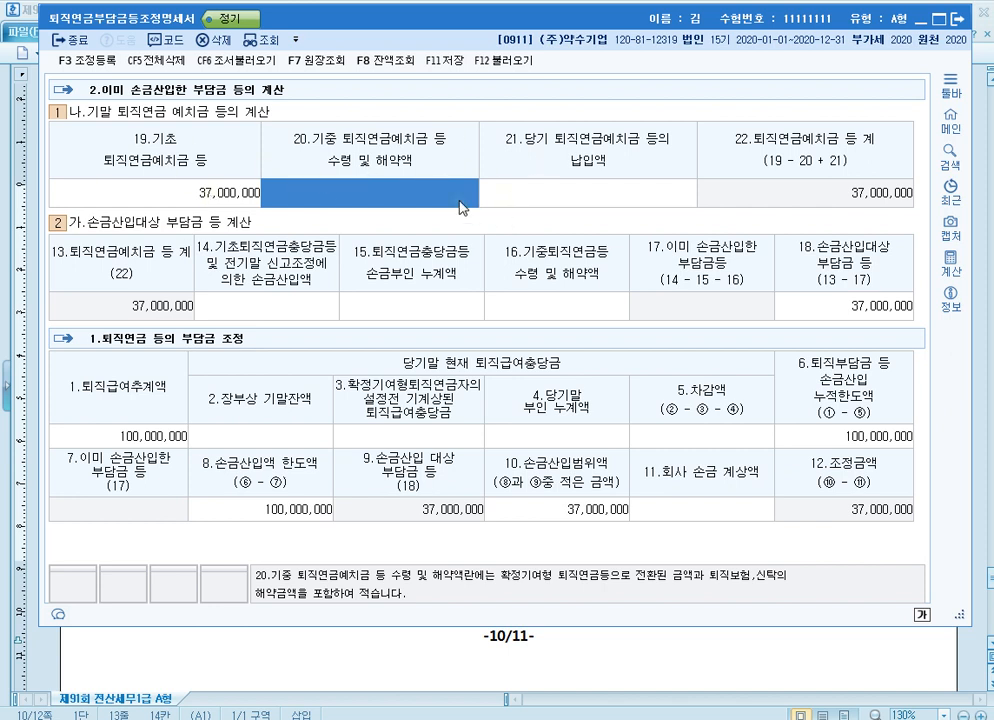
Enter 10,000,000 as 20.기중 퇴직연금예치금 등 수령 및 해약액 and 53,000,000 as 21.당기 퇴직연금예치금 등의 납입액
type("10000000")
key("Return")
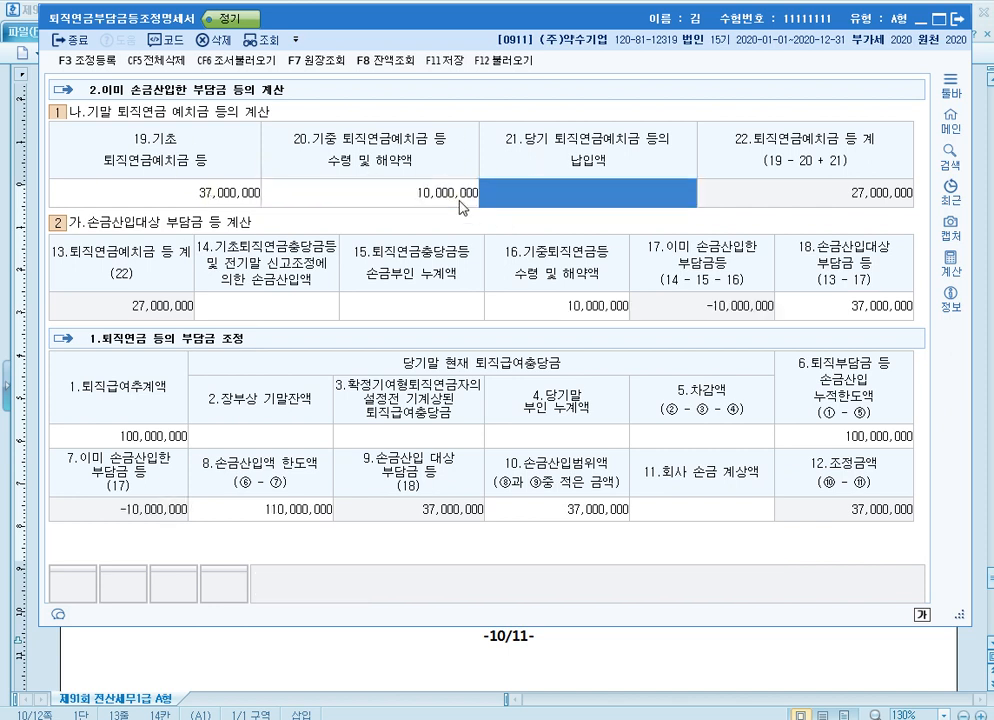
type("53000000")
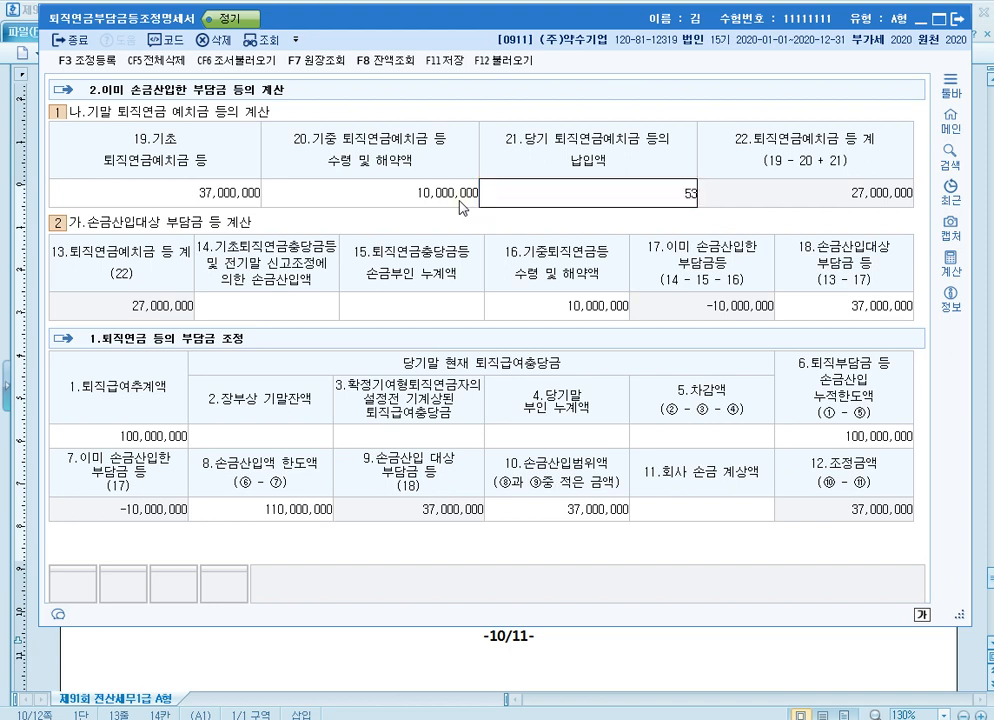
key("Return")
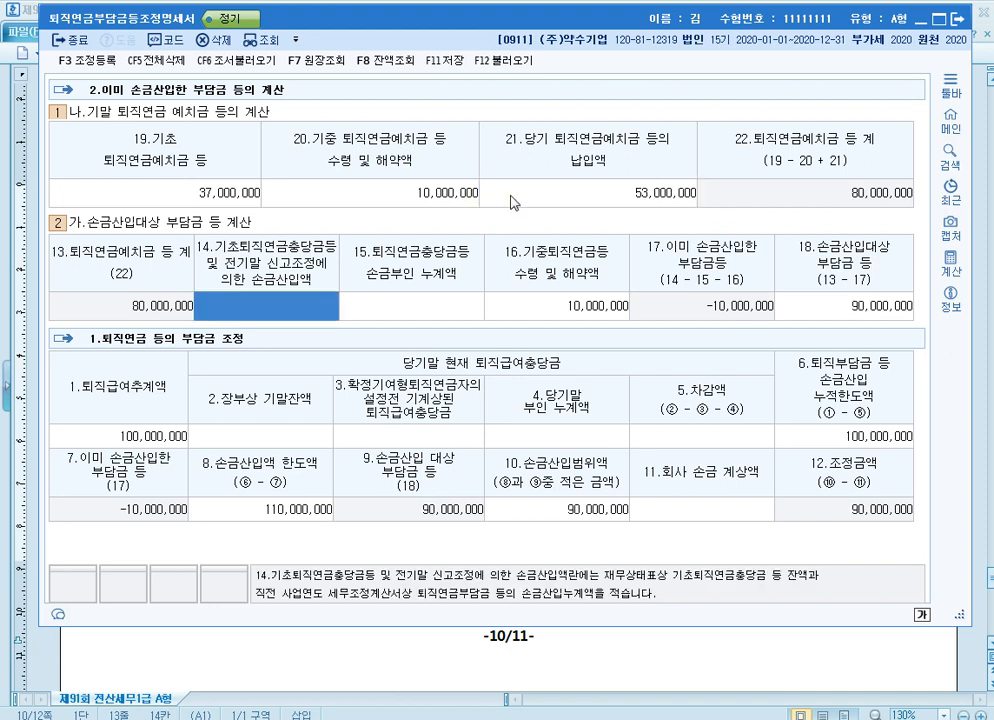
left_click(520, 199)
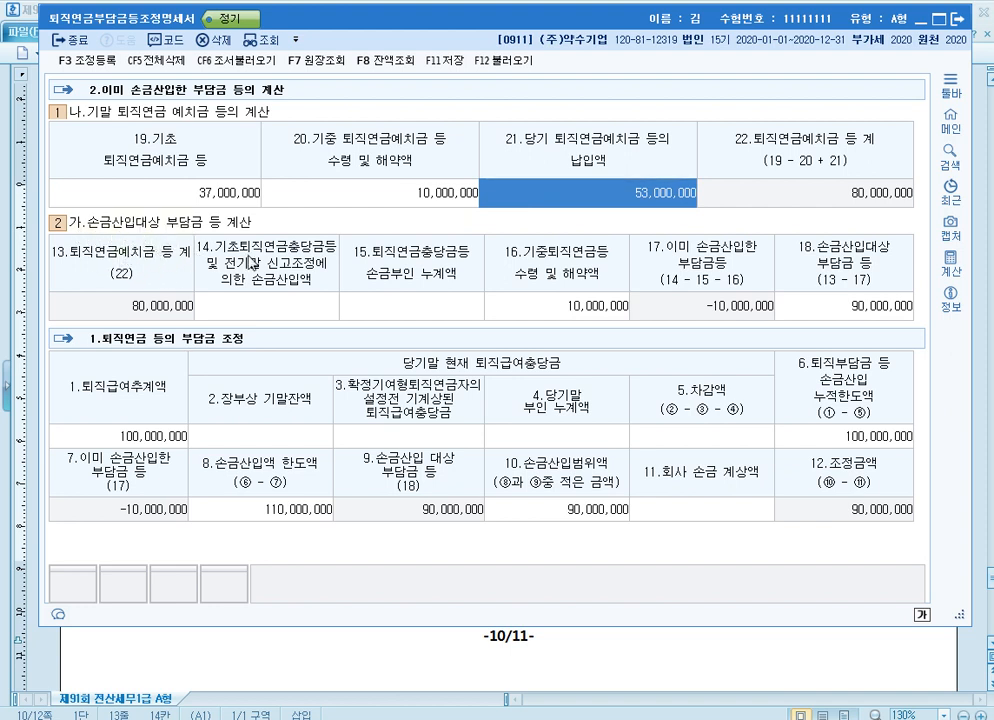
Recheck the exam's 기타자료, return to KcLep and enter 37,000,000 as 14.기초퇴직연금충당금등 및 전기말 신고조정에 의한 손금산입액
left_click(303, 318)
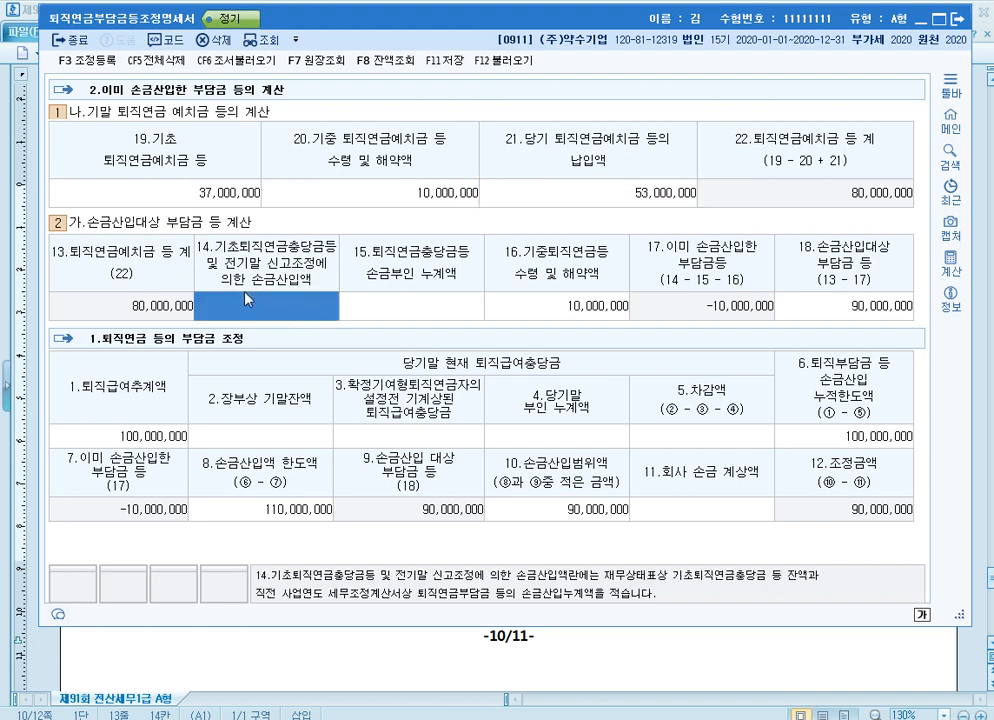
left_click(692, 660)
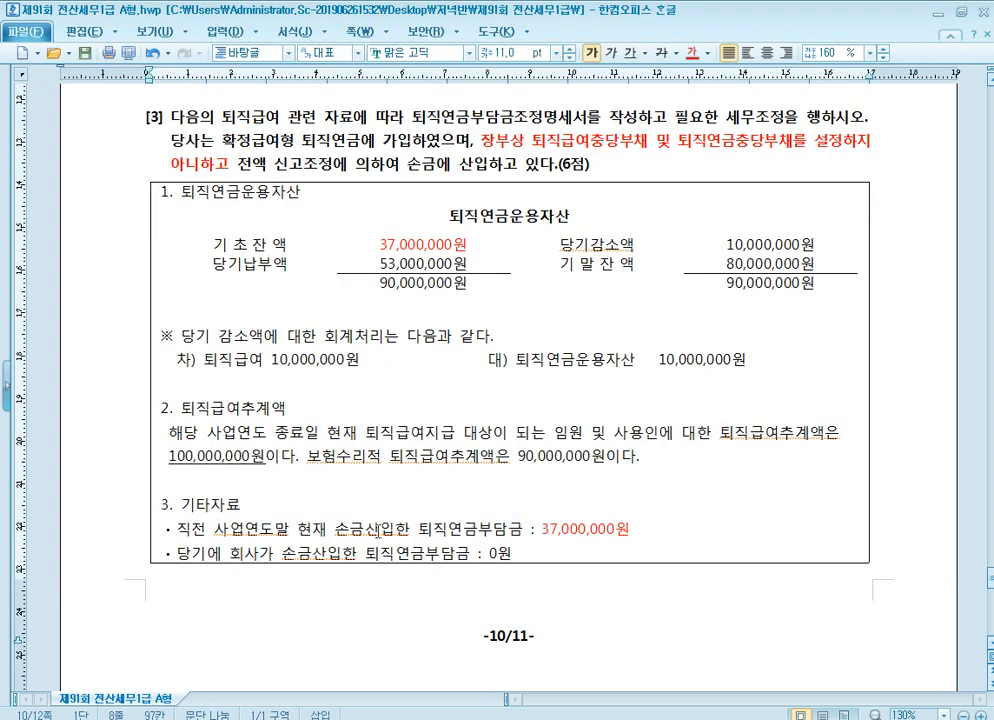
left_click(352, 522)
scroll(399, 527, "down", 1)
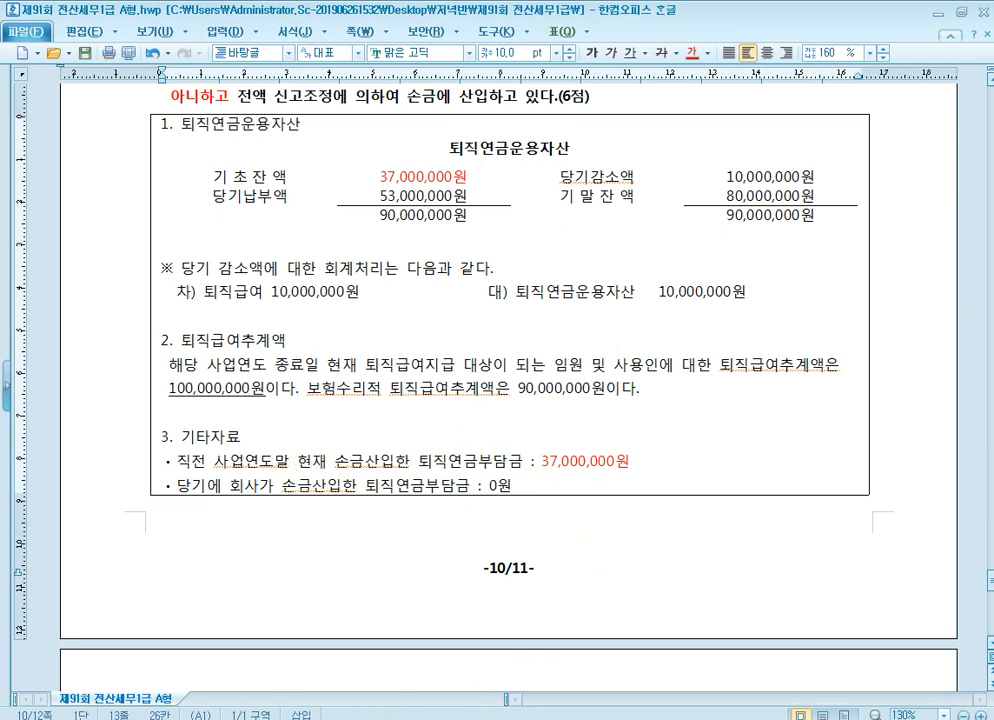
left_click(402, 717)
left_click(300, 318)
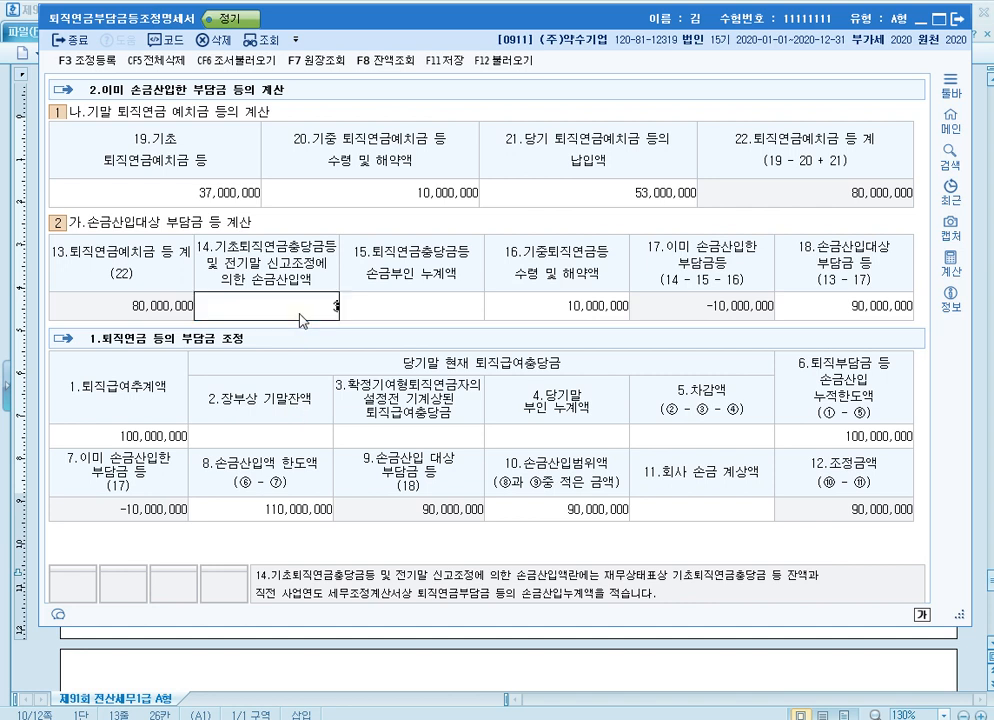
type("37,000,000")
key("Return")
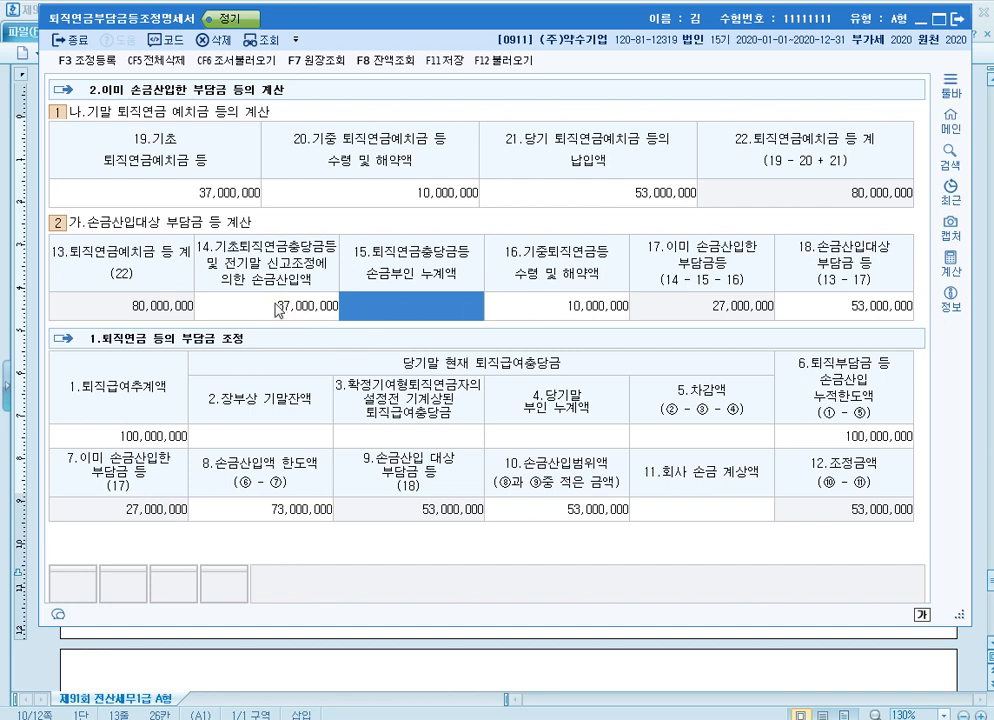
Compare item 14 with item 19, and item 16 with item 20
left_click(278, 310)
left_click(225, 196)
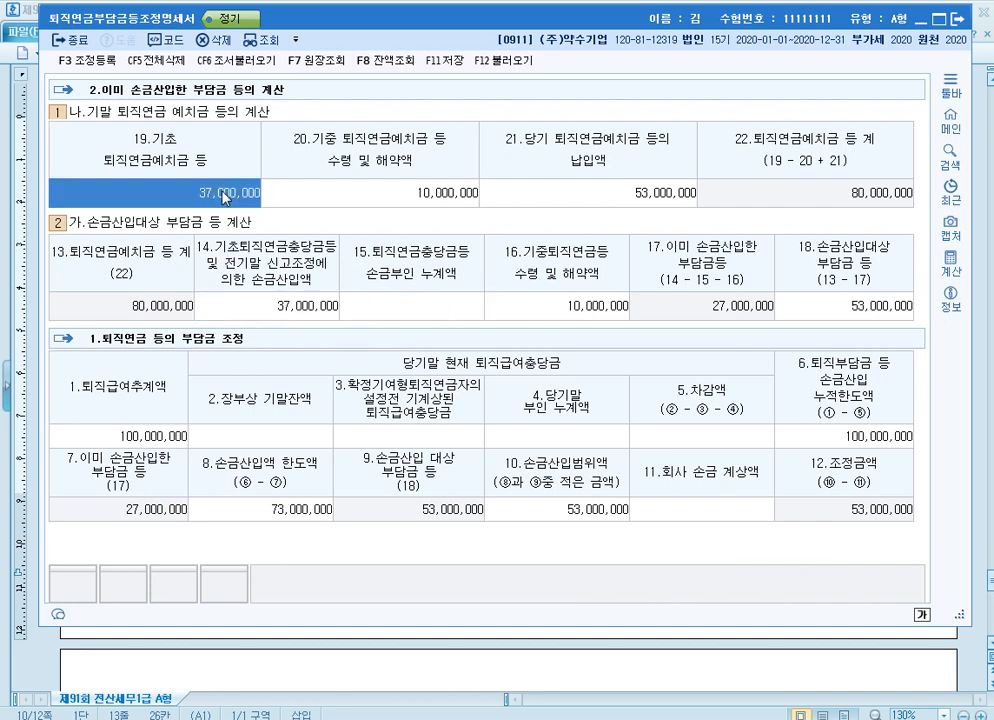
left_click(268, 312)
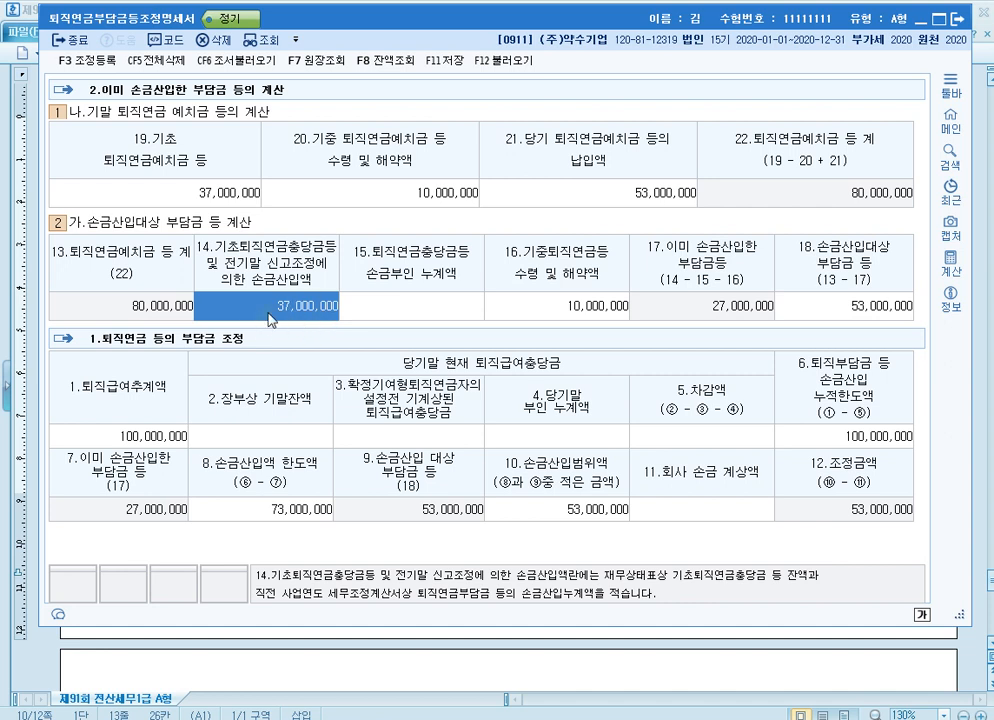
left_click(470, 191)
left_click(611, 304)
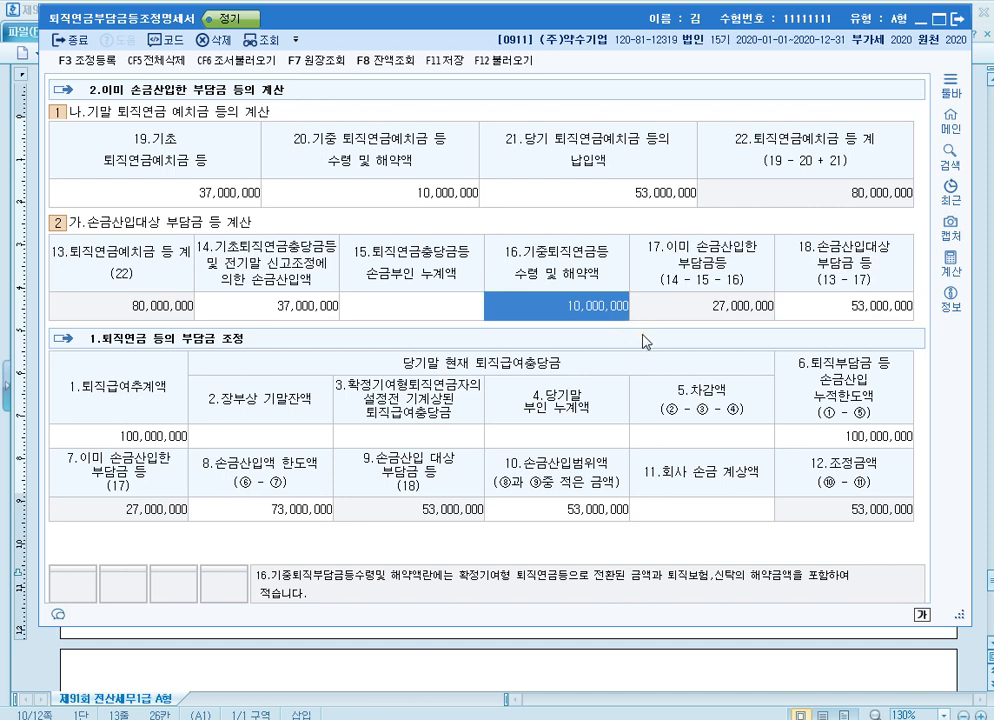
Outline 12.조정금액 and 16.기중퇴직연금등 수령 및 해약액 in red with the screen pen, and clear the drawing
key("F9")
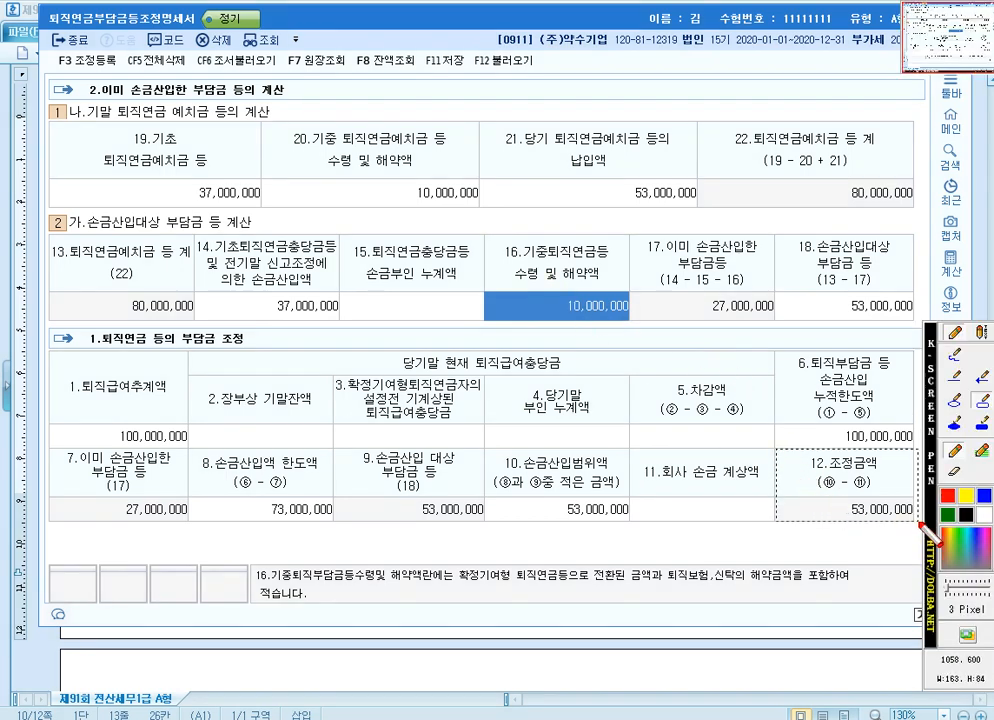
left_click_drag(776, 447, 917, 522)
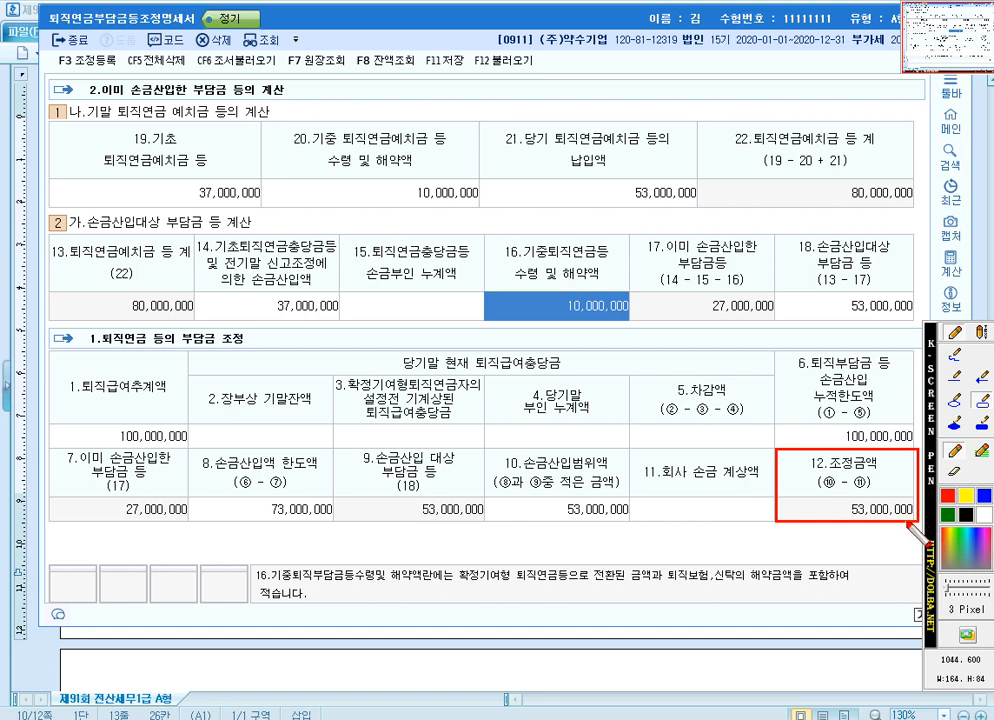
mouse_move(484, 235)
left_mouse_down()
mouse_move(566, 328)
mouse_move(638, 331)
left_mouse_up()
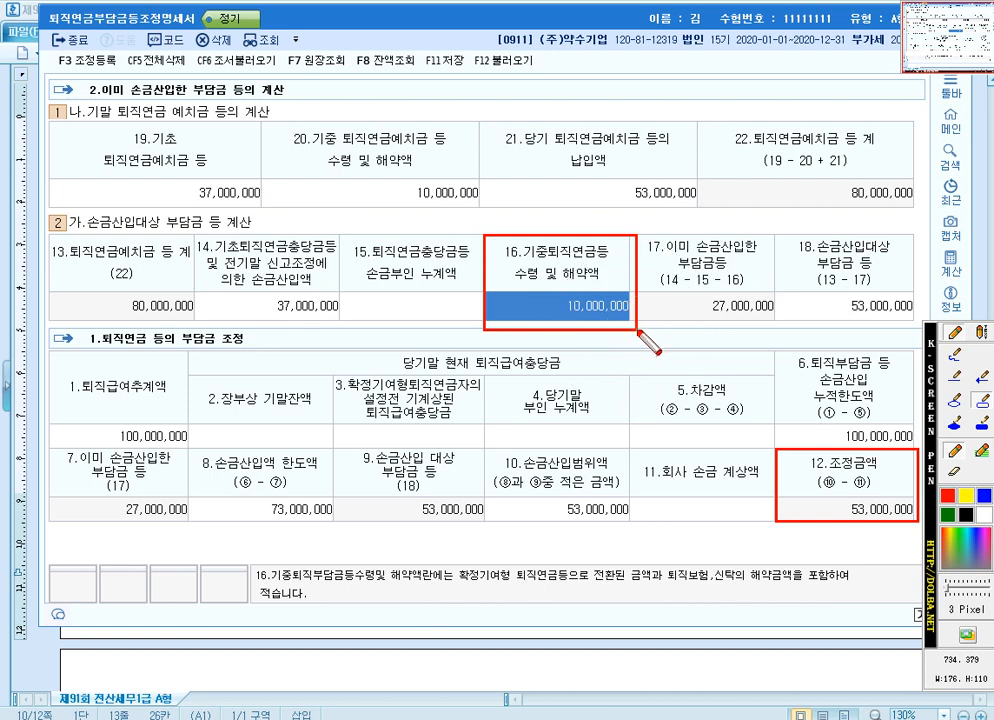
key("Escape")
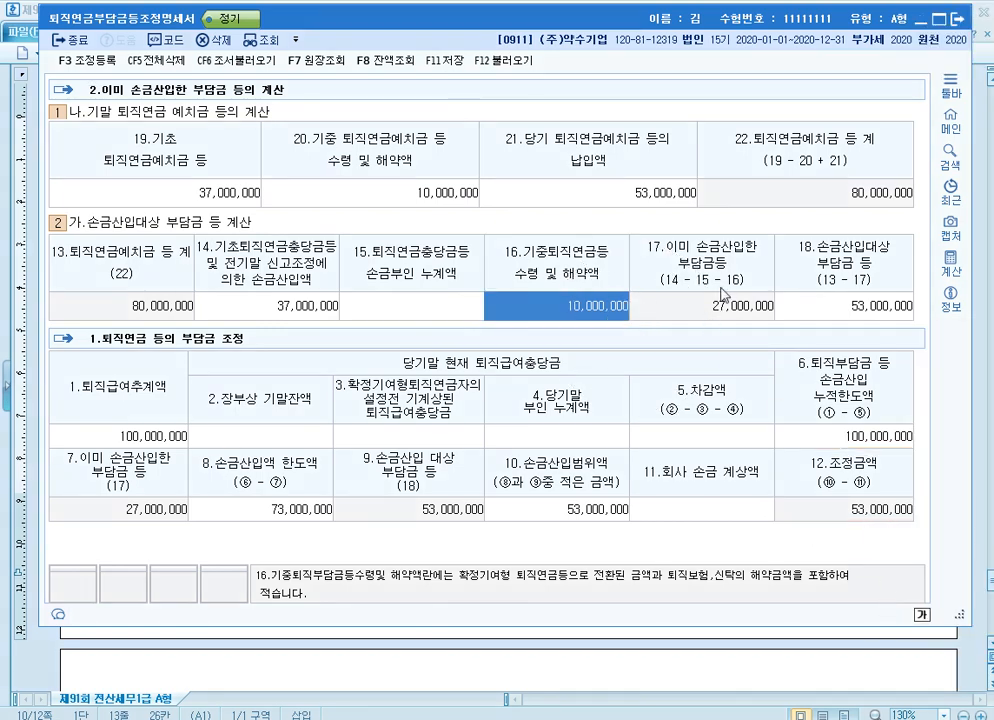
Review the exam's 퇴직연금운용자산 account and 당기 감소액 journal entry, and compare them with items 16 and 21 in KcLep
left_click(515, 192)
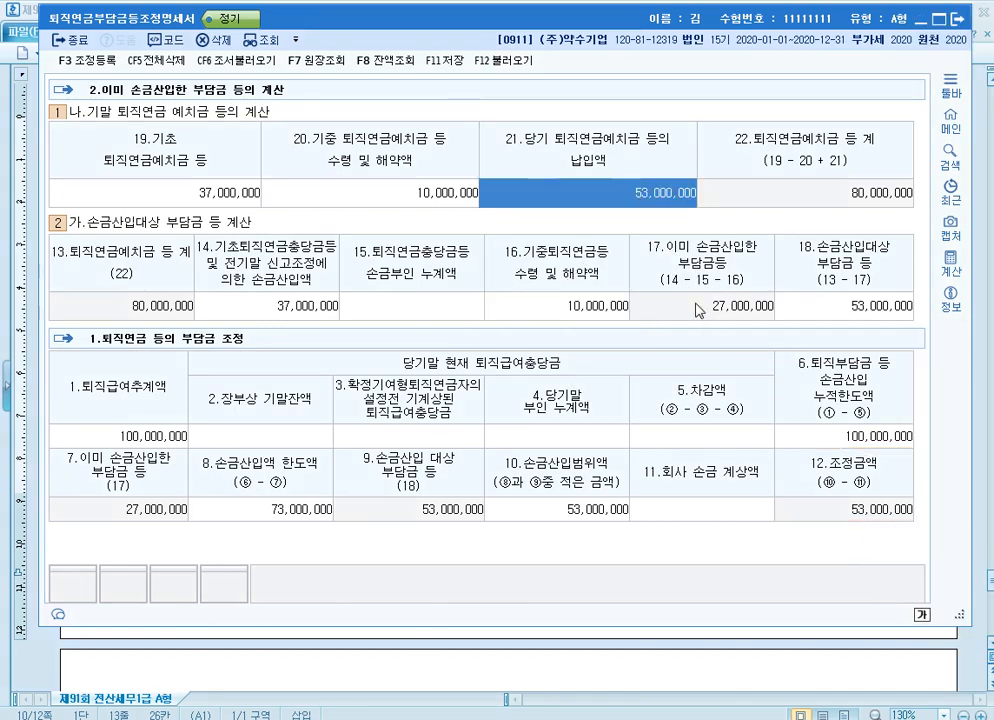
left_click(820, 678)
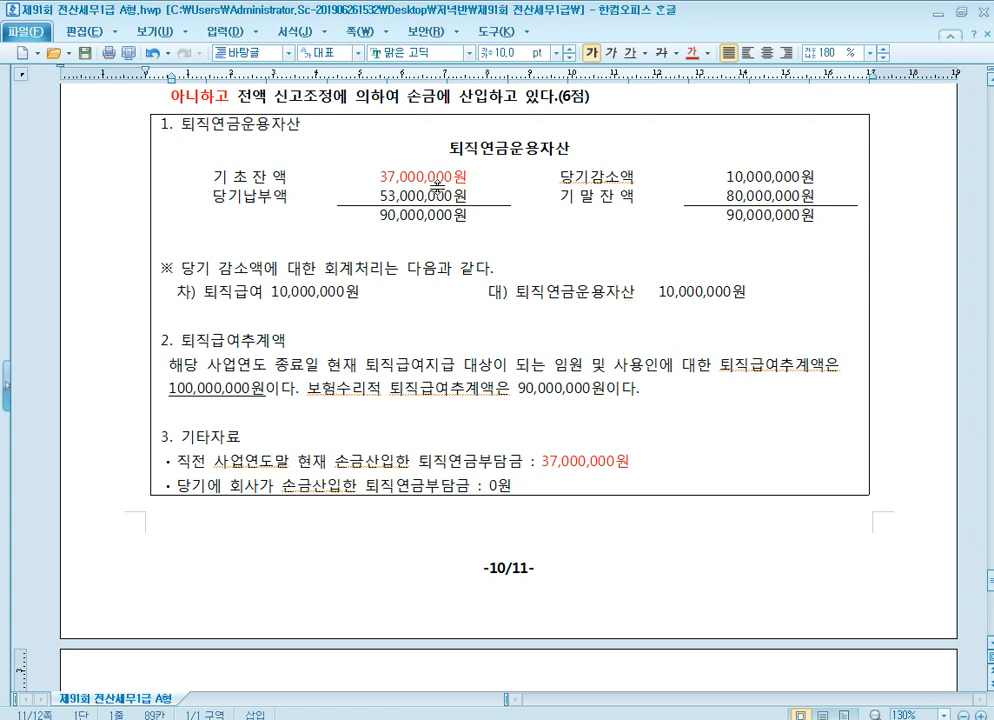
left_click(517, 148)
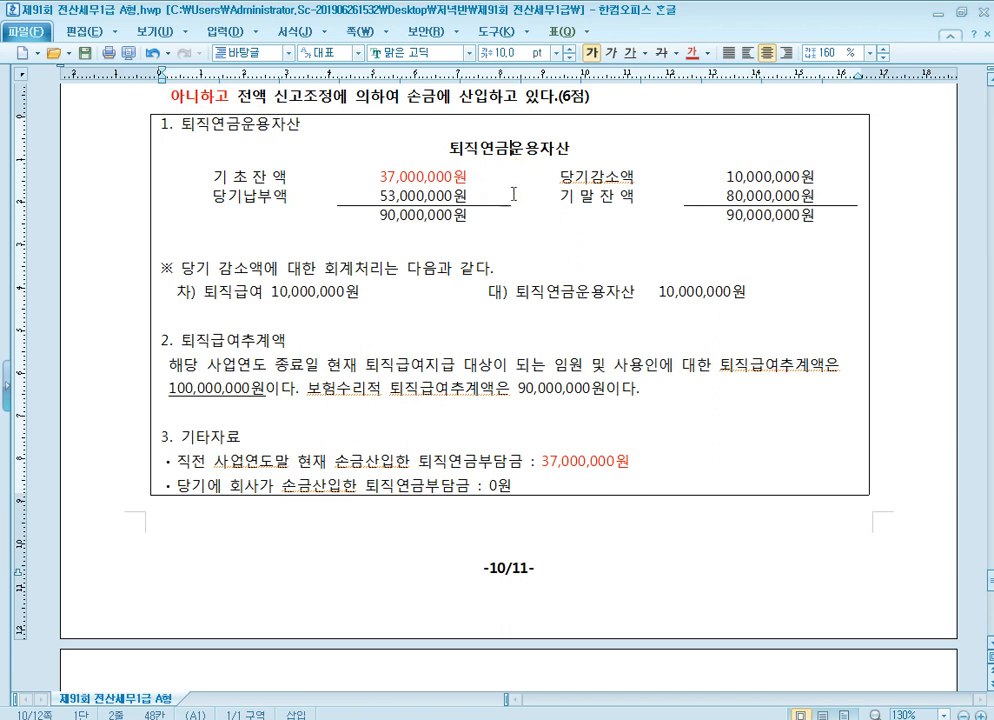
left_click(421, 297)
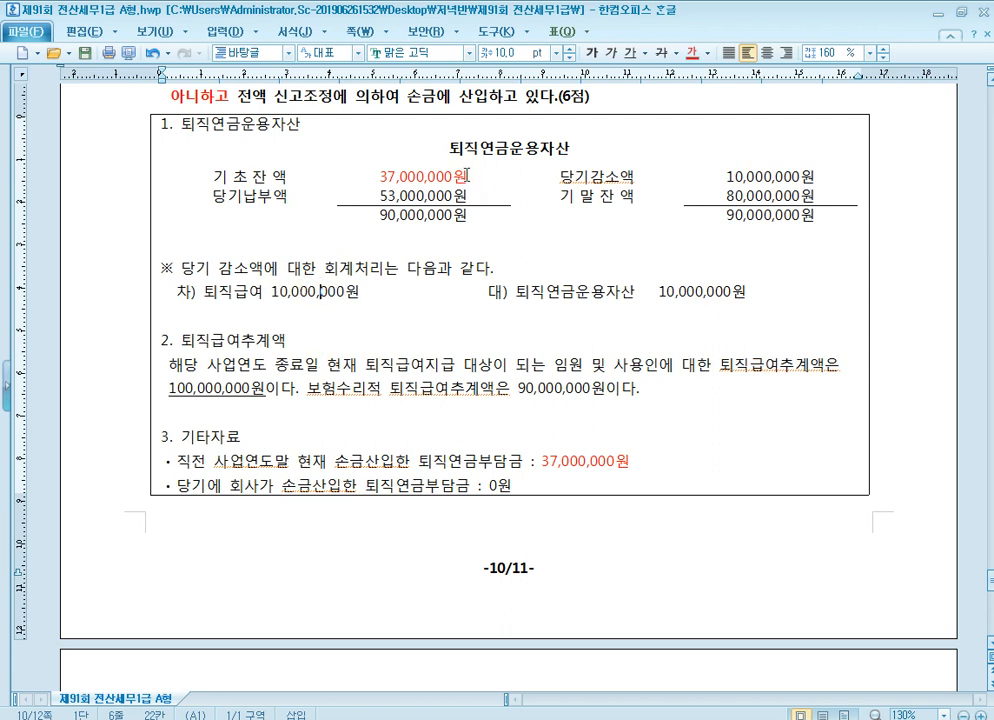
left_click(511, 148)
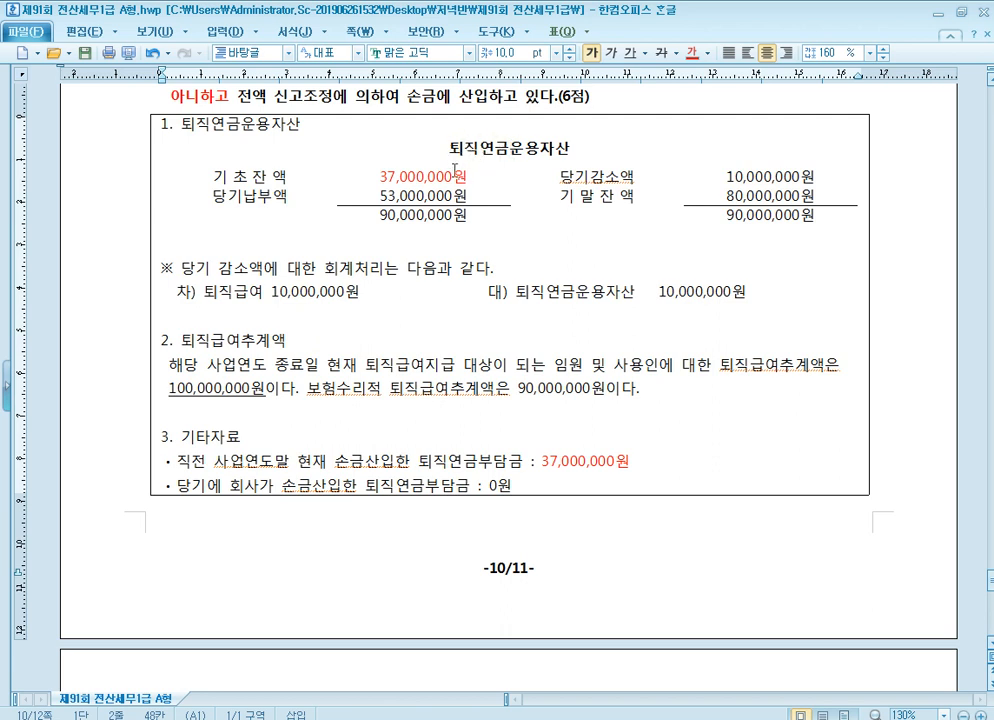
left_click(356, 292)
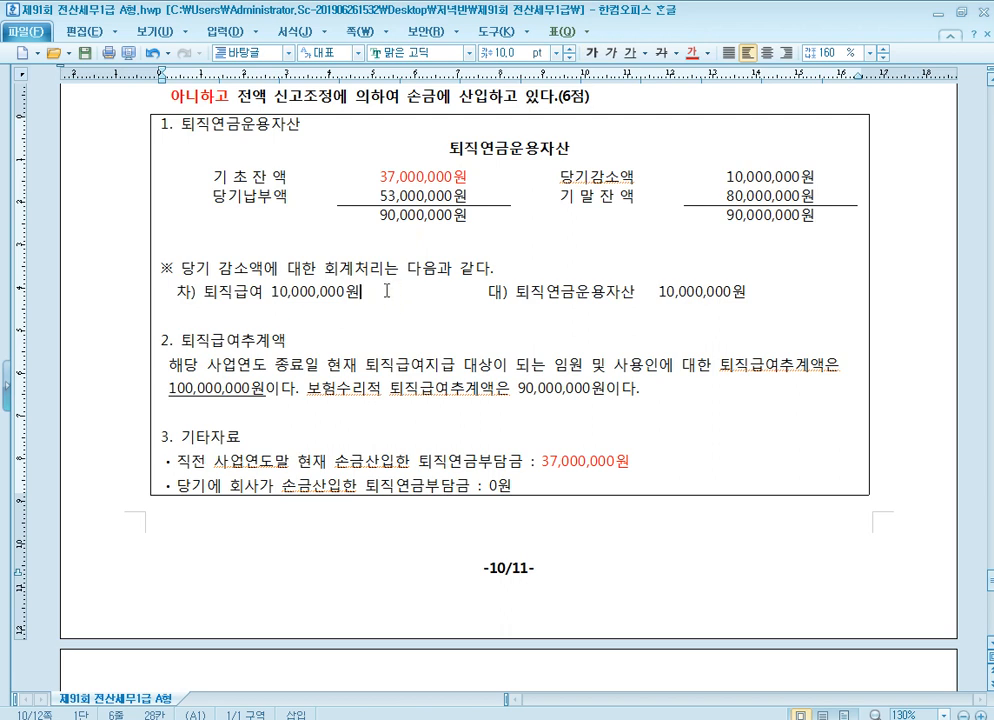
left_click(496, 136)
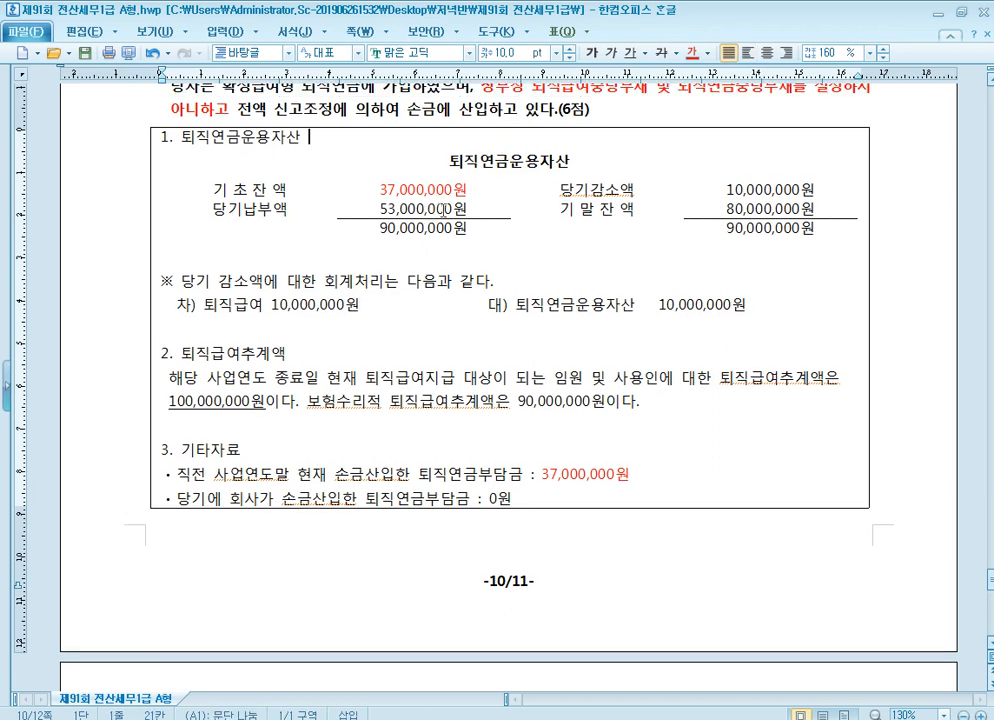
left_click(336, 307)
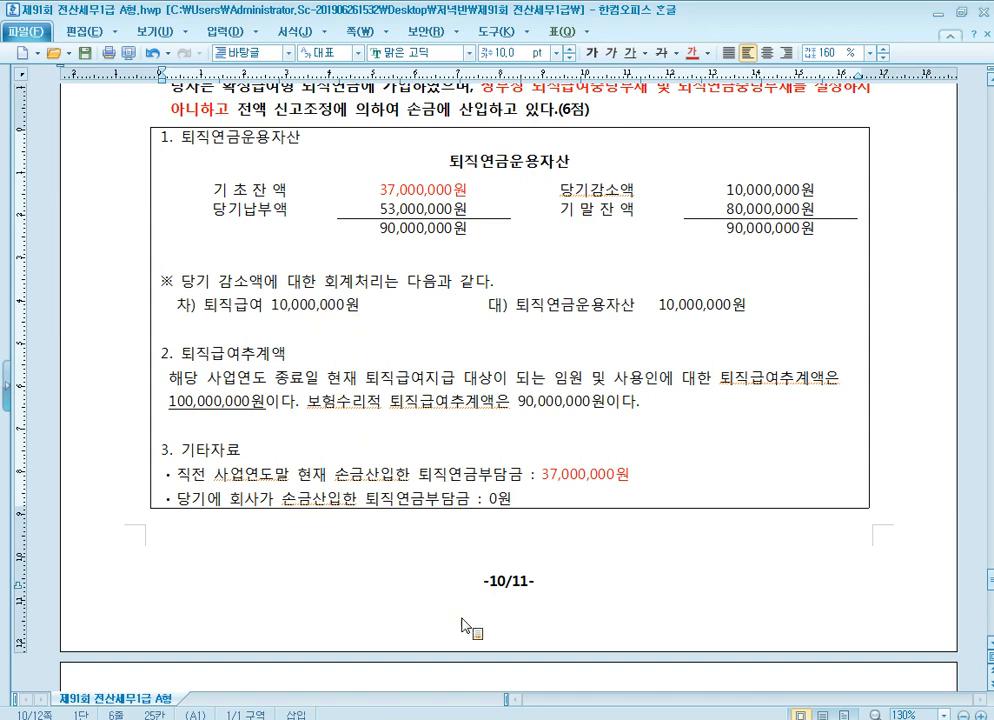
left_click(470, 719)
left_click(587, 317)
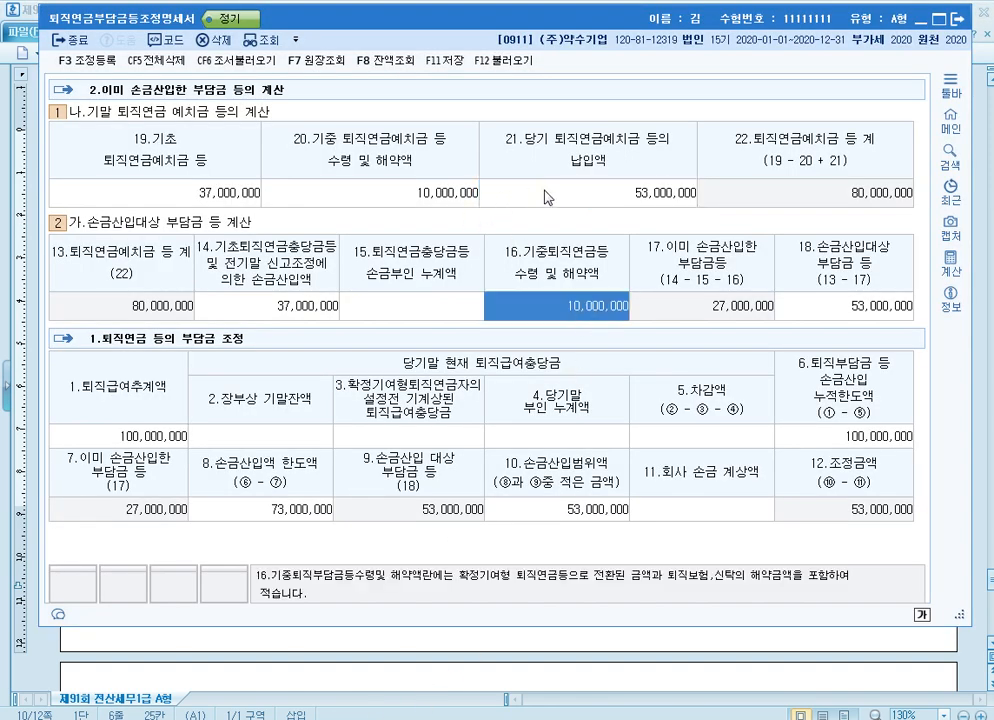
left_click(566, 200)
left_click(588, 310)
In 조정 등록, add 퇴직연금등손금산입 of 53,000,000 as 유보발생 under 손금산입 및 익금불산입
key("F3")
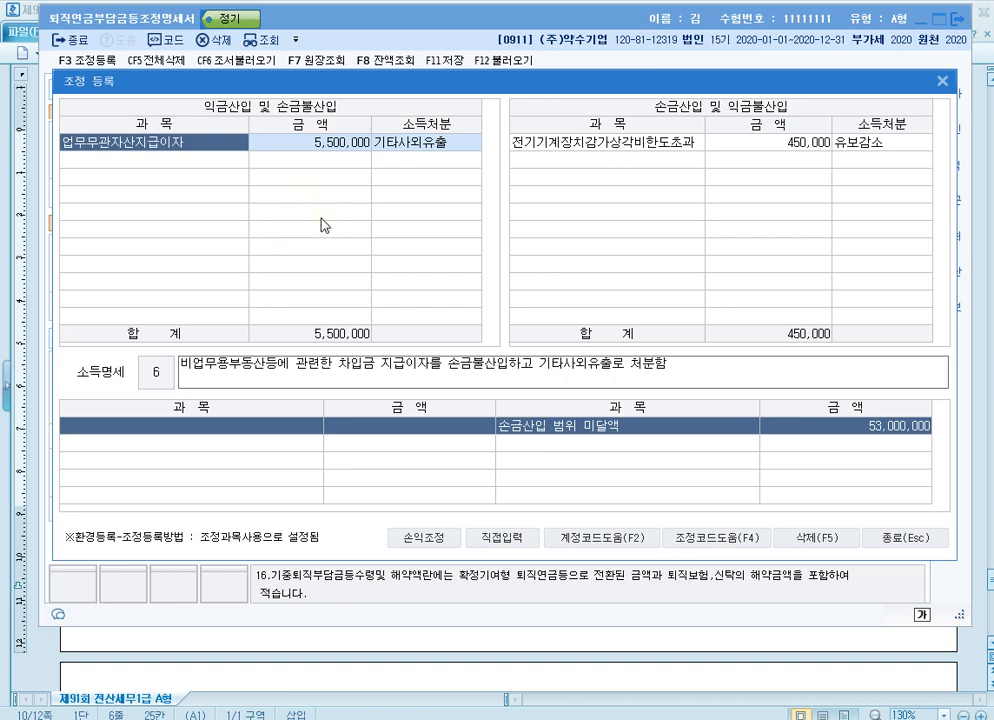
left_click(628, 218)
key("F4")
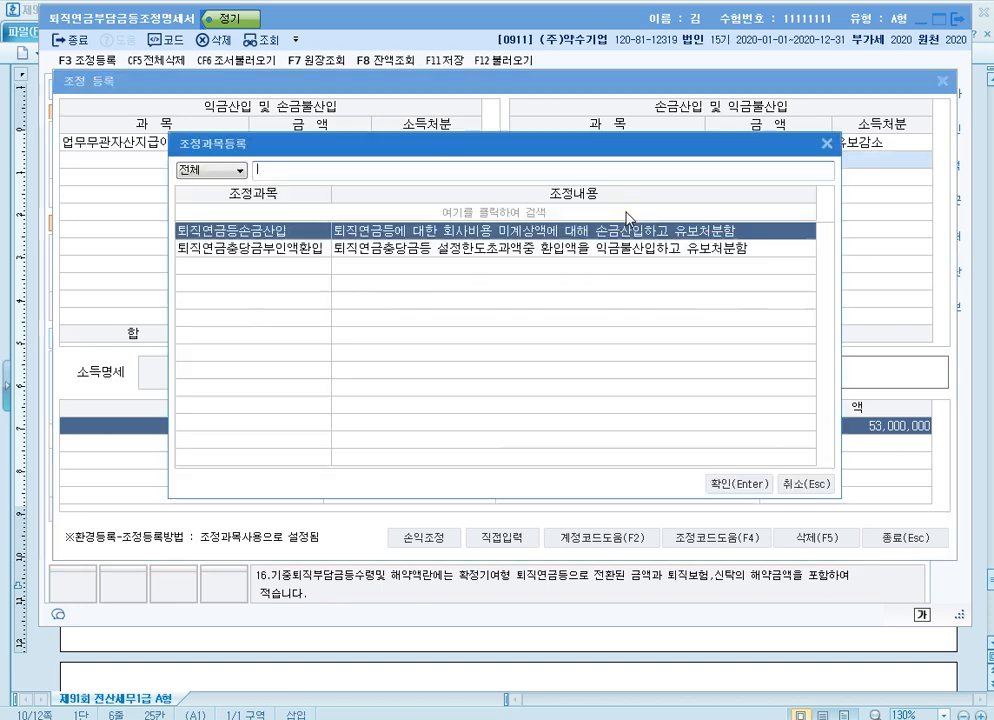
key("Return")
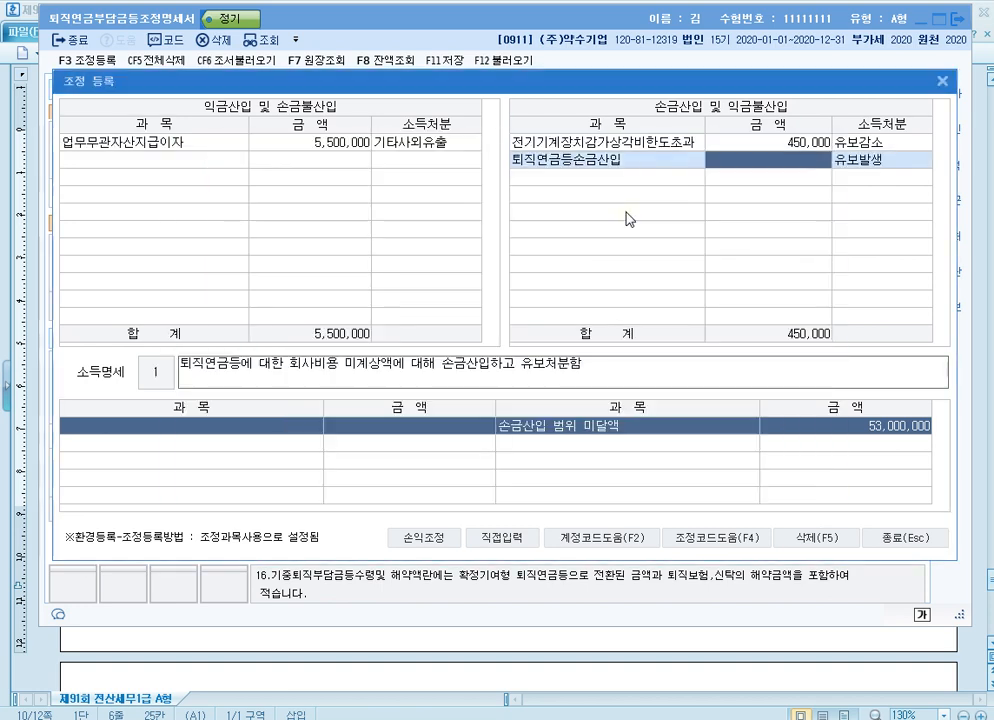
type("53,000,000")
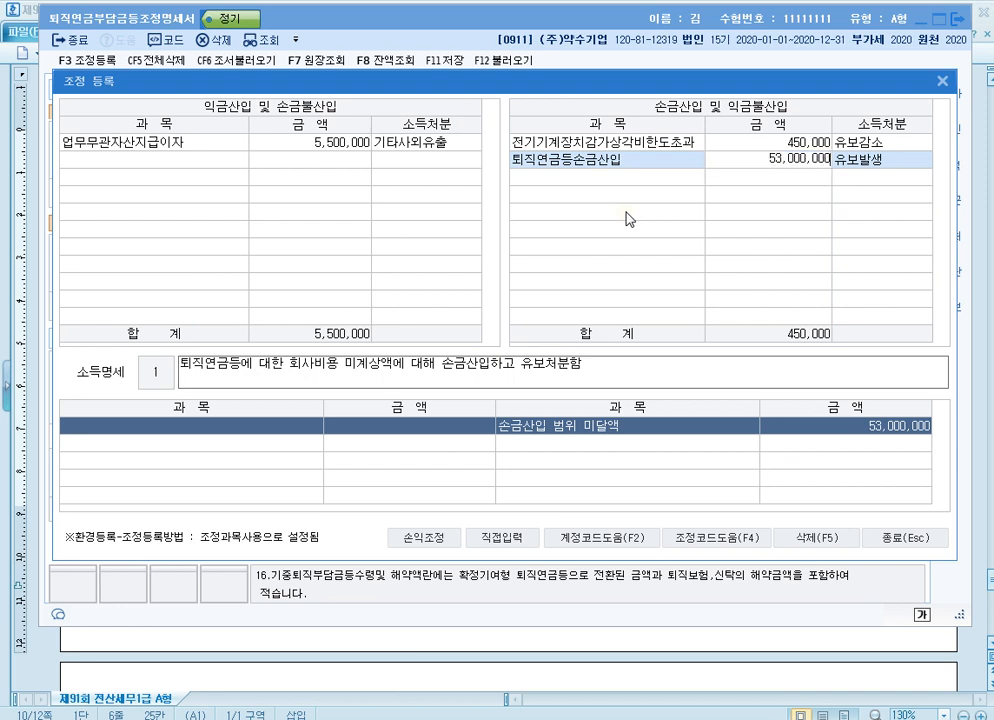
key("Return")
key("Return")
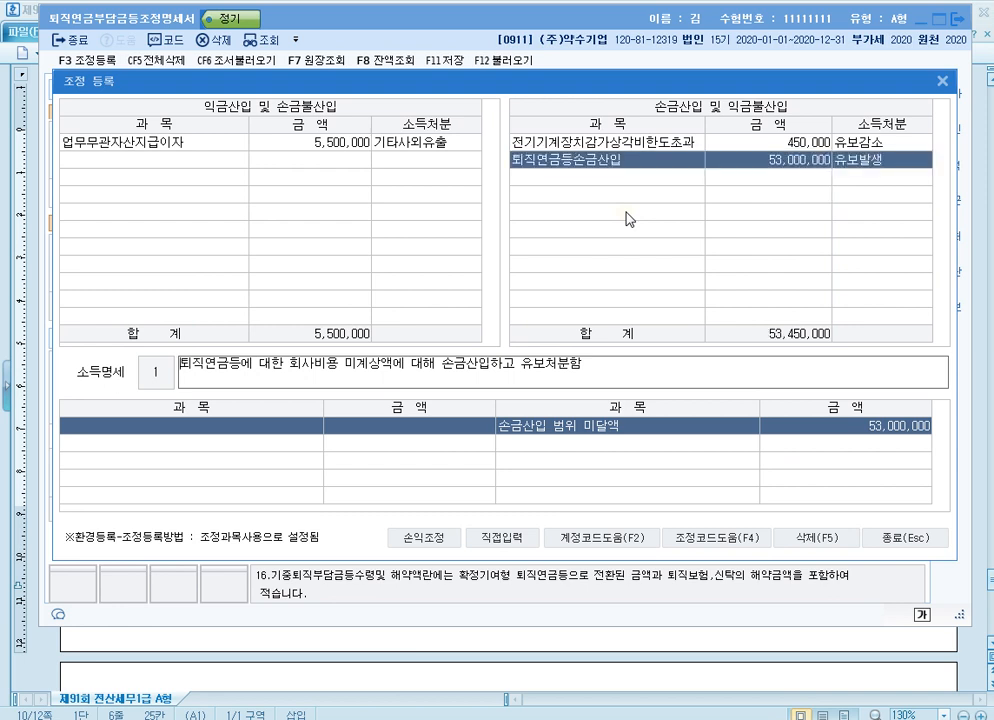
key("Return")
Add 퇴직연금등지급 of 10,000,000 as 유보감소 under 익금산입 및 손금불산입
key("Up")
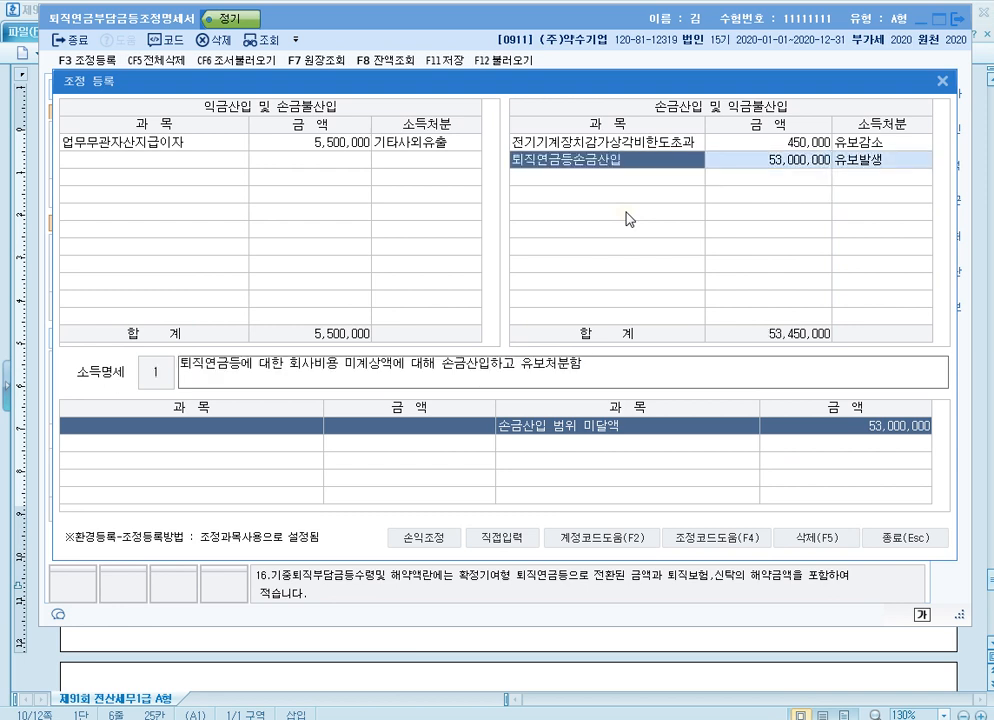
key("Left")
key("Down")
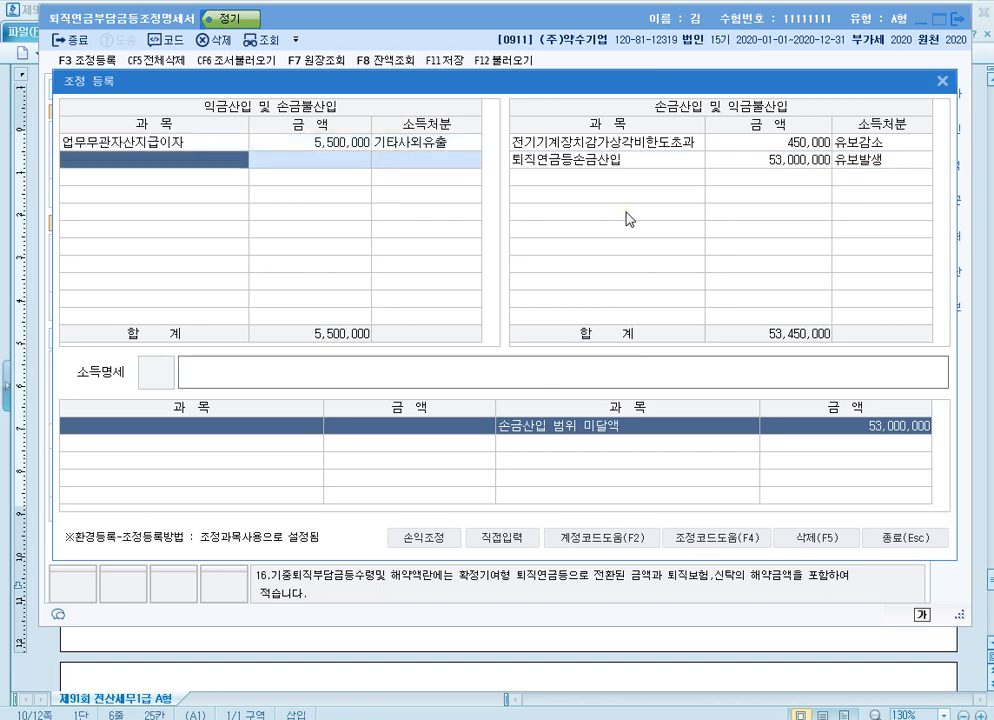
key("F4")
key("Down")
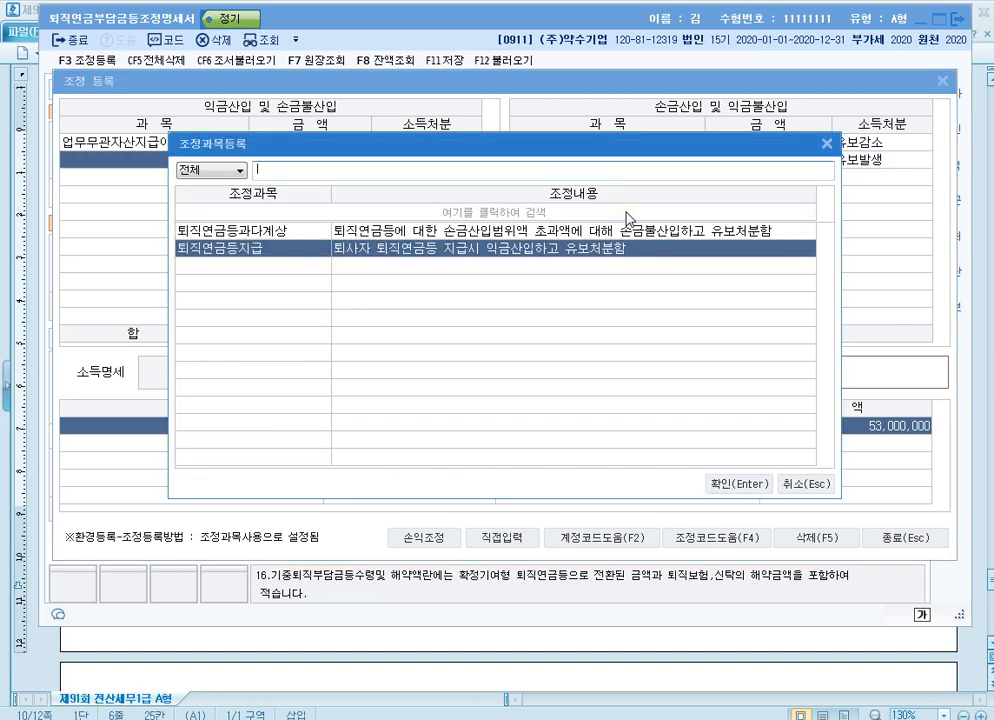
key("Return")
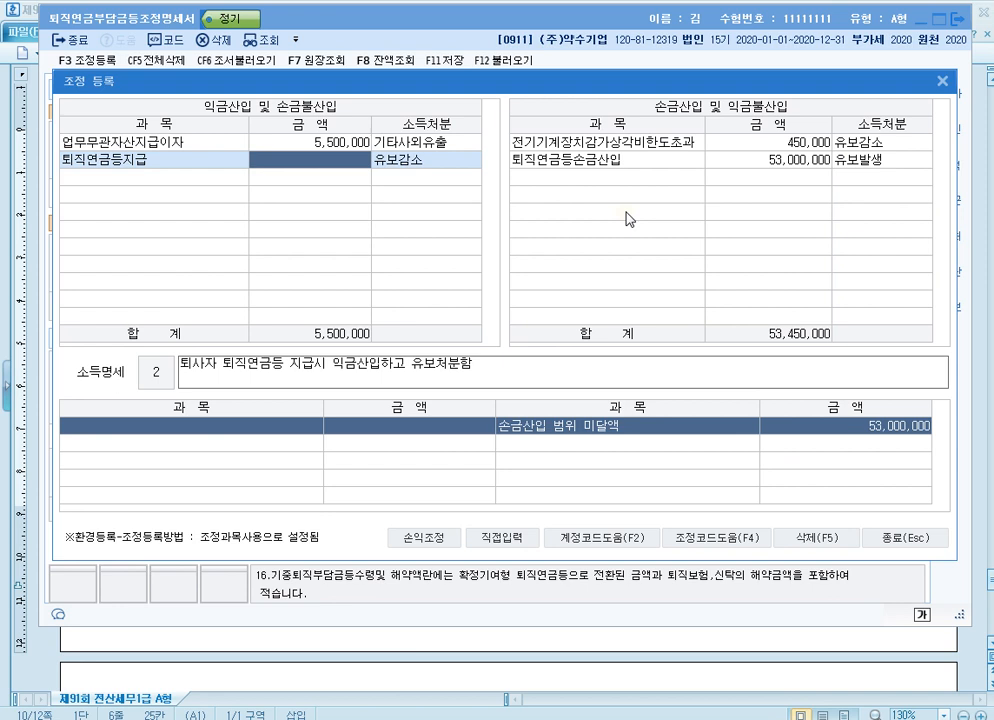
type("10000000")
key("Return")
key("Return")
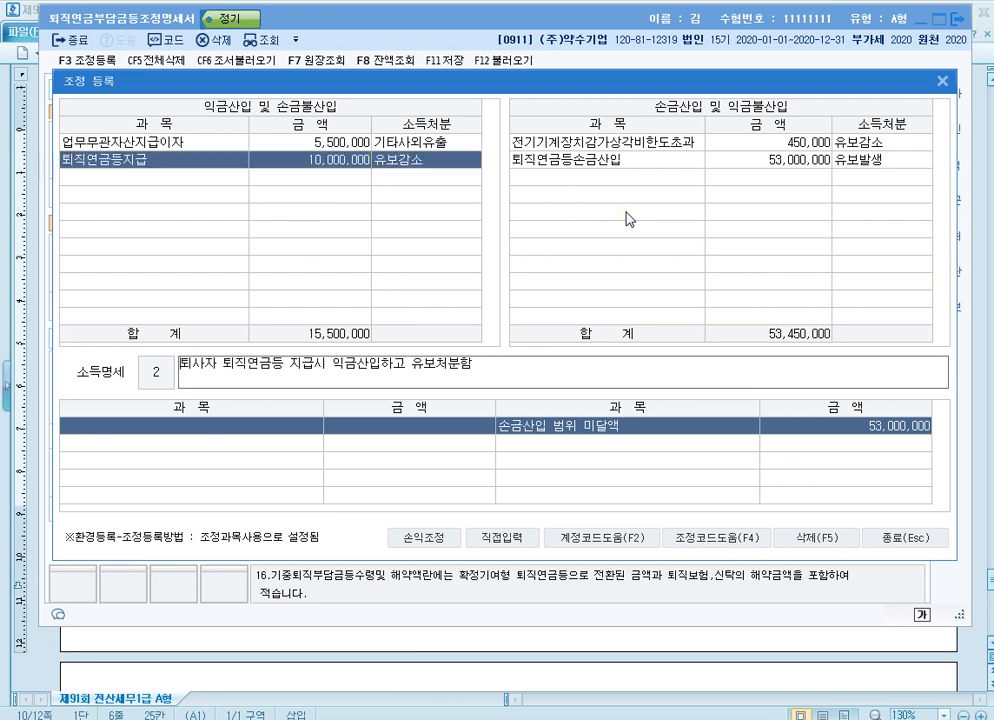
Close 조정 등록 and exit the 퇴직연금부담금등조정명세서 form
key("Up")
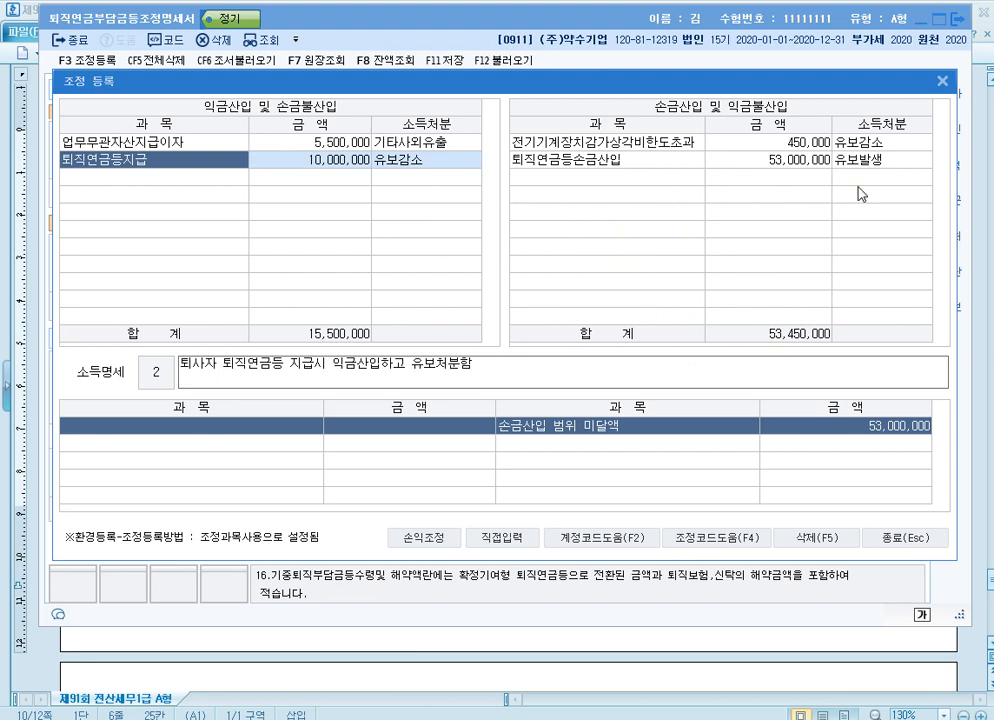
left_click(942, 82)
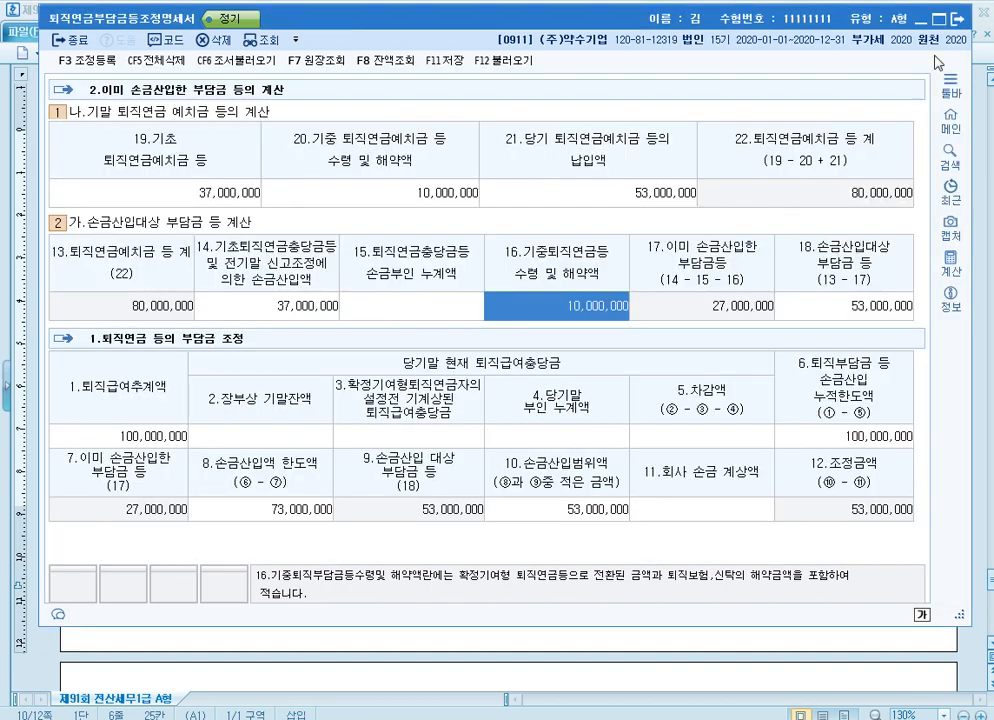
left_click(956, 20)
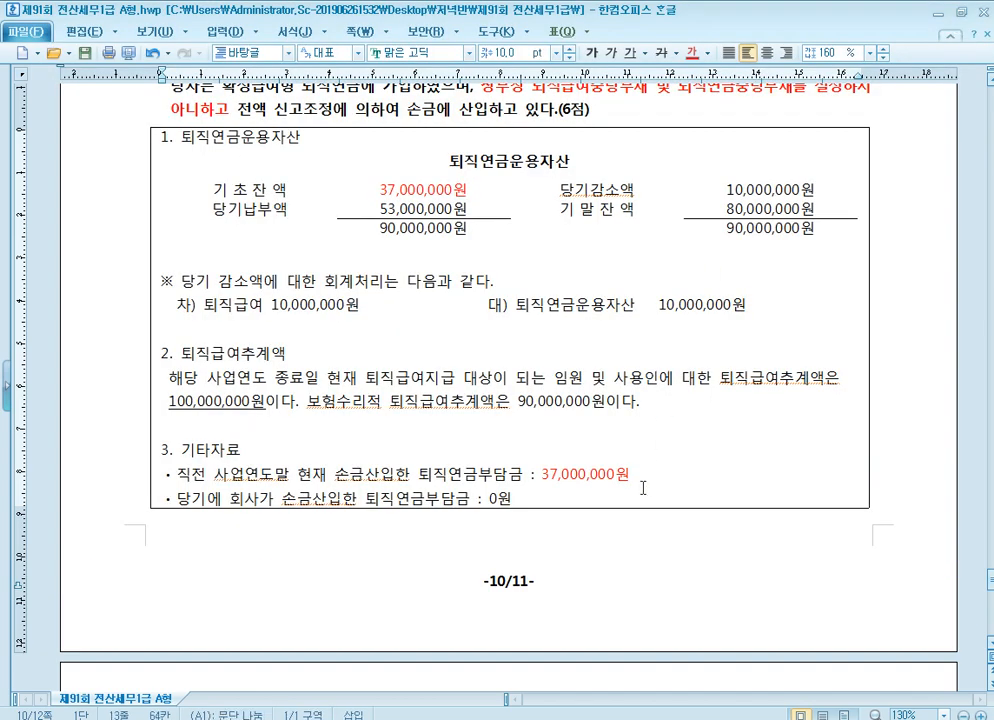
Read problem [4] in the exam document, and open 소득금액조정합계표및명세서 in KcLep at the first empty 익금산입 및 손금불산입 row
scroll(643, 486, "down", 10)
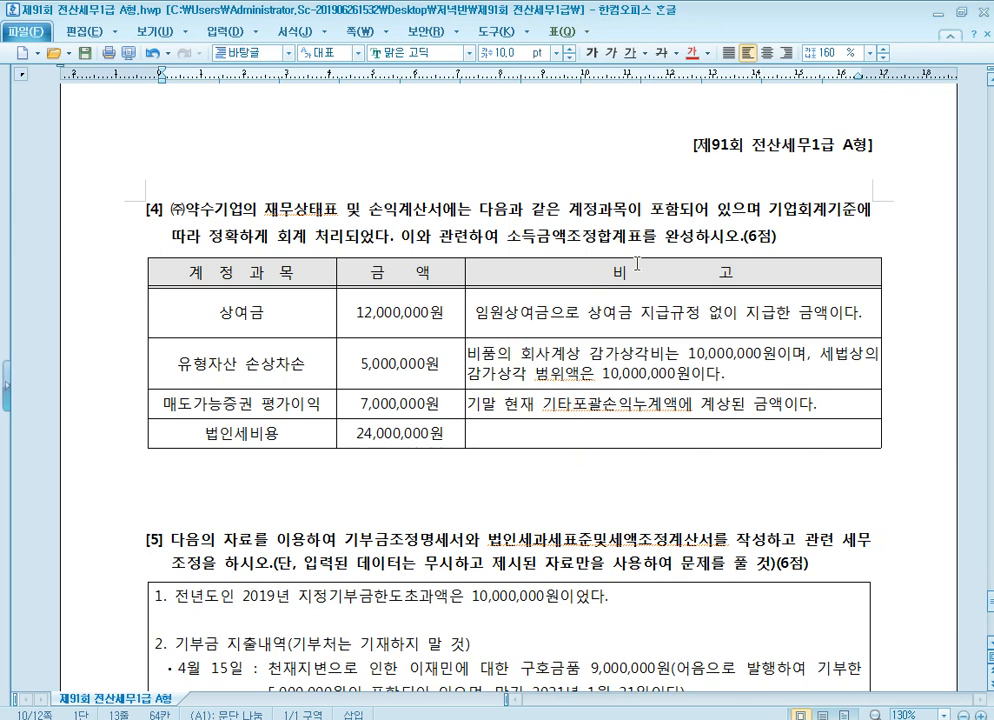
left_click(618, 237)
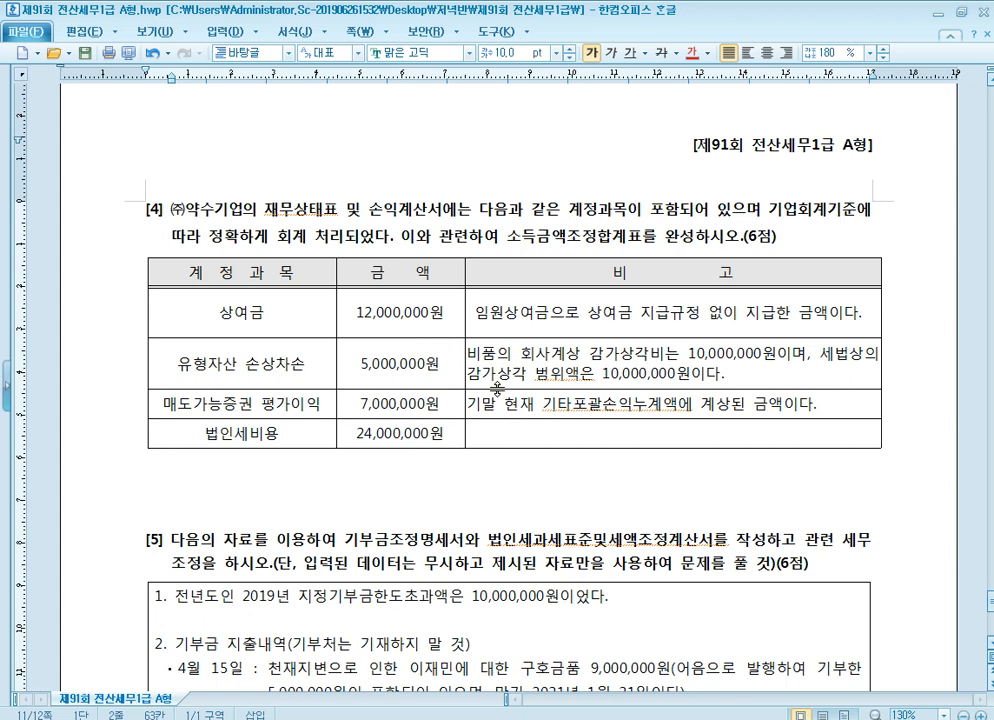
left_click(497, 386)
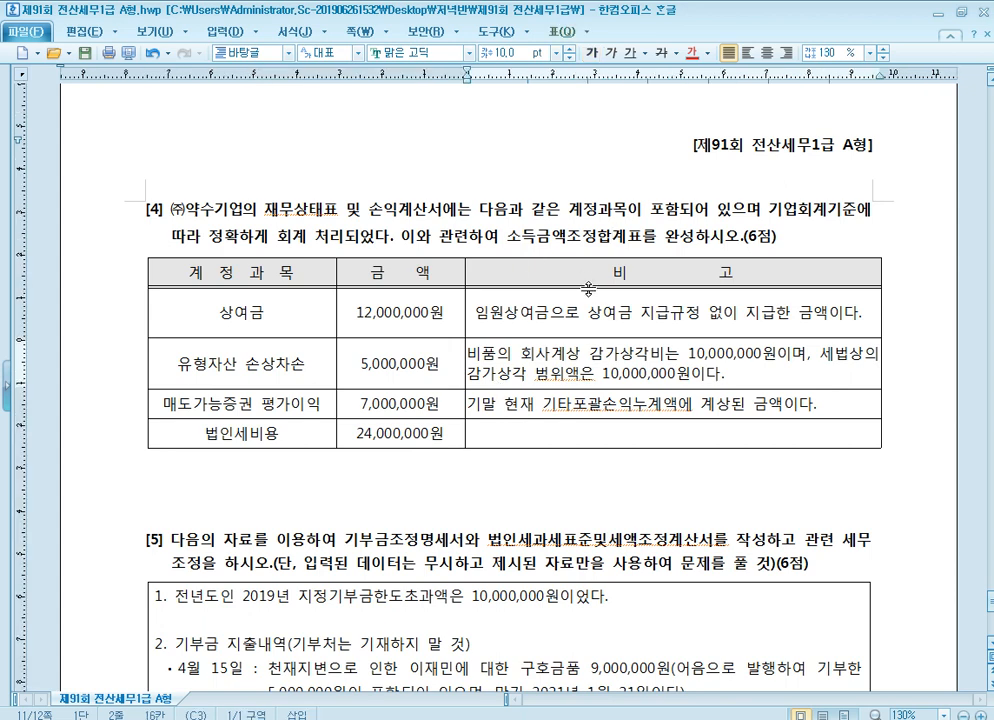
scroll(457, 225, "down", 2)
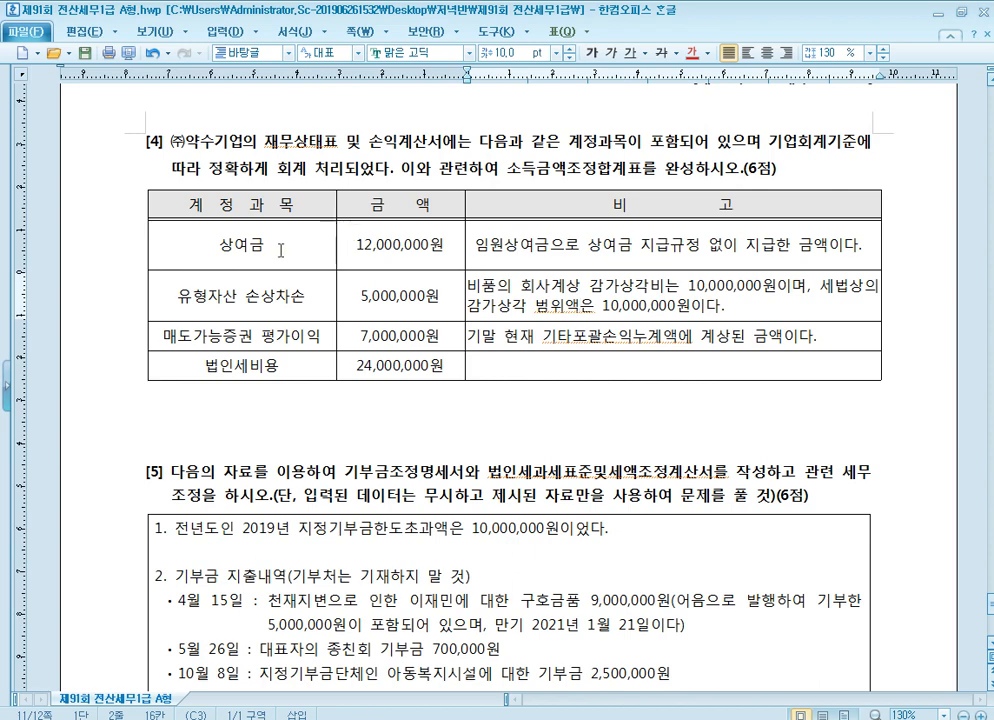
left_click(281, 251)
key("alt+Tab")
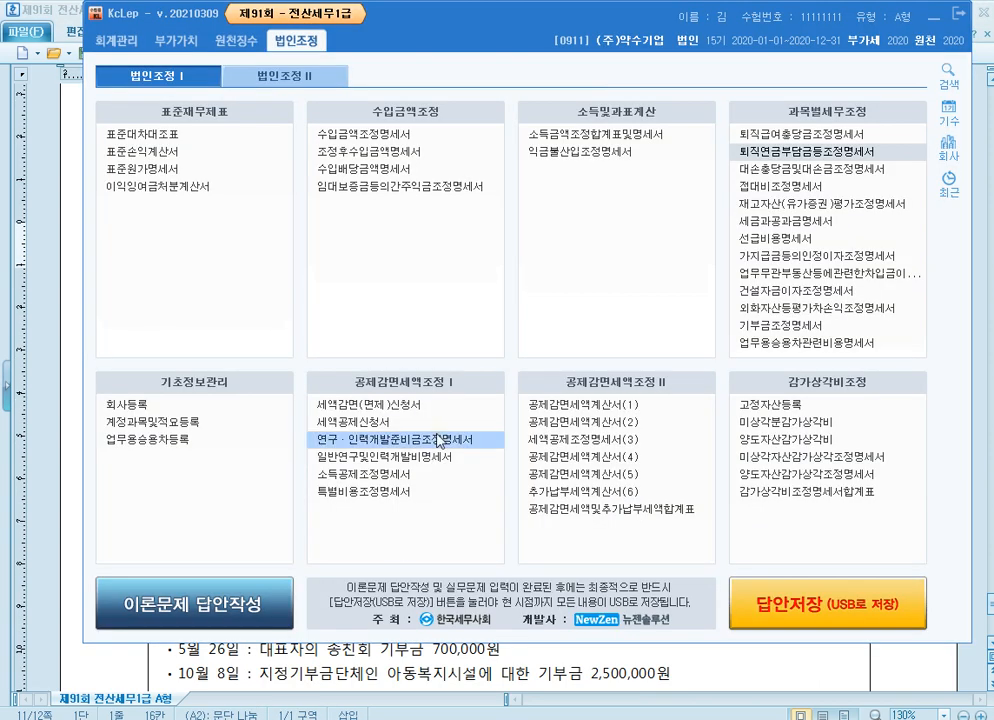
left_click(610, 137)
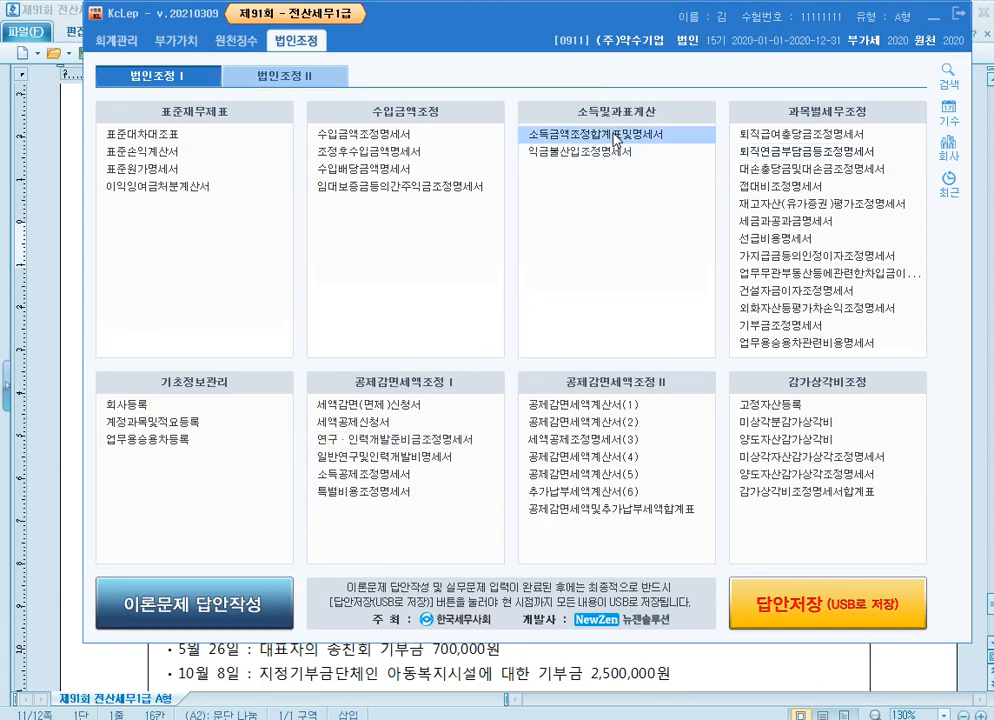
left_click(190, 203)
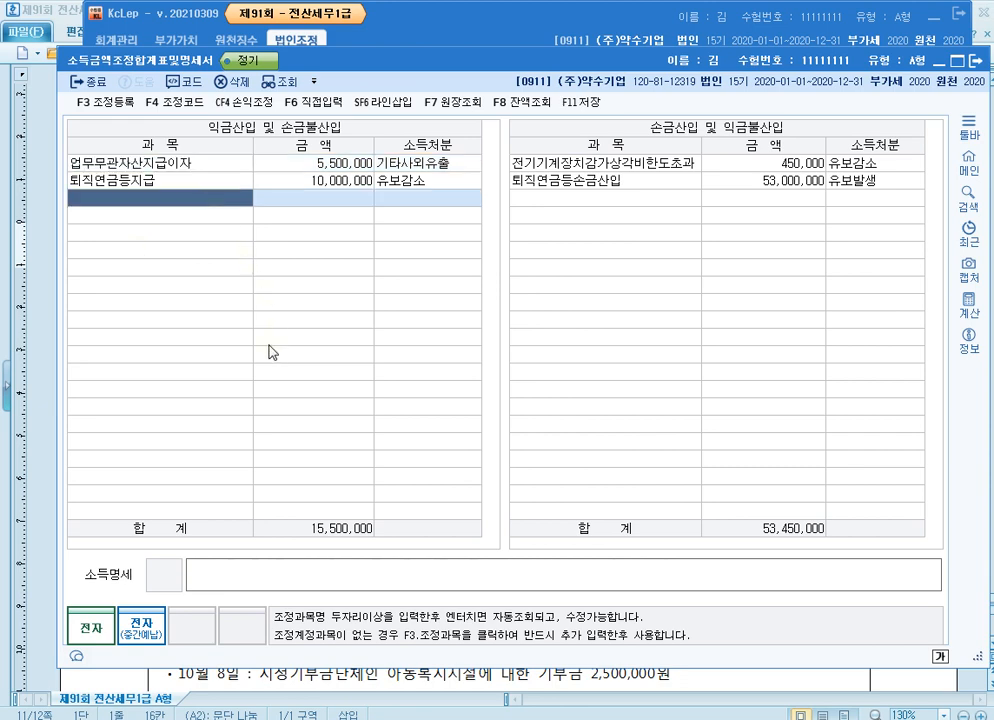
Add 임원상여금한도초과 of 12,000,000 as 상여 under 익금산입 및 손금불산입
key("F3")
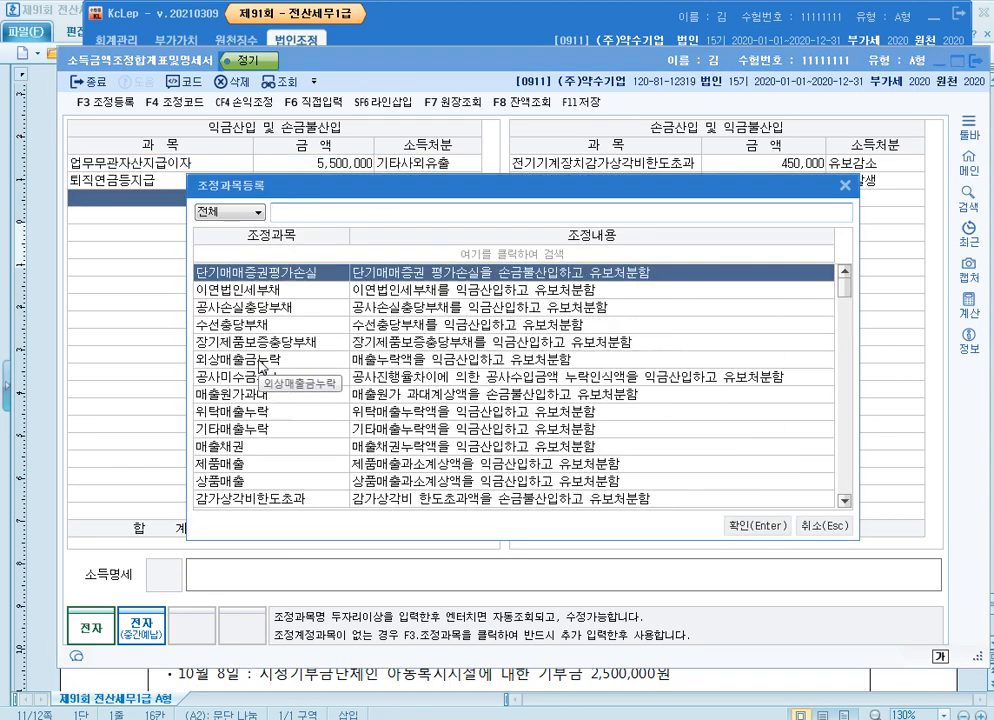
type("임원")
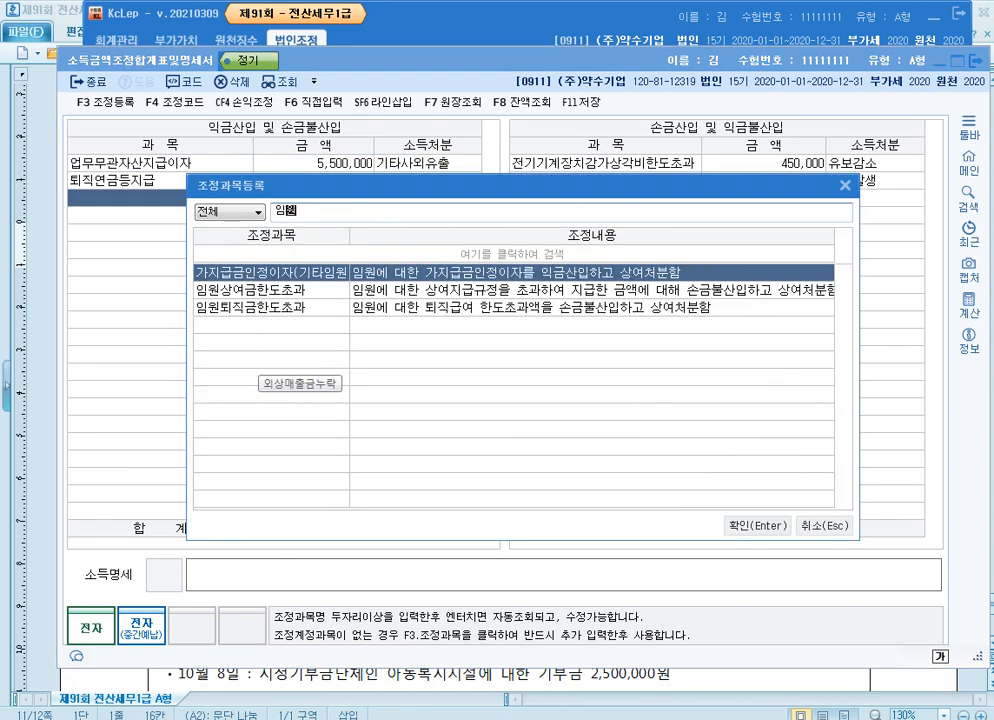
key("Down")
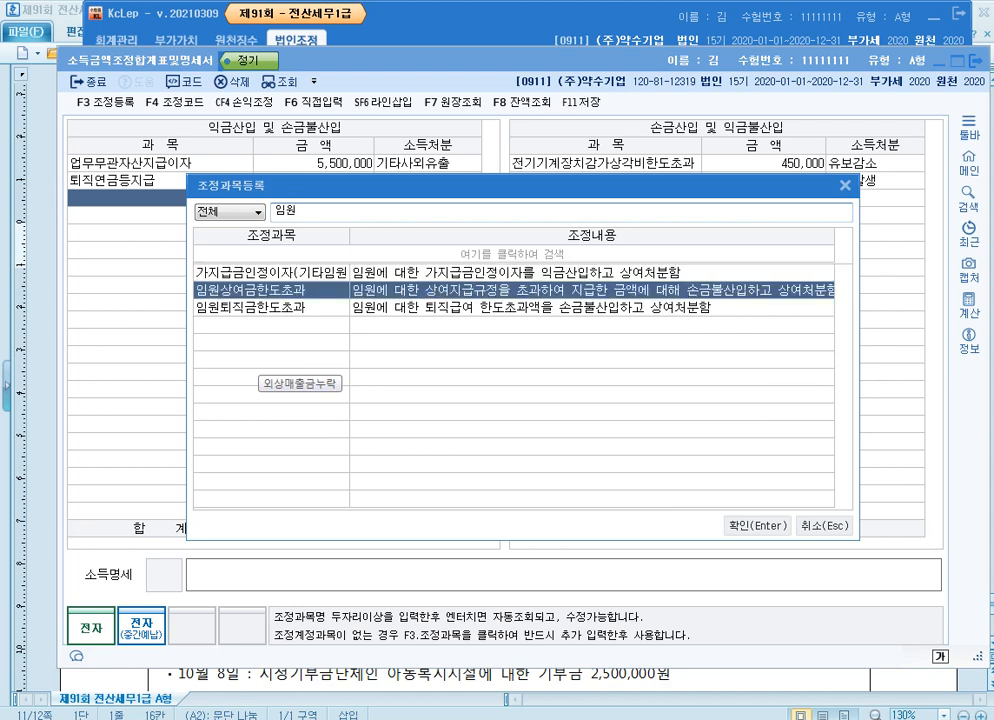
key("Return")
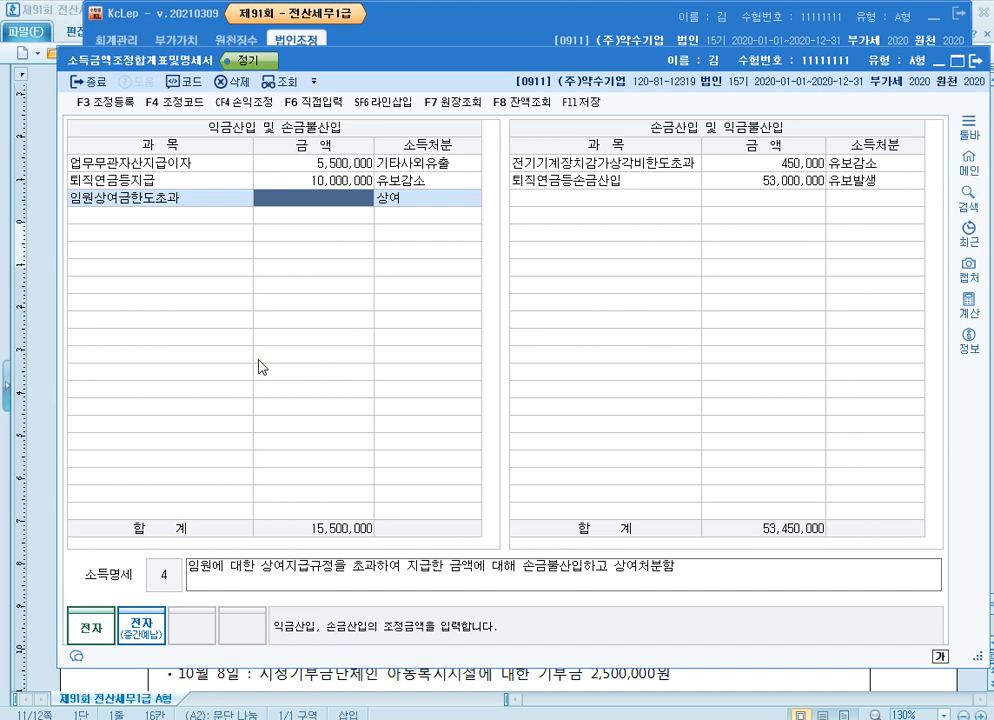
type("12000000")
key("Return")
key("Return")
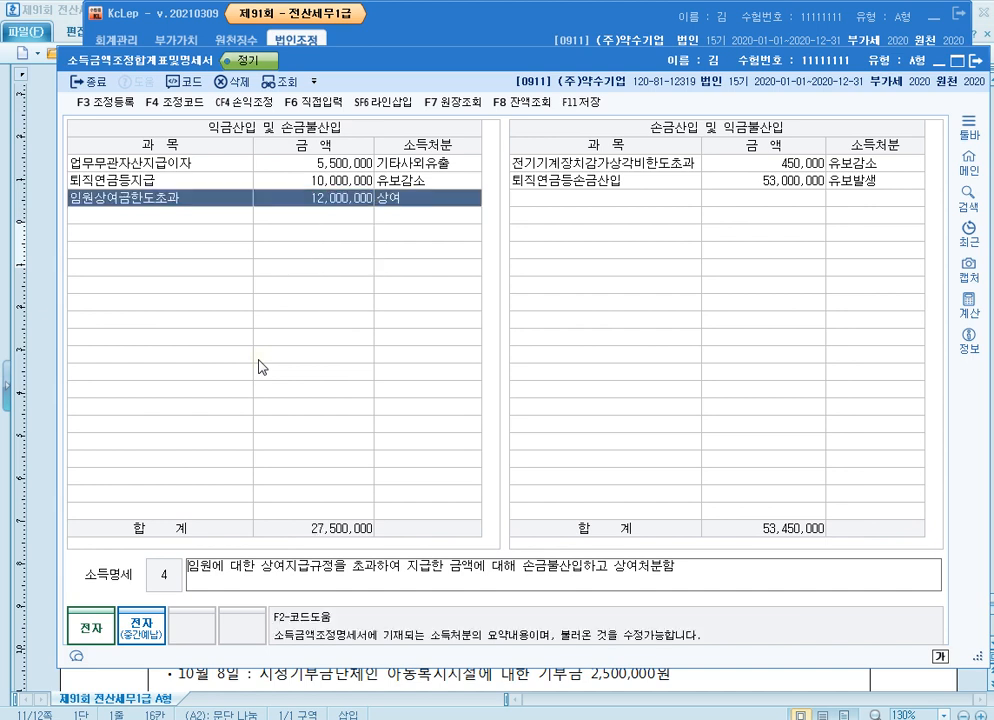
key("Return")
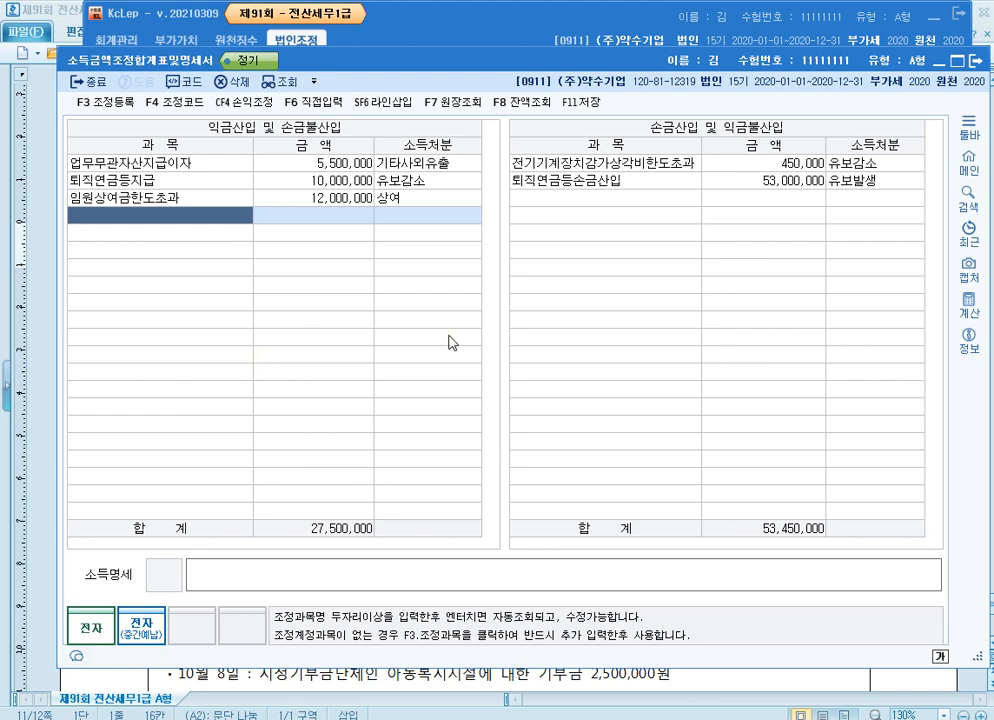
Check the exam's 유형자산 손상차손 row, and in KcLep add 비품감가상각비한도초과 of 5,000,000 as 유보발생 under 익금산입 및 손금불산입
key("alt+Tab")
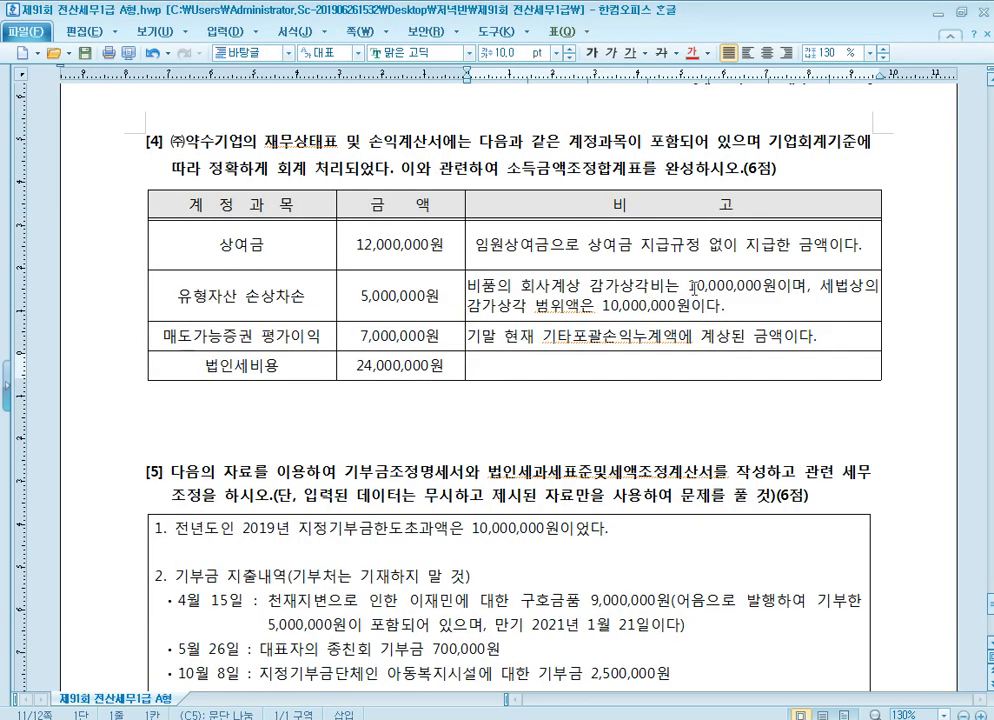
left_click(641, 307)
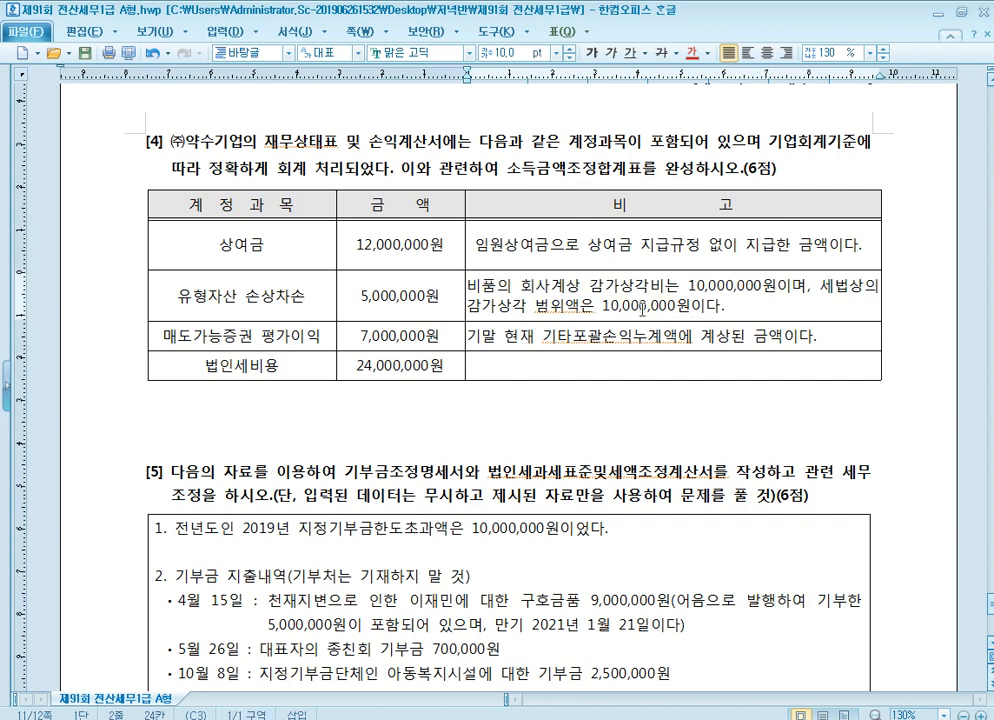
left_click(296, 296)
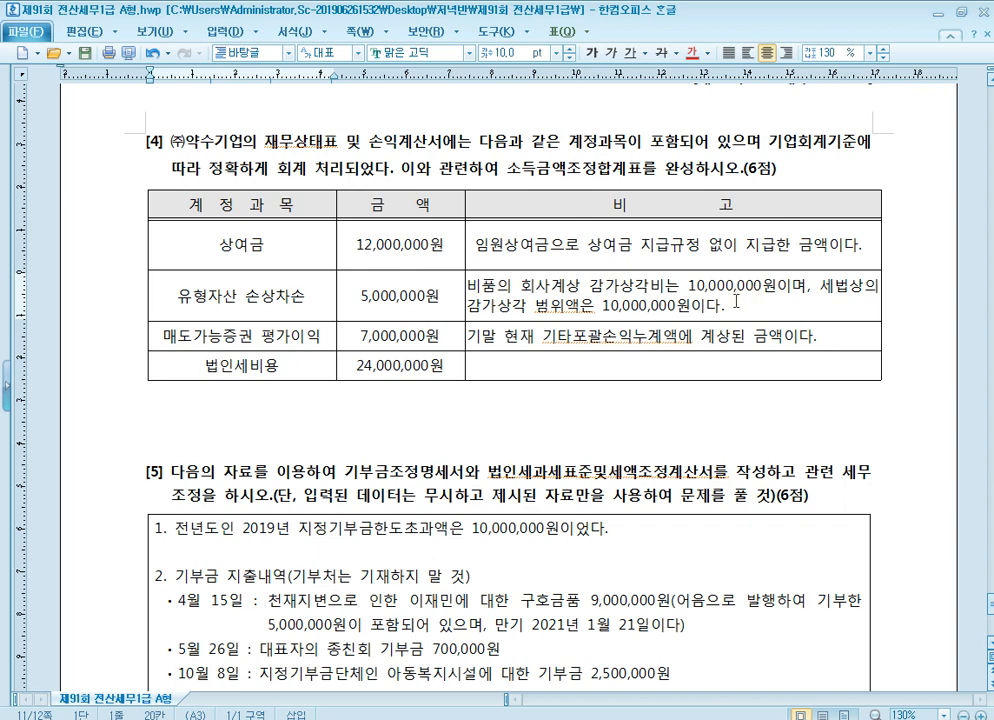
left_click(405, 303)
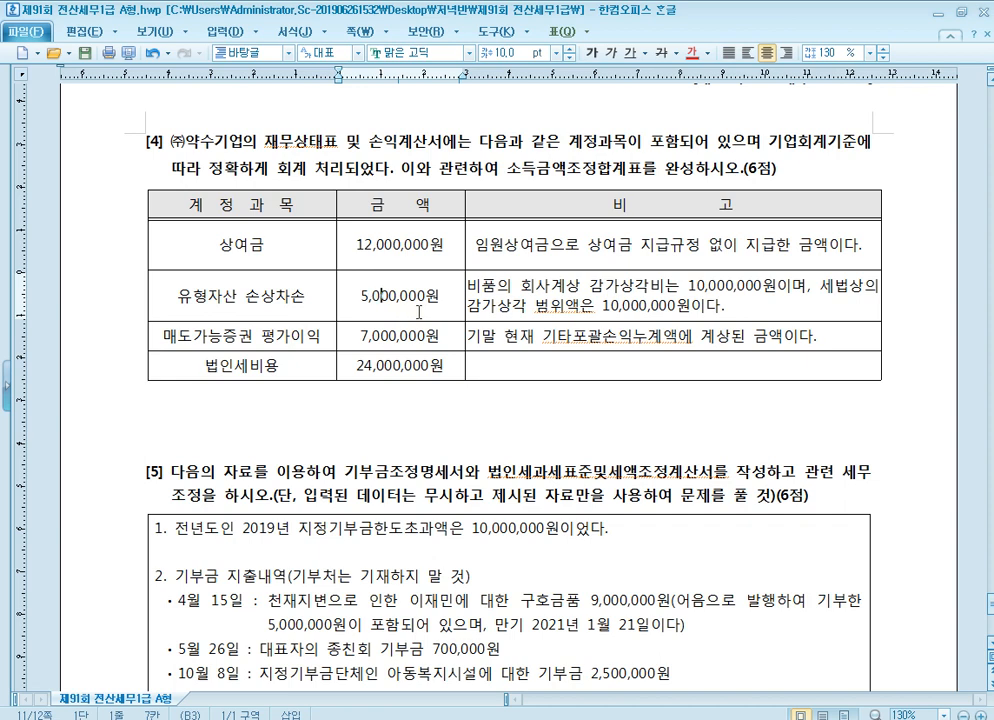
left_click(648, 303)
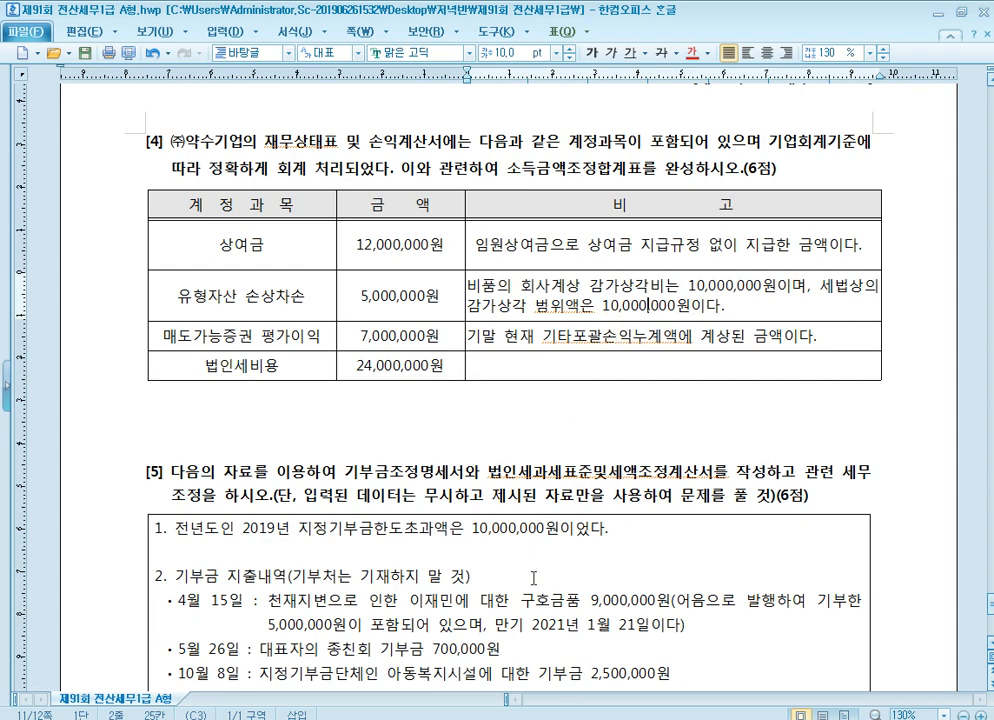
key("alt+Tab")
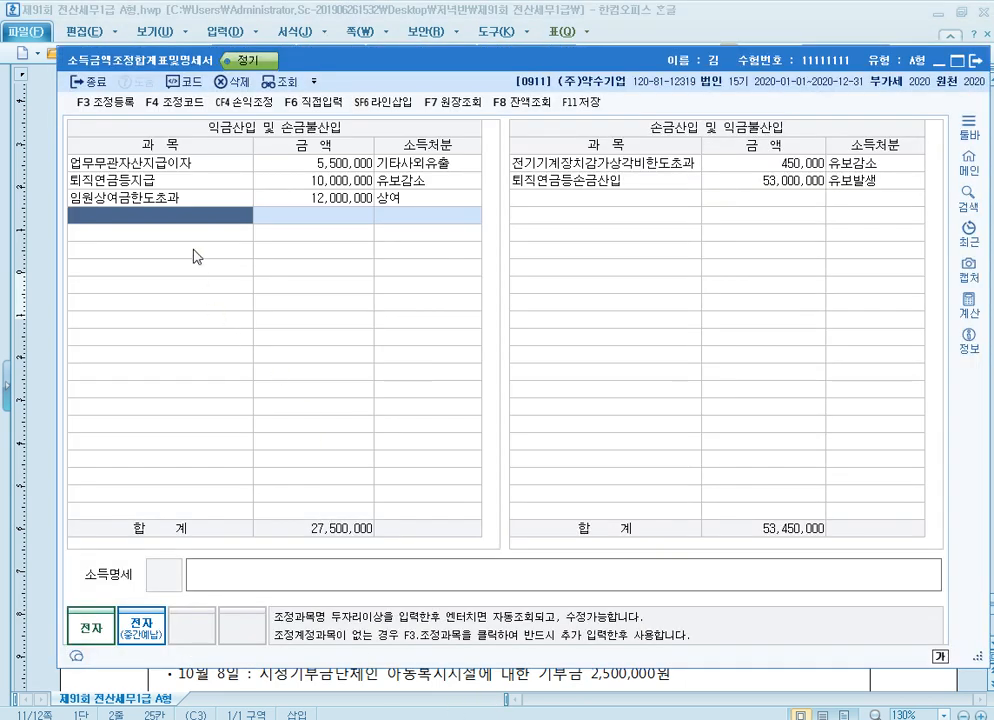
key("F3")
type("비품")
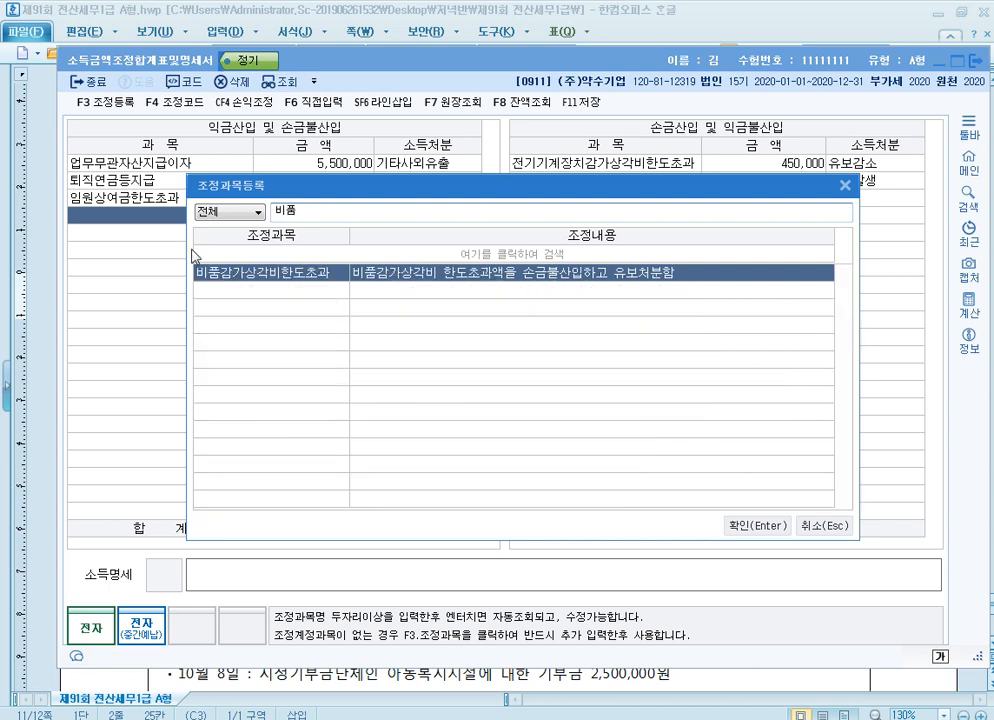
key("Return")
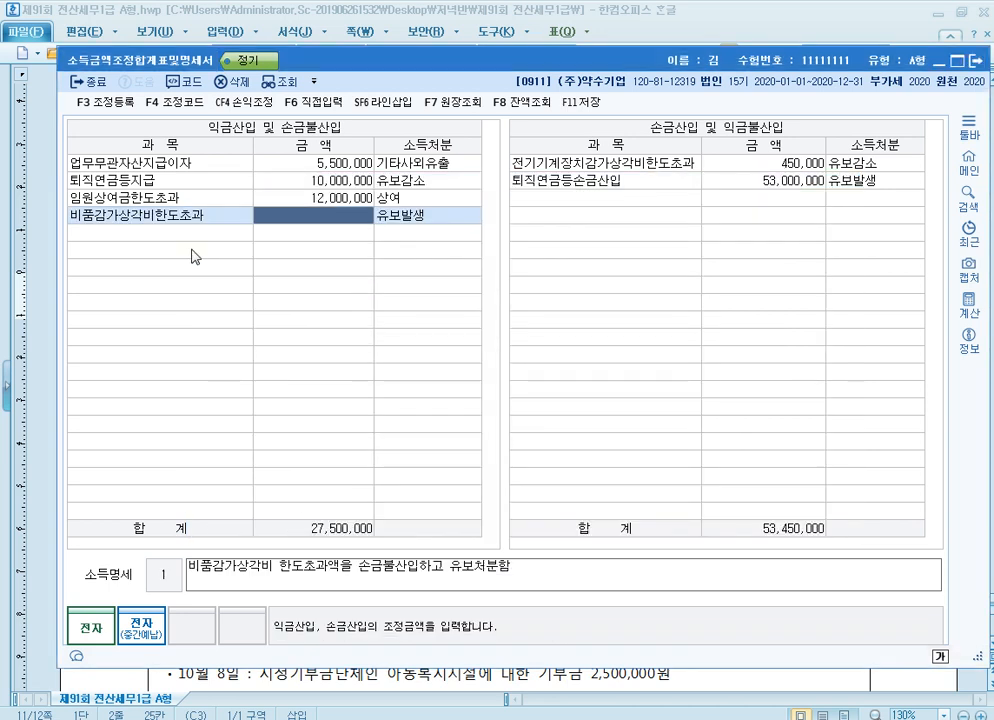
type("5000000")
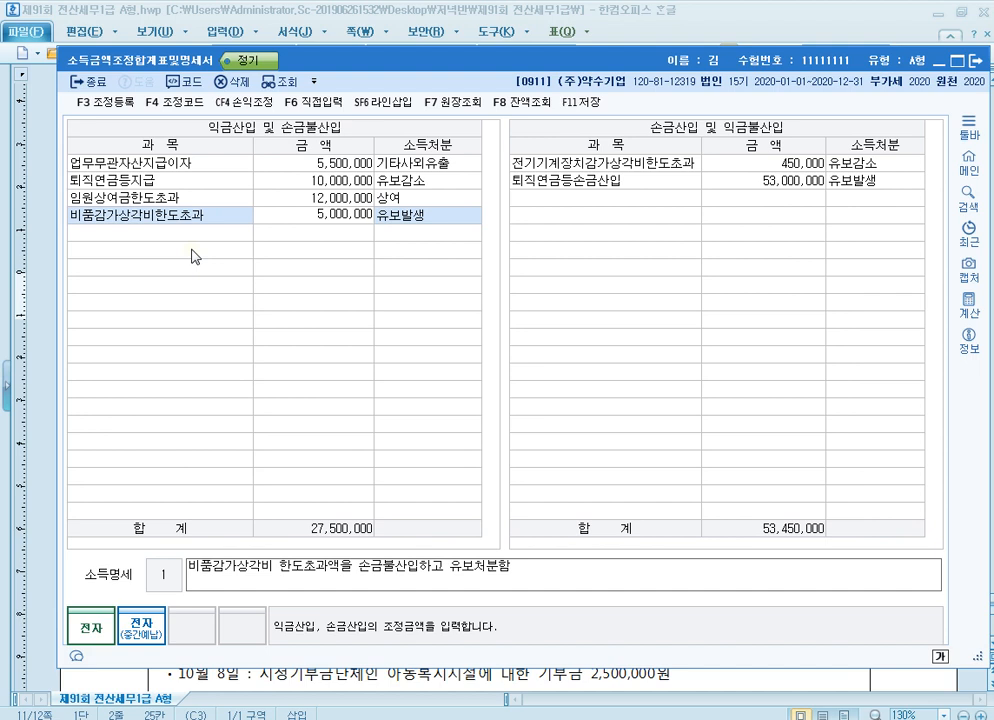
key("Return")
key("Return")
key("Return")
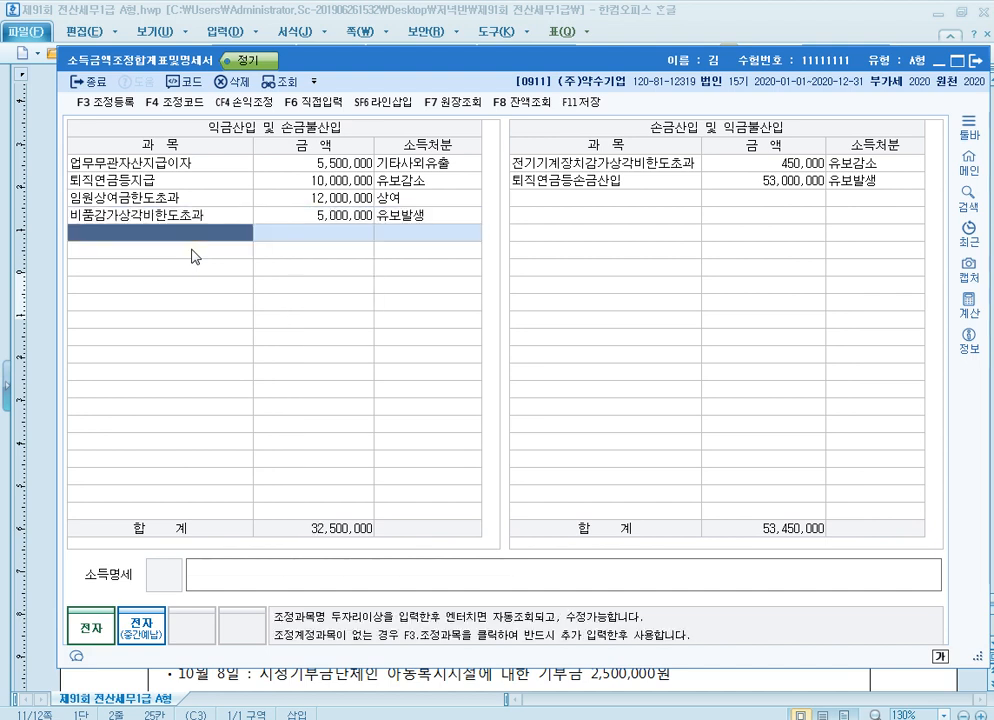
key("Up")
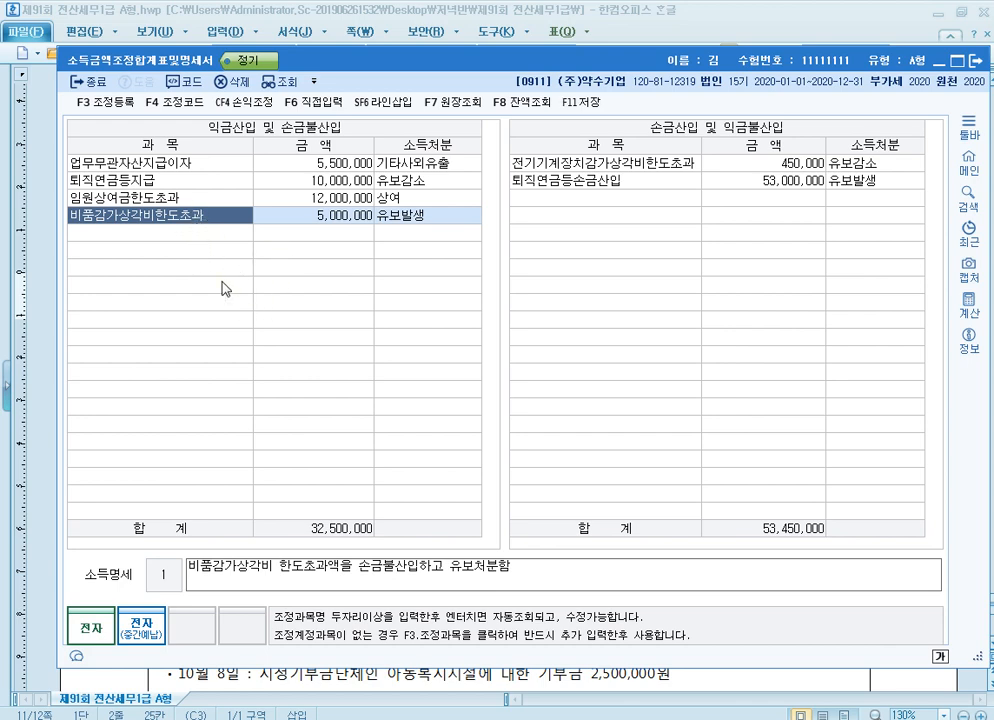
Check the exam's 매도가능증권 평가이익 row, and in KcLep add 매도가능증권 of 7,000,000 as 유보발생 under 손금산입 및 익금불산입
left_click(832, 683)
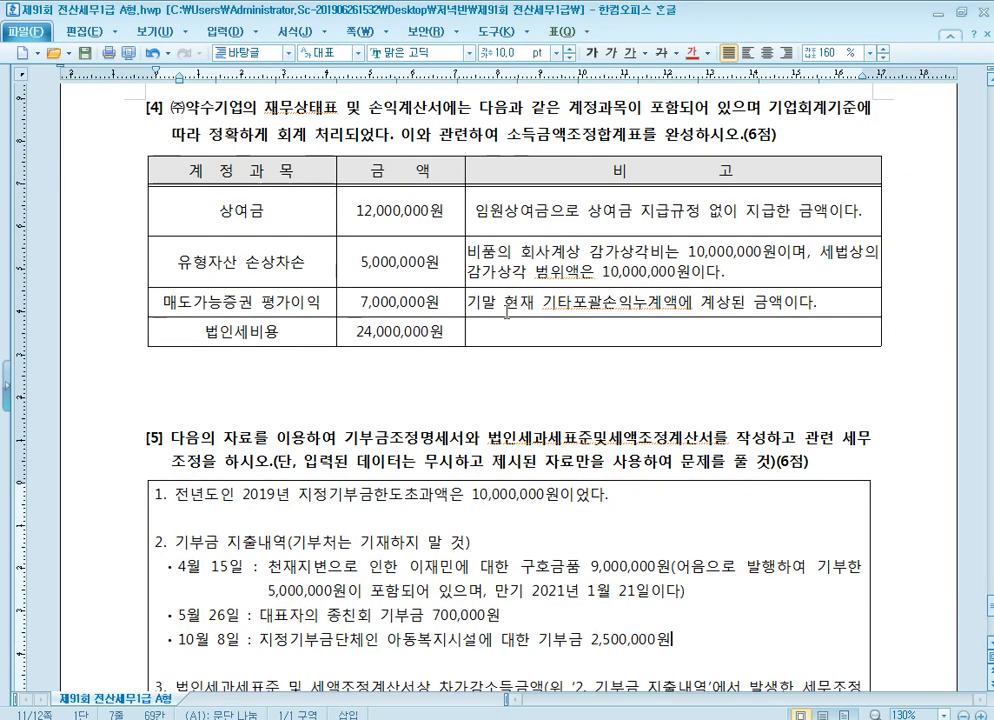
scroll(475, 326, "down", 1)
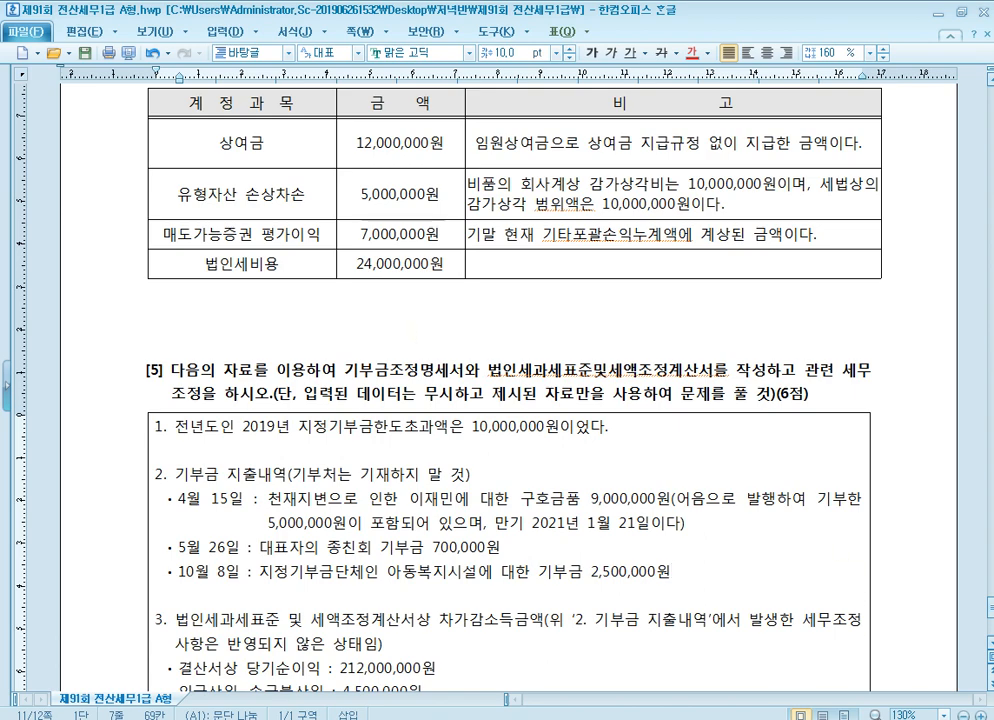
key("alt+Tab")
left_click(606, 210)
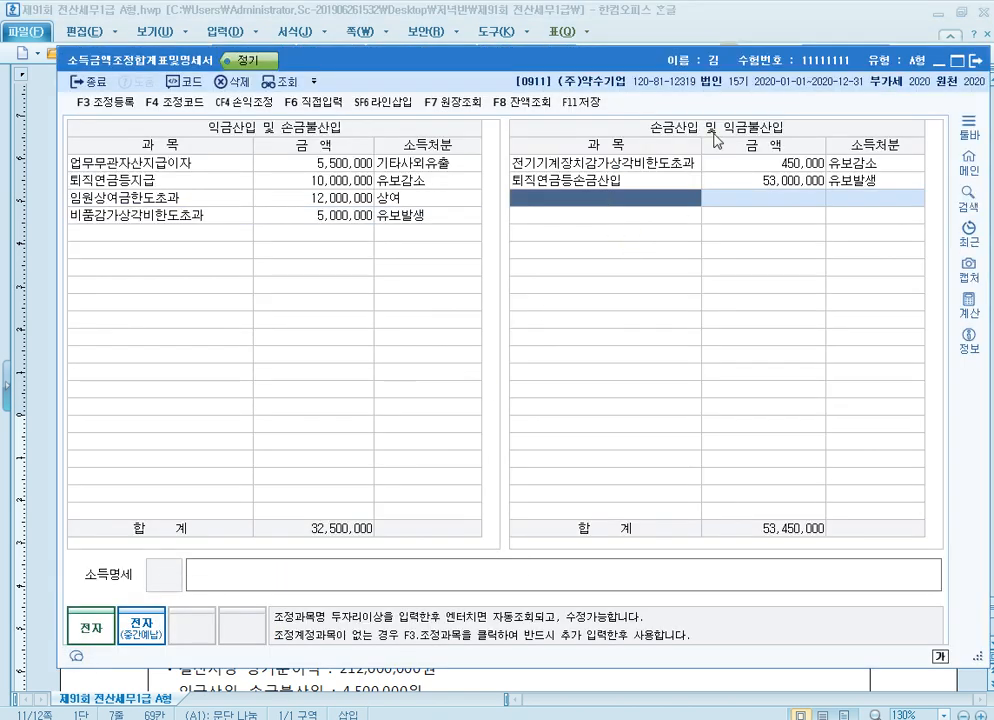
key("F4")
type("ㅁ")
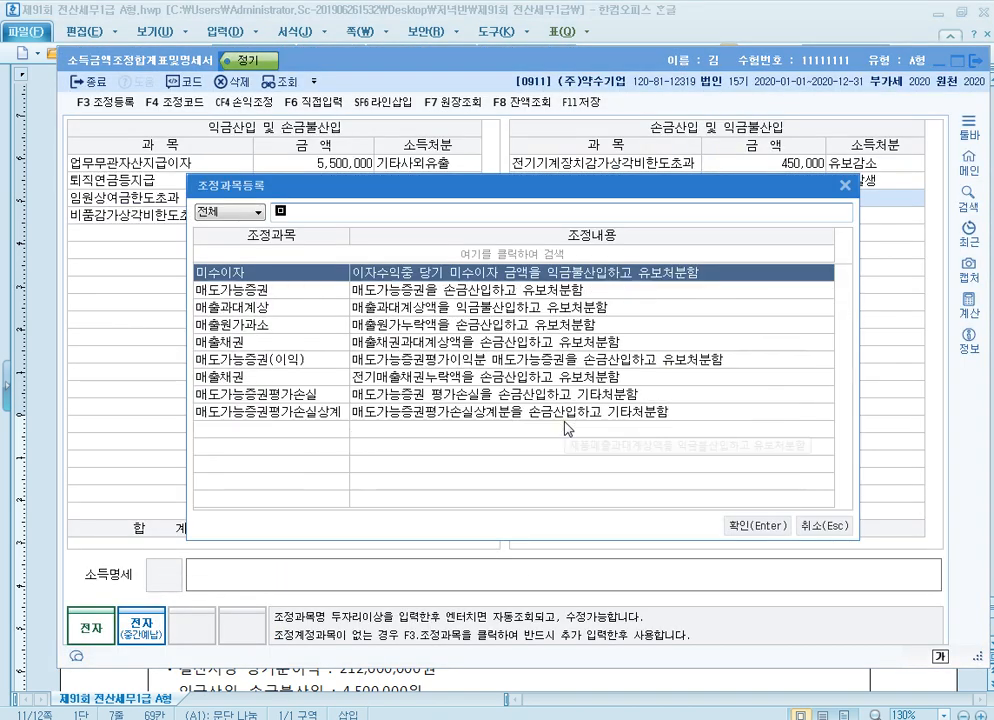
key("BackSpace")
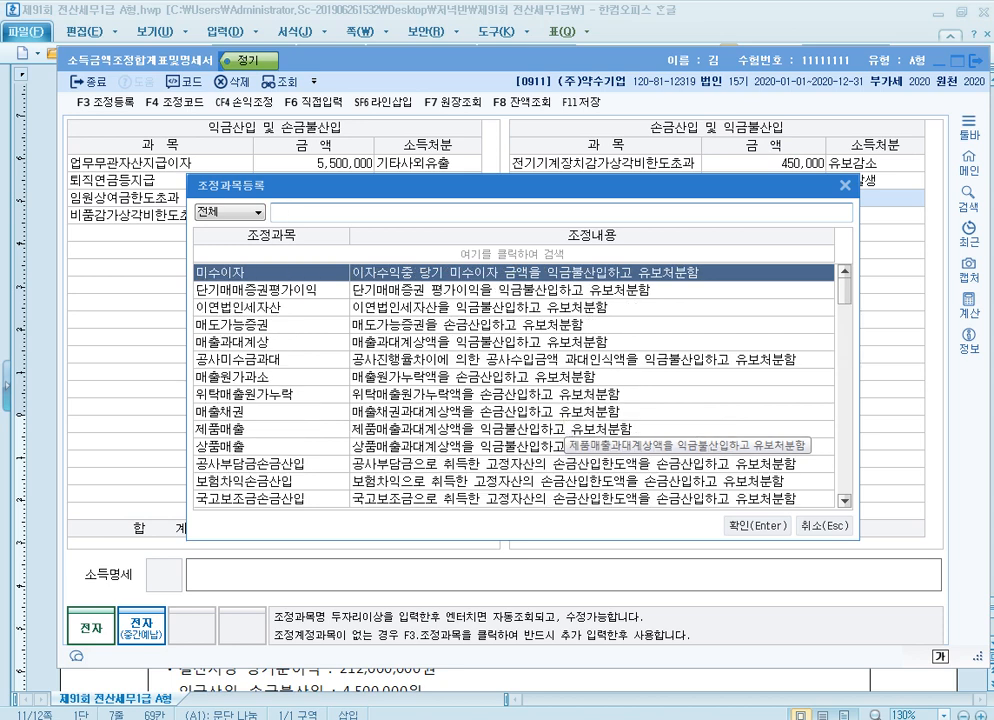
type("매도")
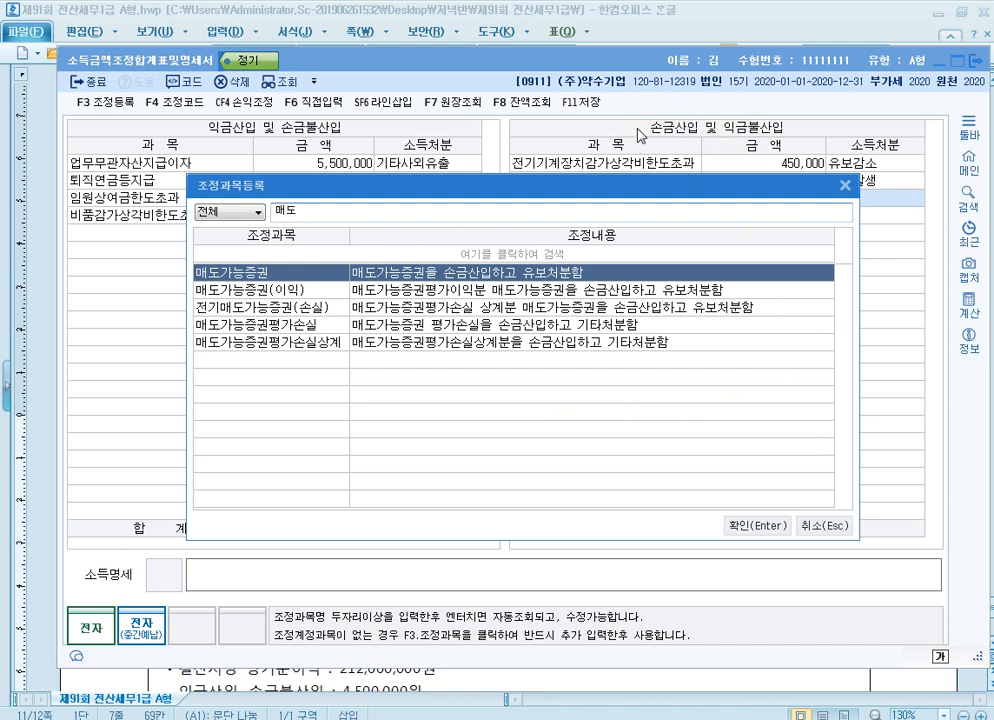
double_click(444, 272)
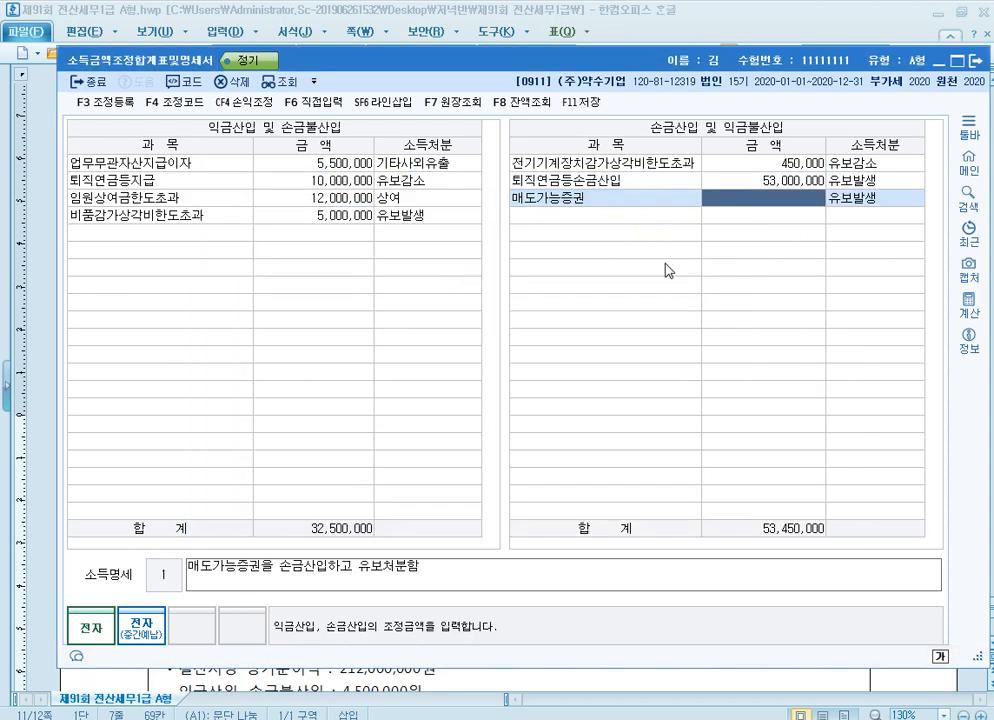
type("7000000")
key("Return")
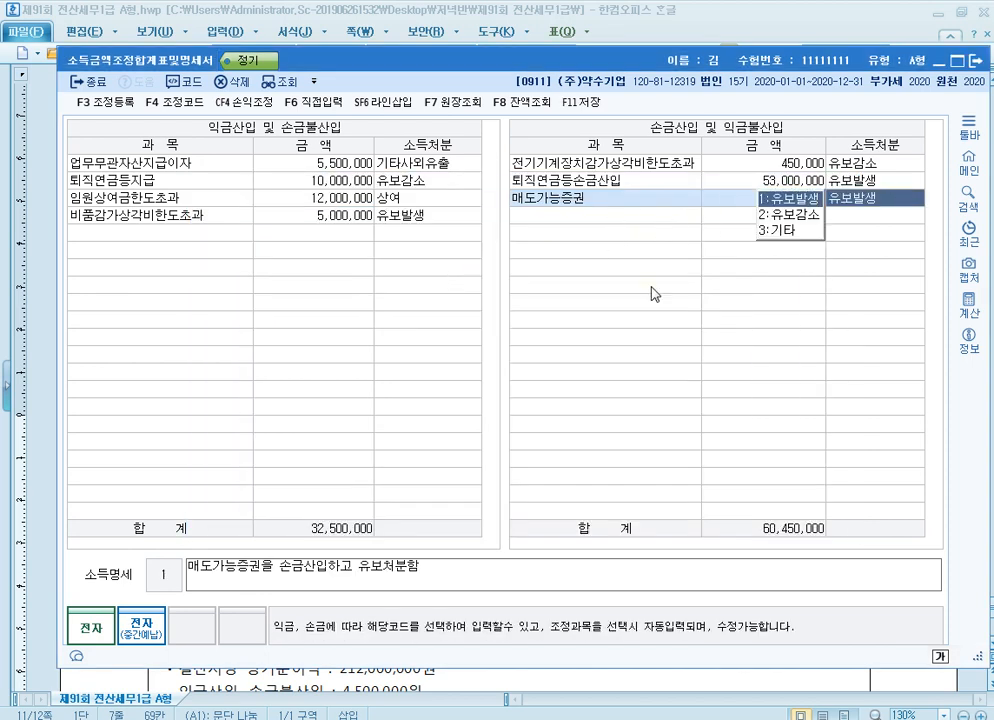
key("Return")
key("Up")
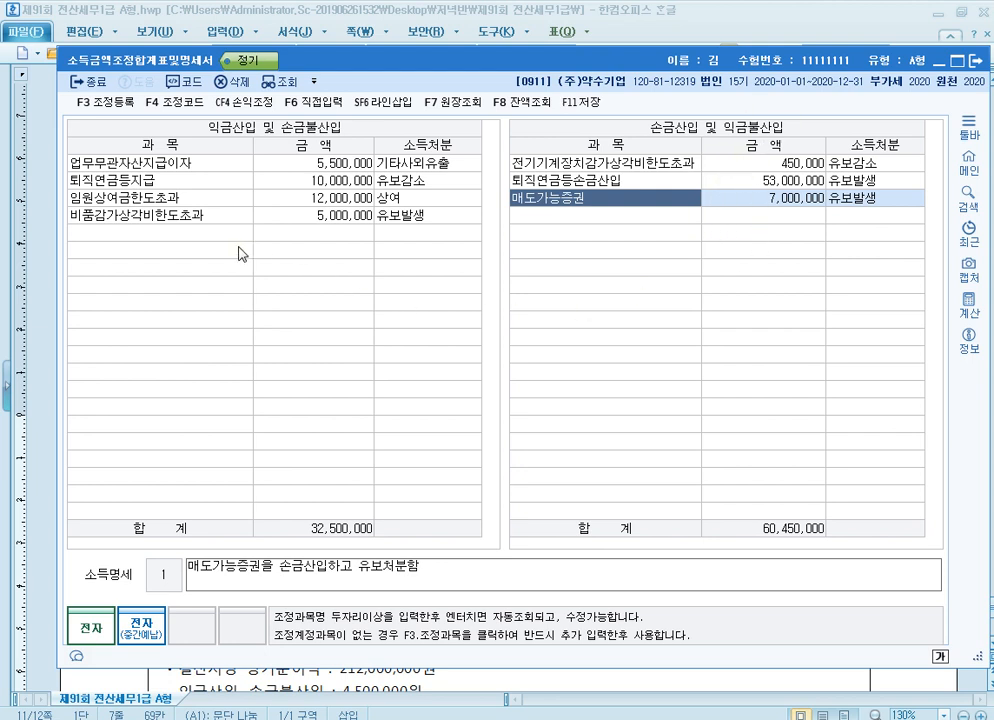
Add 매도가능증권평가이익 of 7,000,000 as 기타 under 익금산입 및 손금불산입
left_click(210, 236)
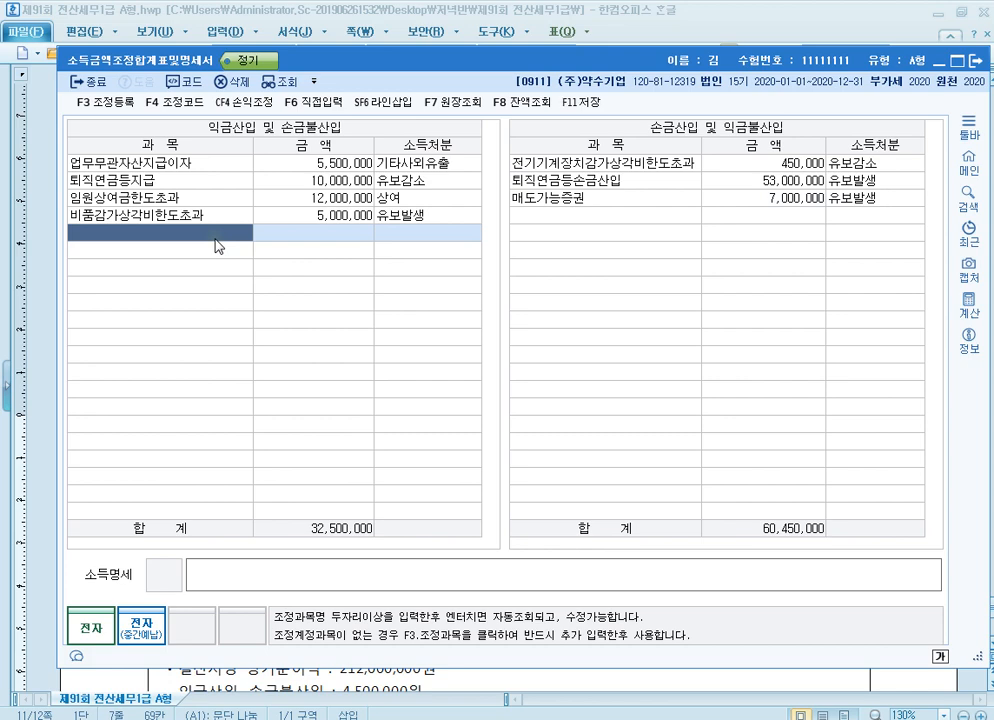
type("매도")
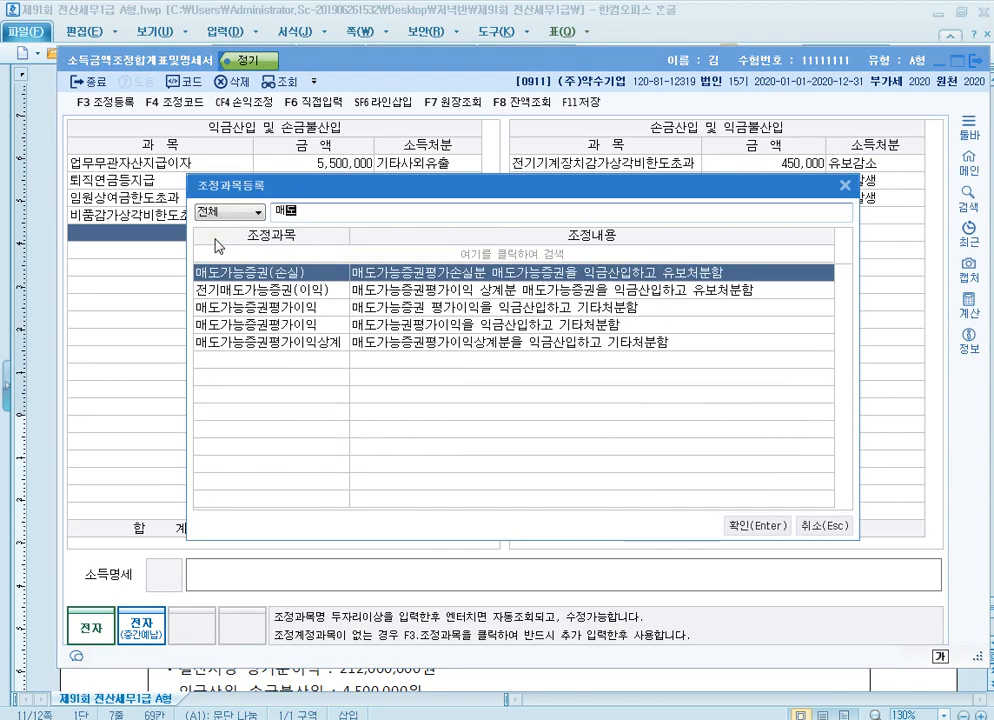
key("Down")
key("Down")
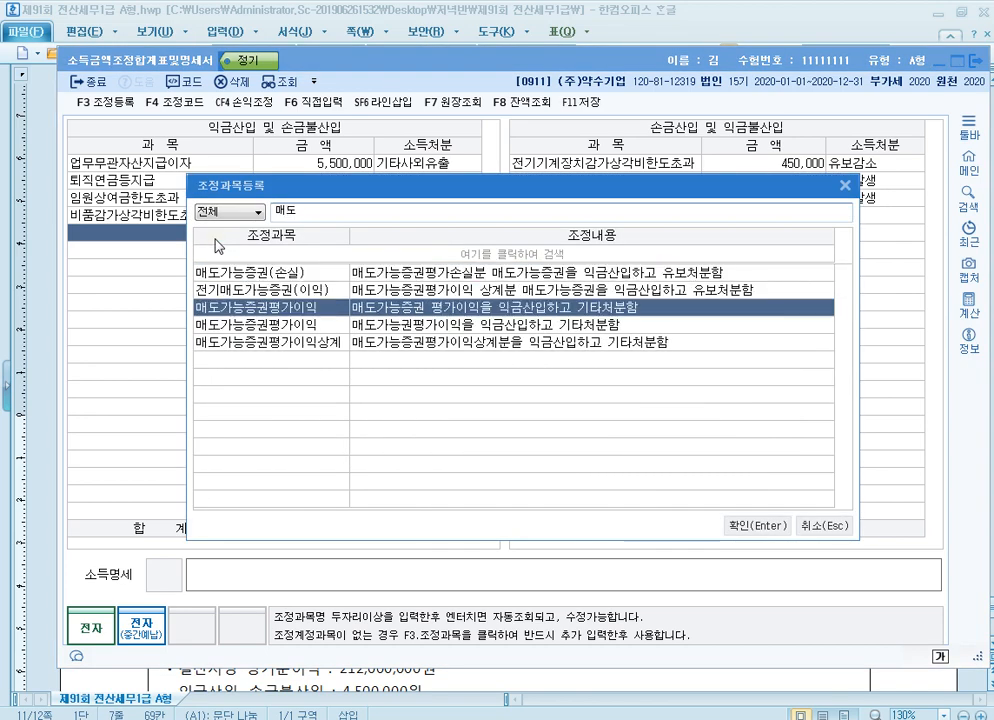
key("Return")
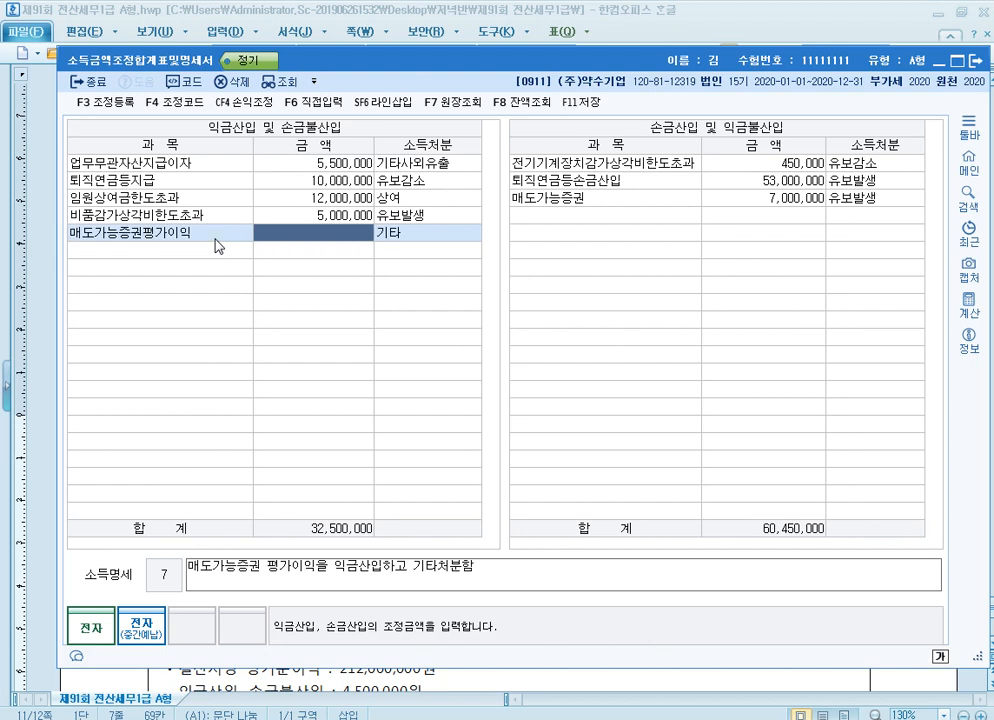
type("7000000")
key("Return")
key("Return")
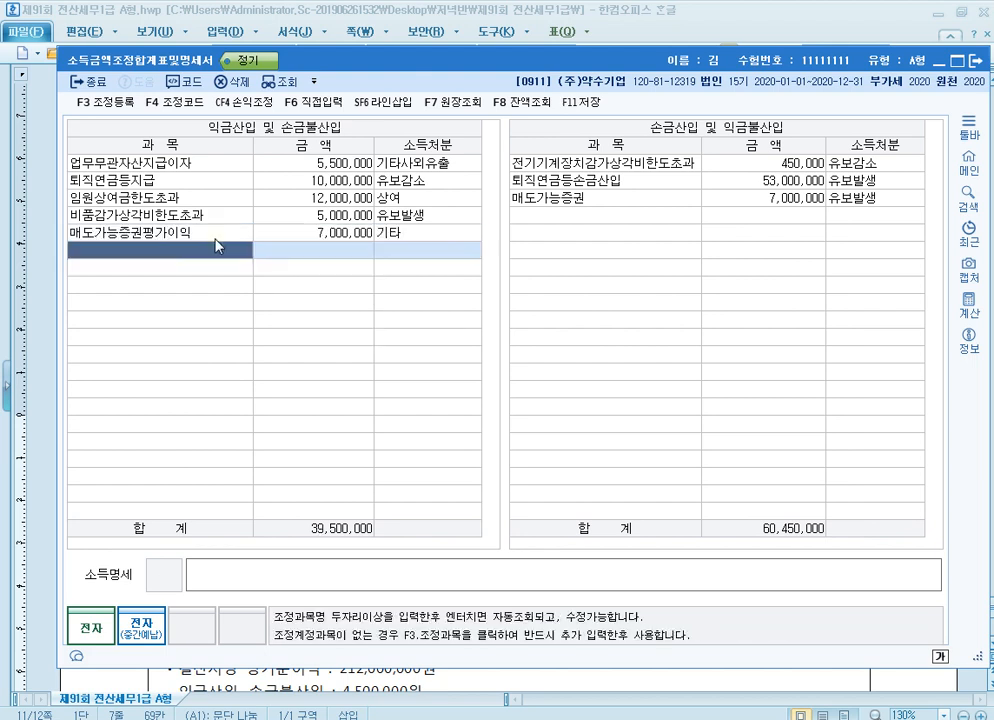
key("Up")
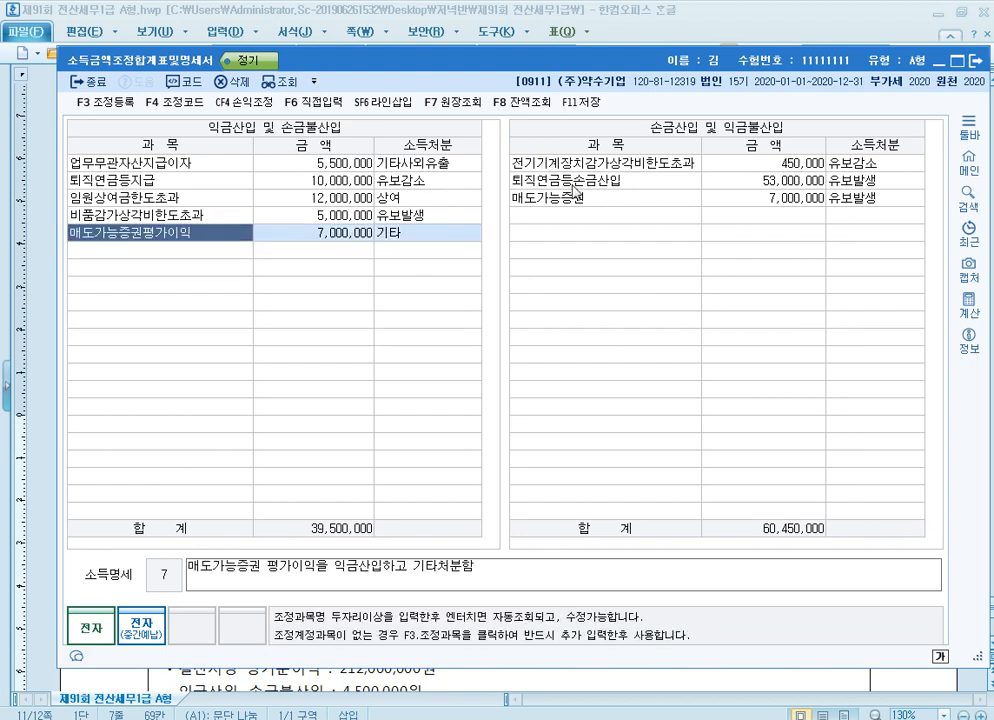
left_click(594, 200)
left_click(212, 249)
left_click(214, 234)
left_click(221, 252)
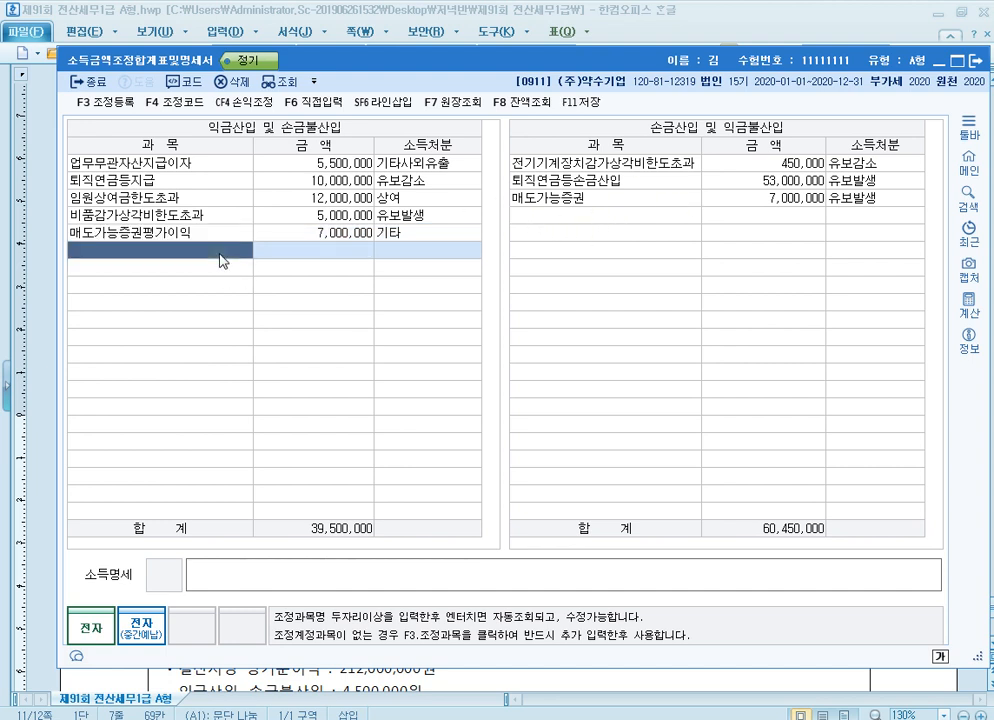
left_click(628, 222)
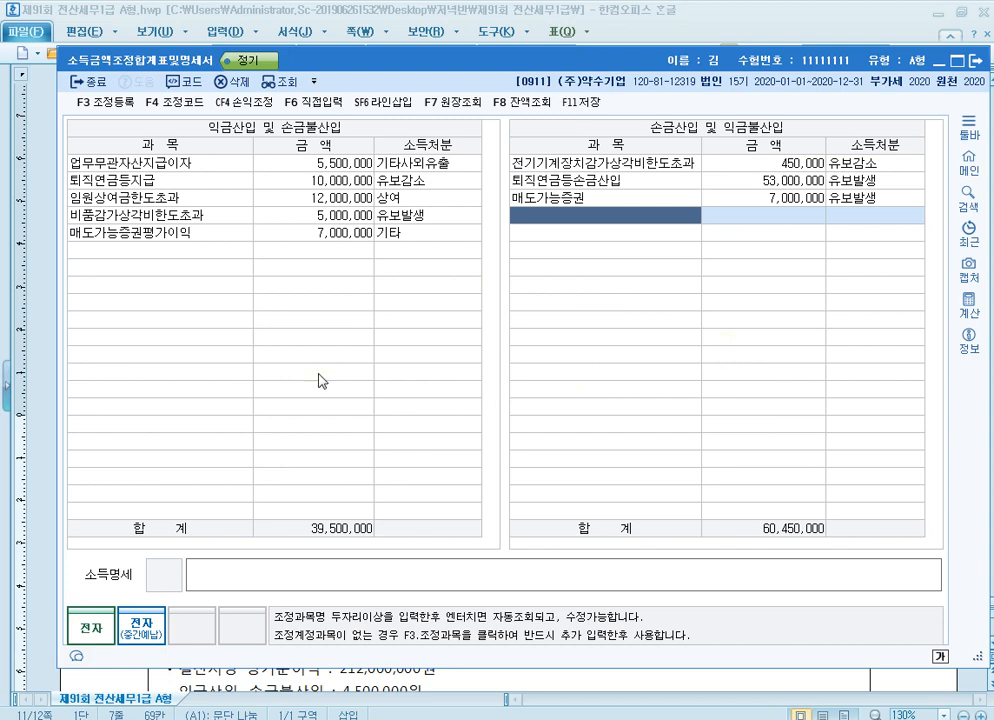
Add 법인세등 of 24,000,000 as 기타사외유출 under 익금산입 및 손금불산입, and save and close the statement
left_click(226, 254)
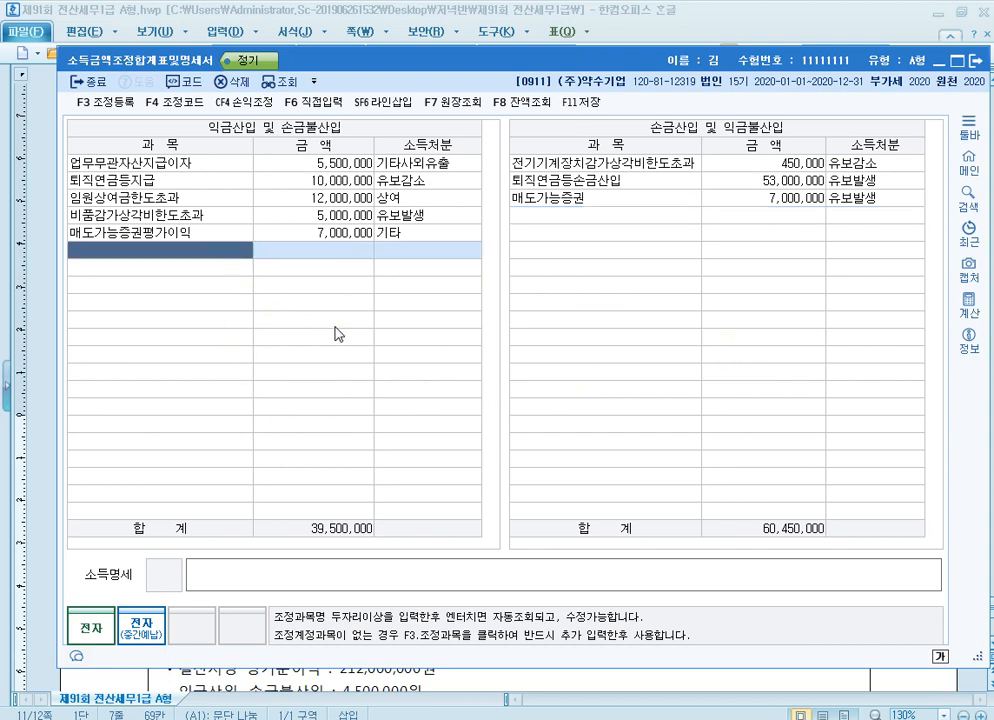
key("F2")
type("법인")
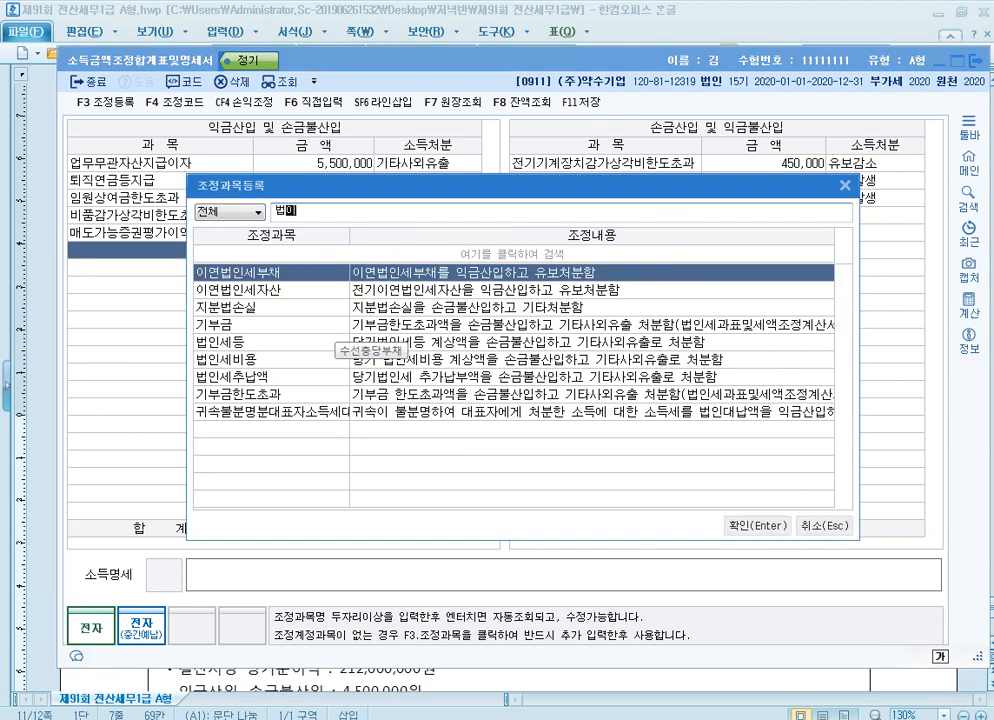
key("Down")
key("Down")
key("Down")
key("Return")
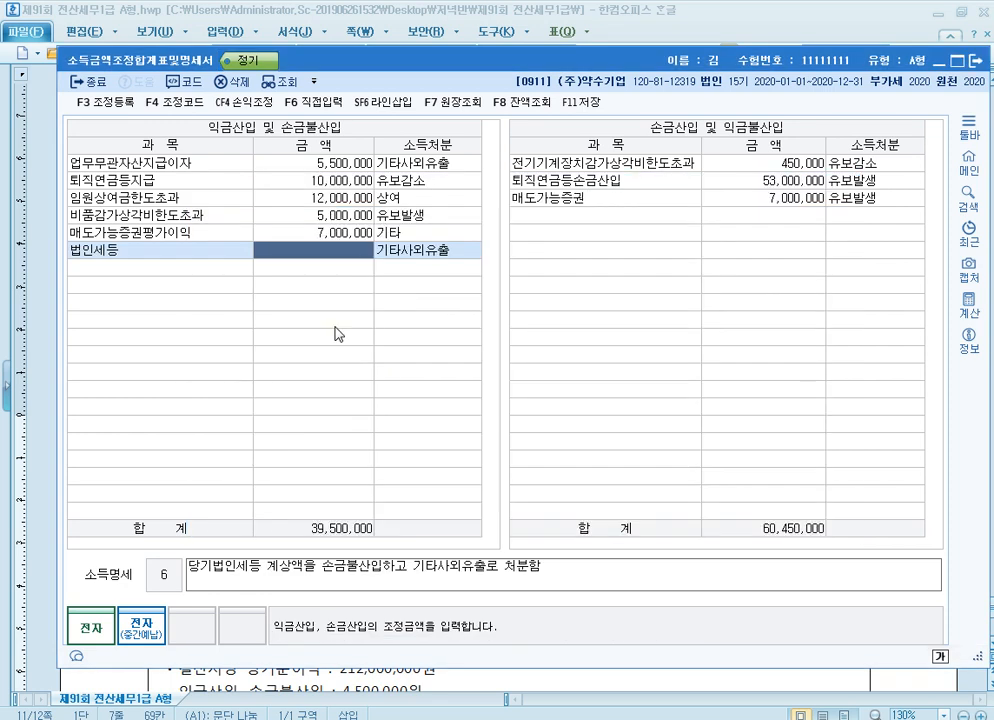
type("24000000")
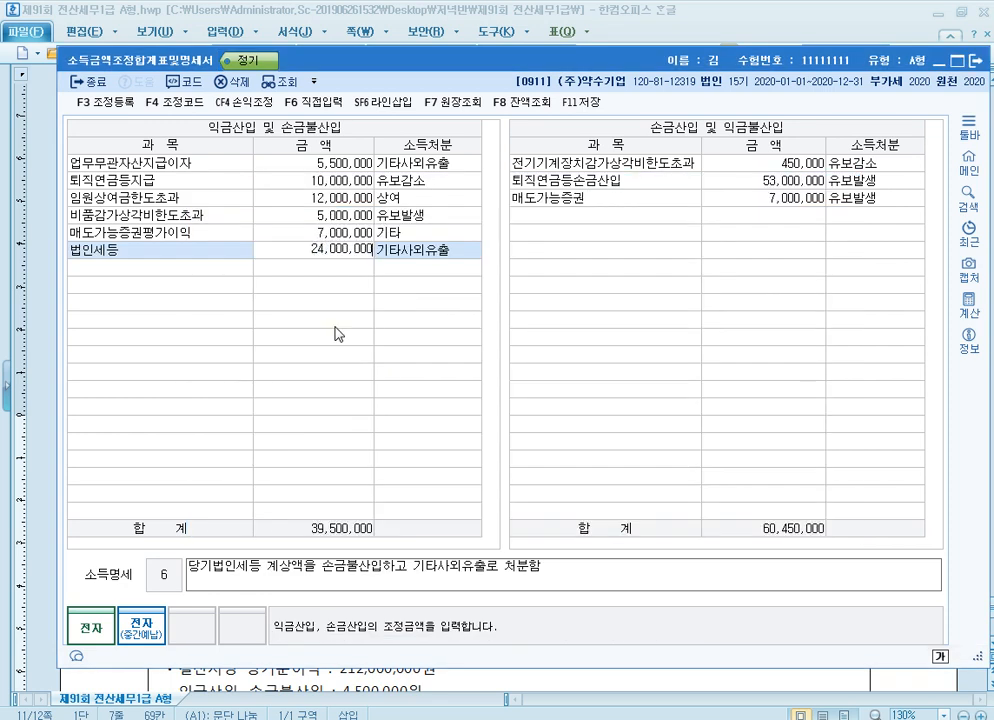
key("Return")
key("Return")
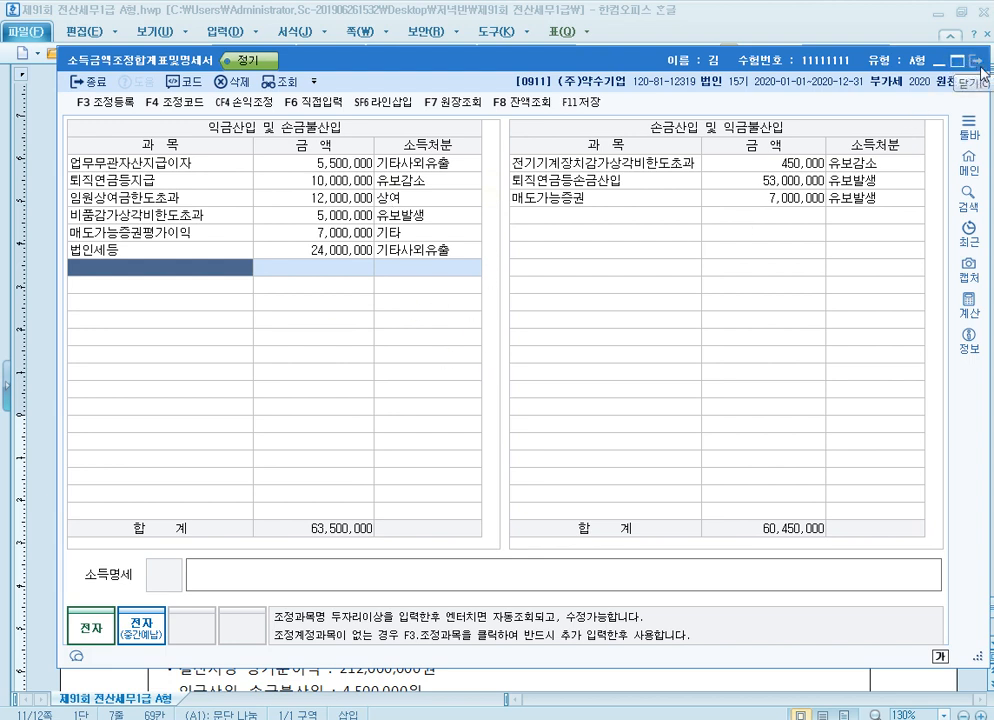
key("F11")
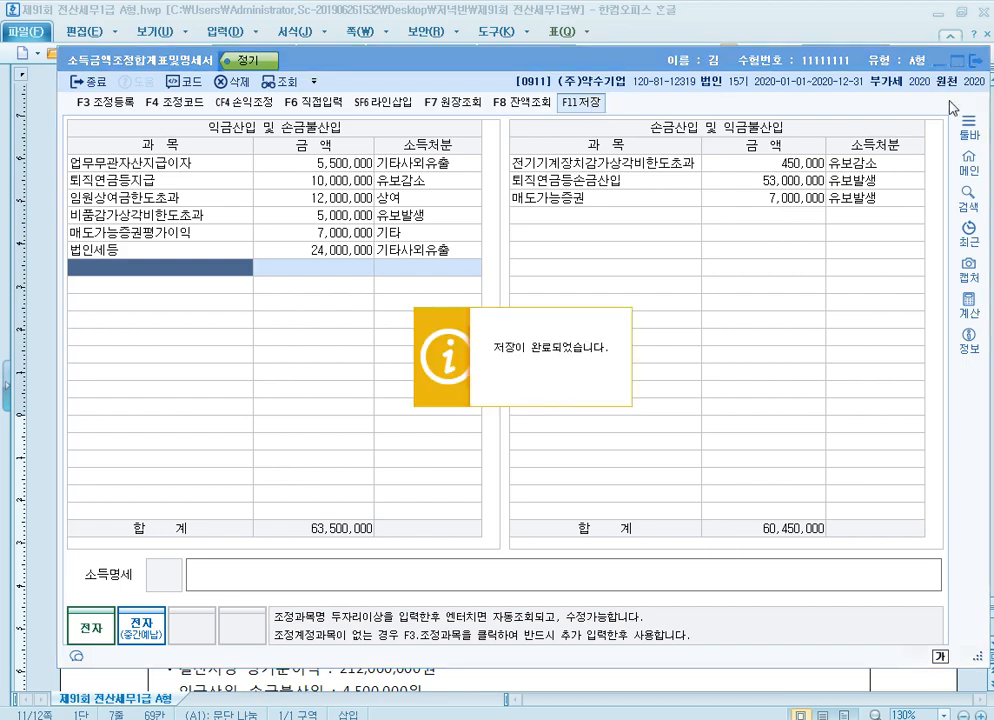
left_click(968, 66)
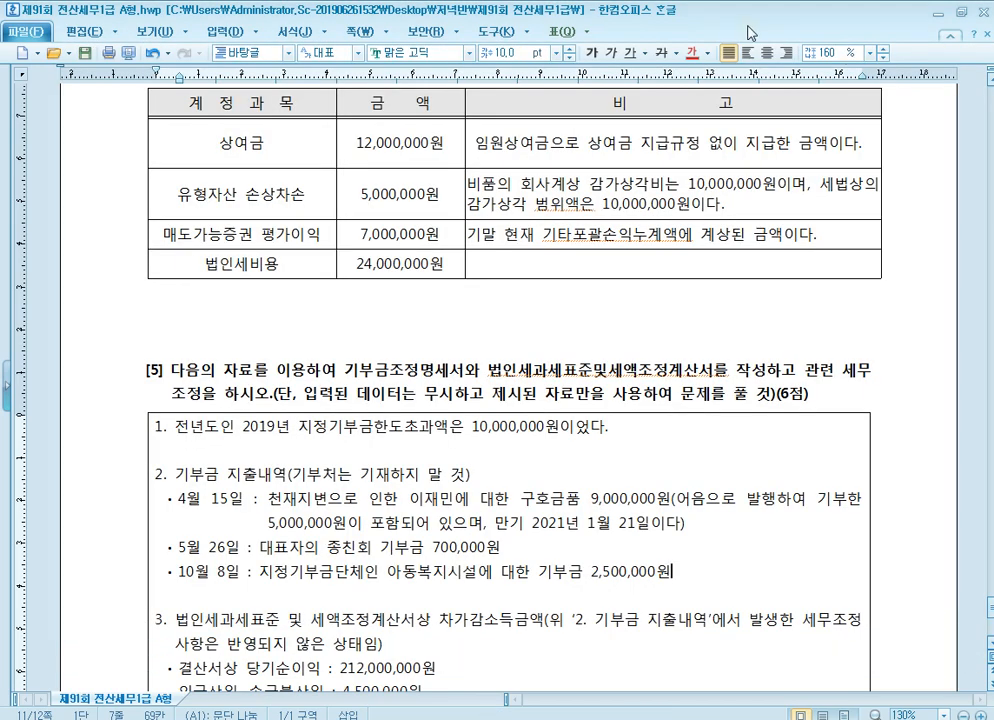
Read problem [5] in the exam document, covering the 2019 지정기부금한도초과액 and the 기부금 지출내역 entries
scroll(521, 446, "down", 3)
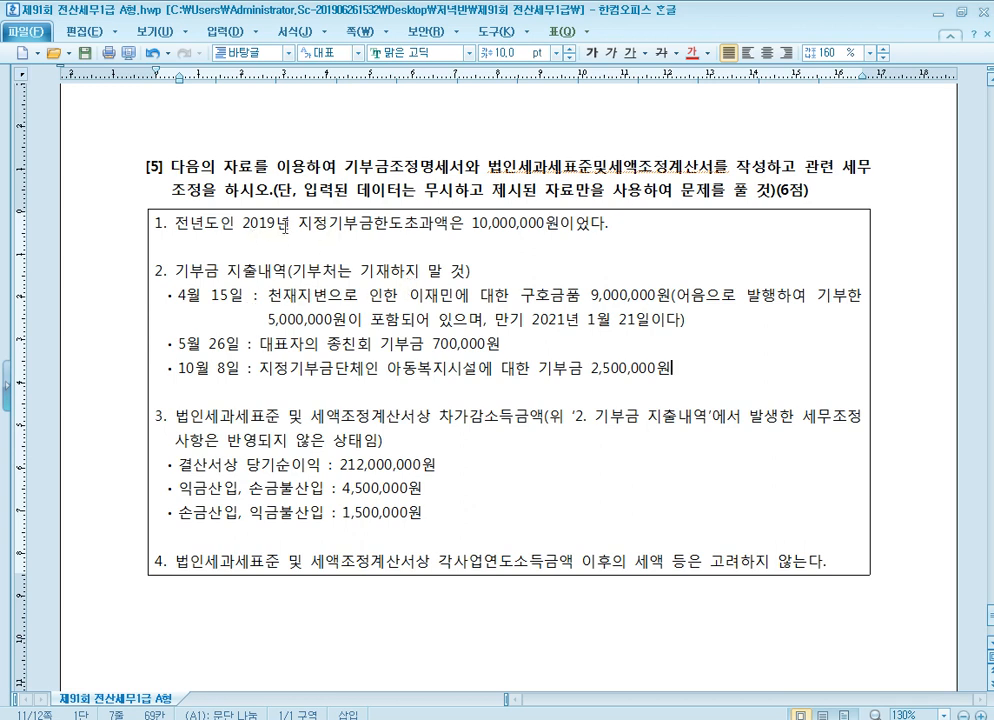
left_click(284, 236)
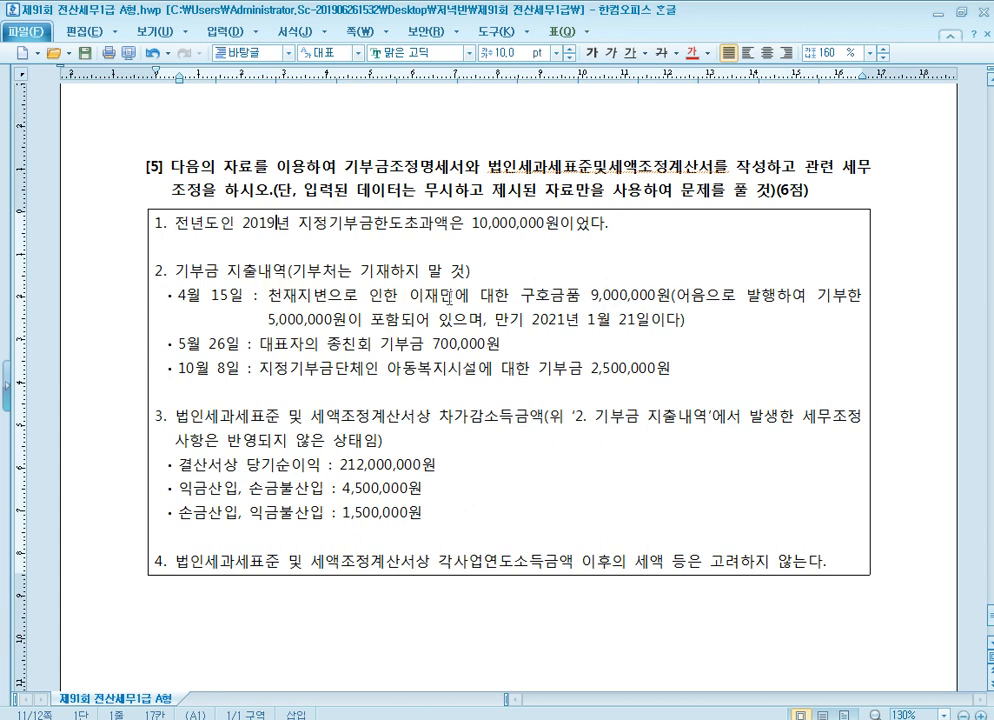
left_click(352, 295)
left_click(305, 320)
left_click(333, 368)
left_click(548, 373)
left_click(335, 377)
Examine problem [5]'s 차가감소득금액 data and item 4, and recheck the 어음 and 종친회 기부금 entries needing 세무조정
left_click(302, 418)
left_click_drag(242, 441, 268, 441)
left_click(350, 440)
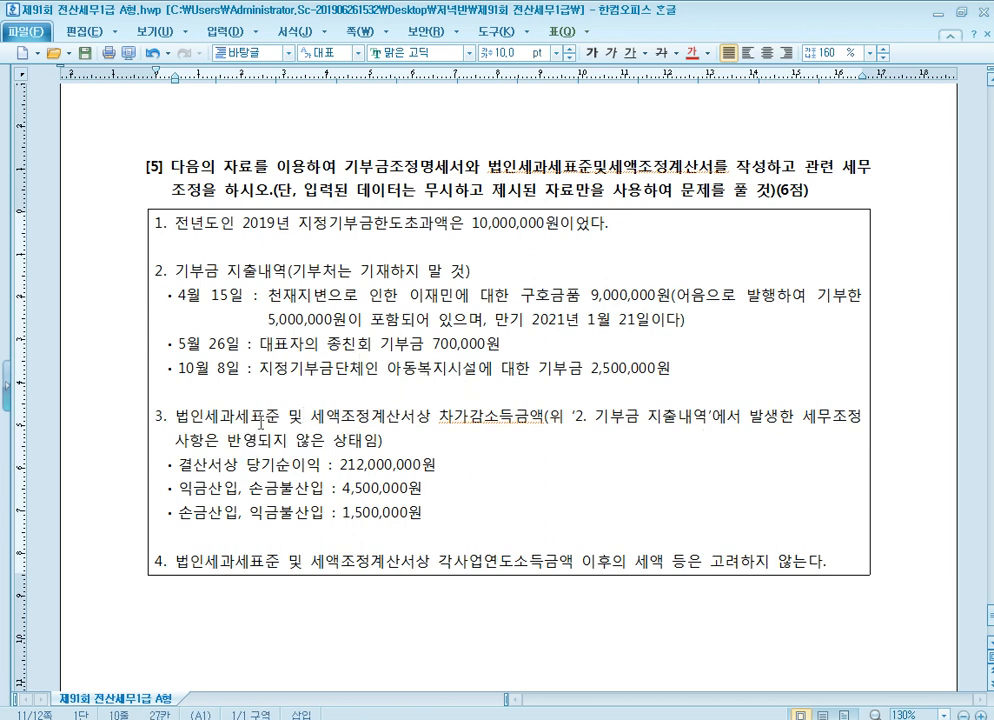
left_click_drag(222, 440, 380, 441)
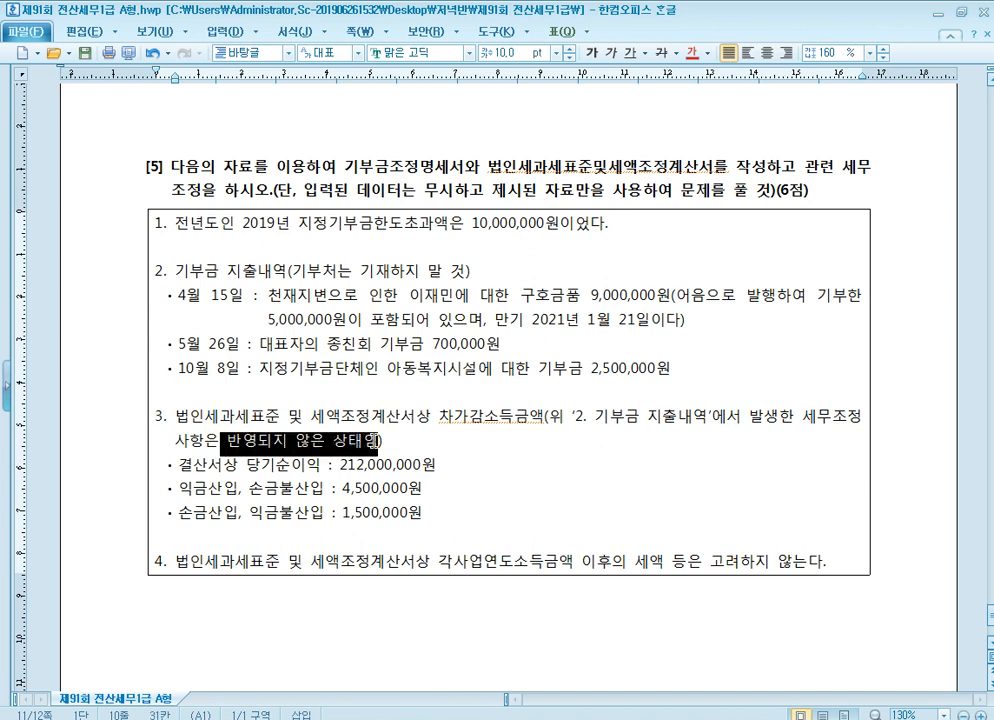
left_click(392, 488)
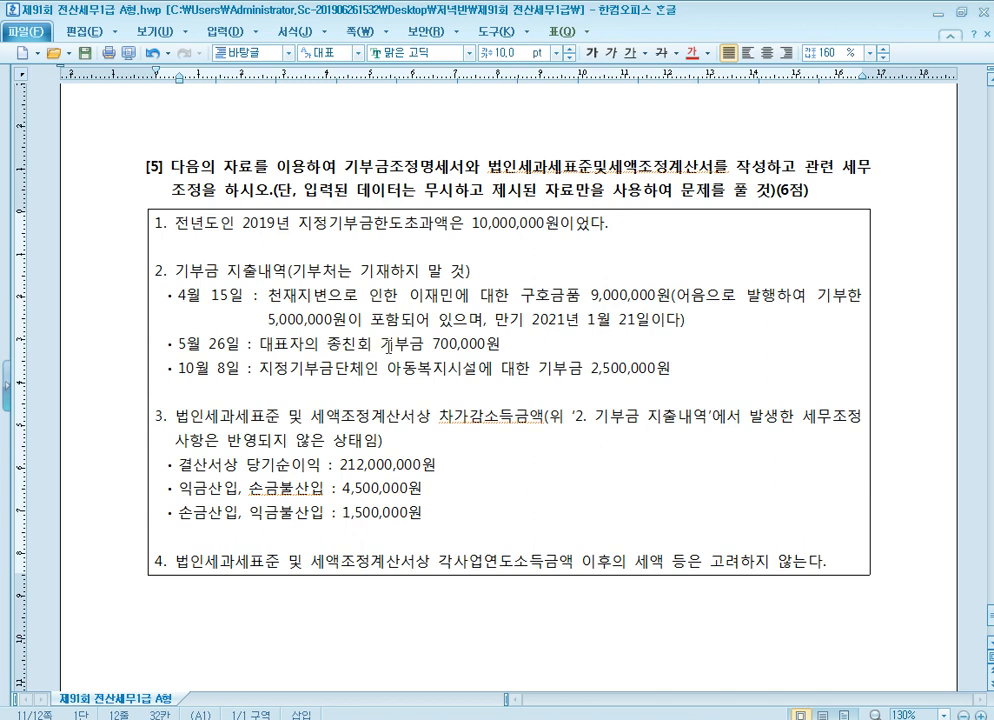
left_click(268, 317)
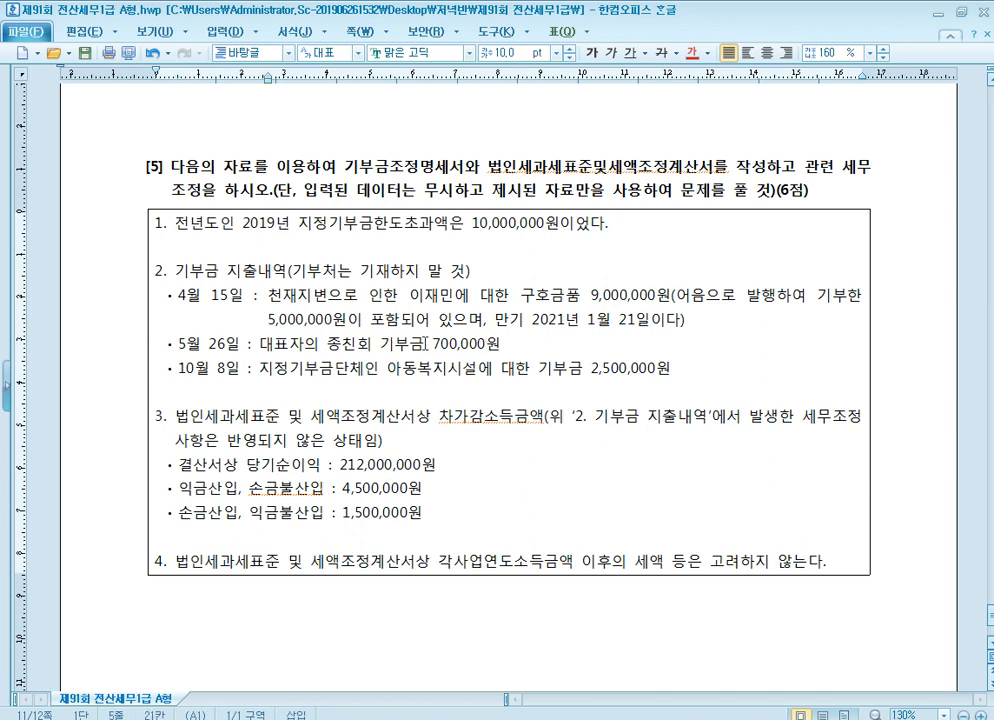
left_click(406, 490)
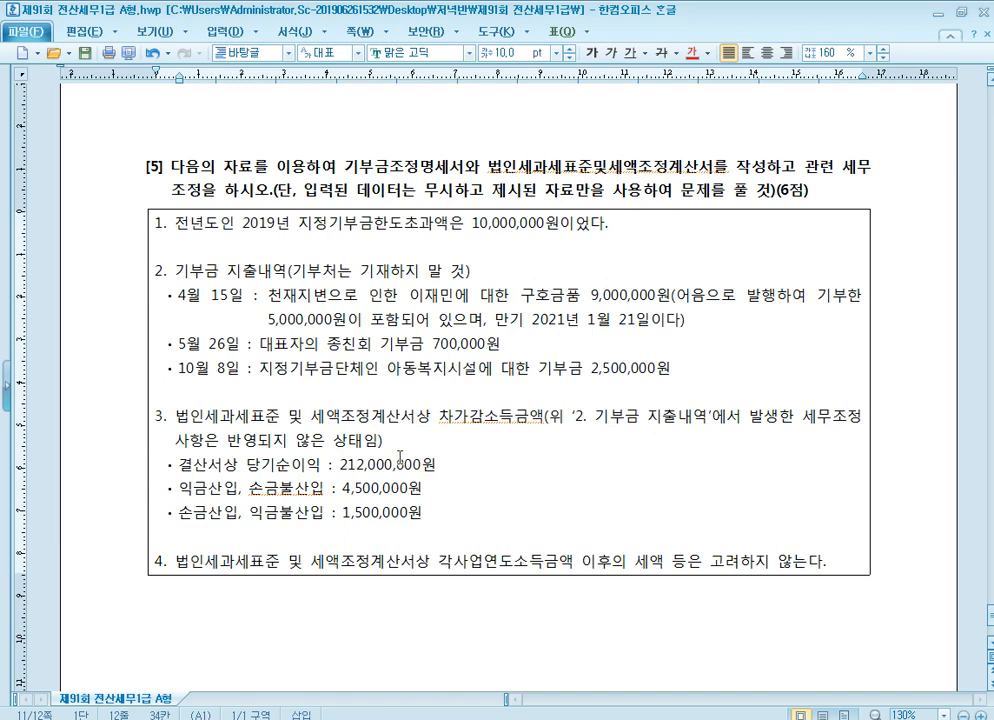
scroll(295, 390, "down", 1)
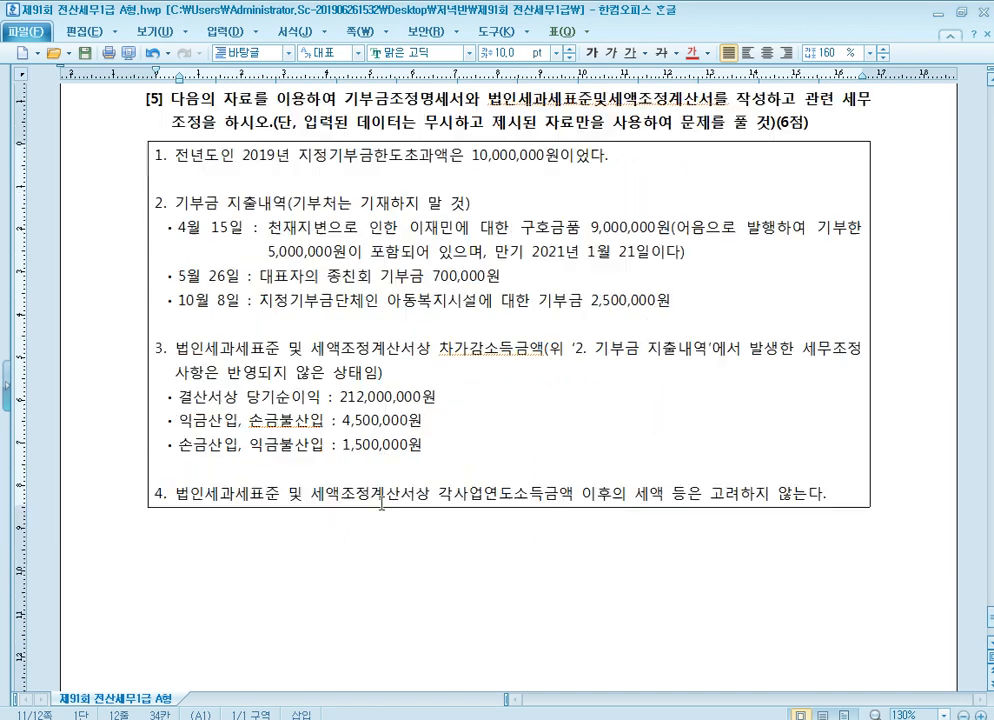
left_click(233, 493)
left_click(321, 397)
left_click(381, 444)
left_click(511, 156)
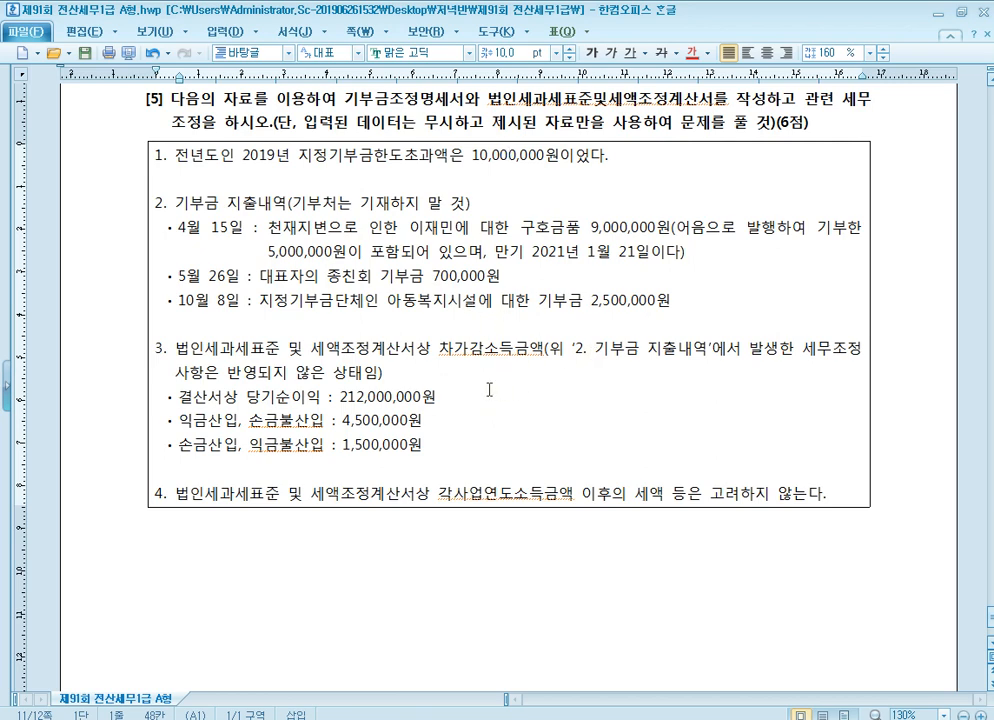
double_click(368, 278)
left_click_drag(368, 278, 507, 283)
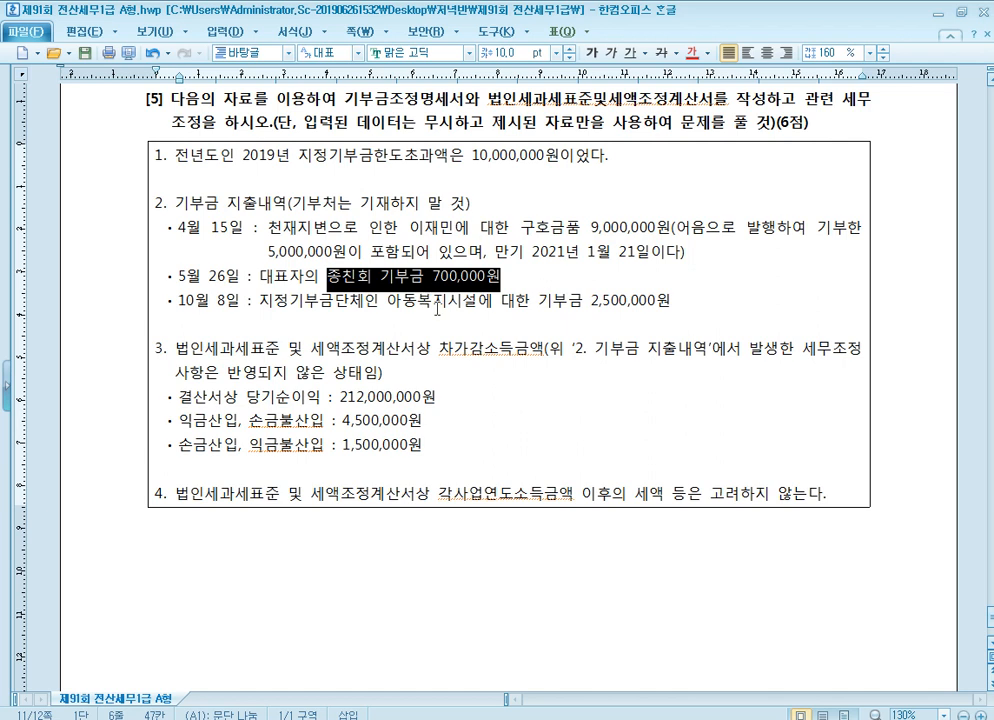
left_click(427, 277)
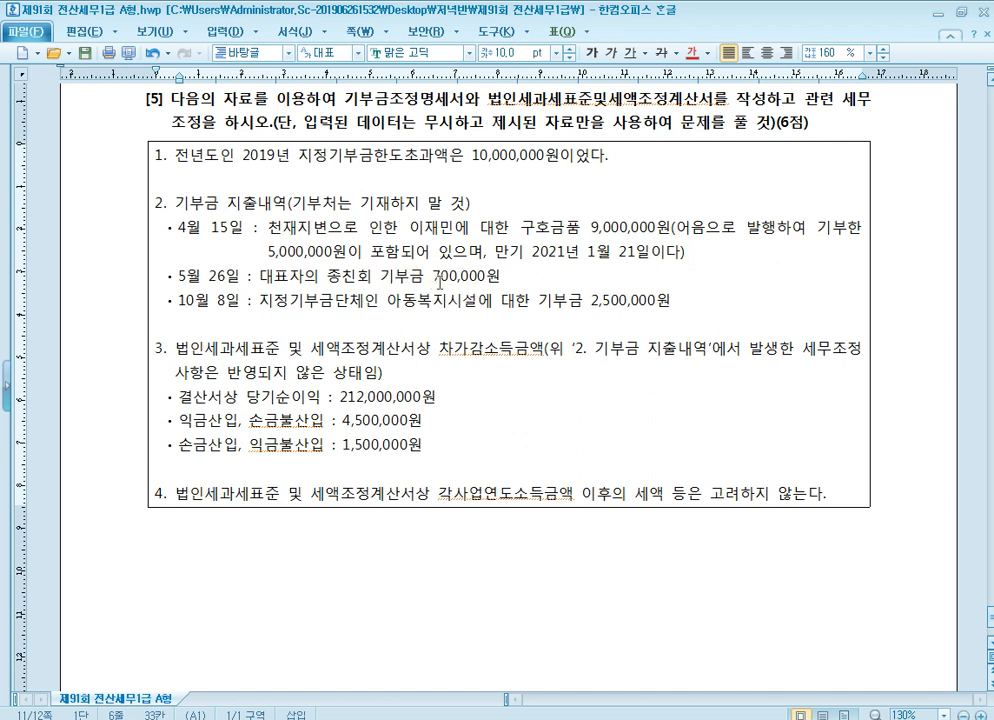
left_click(421, 283)
left_click(449, 263)
key("Right")
scroll(549, 385, "up", 1)
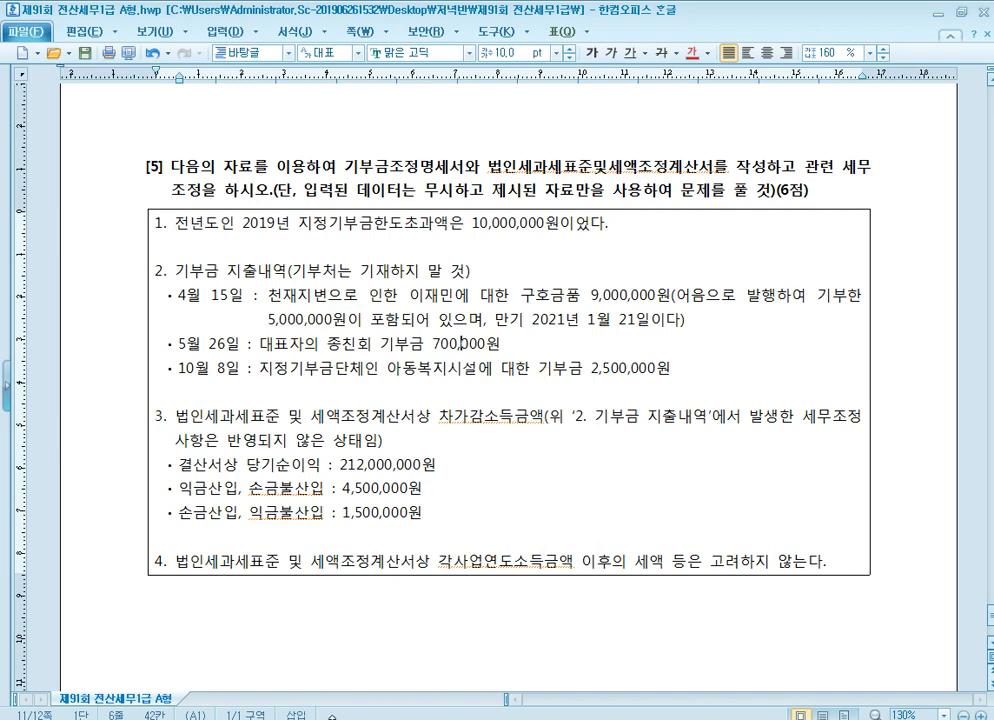
Switch to KcLep, open 기부금조정명세서 and load the recorded donation entries into 기부금명세서
mouse_move(329, 718)
left_click(326, 645)
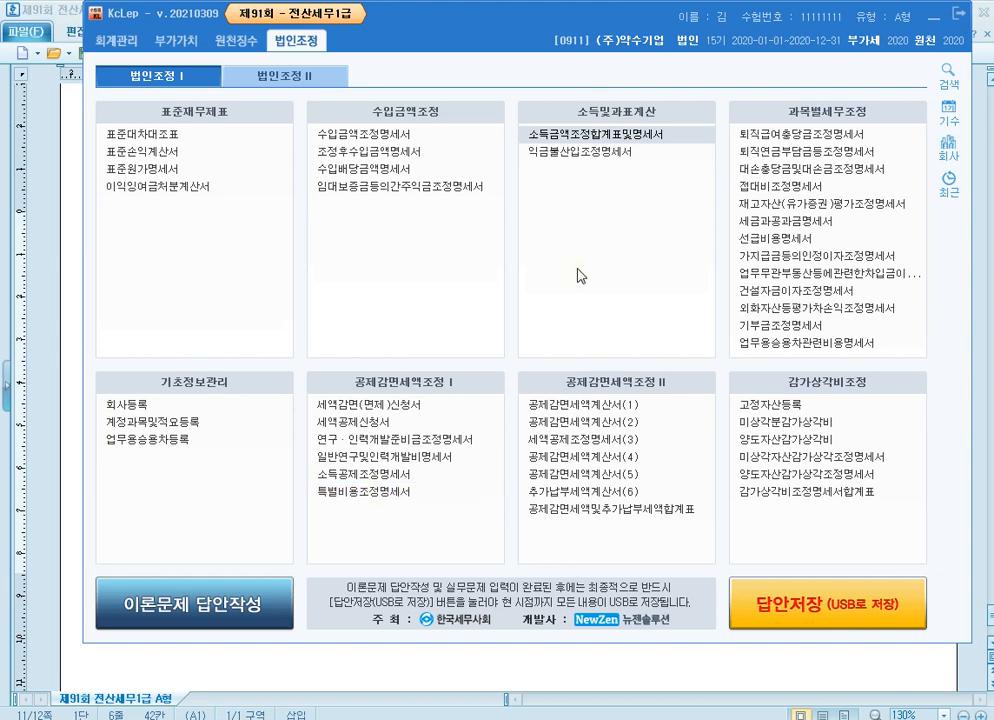
left_click(816, 326)
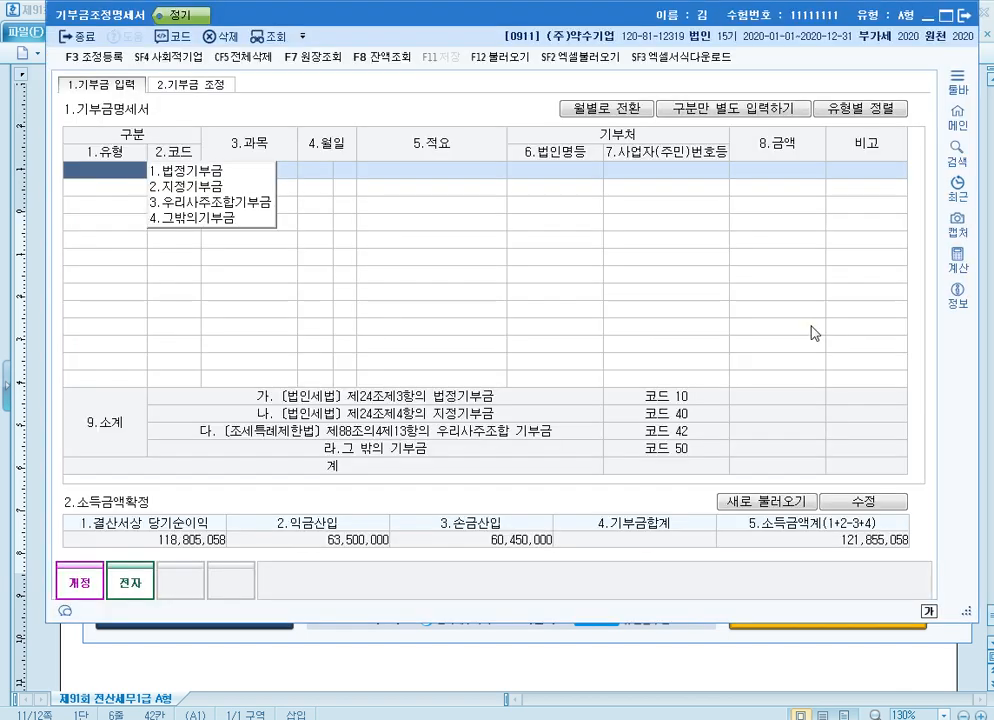
left_click(518, 60)
left_click(664, 367)
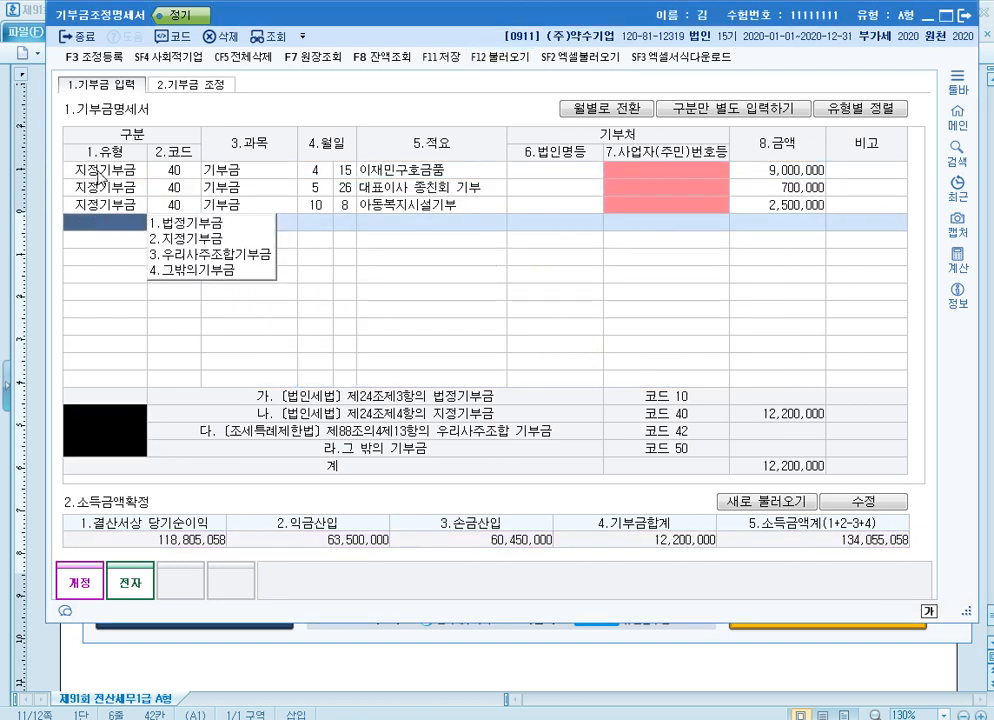
Classify the 4월 15일 이재민구호금품 donation as 법정기부금 and the 5월 26일 종친회 donation as 그밖의기부금
left_click(100, 175)
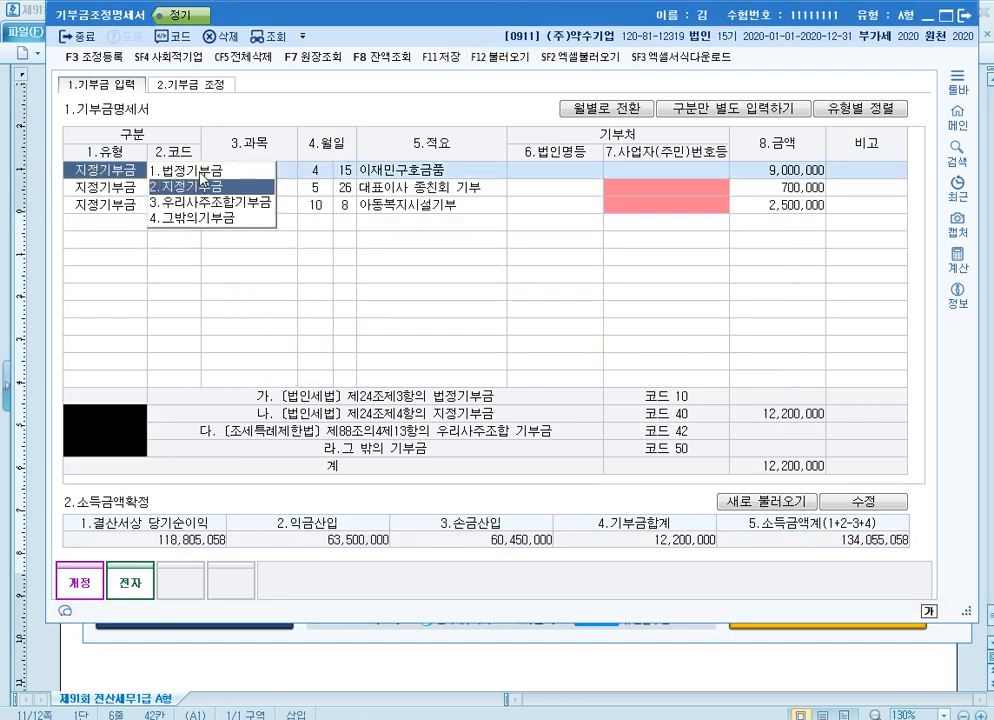
left_click(201, 173)
left_click(100, 187)
left_click(207, 236)
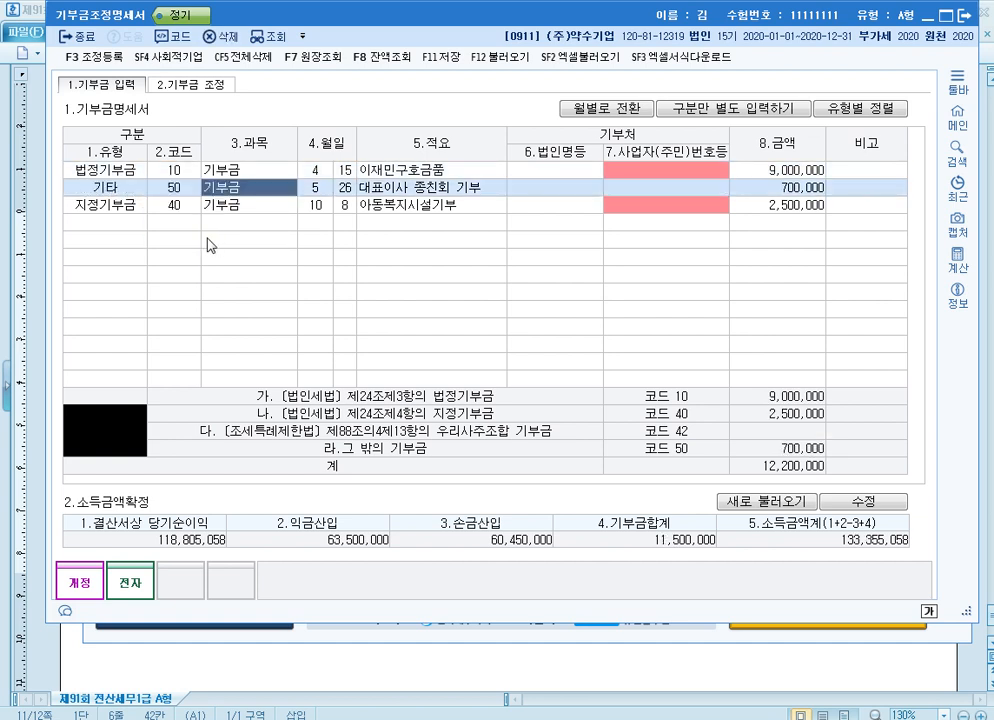
left_click(127, 205)
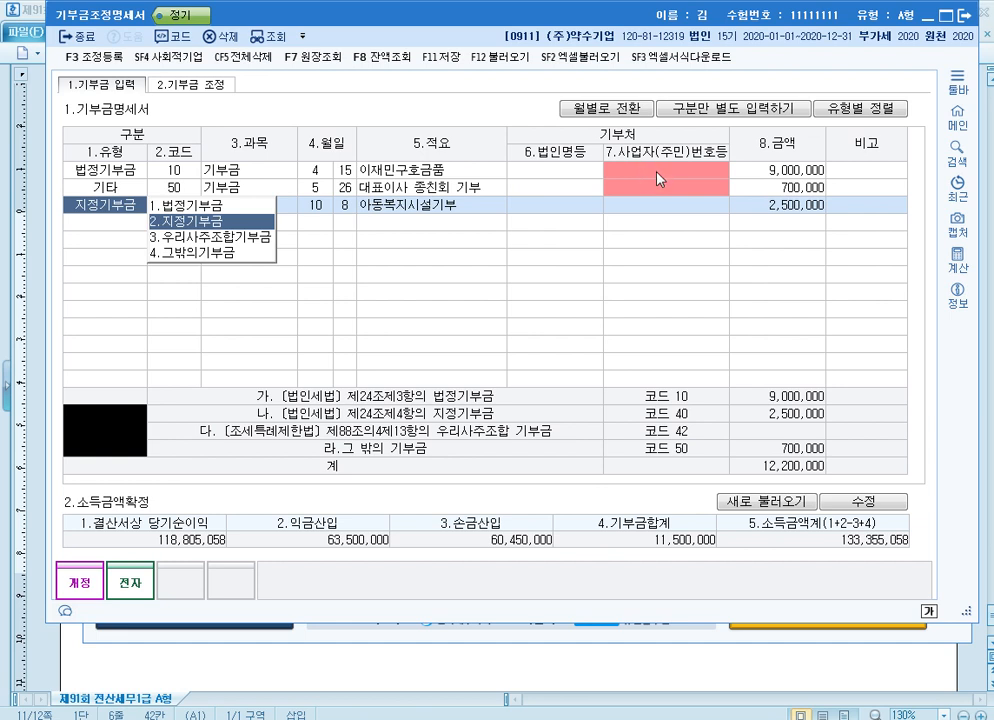
Set the 금액 of the 이재민구호금품 donation to 4,000,000
left_click(778, 170)
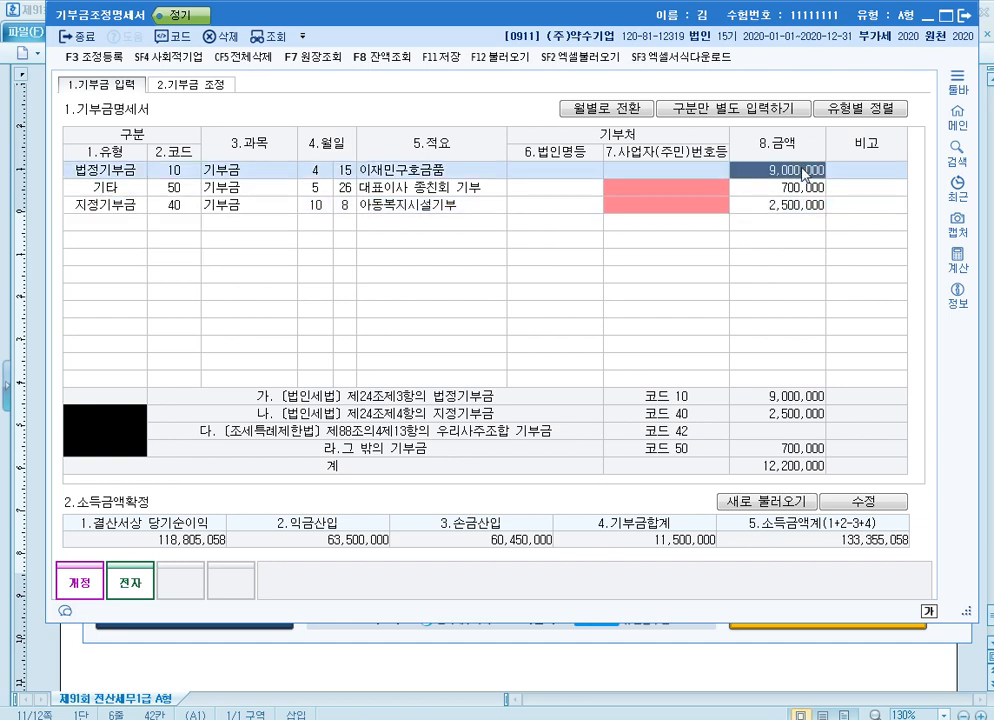
type("4000000")
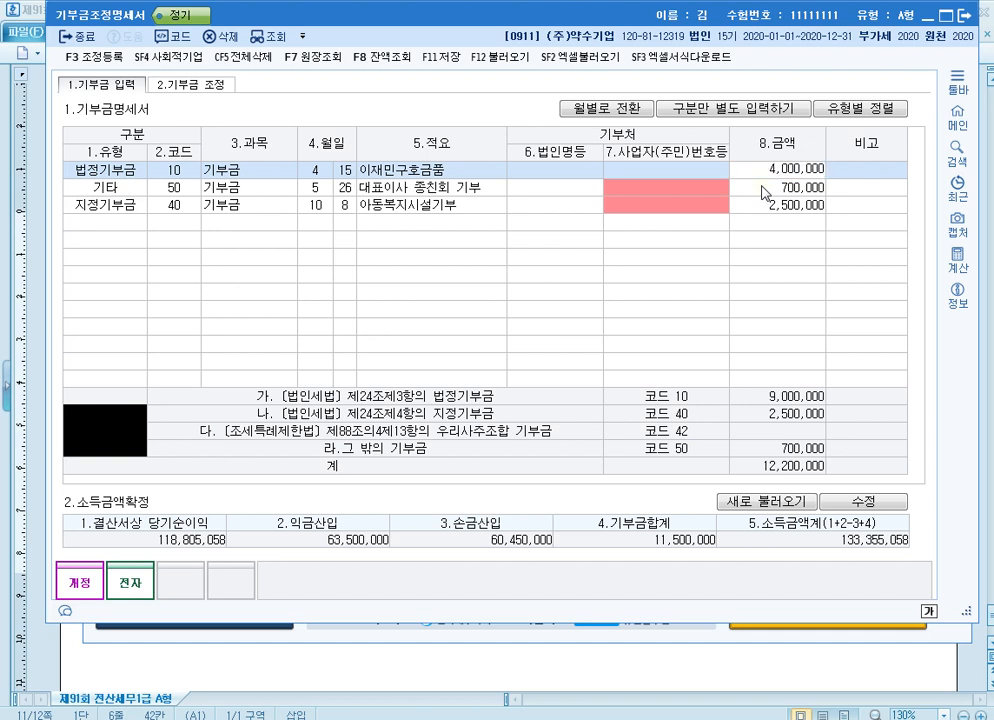
key("Return")
key("Left")
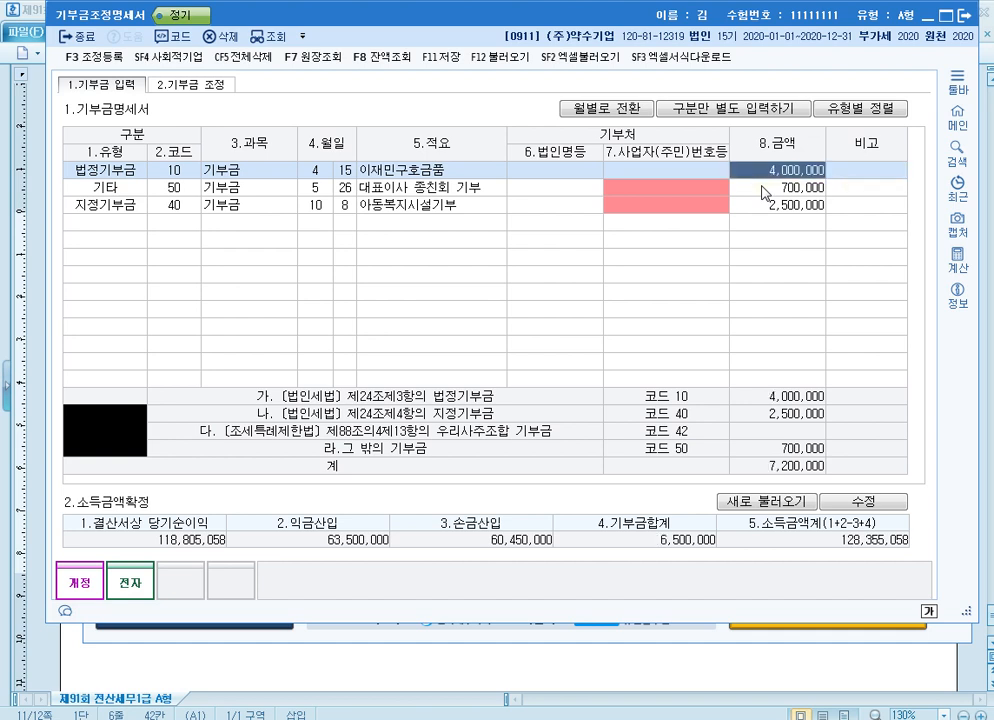
left_click(766, 188)
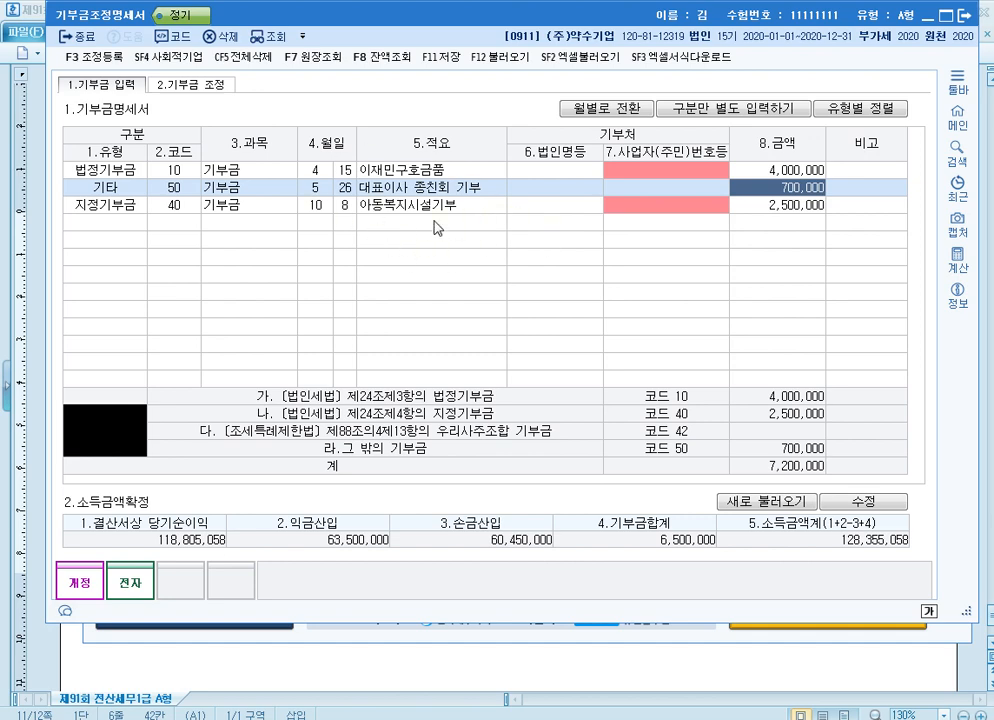
In 조정 등록, add 어음지급기부금 of 5,000,000 as 유보발생 under 익금산입 및 손금불산입
key("F3")
left_click(209, 247)
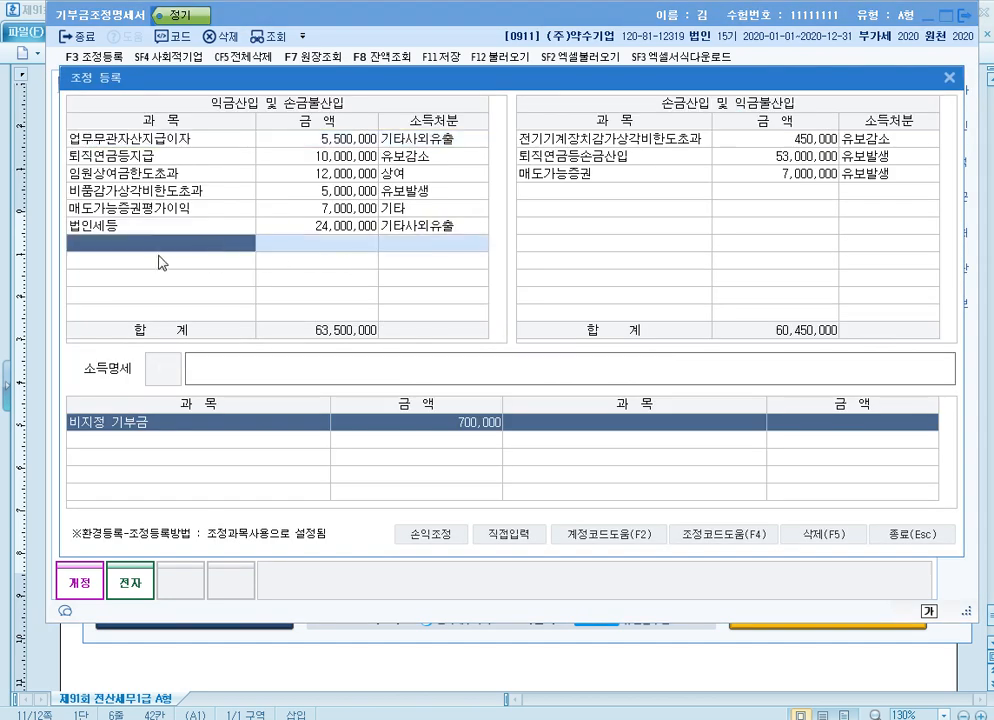
key("F4")
key("Return")
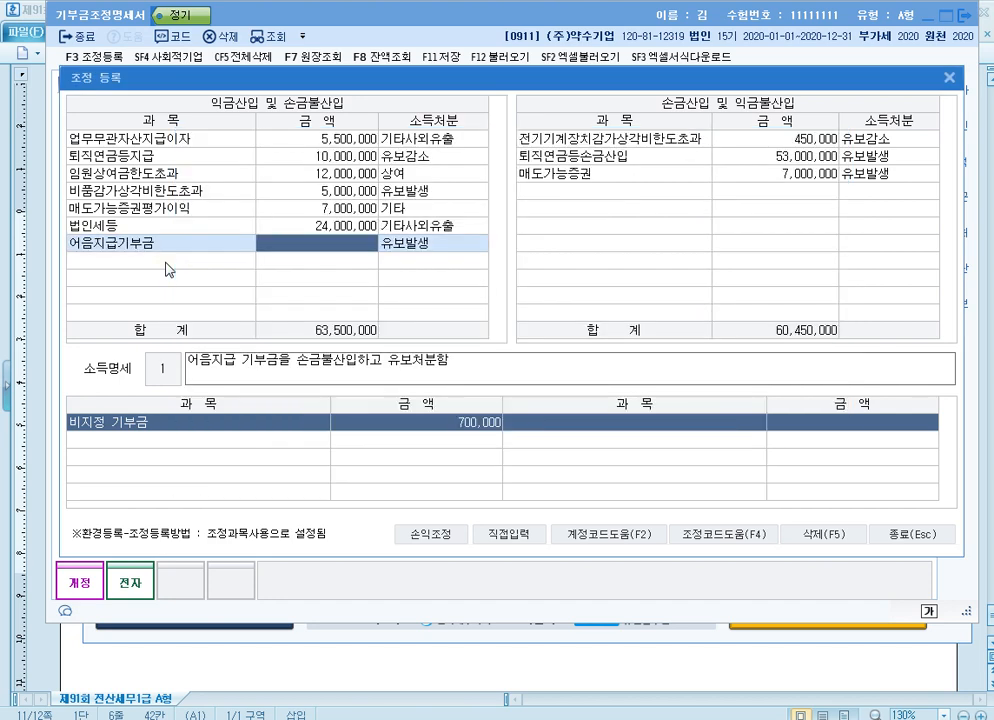
type("5000000")
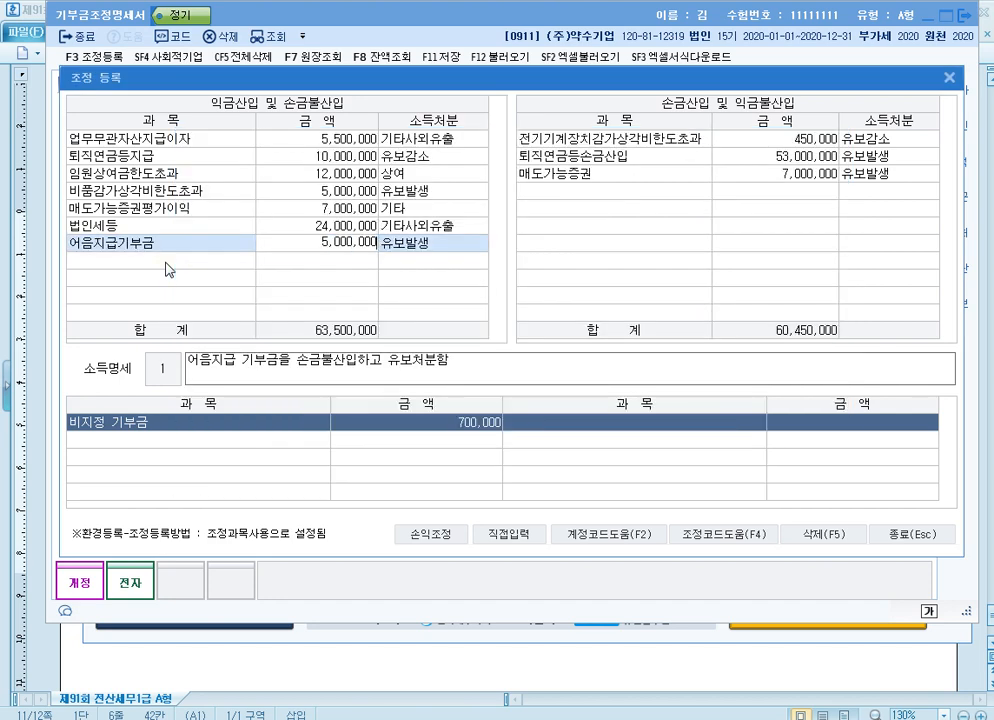
key("Return")
key("Return")
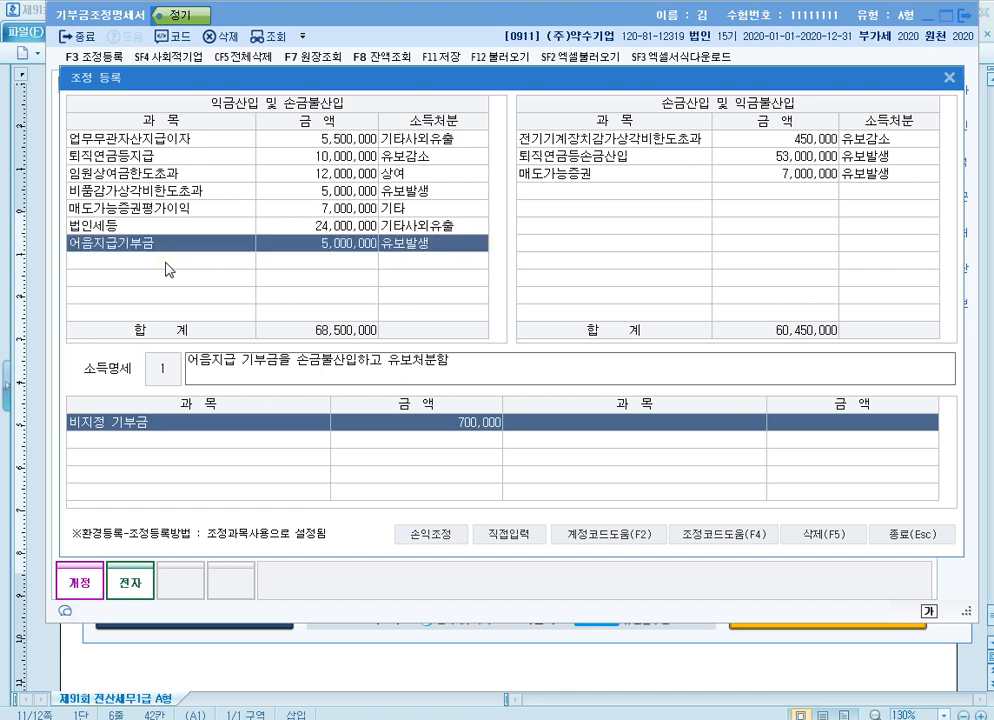
key("Return")
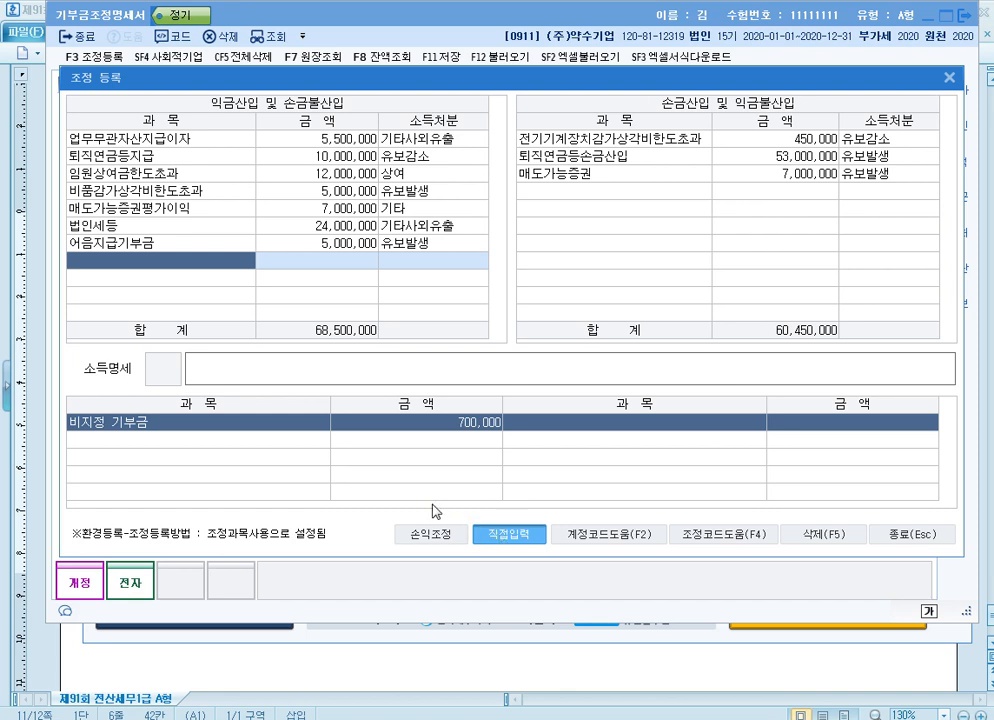
Add a directly entered 대표이사종친회 item of 700,000 as 상여 under 익금산입 및 손금불산입
type("대")
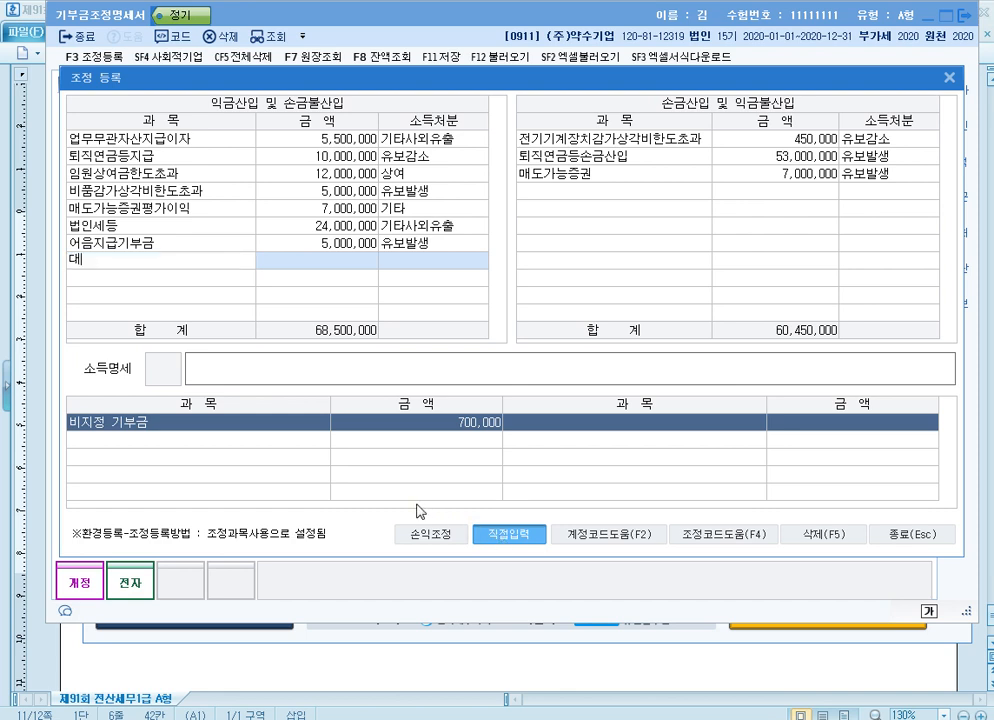
type("표이사조종친회")
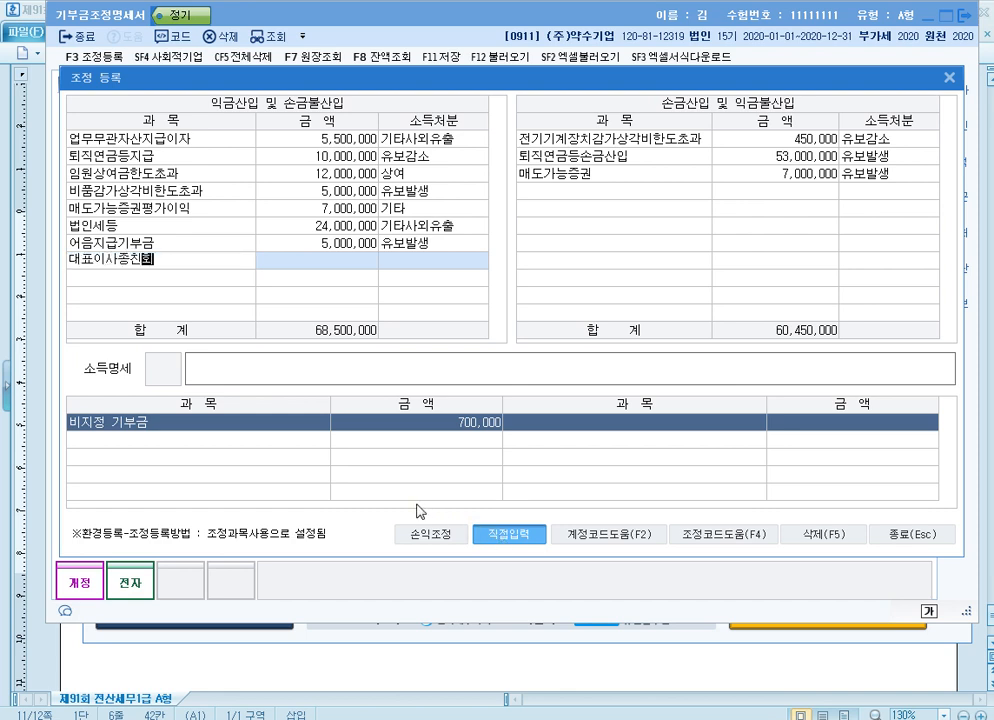
key("Return")
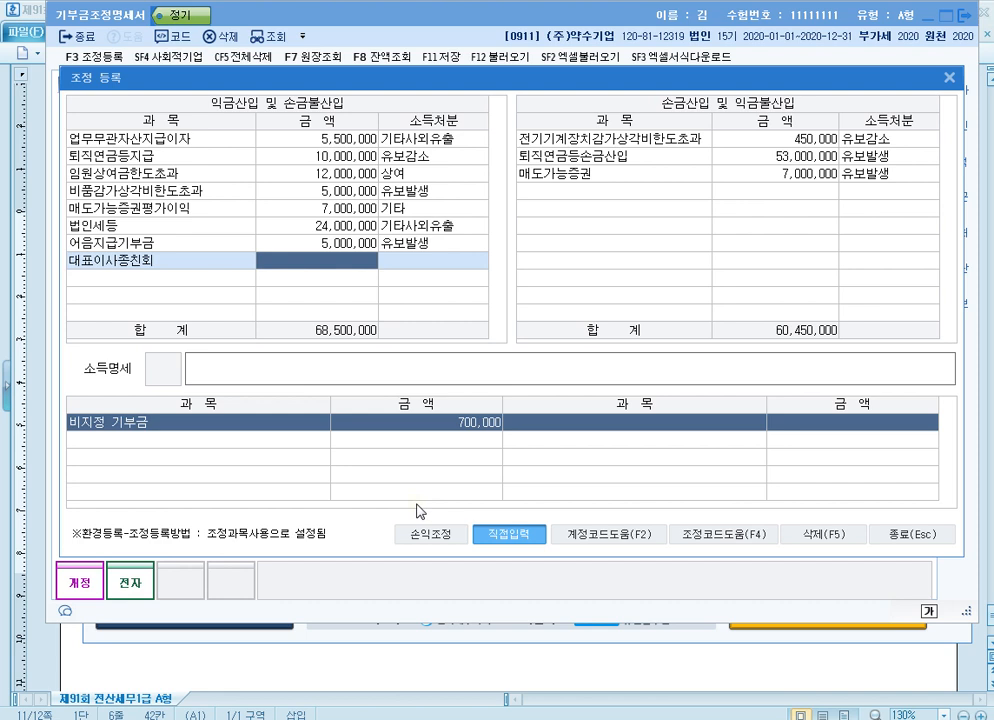
type("7000000")
key("Return")
type("4")
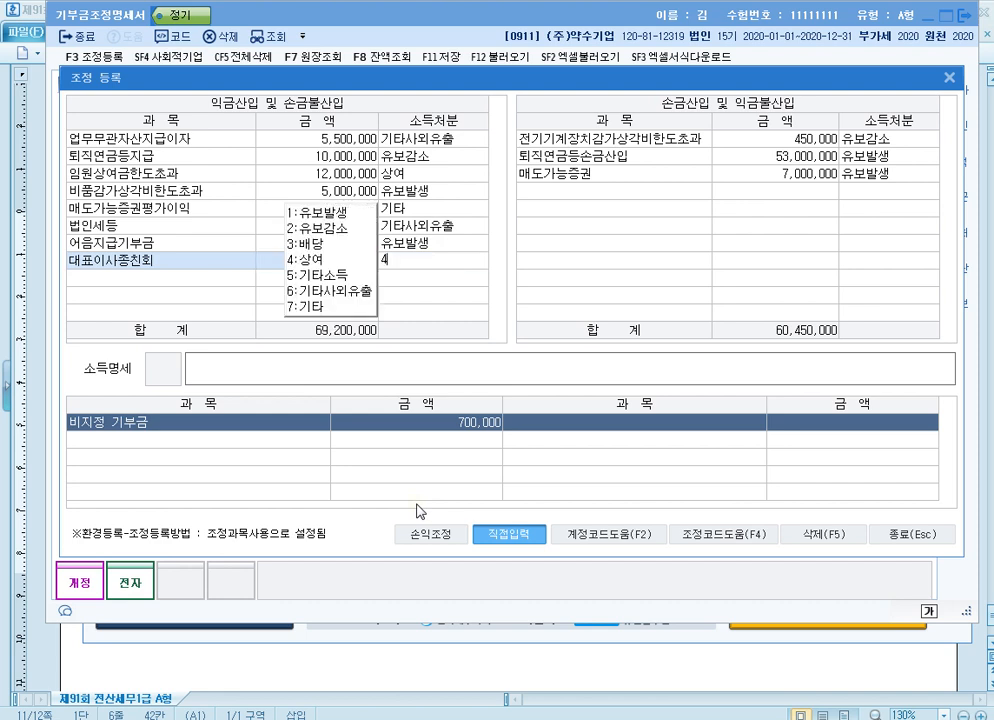
key("Return")
Enter "손금불산입 대표이사종친회 상여" as the item's 소득명세, recheck both donation adjustments, and close 조정 등록
type("손금불산입")
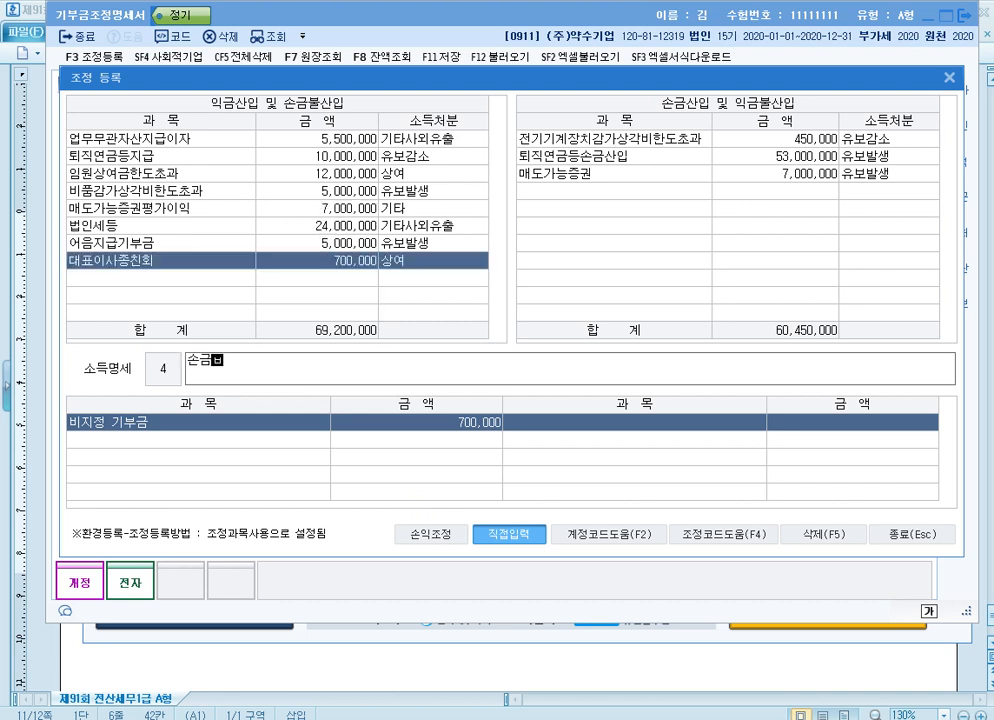
type(" 대표이사")
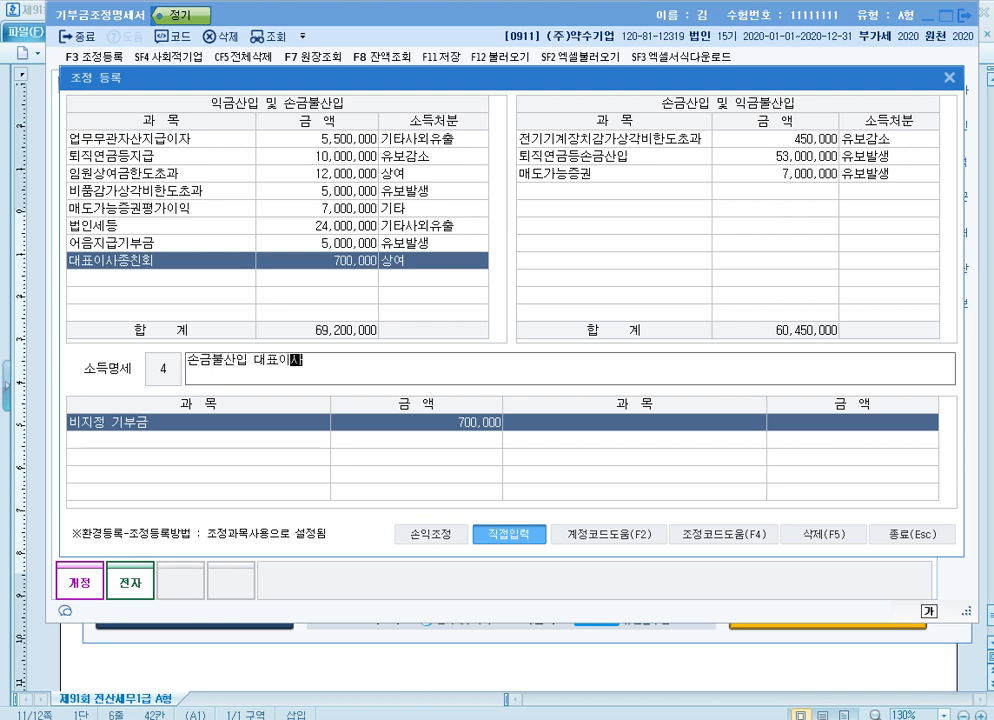
type("종친회 상여")
key("Return")
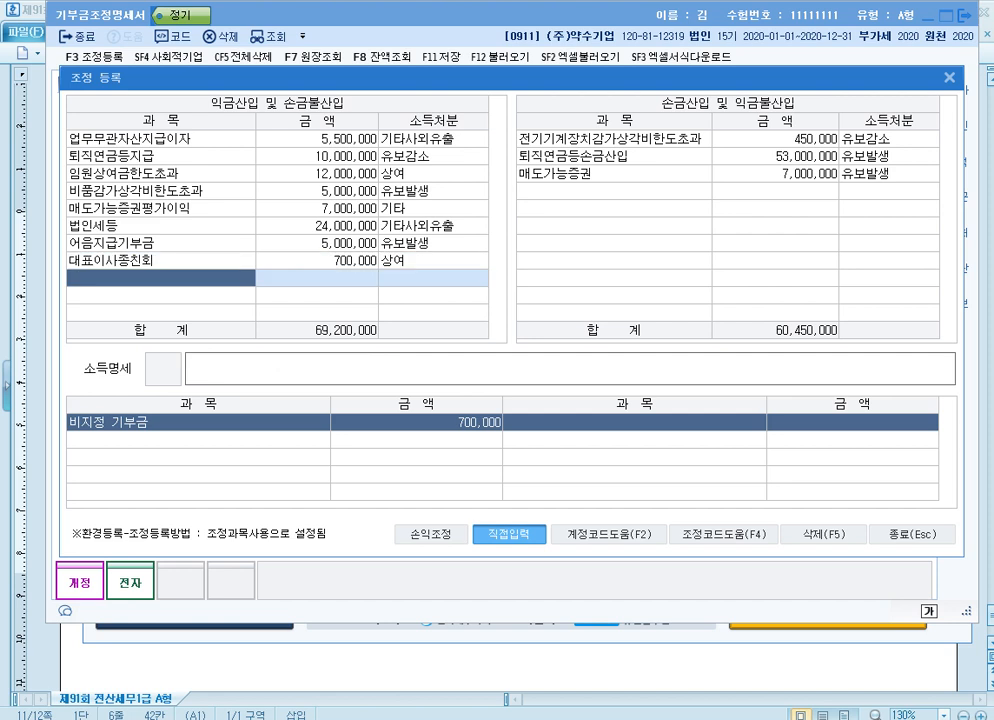
left_click(340, 243)
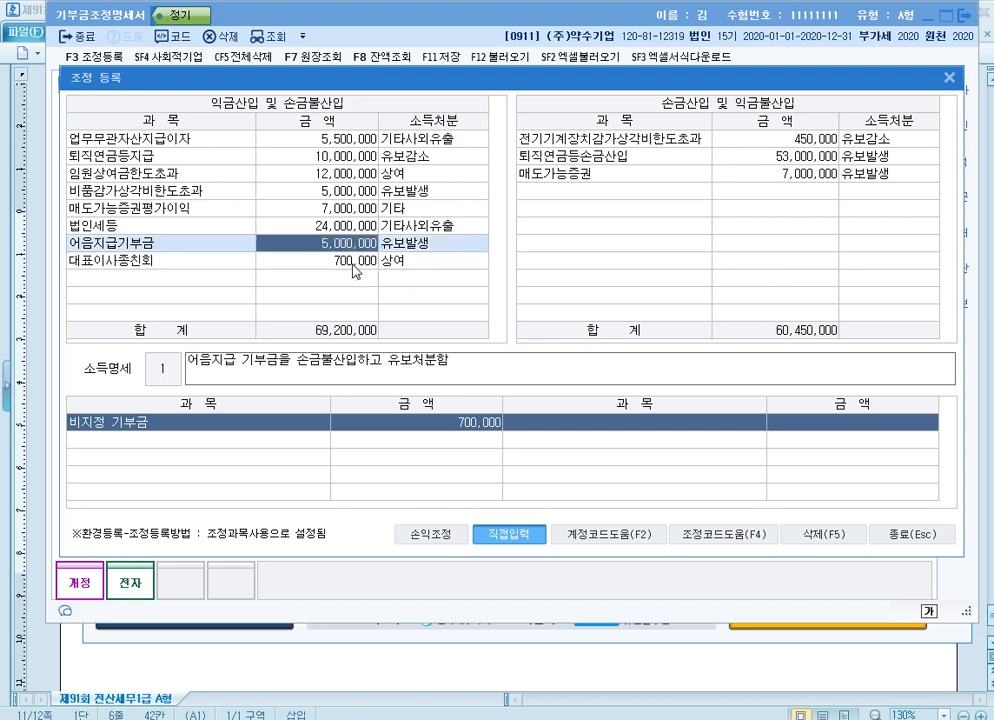
left_click(352, 262)
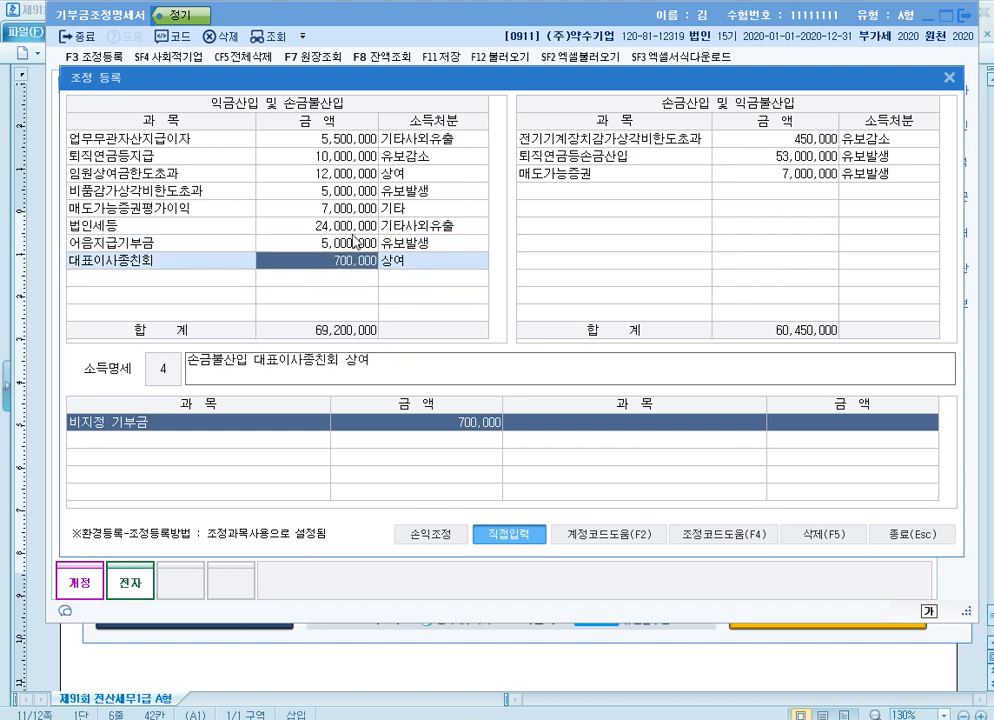
left_click(905, 535)
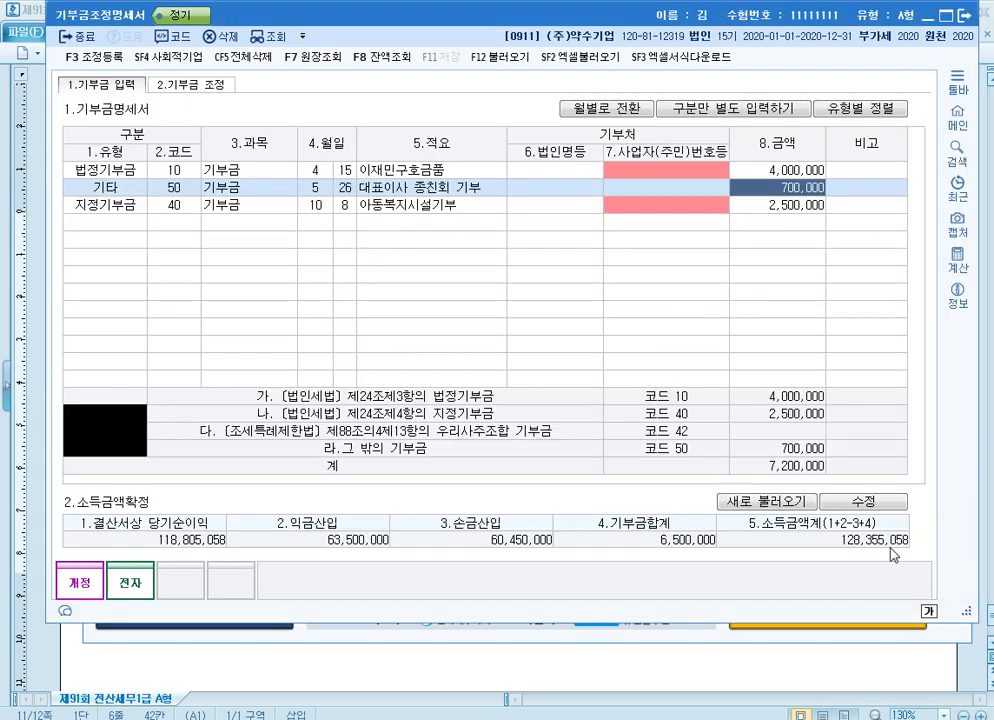
Make 소득금액확정 editable and set 결산서상 당기순이익 to 212,000,000
left_click(861, 504)
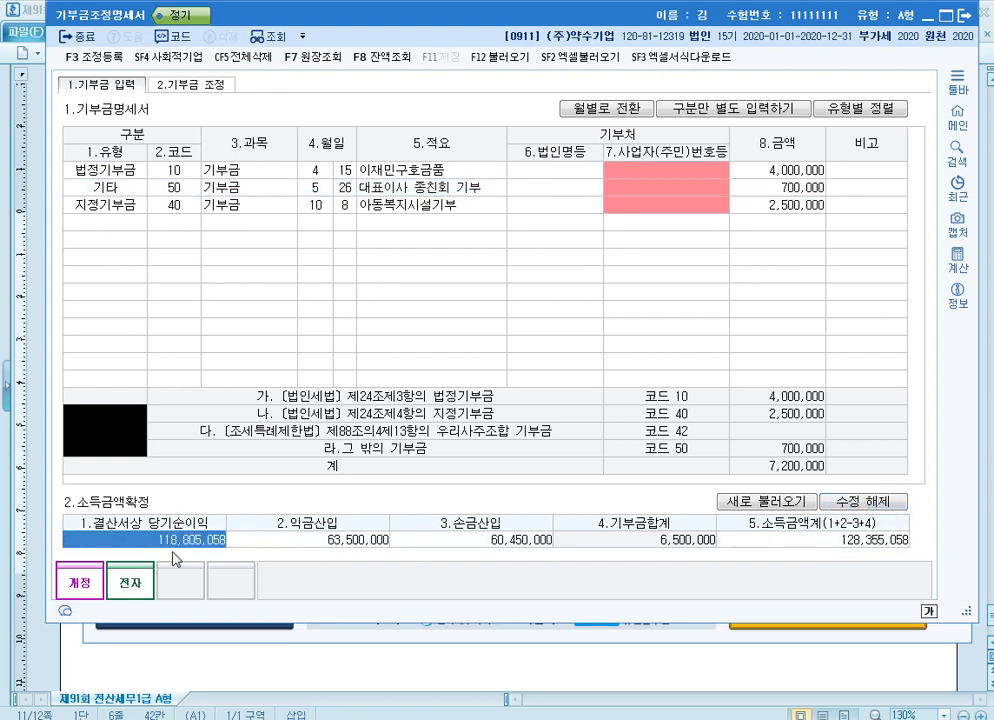
type("3")
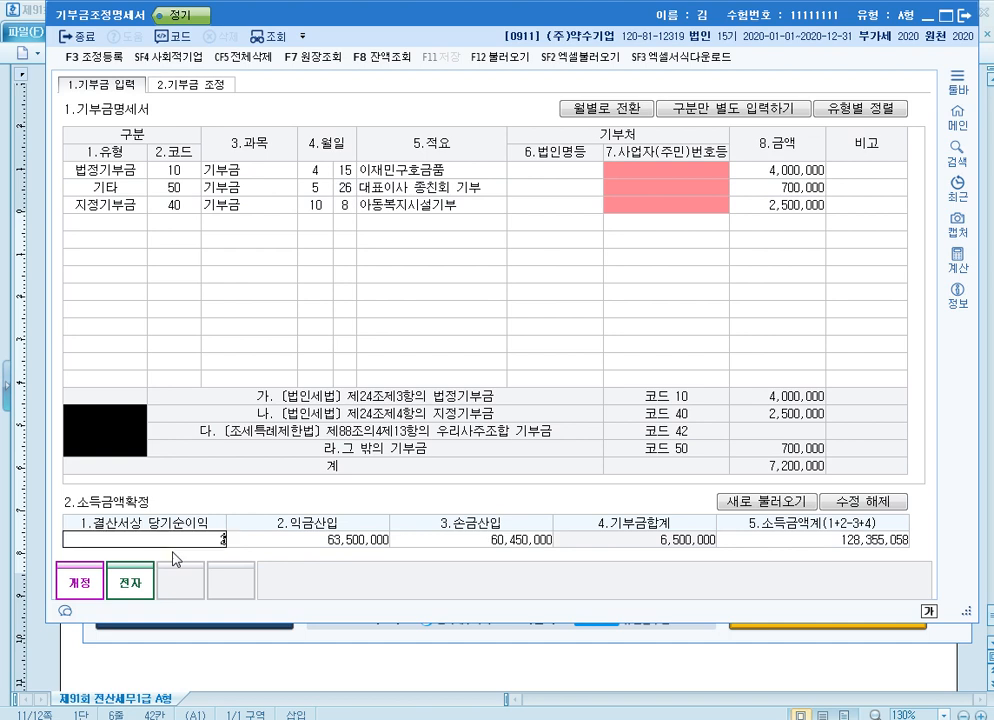
type("12000000")
key("Return")
Add 4,500,000 and 5,700,000 in the built-in calculator and set 익금산입 in 소득금액확정 to 10,200,000
left_click(958, 258)
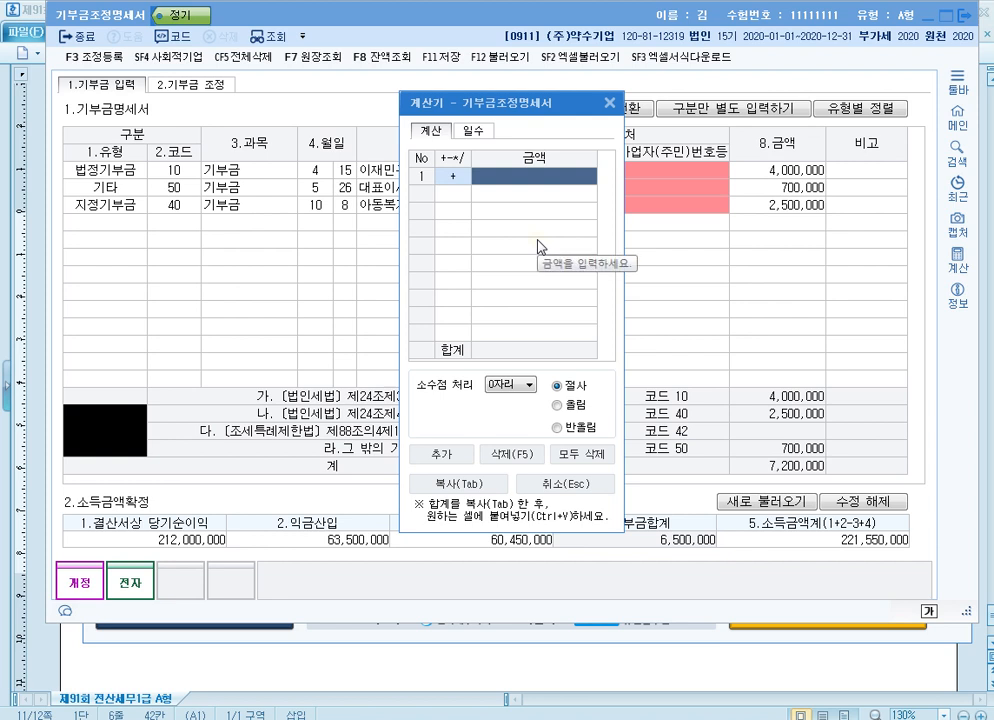
type("4500000")
key("Return")
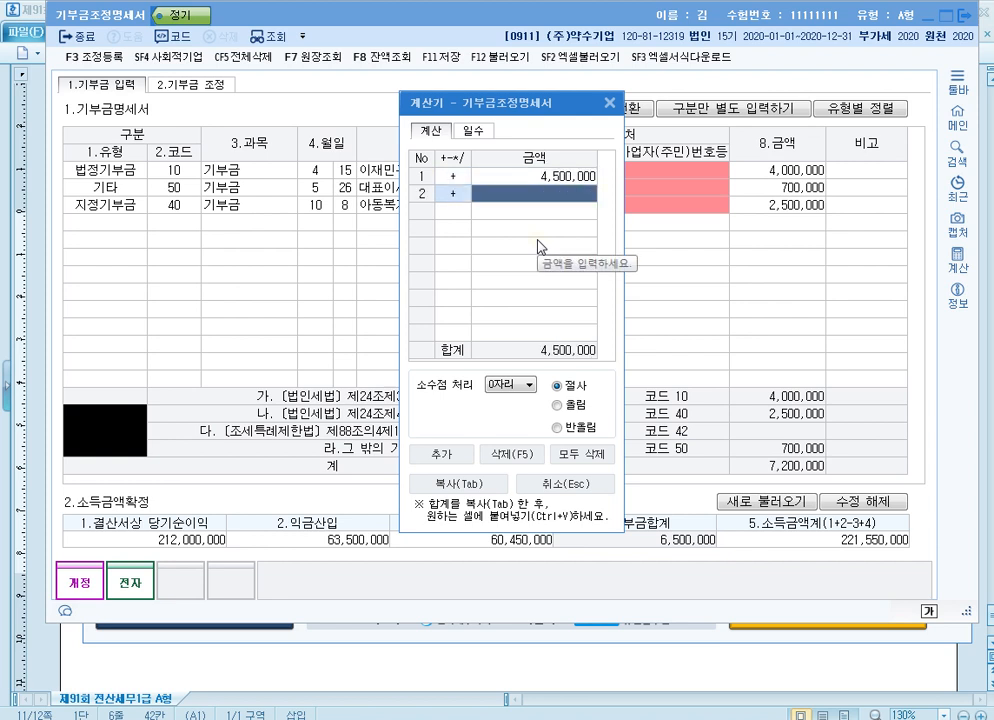
type("5700000")
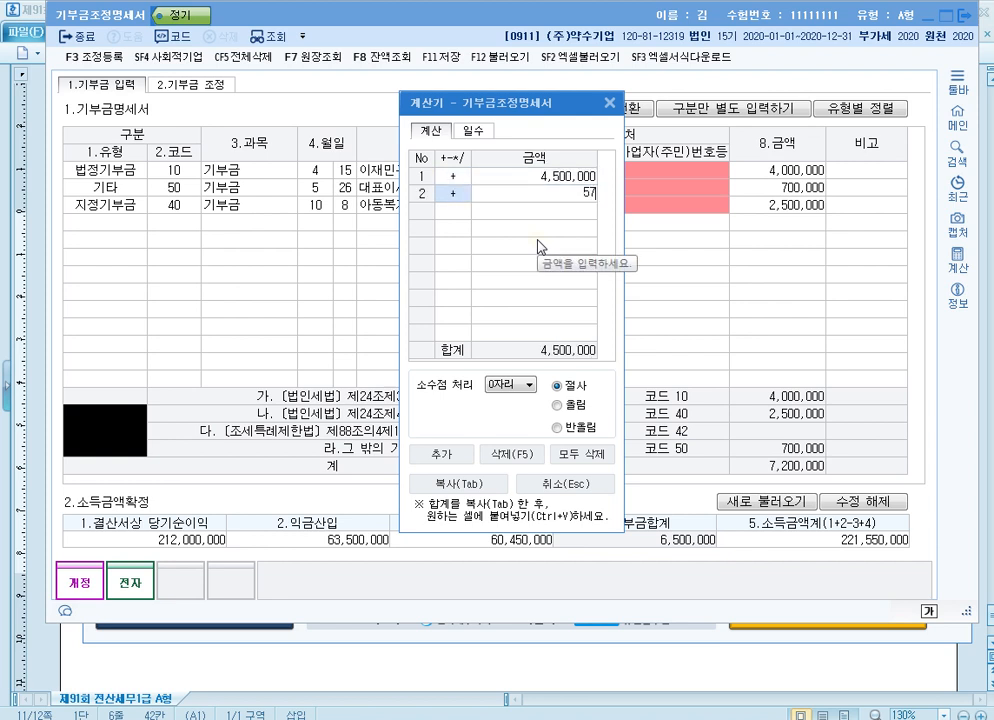
key("Return")
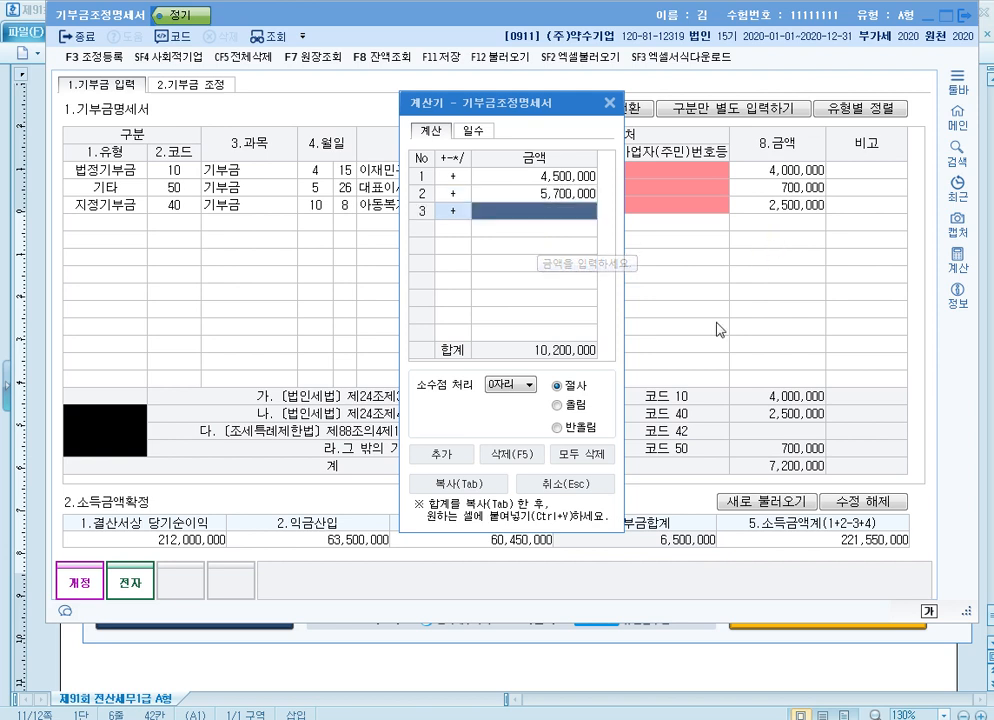
left_click(337, 548)
type("10200000")
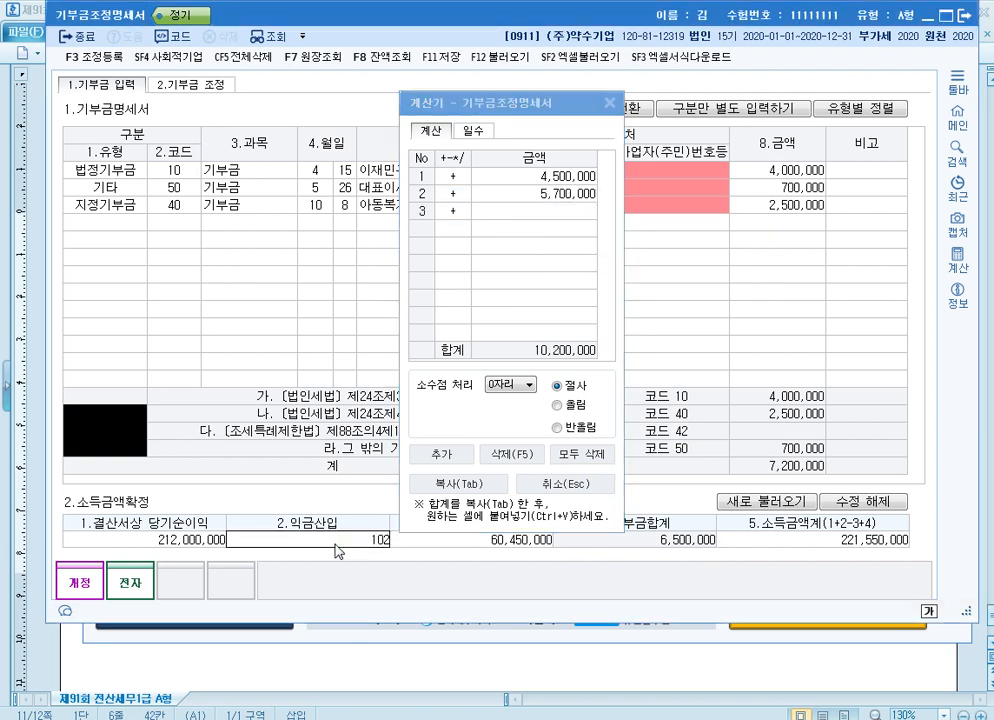
key("Return")
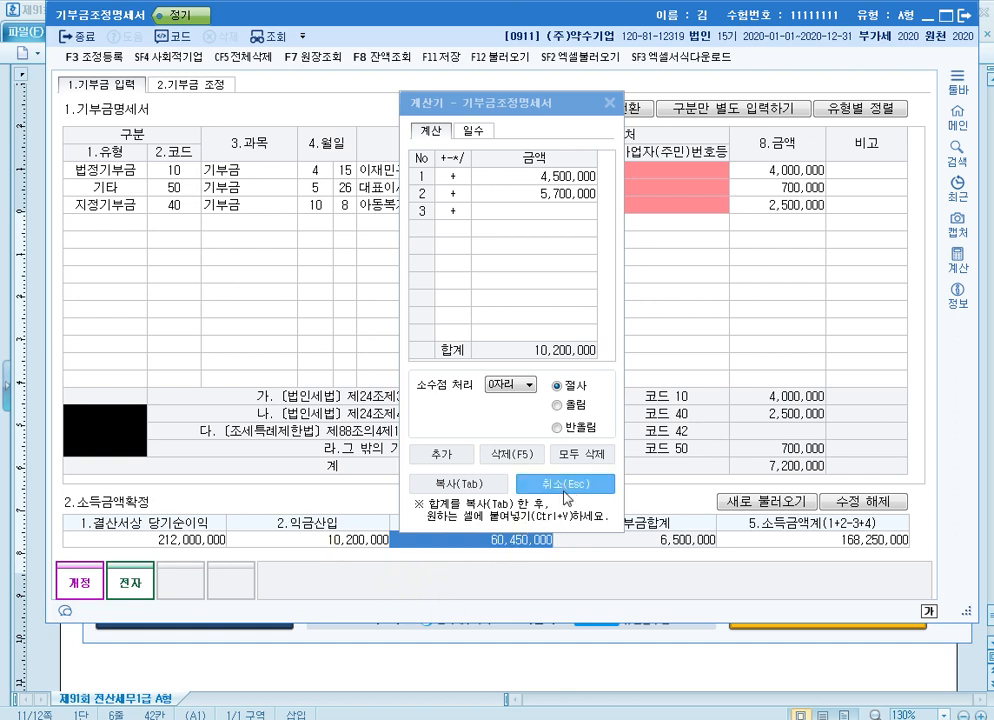
Close the calculator, set 손금산입 in 소득금액확정 to 1,500,000, and end the editing mode
left_click(566, 495)
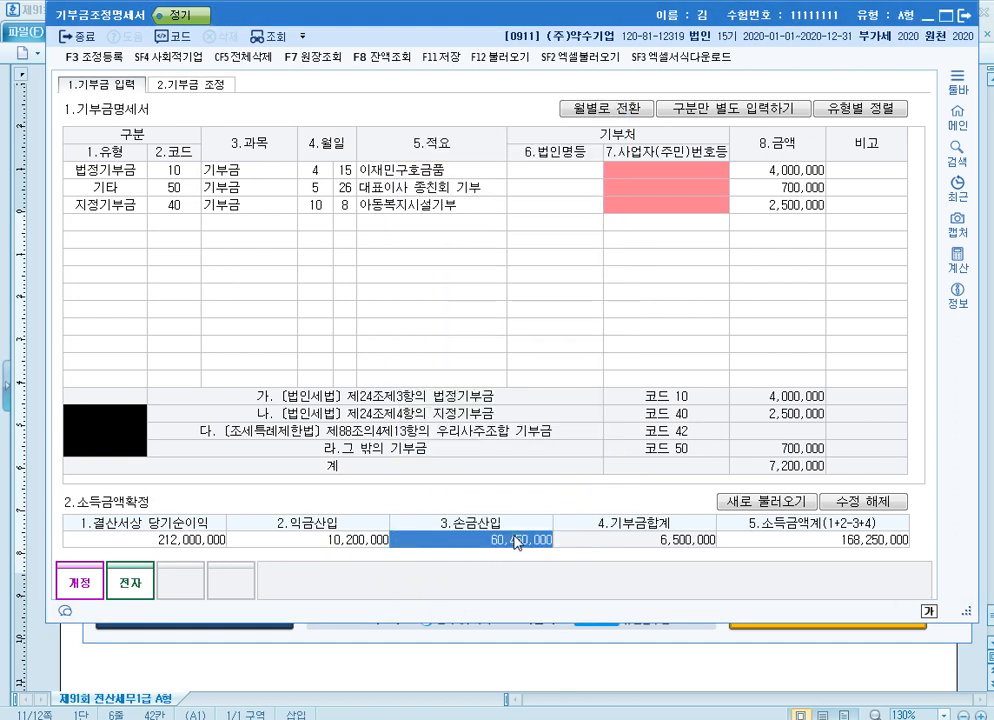
type("1500000")
key("Return")
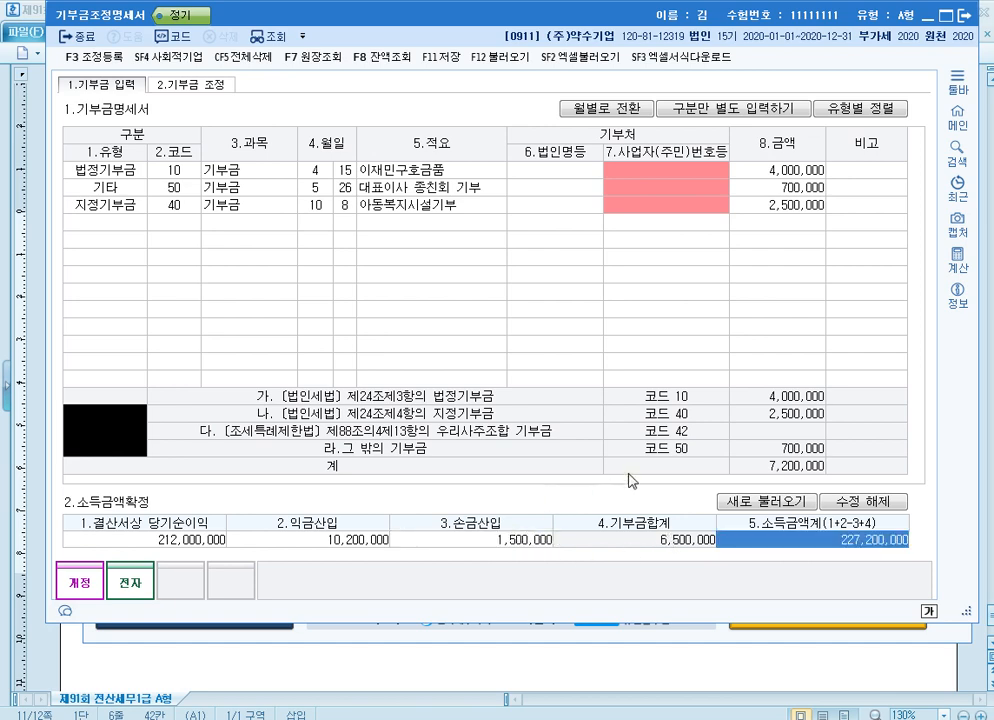
left_click_drag(965, 613, 968, 517)
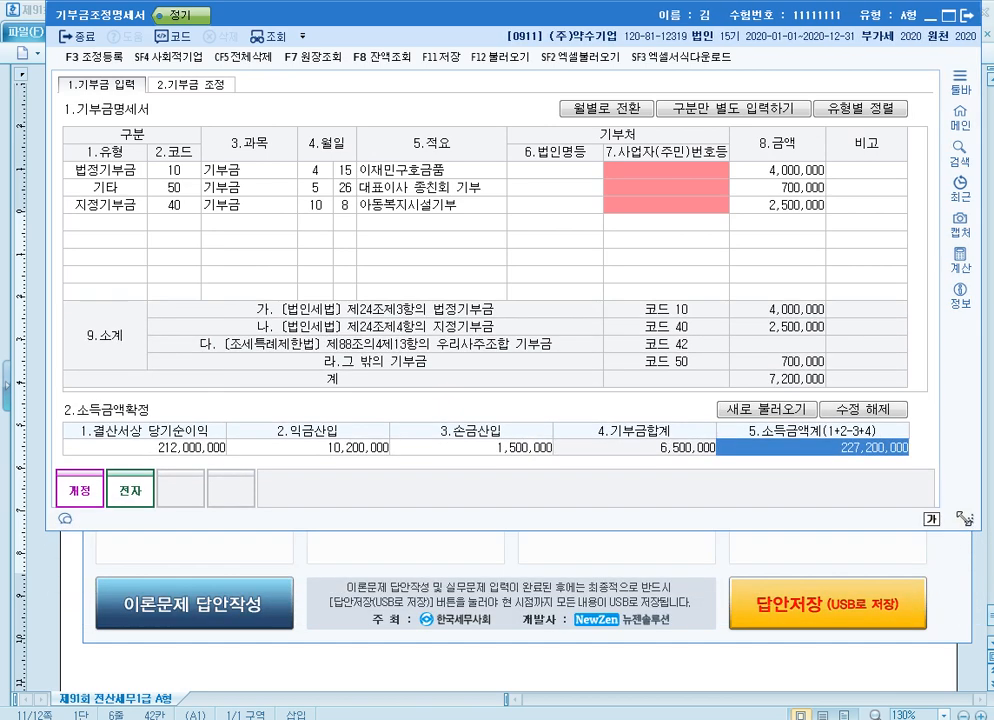
left_click(855, 405)
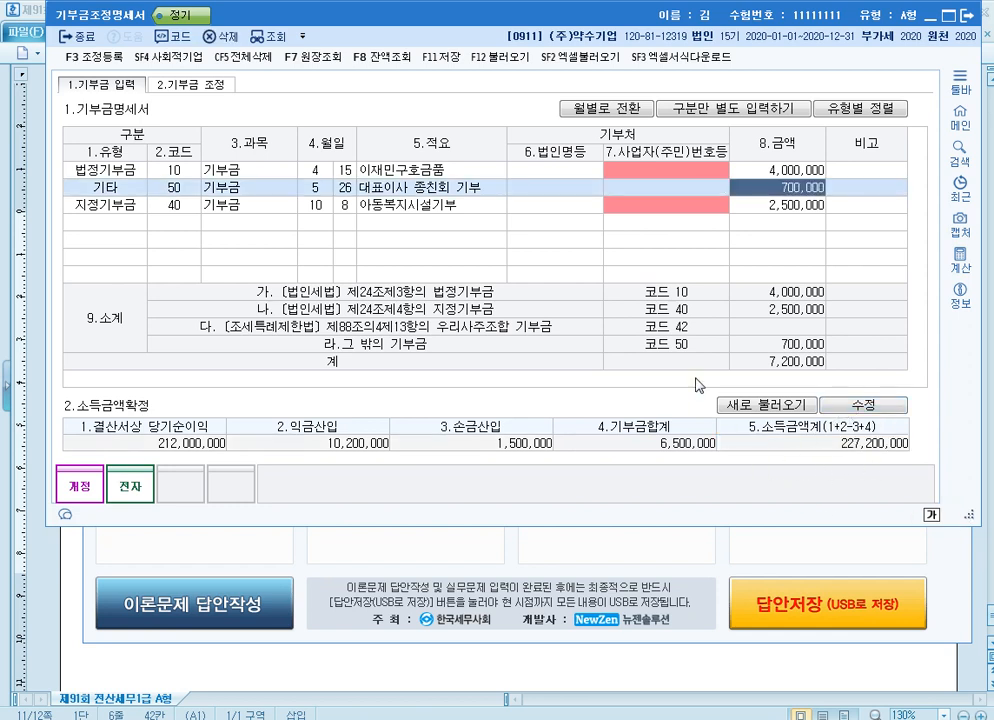
In 기부금 조정, add a 2019 기부금 이월액 row for 지정기부금 with 한도초과 손금불산입액 of 10,000,000
left_click(197, 88)
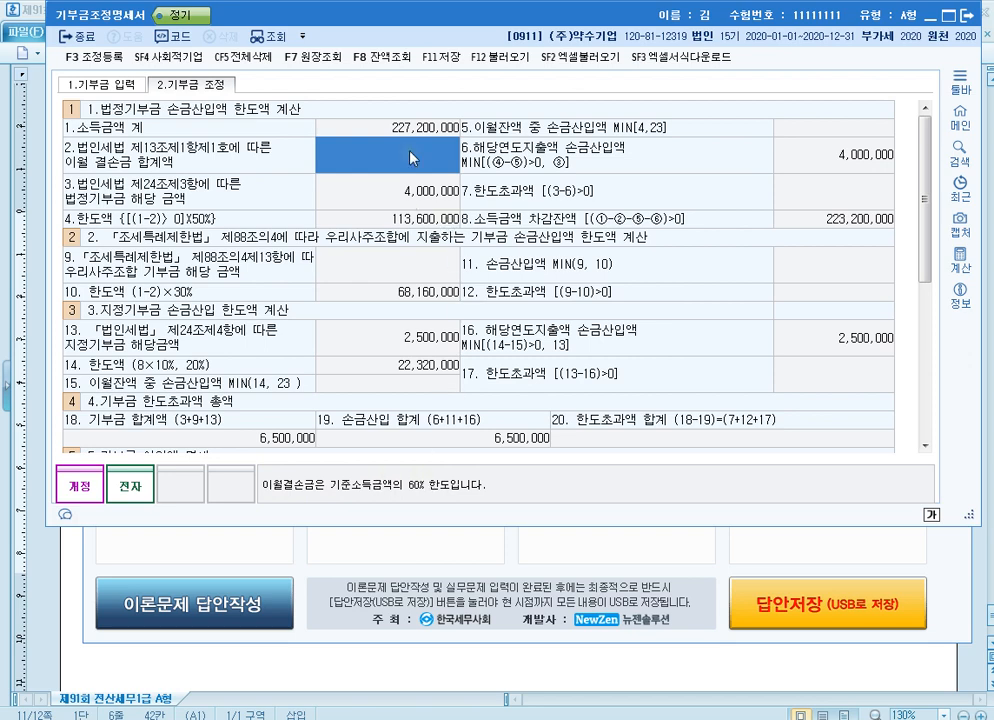
scroll(412, 157, "down", 3)
scroll(278, 225, "down", 8)
scroll(168, 360, "up", 6)
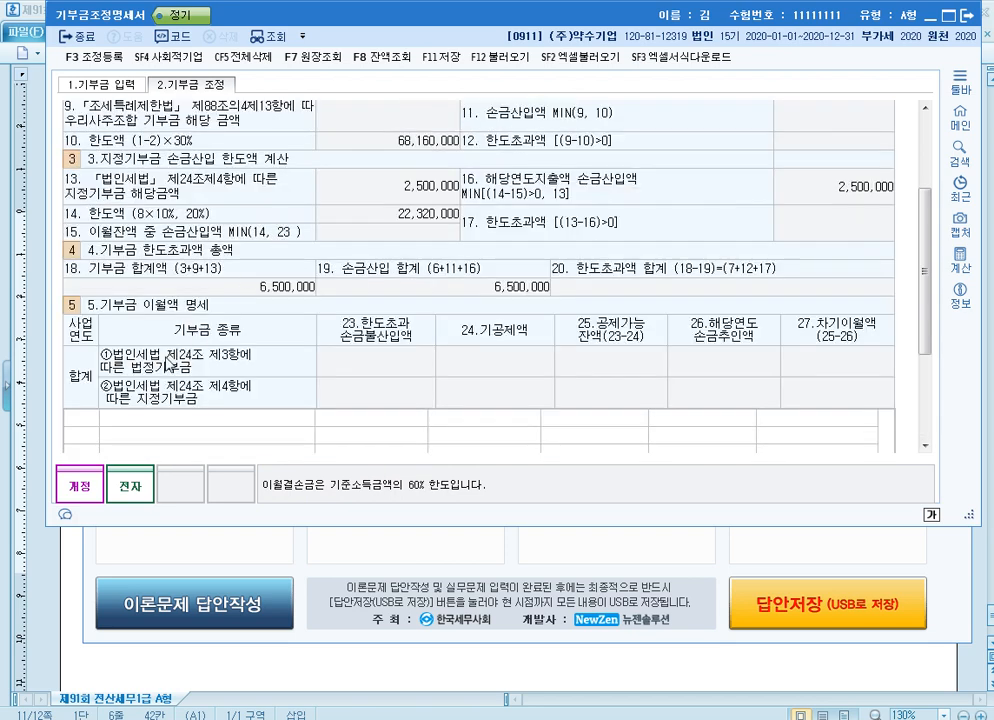
left_click(68, 424)
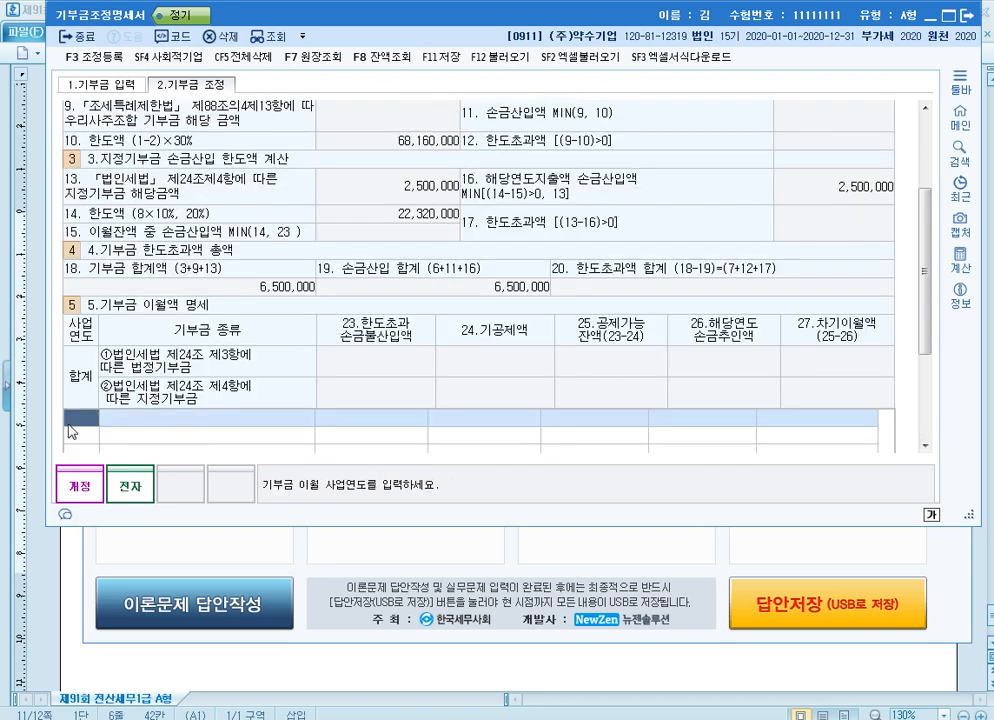
type("2019")
key("Return")
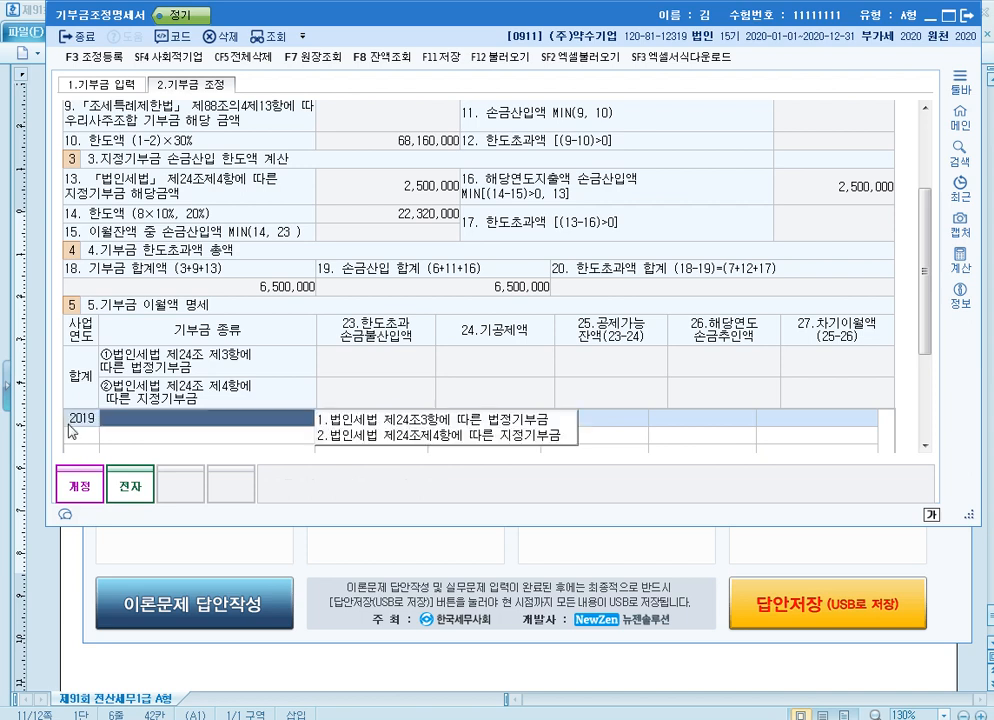
type("2")
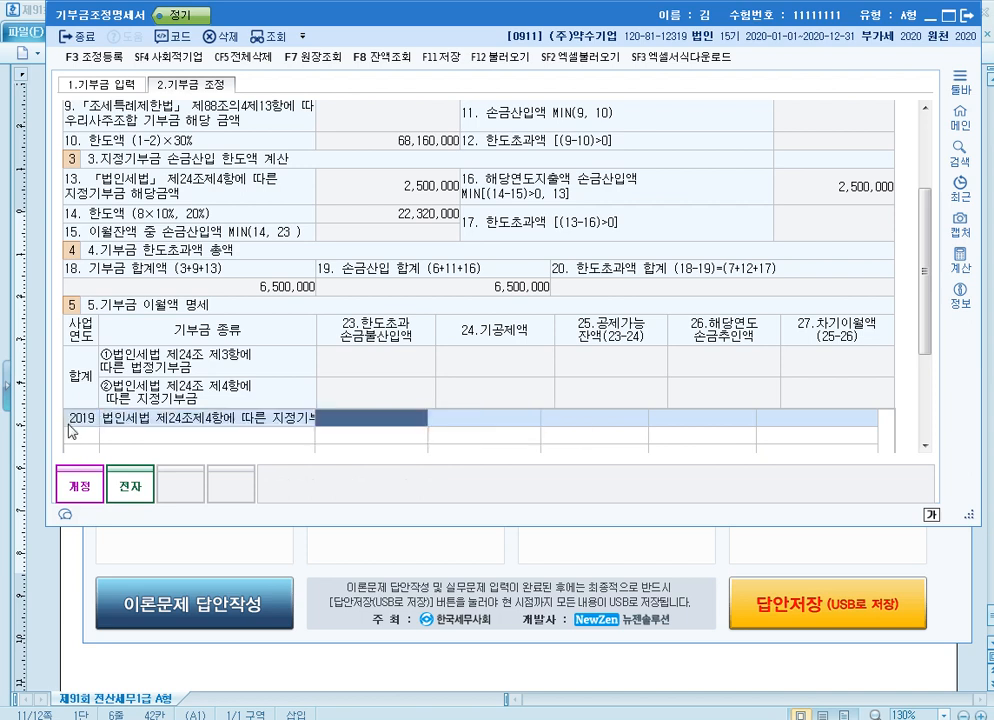
type("10000000")
key("Return")
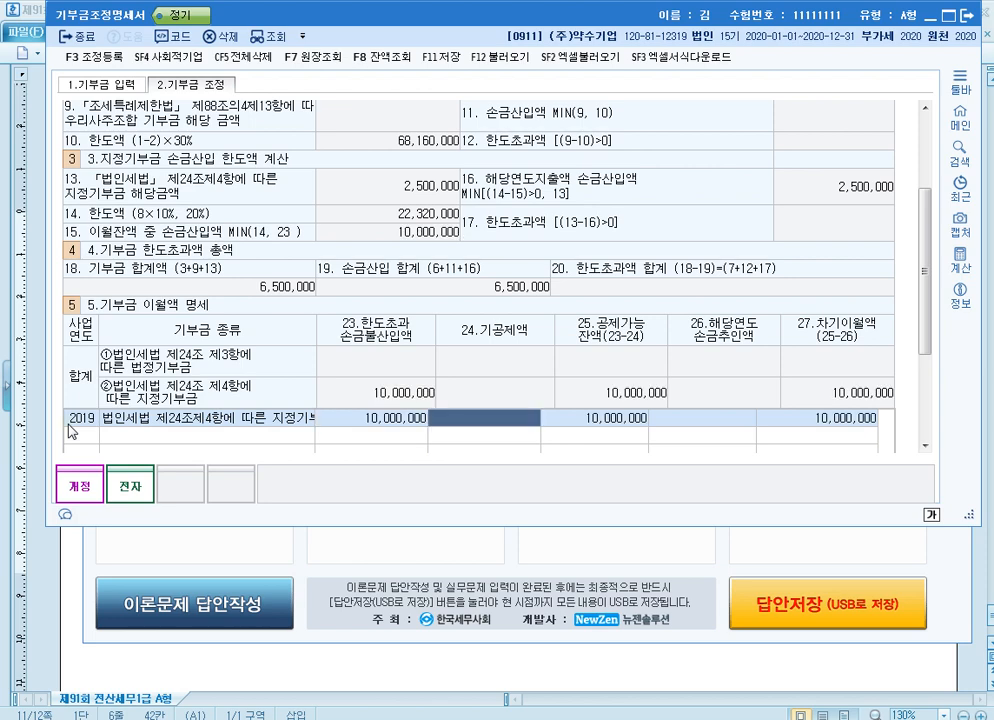
key("Return")
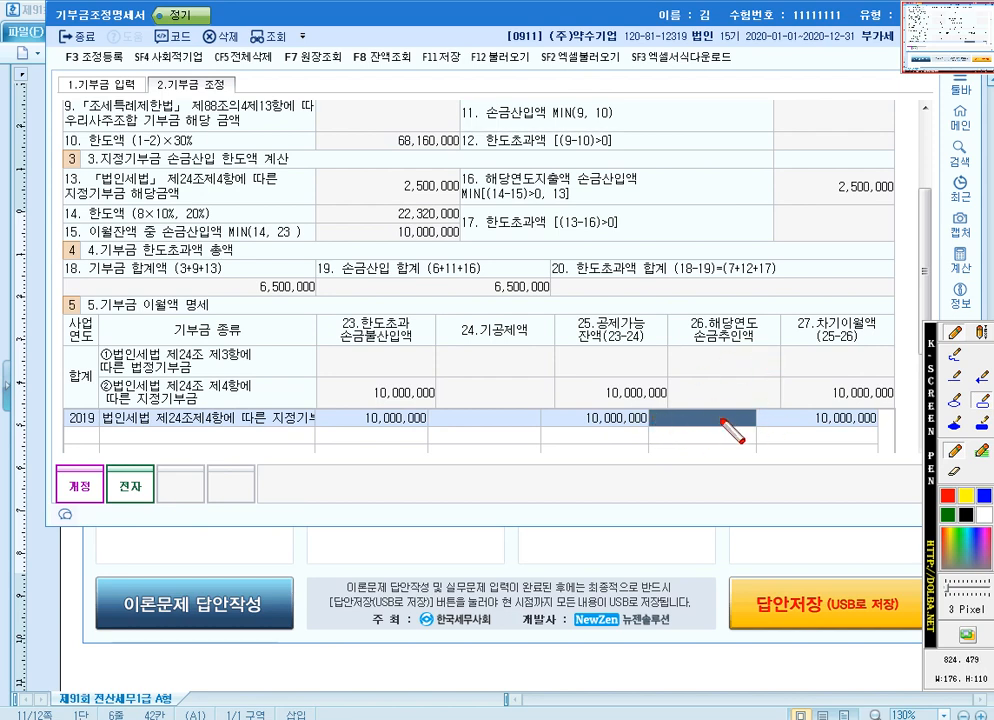
Box the 지정기부금 heading, line 15 and the 2019 row's 해당연도 손금추인액 cell with the screen pen, then clear the marks
left_click_drag(79, 148, 165, 168)
left_click_drag(58, 216, 472, 244)
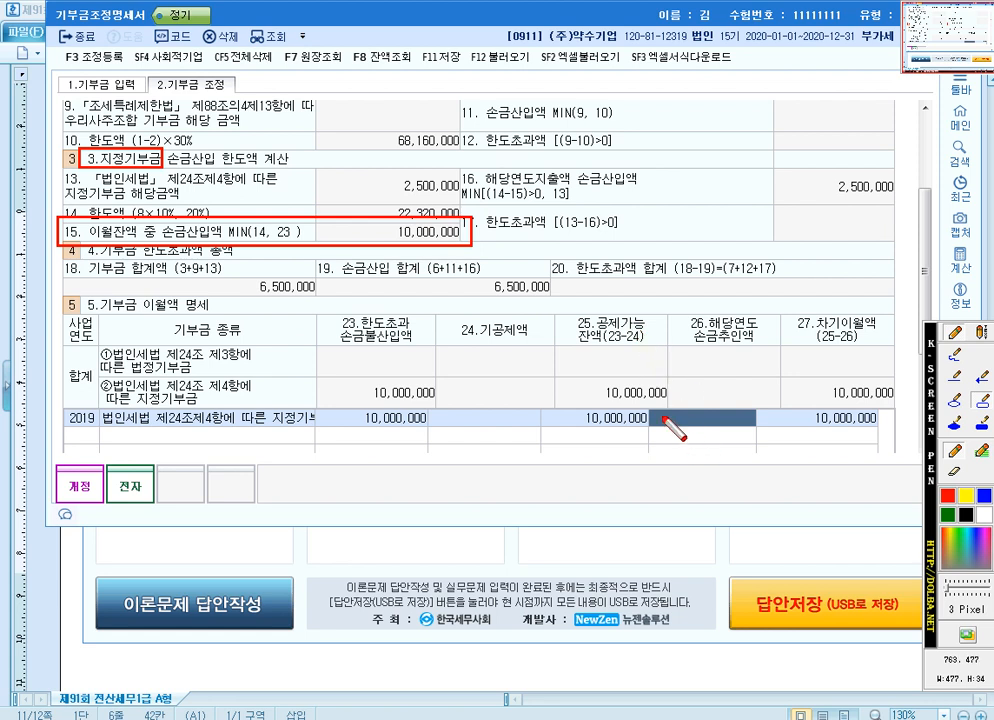
mouse_move(646, 402)
left_mouse_down()
mouse_move(716, 400)
mouse_move(765, 459)
left_mouse_up()
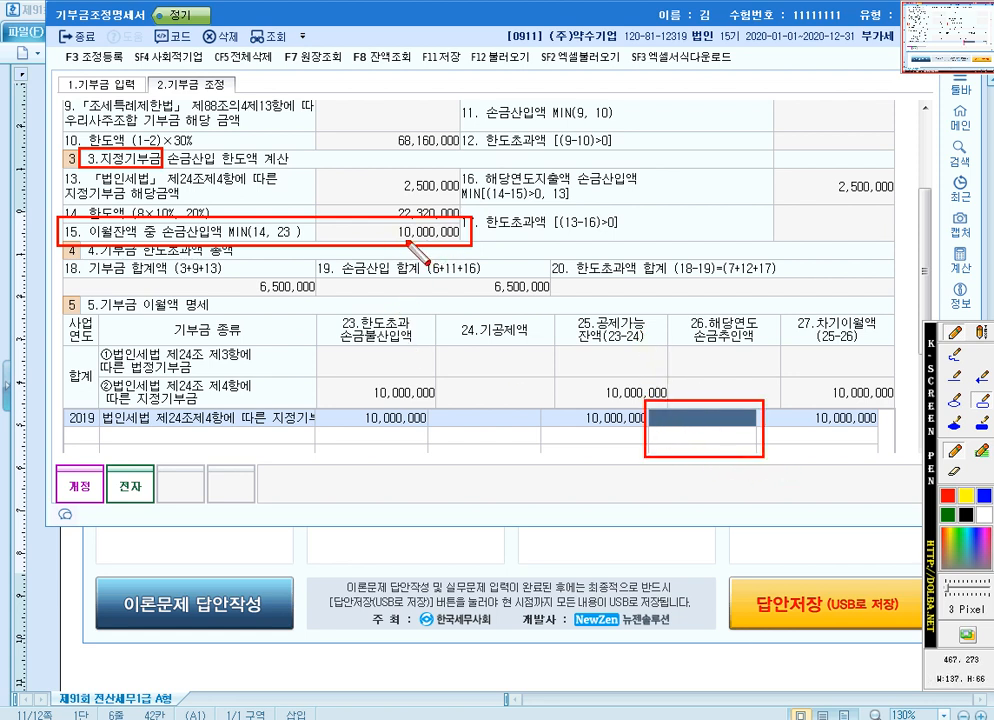
key("Escape")
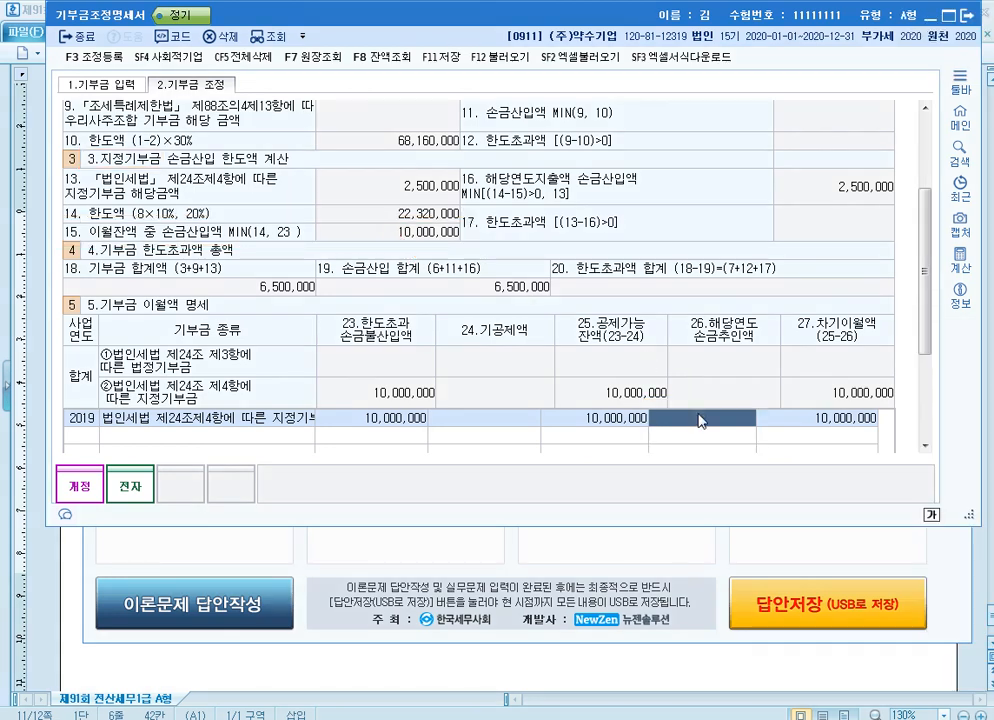
Set the 2019 row's 해당연도 손금추인액 to 10,000,000 and save 기부금조정명세서
type("10000000")
key("Return")
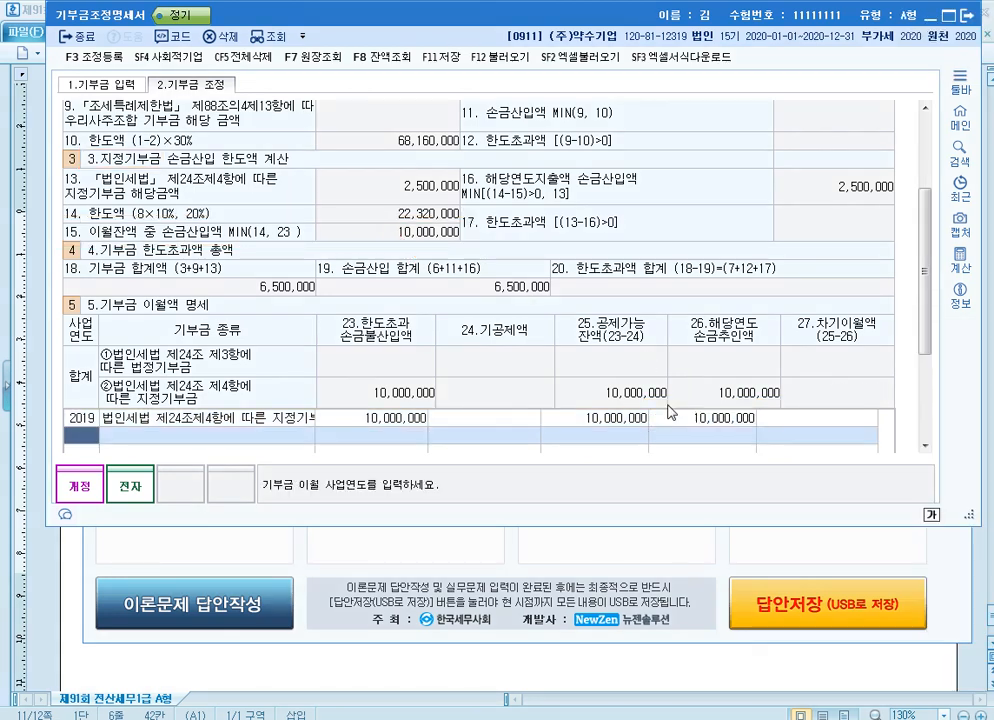
left_click(723, 419)
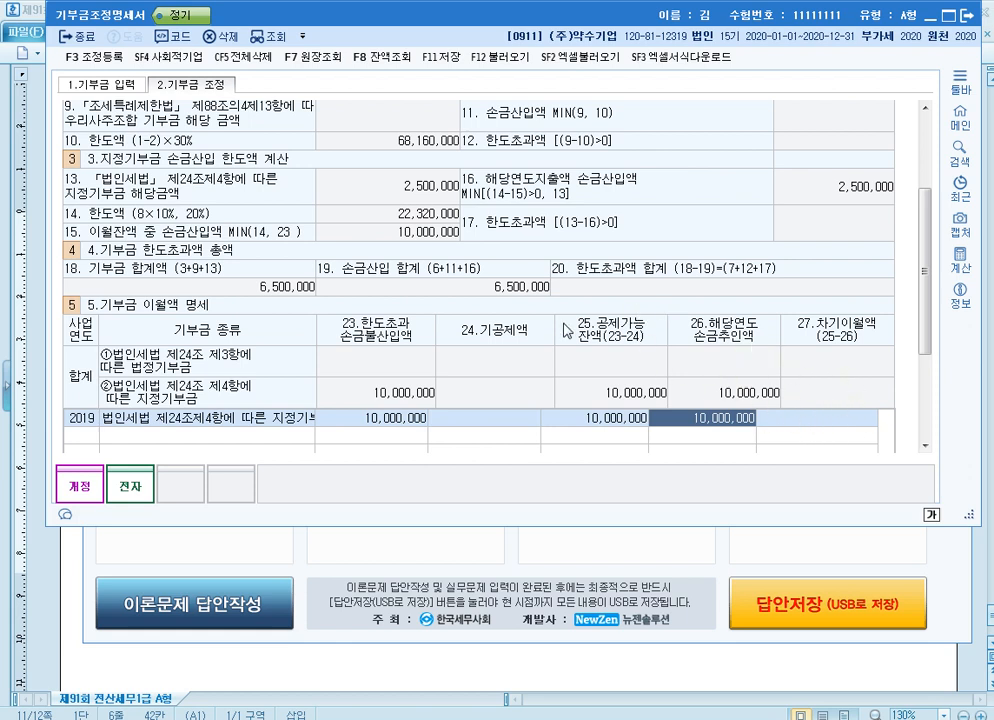
left_click(447, 60)
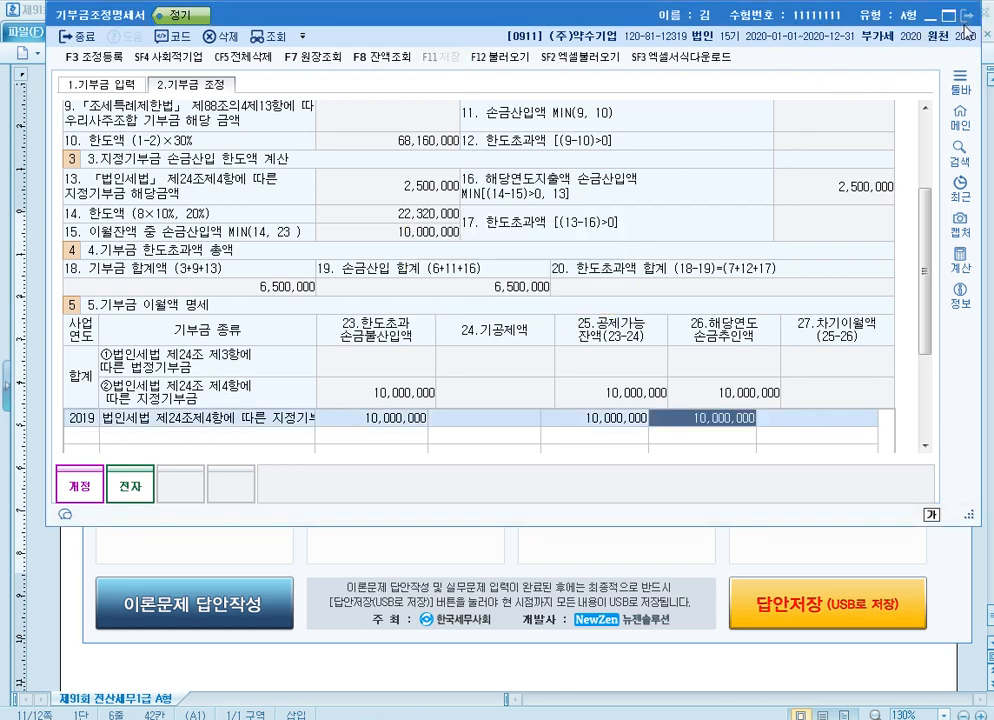
left_click(100, 84)
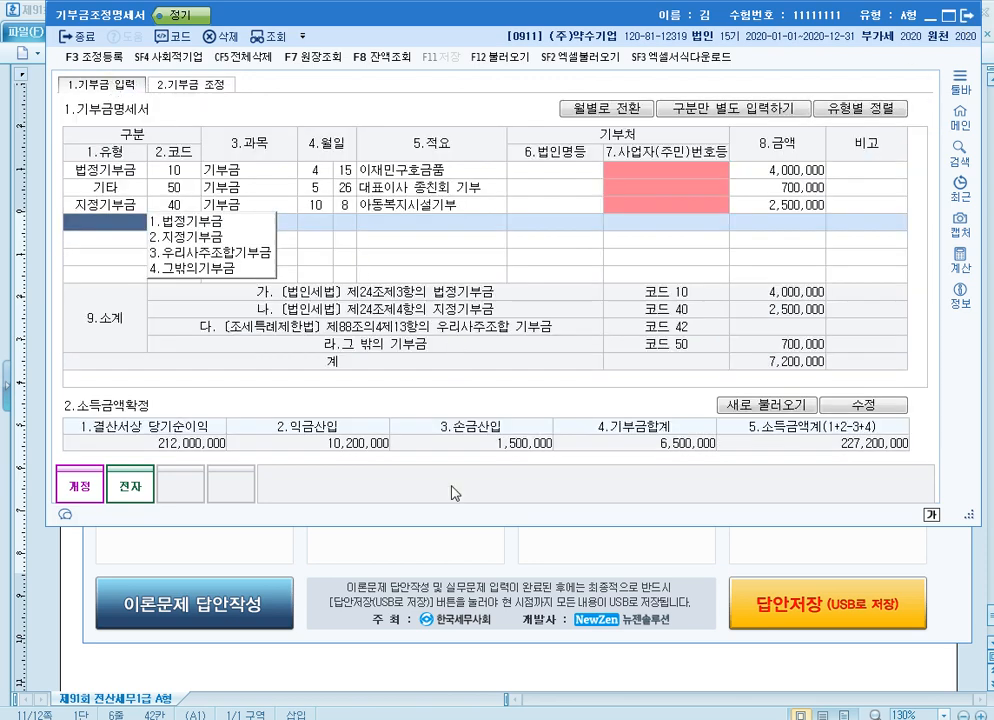
Open 법인세과세표준및세액조정계산서, load its figures from the related forms, and check the 익금산입 and 이월액 손금산입 amounts
key("alt+Tab")
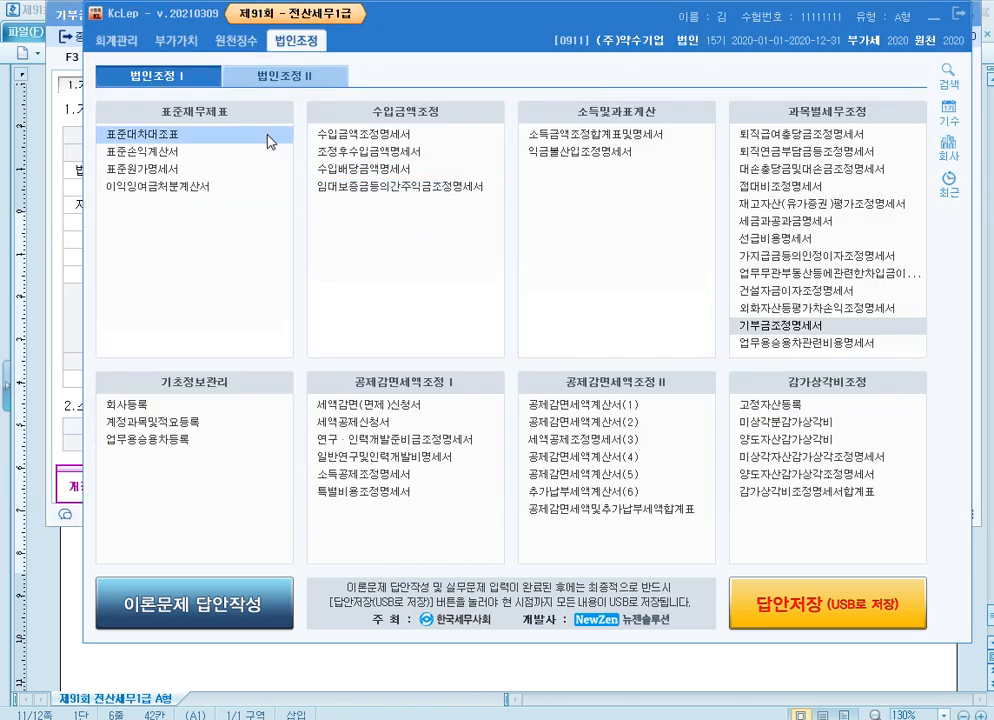
scroll(229, 188, "down", 1)
left_click(231, 155)
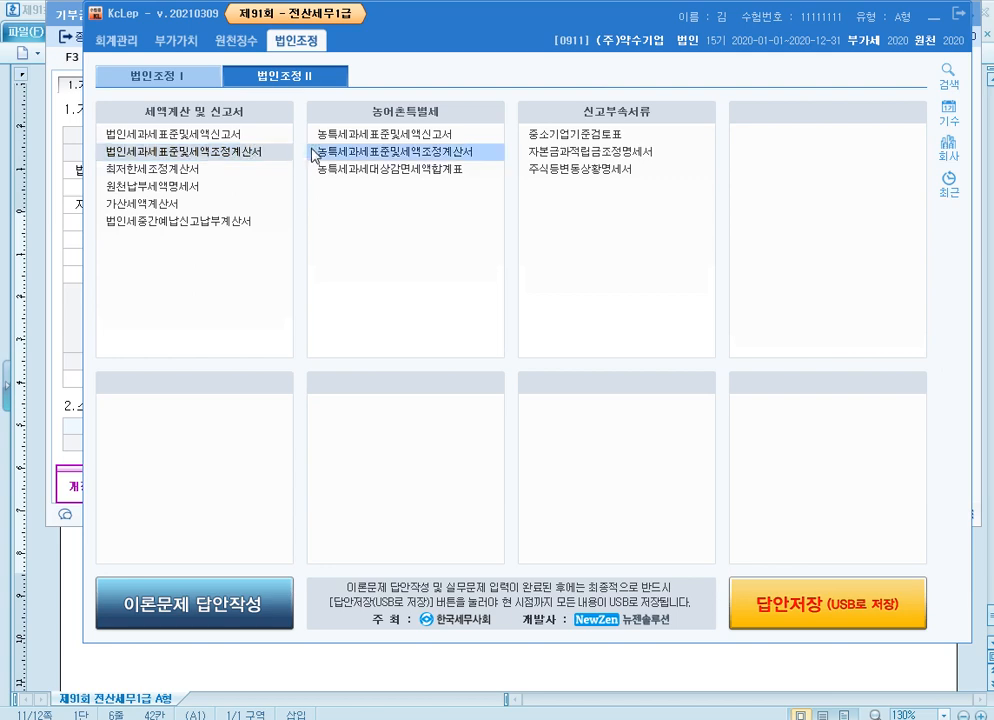
left_click(234, 68)
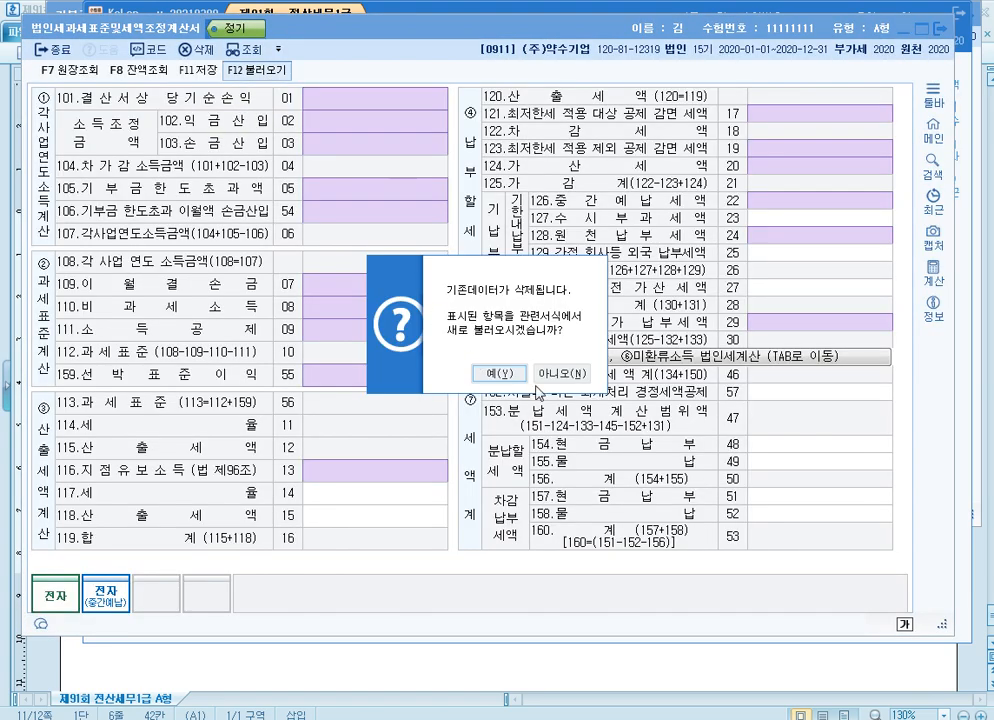
key("Return")
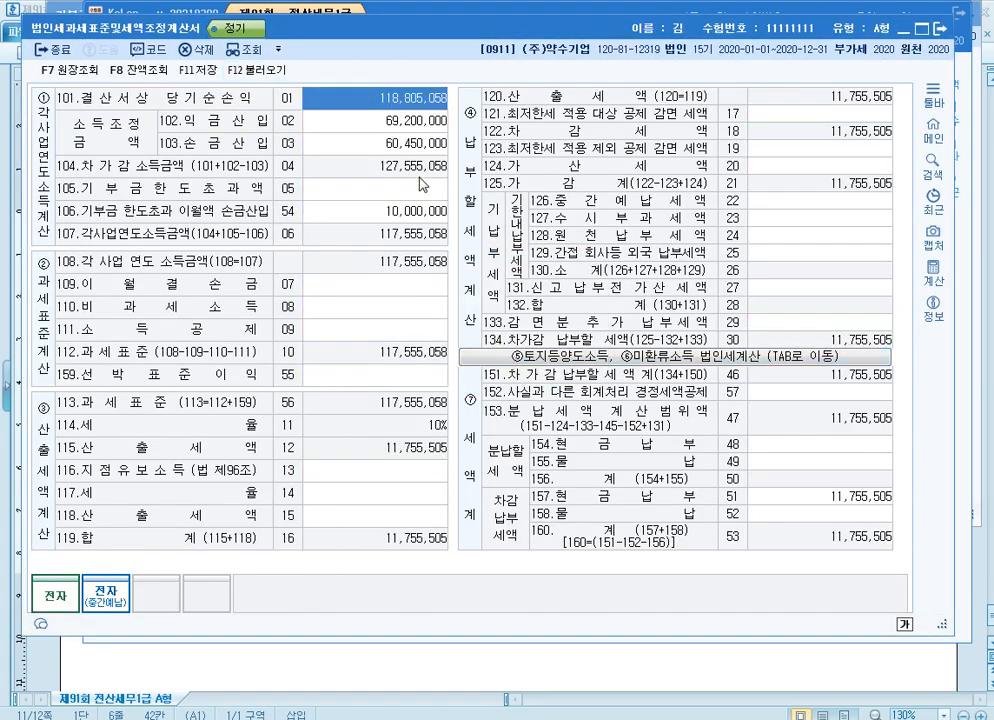
left_click(403, 125)
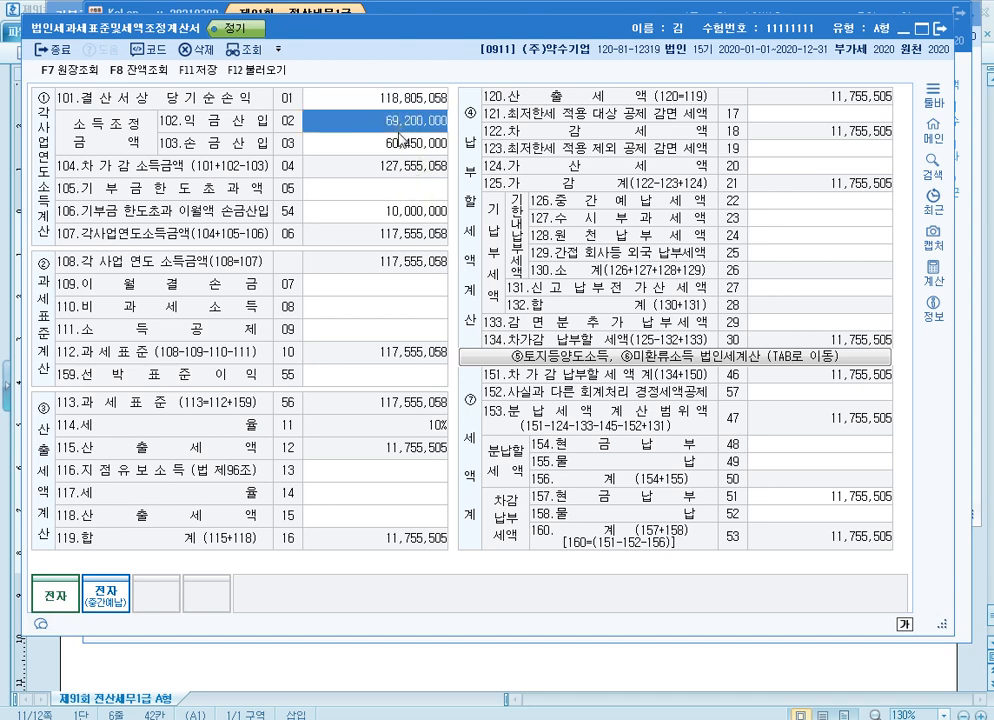
left_click(403, 217)
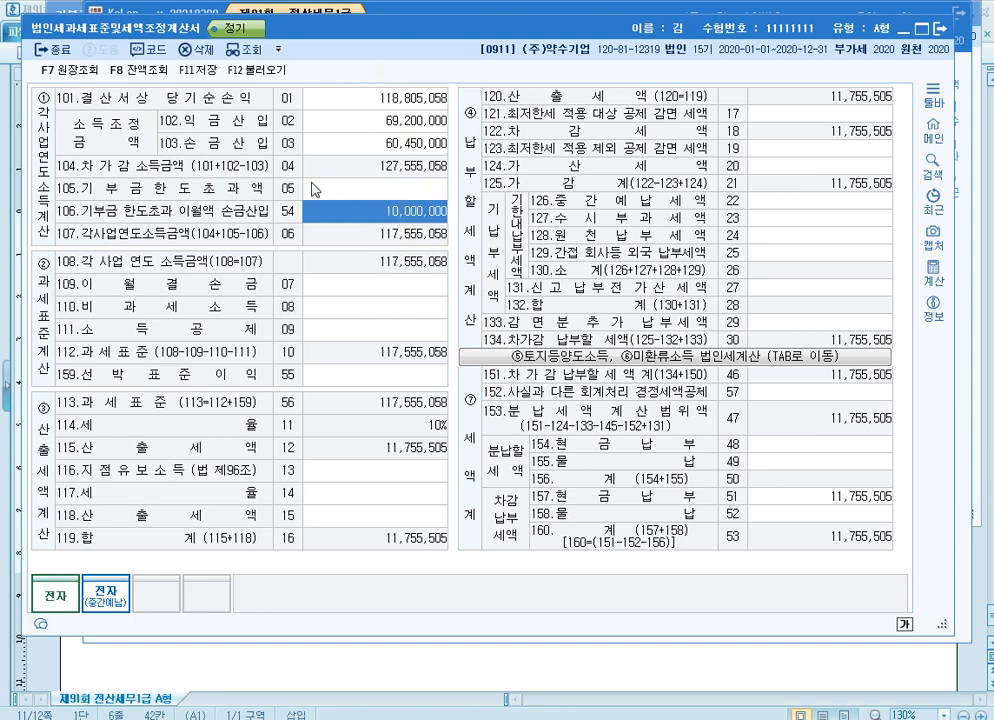
Clear the loaded amounts in lines 101 to 103 and set 결산서상 당기순손익 to 212,000,000
left_click(392, 104)
key("Delete")
key("Return")
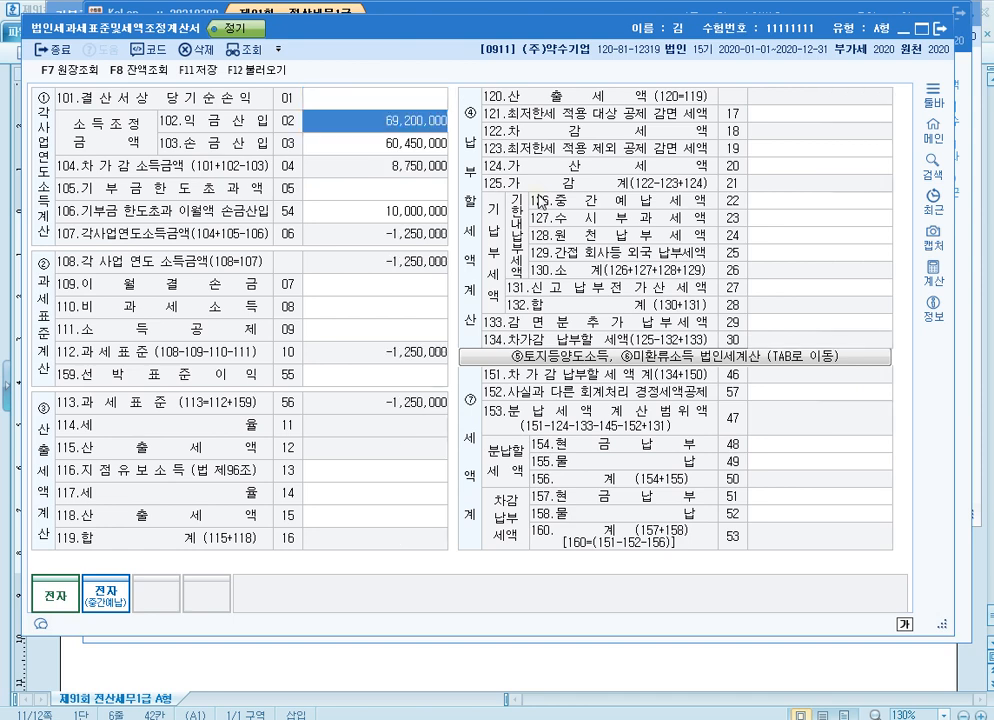
key("Delete")
key("Return")
key("Delete")
key("Return")
key("Up")
key("Up")
key("Up")
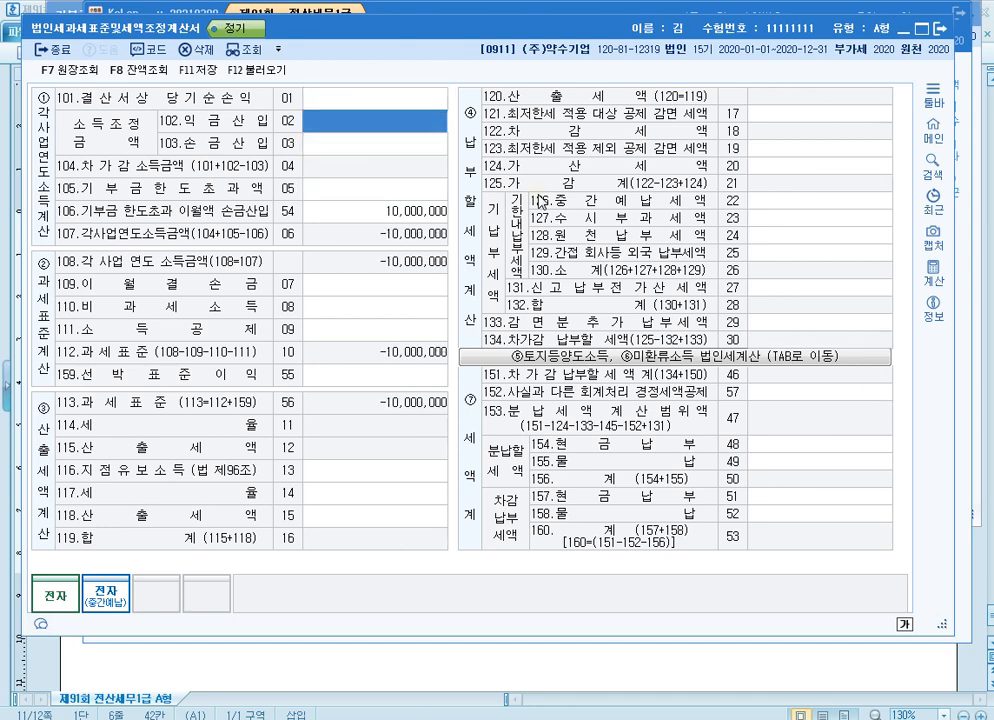
type("212000000")
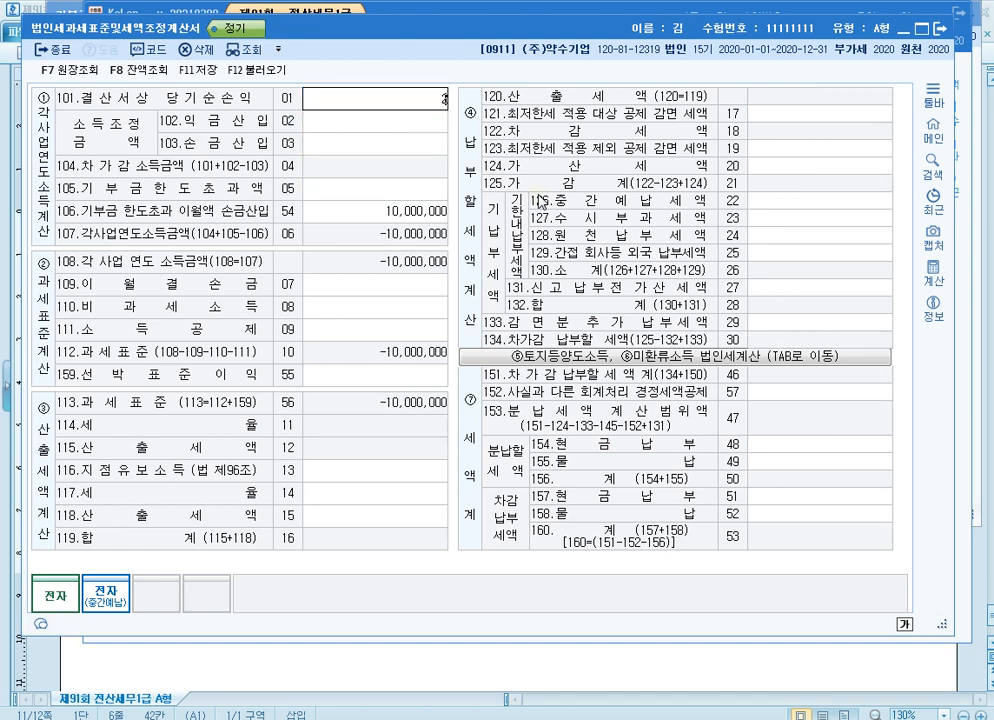
key("Return")
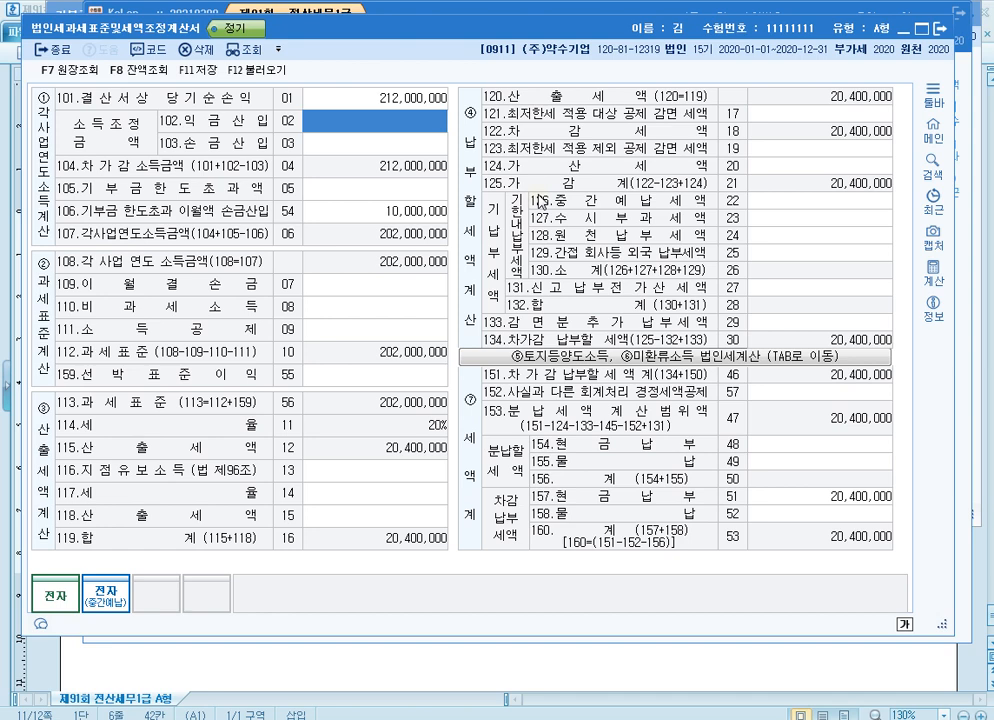
Set line 102 익금산입 to 10,200,000 and line 103 손금산입 to 1,500,000, keeping the line 106 amount
type("10200000")
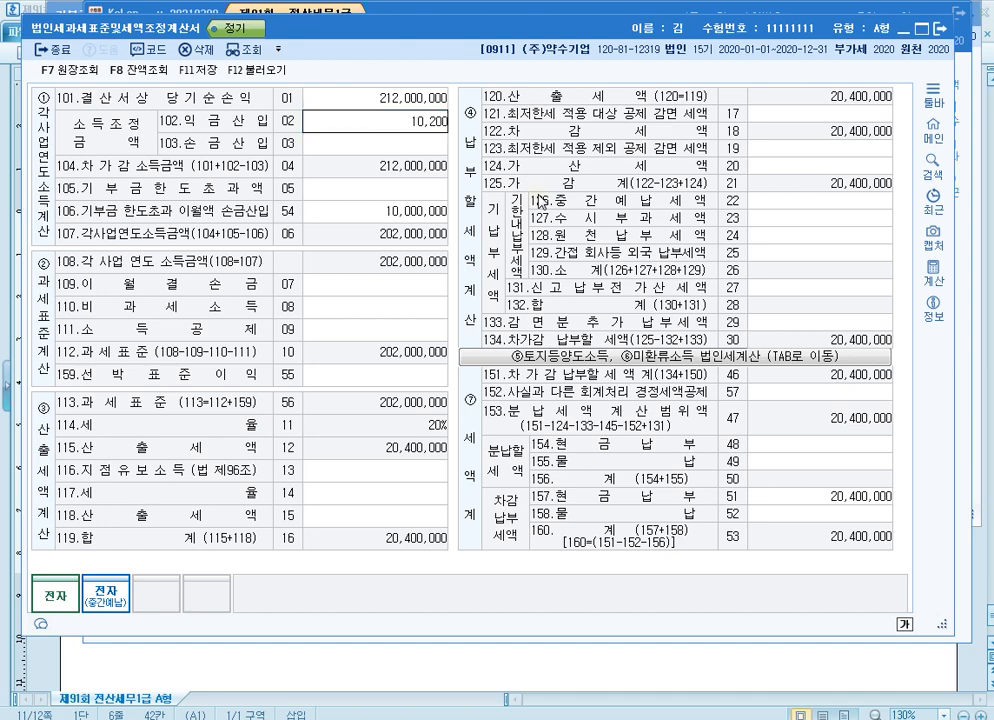
key("Return")
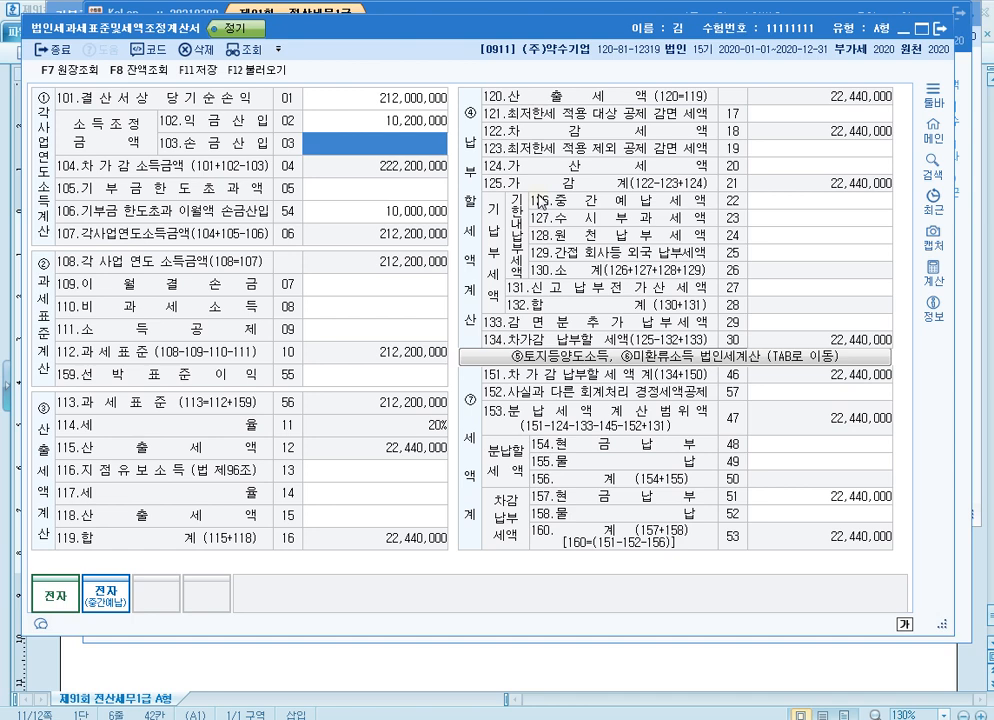
type("1500000")
key("Return")
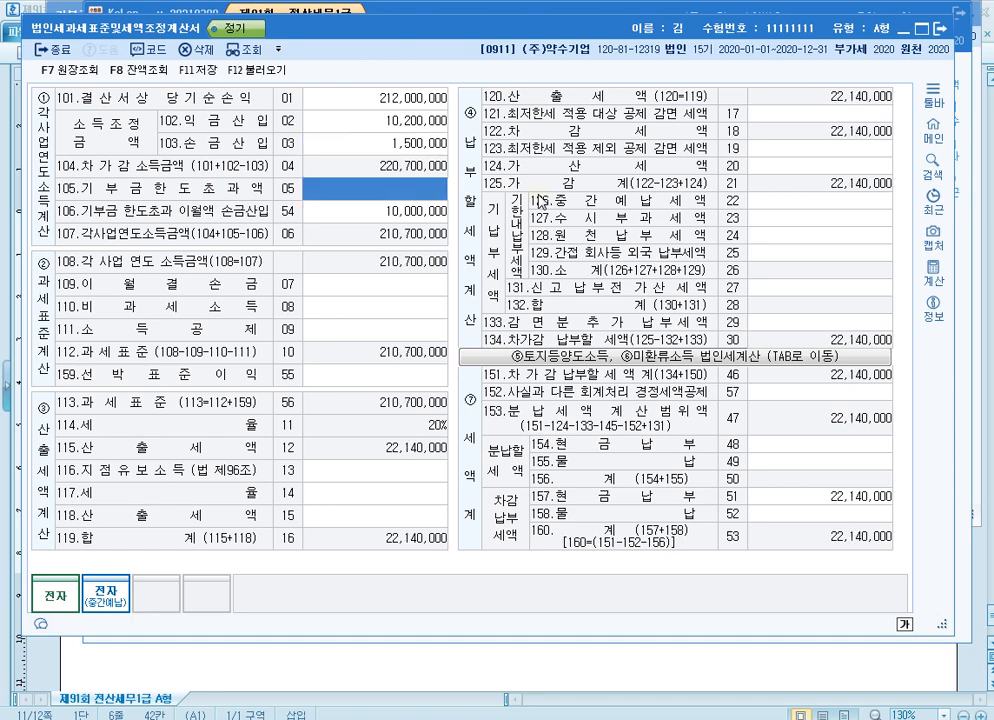
key("Return")
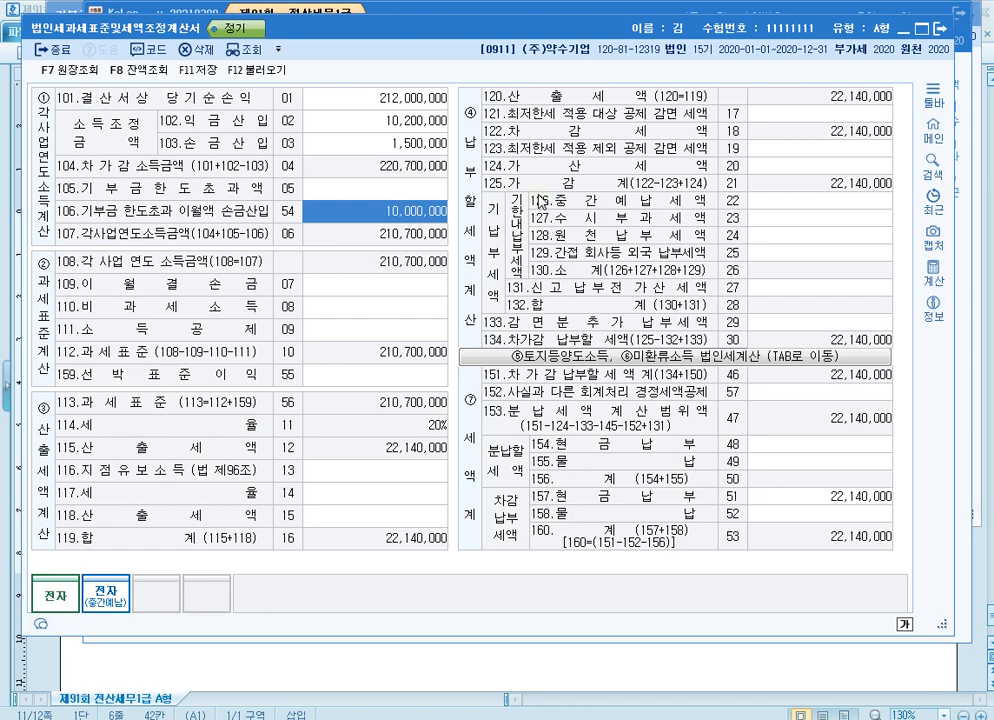
key("Return")
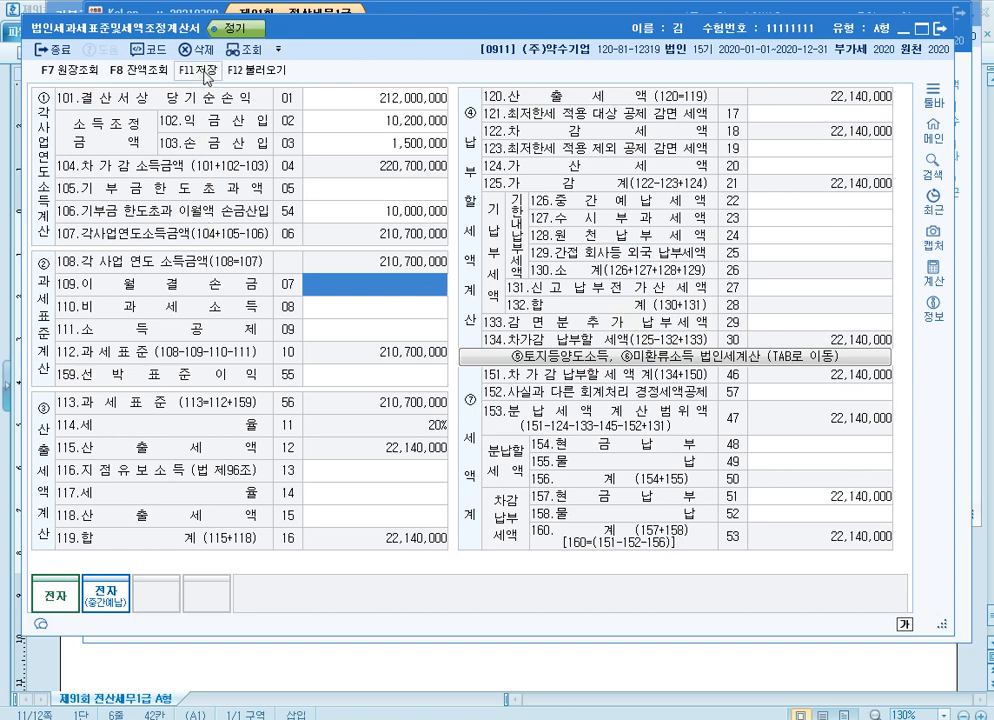
Save and close 법인세과세표준및세액조정계산서, and switch to the exam document in 한글 to view the end of problem [5]
key("F11")
left_click(942, 31)
left_click(475, 712)
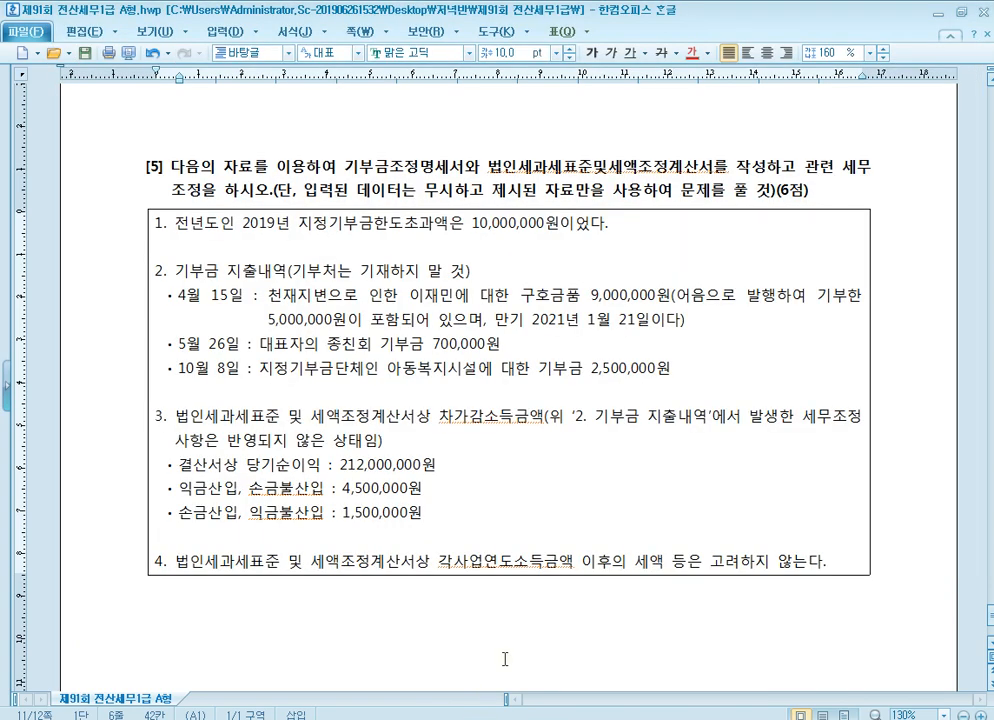
scroll(504, 658, "down", 5)
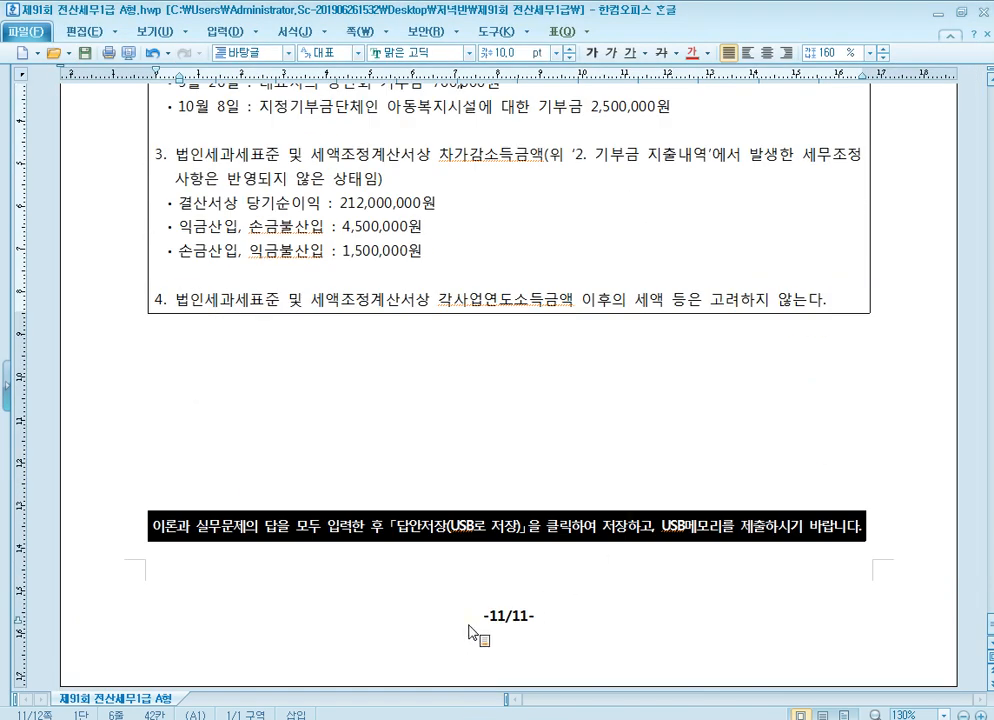
Switch to 기부금조정명세서 in KcLep, open its 기부금 조정 section, and enlarge the window to view the 기부금 이월액 명세
left_click(462, 716)
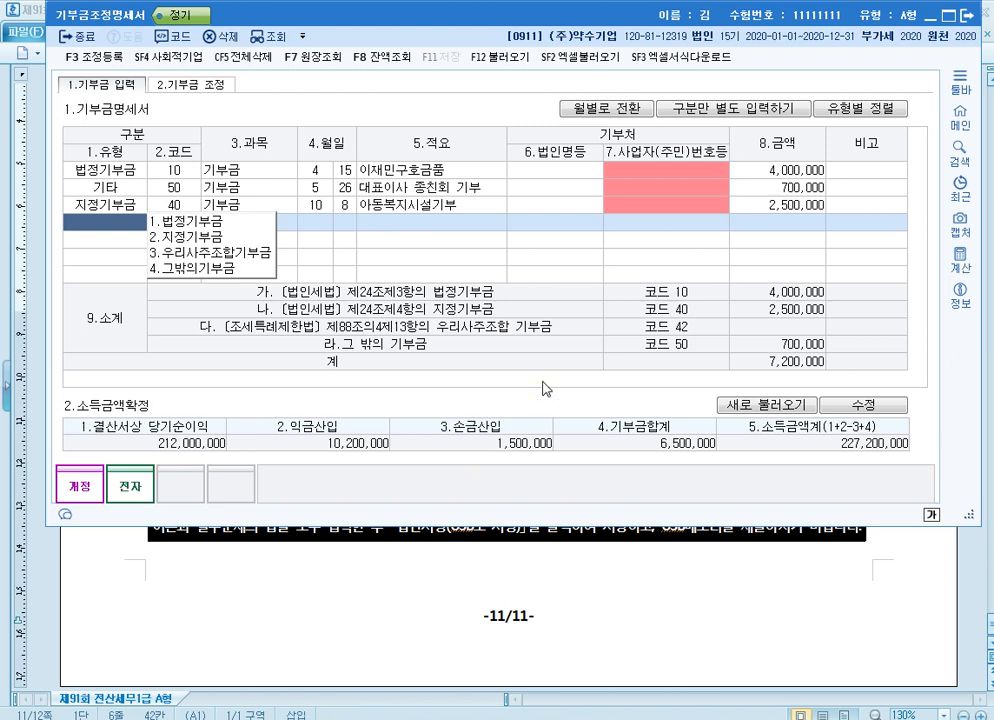
left_click(191, 84)
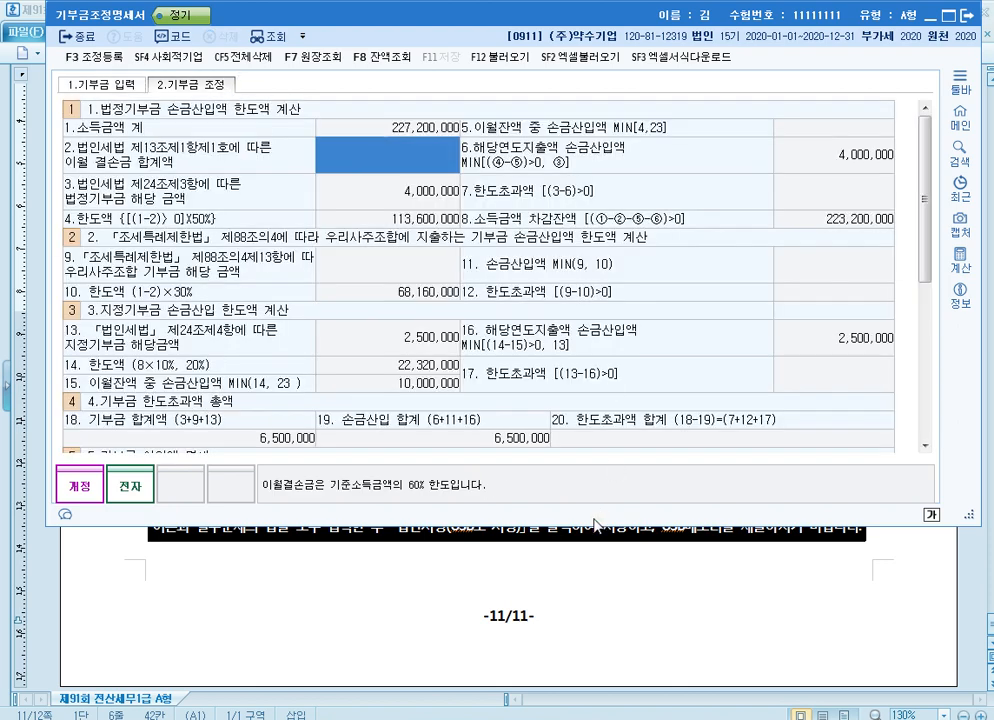
left_click_drag(591, 523, 591, 690)
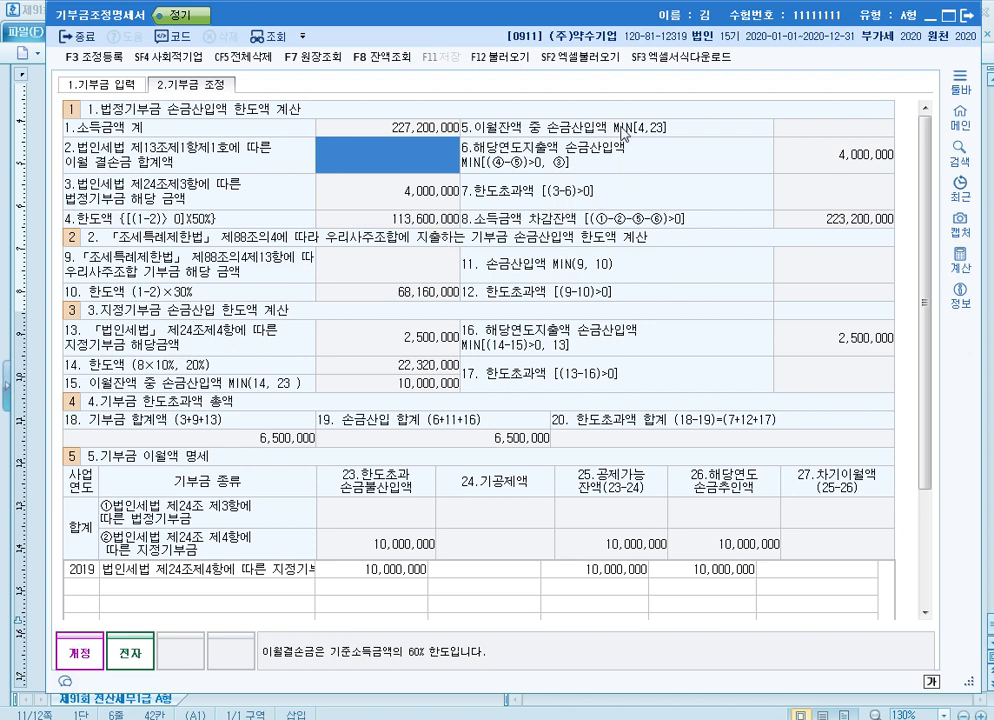
Mark the 법정기부금 heading with line 5 and the 지정기부금 heading with line 15 using red screen-pen boxes to compare their 이월잔액 손금산입액
key("ctrl+F12")
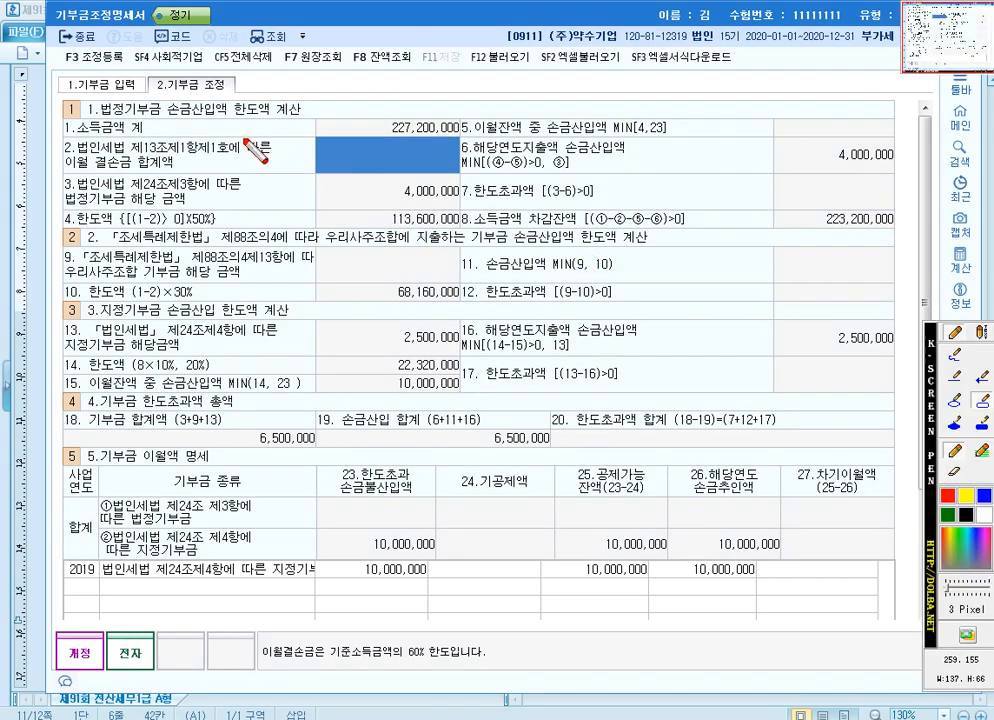
left_click_drag(107, 97, 178, 123)
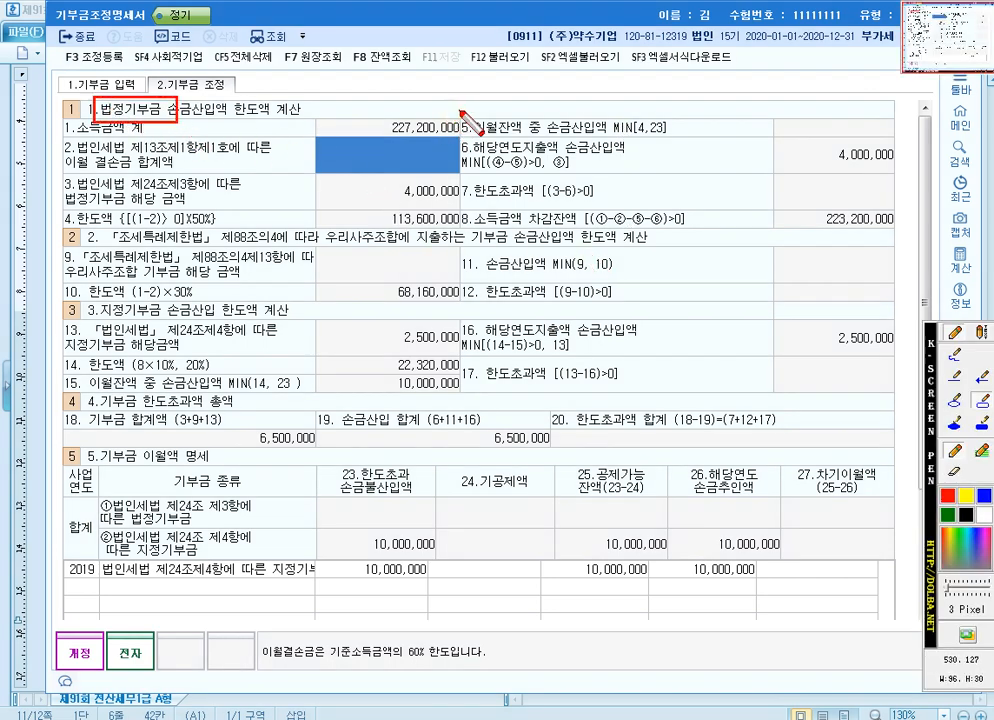
left_click_drag(910, 144, 460, 110)
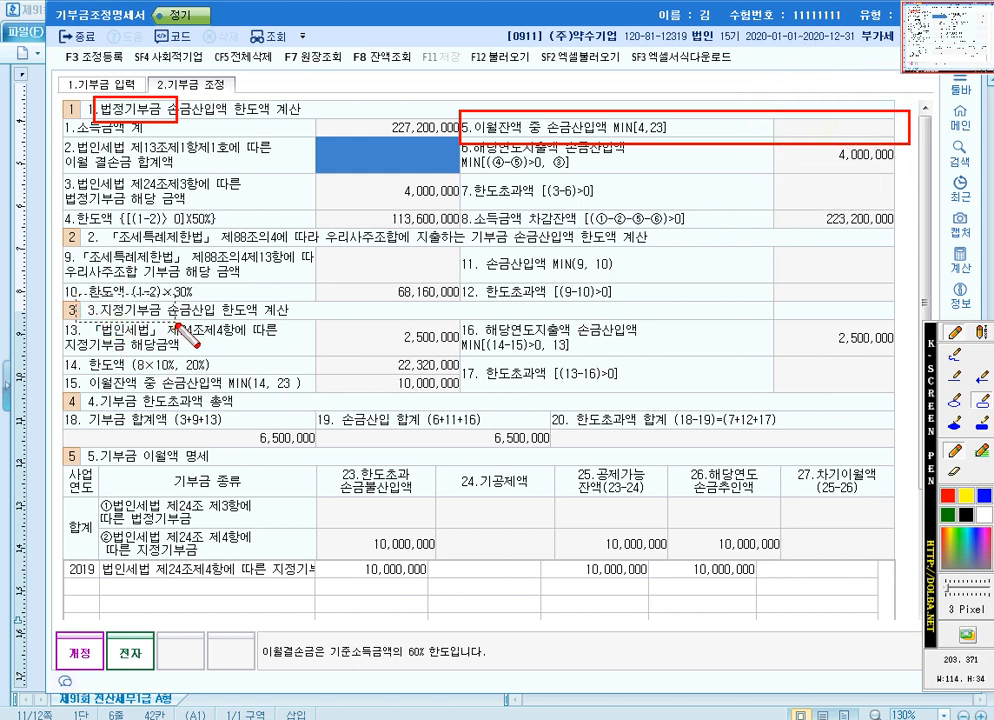
left_click_drag(77, 293, 177, 321)
left_click_drag(58, 370, 466, 396)
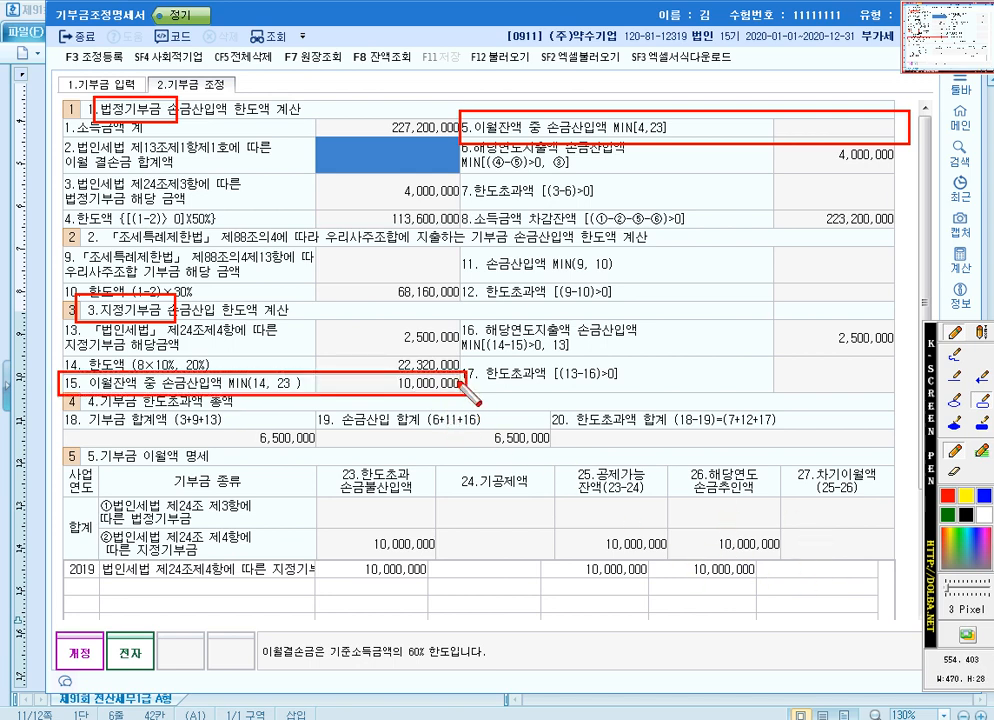